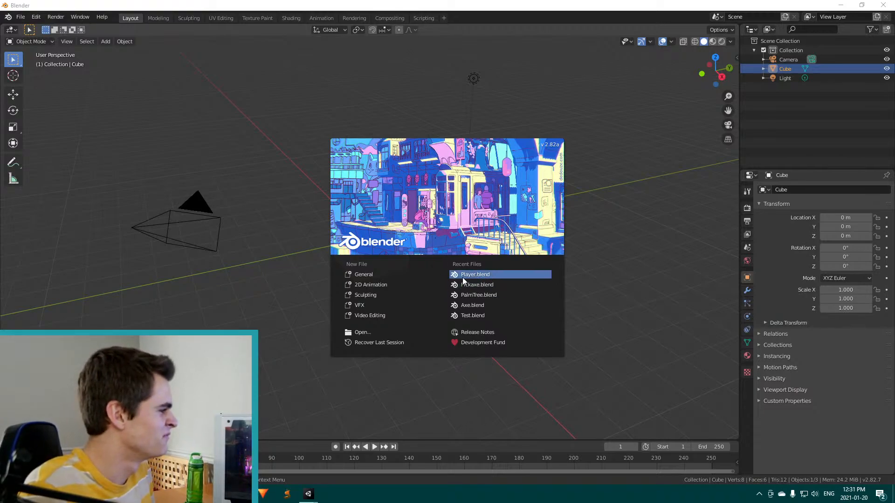
Dismiss the startup splash screen to reach the default scene
click(311, 303)
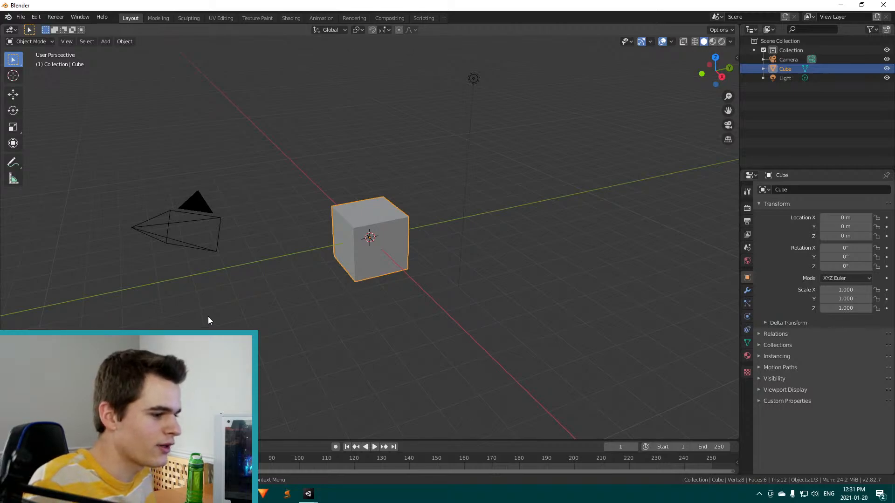
middle_drag(208, 320, 295, 315)
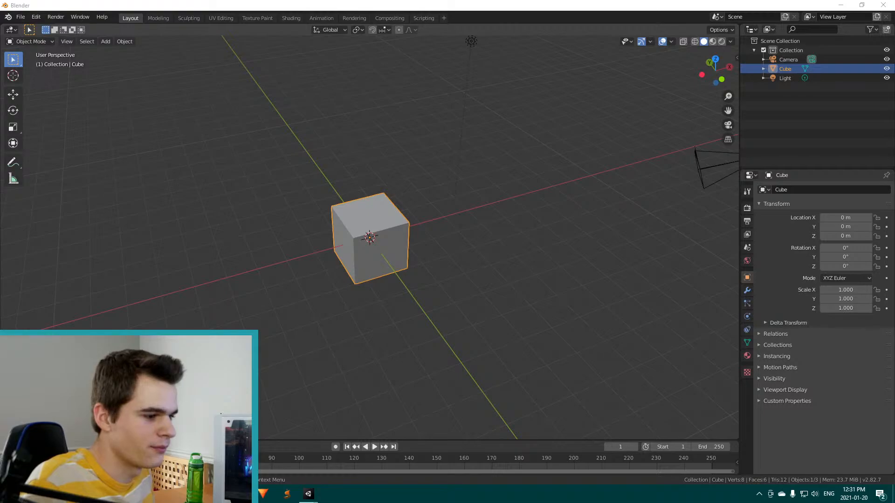
middle_drag(151, 272, 198, 264)
scroll(252, 261, up, 1)
middle_drag(466, 273, 351, 283)
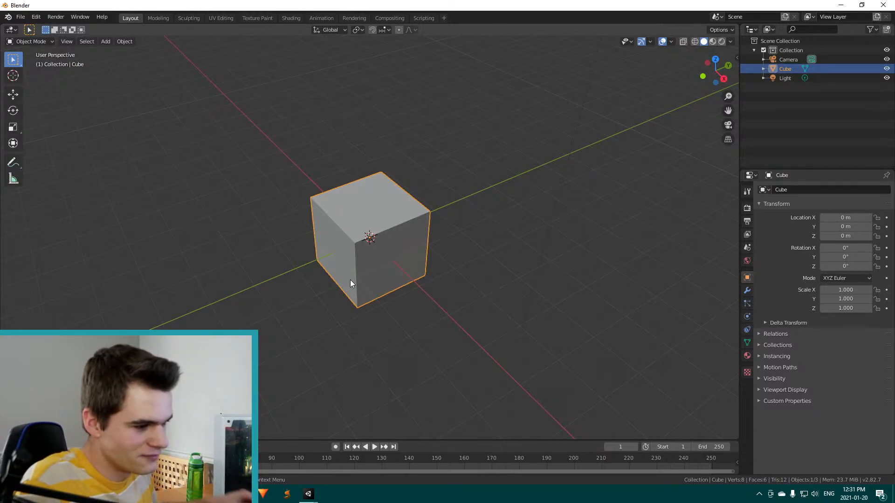
middle_drag(447, 288, 410, 278)
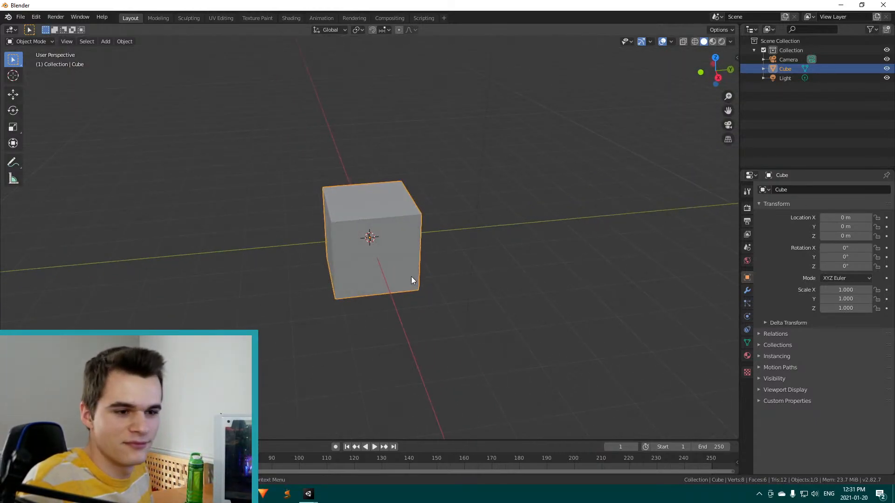
middle_drag(471, 265, 421, 287)
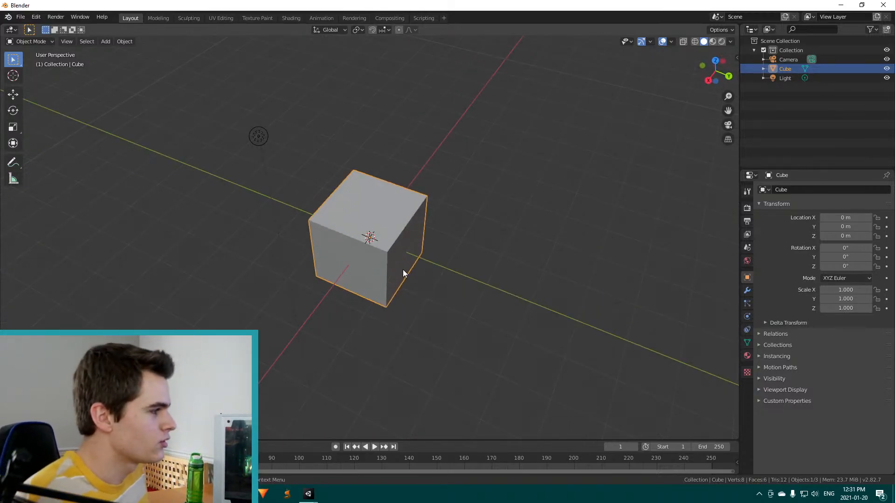
Switch to the PirateGameClient project in Unity, open the Barrel prefab and examine its placeholder shape from several sides
mouse_move(308, 493)
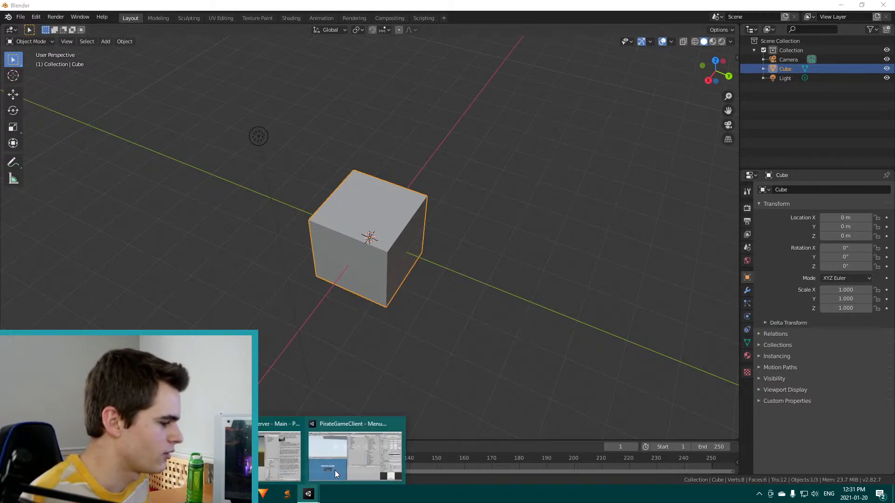
click(363, 443)
scroll(580, 219, down, 15)
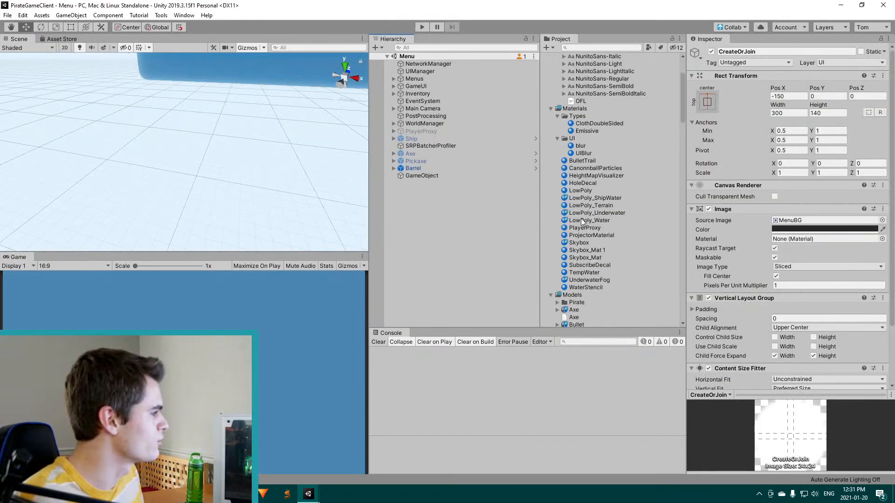
scroll(579, 227, down, 5)
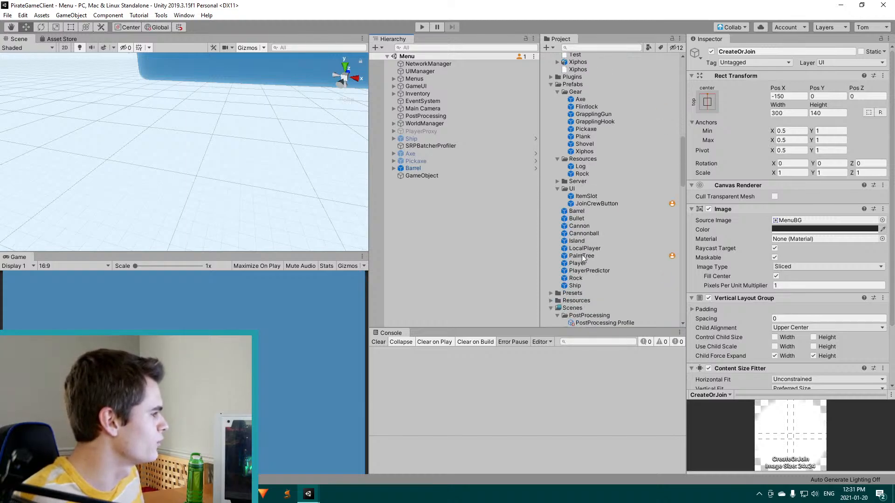
double_click(577, 211)
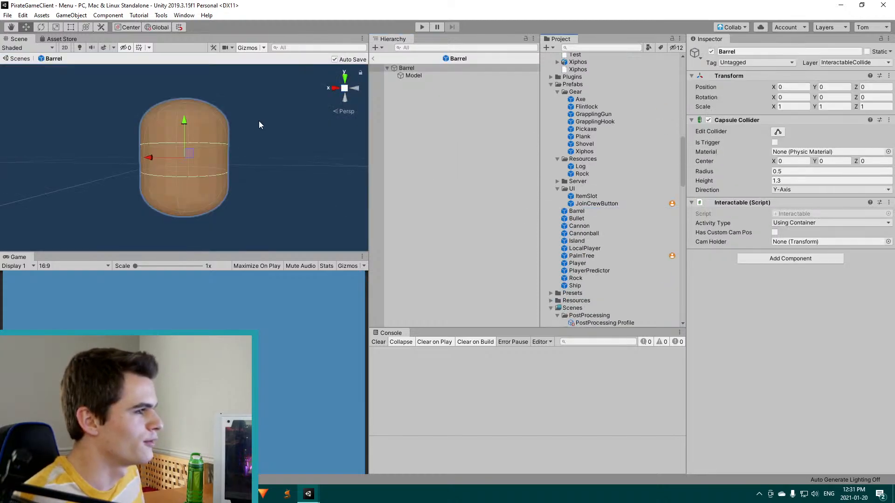
alt+drag(285, 133, 106, 211)
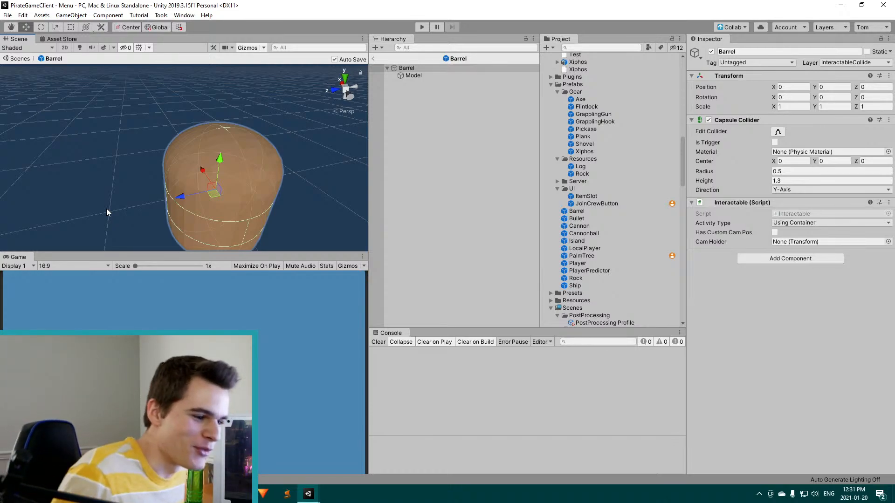
alt+drag(110, 185, 223, 179)
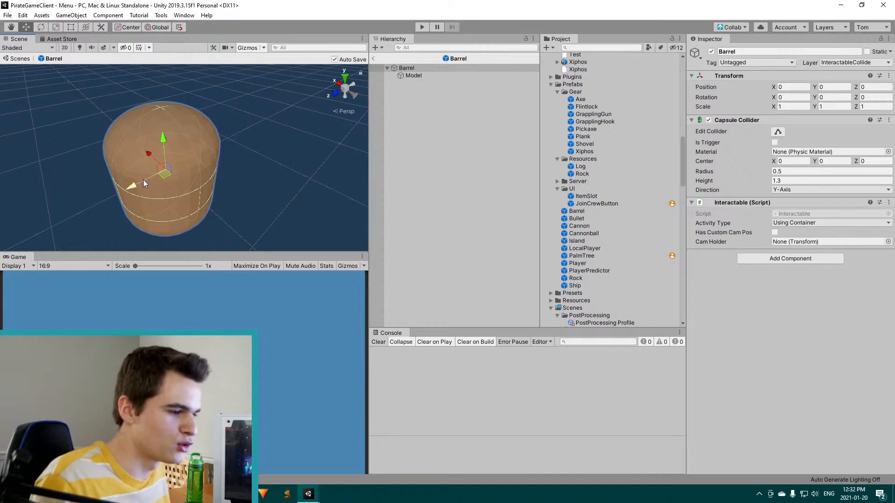
alt+drag(143, 179, 186, 166)
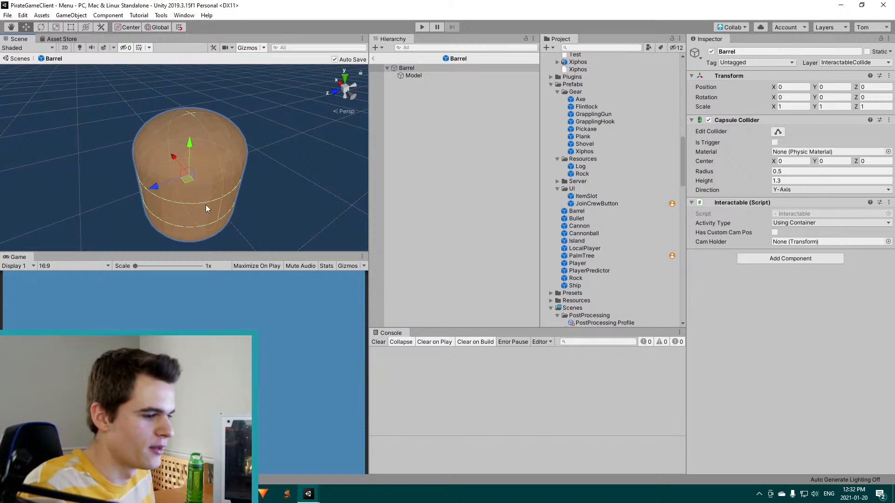
alt+drag(205, 208, 311, 186)
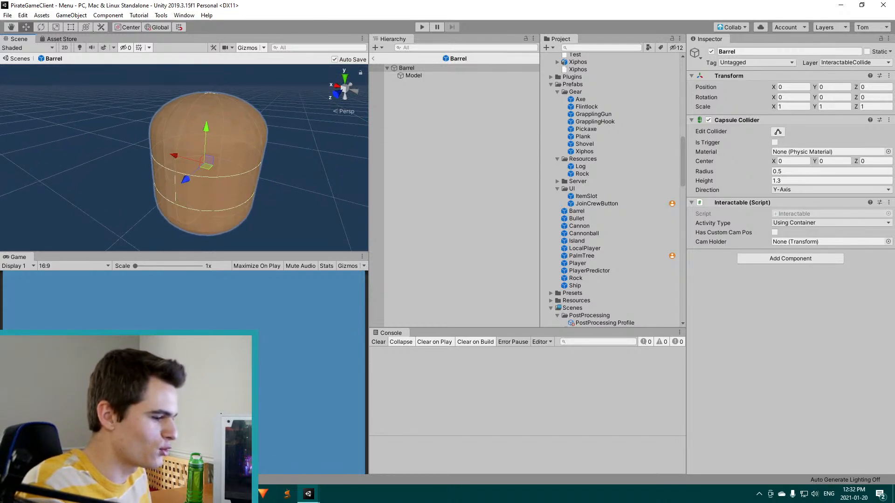
Return to Blender and delete the default cube from the scene
key(alt+Tab)
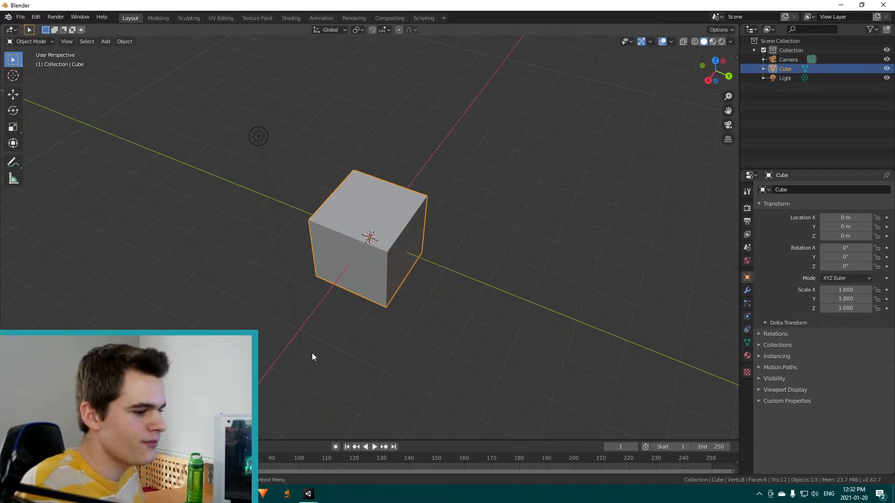
middle_drag(469, 303, 405, 311)
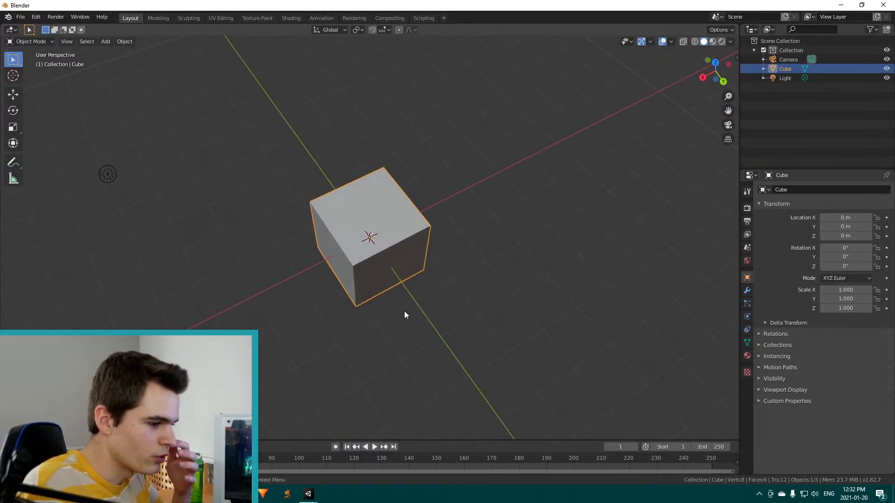
middle_drag(417, 298, 382, 296)
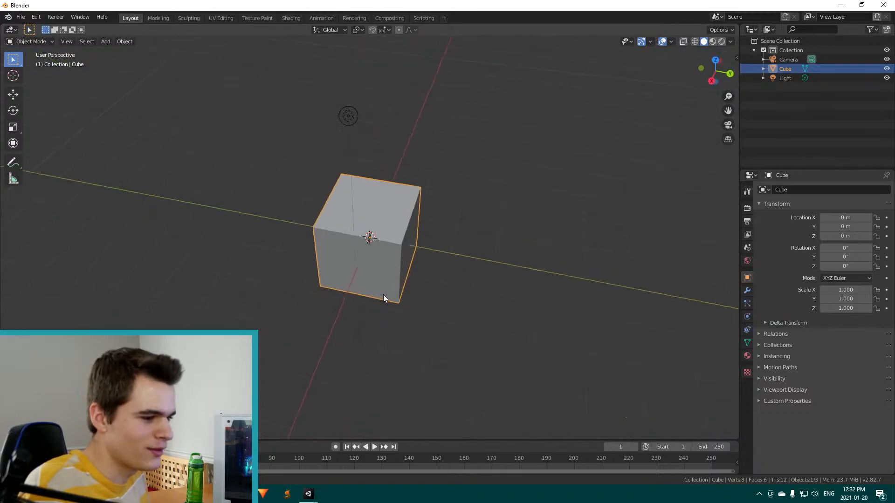
middle_drag(456, 310, 407, 295)
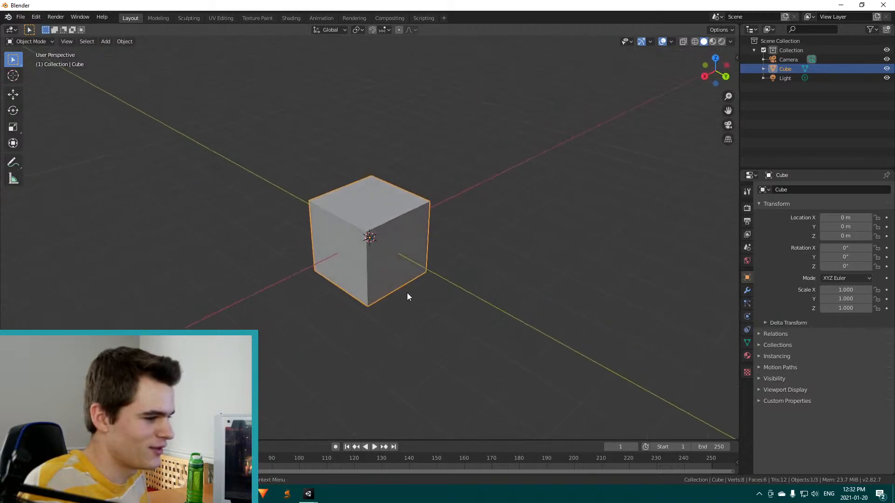
scroll(406, 291, up, 2)
middle_drag(499, 297, 474, 307)
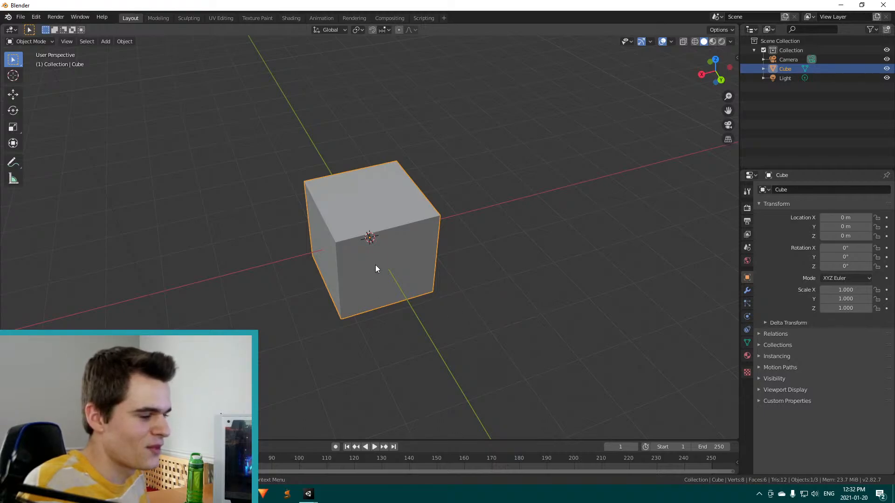
middle_drag(409, 315, 394, 273)
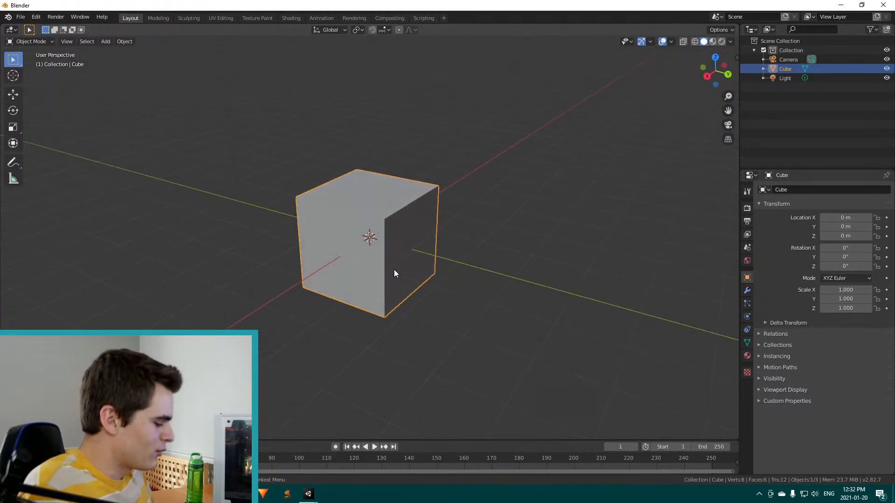
key(Delete)
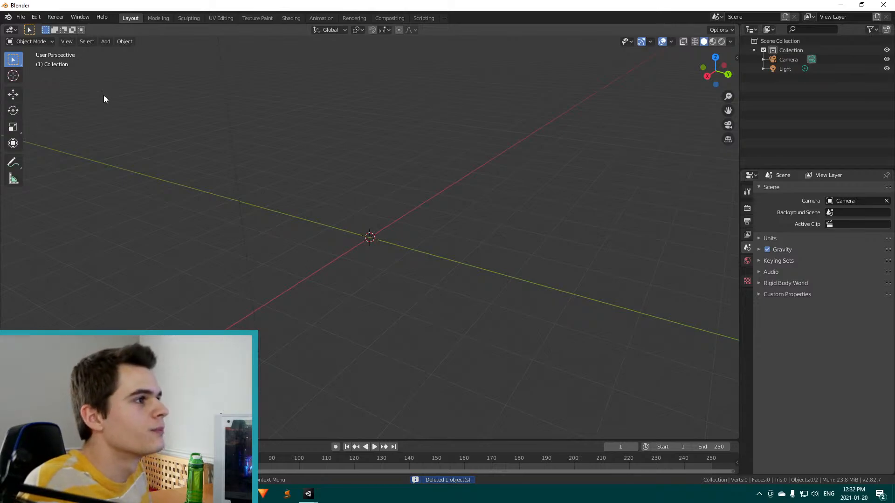
Add a cylinder mesh at the scene origin
click(104, 41)
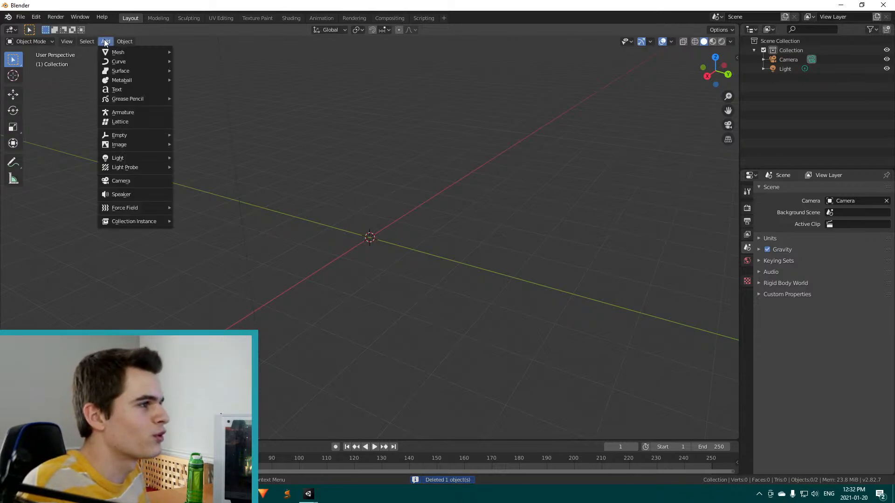
mouse_move(110, 49)
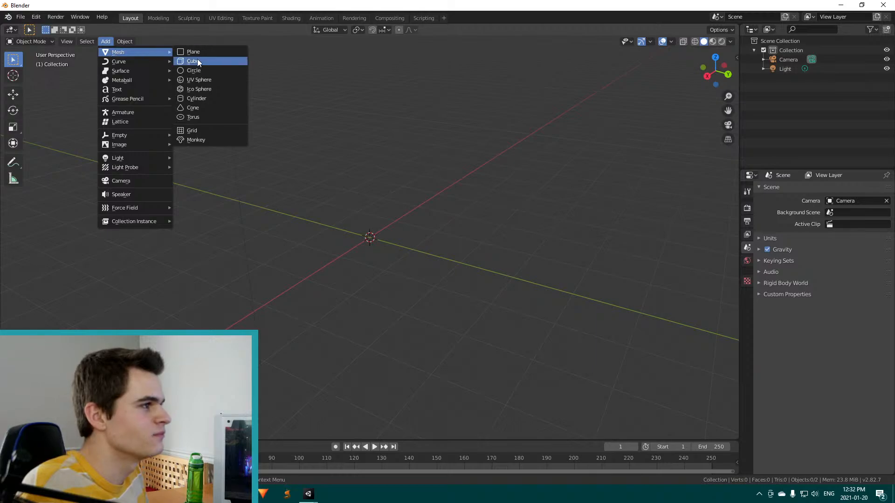
click(210, 99)
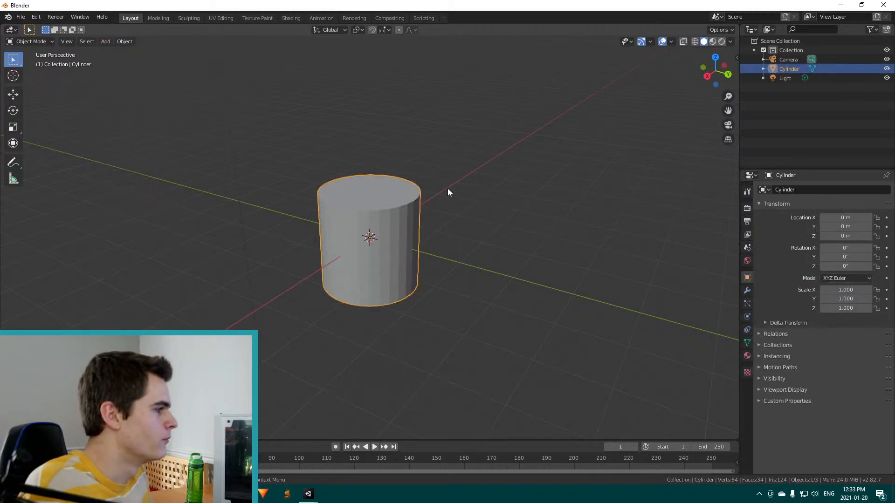
Set the new cylinder's vertex count to 8
middle_drag(447, 190, 294, 306)
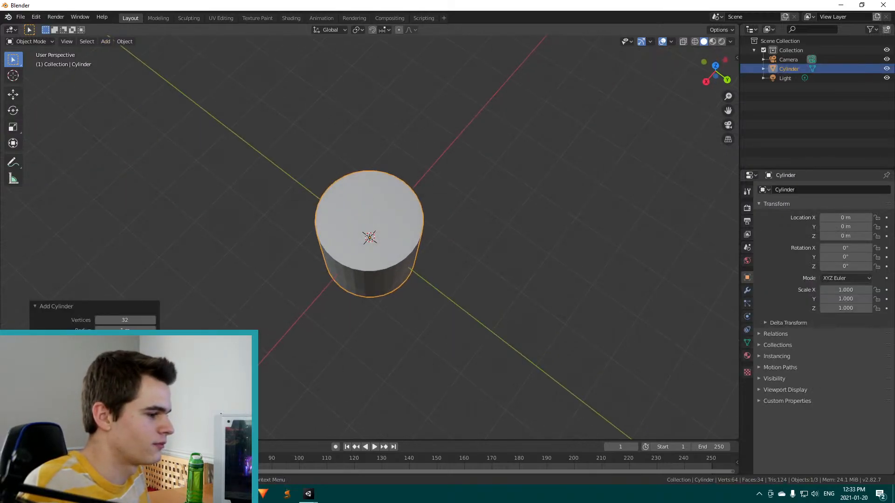
click(100, 320)
click(100, 320)
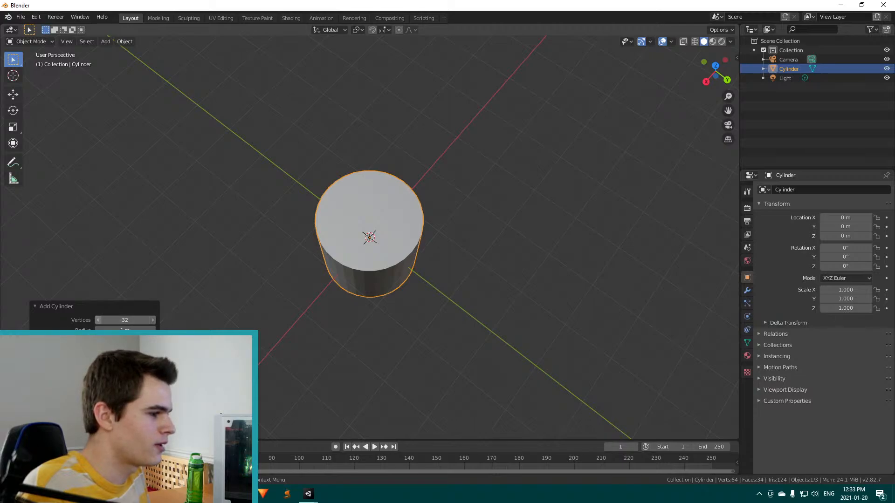
click(130, 320)
text(8)
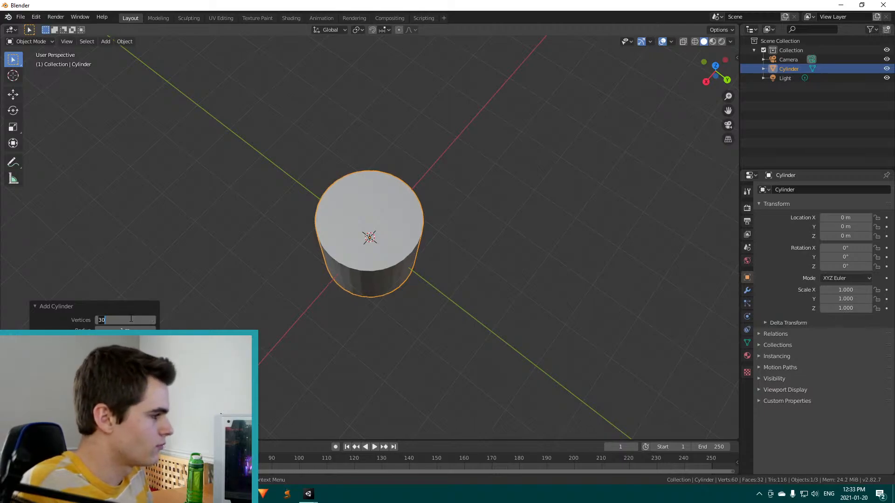
key(Return)
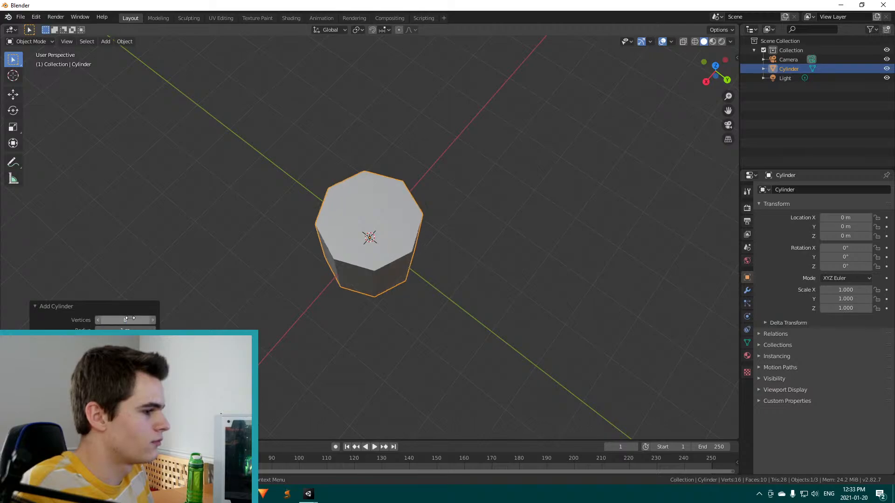
Raise the cylinder's vertex count to 10 for a slightly rounder outline
middle_drag(315, 275, 387, 245)
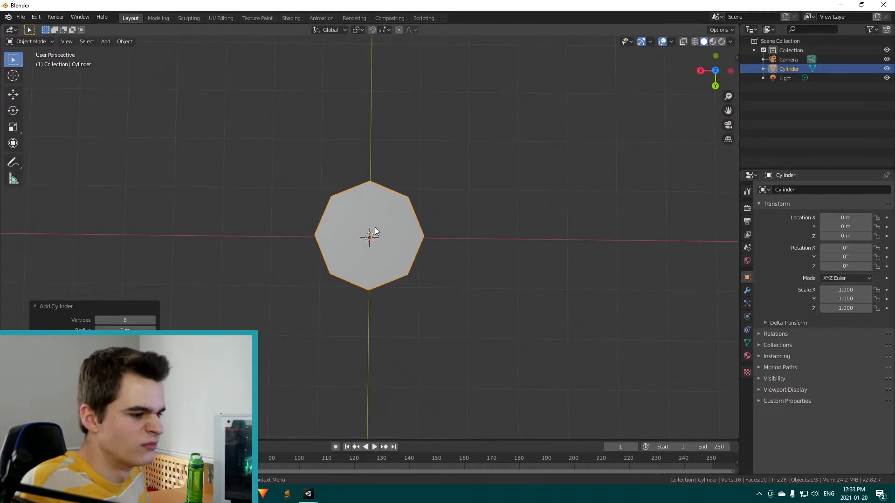
middle_drag(426, 328, 349, 245)
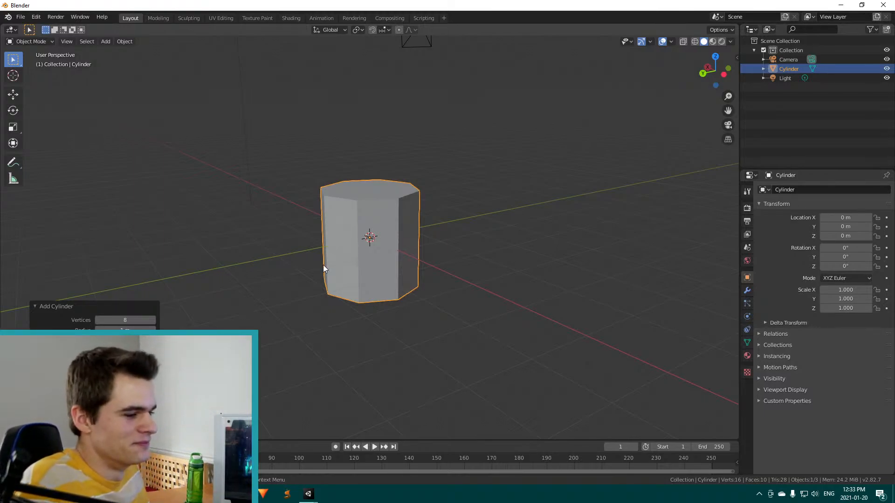
middle_drag(509, 229, 476, 251)
scroll(476, 251, up, 2)
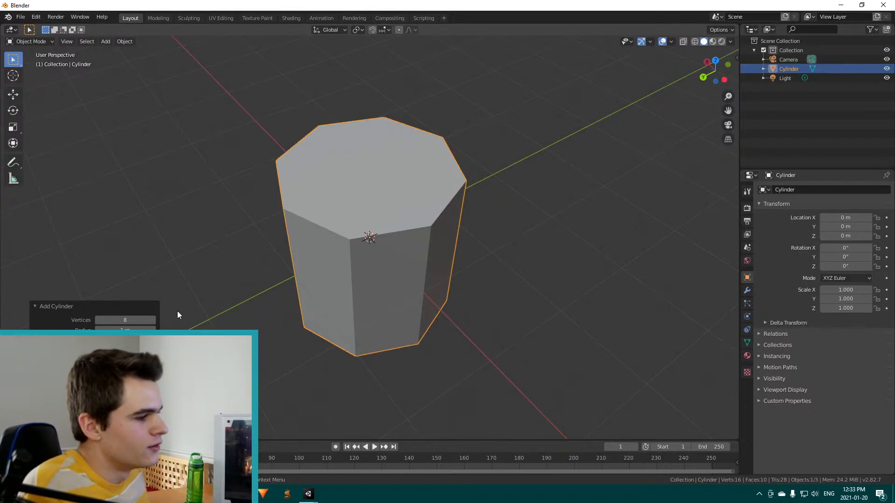
click(154, 320)
click(153, 320)
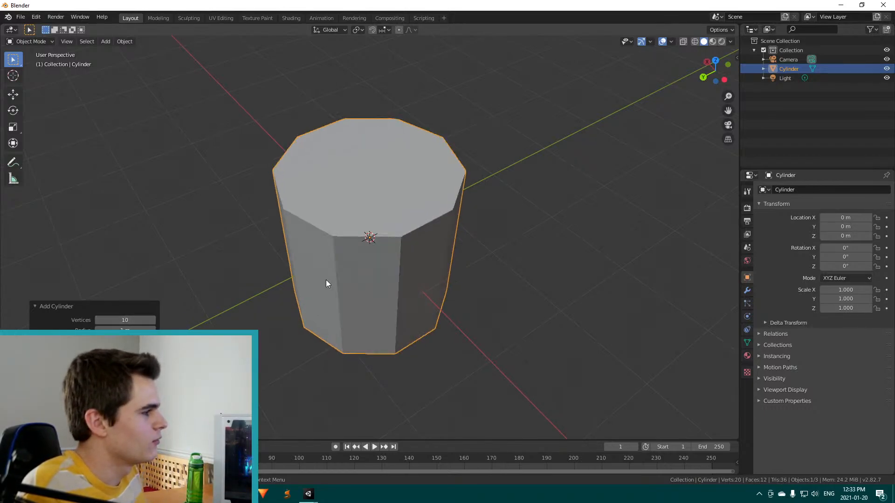
Enter Edit Mode on the ten-sided cylinder
middle_drag(326, 279, 471, 248)
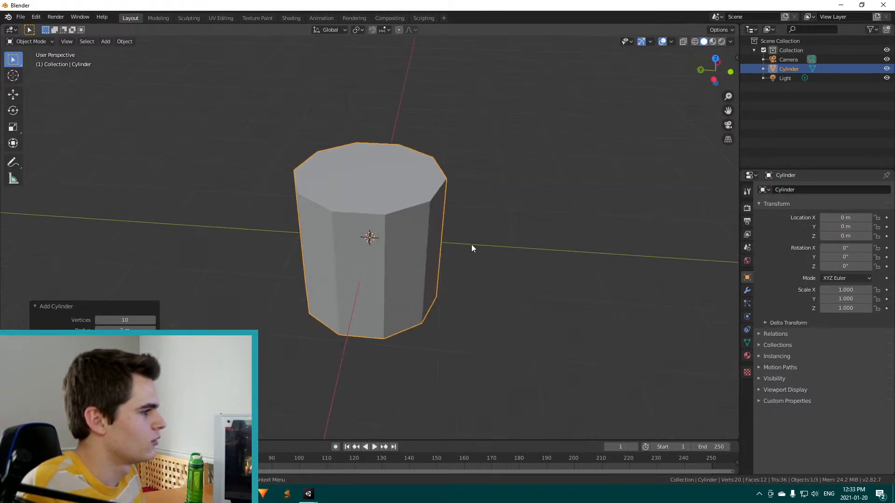
scroll(473, 280, down, 3)
middle_drag(475, 314, 379, 257)
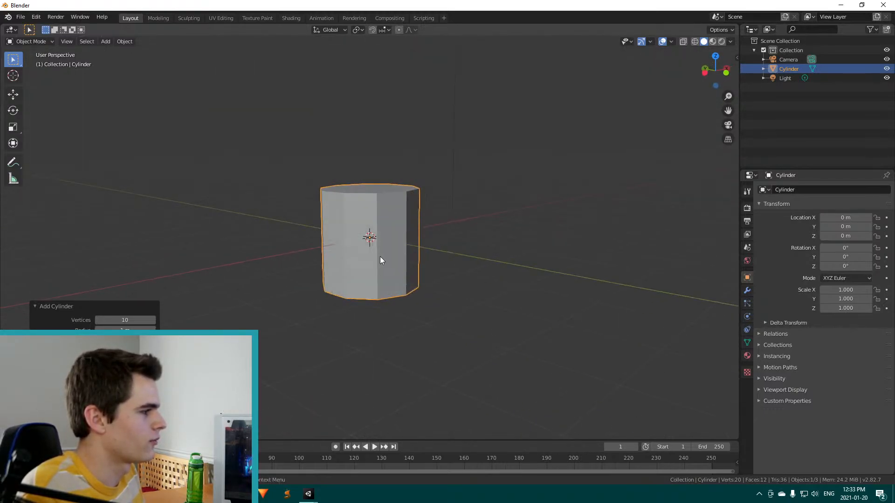
key(Tab)
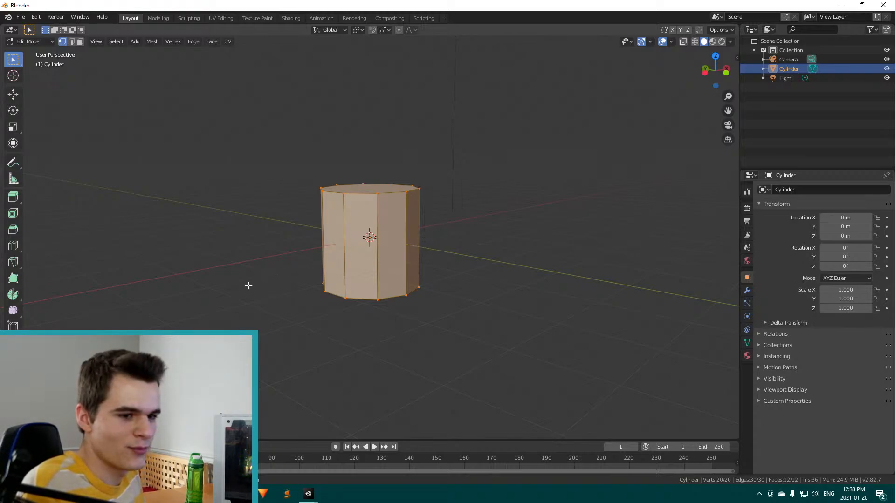
middle_drag(176, 286, 266, 301)
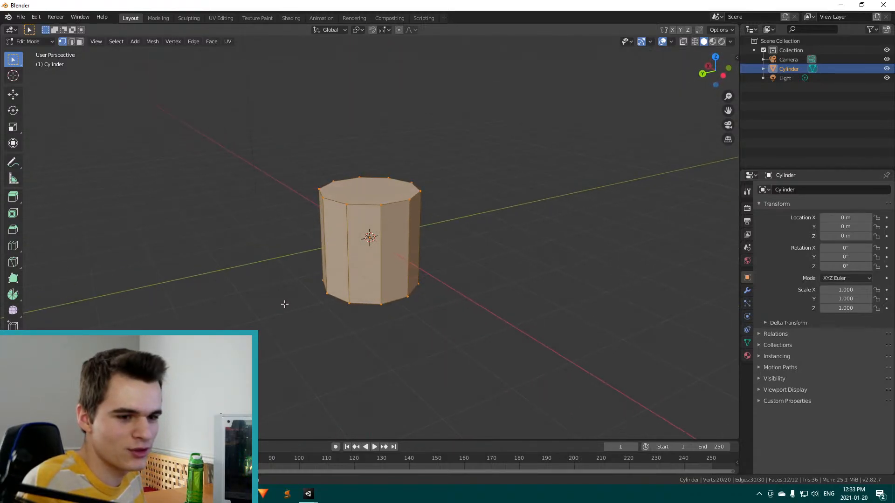
Cut a horizontal edge loop around the cylinder, slid slightly above its middle
middle_drag(440, 299, 400, 295)
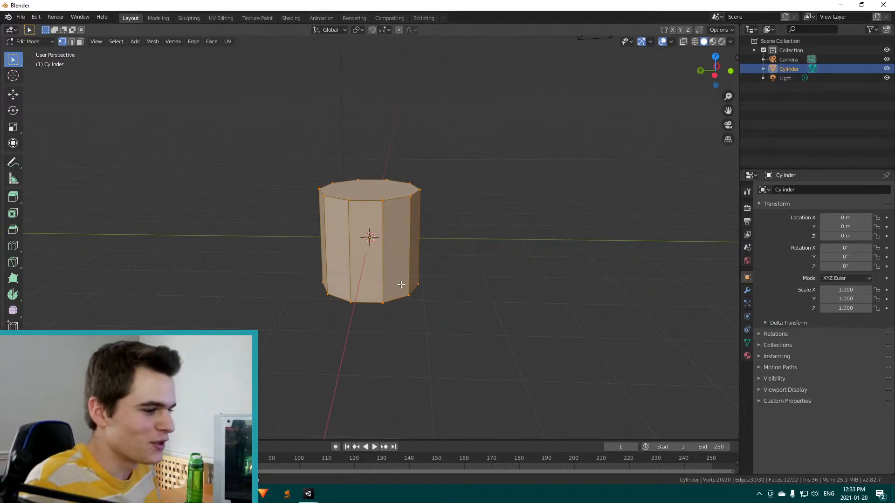
middle_drag(449, 240, 405, 250)
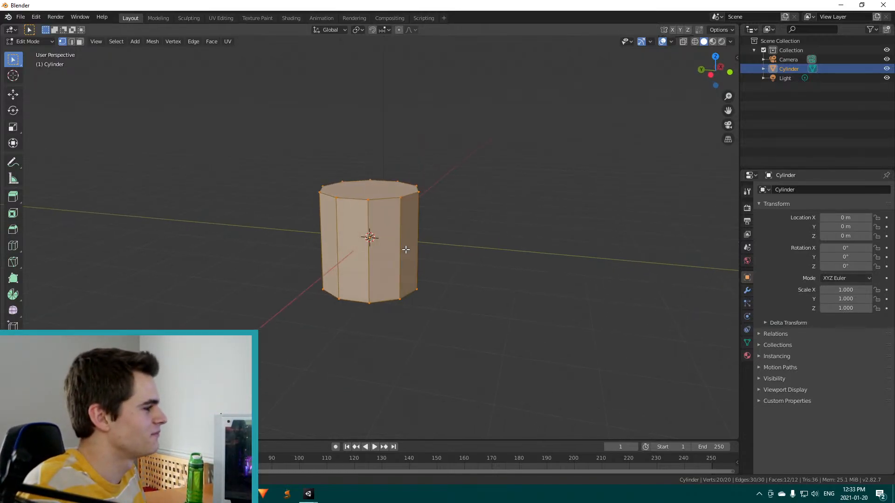
key(ctrl+r)
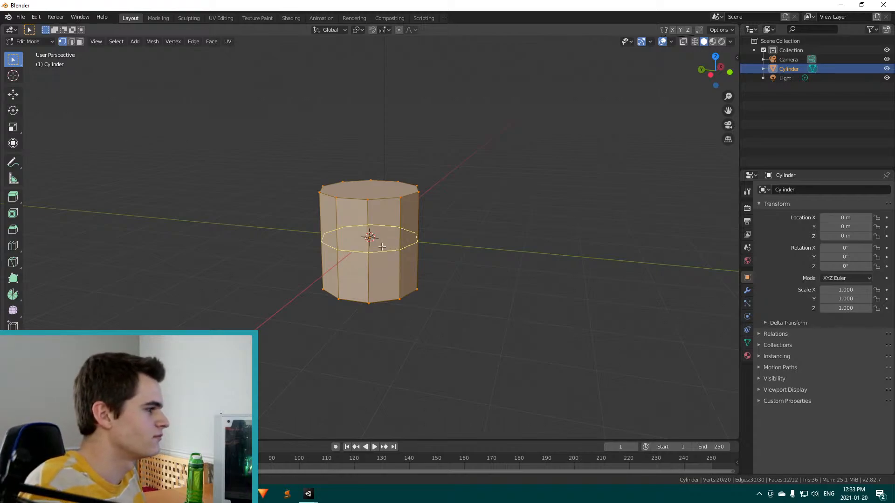
click(379, 244)
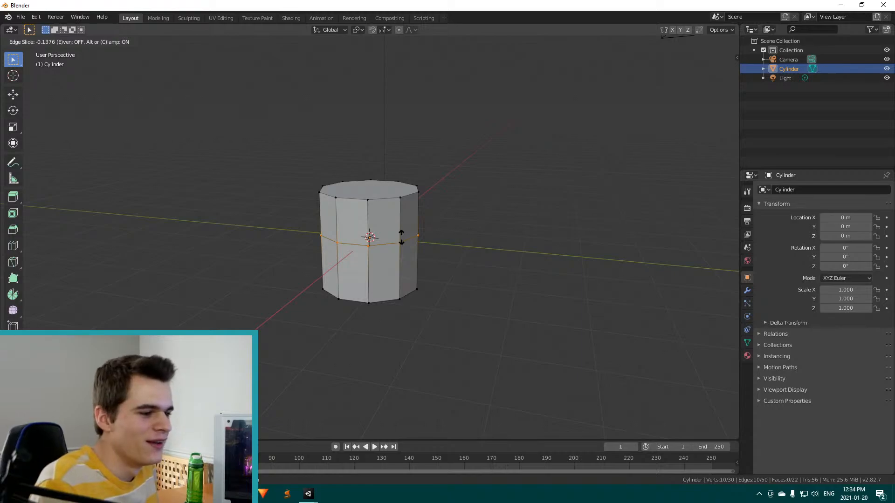
click(424, 228)
Try to scale the new edge loop outward in X and Y with the Z axis locked
middle_drag(490, 269, 472, 249)
scroll(447, 270, up, 3)
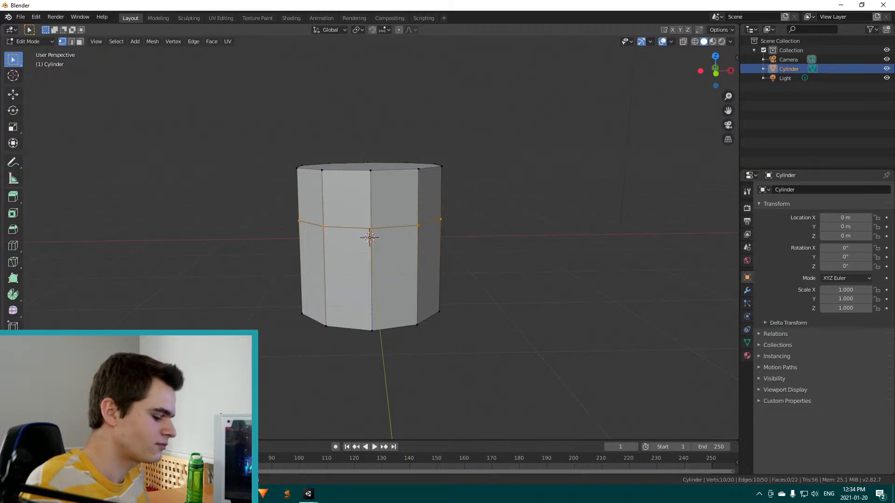
key(s)
key(x)
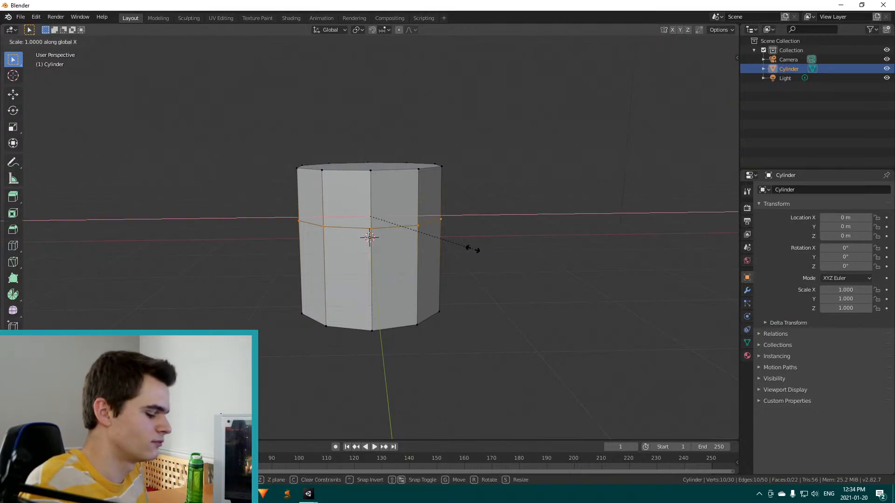
key(shift+z)
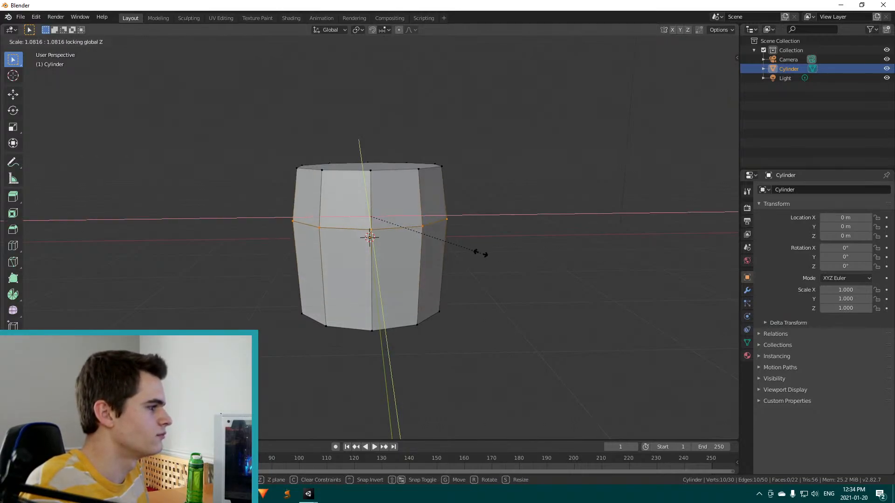
click(485, 256)
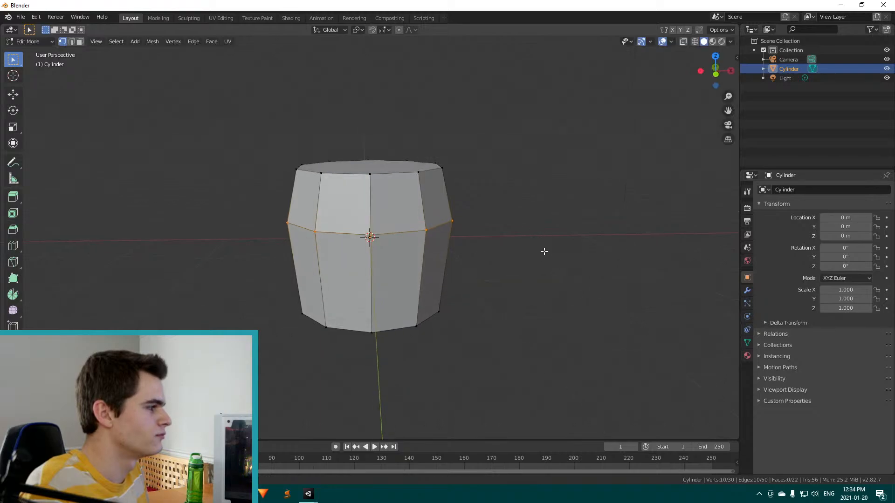
Cut a second horizontal edge loop around the lower part of the cylinder, leaving nothing selected
middle_drag(541, 250, 485, 237)
key(ctrl+r)
click(435, 269)
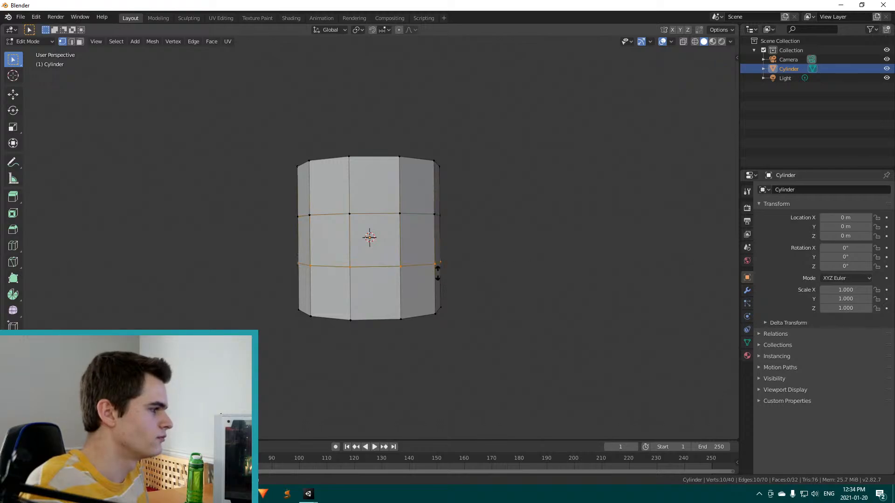
drag(504, 242, 473, 261)
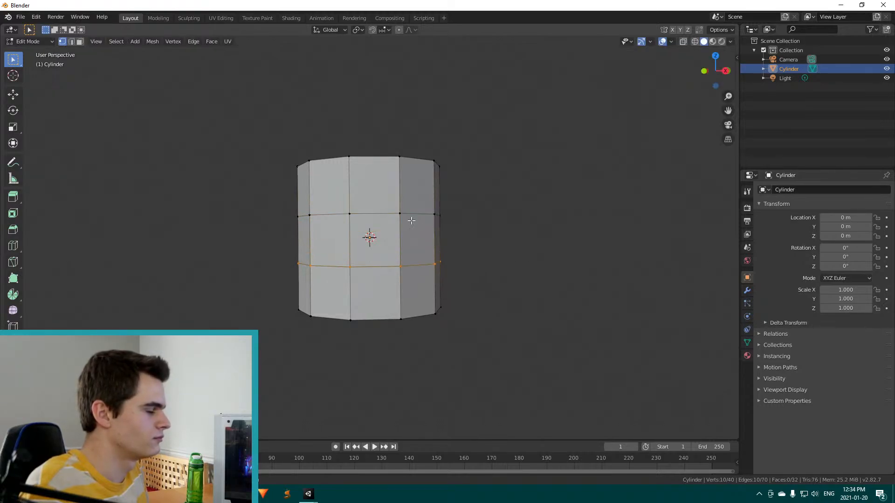
right_click(442, 233)
click(489, 250)
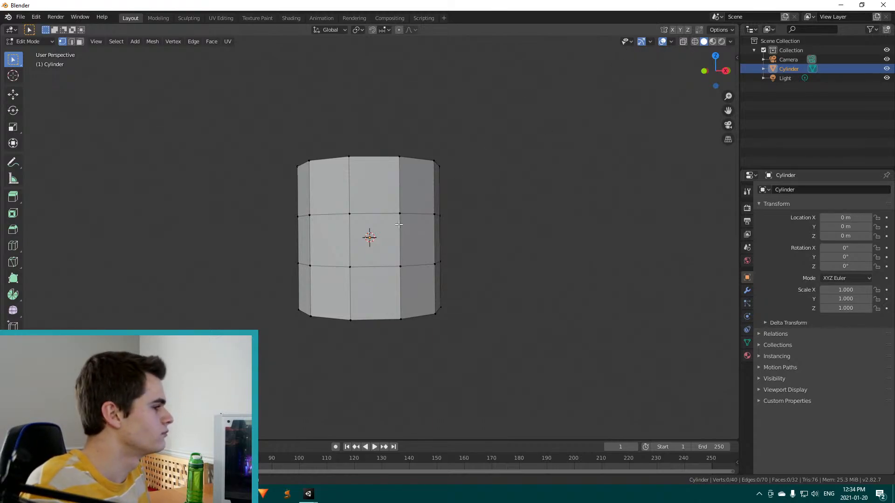
Switch to face selection and select all ten faces of the middle band around the cylinder
drag(244, 222, 260, 234)
key(3)
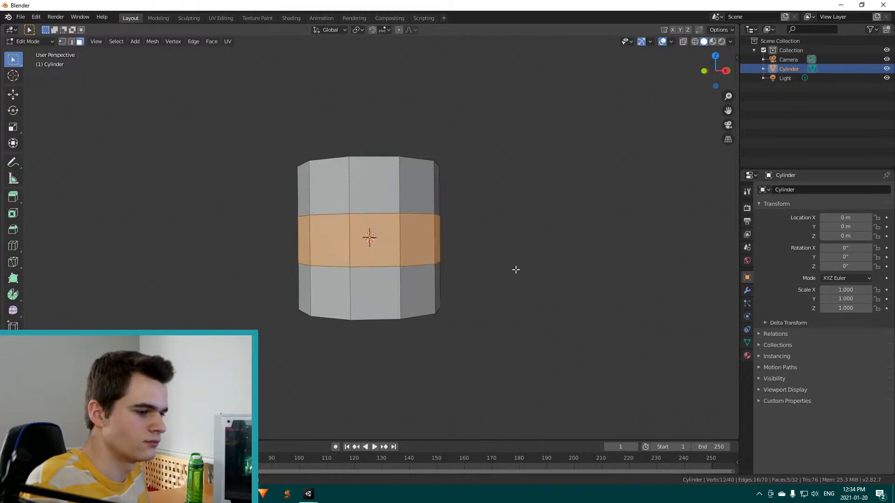
middle_drag(516, 269, 333, 278)
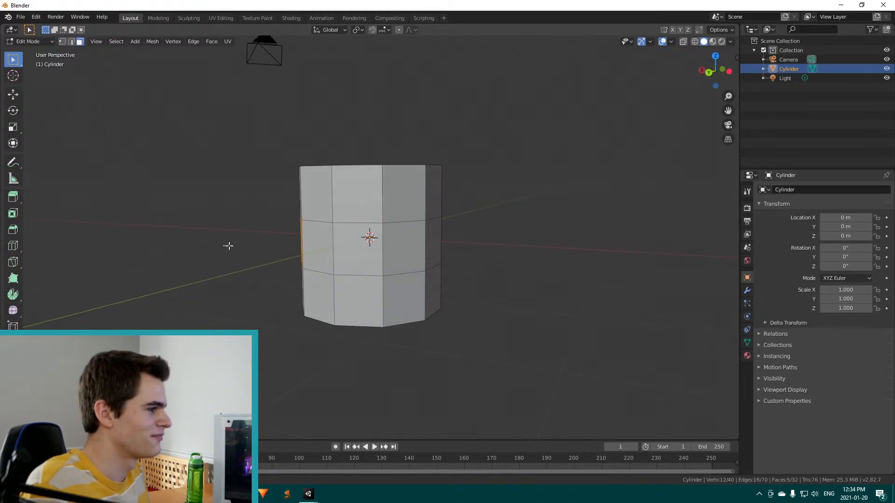
middle_drag(228, 246, 429, 258)
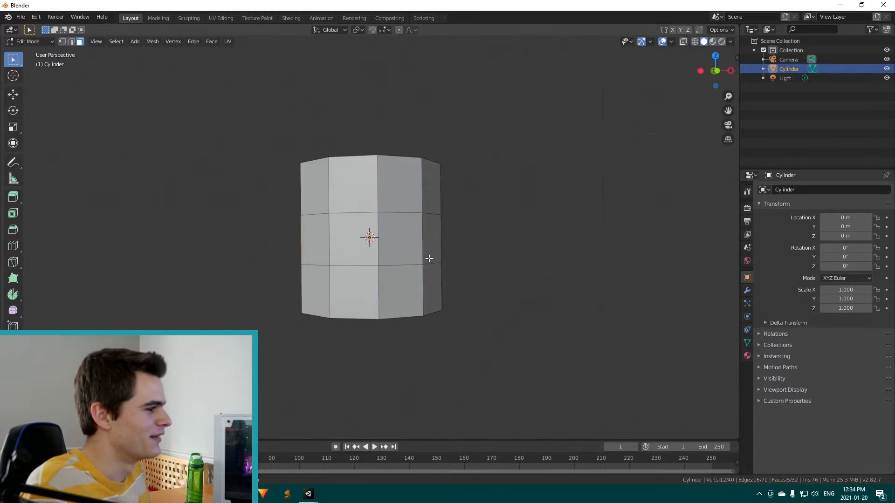
shift+drag(244, 244, 499, 247)
middle_drag(543, 272, 422, 267)
shift+drag(299, 236, 389, 245)
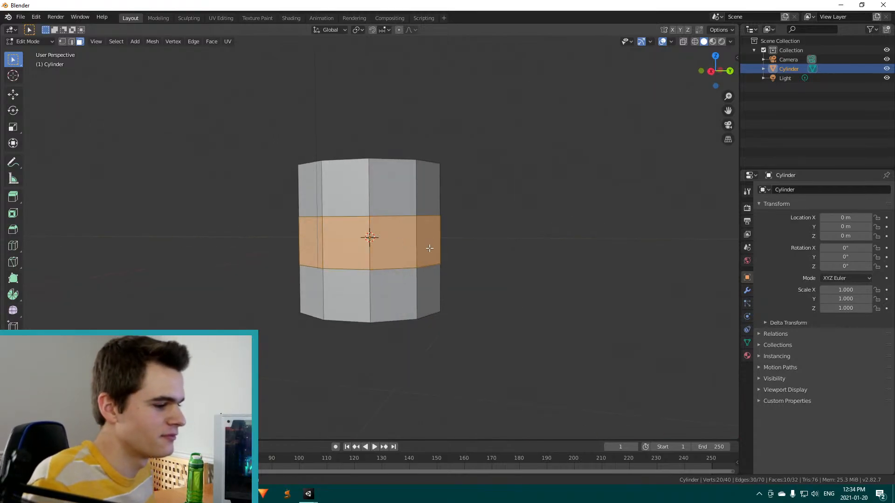
middle_drag(429, 248, 507, 226)
key(s)
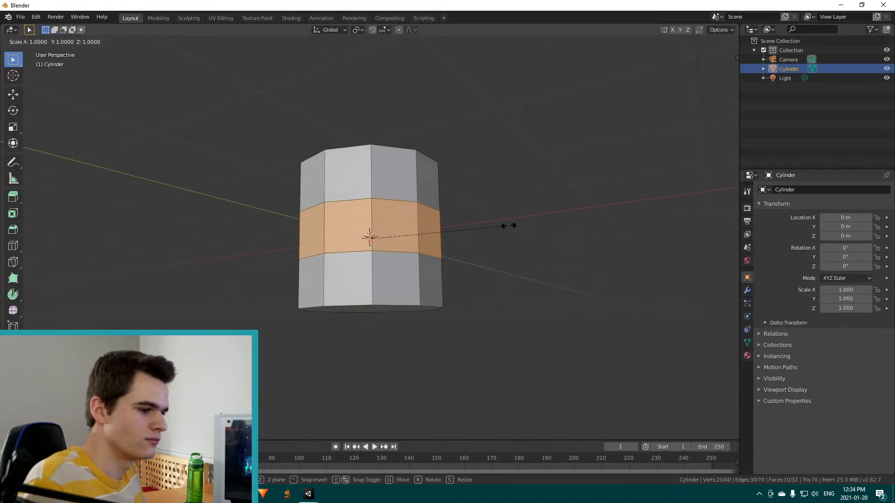
key(z)
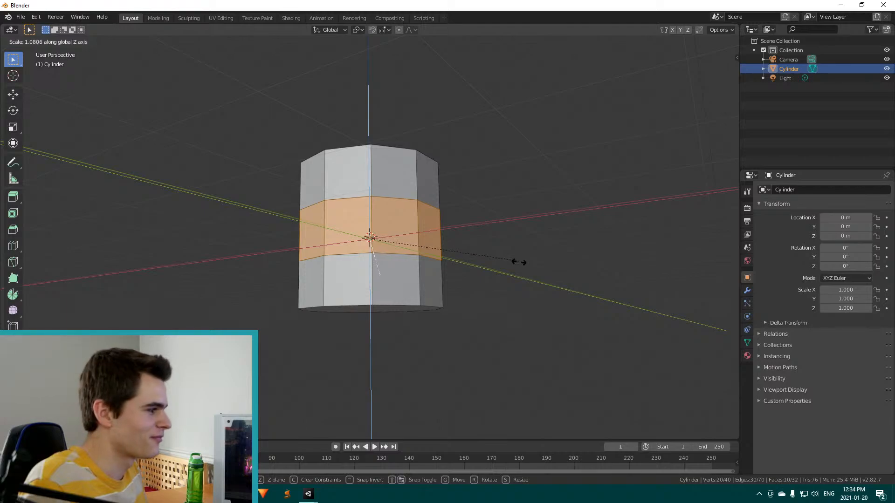
key(shift+z)
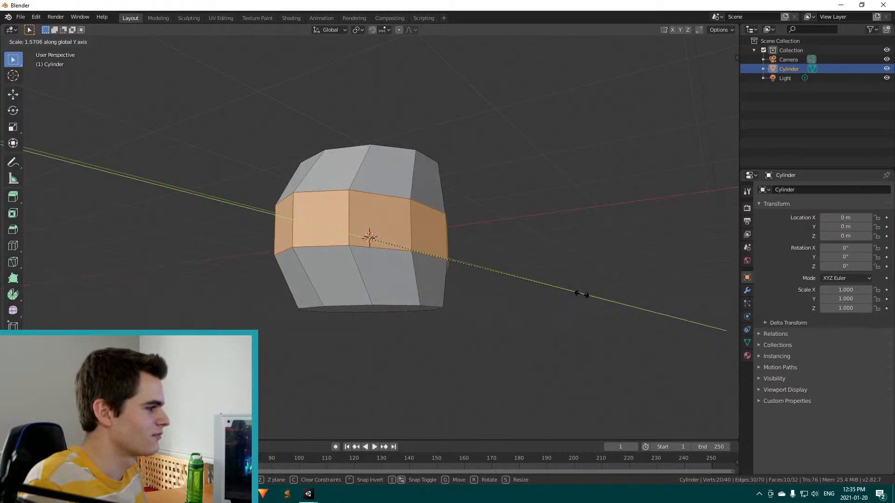
key(Escape)
key(alt+z)
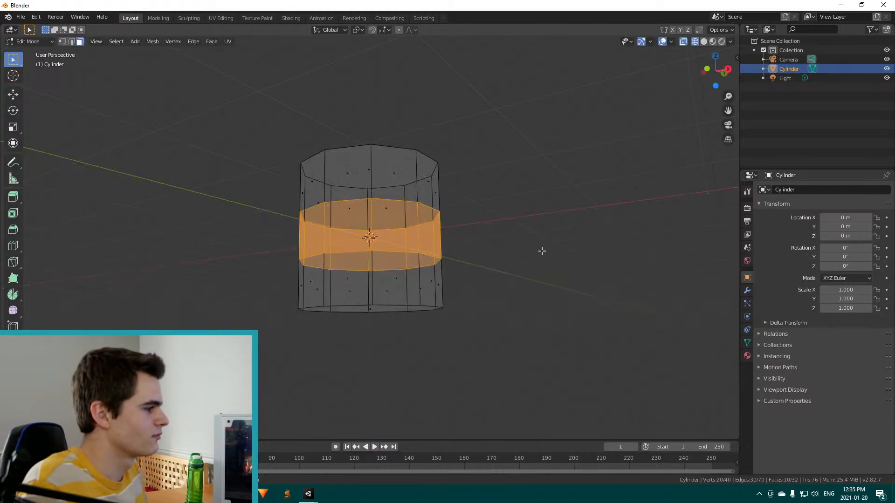
key(alt+z)
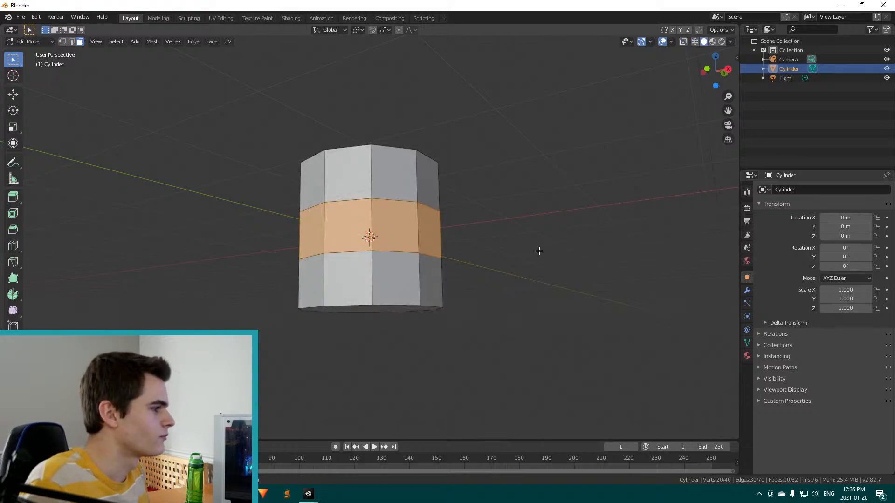
Scale the middle face band outward in X and Y with Z locked to give the barrel its bulge
key(g)
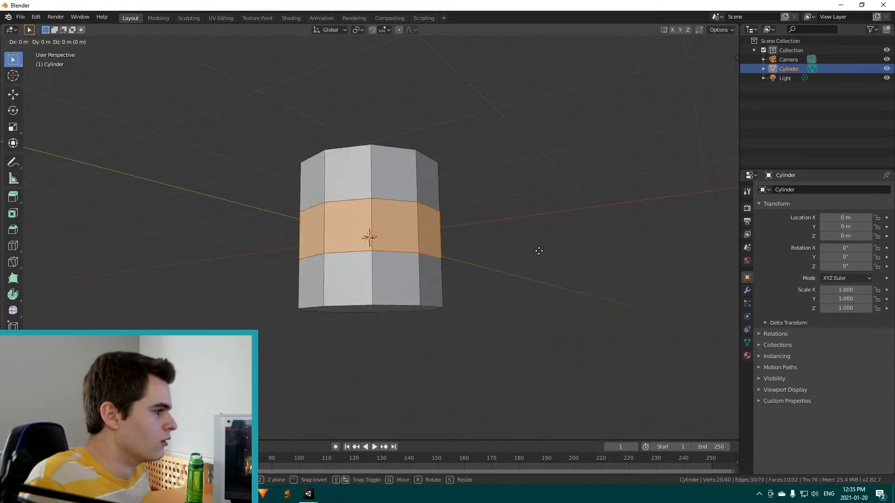
key(s)
key(shift+z)
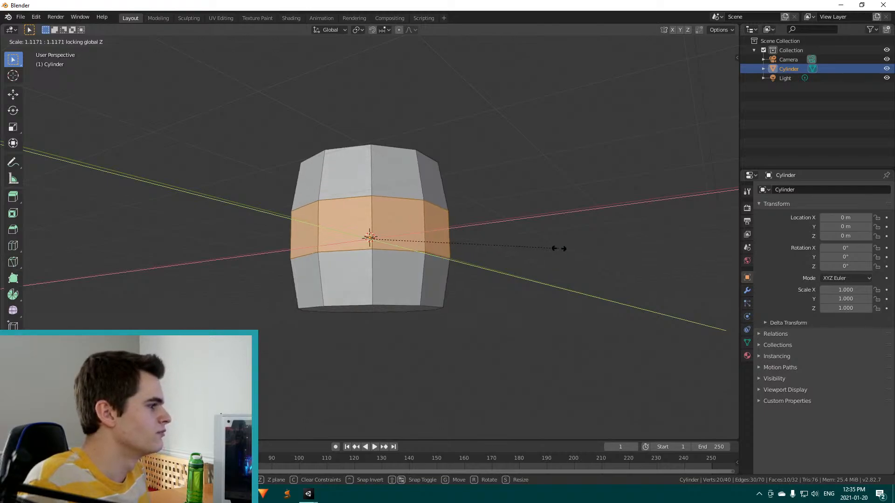
click(574, 247)
Examine the bulged barrel shape from above, from below and from several sides
middle_drag(572, 251, 511, 326)
scroll(510, 325, down, 2)
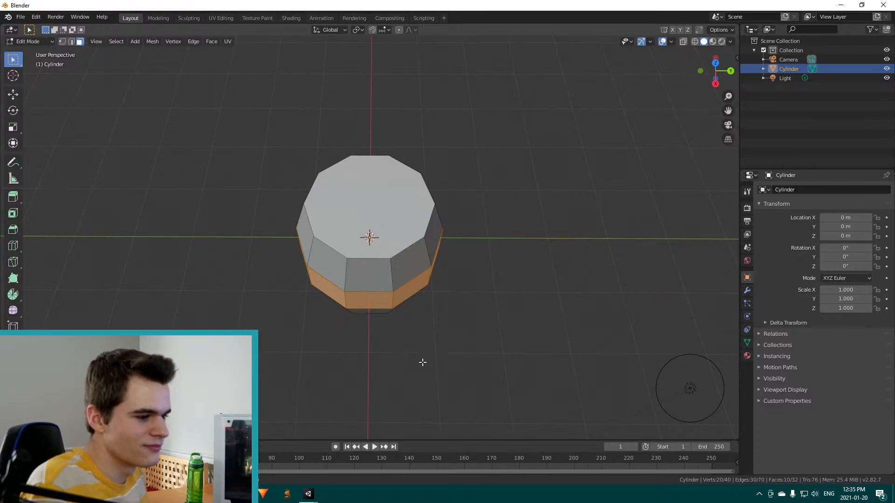
middle_drag(422, 362, 361, 324)
middle_drag(420, 308, 421, 311)
middle_drag(450, 378, 407, 327)
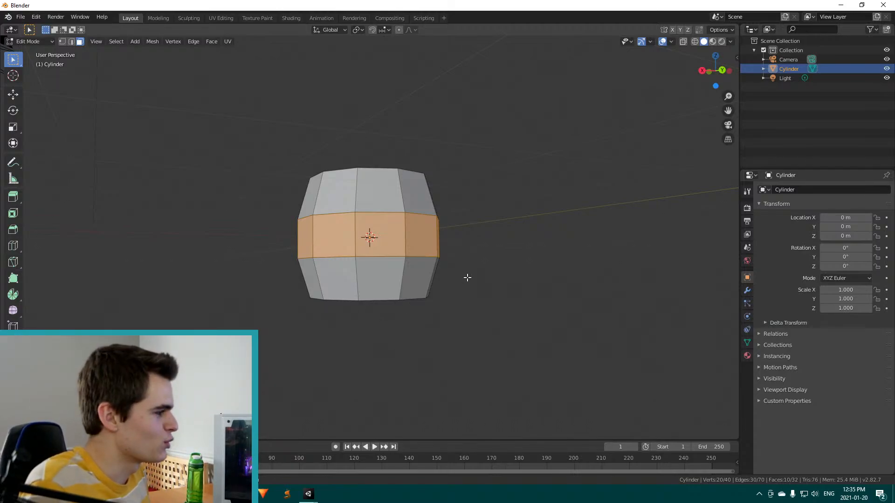
middle_drag(464, 256, 449, 279)
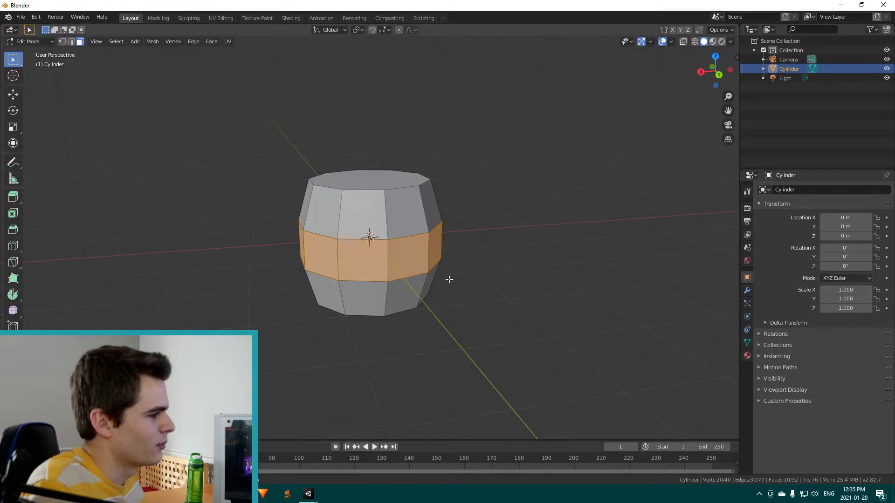
middle_drag(489, 298, 407, 290)
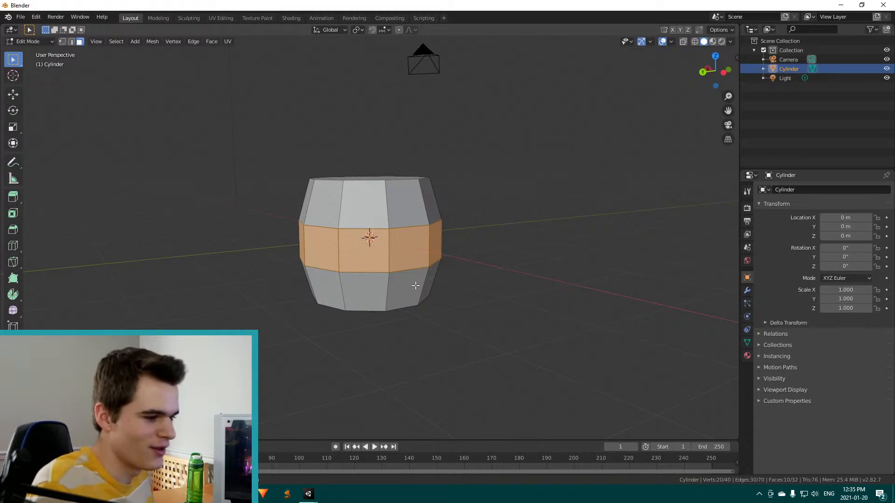
middle_drag(434, 272, 427, 244)
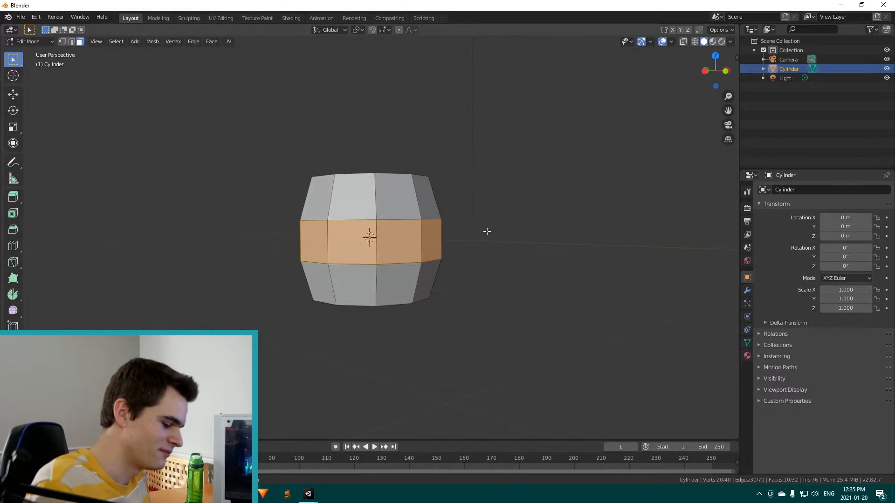
Move the middle face band slightly upward along the Z axis
key(g)
key(z)
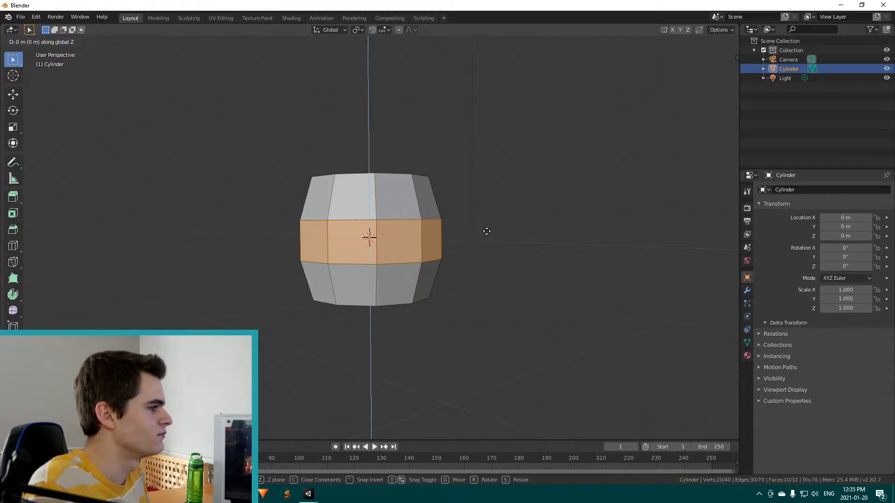
click(487, 225)
middle_drag(492, 263, 461, 250)
key(q)
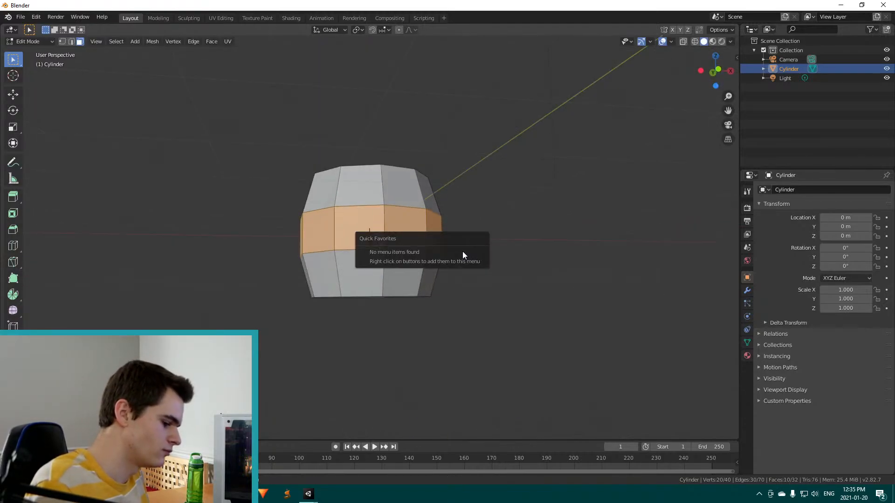
key(Escape)
Select the entire barrel mesh and scale it up along Z to make it taller
key(a)
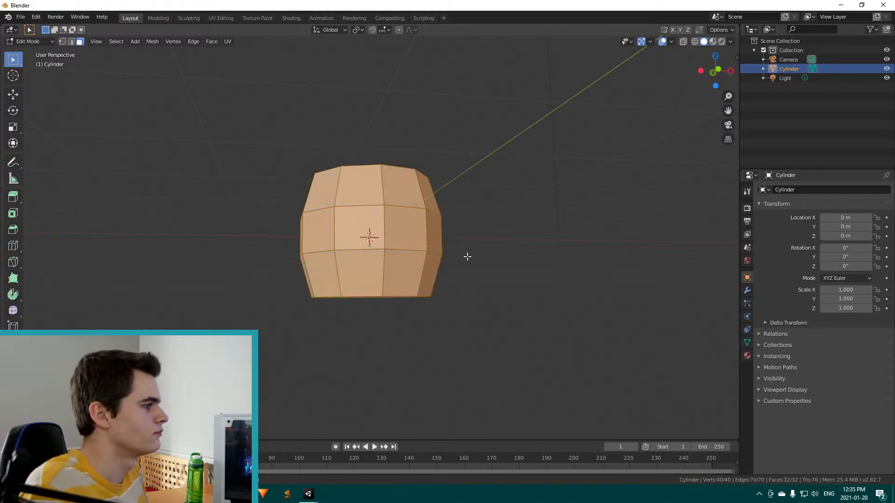
key(s)
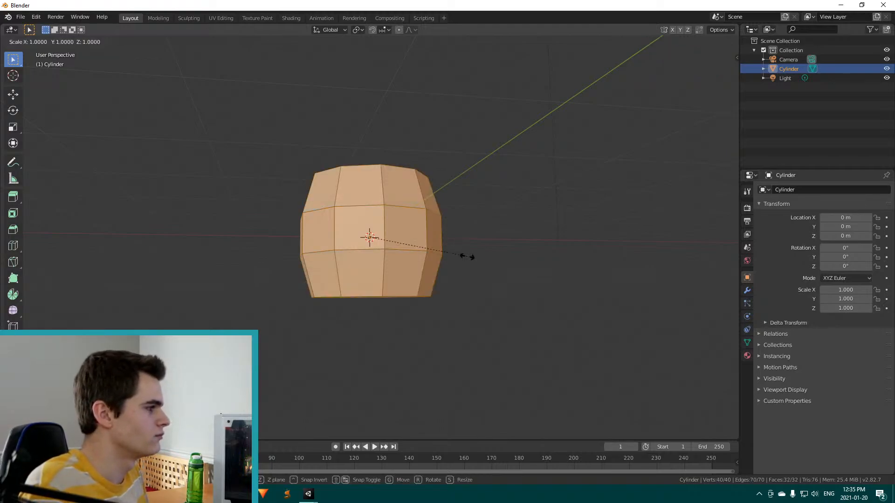
key(z)
click(641, 373)
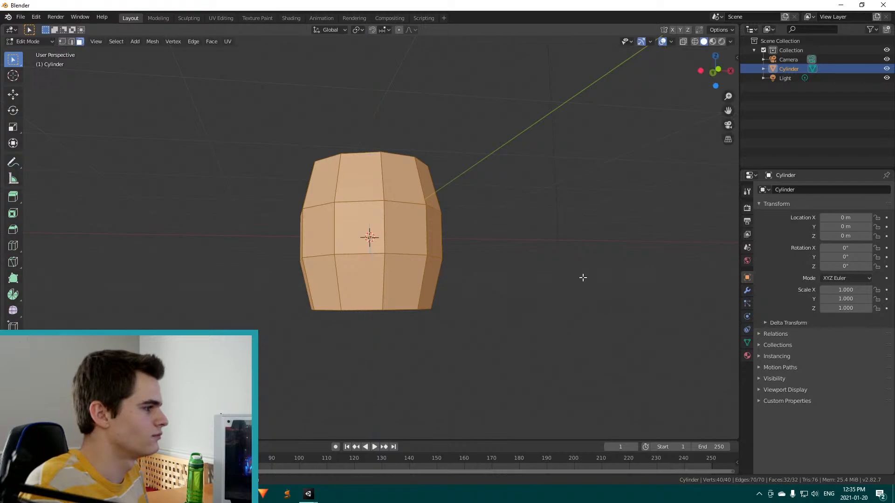
middle_drag(582, 277, 481, 290)
scroll(471, 284, down, 3)
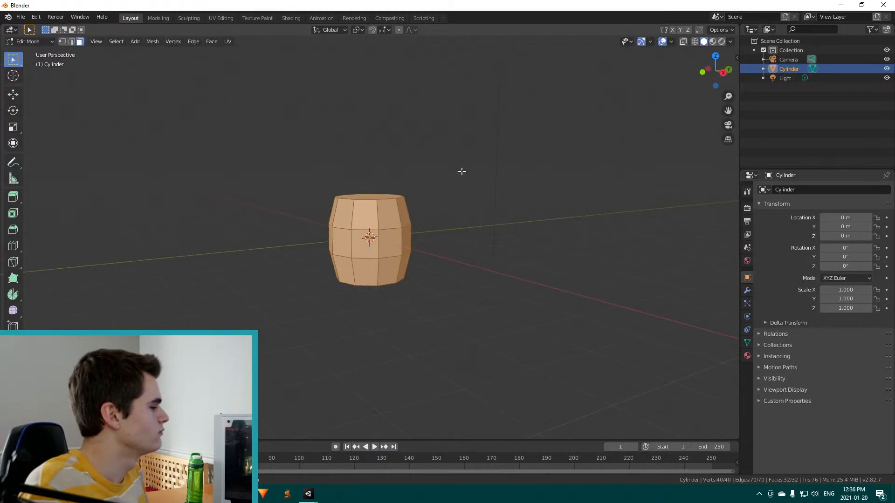
Add a ten-sided cylinder inside the barrel's mesh and return to Object Mode
key(alt+a)
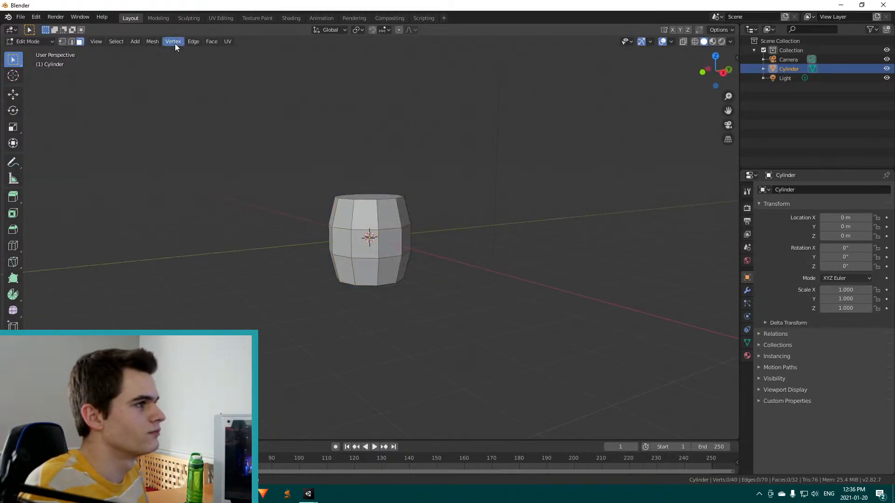
click(135, 43)
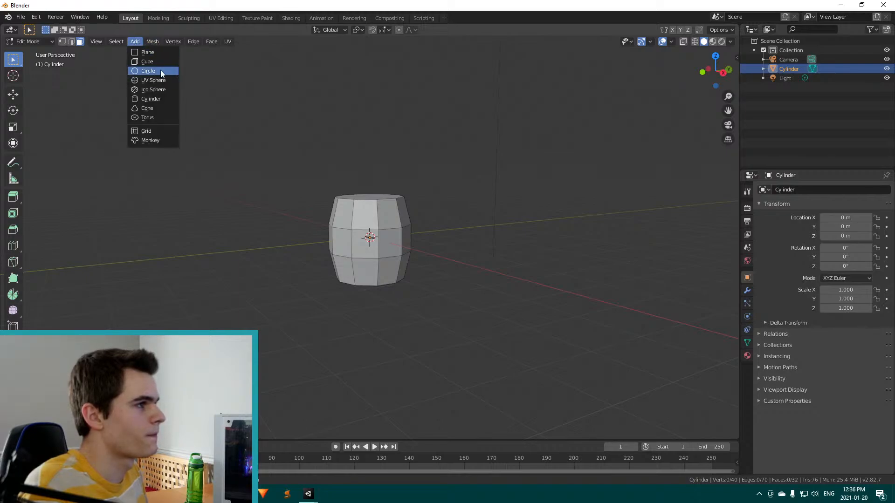
click(159, 100)
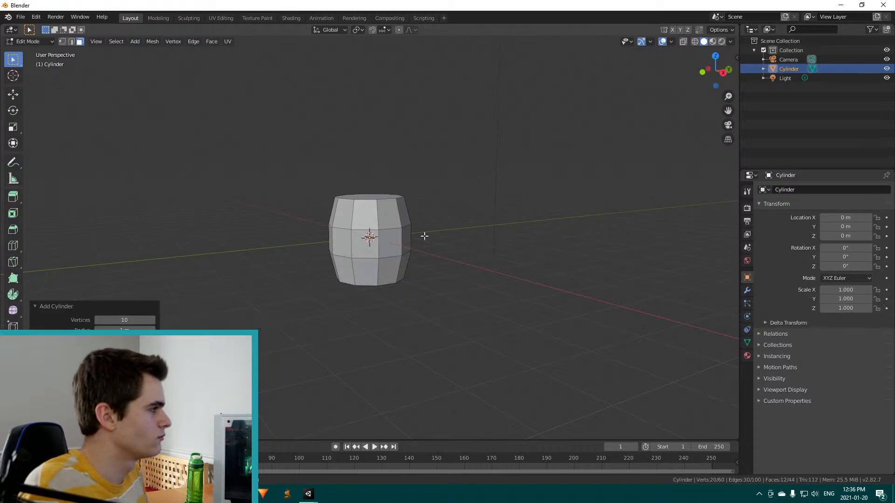
click(445, 231)
middle_drag(441, 216, 425, 252)
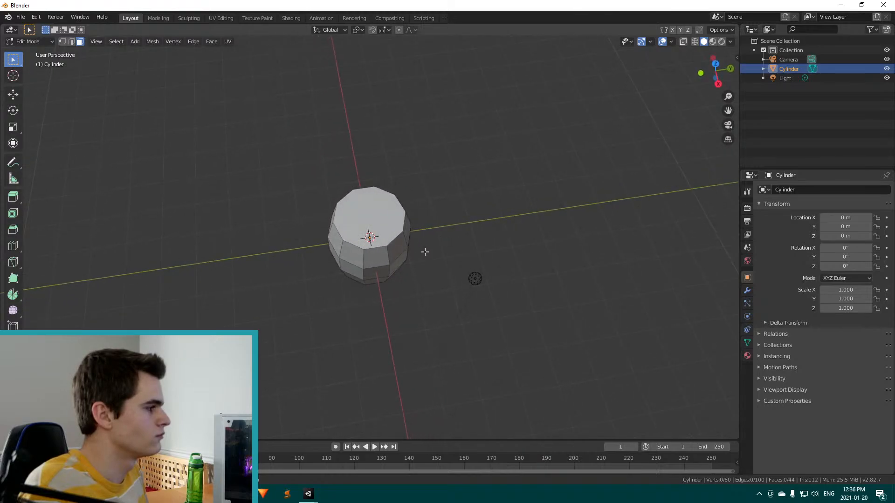
key(Tab)
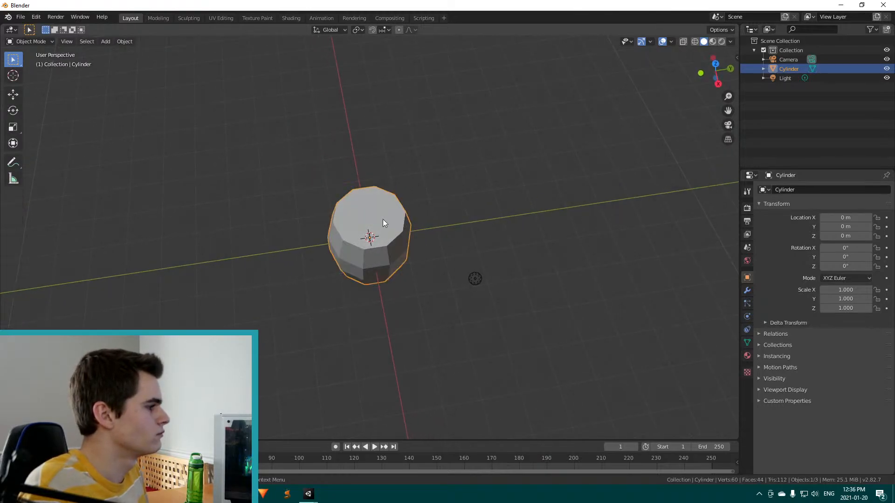
key(g)
right_click(481, 215)
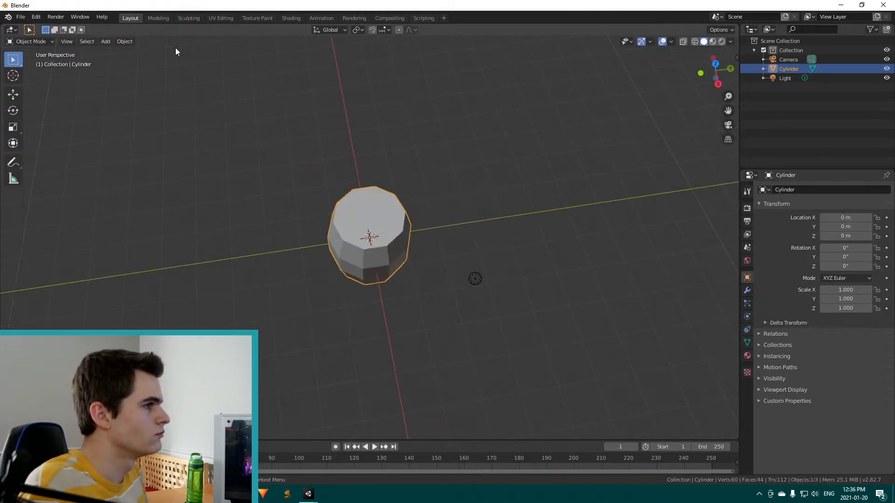
Add a separate ten-sided cylinder mesh object at the barrel's centre
click(108, 41)
mouse_move(125, 52)
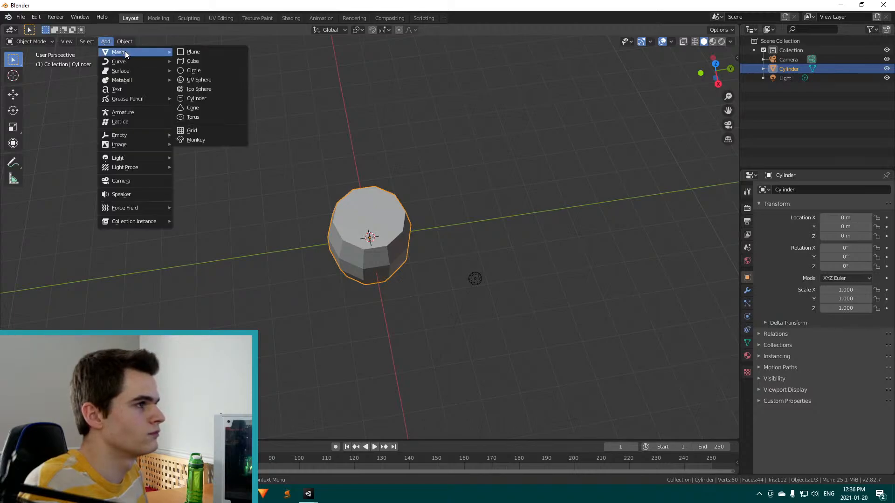
click(199, 98)
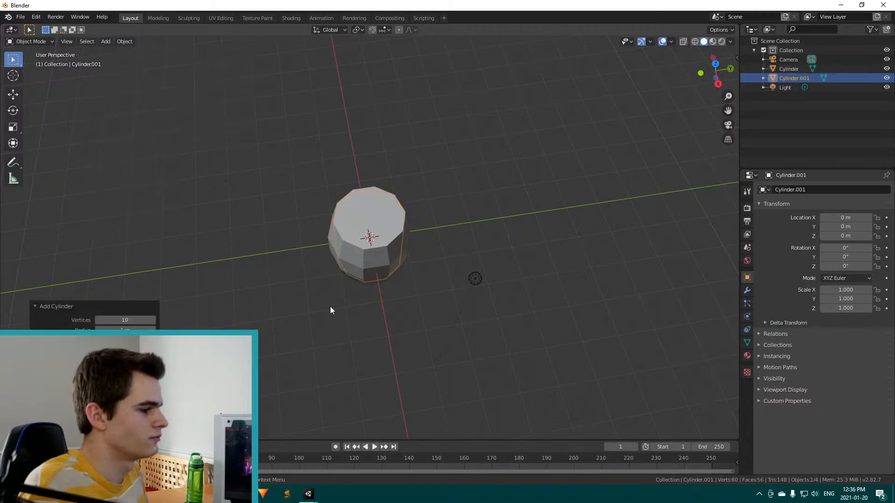
middle_drag(330, 310, 367, 245)
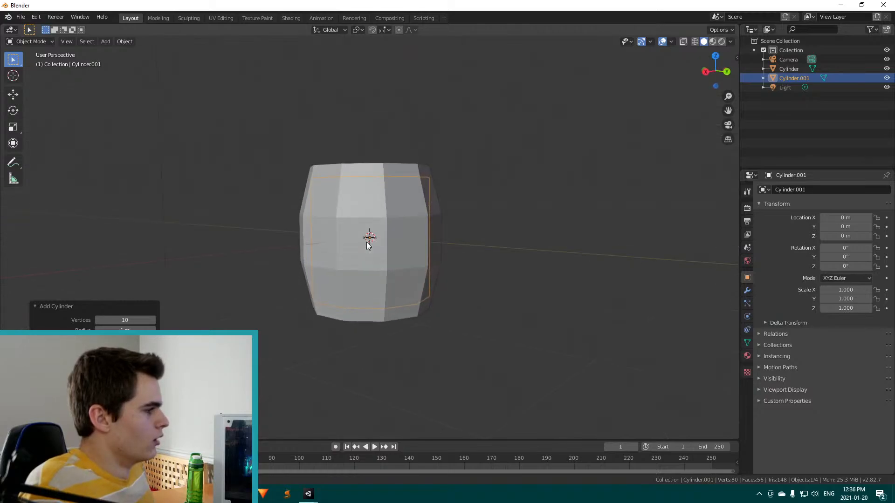
middle_drag(438, 260, 342, 288)
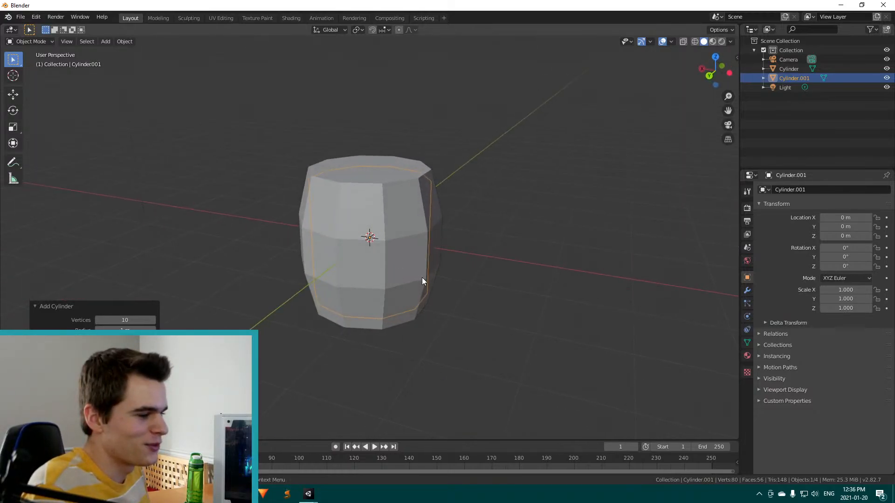
mouse_move(421, 277)
middle_down()
mouse_move(399, 275)
mouse_move(424, 285)
middle_up()
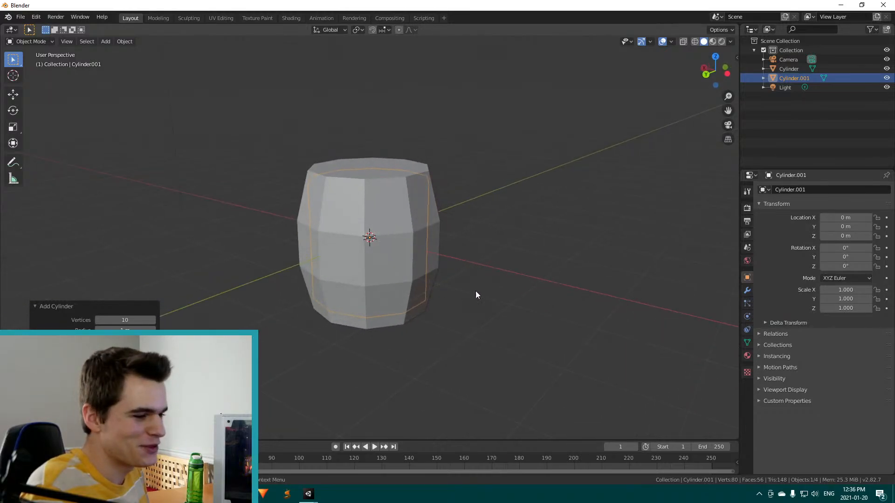
Move the new cylinder out of the barrel so that it stands beside it
key(g)
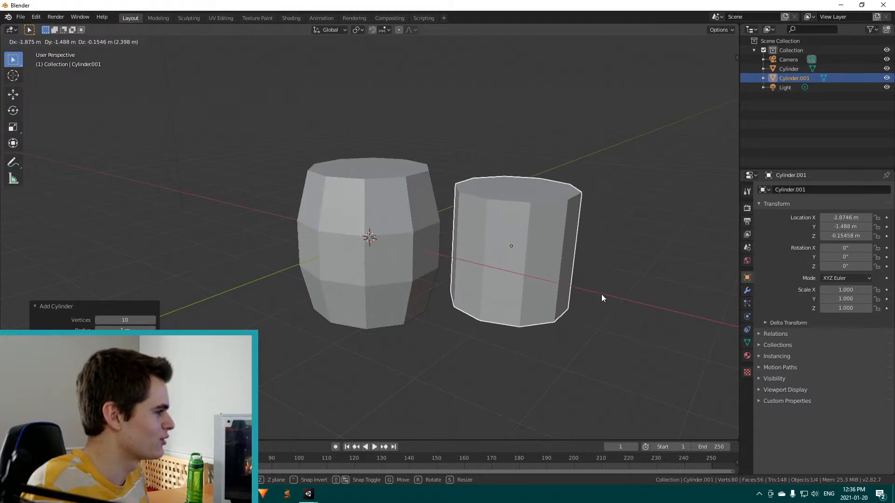
key(Escape)
scroll(462, 281, up, 2)
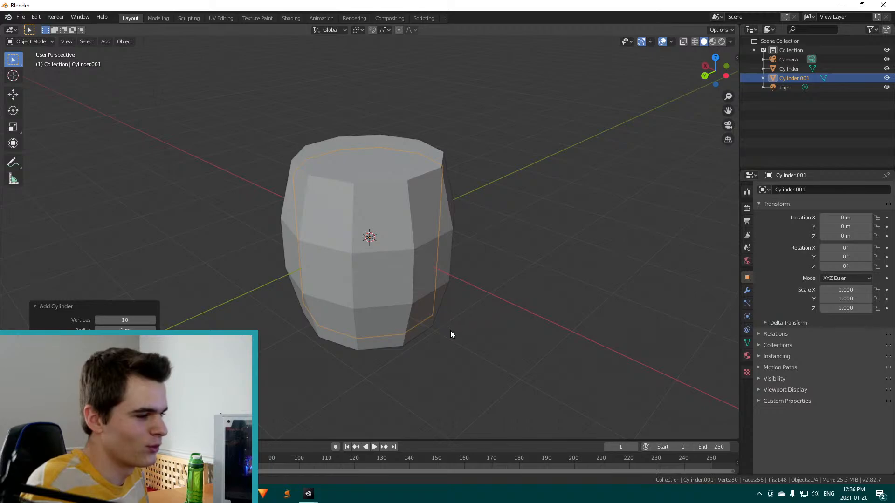
mouse_move(450, 331)
middle_down()
mouse_move(438, 329)
mouse_move(438, 318)
mouse_move(453, 297)
mouse_move(464, 304)
middle_up()
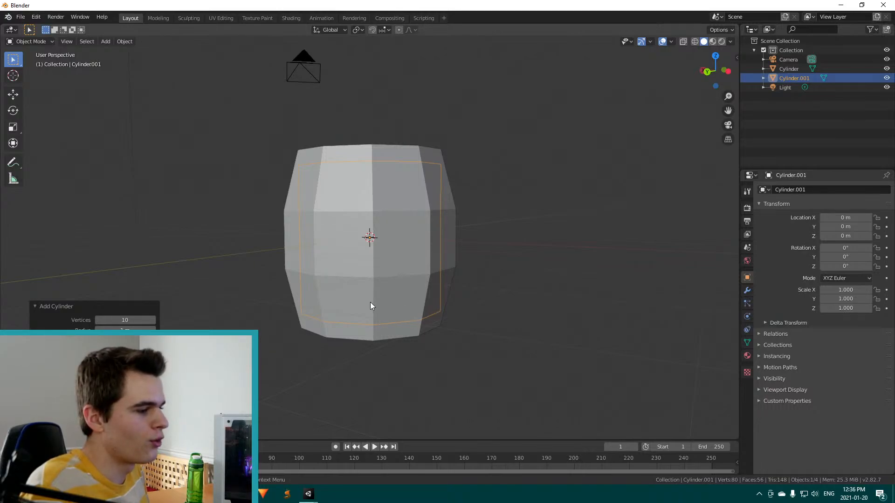
scroll(354, 300, down, 1)
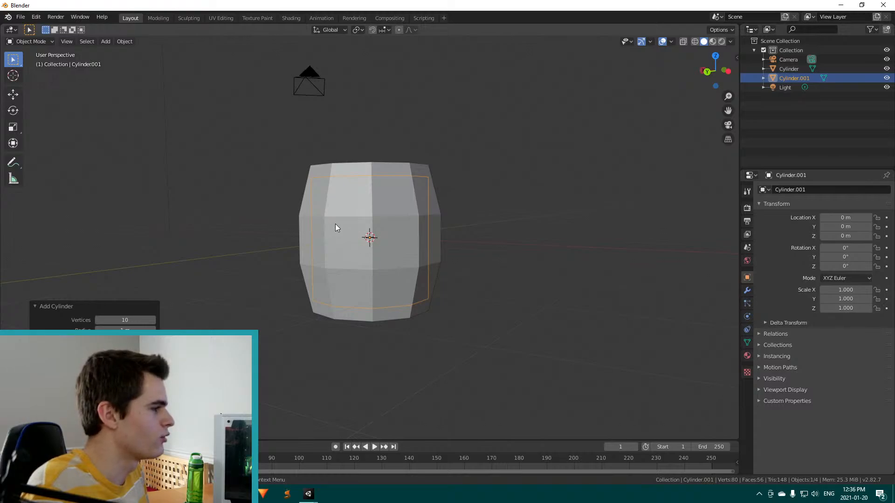
key(g)
click(262, 252)
middle_drag(262, 252, 328, 254)
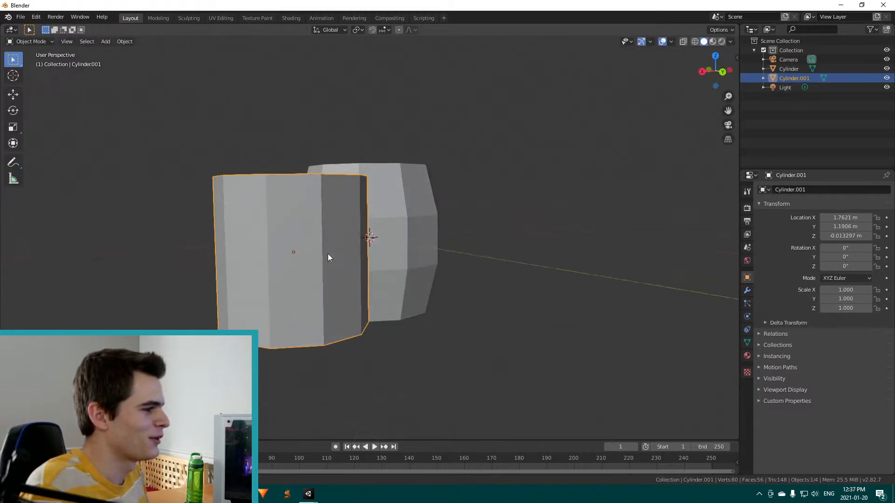
Try horizontal loop cuts with different cut counts on the separate cylinder in Edit Mode
key(Tab)
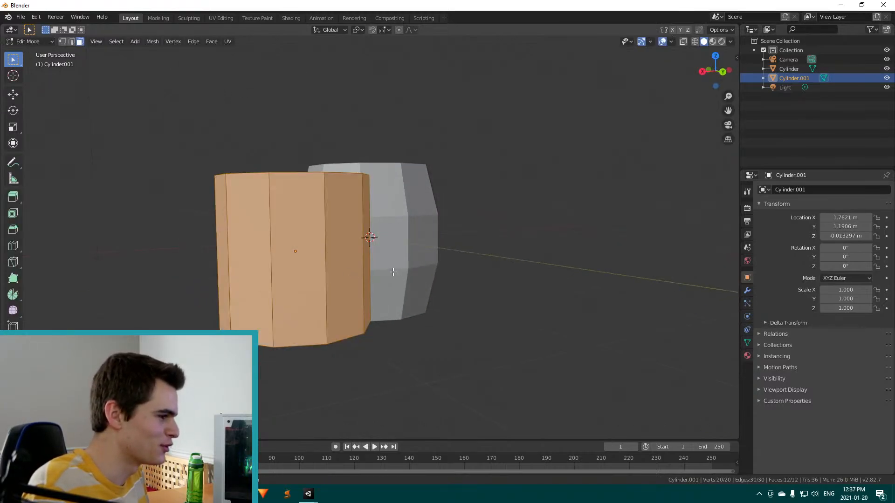
key(ctrl+r)
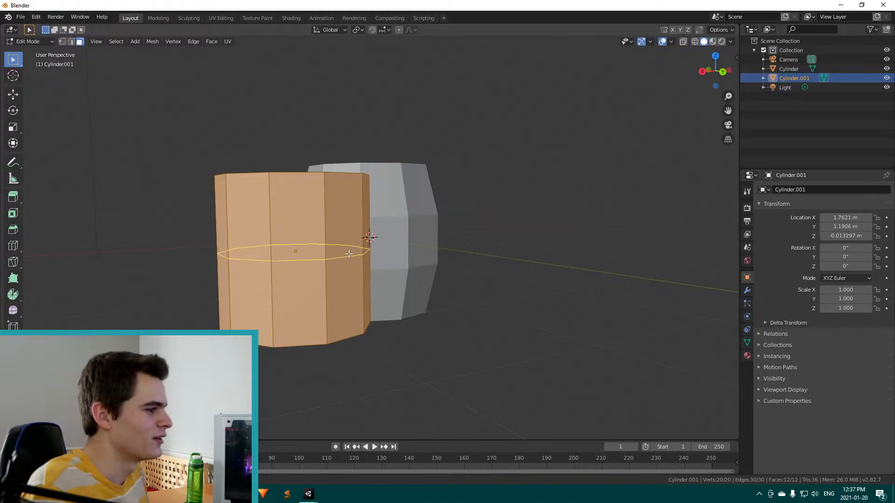
scroll(348, 253, up, 1)
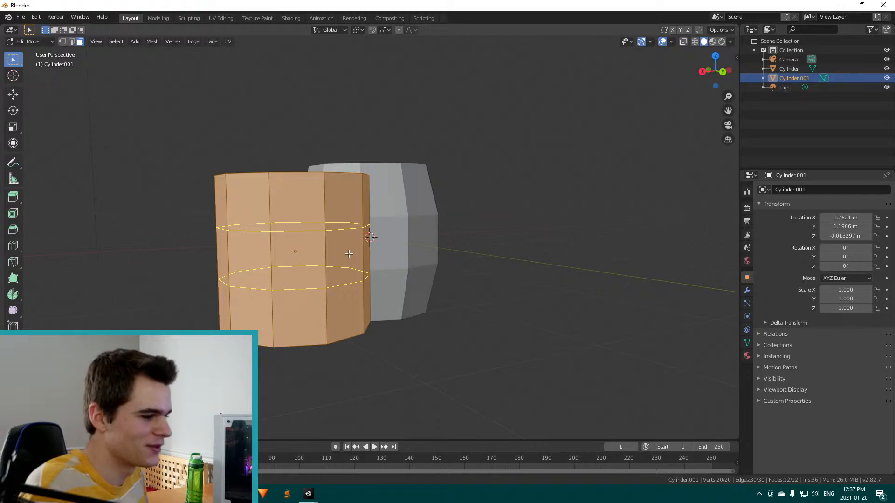
scroll(349, 253, up, 20)
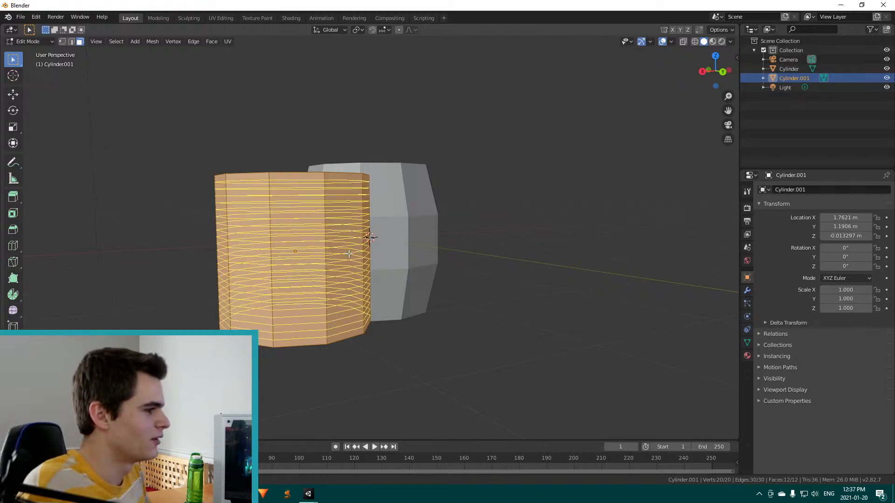
scroll(348, 254, down, 20)
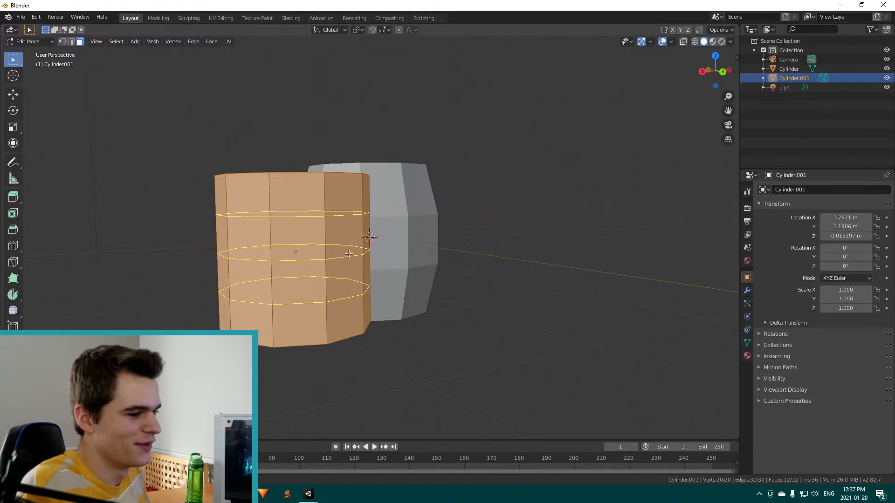
right_click(349, 253)
right_click(466, 235)
click(431, 171)
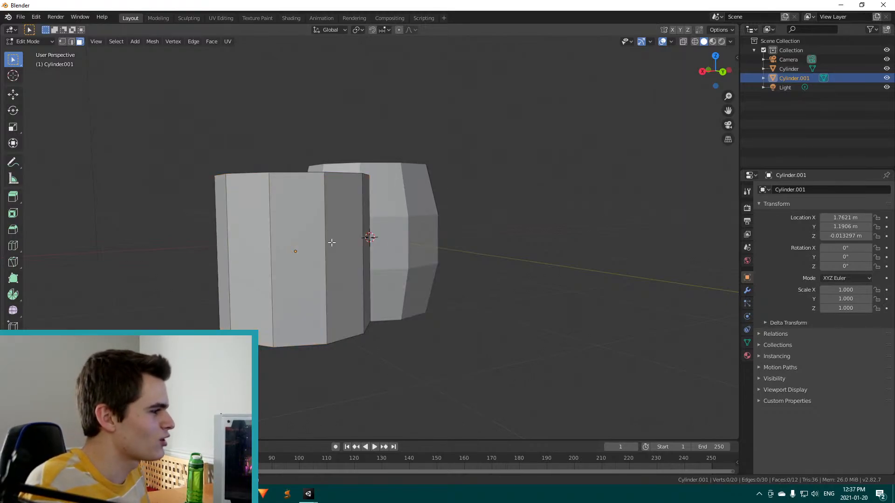
click(332, 243)
key(alt+a)
key(Tab)
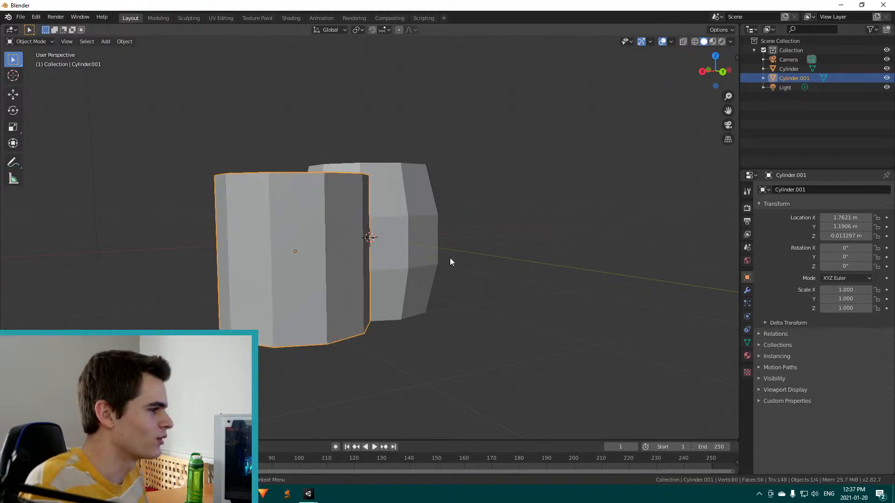
Undo the added cylinders and all barrel shaping back to the plain ten-sided cylinder in Object Mode
key(alt+g)
key(ctrl+z)
key(ctrl+z)
key(ctrl+z)
key(ctrl+z)
key(ctrl+z)
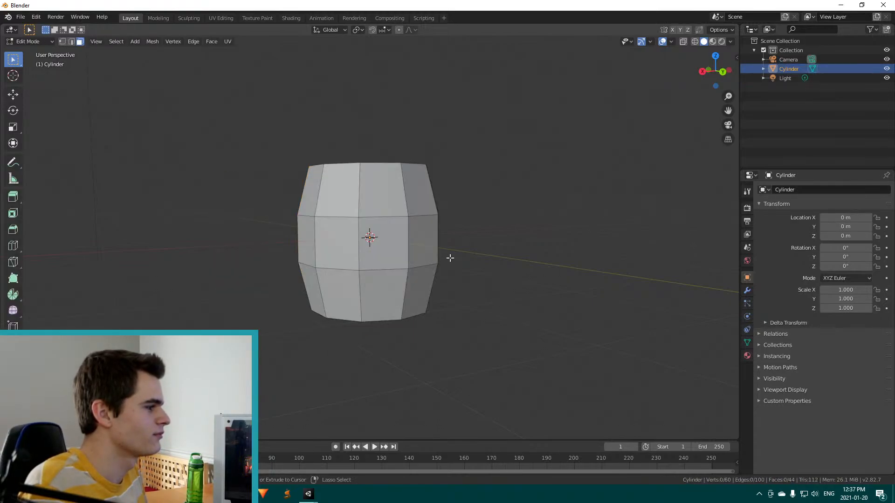
key(ctrl+z)
key(ctrl+z)
key(ctrl+z)
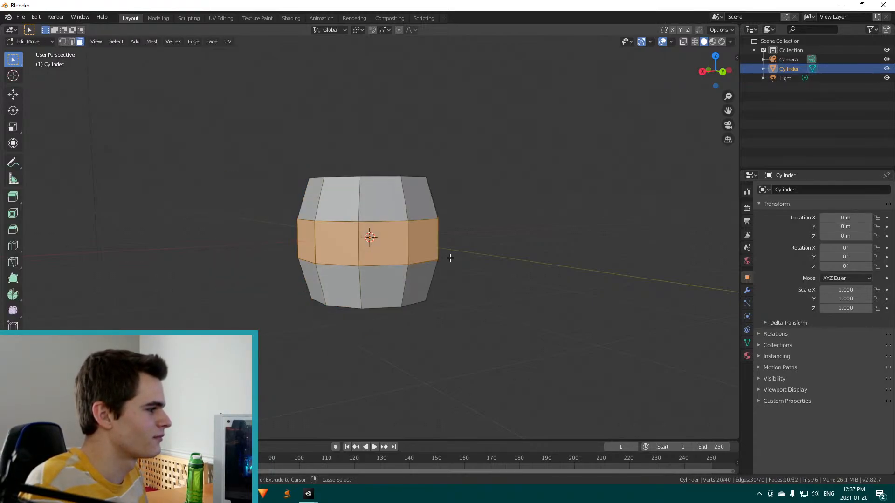
key(ctrl+z)
key(ctrl+z)
key(ctrl+z)
key(ctrl+z)
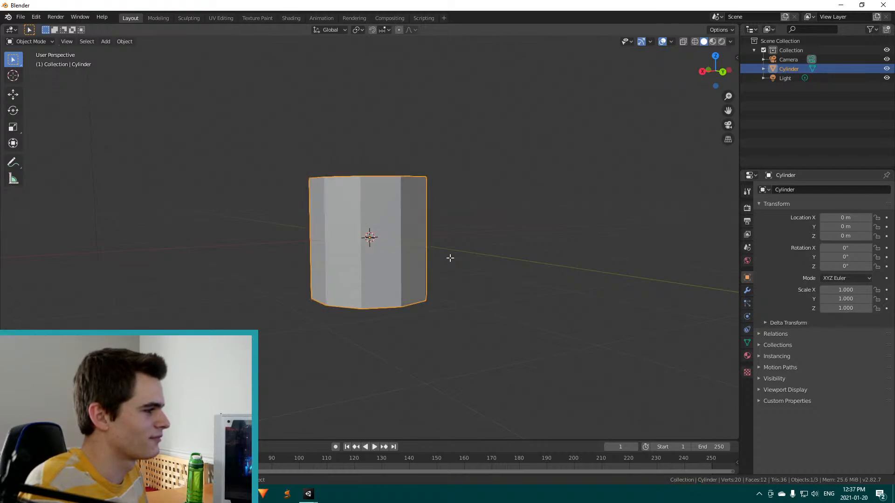
Switch the plain ten-sided cylinder into Edit Mode
middle_drag(478, 230, 460, 250)
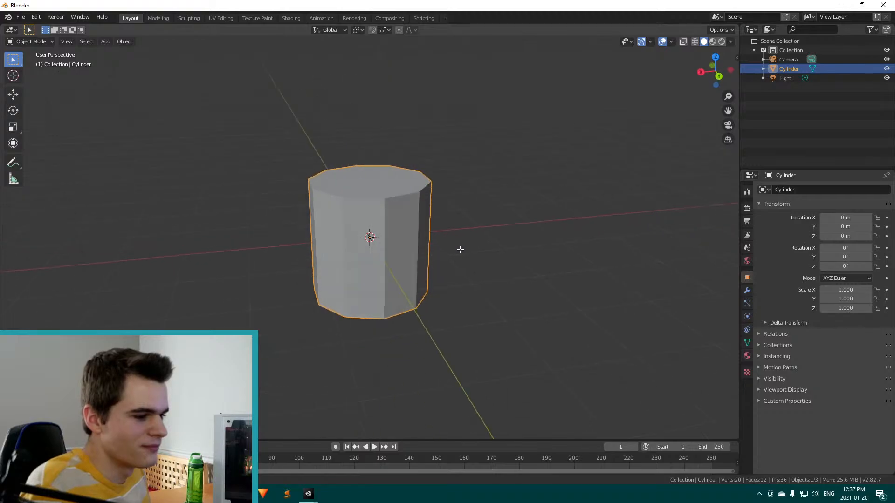
middle_drag(315, 303, 363, 257)
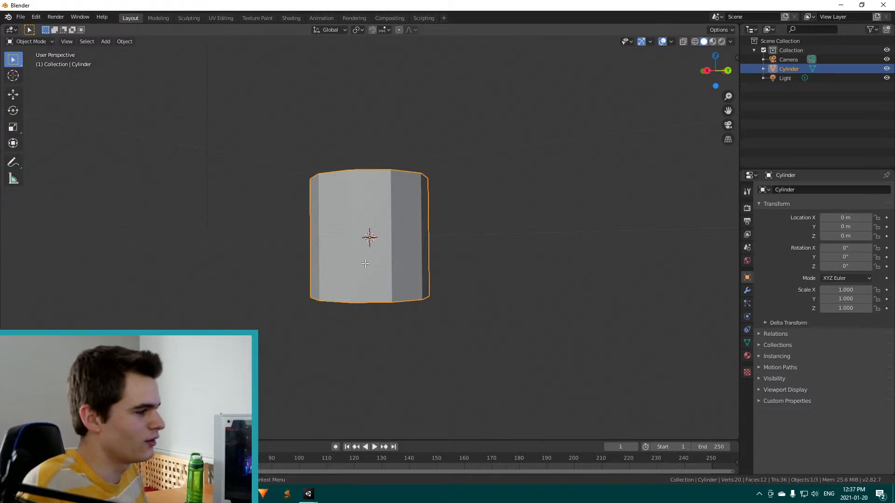
middle_drag(373, 272, 343, 246)
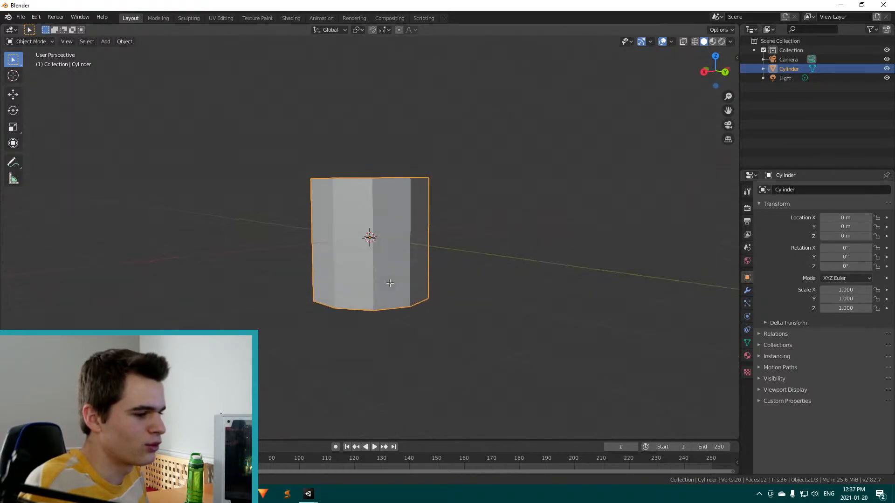
middle_drag(390, 283, 325, 282)
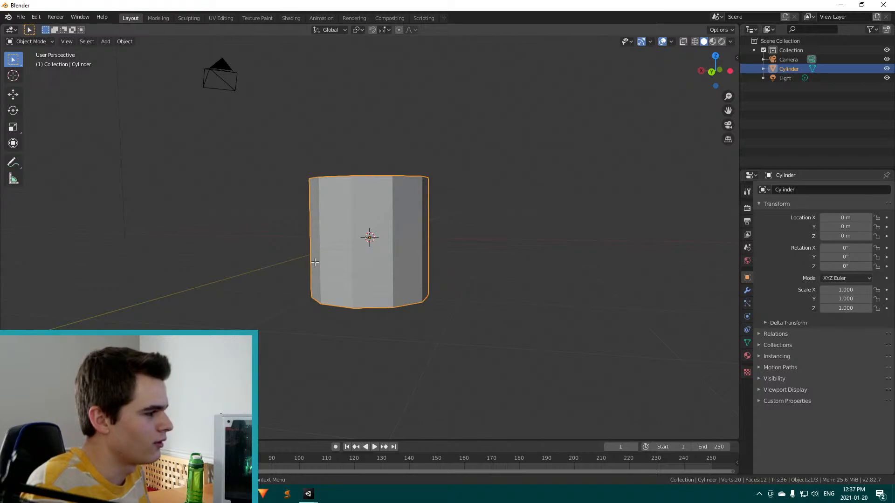
middle_drag(395, 259, 357, 251)
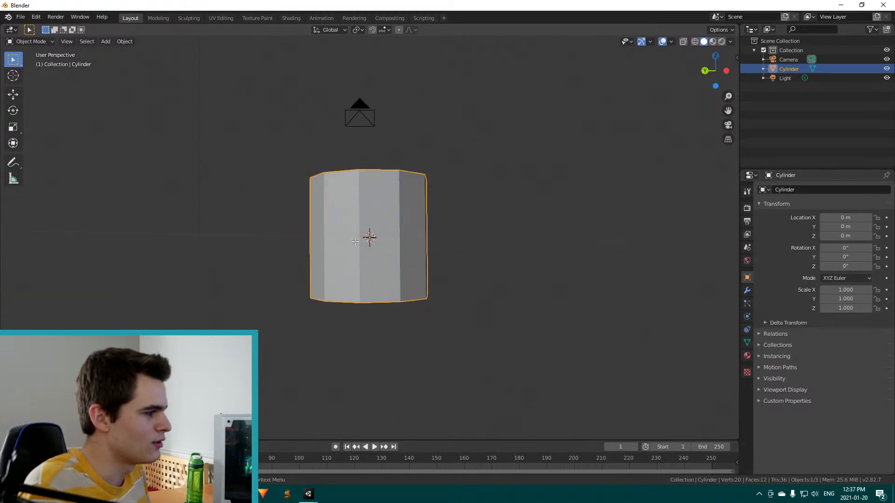
key(Tab)
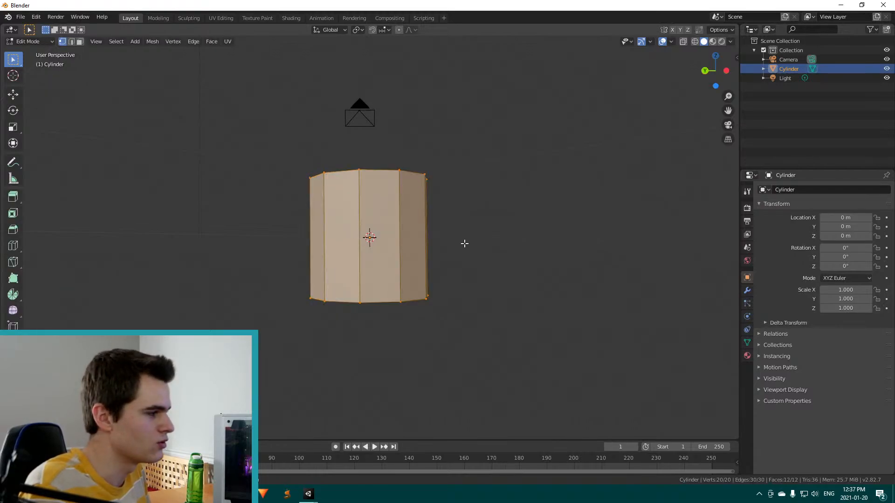
Try four evenly spaced horizontal loop cuts around the cylinder, leaving them unslid
key(ctrl)
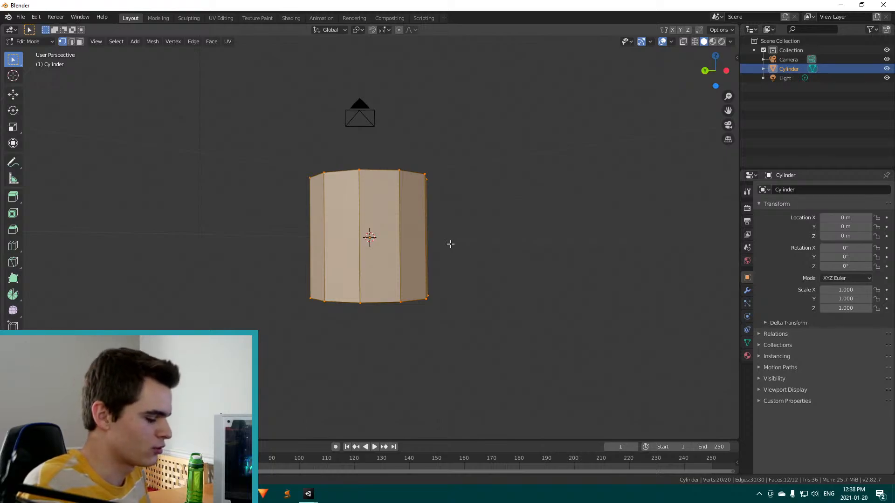
key(ctrl+r)
scroll(418, 241, up, 1)
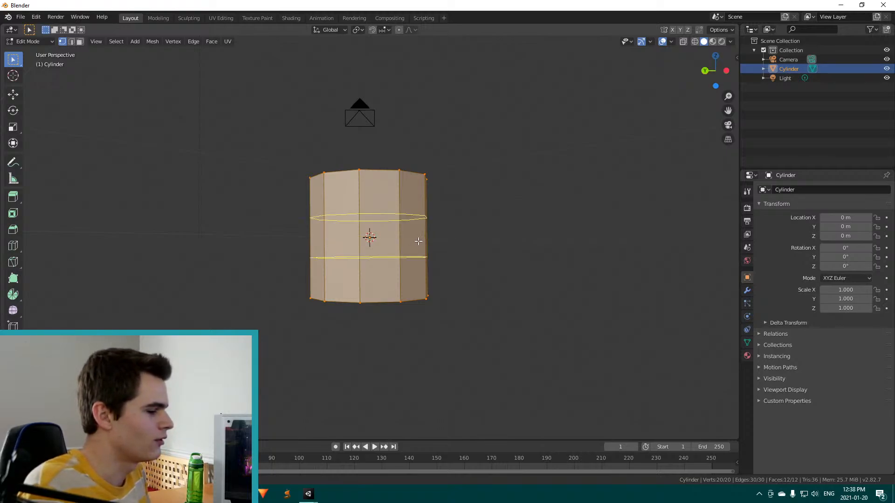
scroll(418, 241, up, 1)
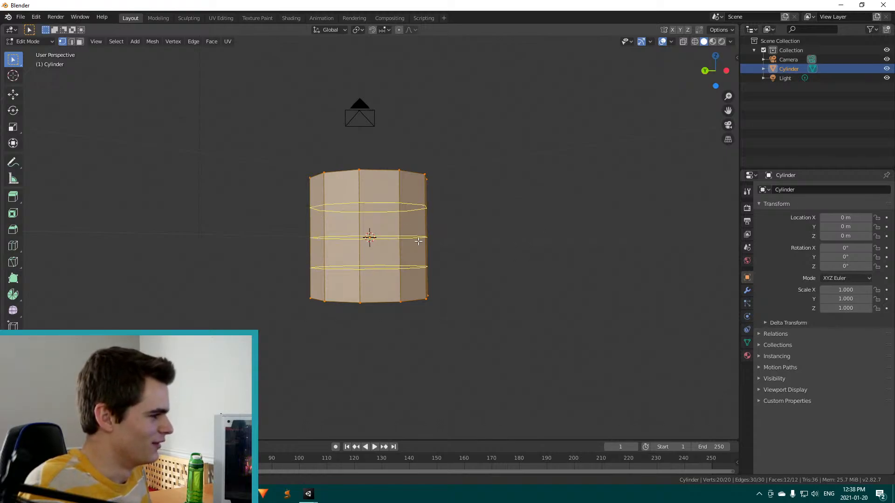
scroll(418, 241, up, 1)
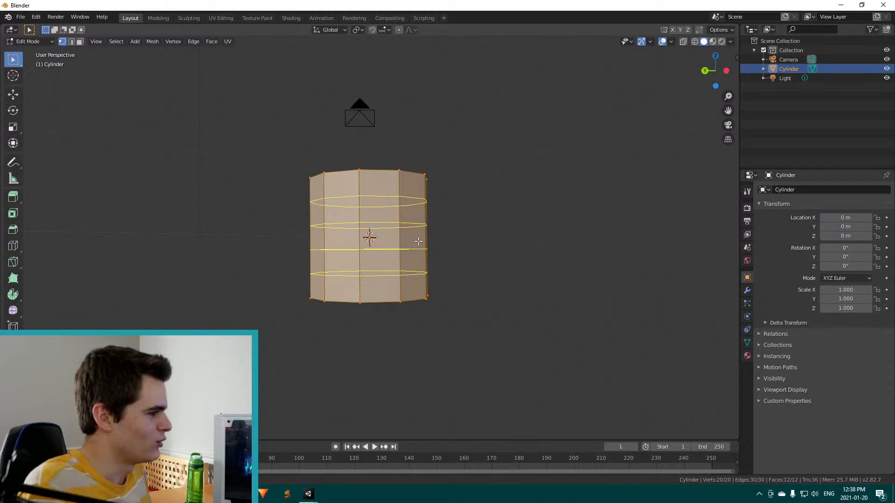
click(418, 241)
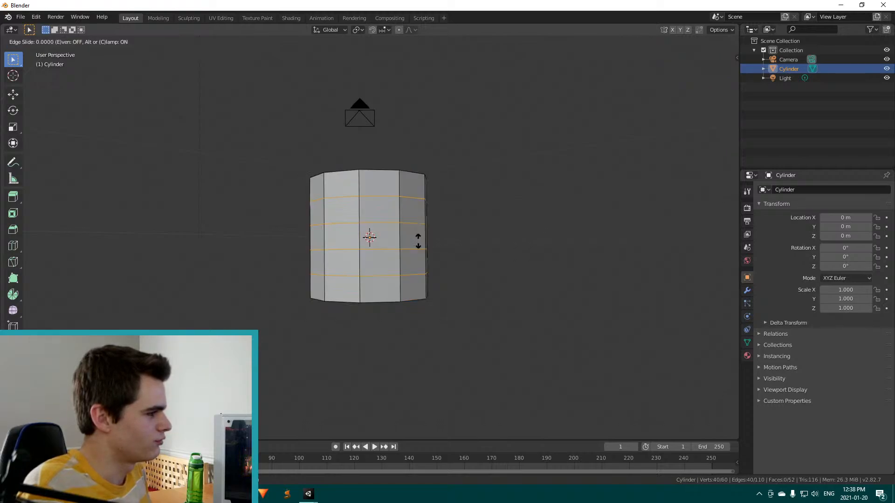
right_click(542, 235)
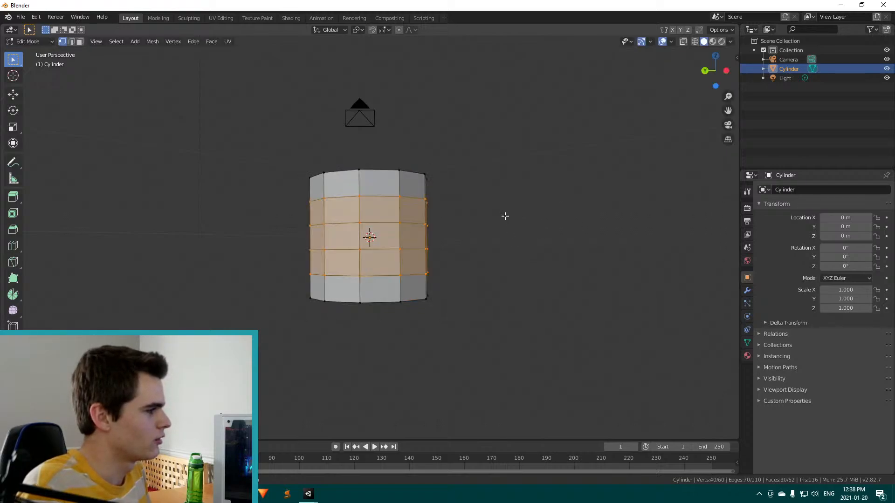
Try stretching the whole cylinder mesh along the Z axis by a factor of about 1.58
scroll(505, 216, down, 2)
middle_drag(498, 225, 409, 246)
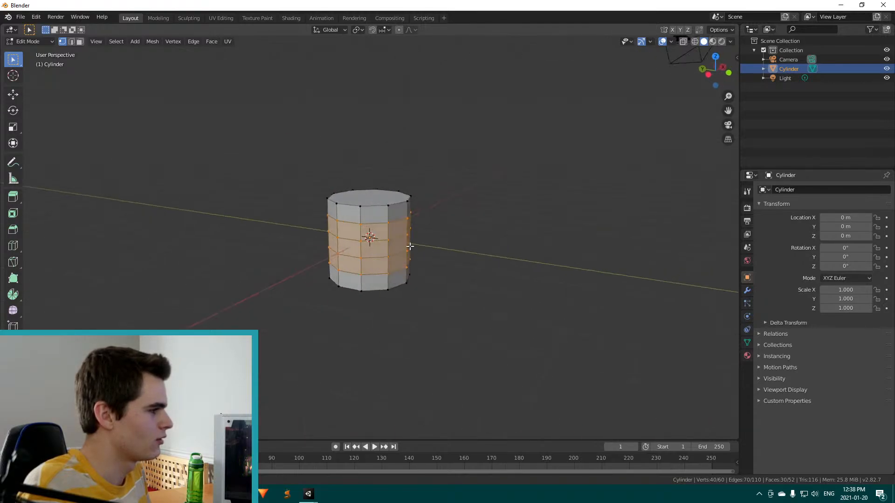
key(a)
key(s)
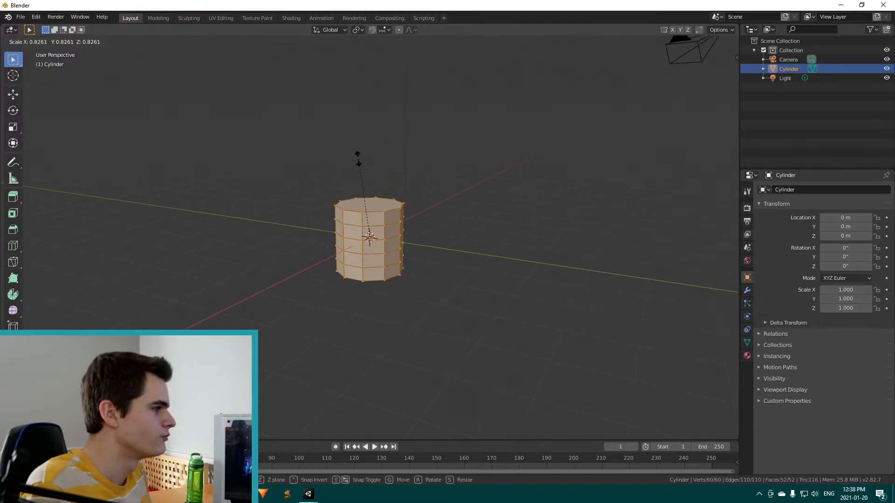
key(z)
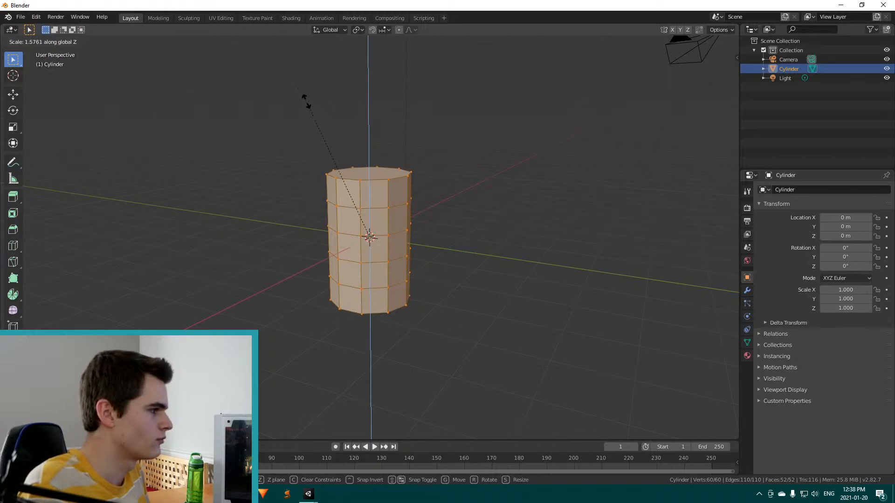
click(307, 104)
middle_drag(511, 240, 406, 222)
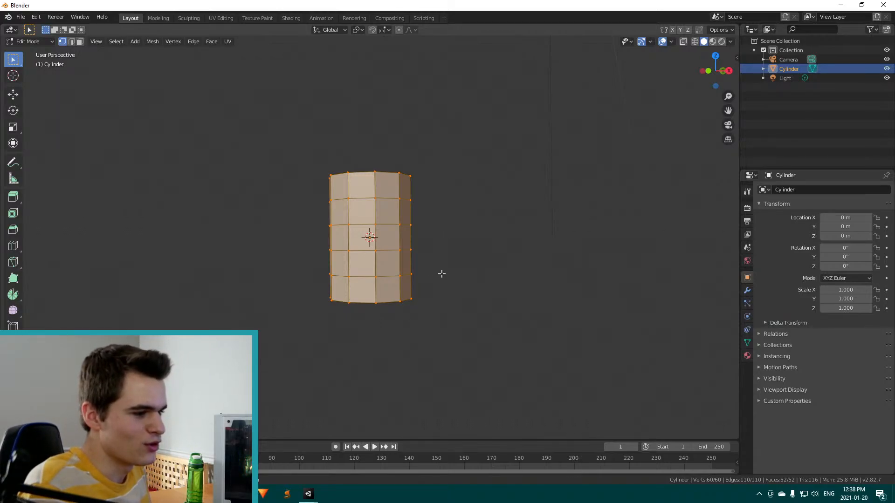
middle_drag(438, 239, 448, 267)
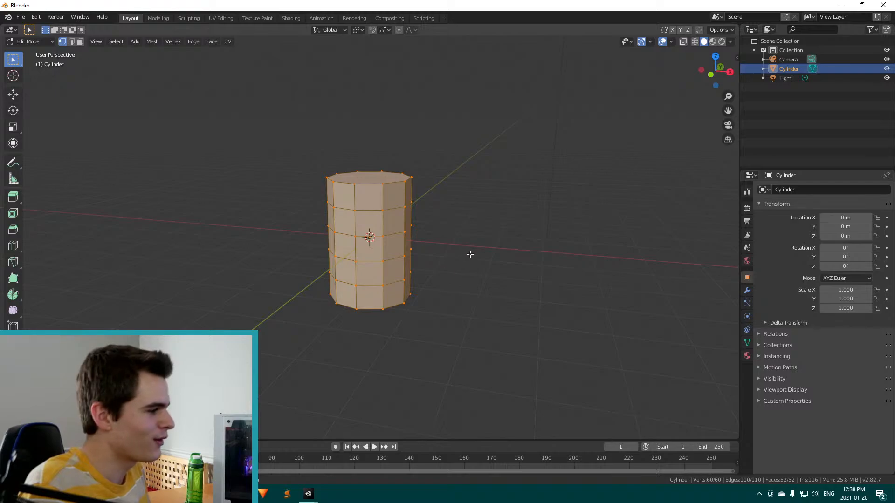
Undo the vertical stretch and the four loop cuts, back to the plain cylinder in Edit Mode
key(alt+a)
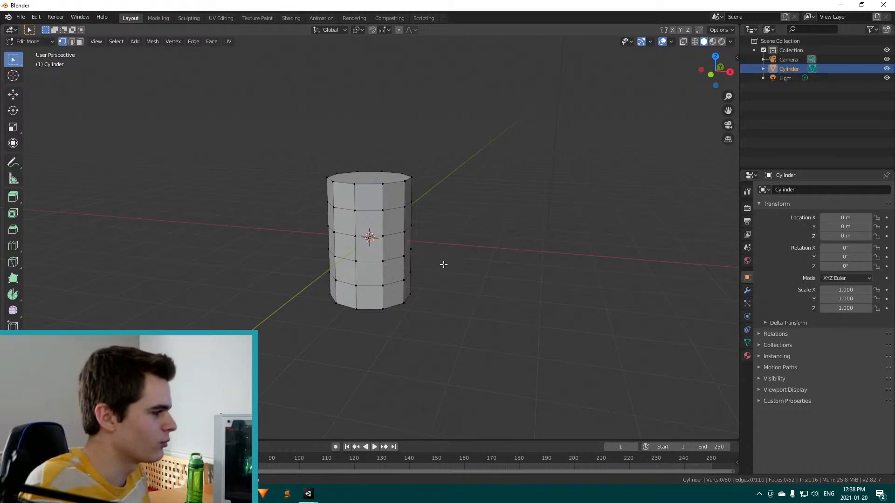
middle_drag(443, 264, 463, 299)
scroll(472, 307, up, 2)
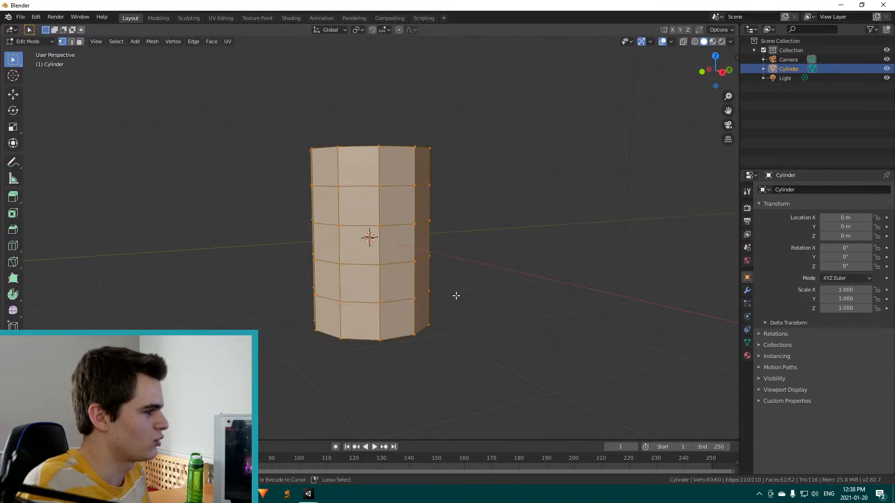
key(ctrl+z)
key(ctrl+z)
key(ctrl+z)
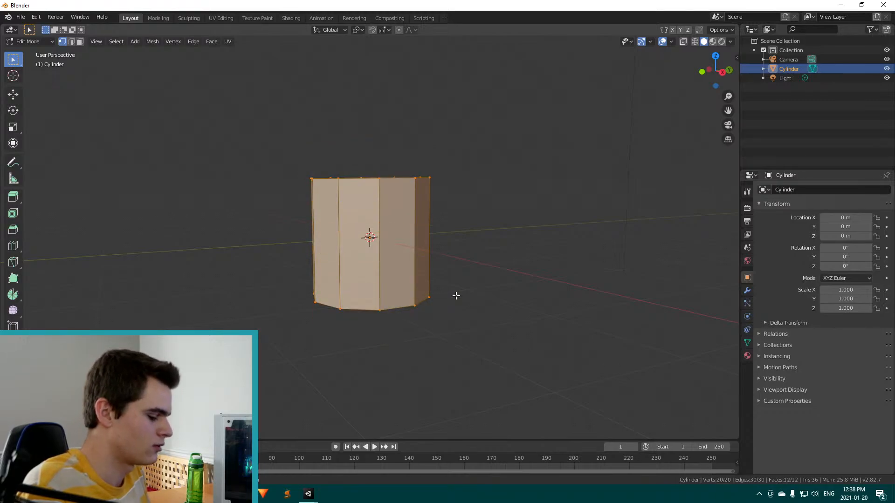
Add three evenly spaced horizontal loop cuts around the cylinder without sliding them
key(ctrl+r)
scroll(436, 277, up, 2)
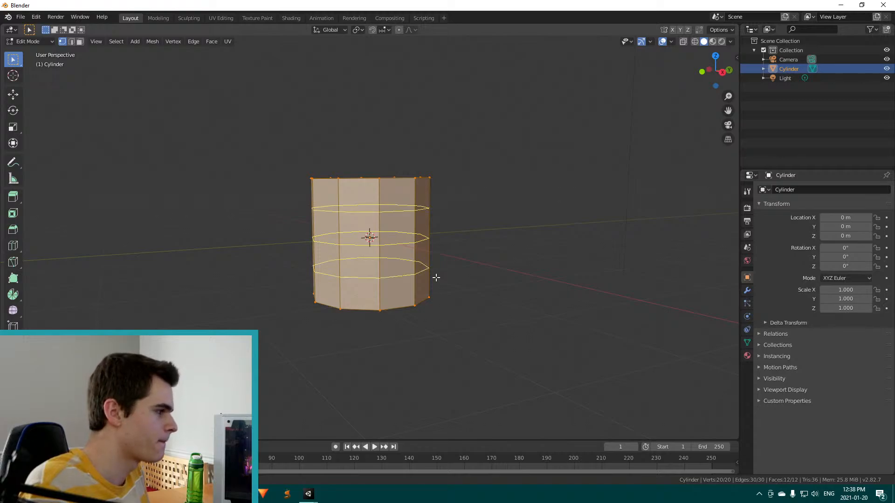
click(435, 278)
right_click(506, 263)
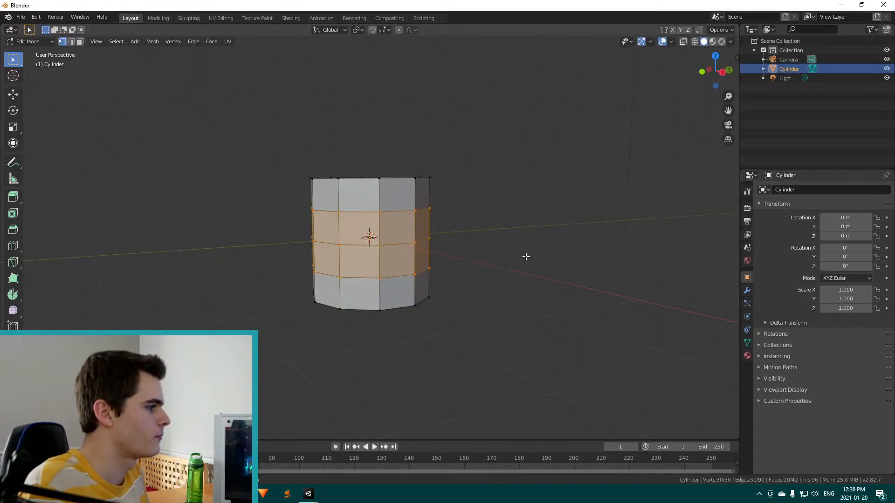
Select the entire cylinder mesh and scale it up along the Z axis to make it taller
key(a)
key(s)
key(z)
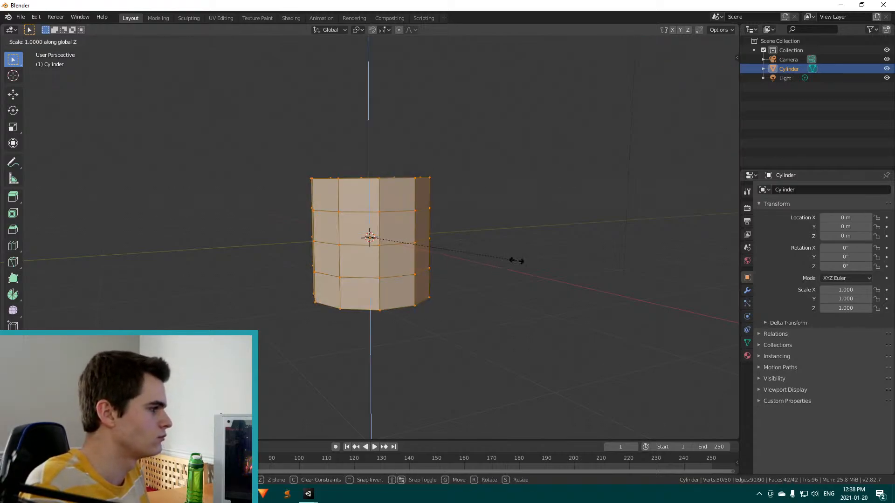
click(567, 301)
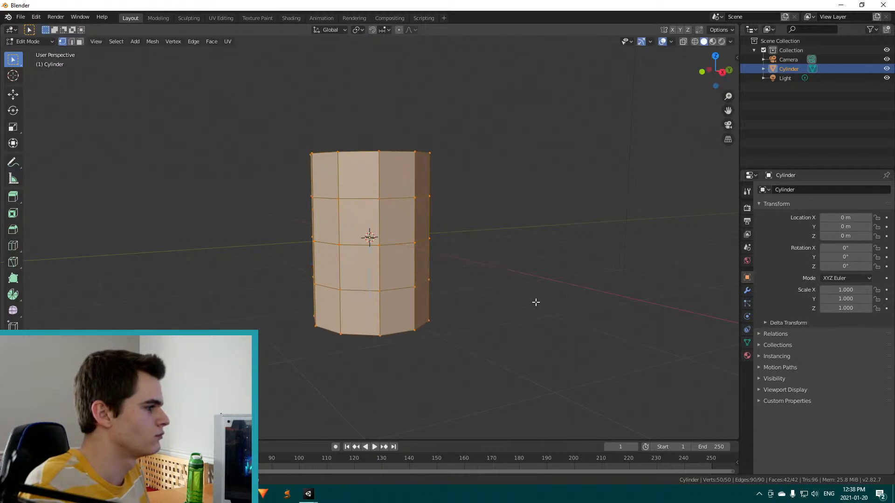
middle_drag(458, 313, 366, 310)
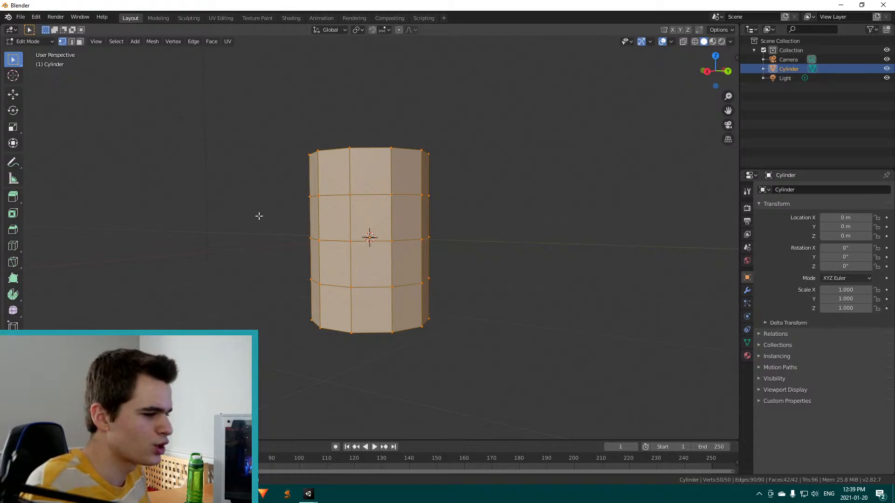
Select the three middle vertex rings all the way around and scale them out by about 1.2, excluding the Z axis
drag(271, 186, 475, 297)
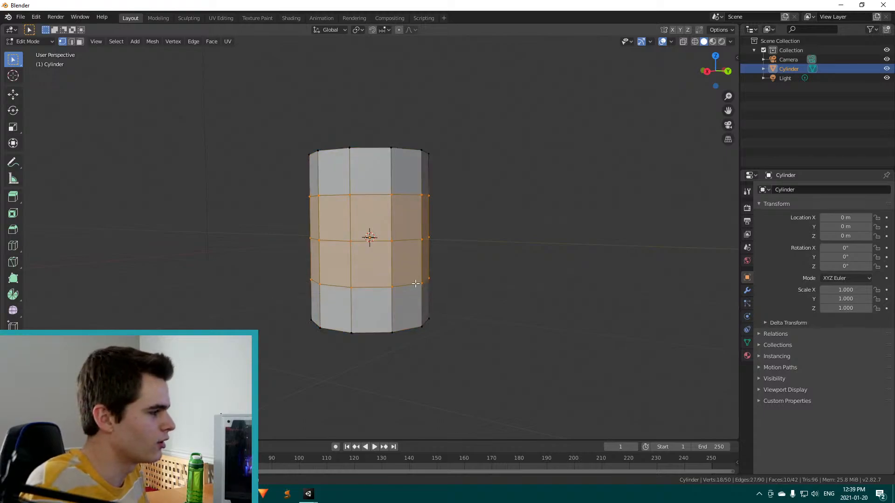
middle_drag(485, 250, 274, 248)
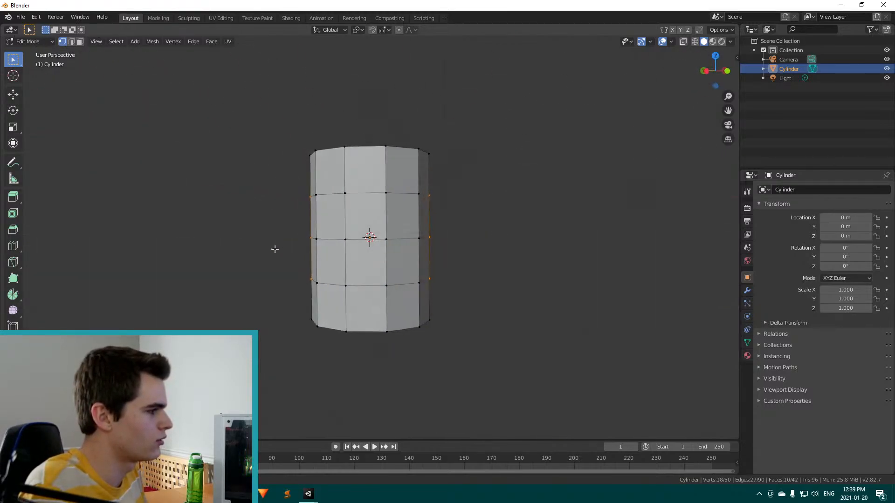
drag(273, 176, 479, 287)
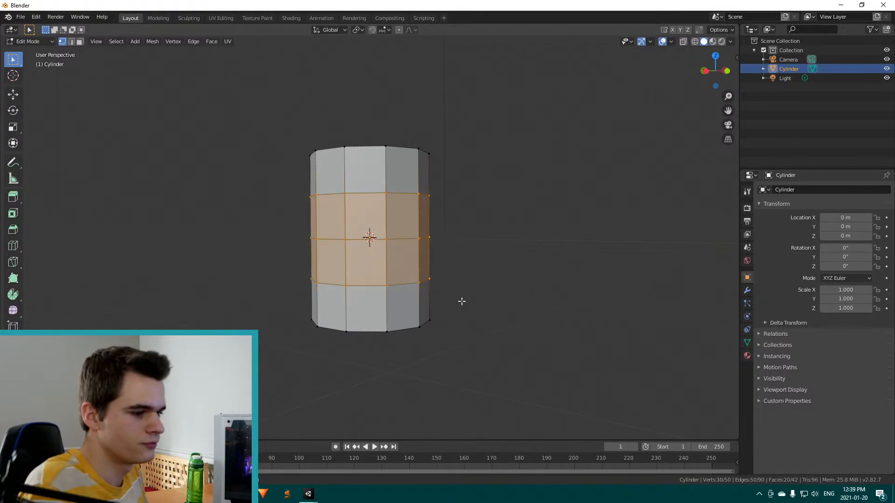
middle_drag(457, 303, 635, 293)
key(s)
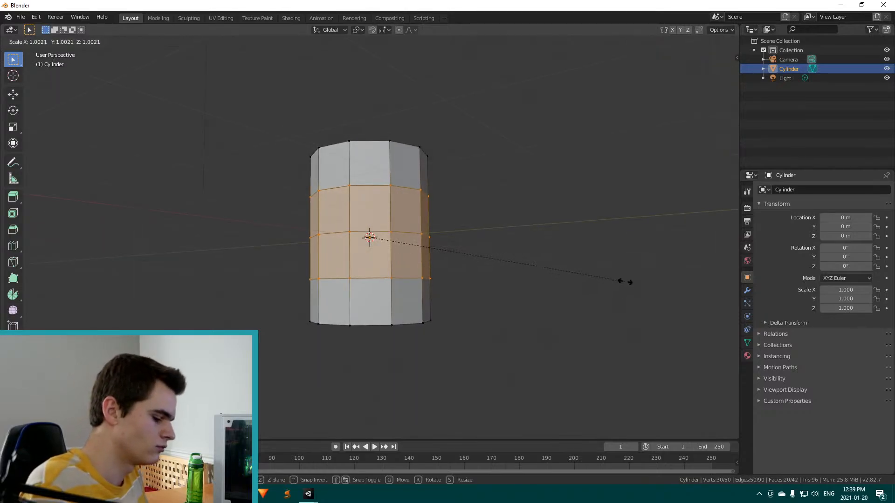
key(shift+z)
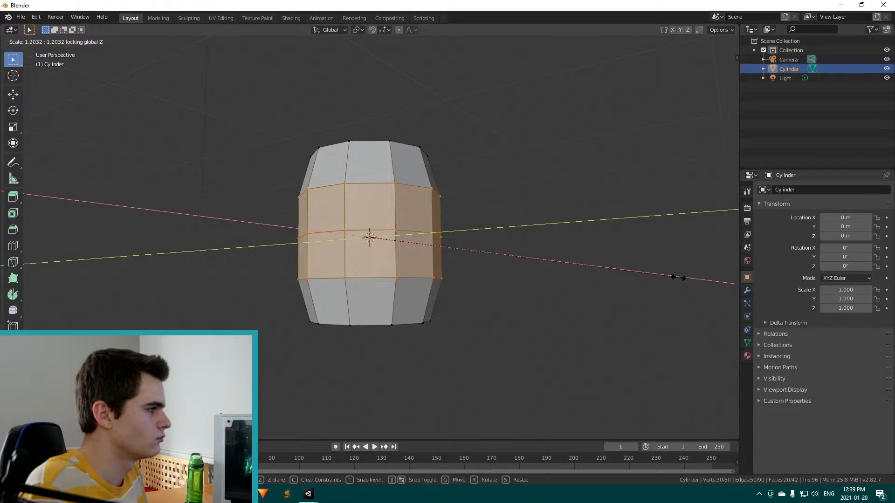
click(679, 276)
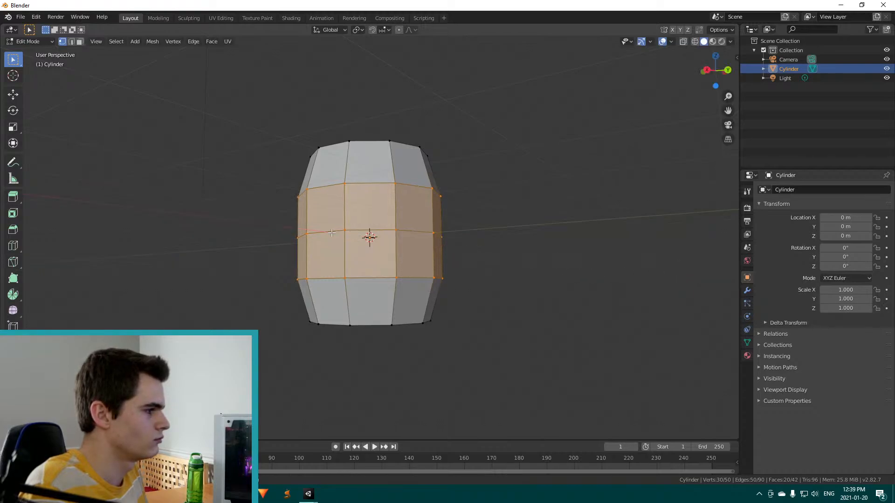
Select the middle vertex ring all the way around the barrel and scale it out by about 1.05, excluding the Z axis
drag(268, 225, 466, 252)
middle_drag(483, 250, 327, 242)
shift+drag(301, 223, 488, 251)
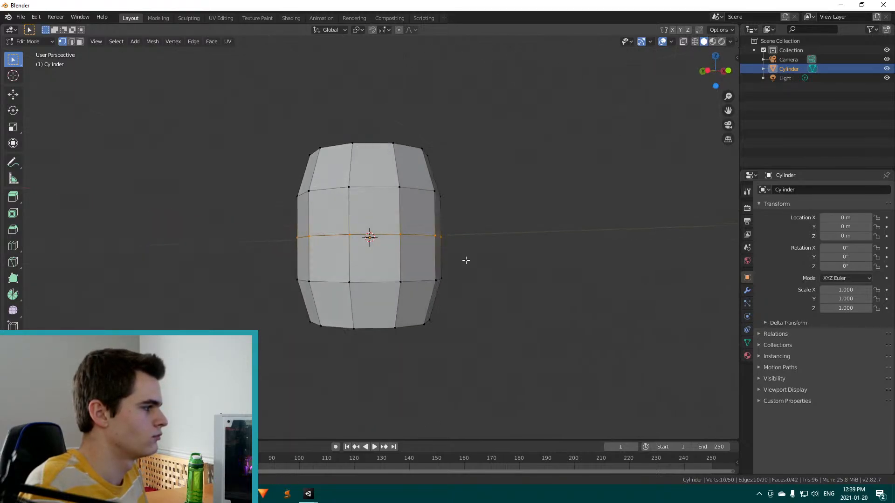
middle_drag(465, 260, 411, 263)
key(shift+z)
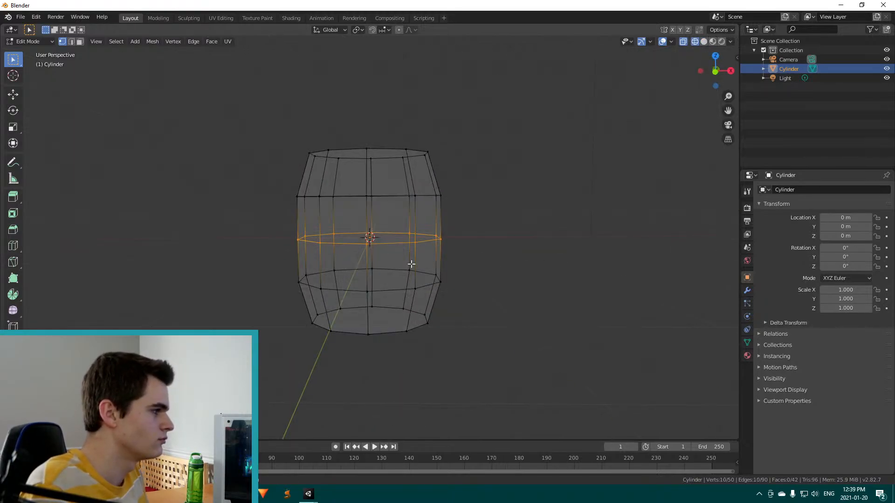
key(shift+z)
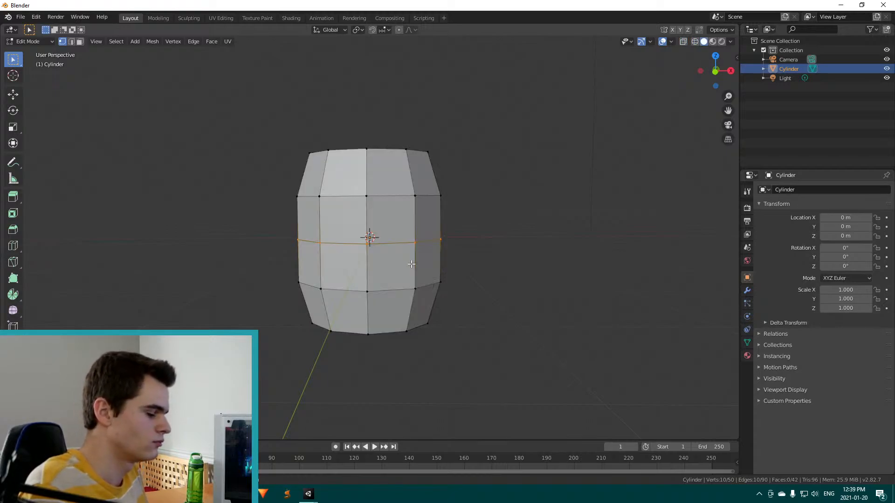
key(s)
key(z)
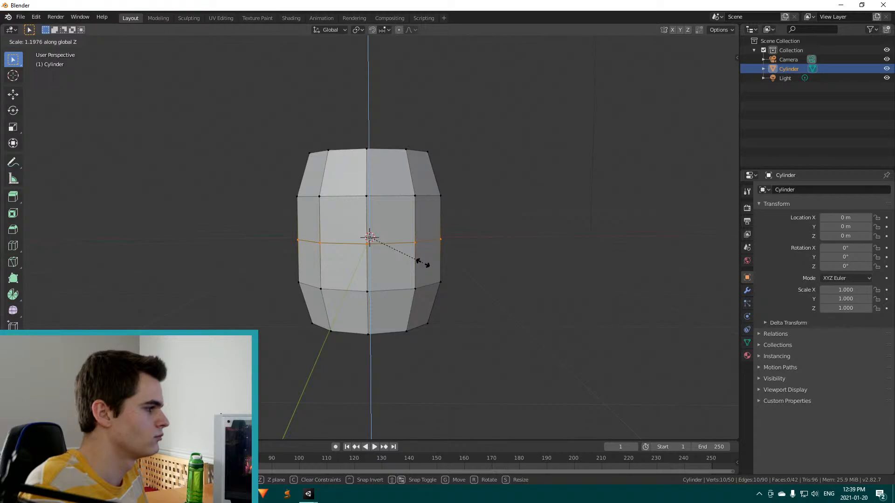
key(shift+z)
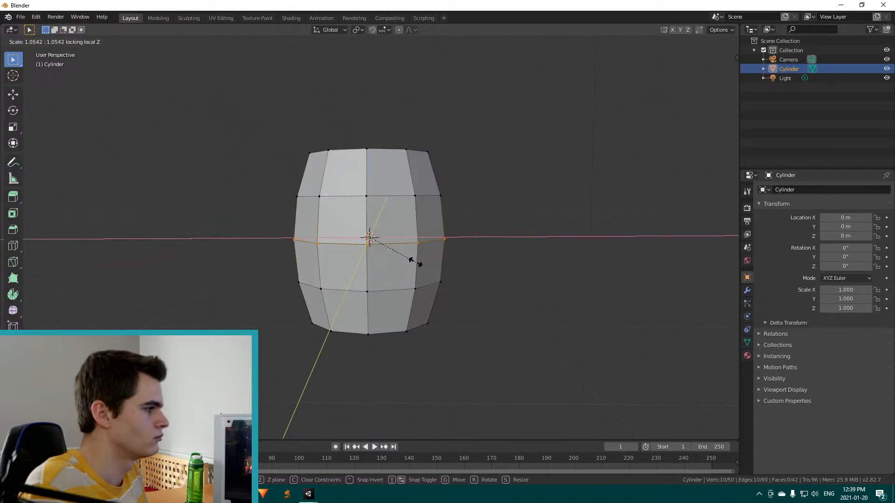
click(415, 262)
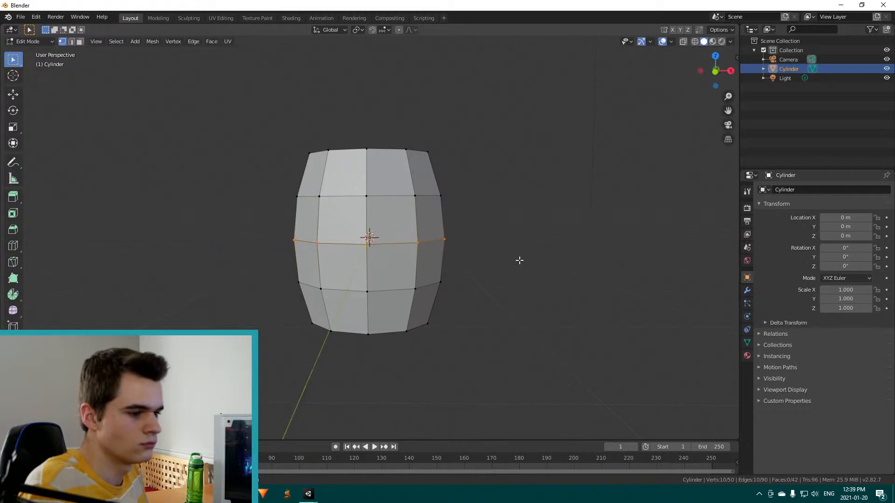
Deselect the middle ring and examine the barrel's profile in wireframe and solid shading from several angles
click(520, 252)
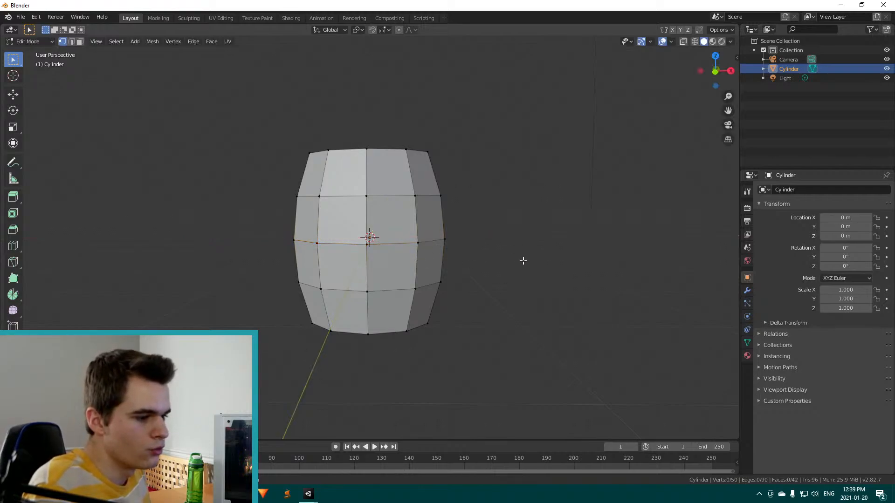
key(shift+z)
alt+click(298, 232)
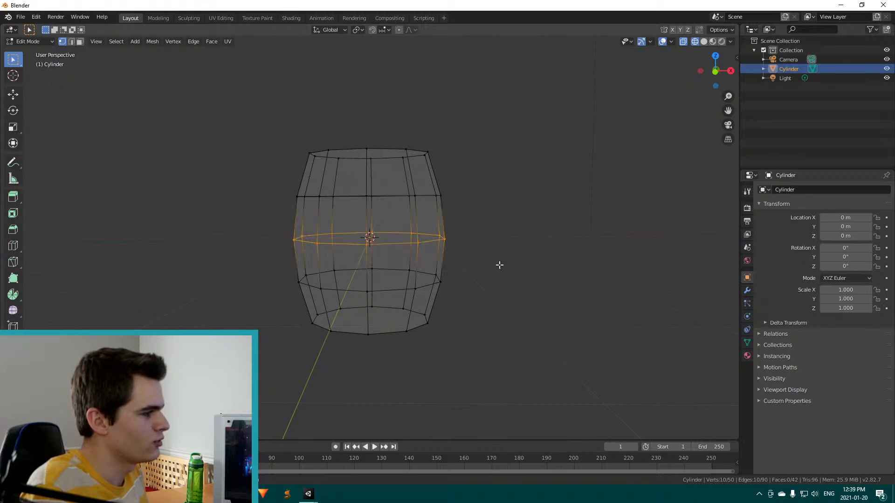
click(502, 270)
key(shift+z)
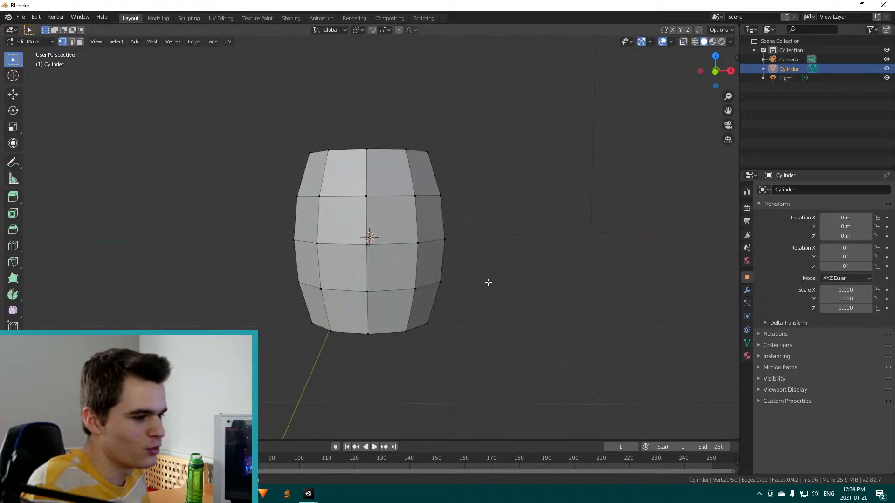
middle_drag(488, 281, 443, 281)
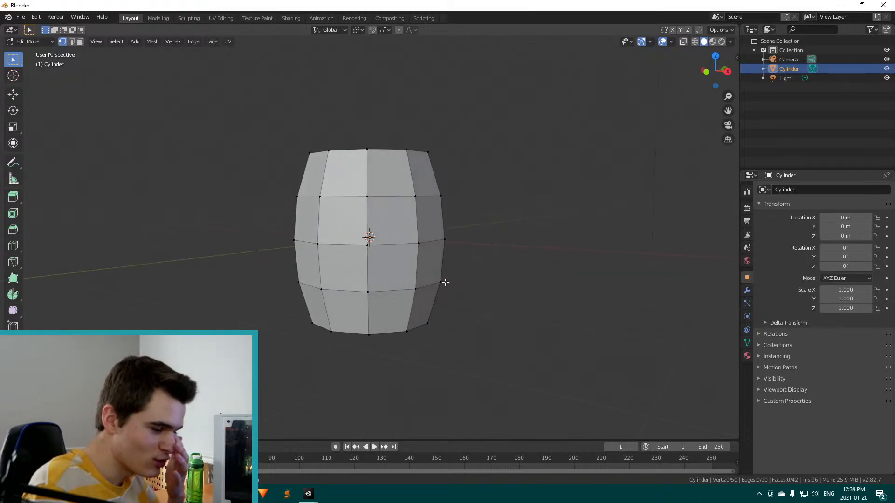
middle_drag(462, 272, 437, 309)
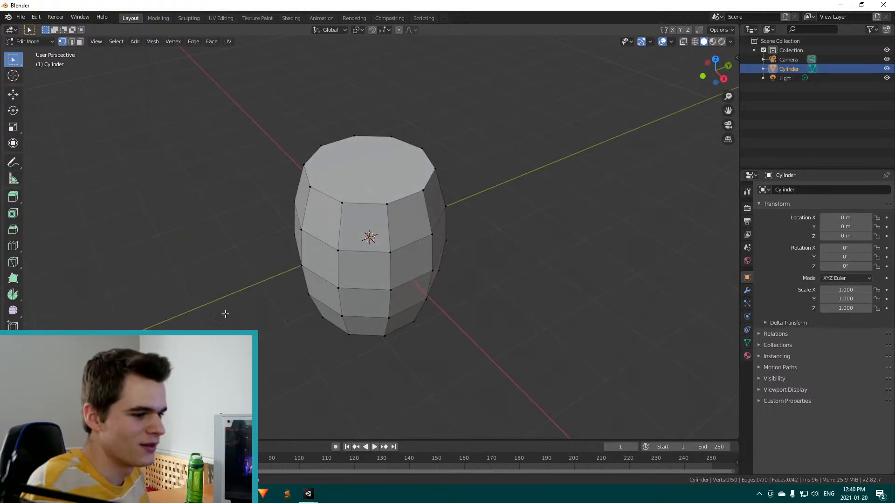
middle_drag(373, 307, 363, 289)
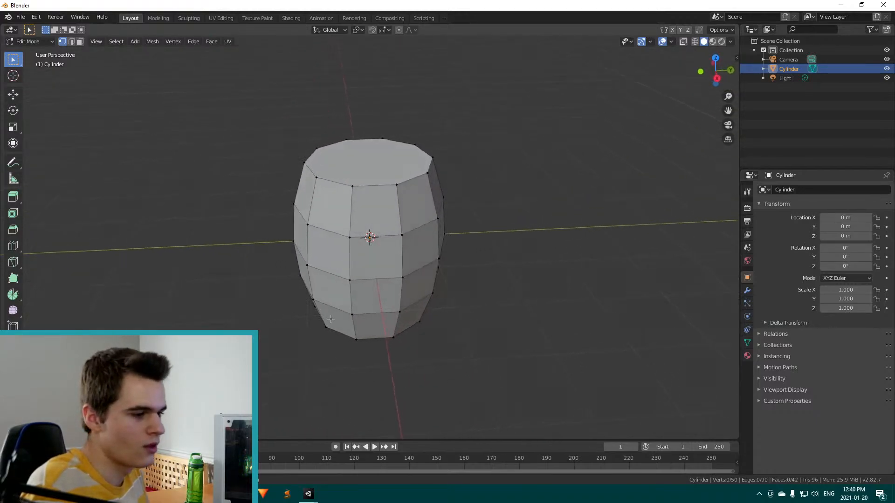
middle_drag(443, 313, 529, 277)
key(Tab)
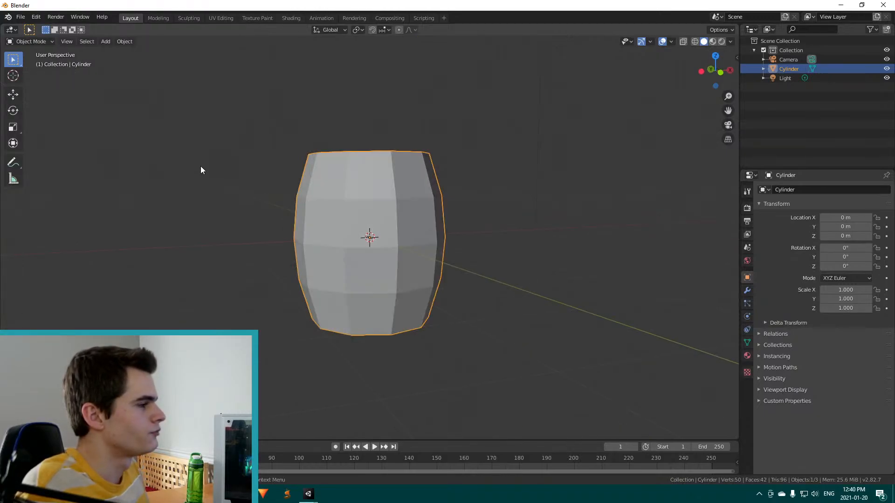
click(107, 41)
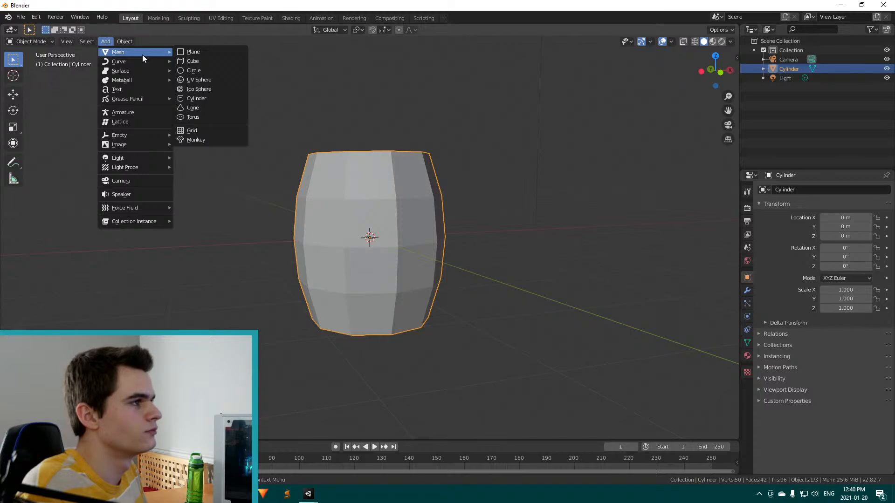
click(442, 120)
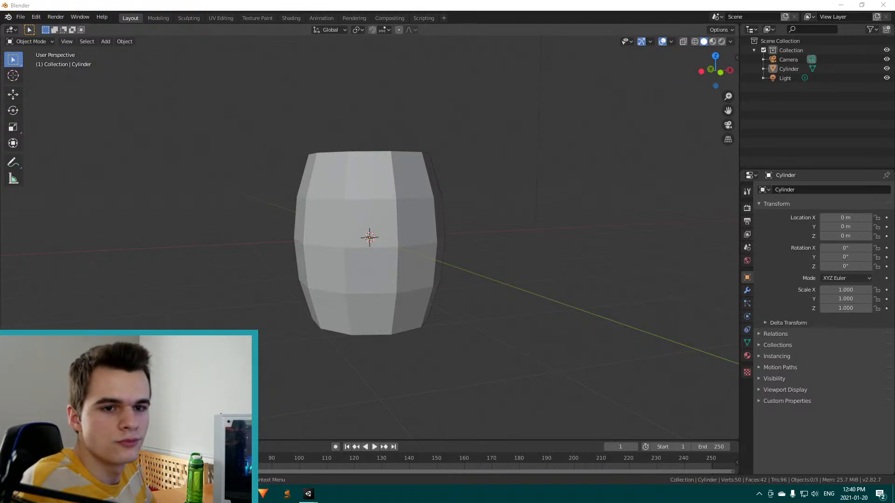
Switch to the browser, open Wikipedia's Barrel article and examine the metal hoops in its oak wine barrel photo
key(alt+Tab)
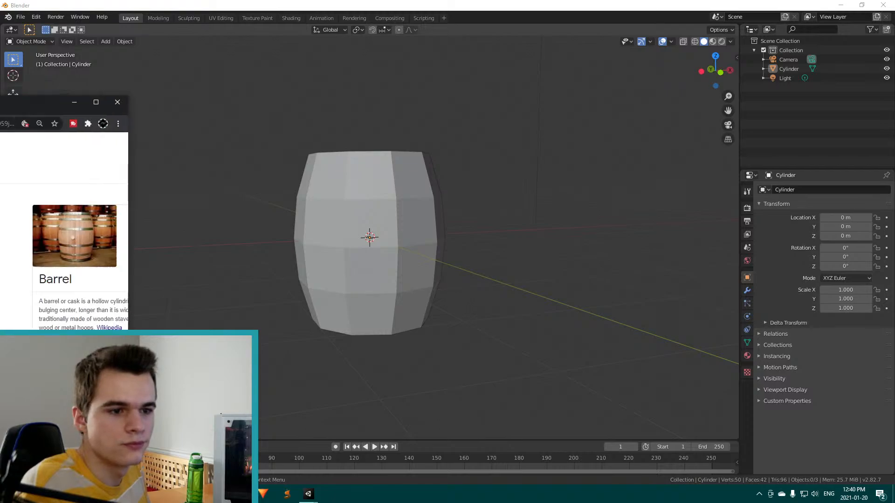
click(116, 213)
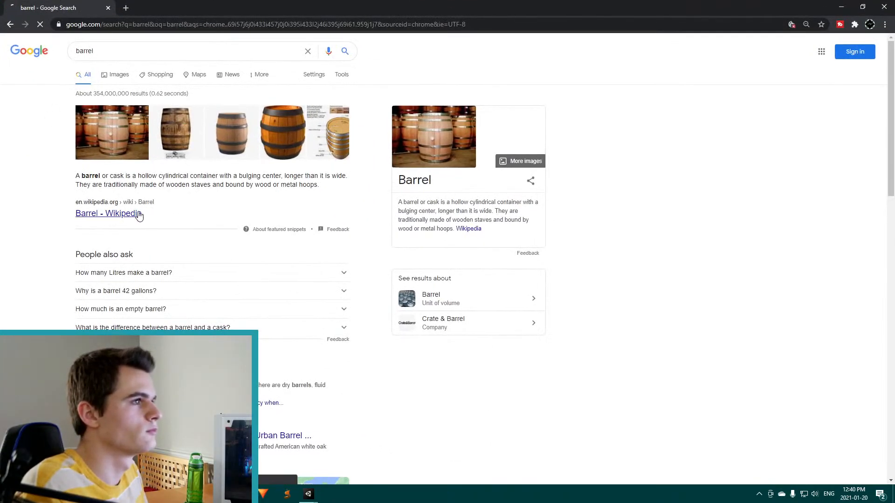
click(796, 262)
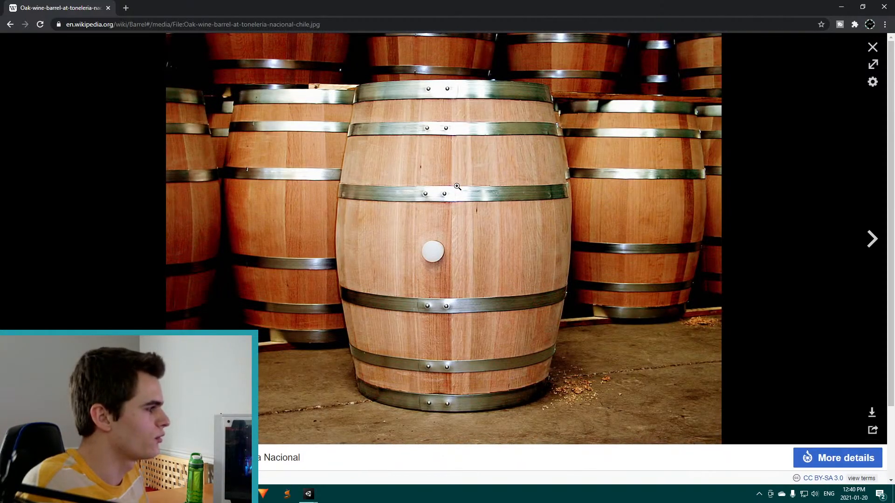
scroll(508, 226, down, 1)
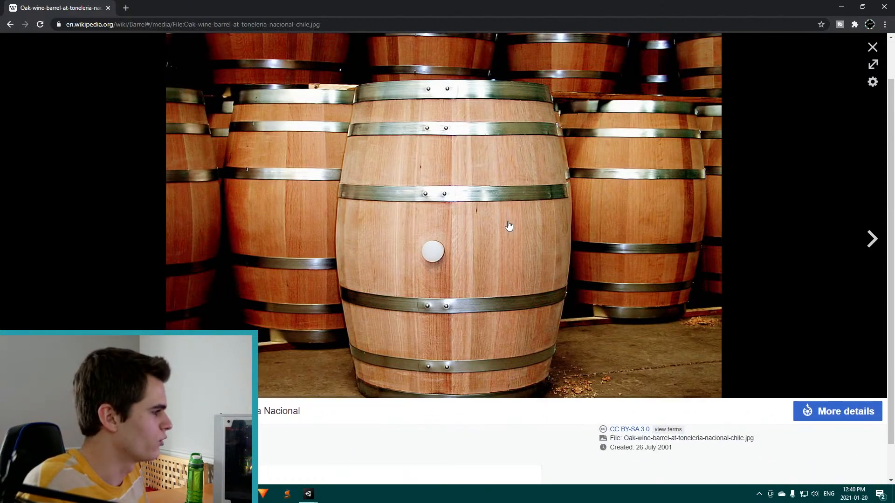
scroll(557, 179, up, 1)
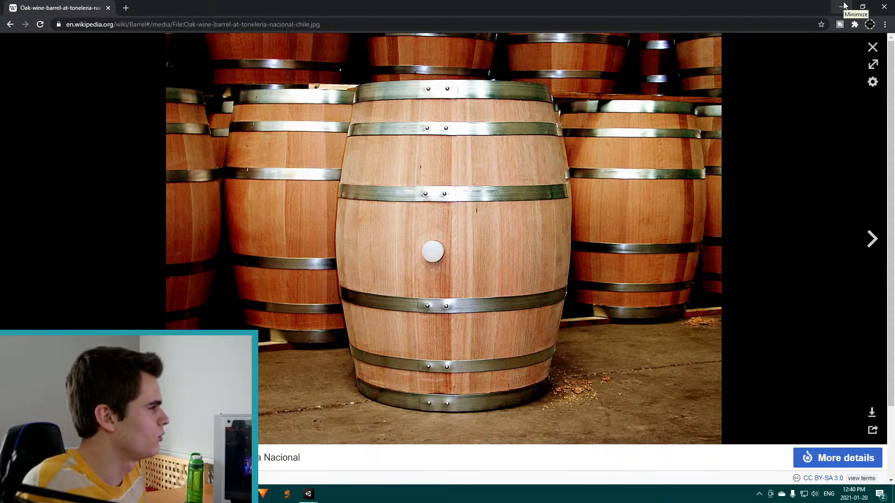
click(843, 5)
Enter Edit Mode on the barrel in Blender and examine its vertex rings from all sides
middle_drag(328, 175, 409, 138)
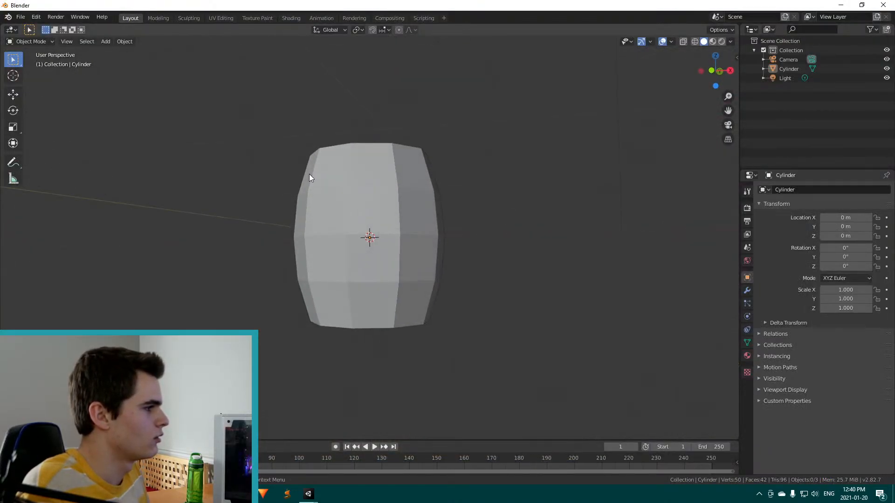
middle_drag(254, 179, 368, 202)
click(365, 208)
key(Tab)
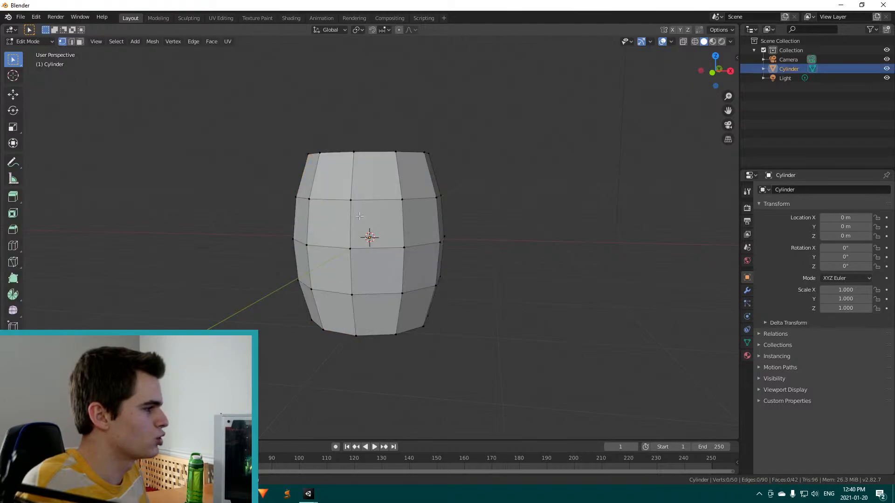
drag(289, 191, 234, 267)
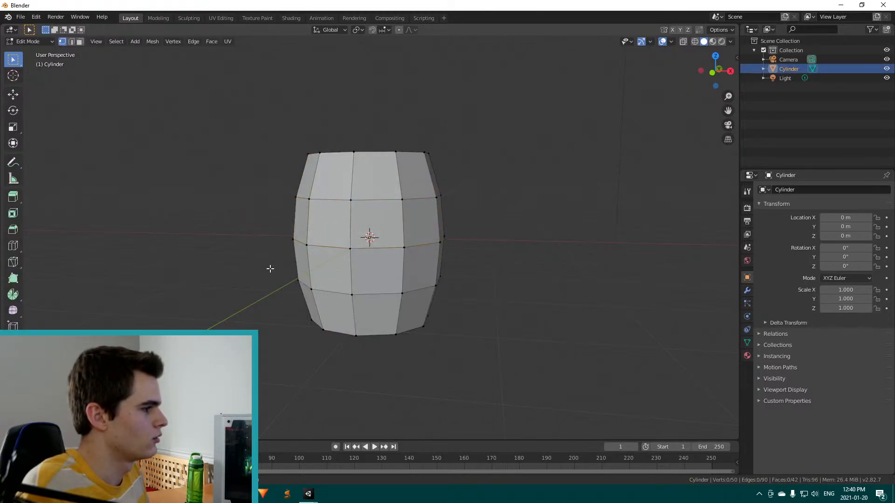
middle_drag(270, 269, 486, 234)
middle_drag(481, 270, 454, 285)
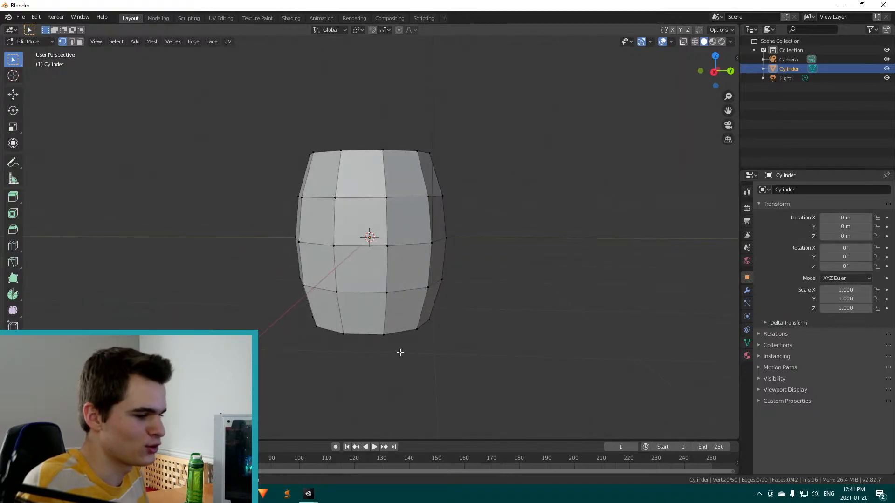
middle_drag(400, 352, 384, 344)
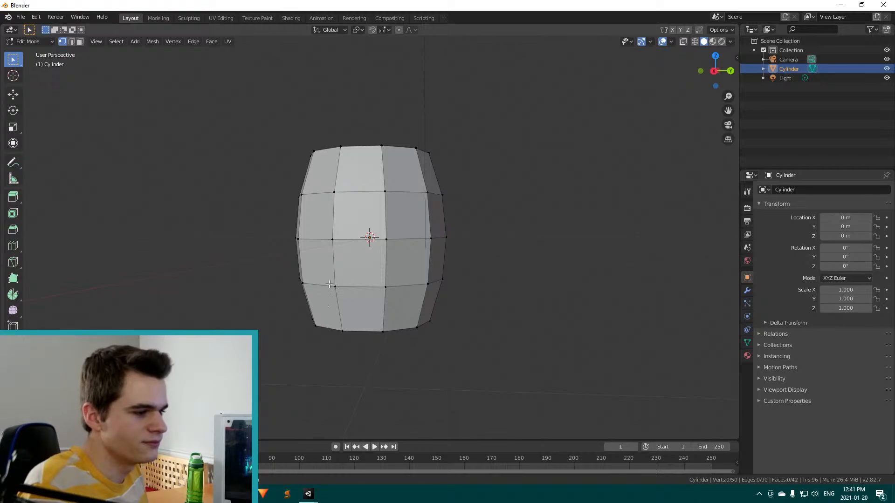
middle_drag(459, 283, 412, 280)
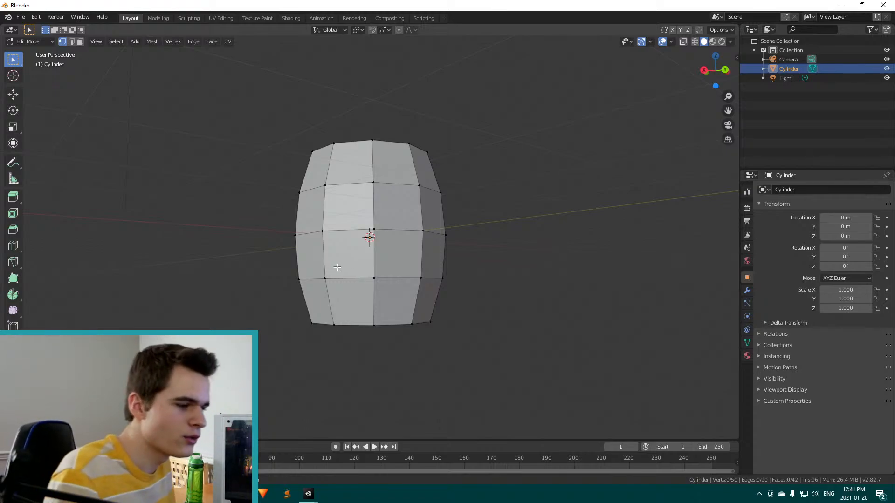
middle_drag(475, 245, 466, 253)
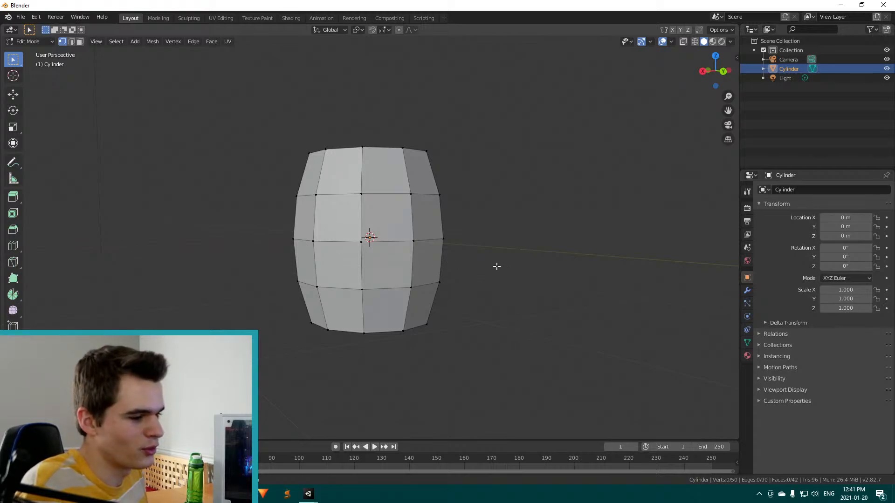
middle_drag(511, 258, 423, 253)
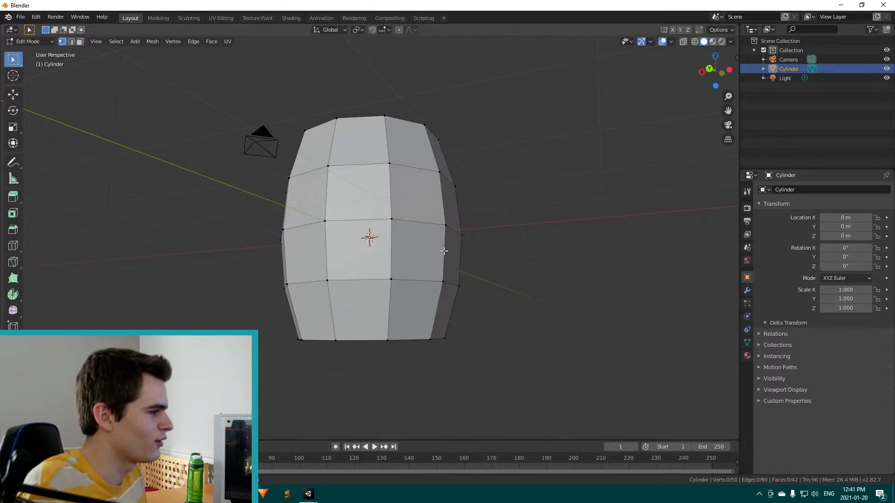
middle_drag(277, 255, 225, 267)
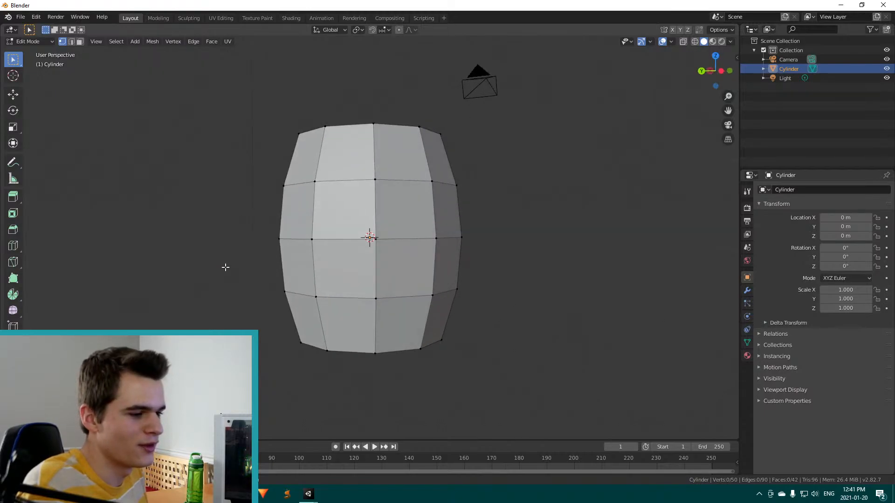
drag(239, 215, 478, 258)
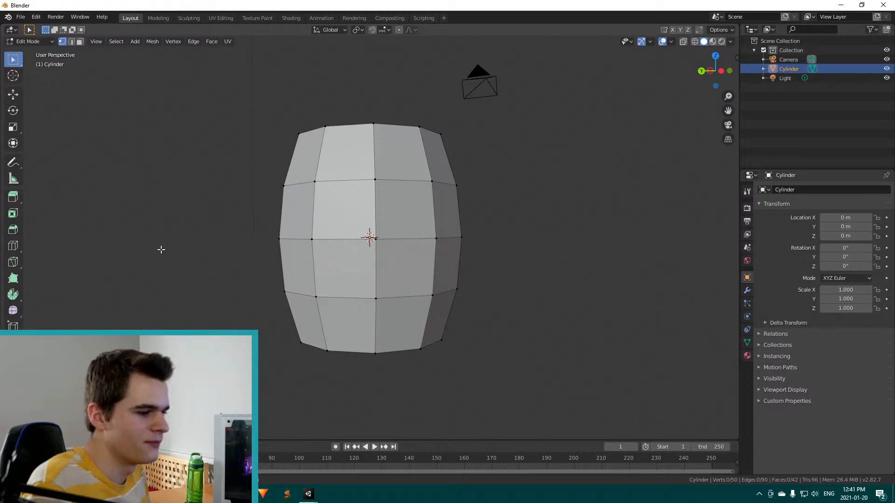
drag(233, 224, 501, 256)
middle_drag(535, 260, 494, 273)
key(alt+a)
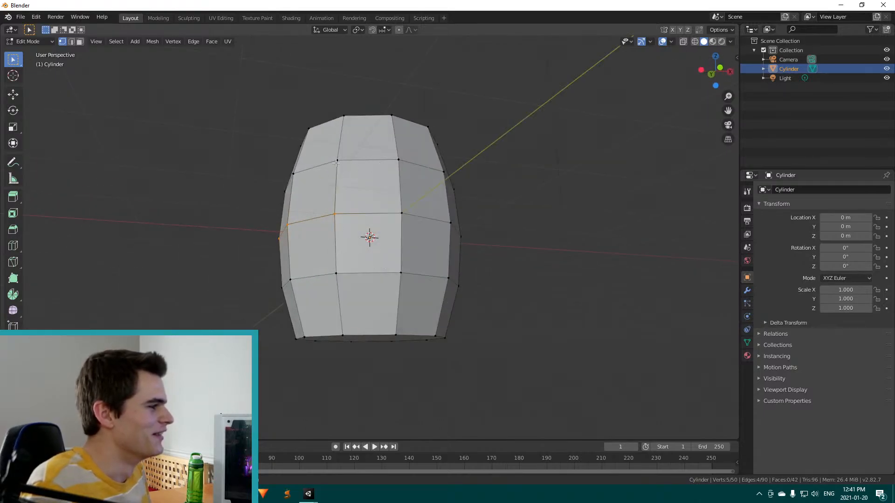
Leave the barrel's Edit Mode and add a mesh circle with 10 vertices at the barrel's centre
key(Tab)
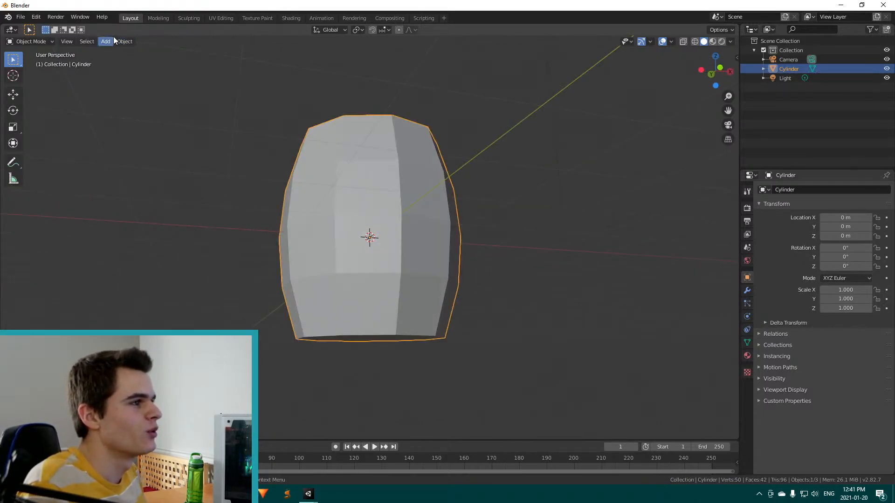
click(107, 41)
mouse_move(128, 70)
mouse_move(141, 53)
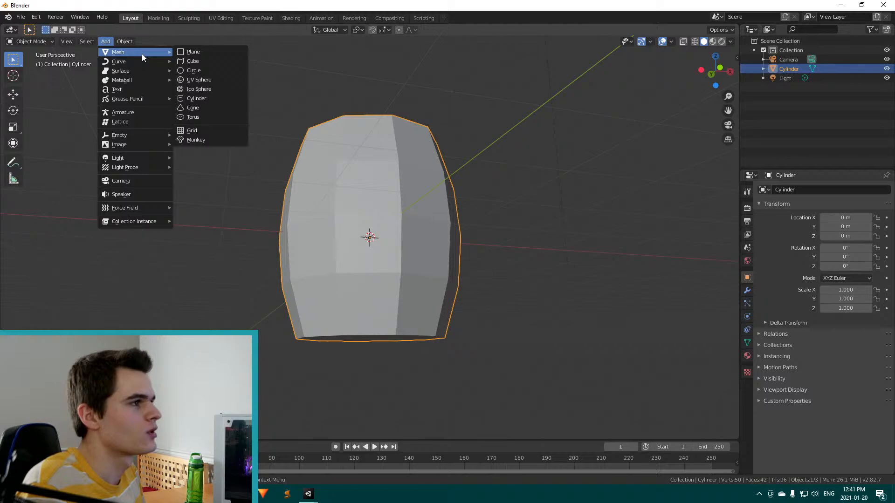
click(201, 70)
middle_drag(312, 113, 449, 233)
key(g)
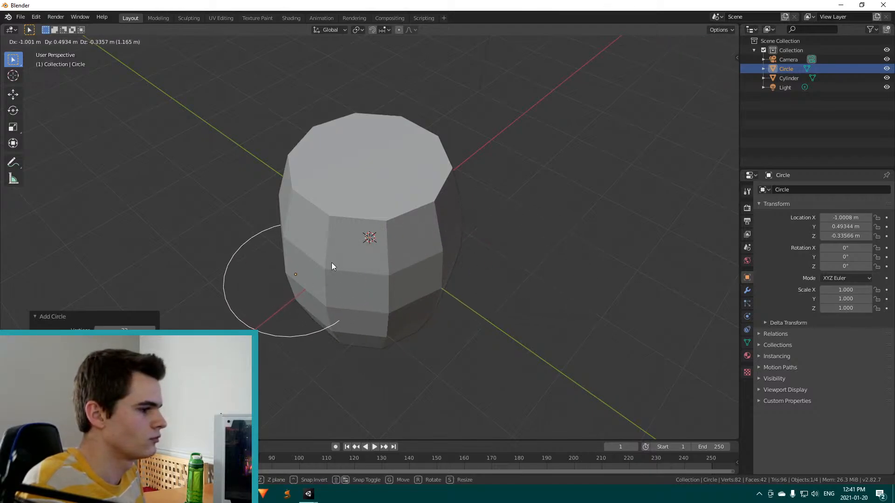
key(Escape)
click(125, 329)
text(10)
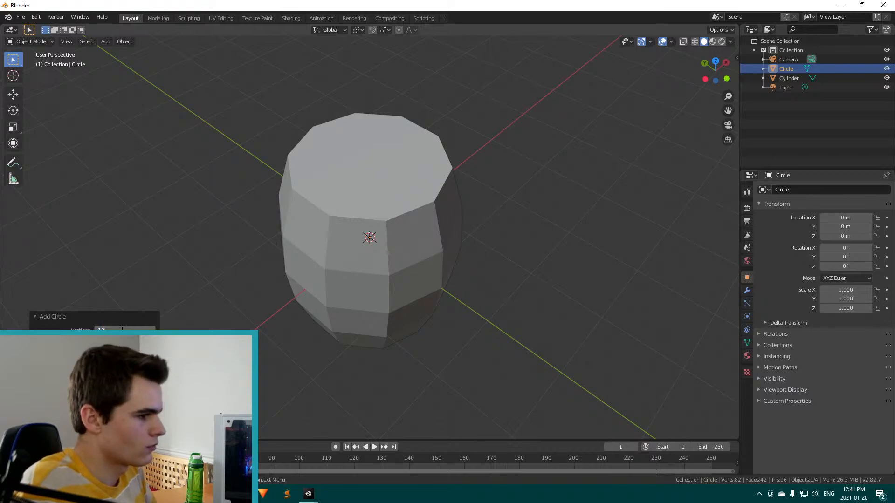
key(Return)
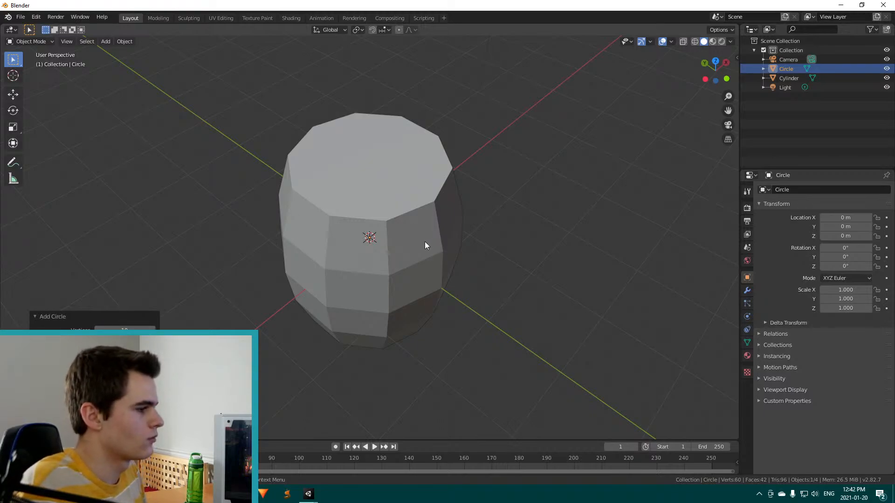
Scale the new circle out by about 1.397, excluding the Z axis, so it sits just outside the barrel's middle
middle_drag(424, 241, 387, 251)
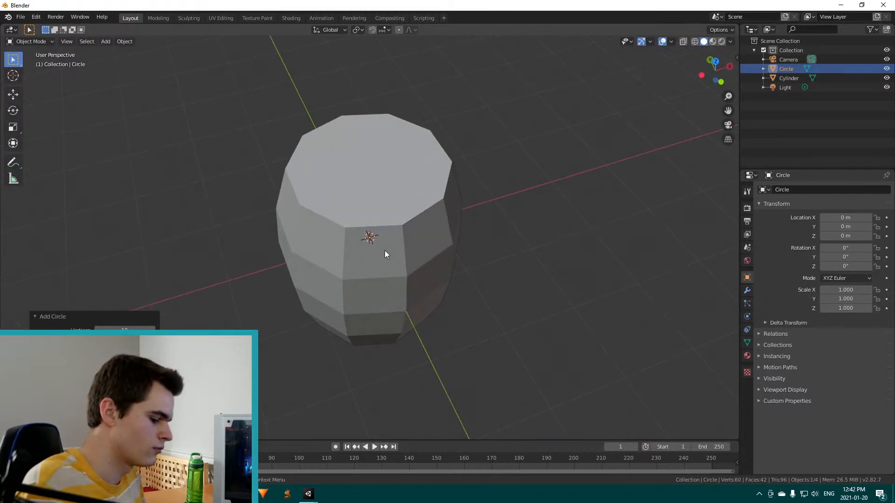
key(s)
key(z)
key(shift+z)
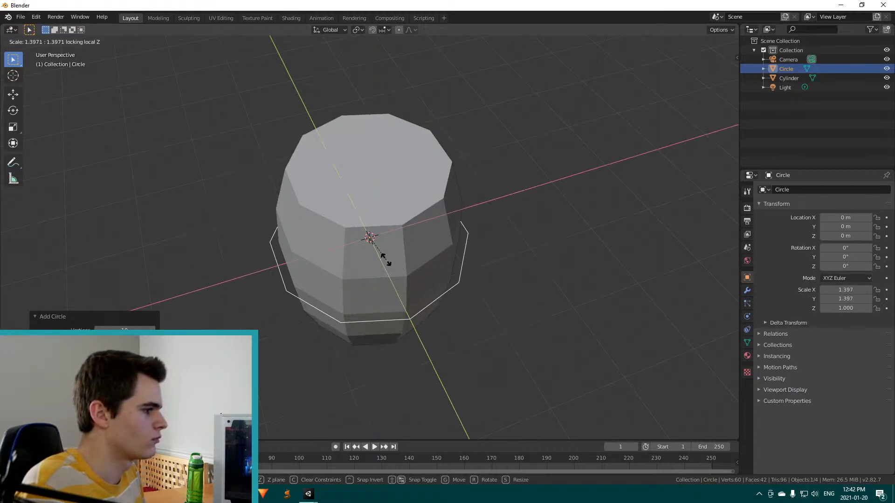
click(385, 259)
middle_drag(387, 310, 263, 285)
scroll(352, 268, up, 2)
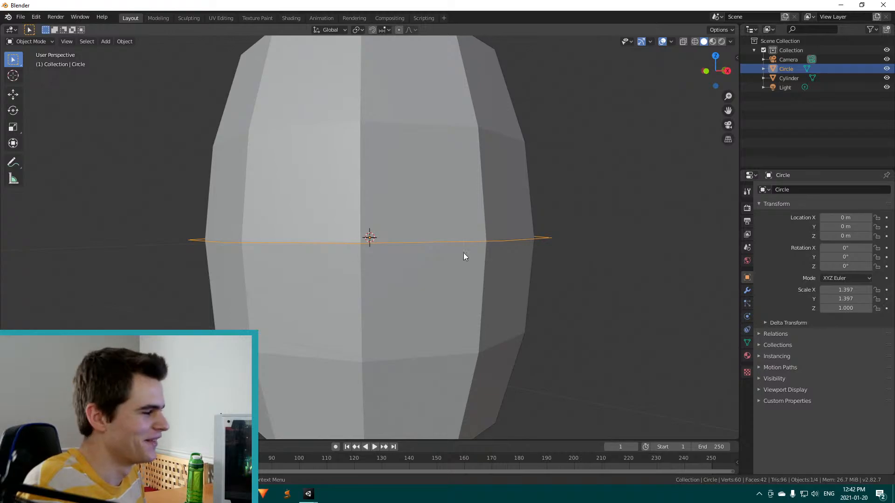
middle_drag(544, 226, 442, 280)
scroll(422, 272, down, 3)
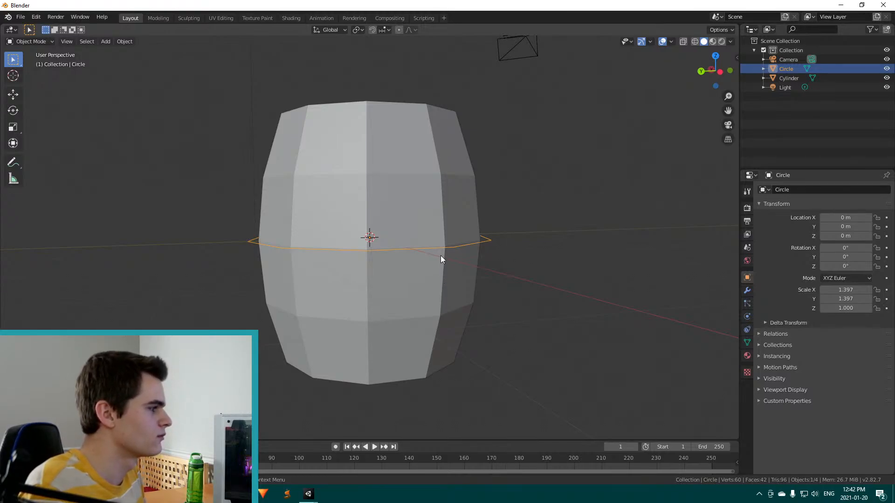
Extrude the whole circle upward along Z in Edit Mode to form a narrow band around the barrel
key(Tab)
key(e)
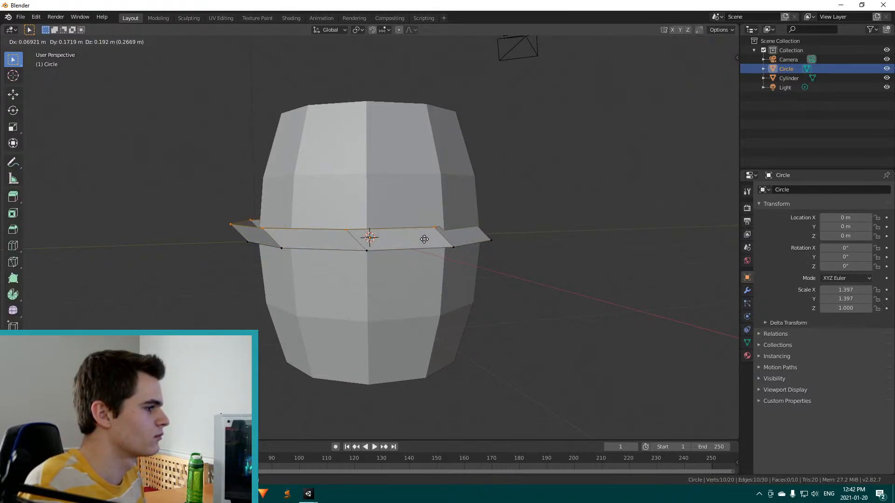
key(z)
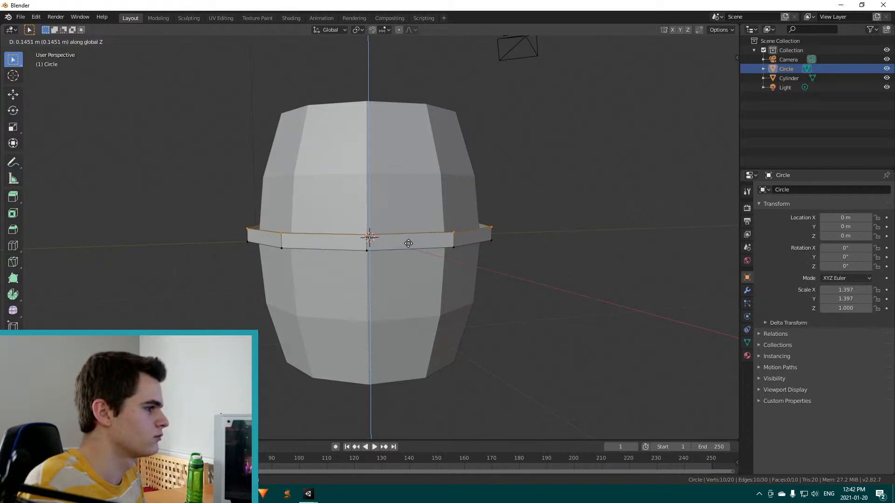
right_click(408, 244)
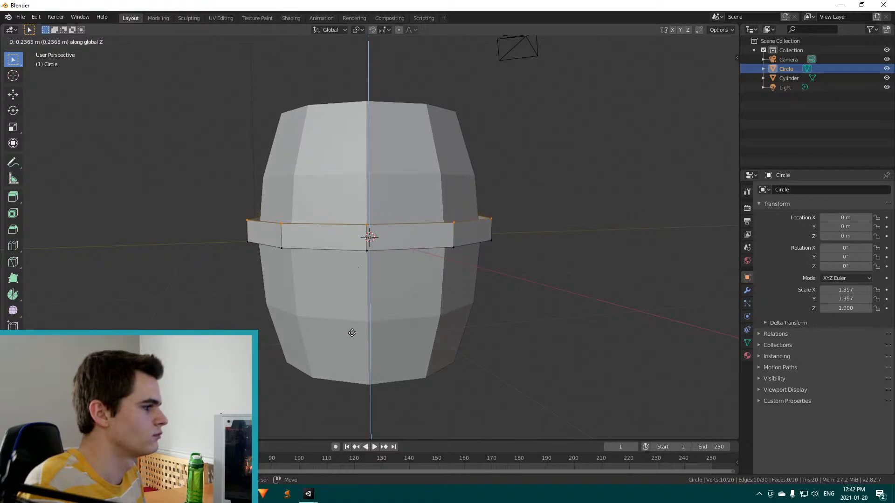
click(322, 419)
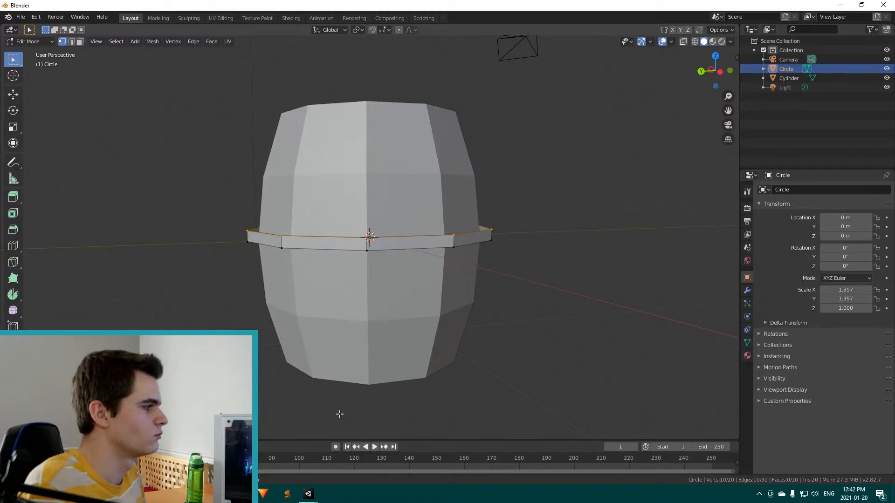
Raise the band's upper edge ring along Z, making the band about 0.17 m tall
middle_drag(379, 340, 483, 337)
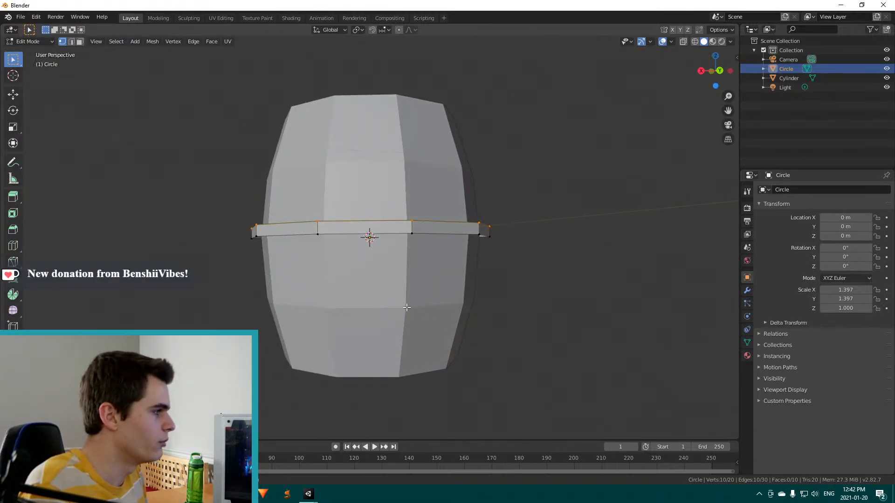
key(g)
key(z)
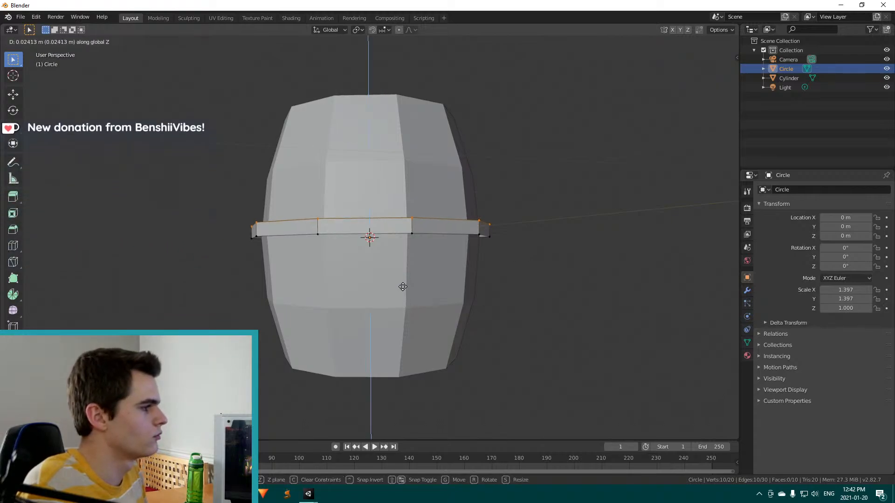
click(400, 268)
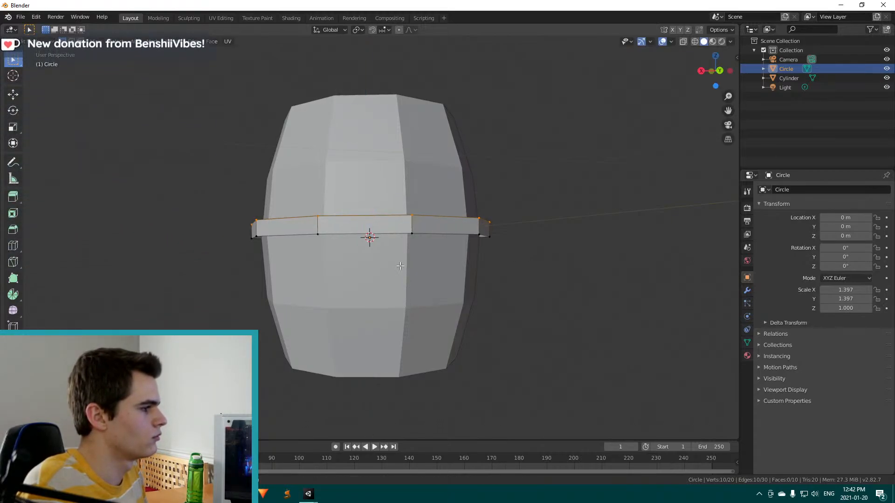
Select the whole band and set its median Z position to 0 m to centre it vertically
key(a)
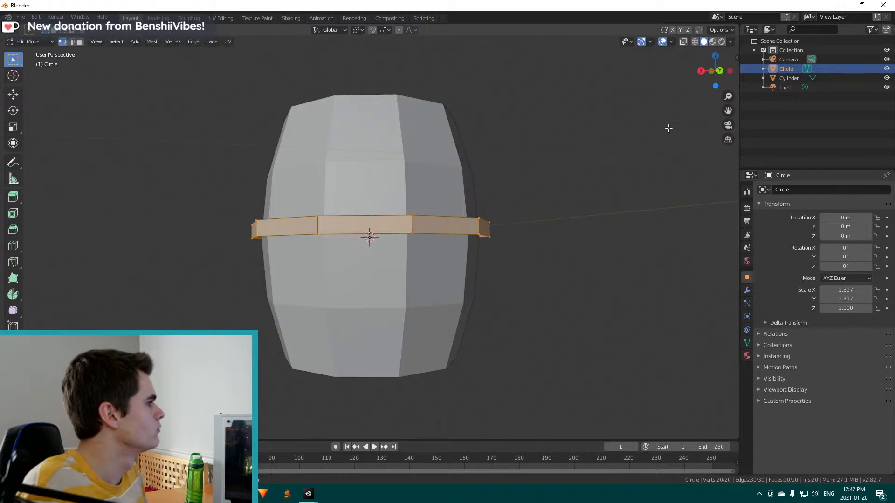
key(n)
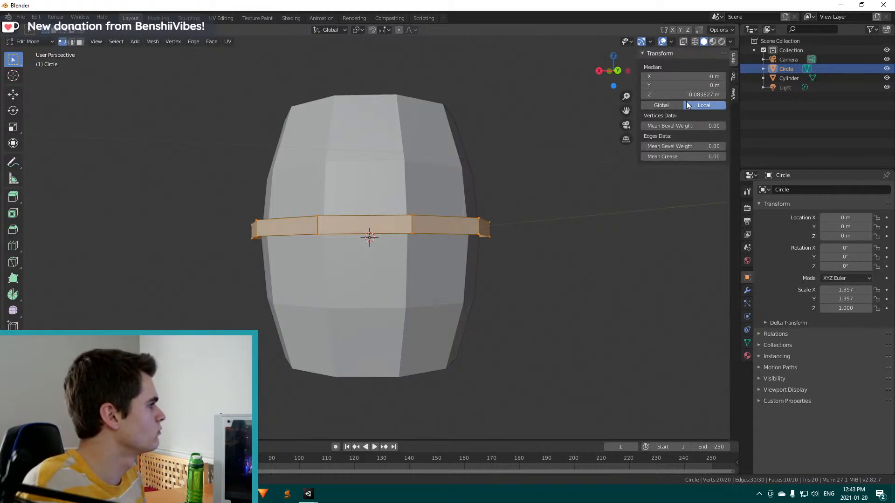
click(681, 95)
text(0)
key(Return)
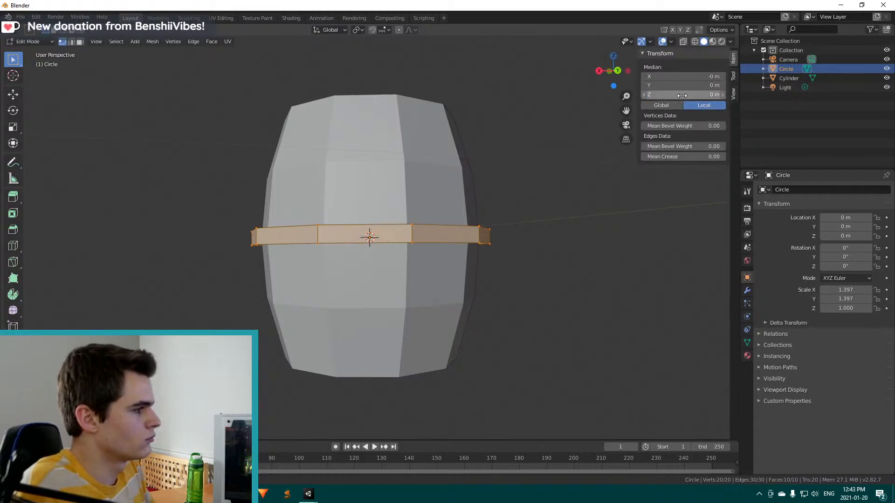
click(593, 236)
Select the entire band and extrude its faces twice in place, cancelling the offset each time
middle_drag(522, 219, 367, 253)
key(a)
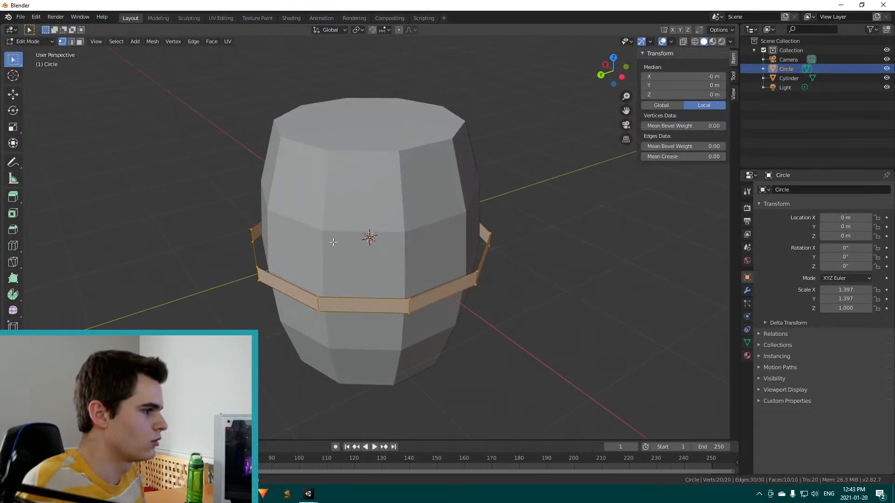
key(e)
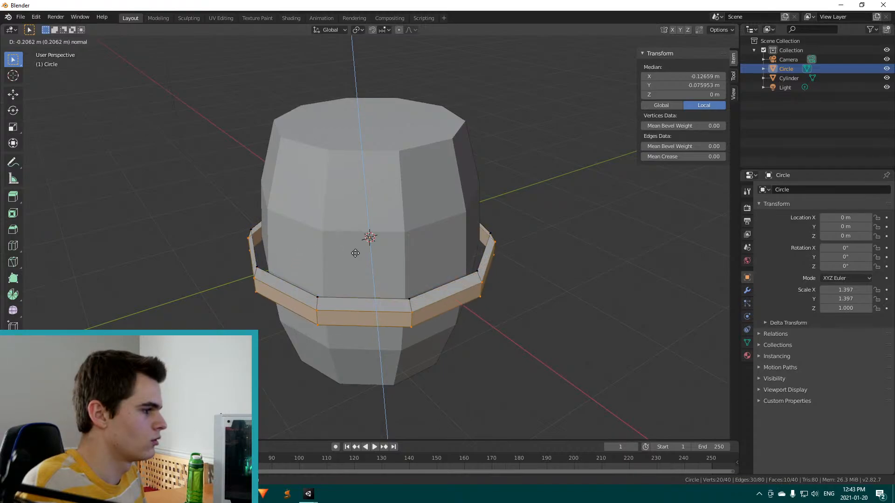
right_click(373, 283)
middle_drag(373, 282, 320, 202)
key(e)
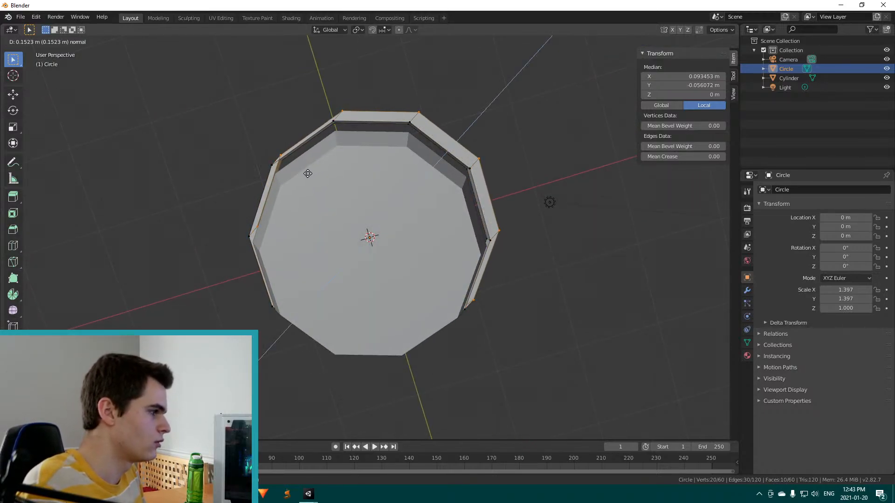
key(z)
right_click(320, 180)
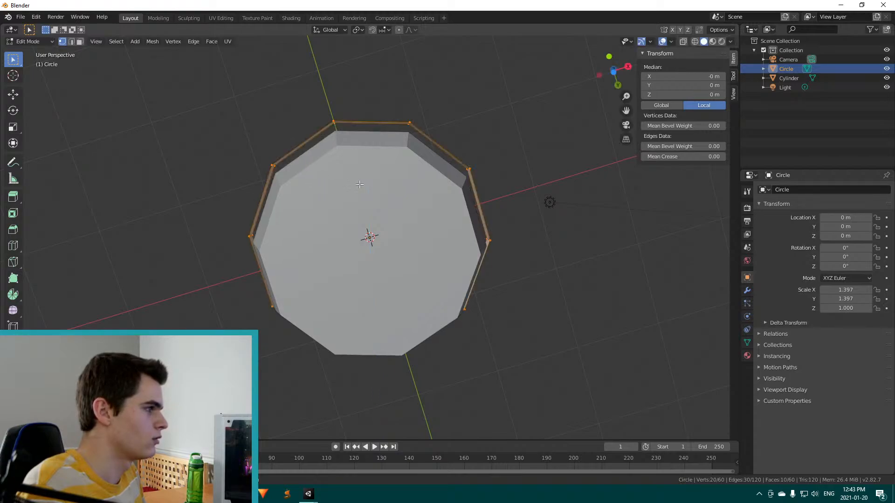
middle_drag(428, 185, 344, 343)
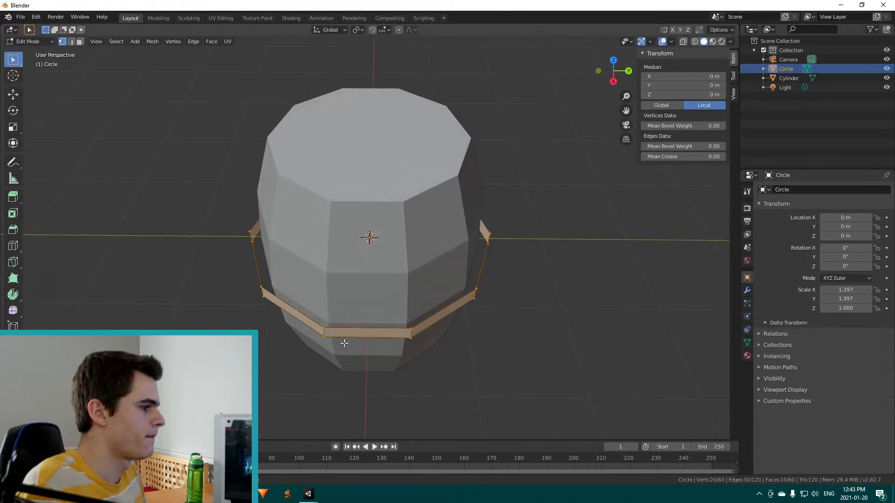
key(e)
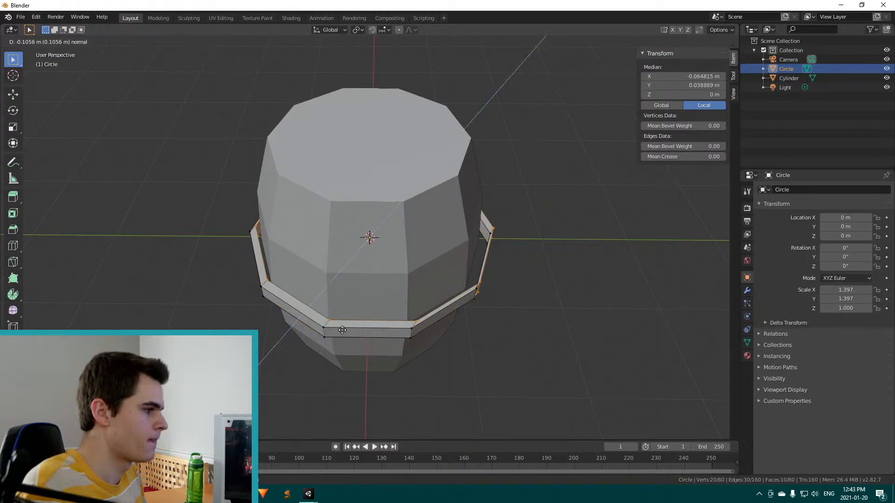
click(342, 331)
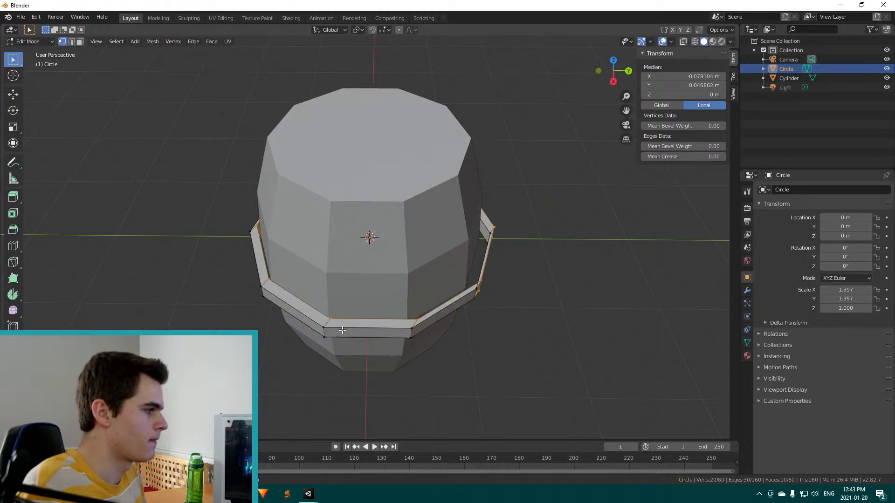
key(ctrl+z)
Scale the selected extruded faces inward to about 0.85, excluding the Z axis, to give the hoop thickness reaching the barrel
key(s)
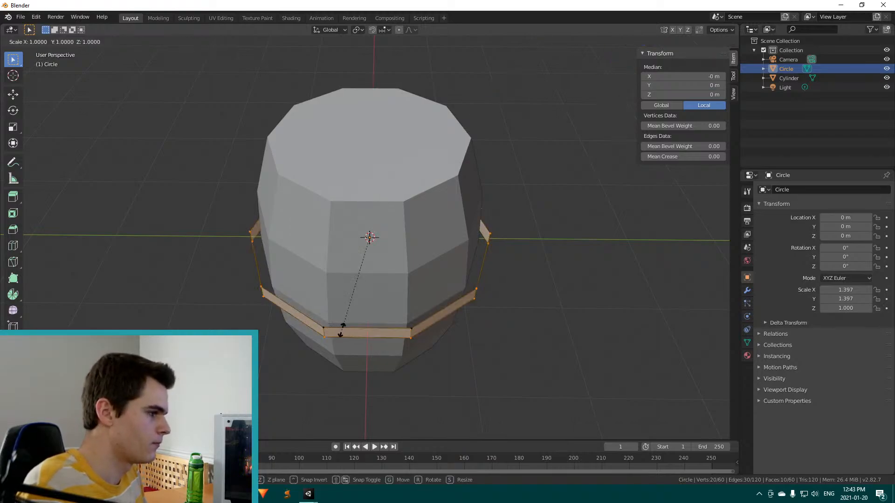
key(shift+z)
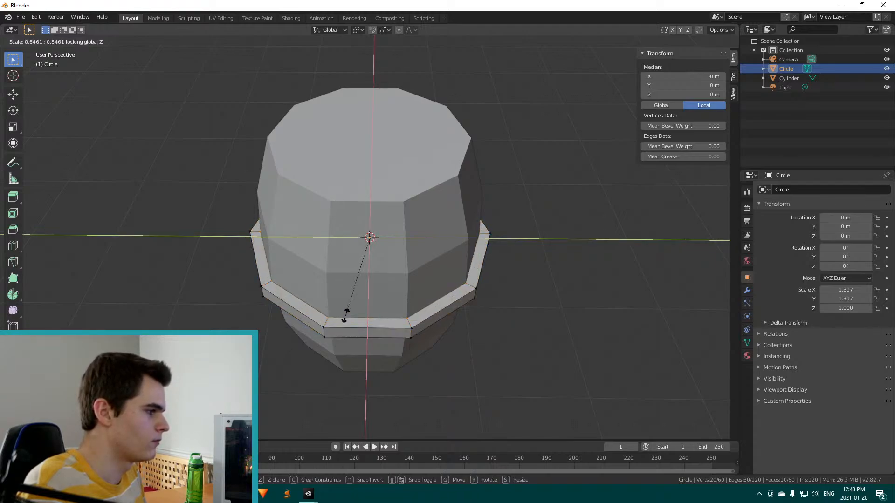
click(346, 316)
middle_drag(292, 280, 196, 237)
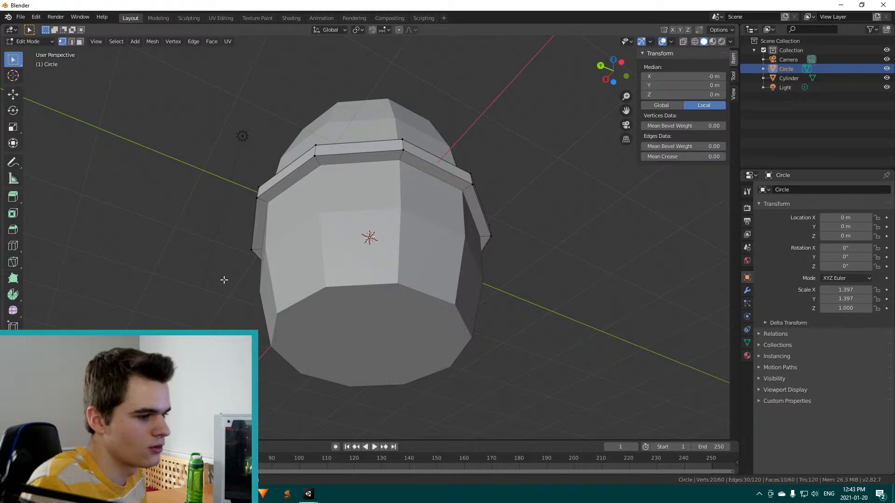
middle_drag(337, 272, 504, 280)
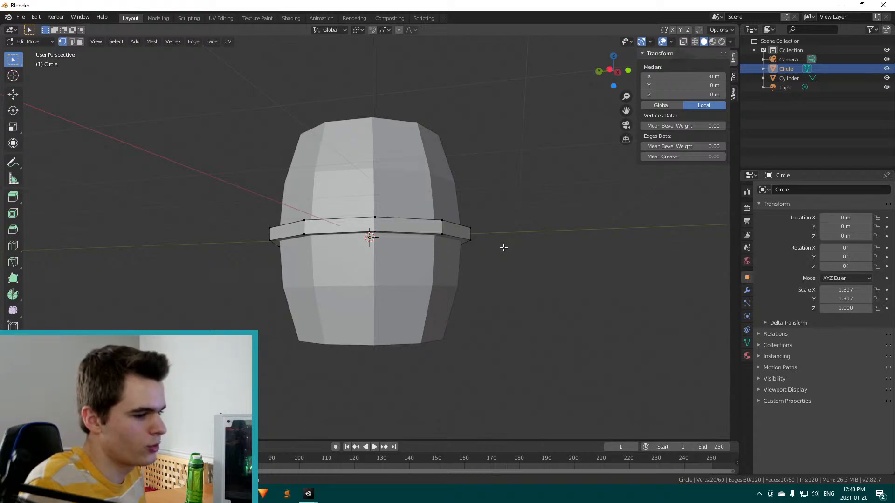
middle_drag(266, 276, 318, 289)
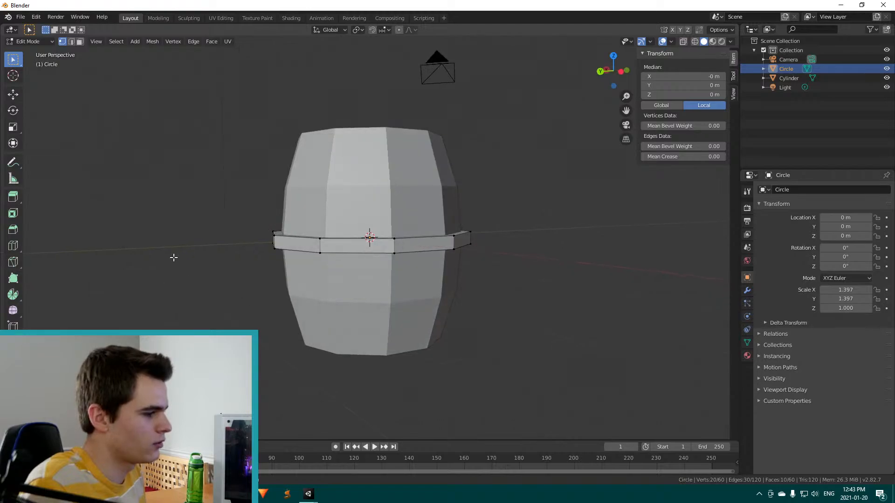
Return to Object Mode and add a second ten-sided mesh circle at the barrel's centre for another hoop
key(Tab)
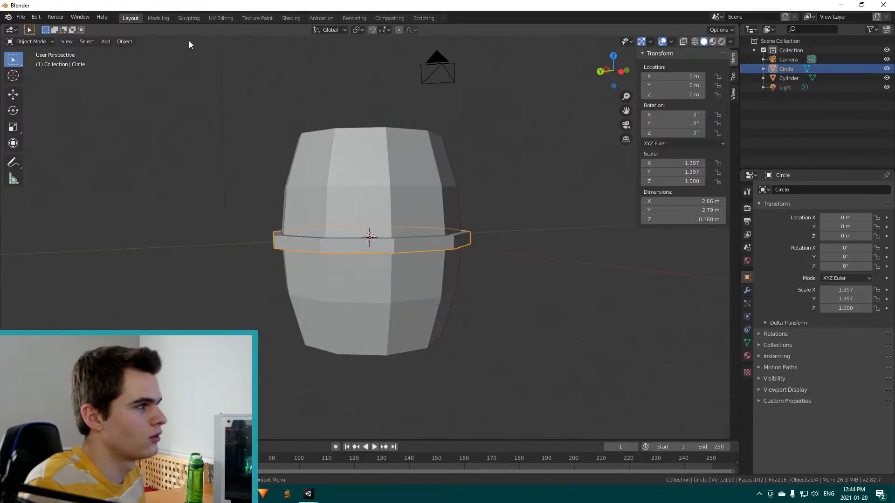
click(107, 42)
mouse_move(124, 52)
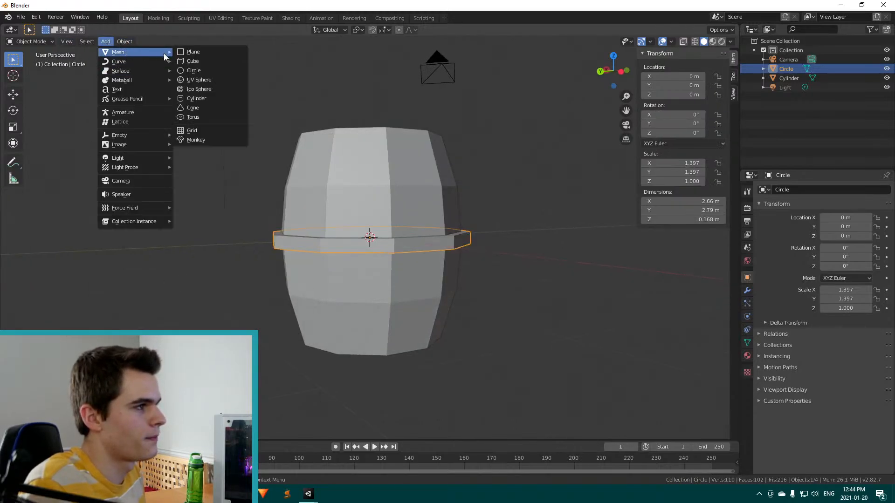
click(205, 70)
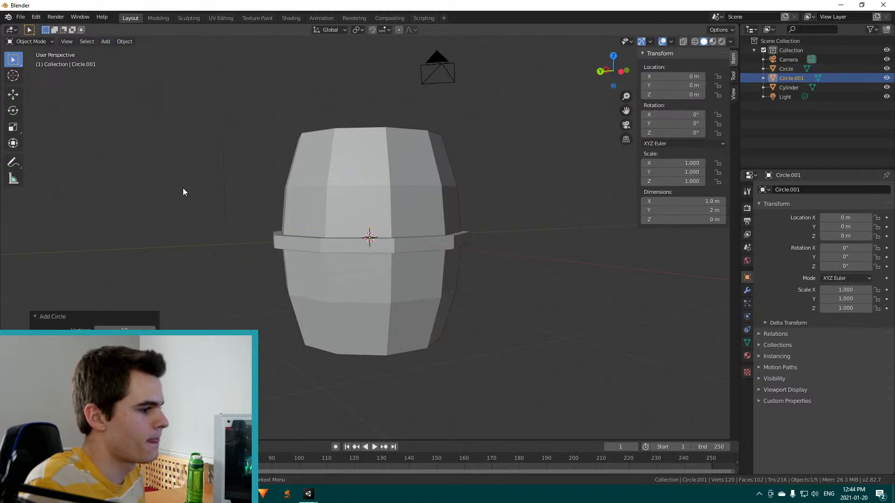
key(KP_8)
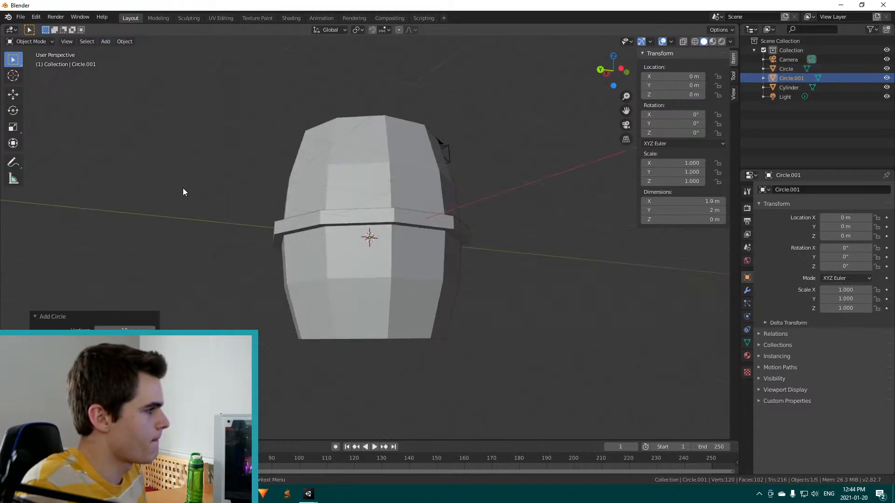
Examine the newly added circle against the barrel and the existing hoop from outside and inside the barrel
middle_drag(183, 188, 185, 190)
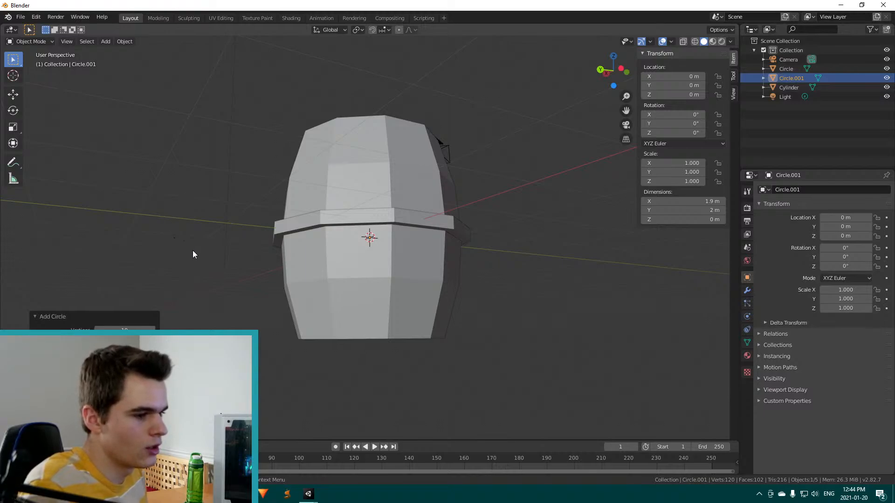
click(210, 253)
middle_drag(459, 217, 385, 321)
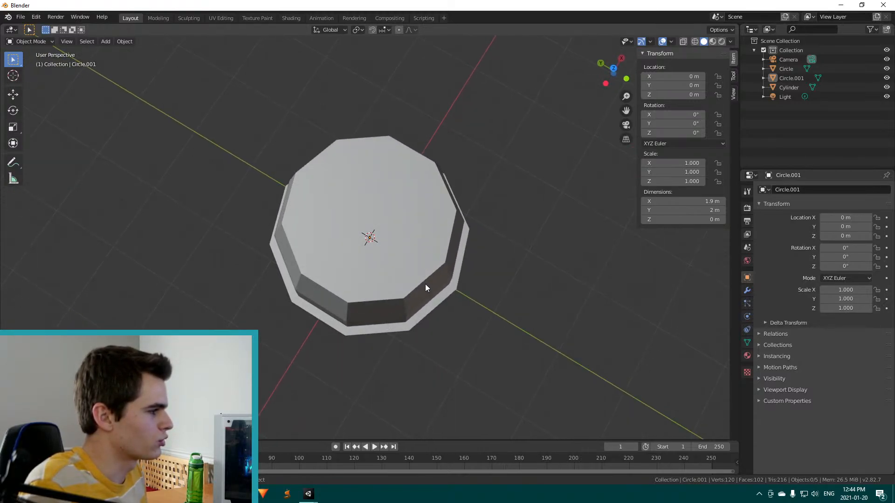
click(454, 285)
scroll(373, 277, up, 6)
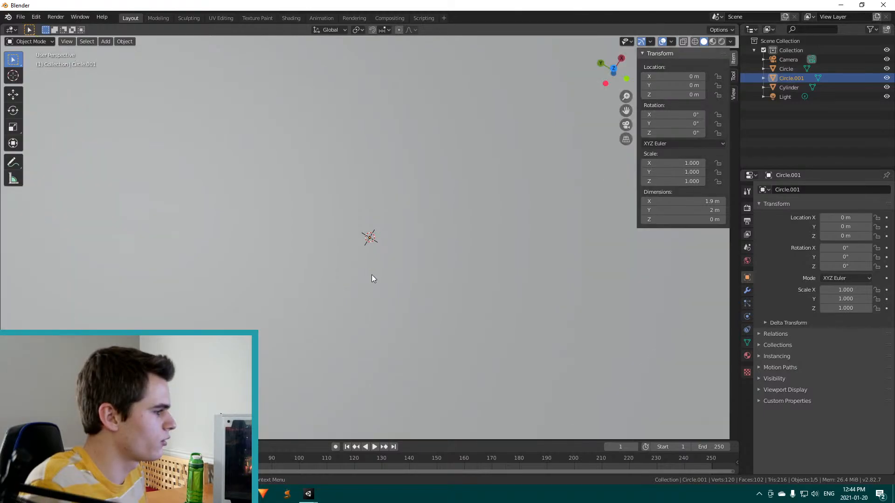
scroll(369, 280, down, 2)
scroll(370, 285, down, 2)
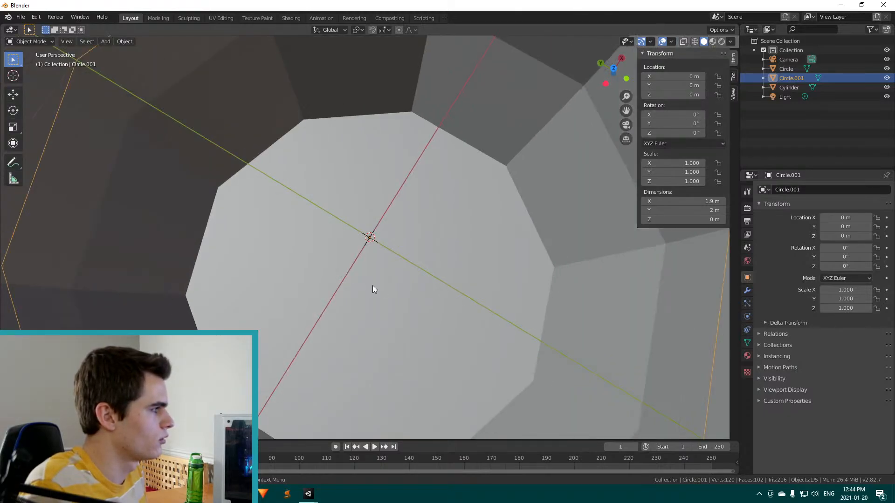
middle_drag(373, 286, 179, 226)
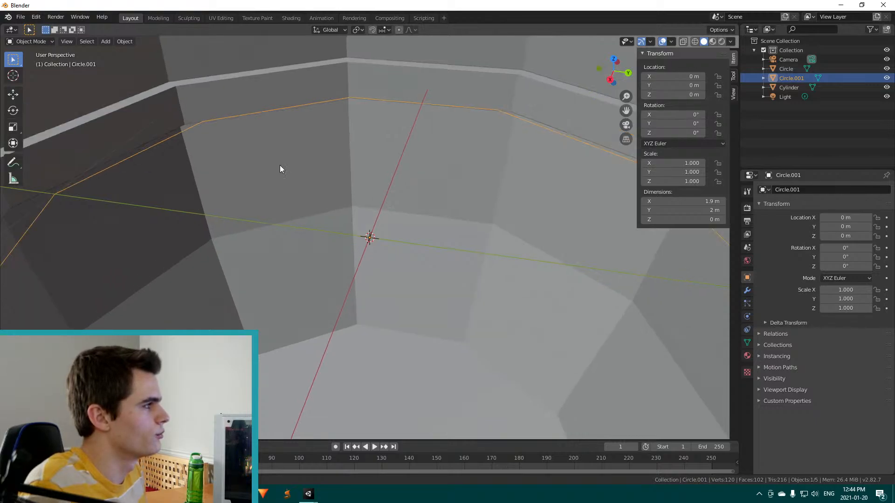
middle_drag(281, 166, 327, 178)
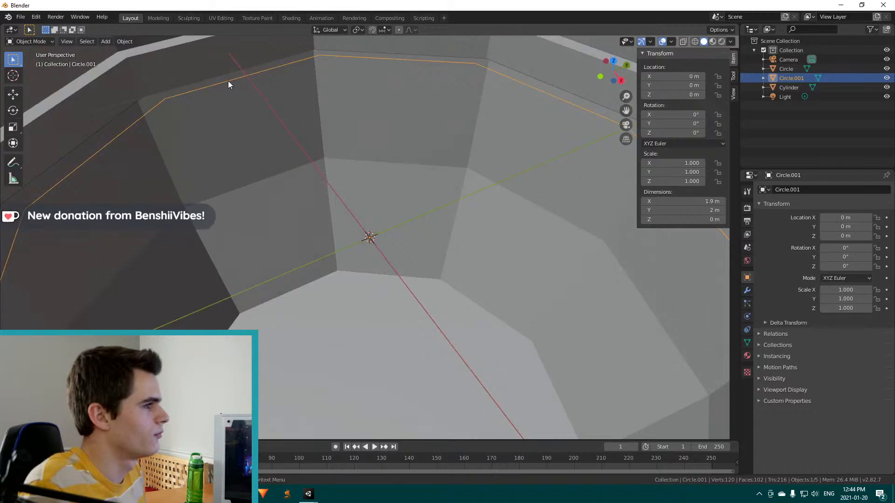
Open the existing hoop in Edit Mode and delete the second circle, Circle.001, from the scene
click(203, 55)
key(Tab)
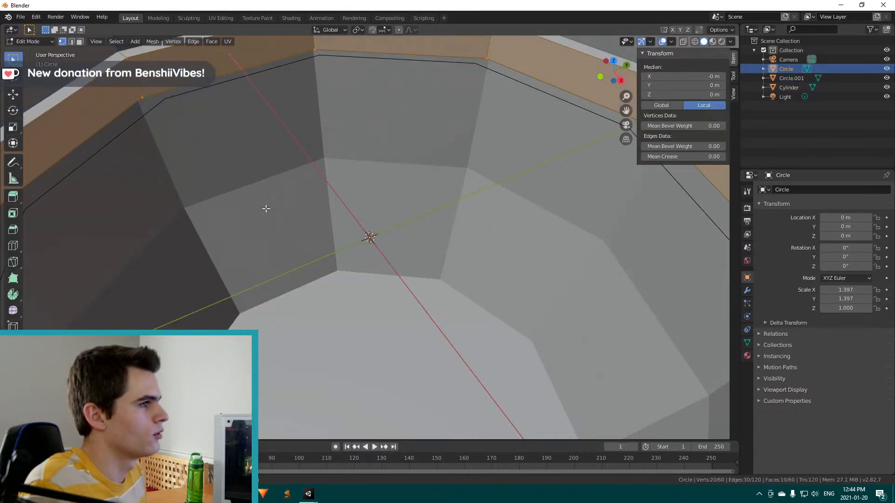
scroll(281, 200, up, 3)
scroll(285, 200, down, 3)
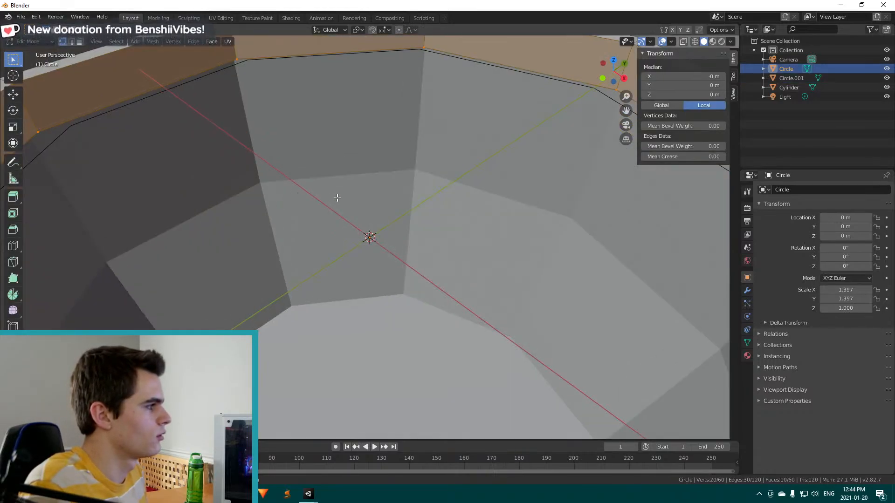
scroll(336, 198, down, 4)
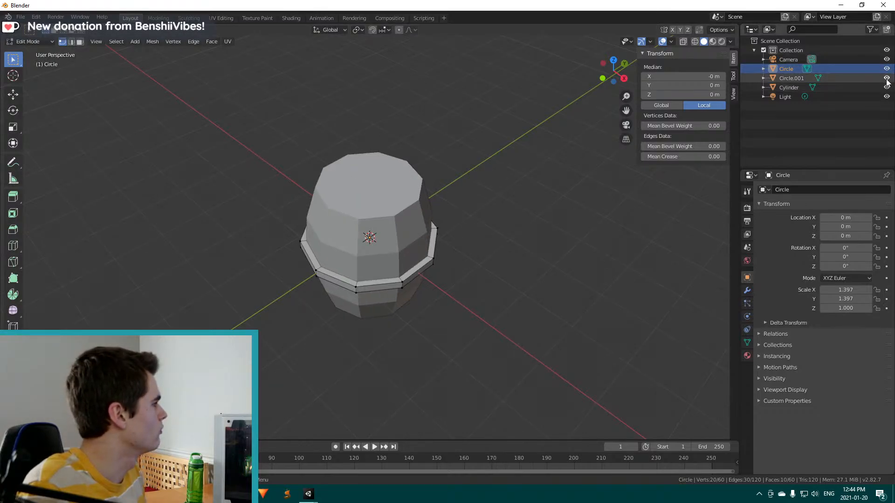
click(843, 77)
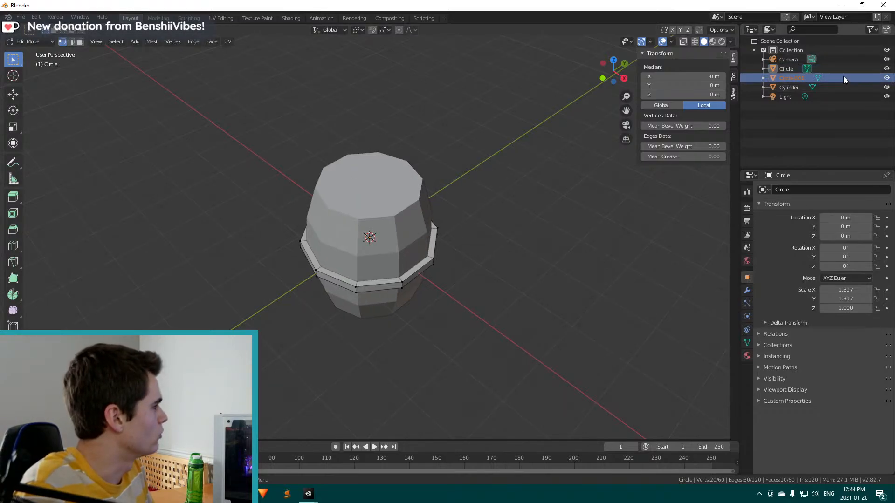
right_click(792, 77)
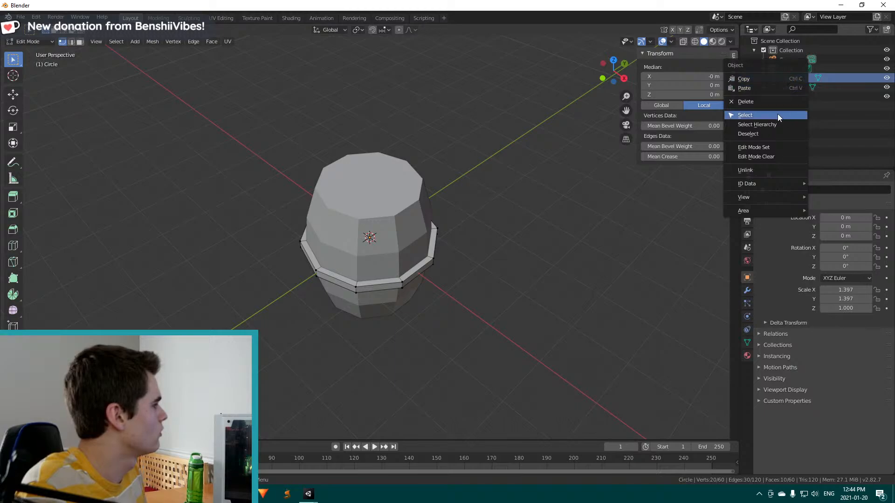
click(767, 102)
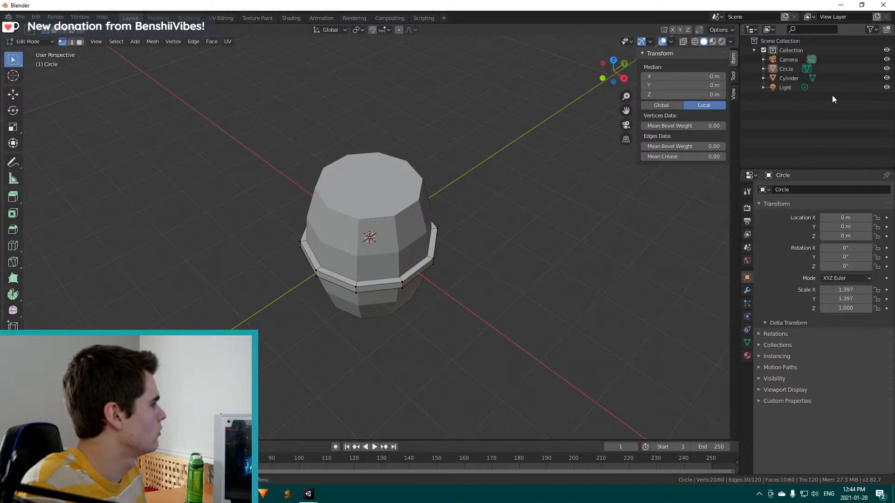
Hide the barrel cylinder to isolate the hoop, and switch the hoop's visibility off and on to check it
click(886, 78)
middle_drag(401, 248, 399, 265)
scroll(399, 266, up, 5)
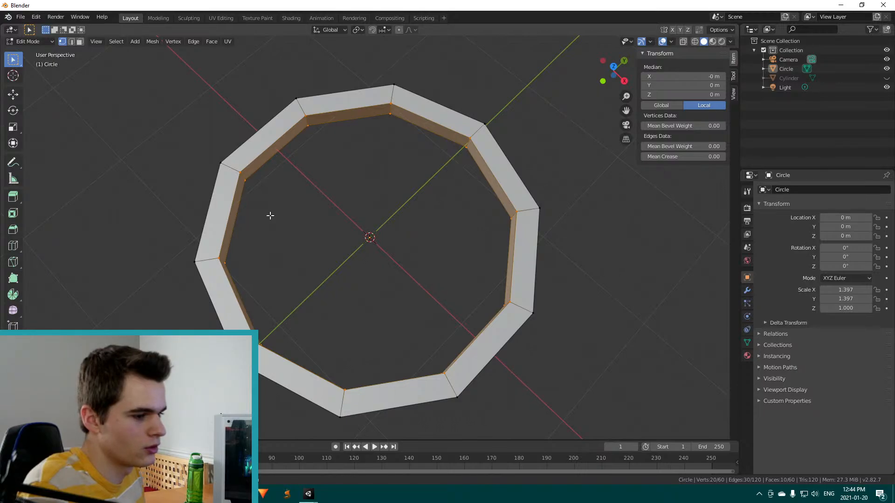
click(886, 69)
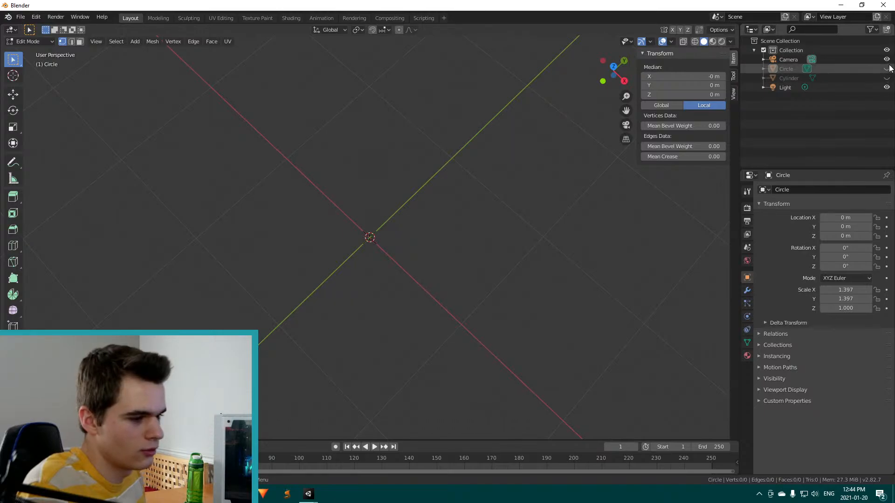
click(887, 68)
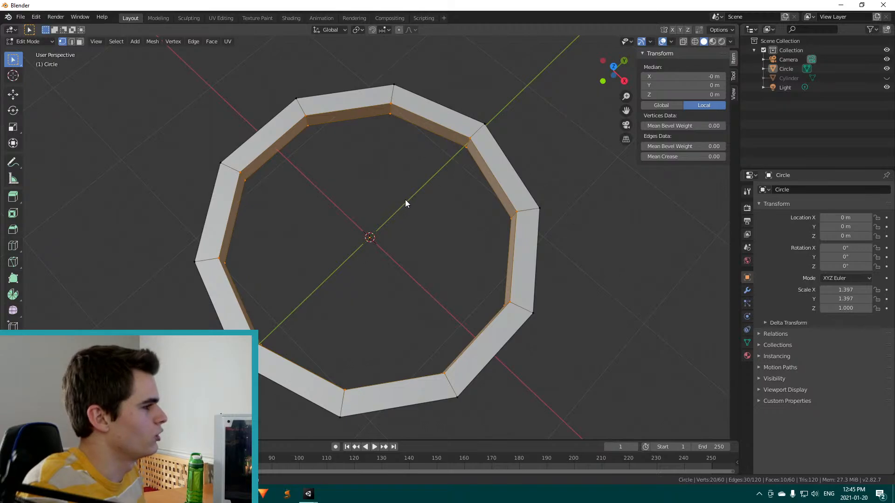
key(s)
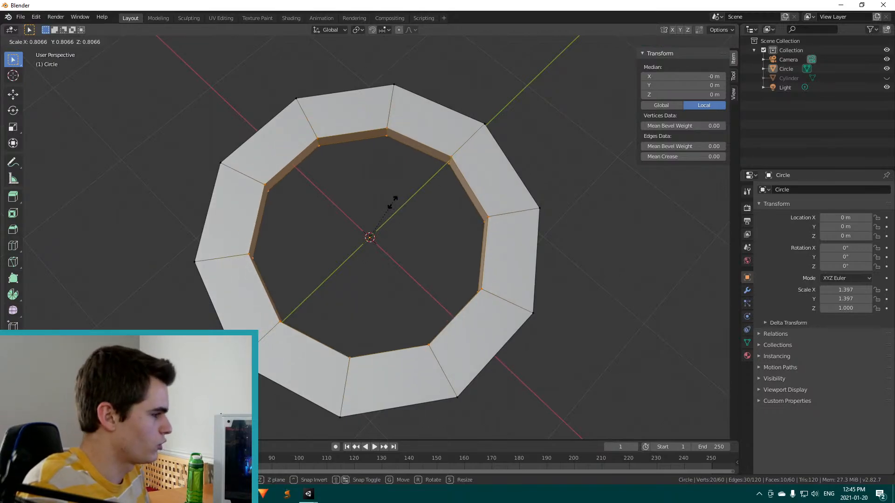
text(12)
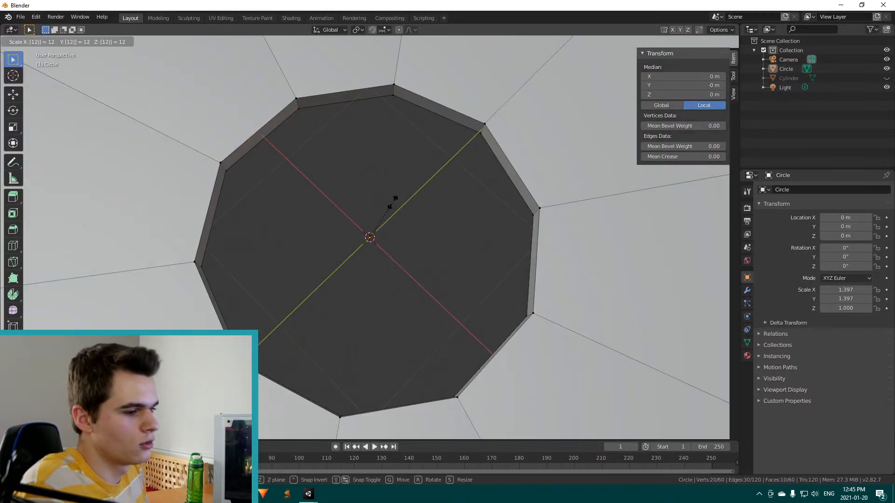
text(1)
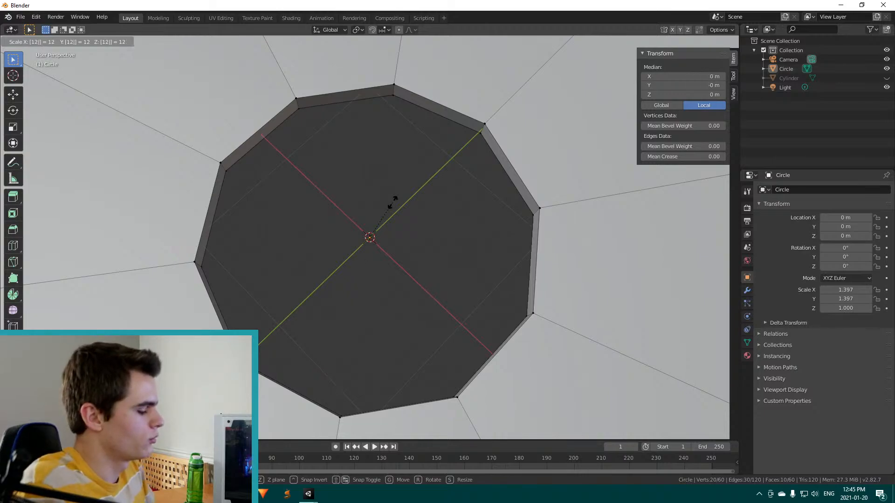
key(Escape)
Examine the isolated hoop's inner, outer and upper faces from several angles
middle_drag(409, 228, 408, 285)
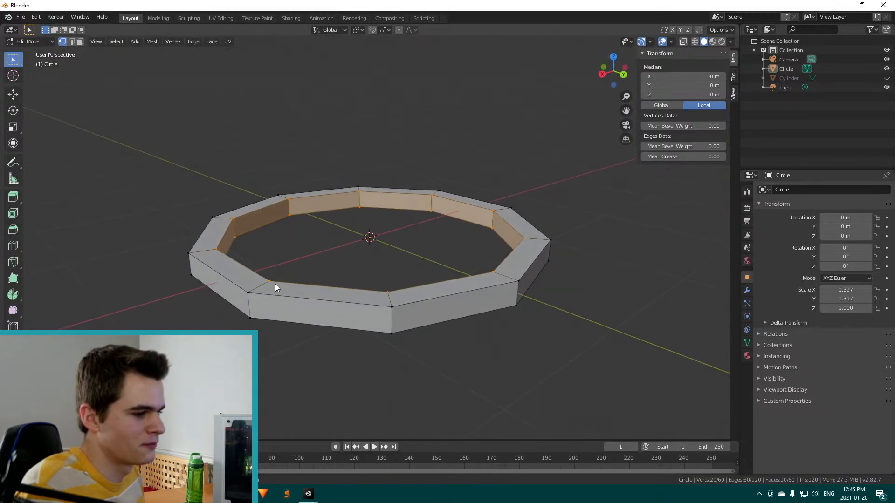
middle_drag(275, 284, 323, 281)
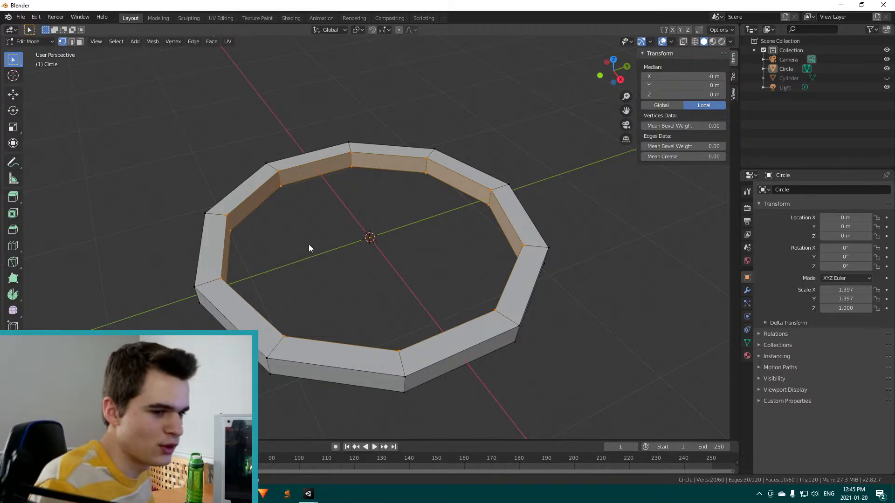
mouse_move(314, 238)
middle_down()
mouse_move(343, 228)
mouse_move(320, 224)
middle_up()
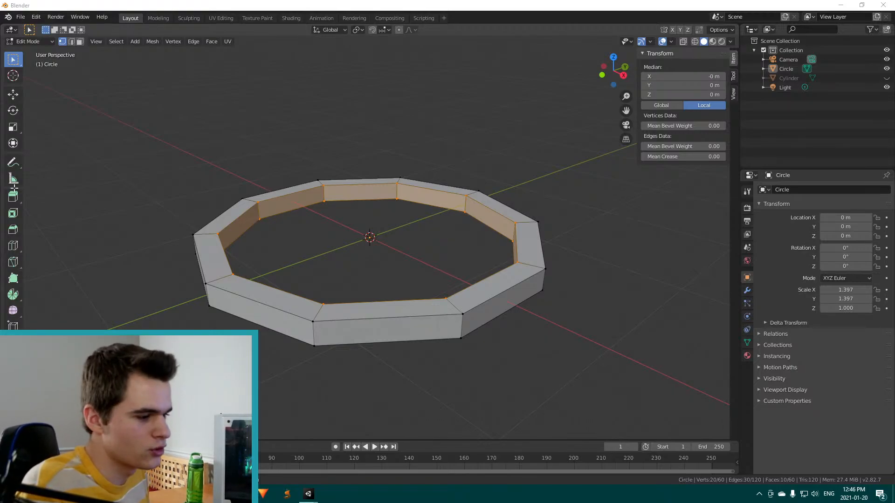
middle_drag(365, 170, 401, 174)
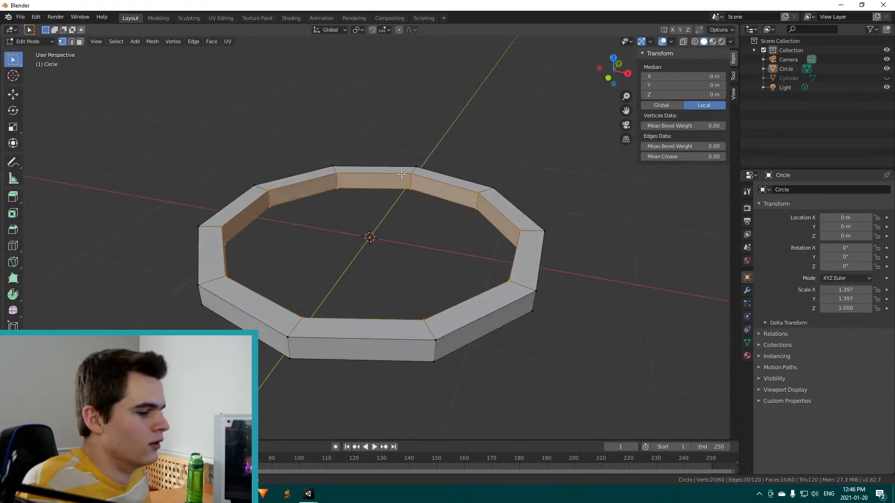
middle_drag(157, 225, 313, 257)
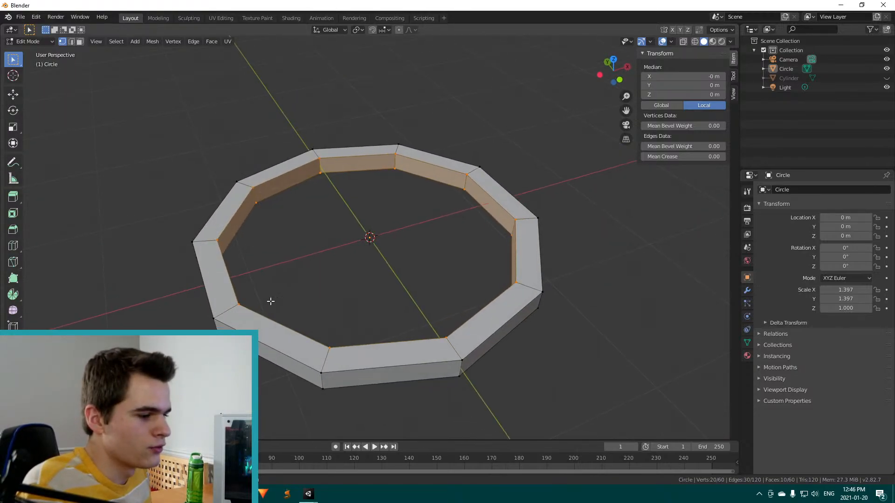
middle_drag(270, 302, 371, 292)
click(367, 248)
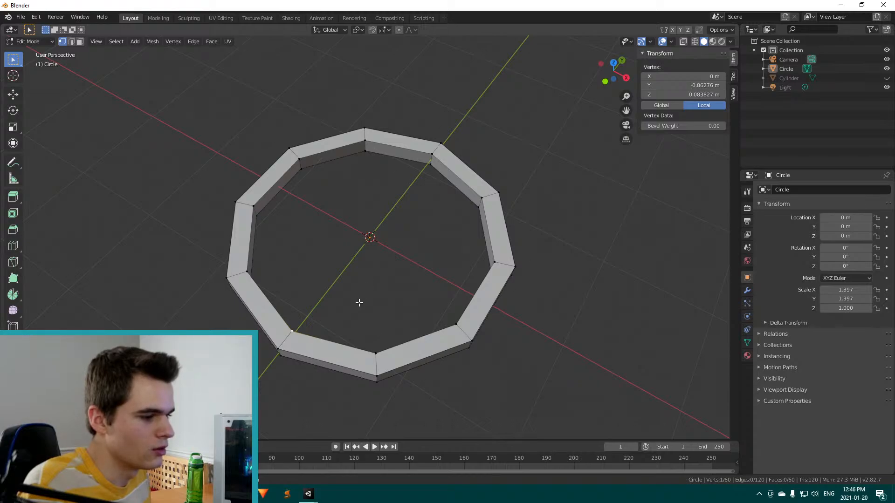
middle_drag(352, 303, 505, 221)
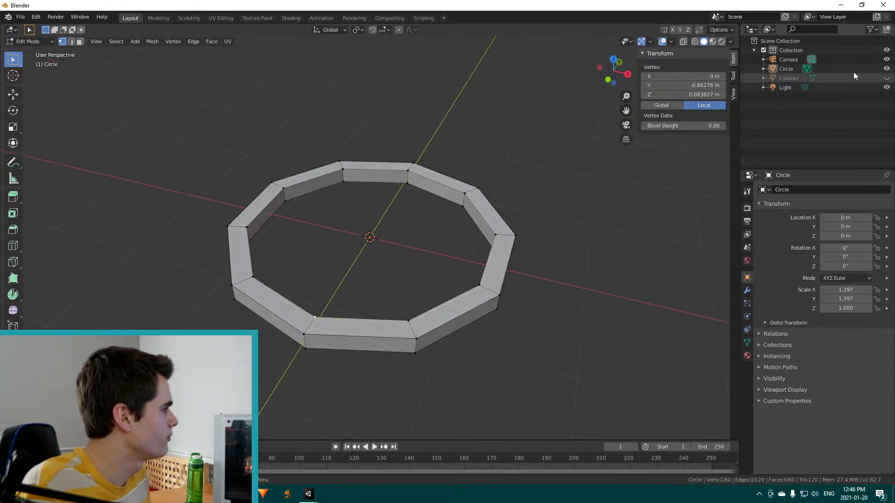
Show the barrel cylinder again, hide the hoop, and open the barrel in Edit Mode
click(886, 78)
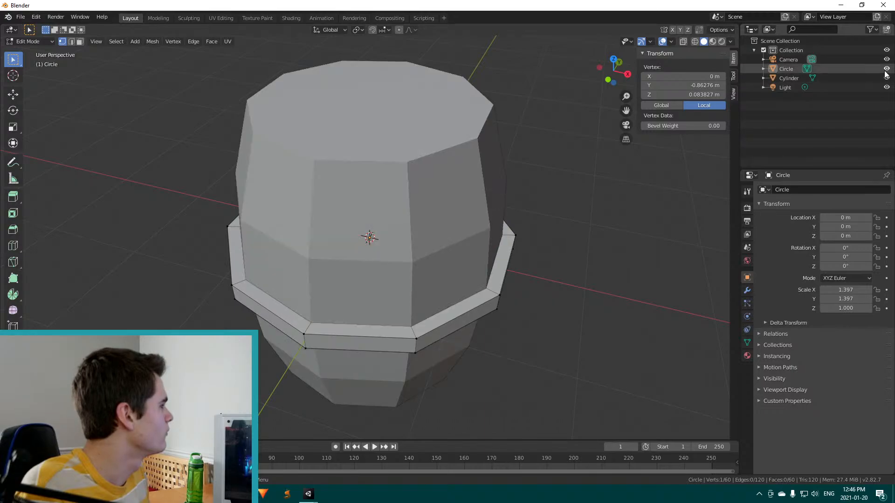
click(886, 69)
key(Tab)
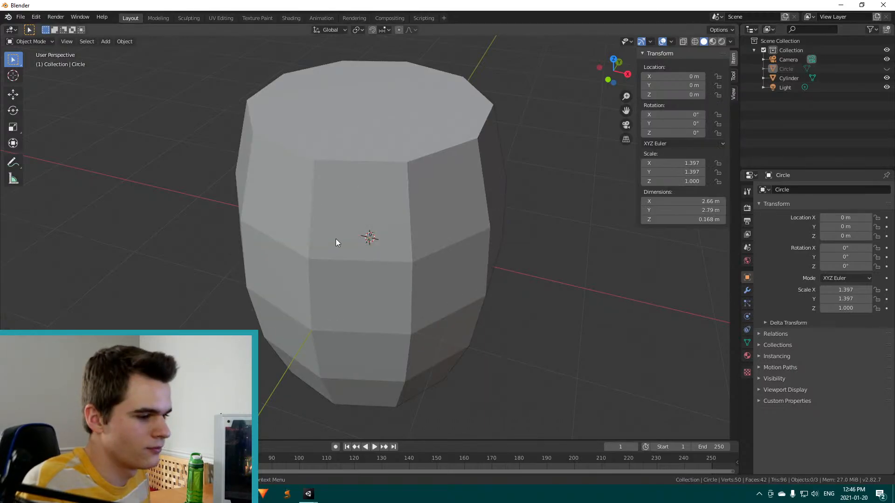
click(351, 247)
key(Tab)
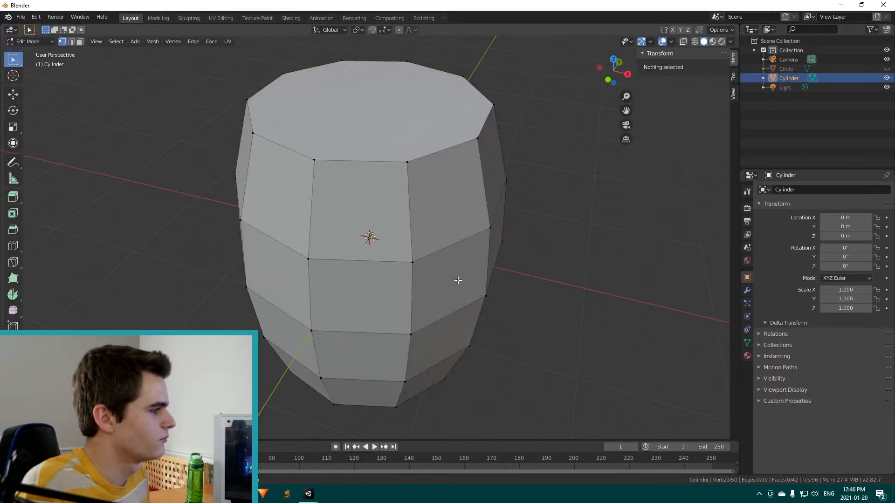
Select the barrel's full upper edge loop in wireframe and bevel it into a band with an offset of about 0.0956 m
middle_drag(459, 279, 481, 249)
scroll(481, 248, down, 3)
key(shift+z)
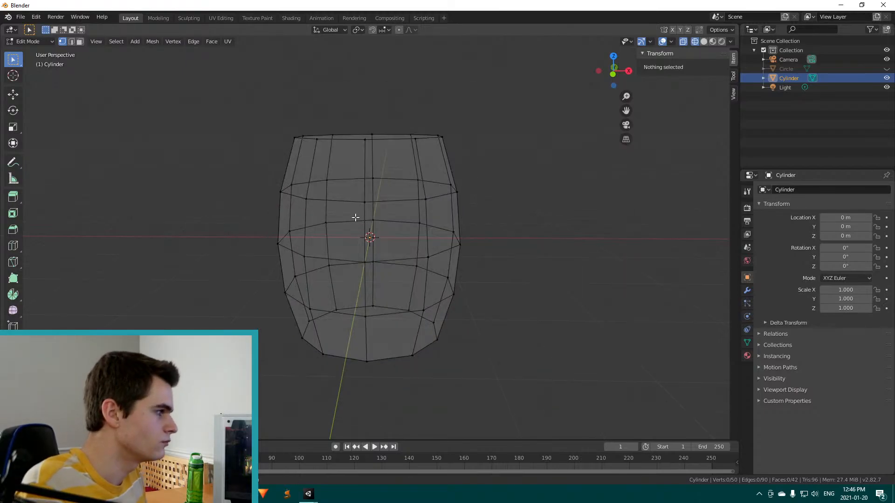
drag(250, 169, 494, 211)
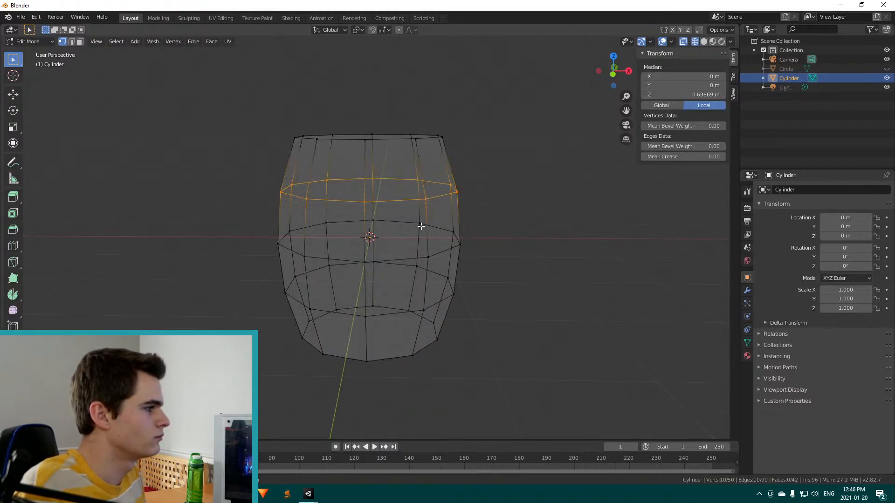
key(shift+z)
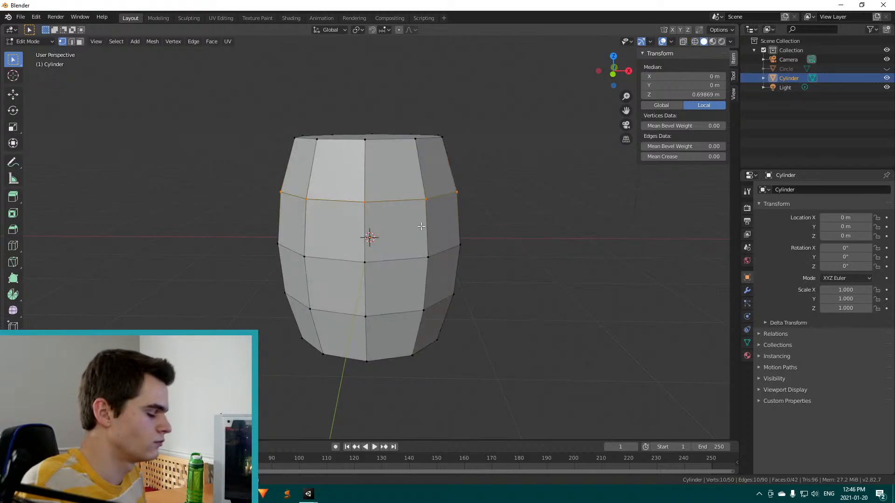
key(ctrl+b)
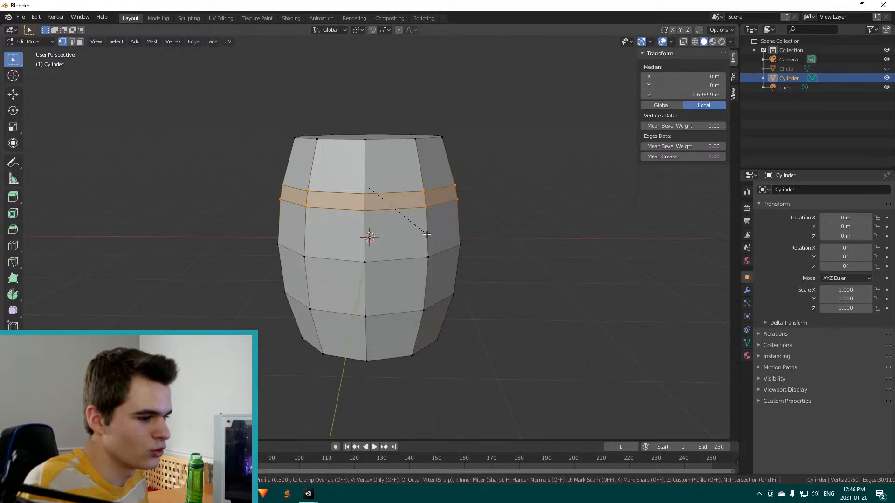
click(427, 234)
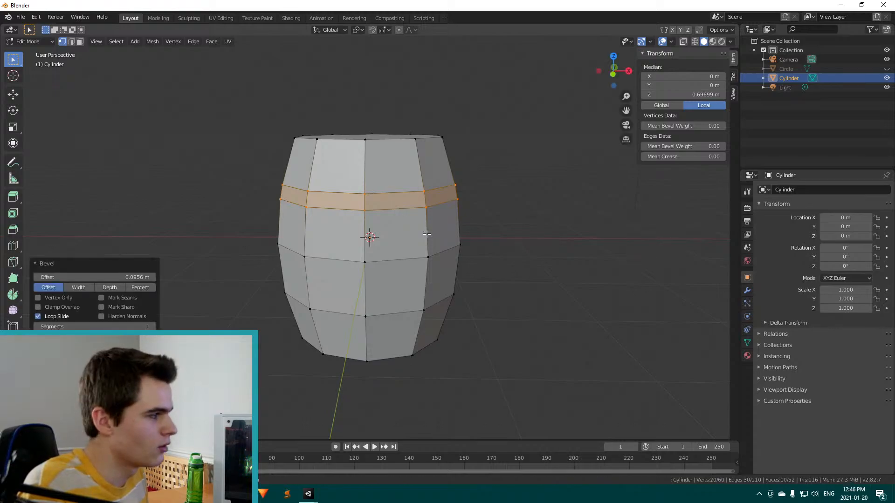
Extrude the edges of the bevelled upper band in place, cancelling the offset
key(ctrl+e)
click(427, 234)
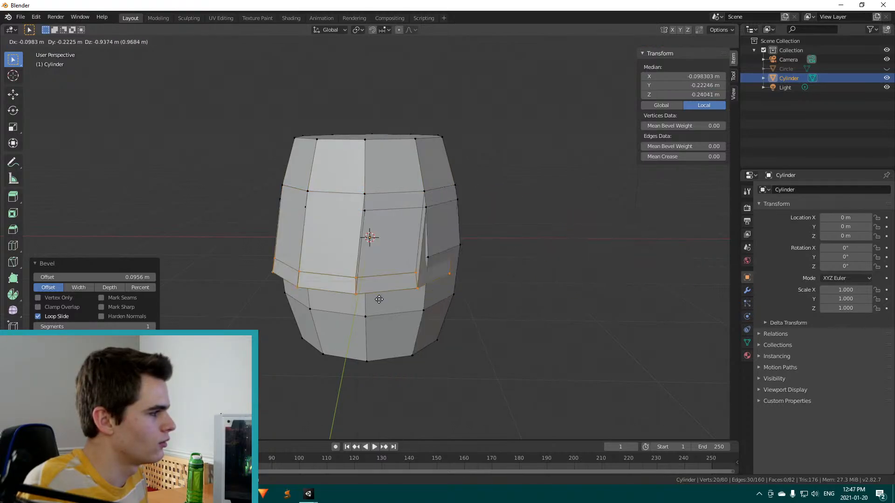
key(Escape)
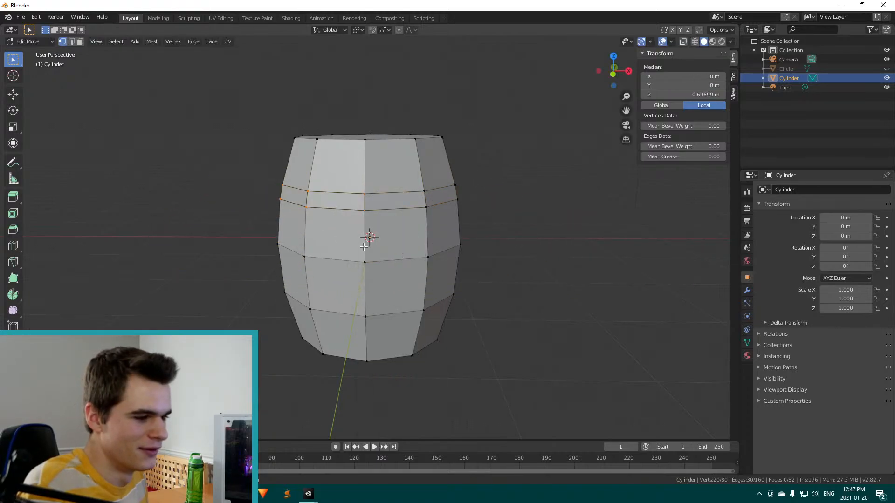
Try scaling the extruded edges of the upper band outward on all axes, then undo the scaling and the extrusion
key(s)
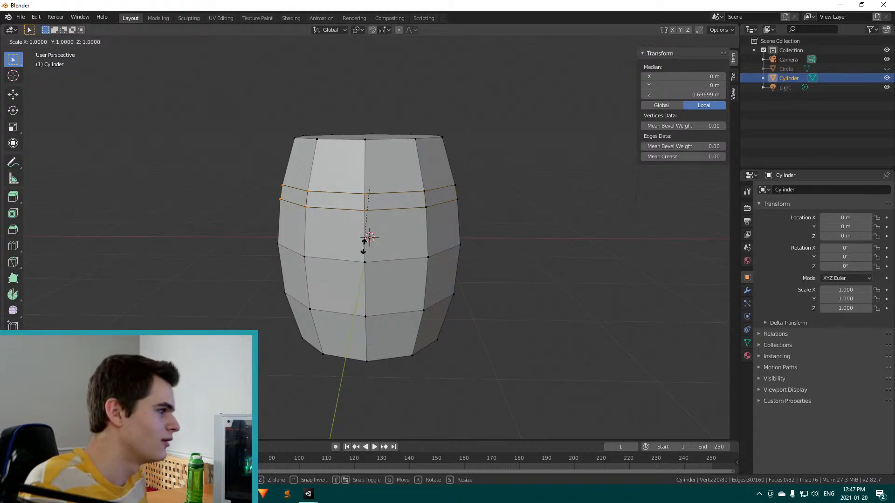
click(441, 243)
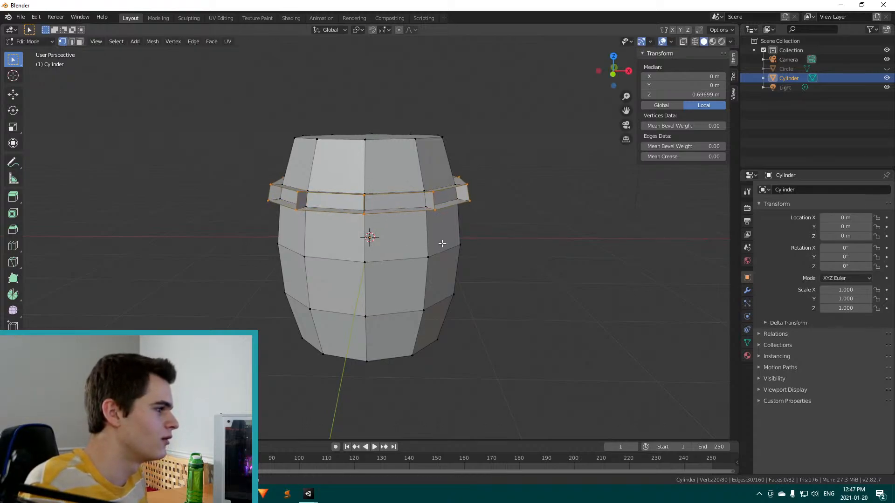
middle_drag(442, 243, 408, 266)
key(ctrl+z)
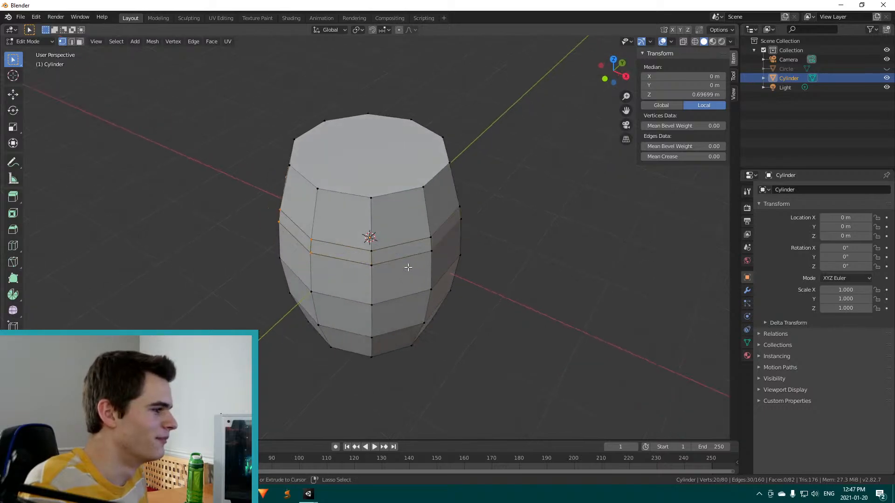
key(ctrl+z)
key(ctrl+e)
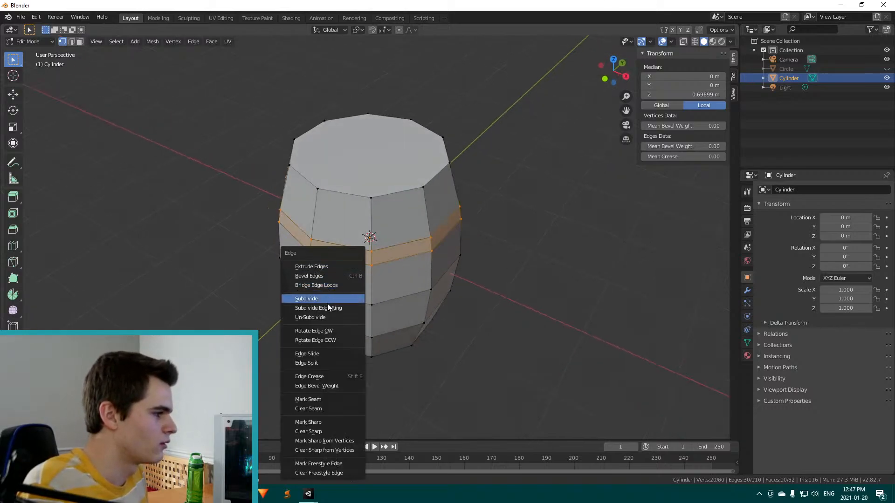
right_click(445, 339)
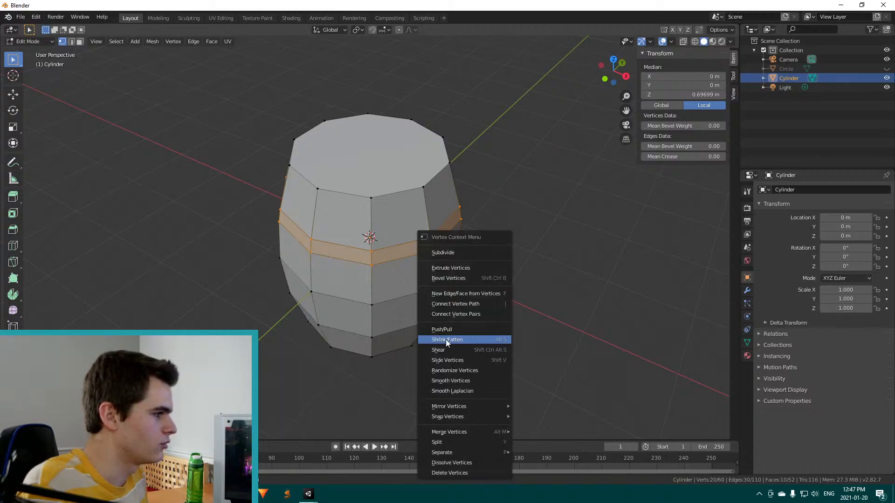
click(291, 368)
middle_drag(261, 330, 292, 289)
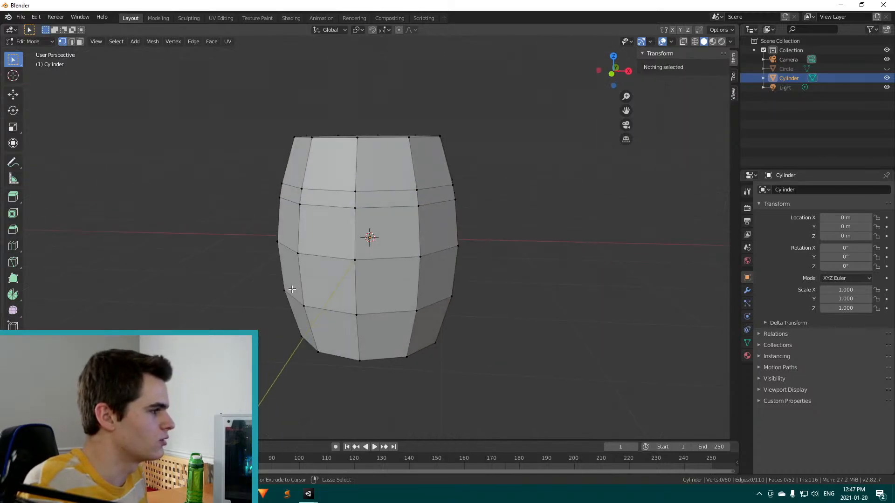
key(ctrl+z)
Extrude the upper band's faces in place and try scaling them outward by about 1.083 with Z locked, cancelling the scaling
key(e)
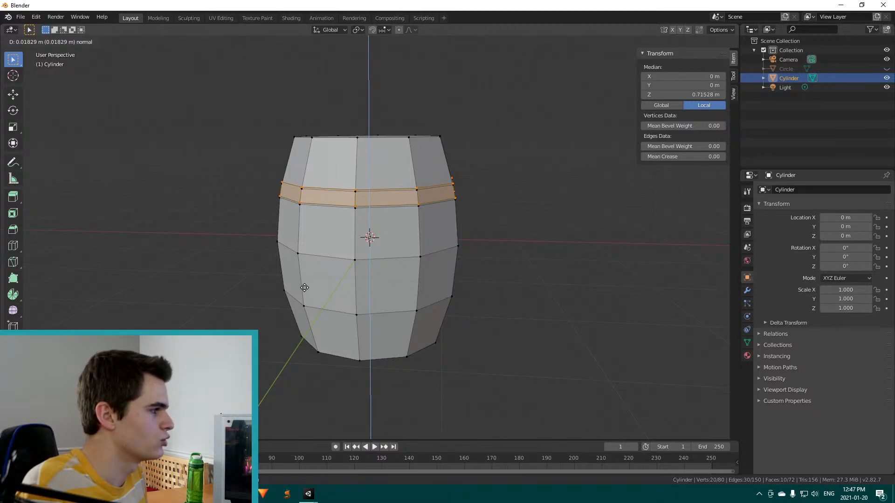
right_click(305, 284)
key(s)
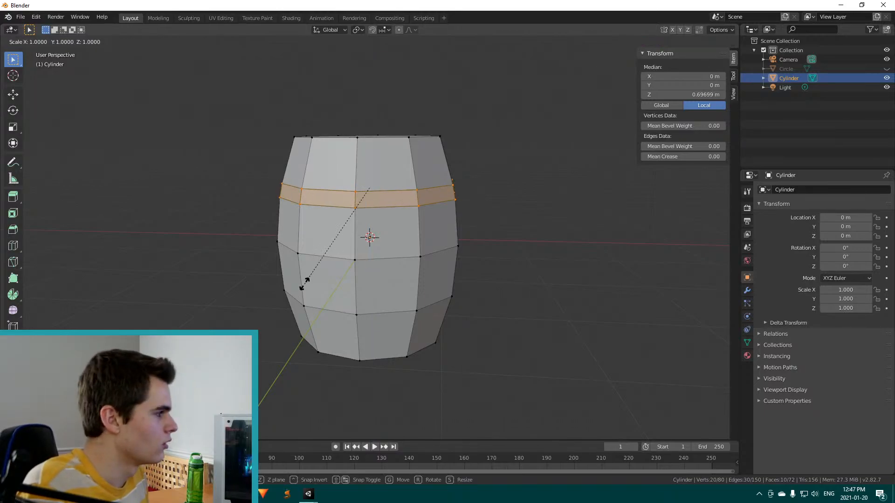
key(shift+z)
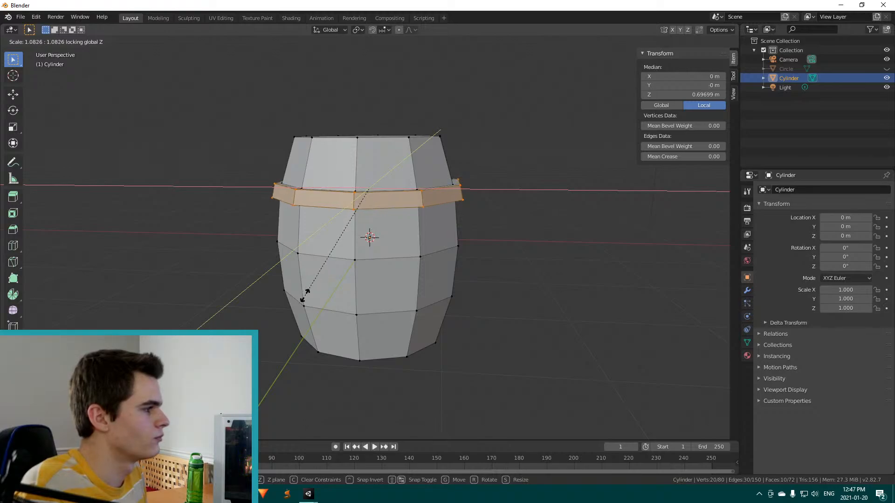
key(Escape)
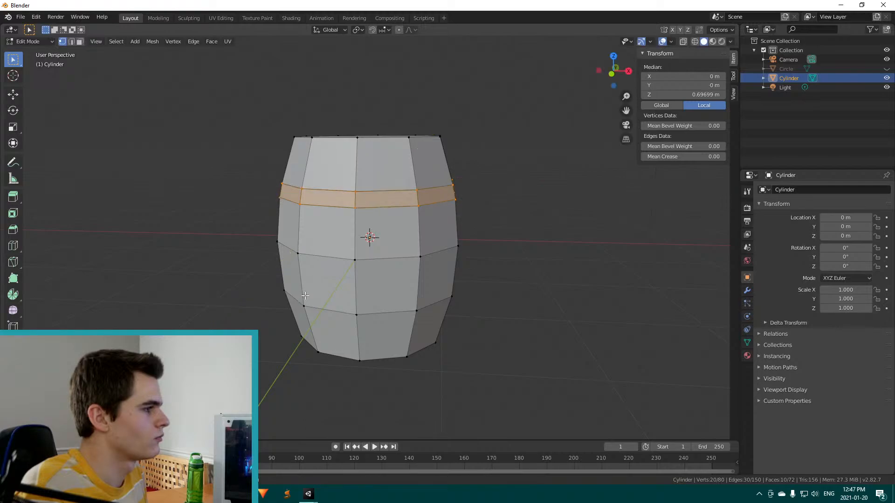
key(z)
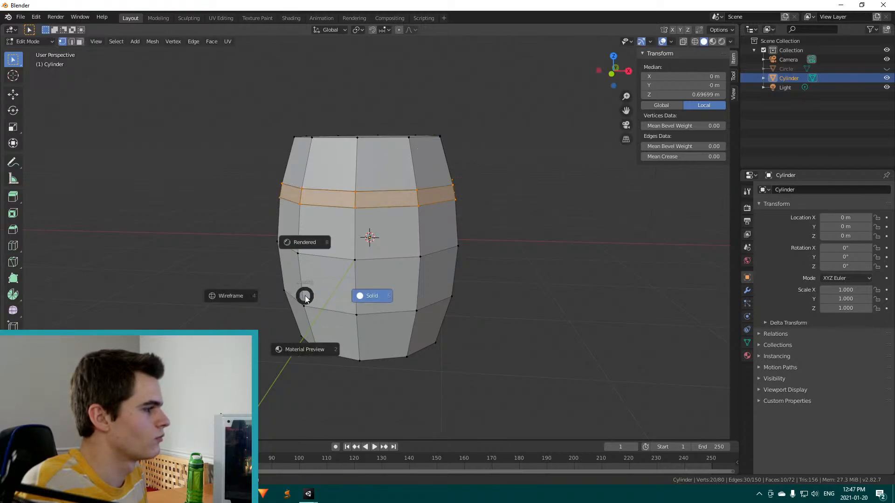
click(372, 295)
middle_drag(448, 293, 423, 311)
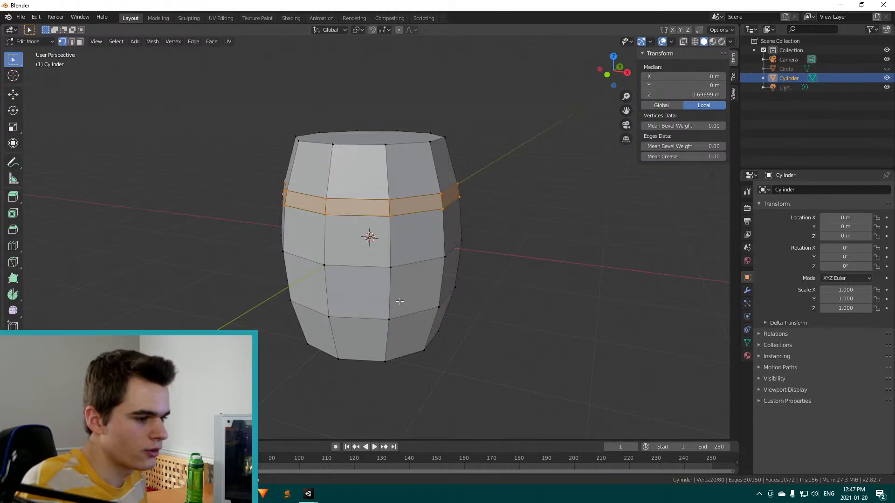
Switch to edge selection and select the two edge loops bounding the upper band
alt+click(363, 294)
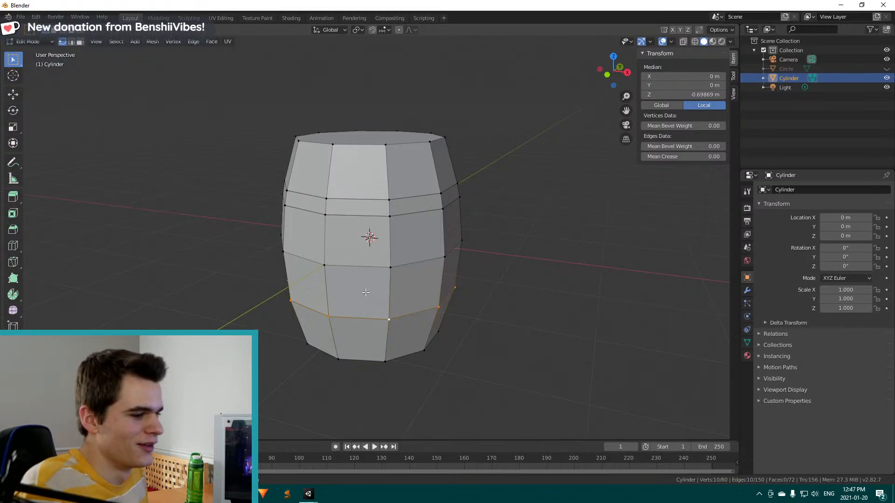
key(2)
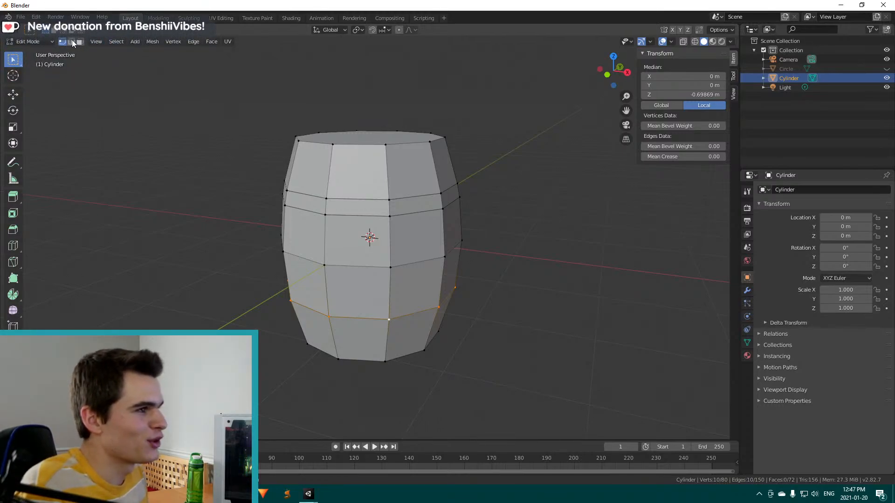
alt+click(353, 287)
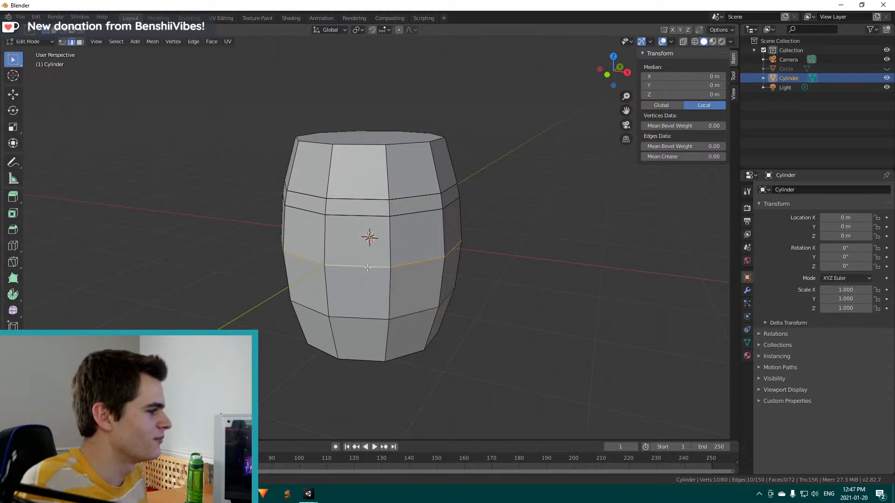
alt+click(357, 214)
alt+click(356, 195)
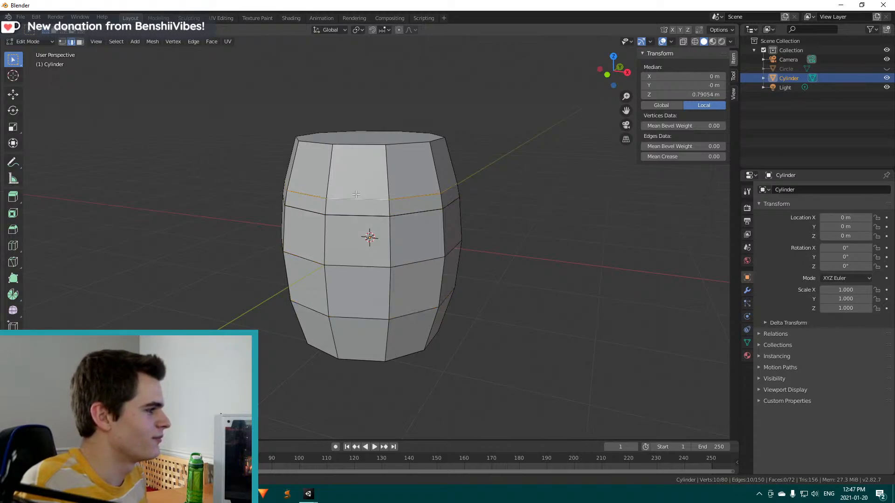
alt+shift+click(343, 215)
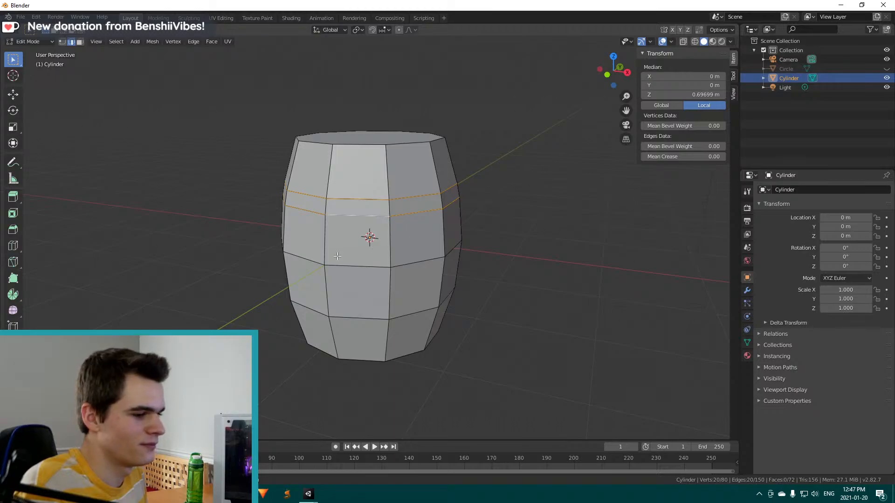
Switch to face selection and try to select the upper band's horizontal face loop from its individual faces
click(80, 41)
click(95, 51)
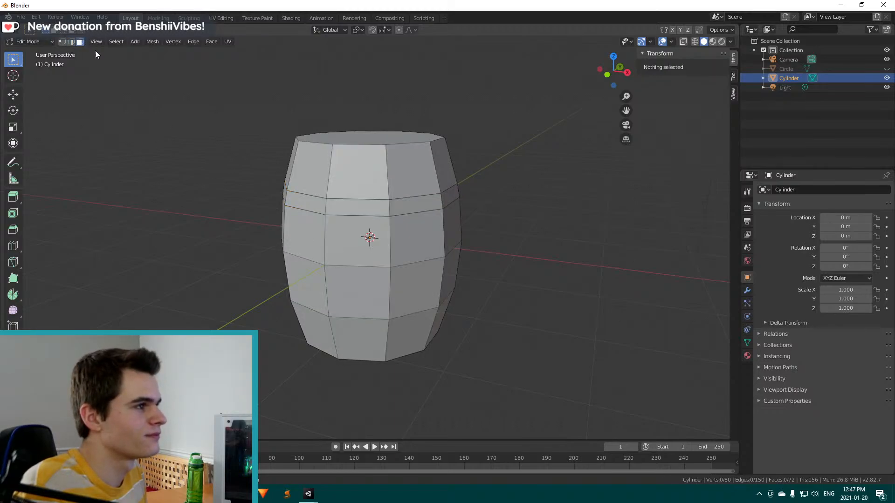
alt+click(313, 203)
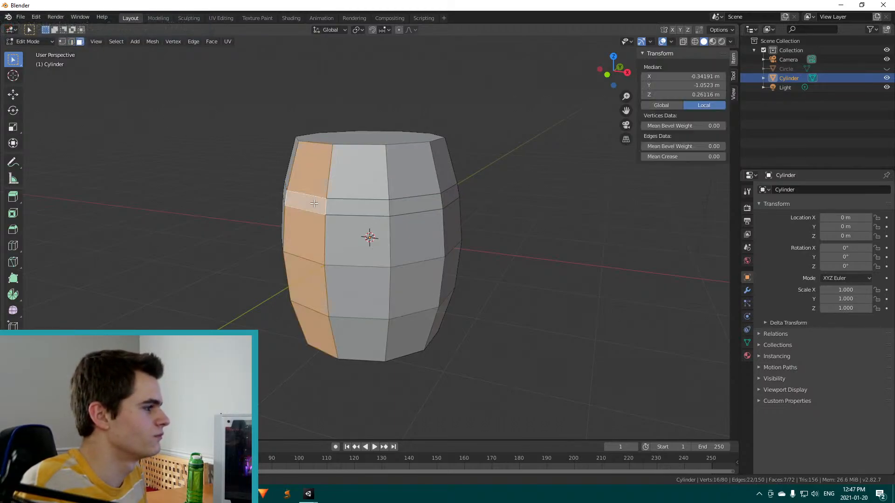
alt+click(343, 209)
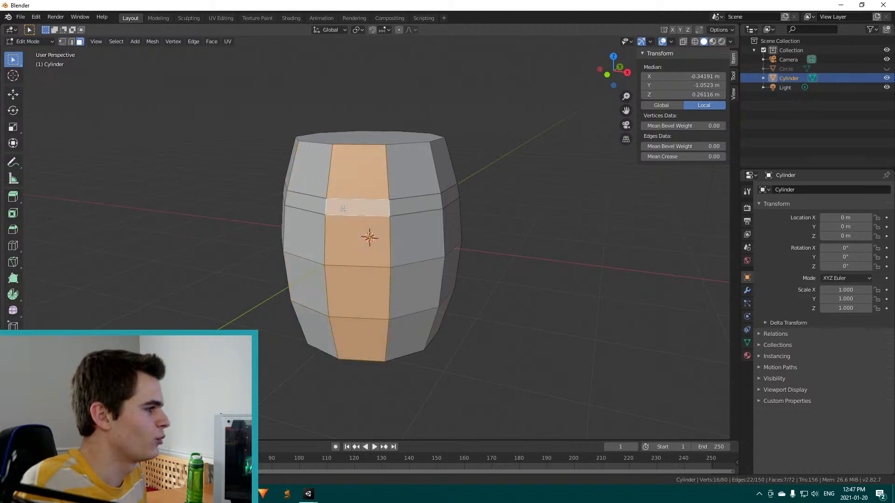
shift+click(303, 203)
click(420, 209)
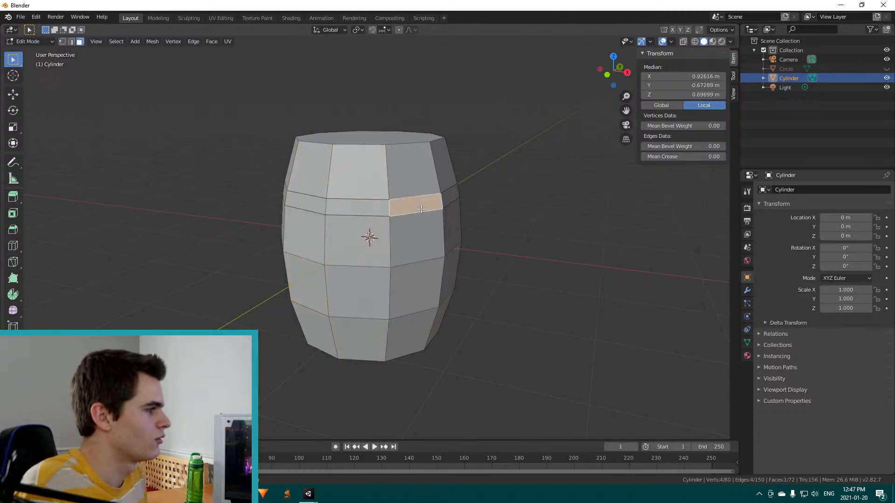
alt+click(454, 198)
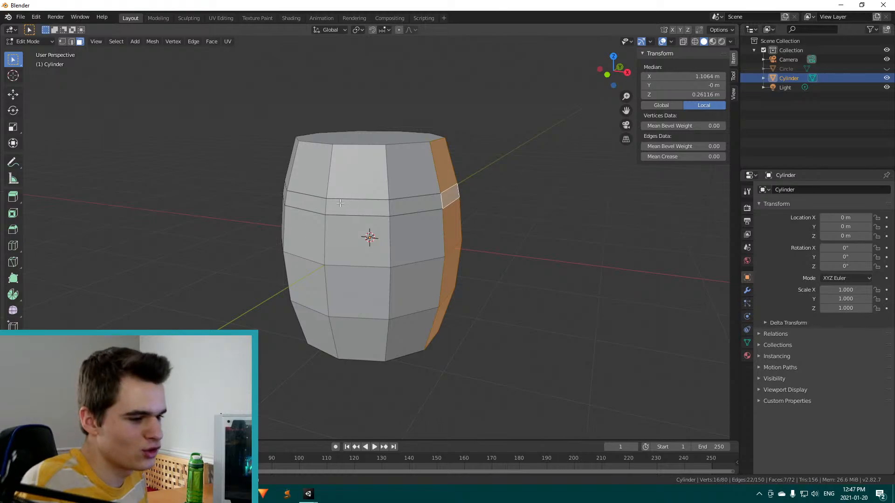
mouse_move(250, 255)
middle_down()
mouse_move(281, 249)
mouse_move(252, 249)
middle_up()
key(Tab)
key(Tab)
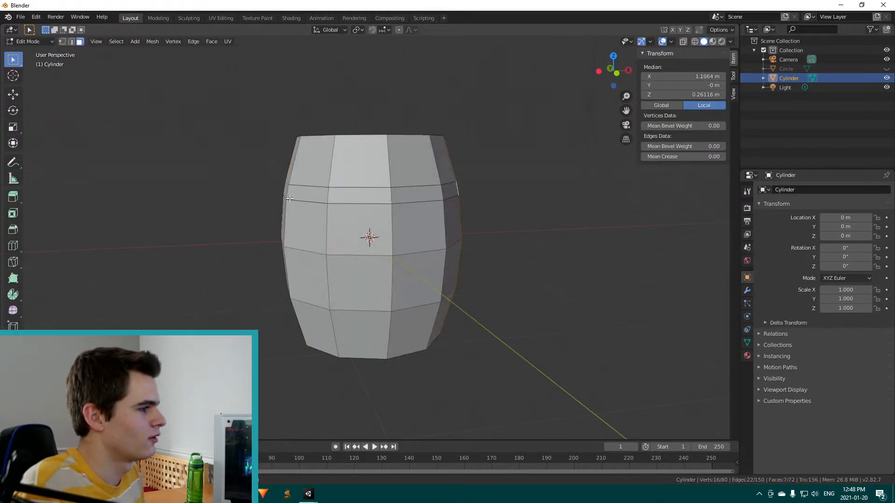
Box-select the whole upper band by its vertices in wireframe, switch to face selection, and try moving it, cancelling the move
key(alt+z)
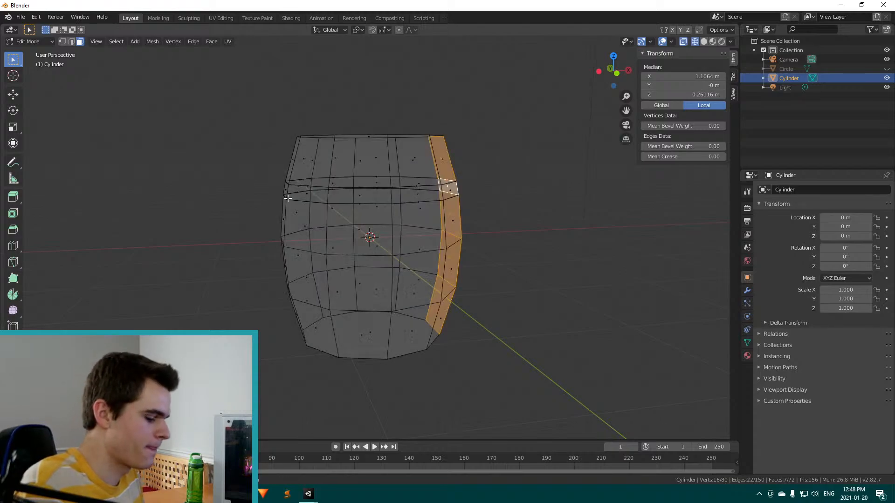
drag(265, 166, 494, 227)
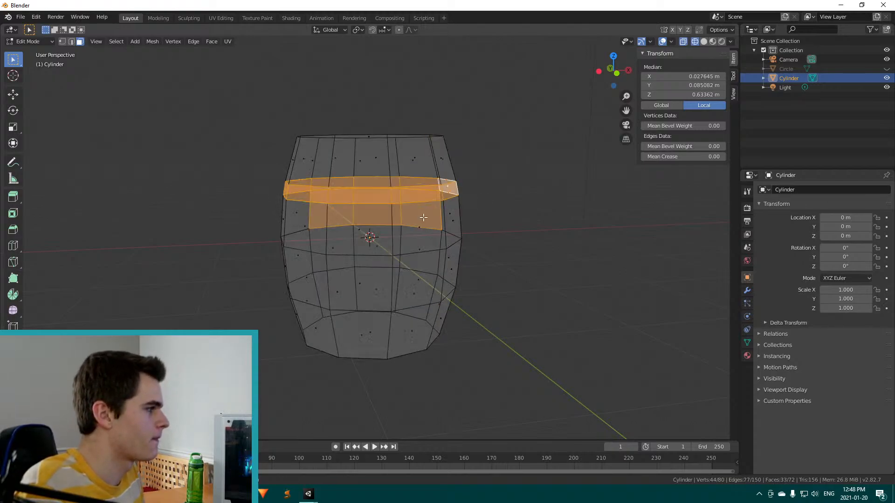
key(alt+a)
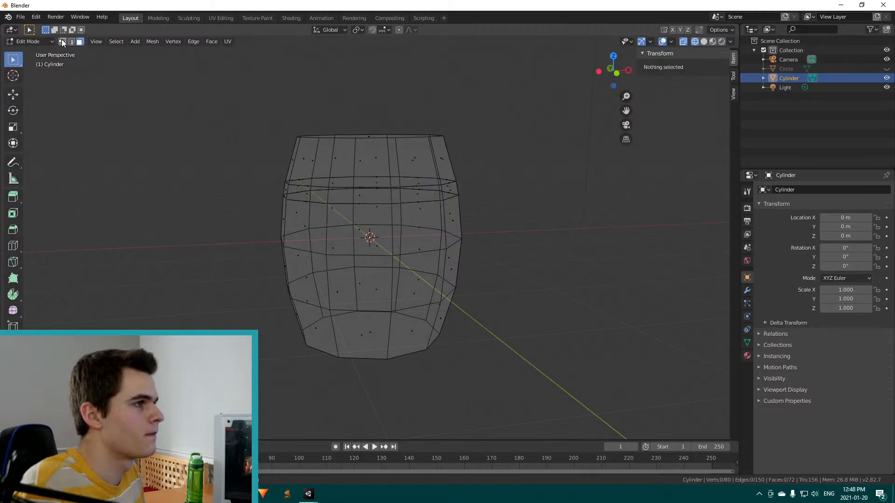
drag(232, 160, 475, 216)
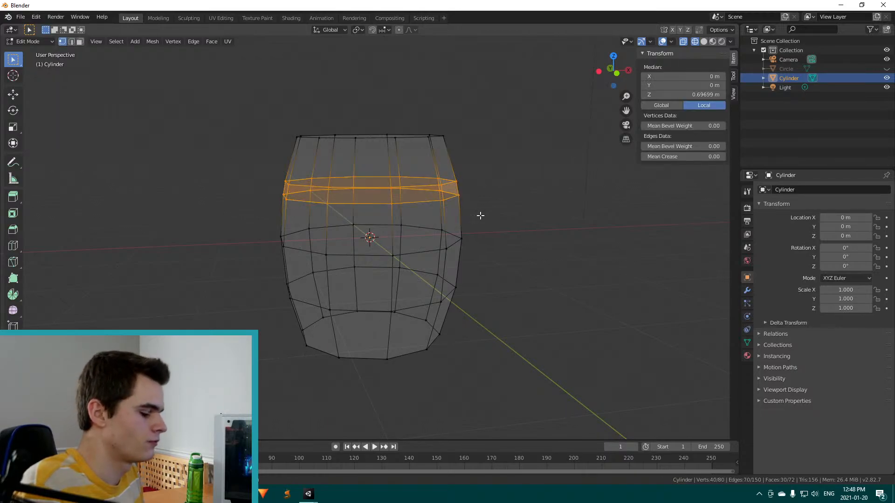
key(3)
middle_drag(484, 218, 453, 220)
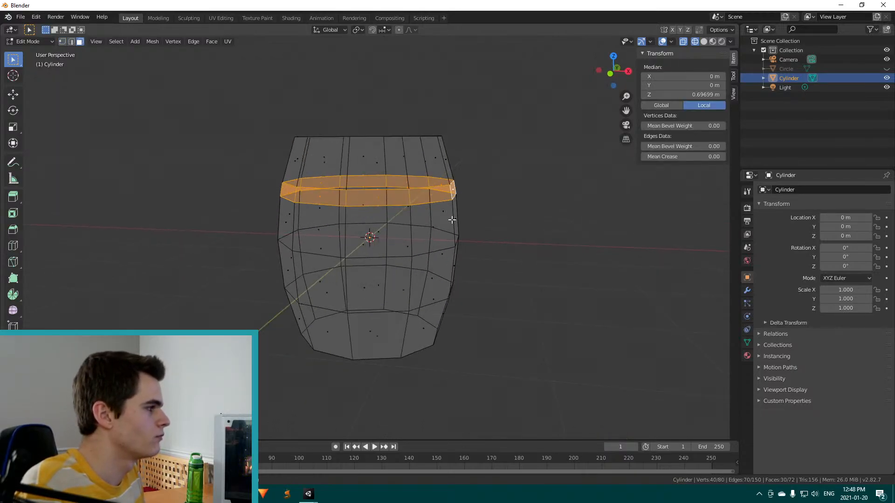
key(g)
right_click(414, 210)
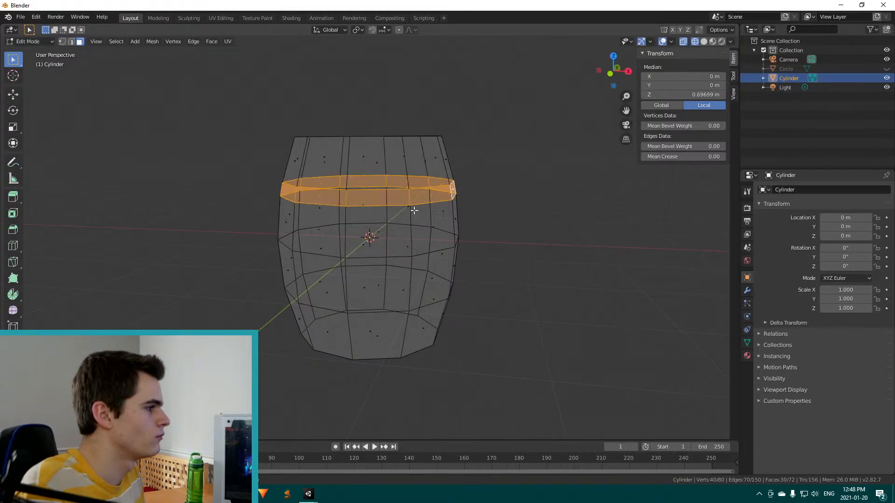
Return to solid shading, move one front face of the upper band about 0.75 m away, and undo the move
click(367, 200)
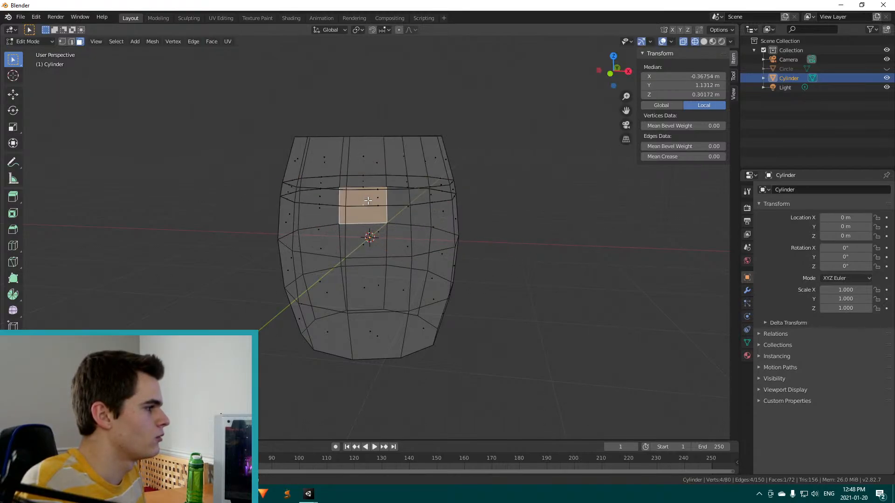
key(shift+z)
click(397, 200)
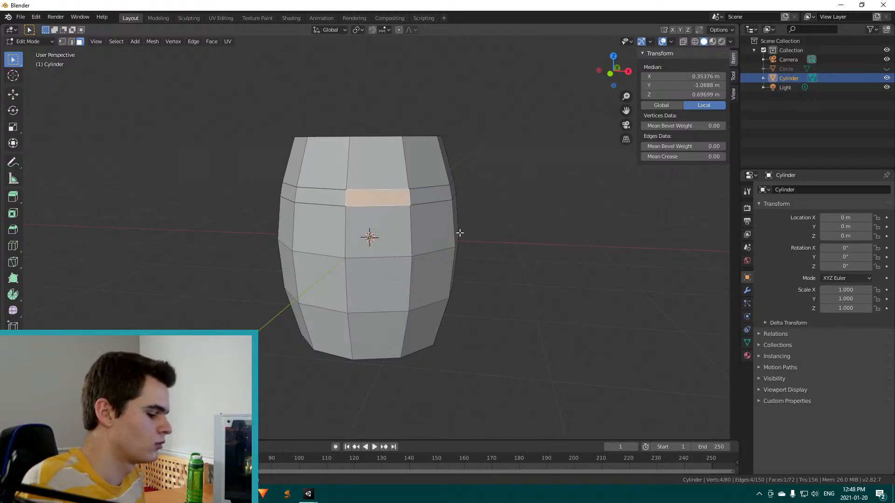
key(g)
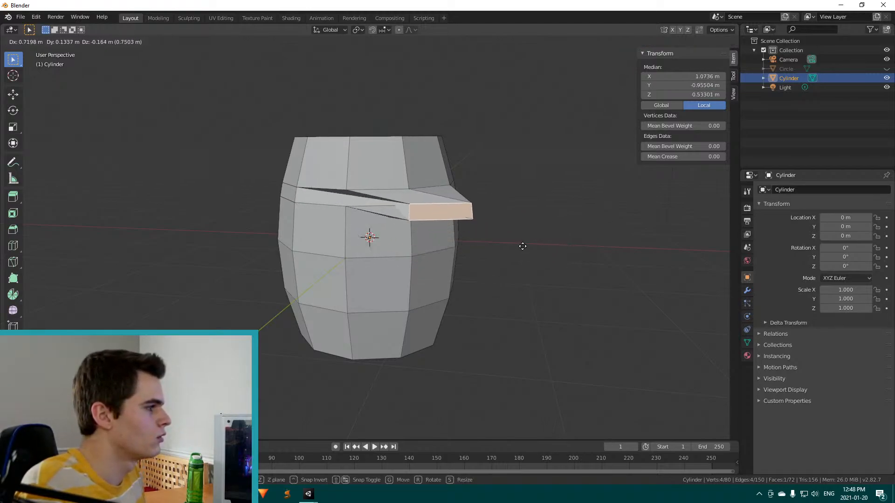
click(523, 246)
key(w)
middle_drag(335, 226, 339, 216)
key(ctrl+z)
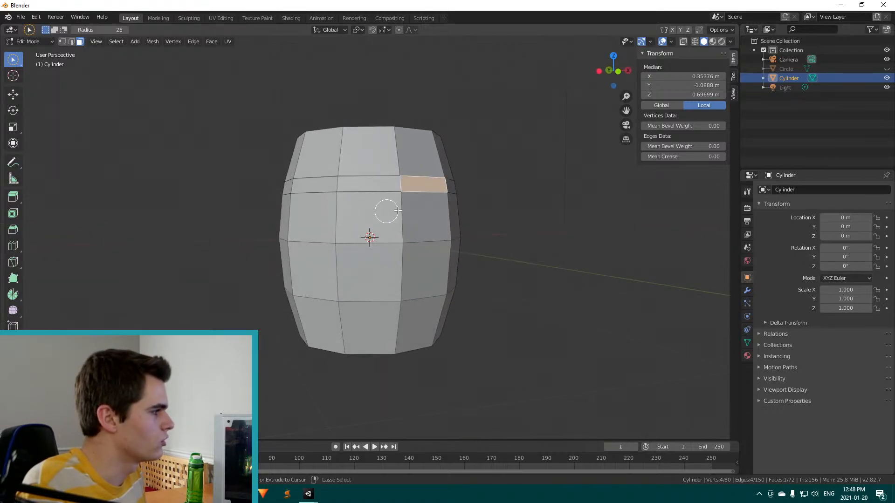
Return to vertex selection with the upper band selected, and clear the selection
alt+click(435, 209)
key(1)
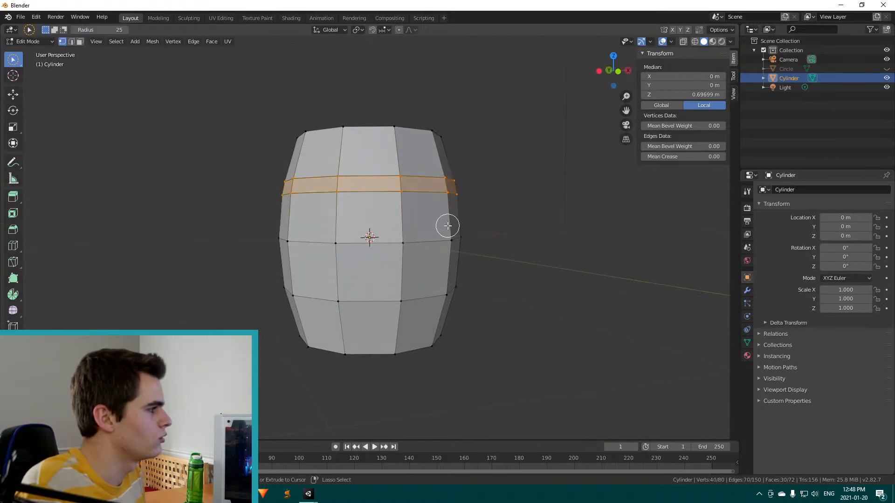
right_click(469, 187)
key(alt+a)
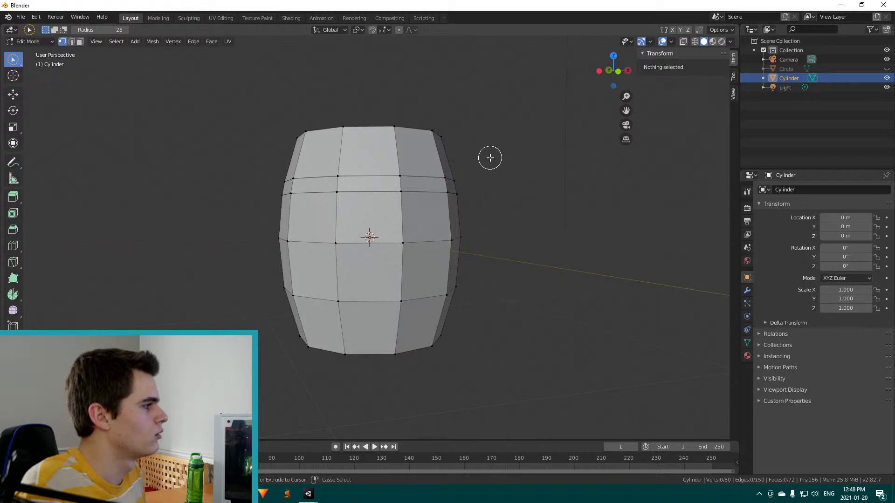
Undo the face-selection attempts and the upper band's extrusion, going back to the bevelled upper edge loop with its band selected
key(3)
key(ctrl+z)
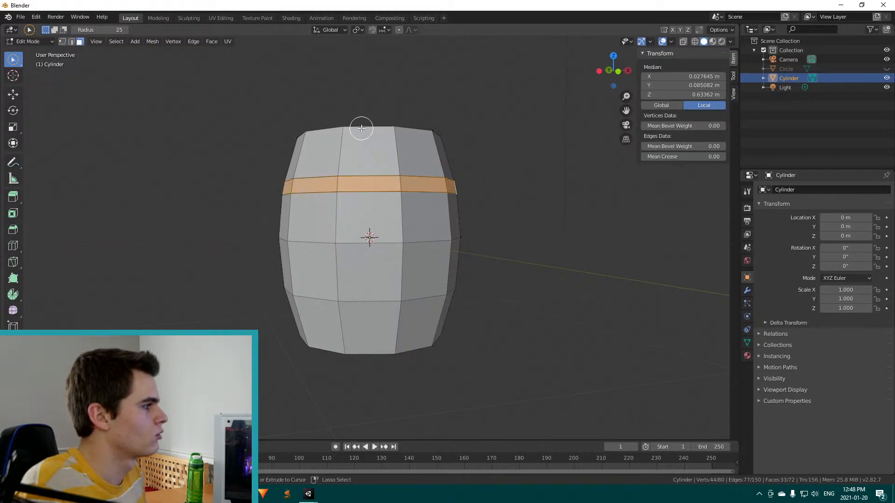
key(ctrl+z)
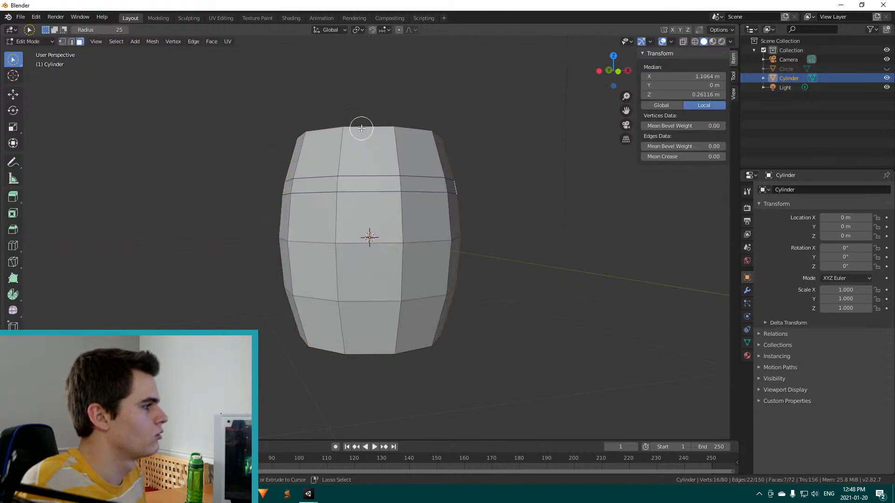
key(ctrl+z)
key(ctrl+z)
key(ctrl+z)
key(ctrl+z)
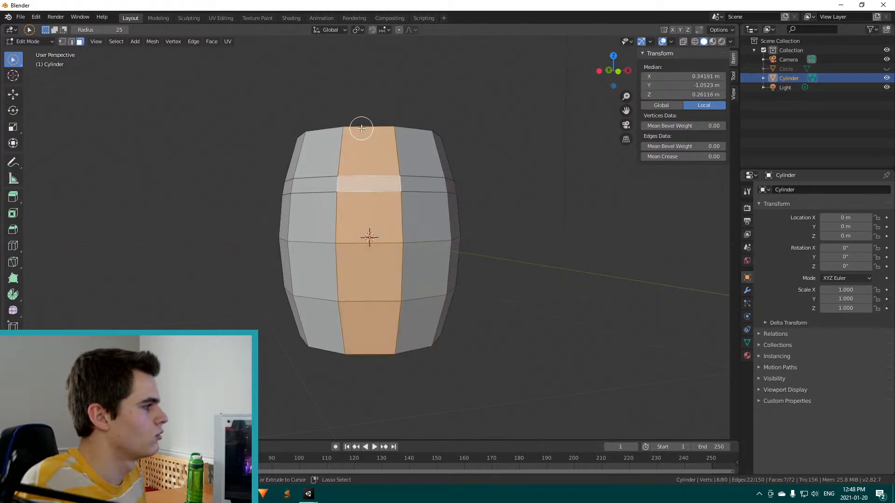
key(ctrl+z)
key(ctrl+z)
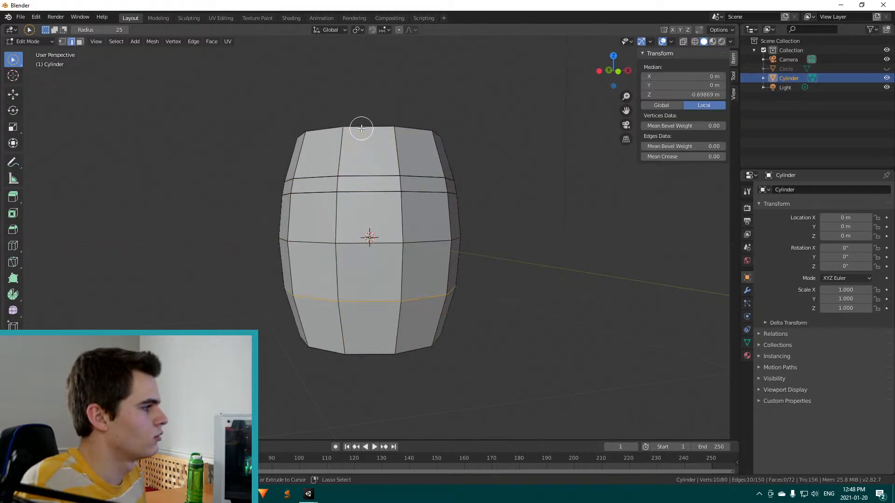
key(ctrl+z)
key(ctrl+z)
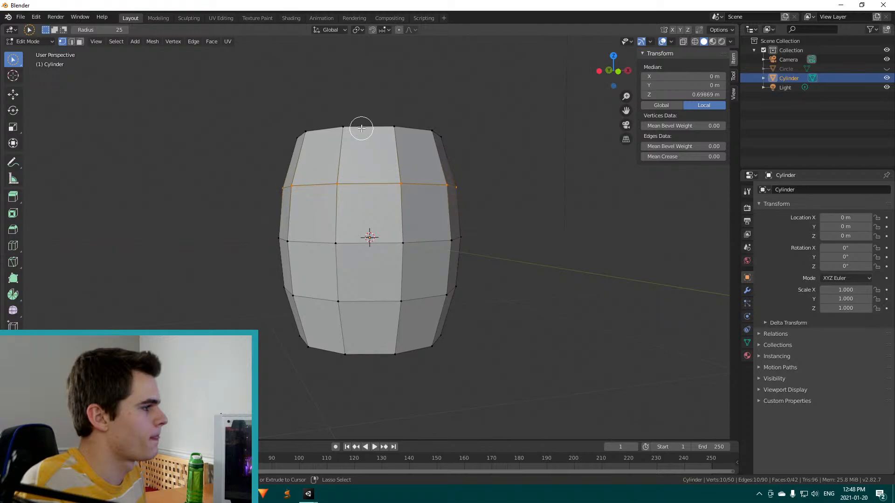
key(ctrl+shift+z)
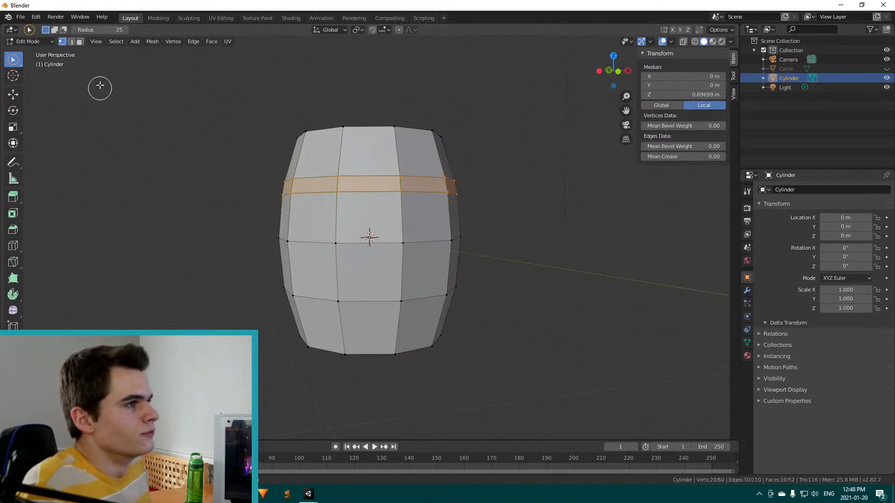
Check the barrel's surface in Object Mode and return to Edit Mode
key(Tab)
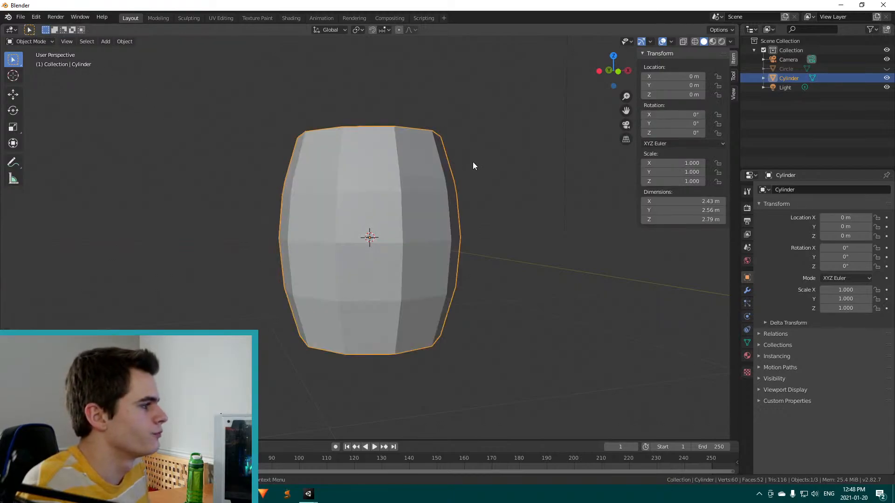
middle_drag(473, 162, 429, 172)
key(Tab)
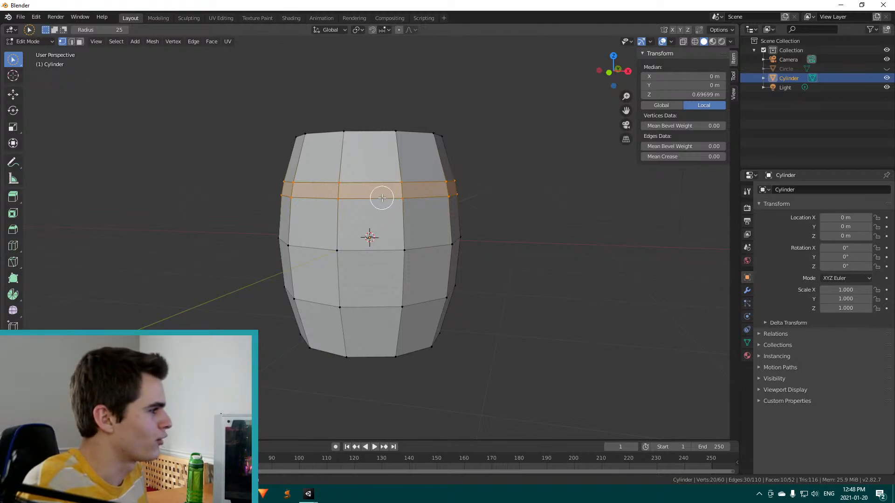
Try to raise the upper band by extruding its selected faces in place and scaling them outward by about 1.09, excluding the Z axis
key(alt+a)
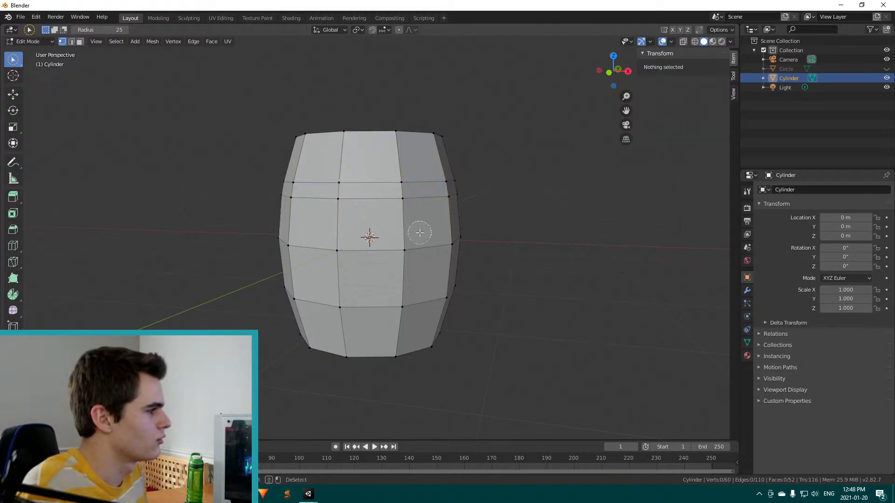
alt+click(421, 194)
key(e)
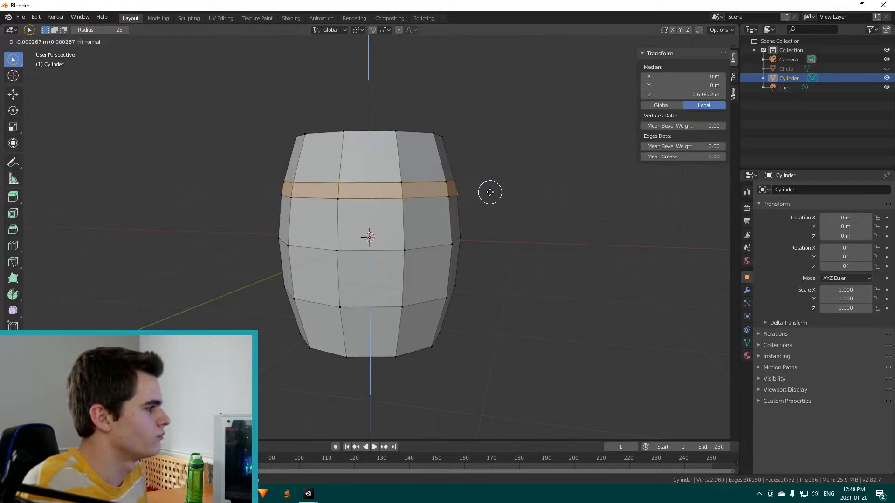
click(500, 184)
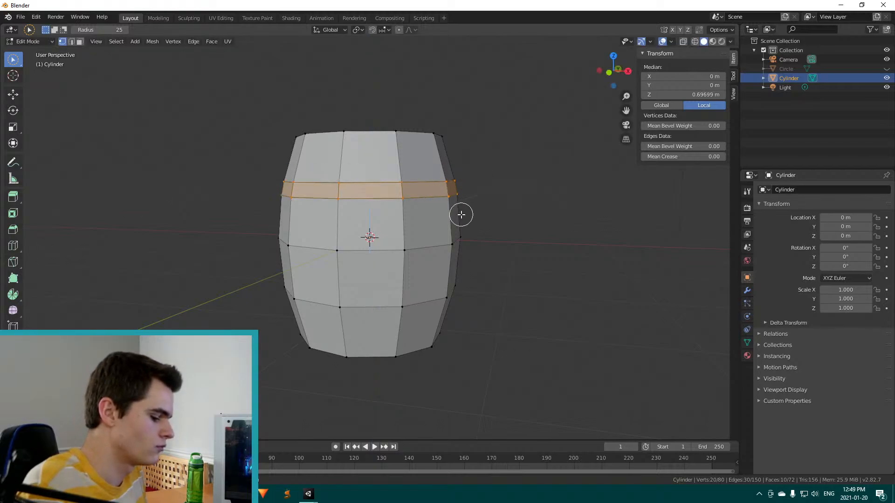
key(s)
key(shift+z)
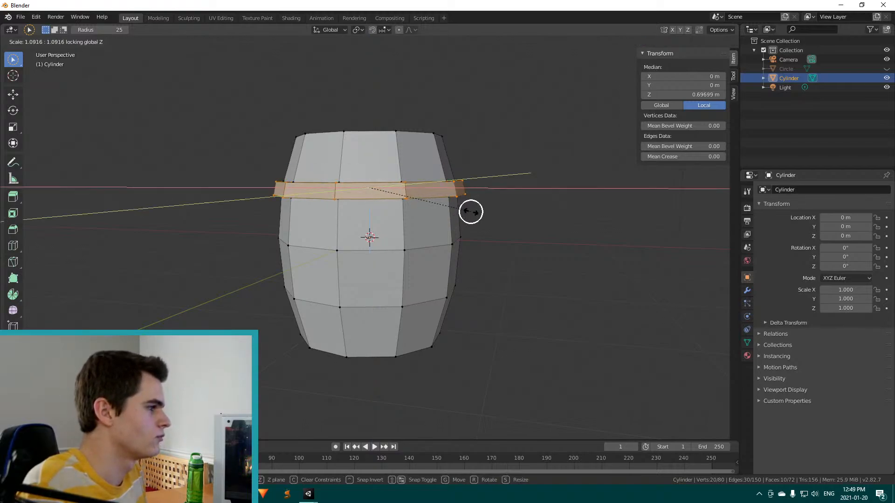
click(472, 211)
Examine the raised band from several sides of the barrel and look through the available selection commands
middle_drag(480, 208, 476, 244)
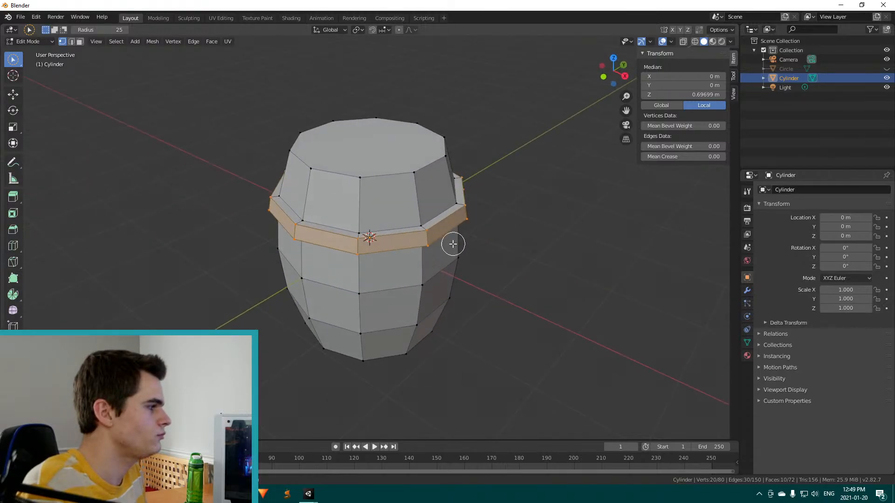
scroll(453, 244, up, 8)
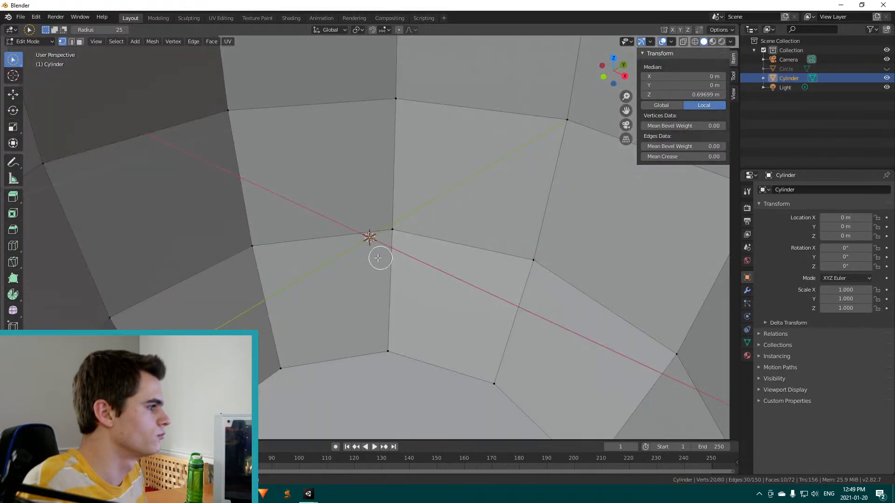
middle_drag(378, 258, 509, 219)
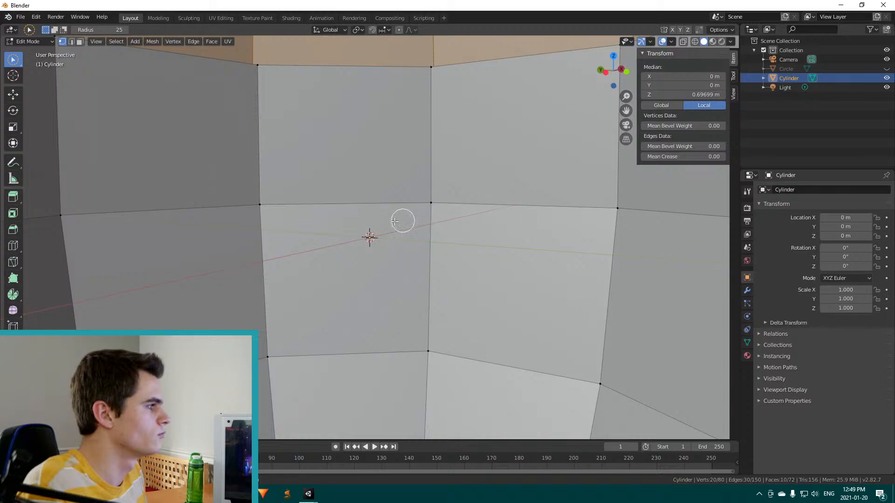
middle_drag(395, 221, 317, 200)
scroll(321, 183, down, 6)
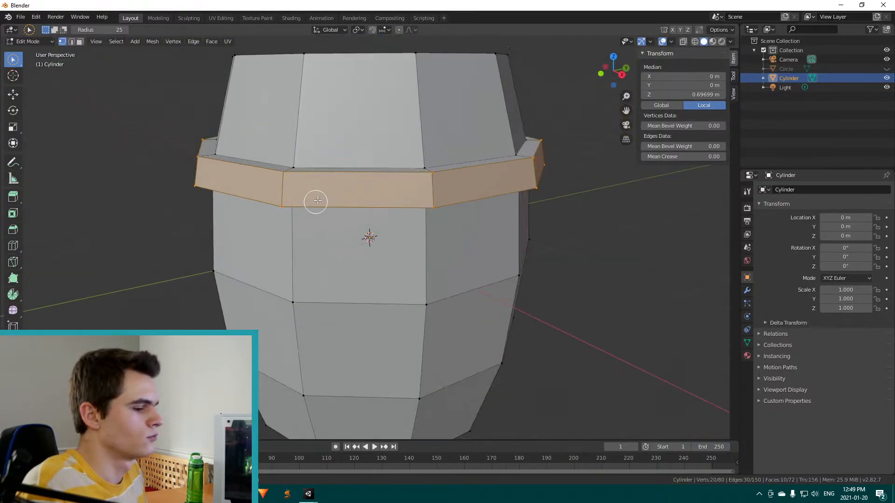
middle_drag(429, 191, 407, 195)
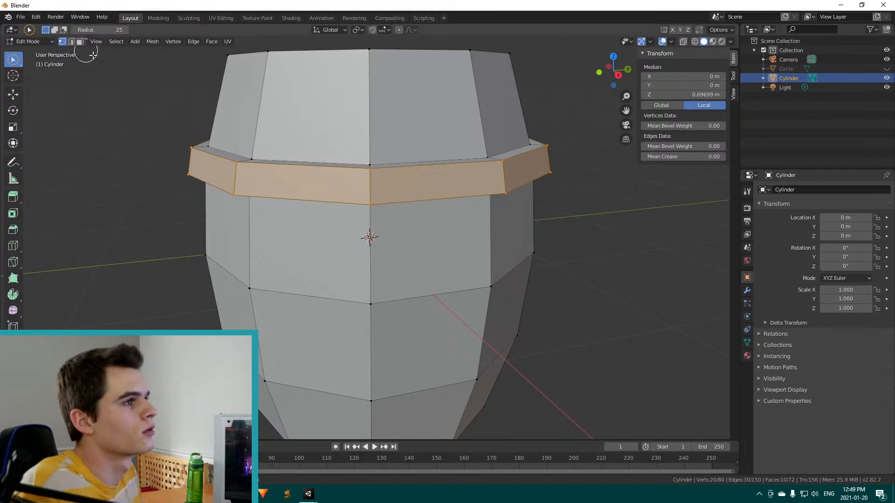
click(116, 42)
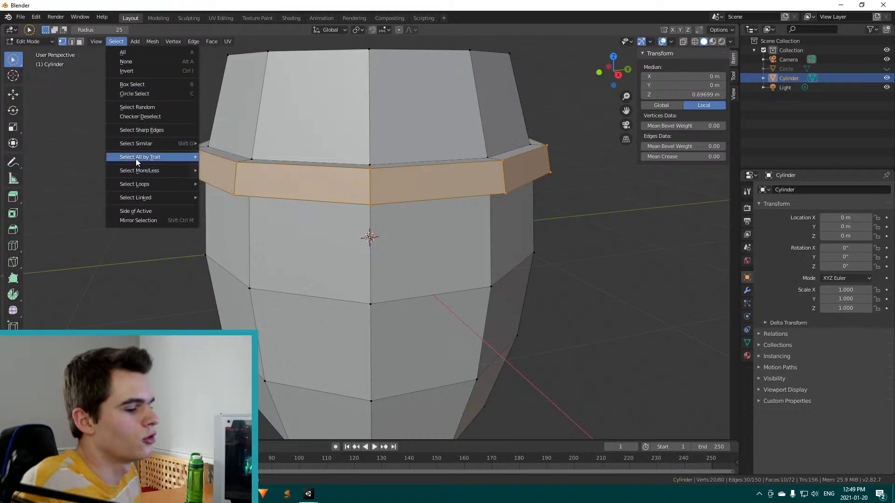
mouse_move(146, 143)
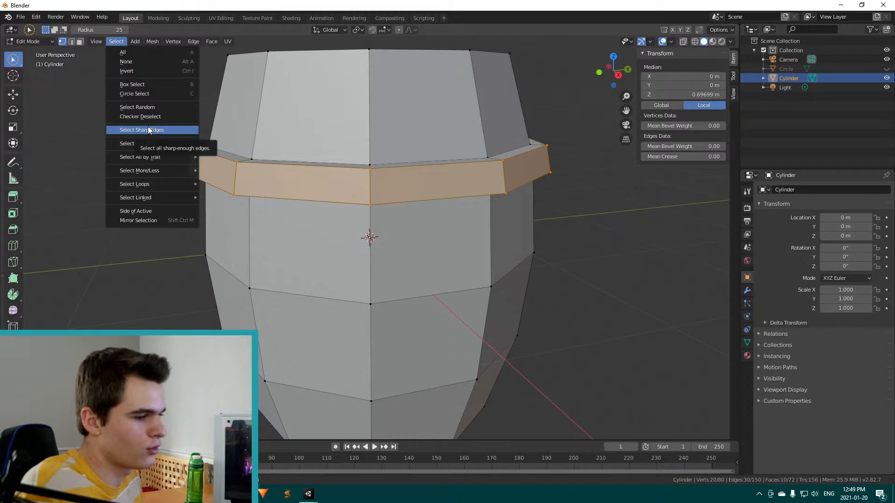
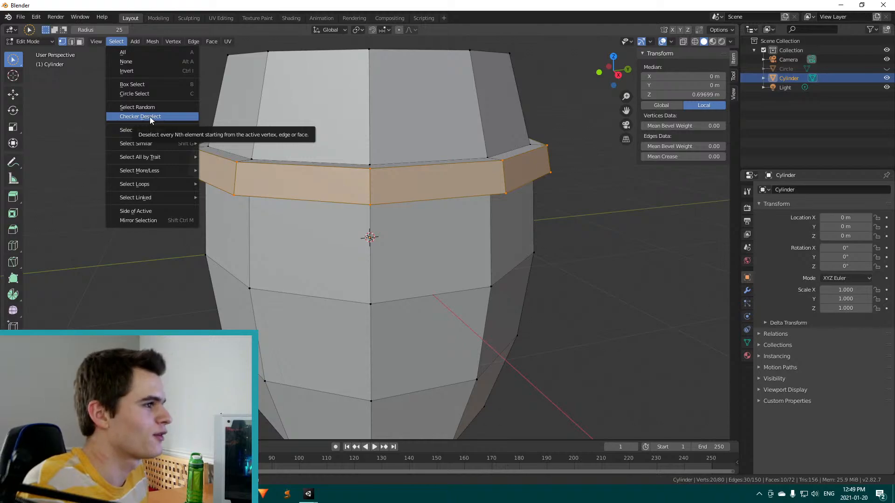
click(205, 97)
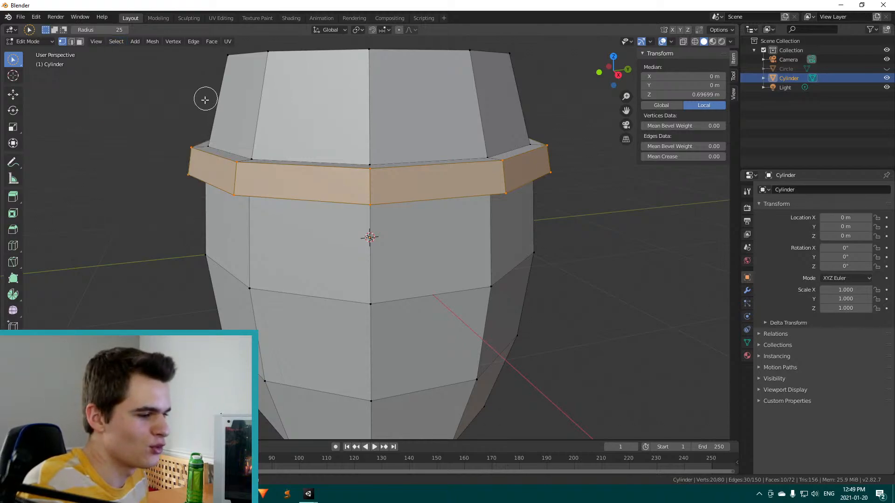
middle_drag(290, 198, 226, 190)
middle_drag(466, 134, 398, 152)
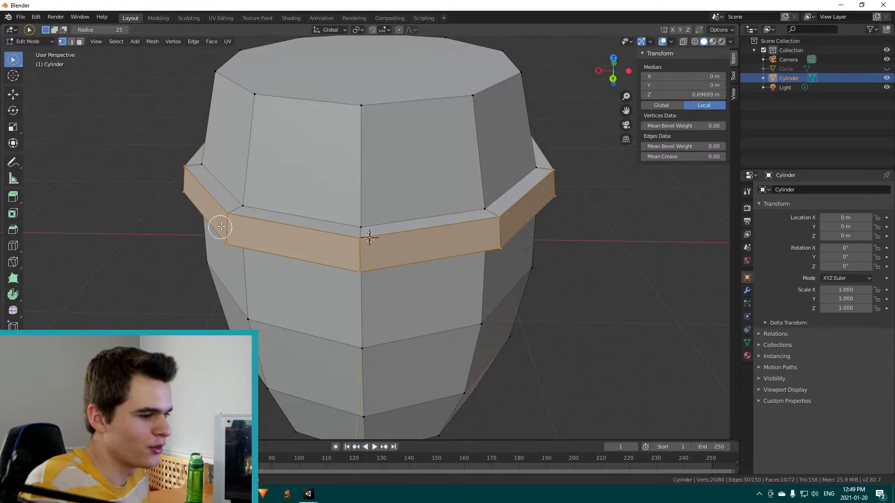
middle_drag(220, 226, 250, 212)
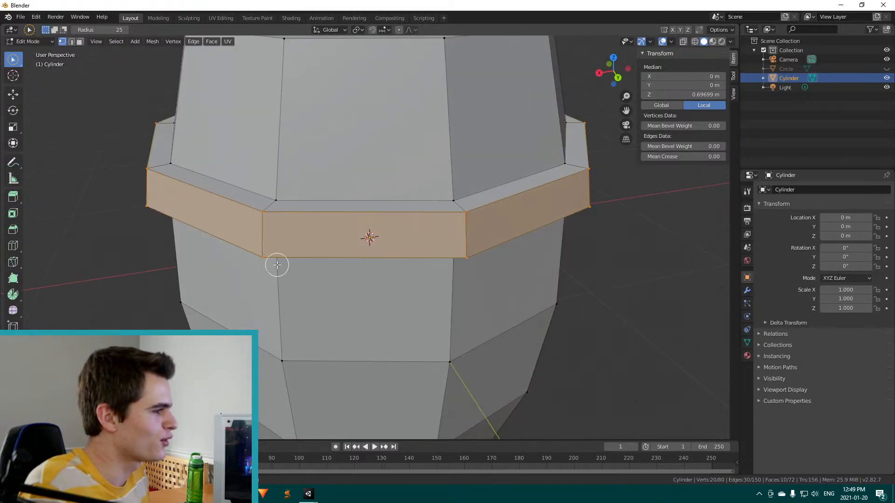
middle_drag(276, 262, 379, 202)
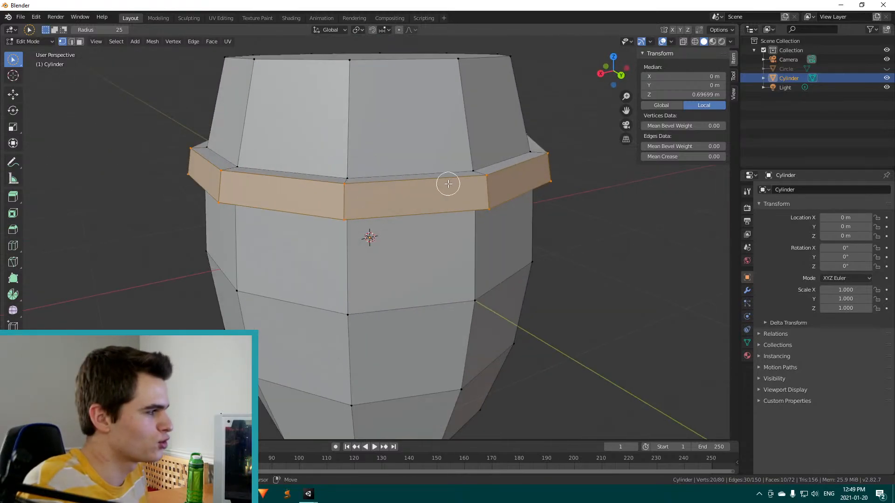
middle_drag(447, 182, 313, 195)
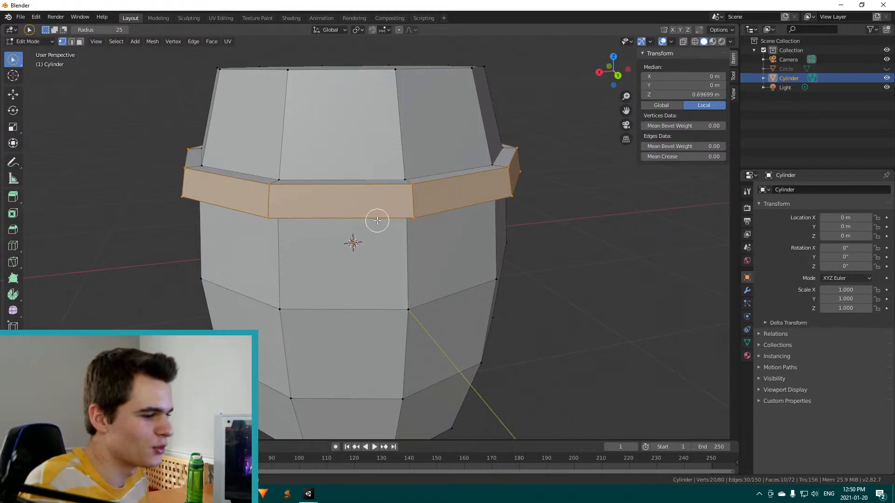
Scale the raised band inward to about 0.95 without affecting Z, and check its thickness around the barrel
middle_drag(478, 193, 389, 216)
key(s)
key(shift+z)
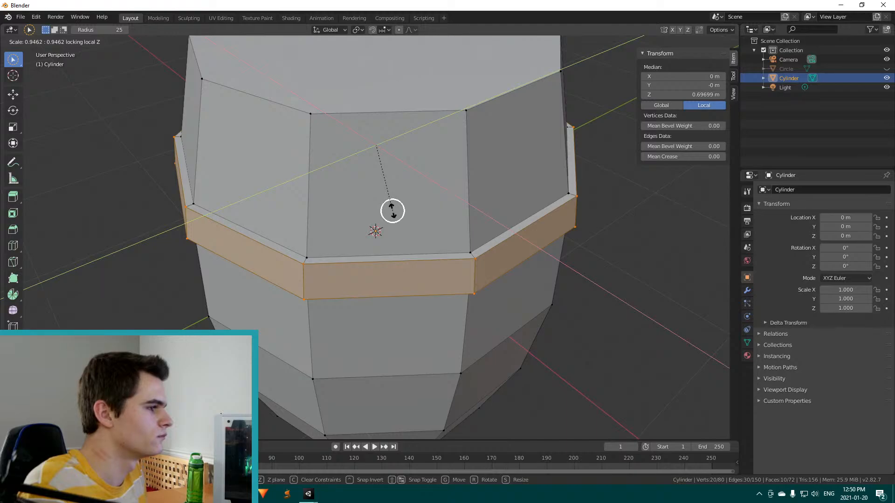
click(392, 212)
middle_drag(392, 213, 309, 270)
middle_drag(457, 253, 363, 250)
scroll(379, 229, down, 2)
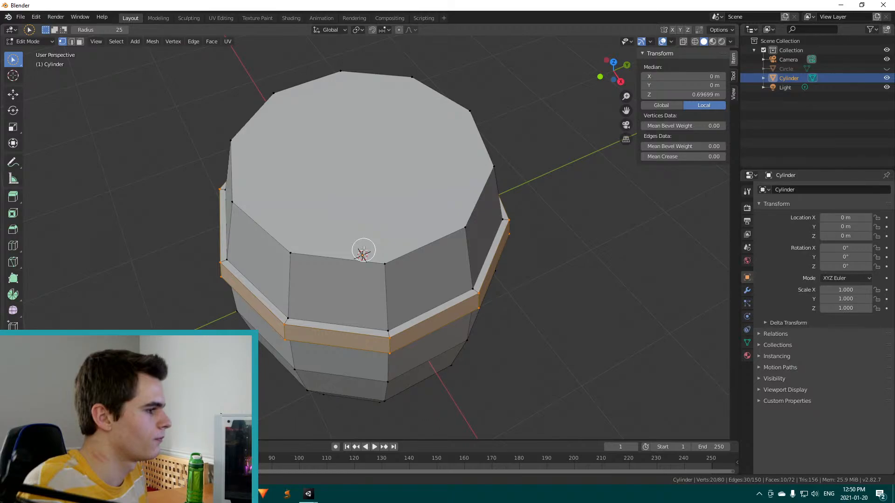
Undo the raised band's scaling and extrusion, and clear the selection
middle_drag(363, 252, 398, 215)
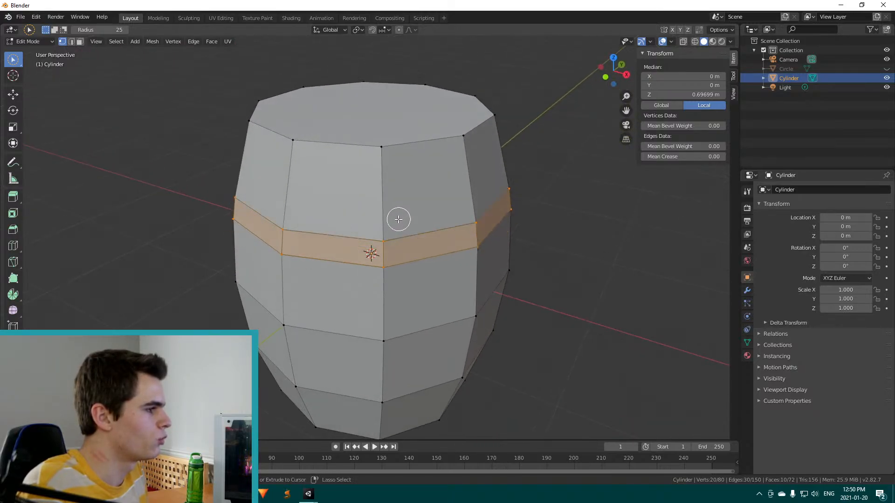
middle_drag(250, 265, 276, 258)
key(alt+a)
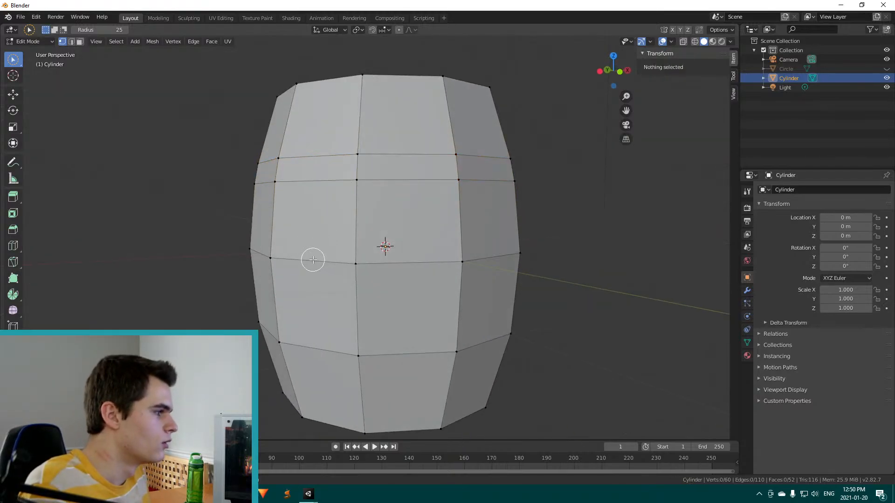
Bevel the barrel's middle horizontal edge loop with an offset of 0.084 m, and clear the selection
alt+click(313, 259)
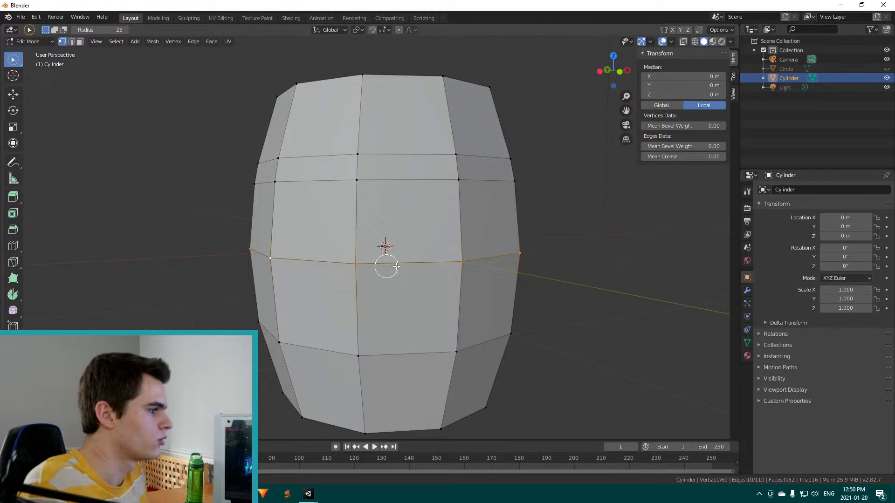
key(ctrl+b)
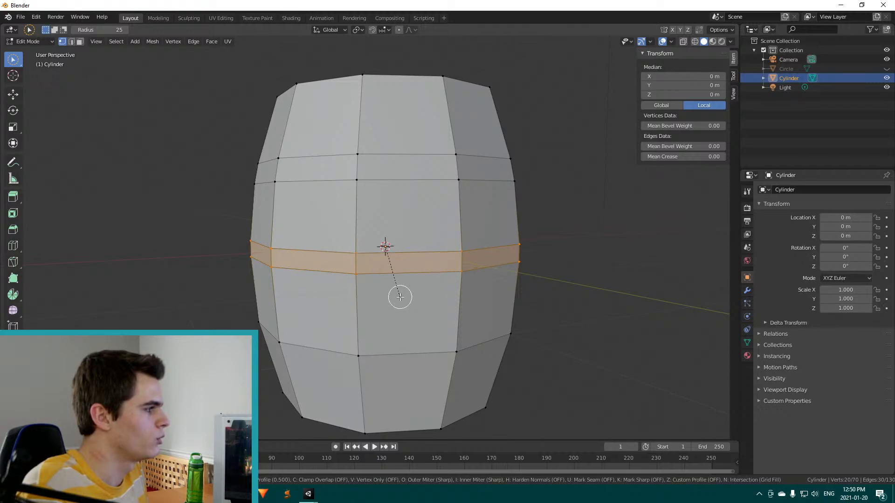
click(401, 297)
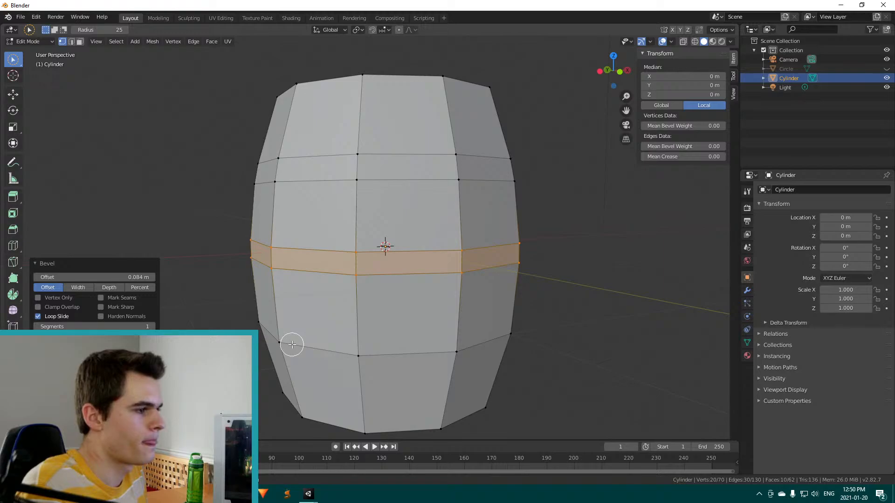
click(139, 277)
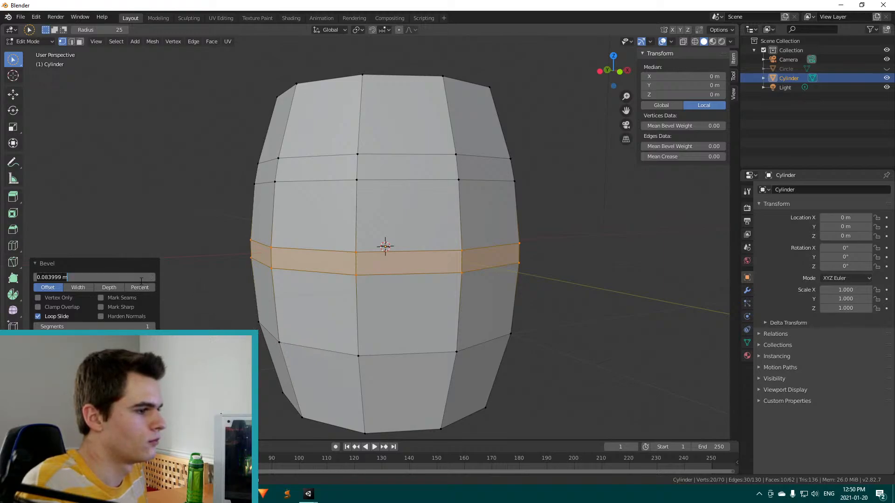
text(0.084)
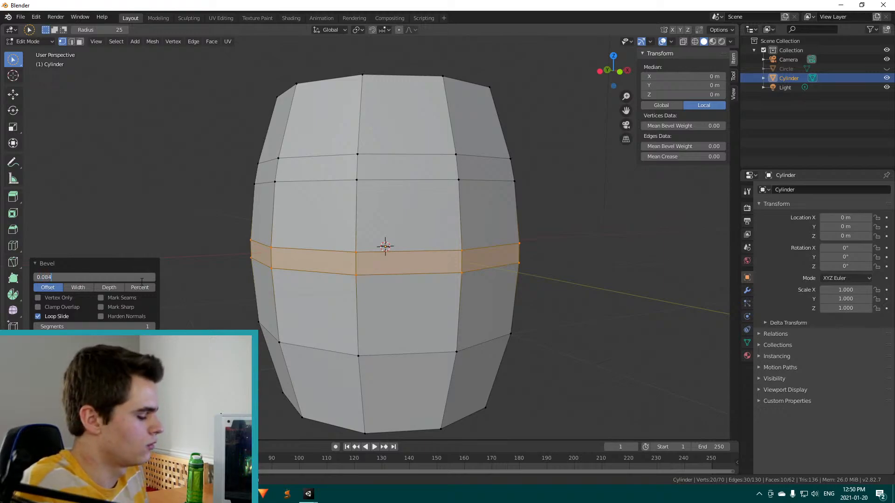
key(Return)
click(203, 176)
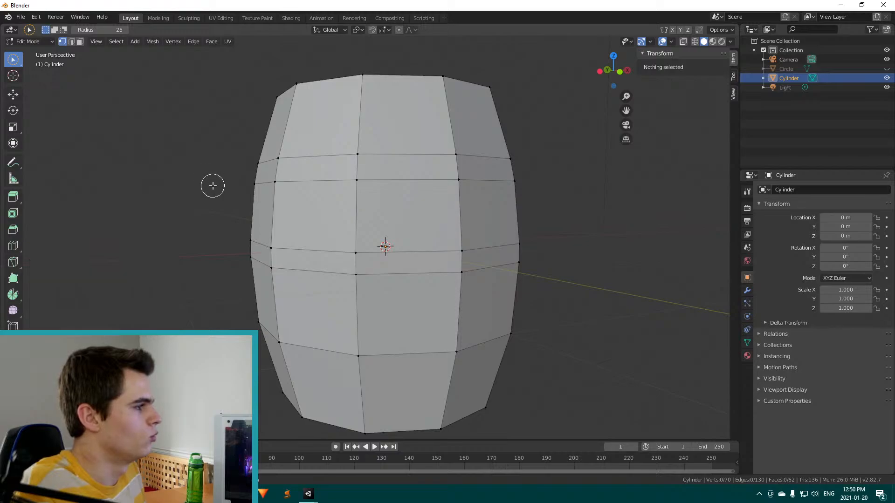
Try selecting the barrel's lower horizontal edge loop together with the vertical edge loops crossing it
middle_drag(212, 186, 178, 163)
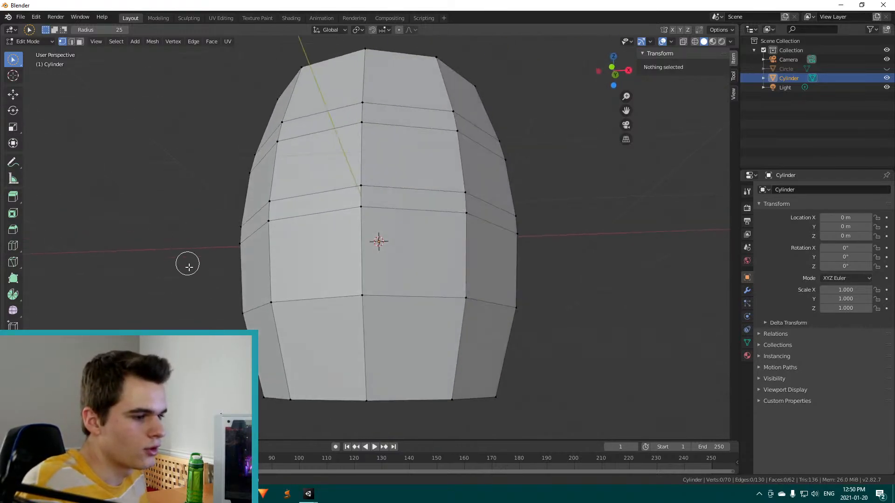
alt+click(314, 298)
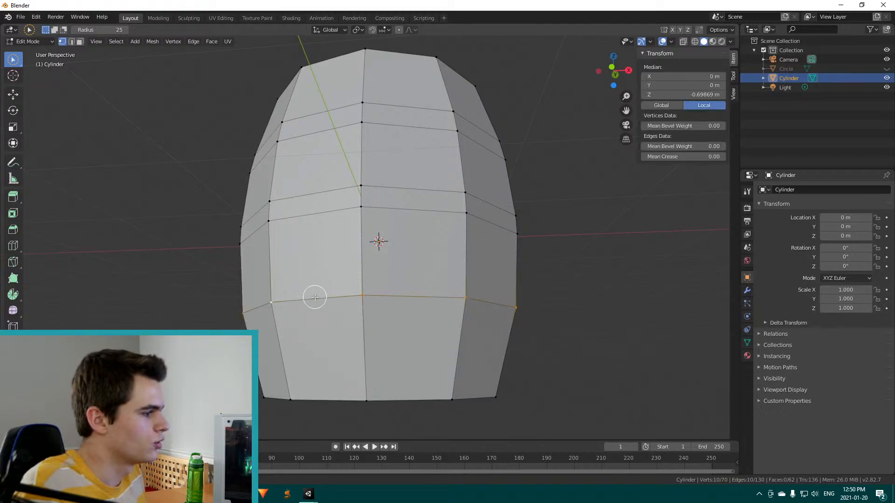
alt+shift+click(361, 285)
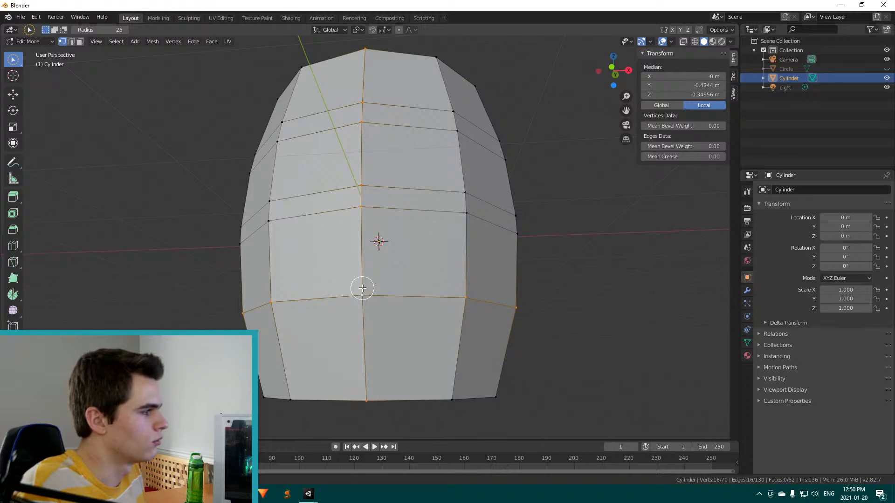
alt+shift+click(359, 293)
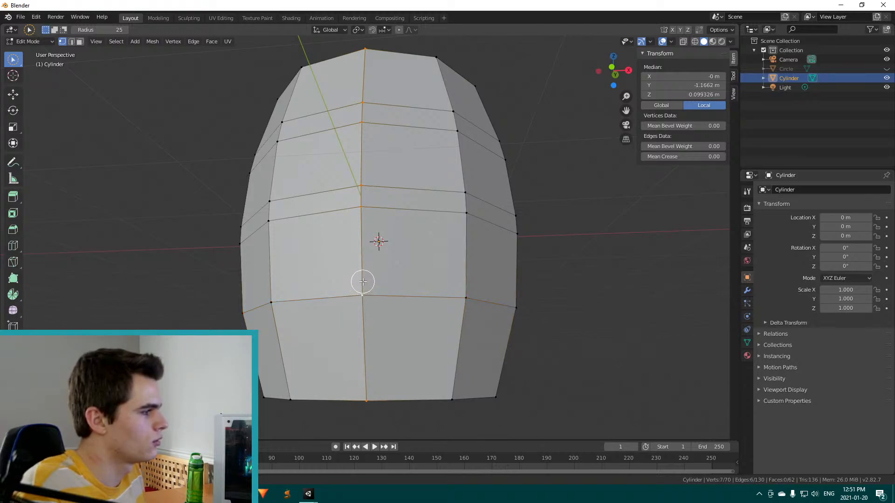
alt+click(359, 295)
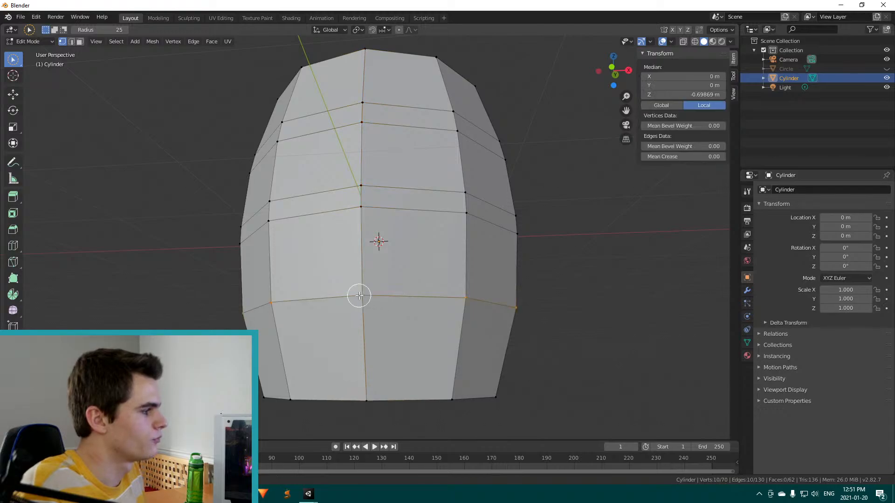
alt+click(362, 254)
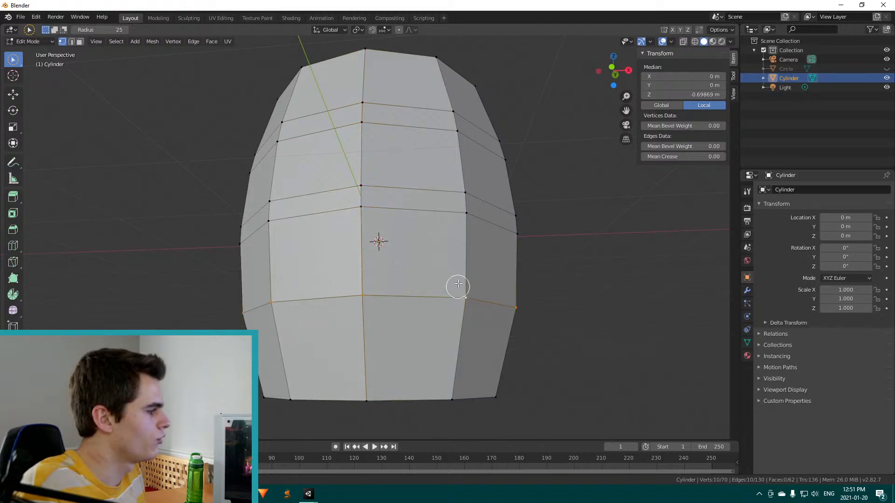
alt+click(462, 217)
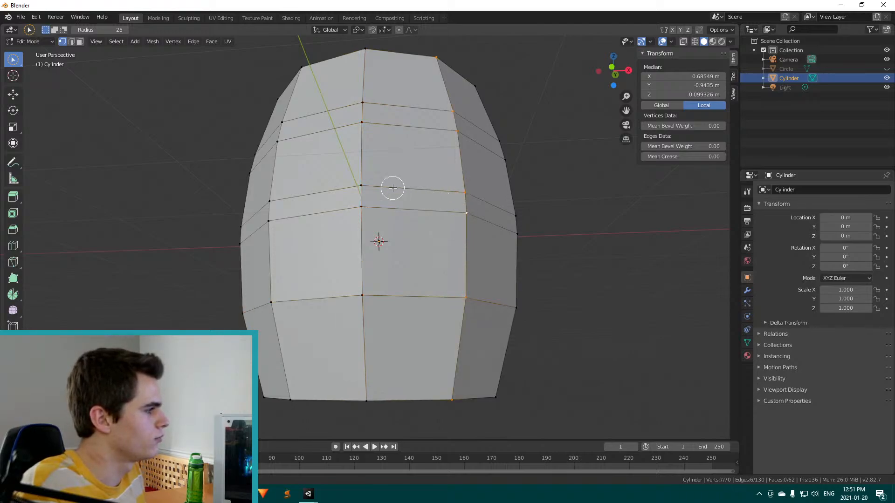
Select the upper edge loop of the barrel's middle band and examine its position from several sides
alt+click(380, 187)
middle_drag(289, 260, 278, 264)
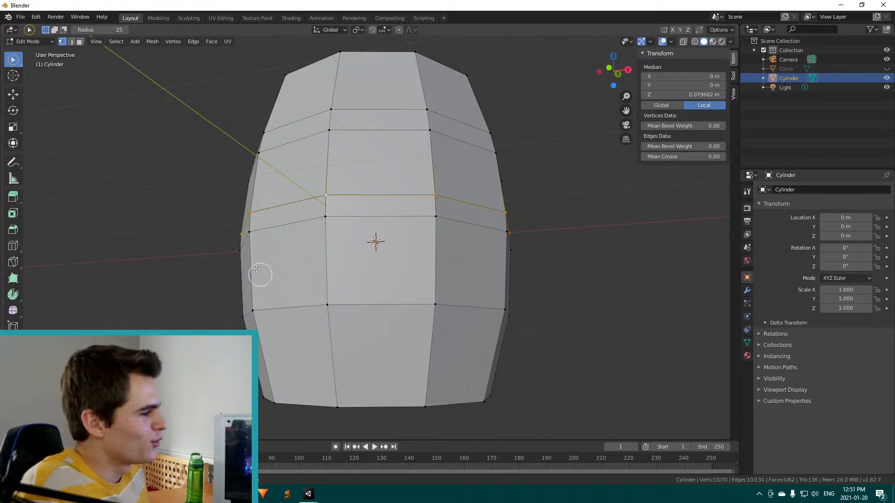
middle_drag(261, 262, 427, 244)
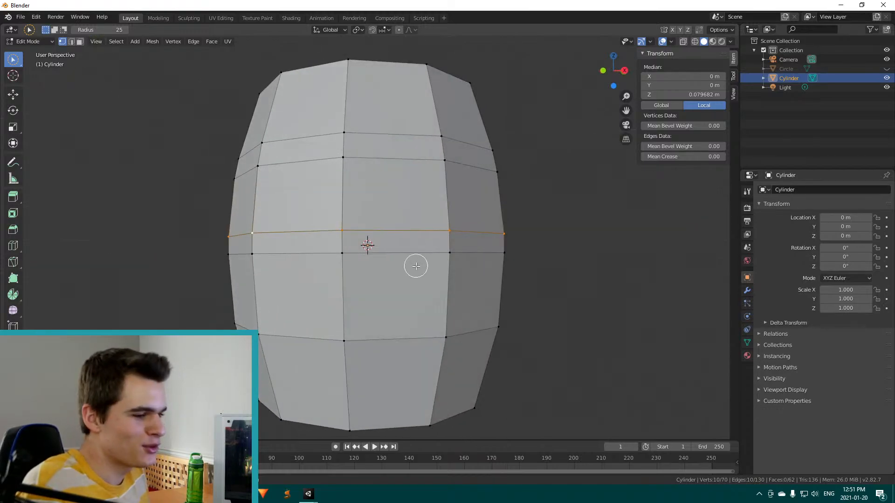
middle_drag(478, 262, 274, 307)
scroll(446, 248, down, 3)
scroll(273, 307, up, 2)
middle_drag(209, 319, 219, 284)
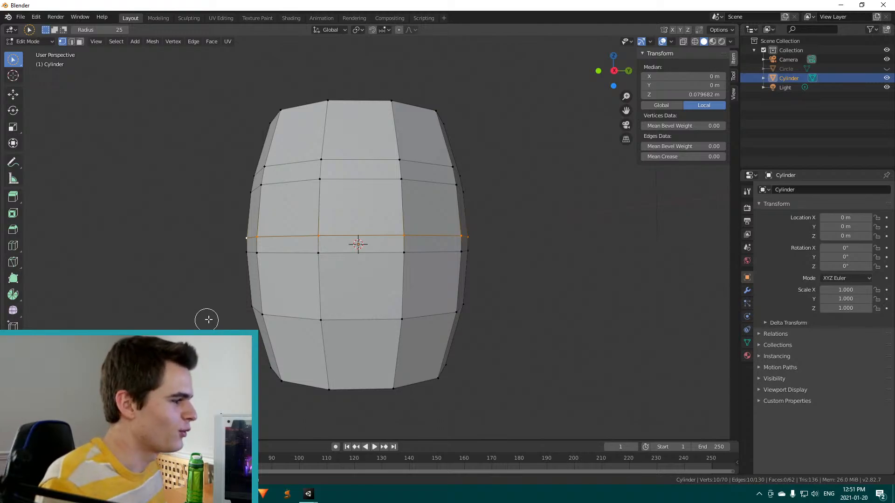
Bevel the barrel's lower horizontal edge loop into a band with an offset of 0.07968 m
alt+click(259, 309)
alt+click(300, 318)
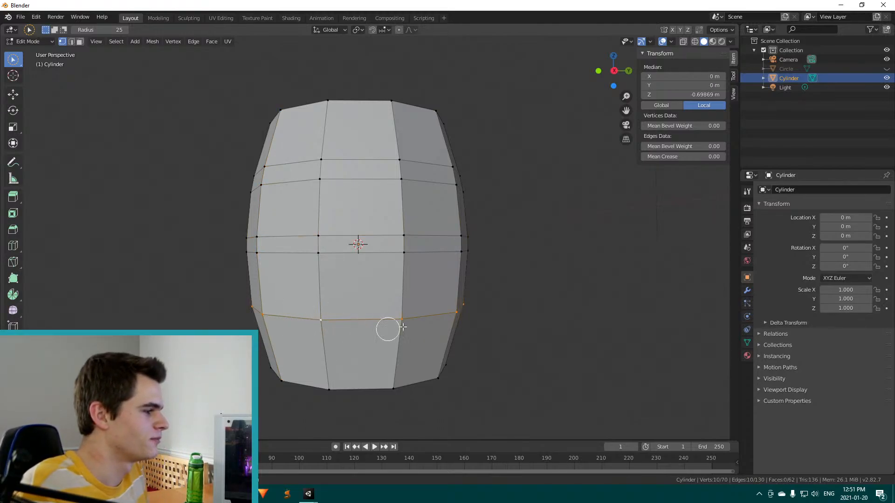
key(ctrl+b)
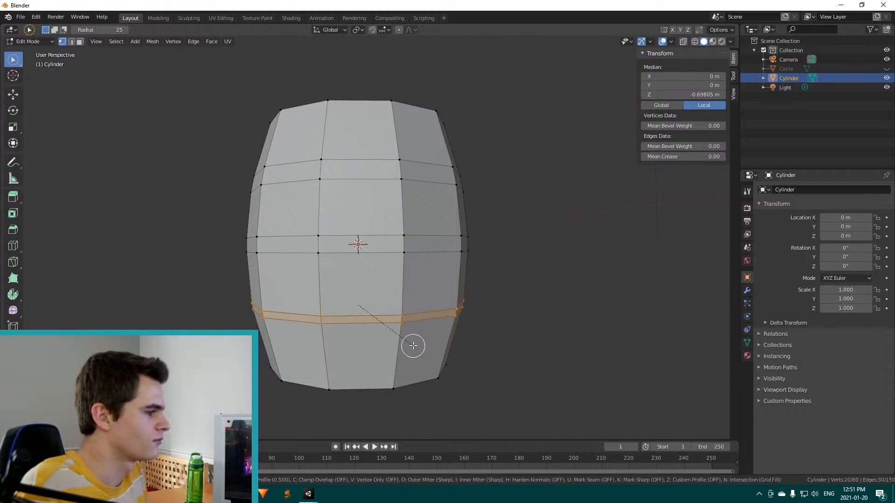
click(409, 347)
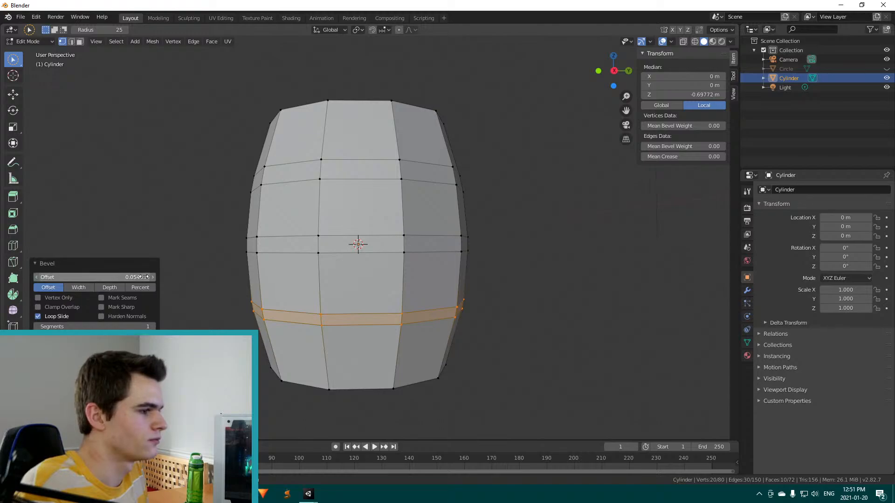
click(144, 277)
text(0.0)
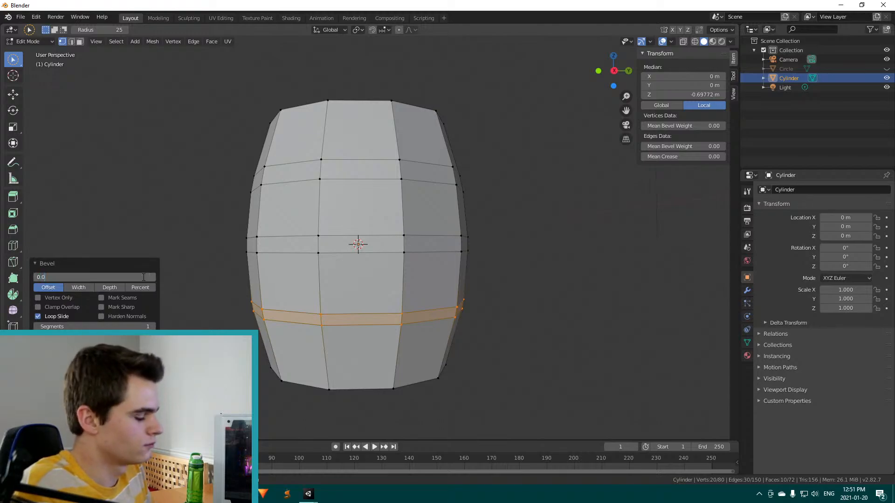
text(7968)
key(Return)
Check a single vertex on the middle band's edge and examine the three bands from several sides of the barrel
key(c)
click(247, 239)
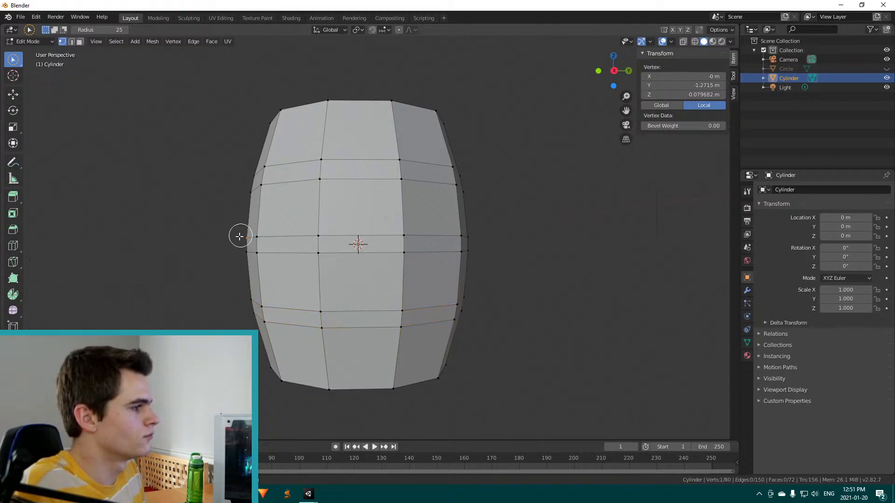
middle_drag(206, 196, 236, 189)
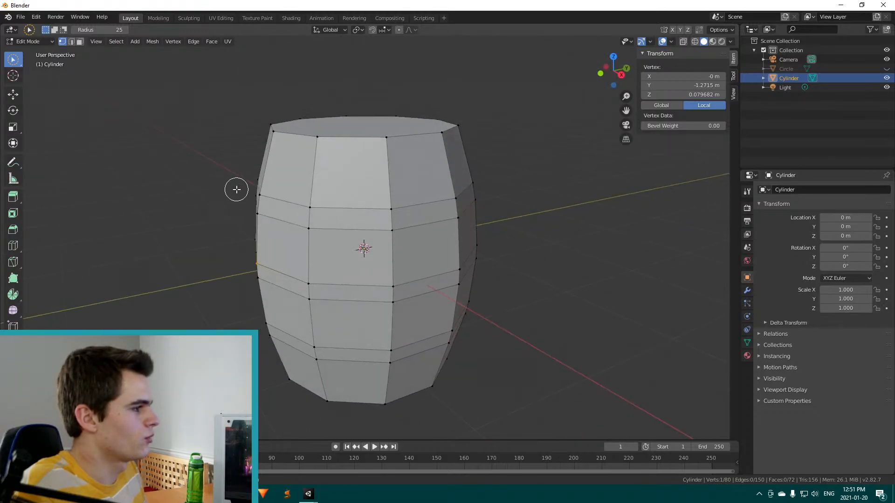
middle_drag(324, 220, 300, 206)
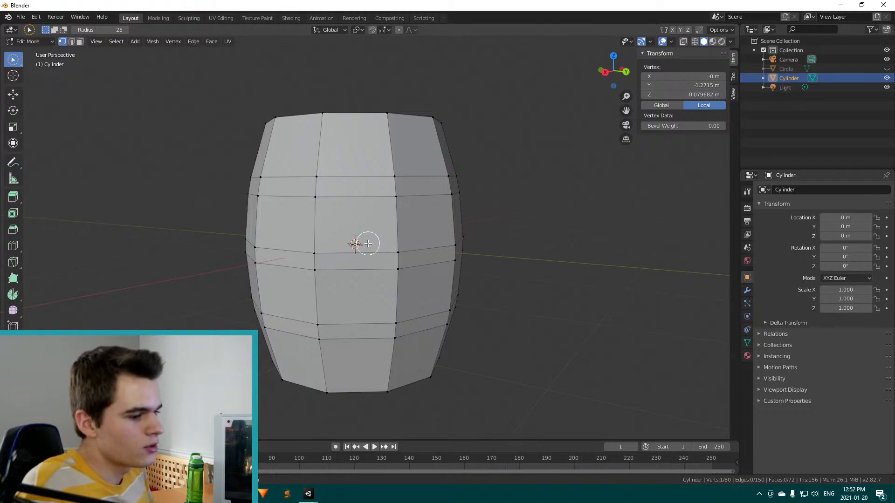
middle_drag(415, 208, 368, 222)
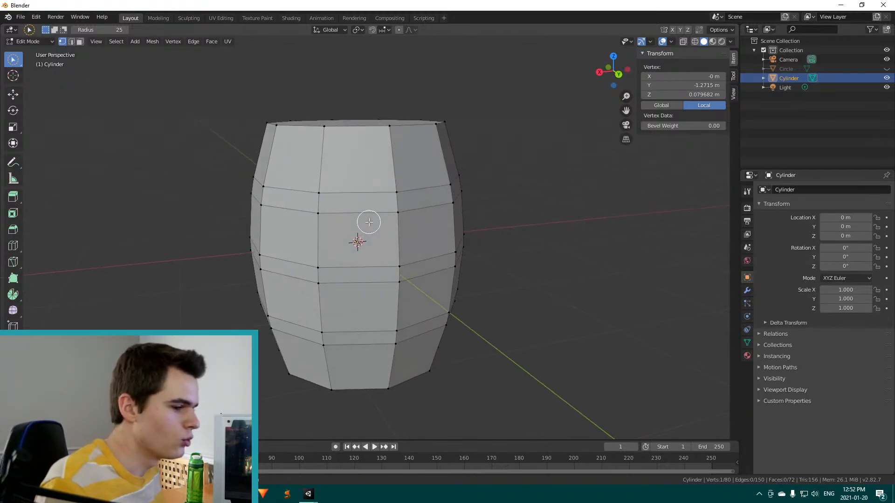
mouse_move(413, 195)
middle_down()
mouse_move(352, 200)
mouse_move(370, 164)
mouse_move(457, 170)
mouse_move(445, 182)
mouse_move(398, 190)
middle_up()
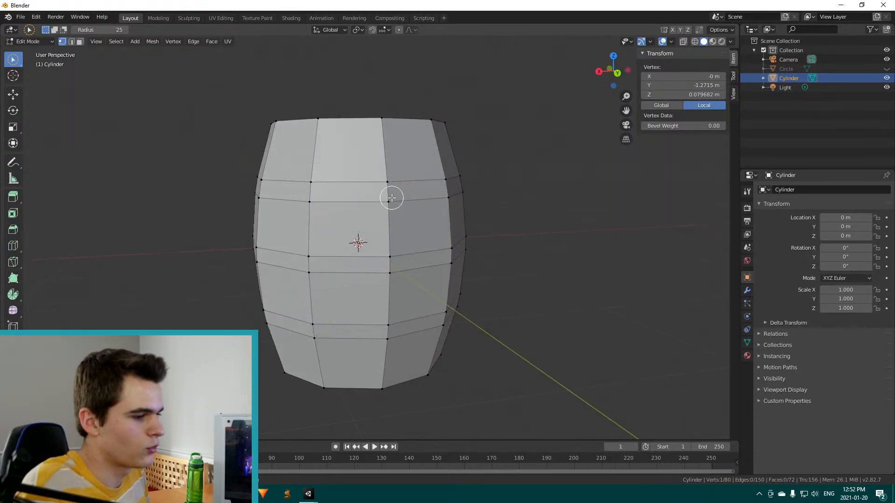
middle_drag(275, 209, 311, 231)
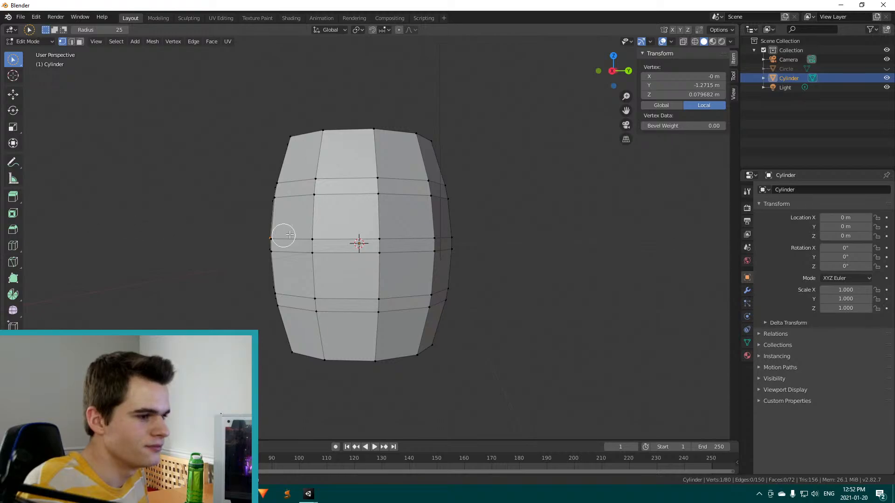
middle_drag(295, 253, 278, 254)
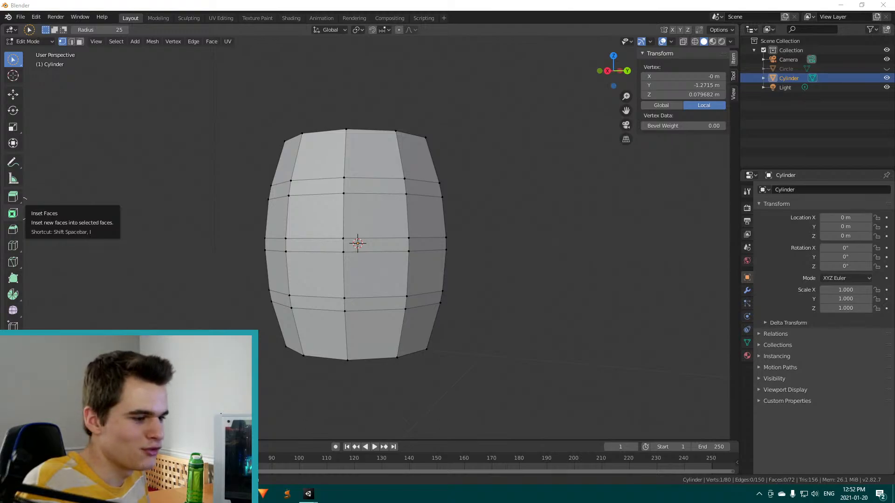
middle_drag(481, 261, 413, 246)
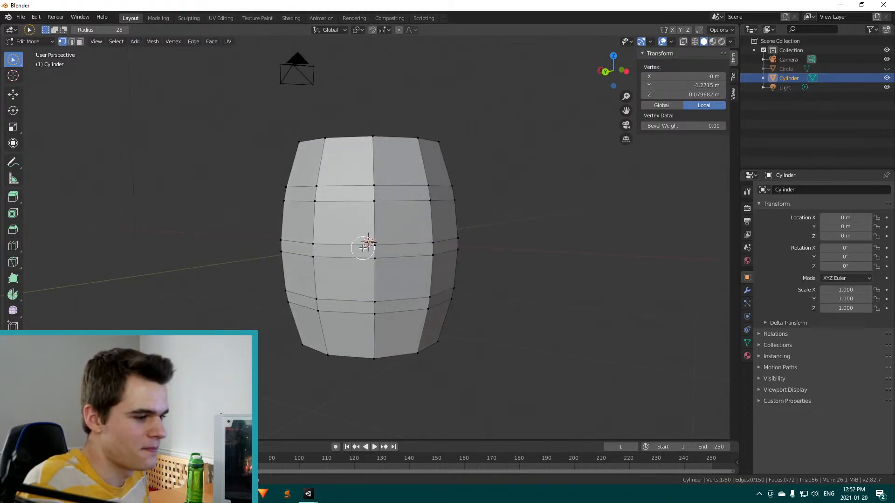
Switch to face selection and try to select the face loop of the barrel's middle band
alt+click(351, 252)
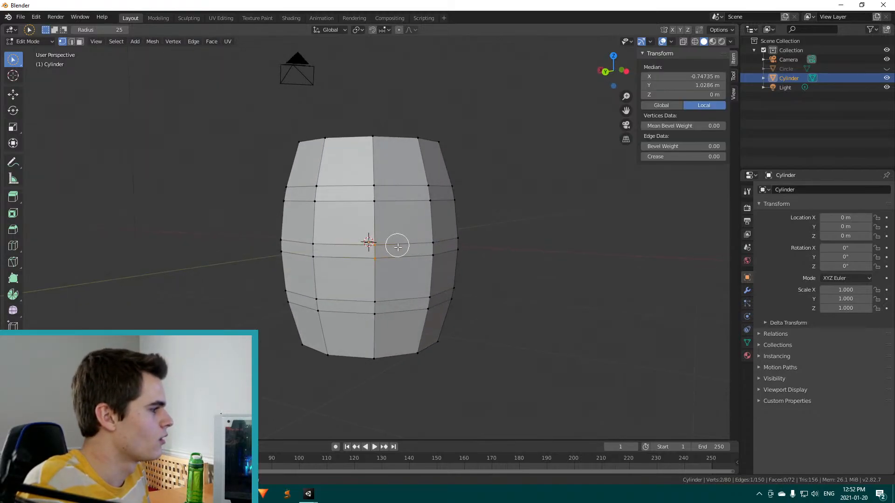
key(3)
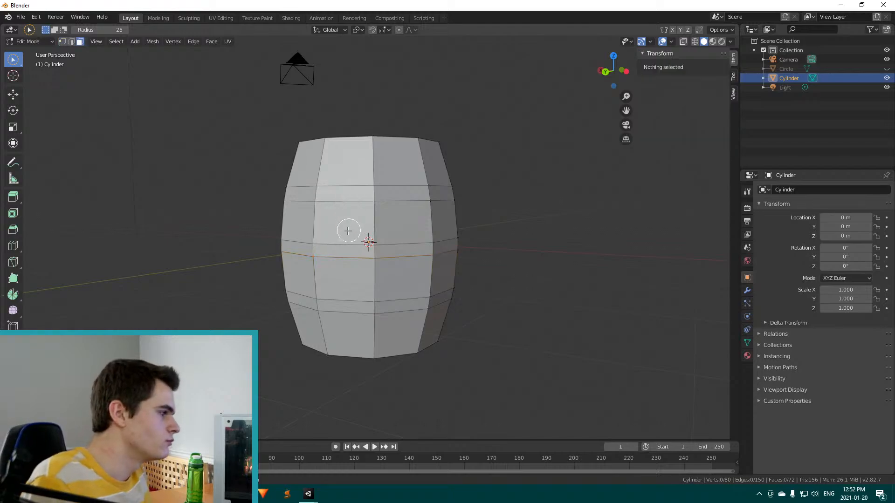
alt+click(359, 255)
alt+click(411, 254)
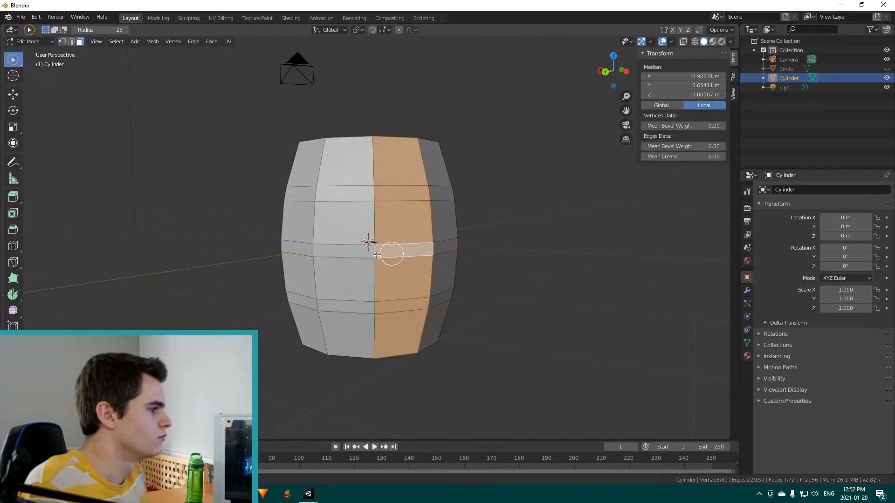
click(365, 255)
click(358, 253)
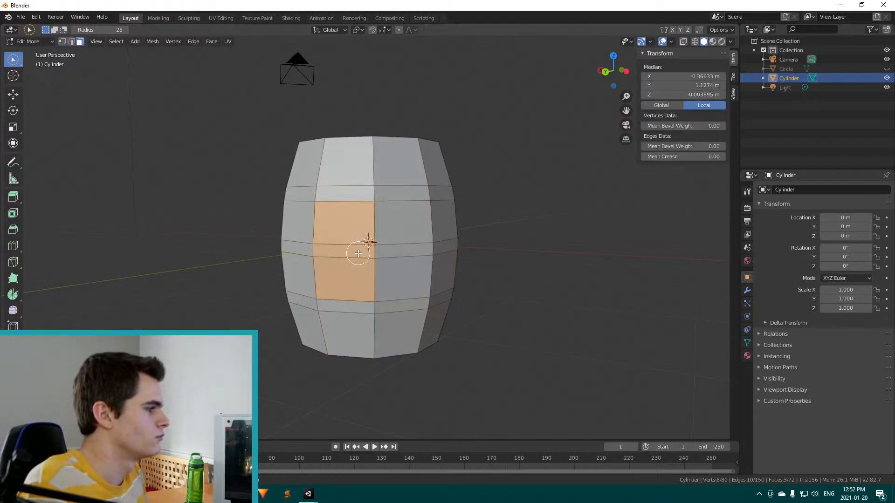
scroll(355, 247, up, 3)
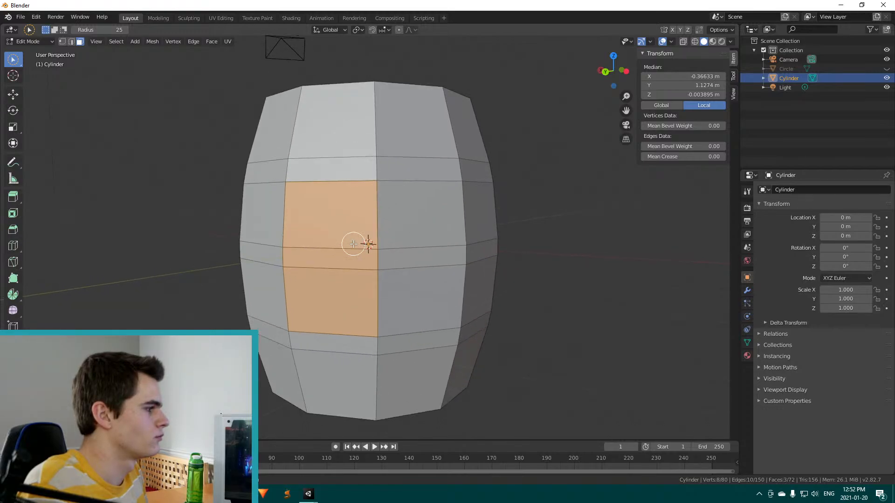
click(364, 31)
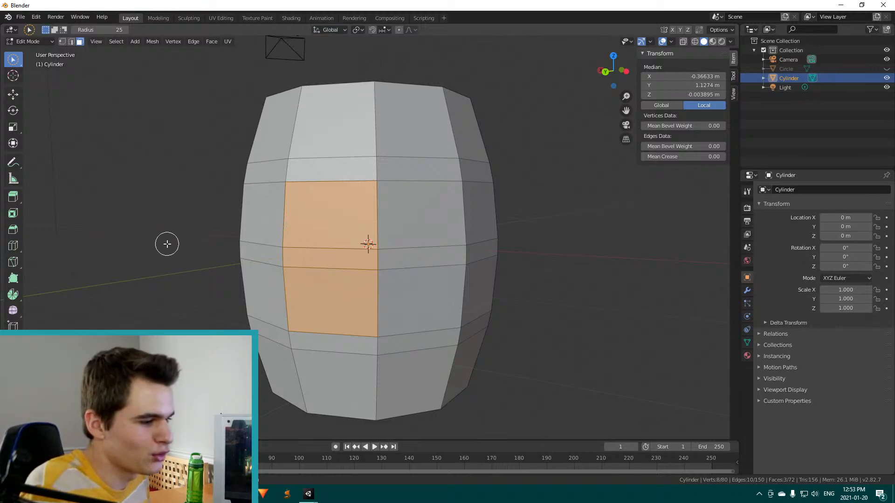
right_click(149, 242)
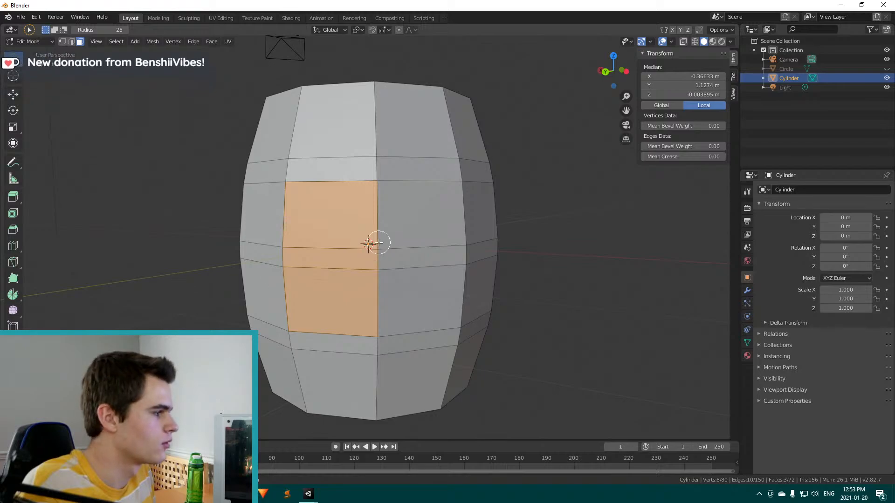
right_click(375, 257)
Select the full ring of faces between the barrel's upper and middle bands
drag(421, 216, 439, 254)
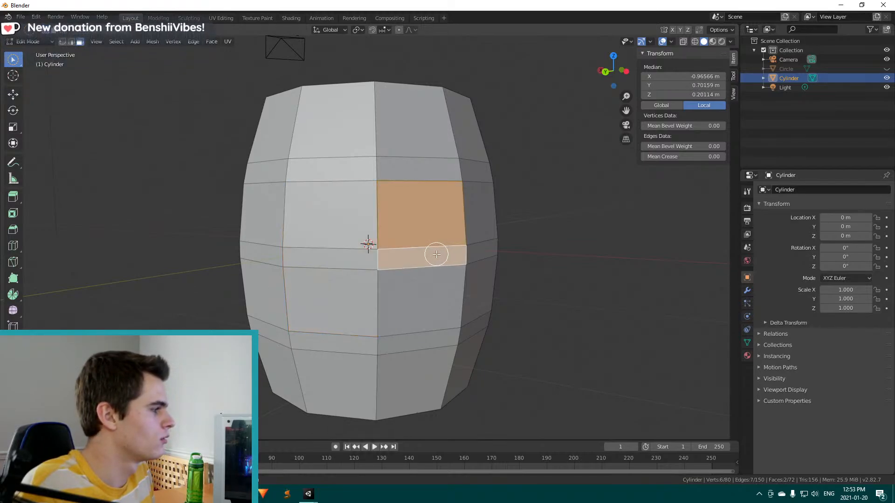
scroll(435, 254, up, 7)
click(476, 201)
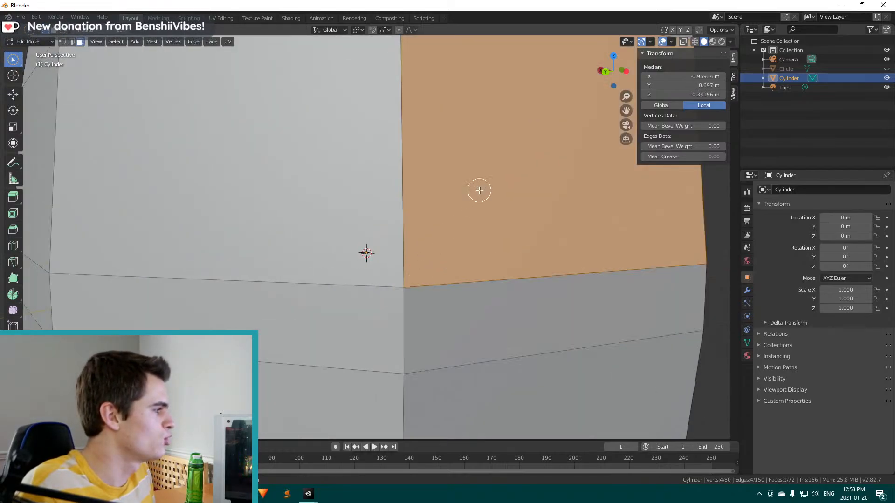
scroll(479, 205, down, 6)
shift+click(361, 207)
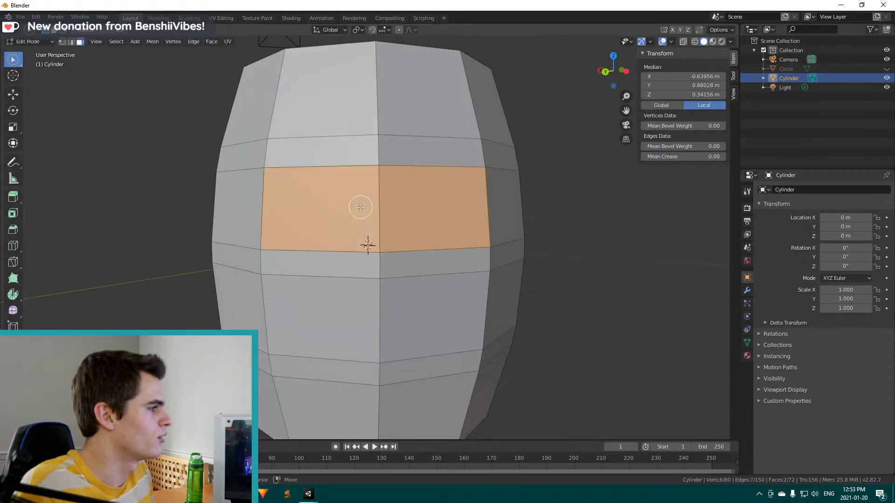
alt+shift+click(243, 207)
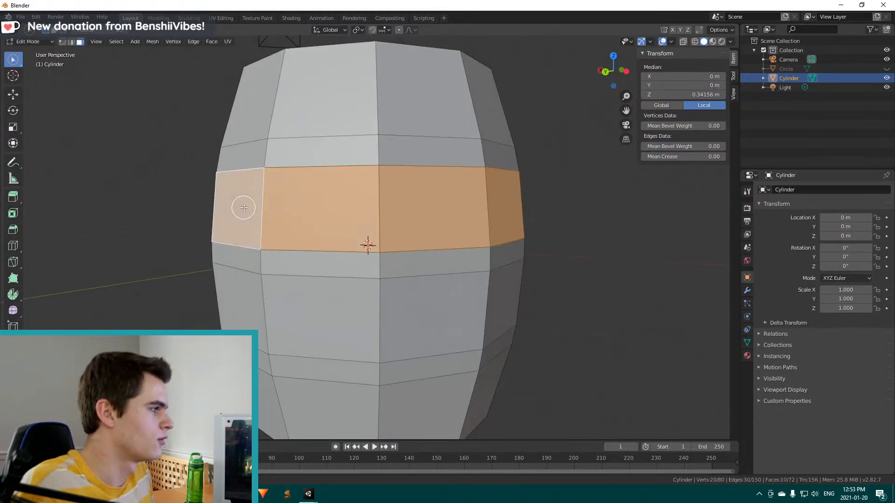
scroll(244, 155, down, 1)
scroll(245, 155, up, 4)
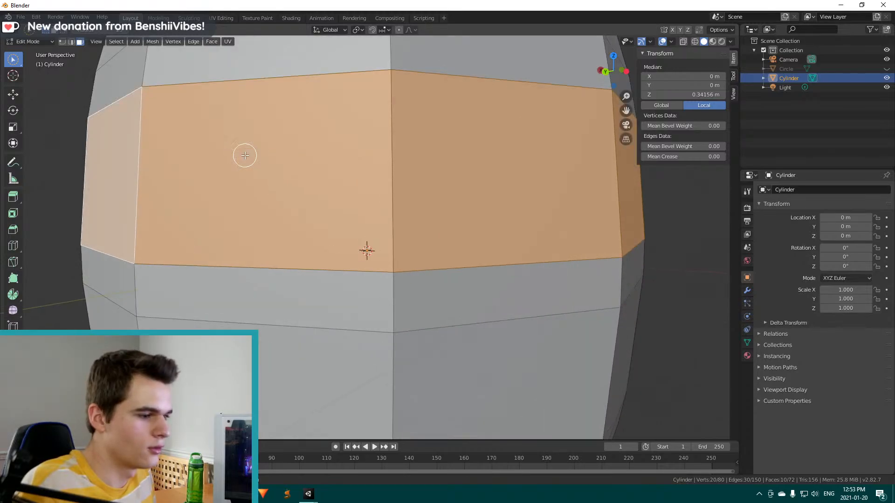
scroll(244, 155, down, 3)
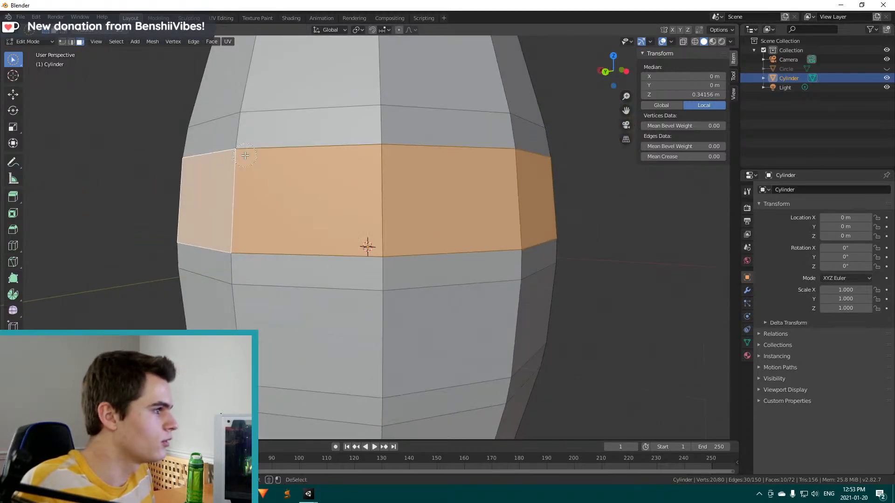
click(289, 133)
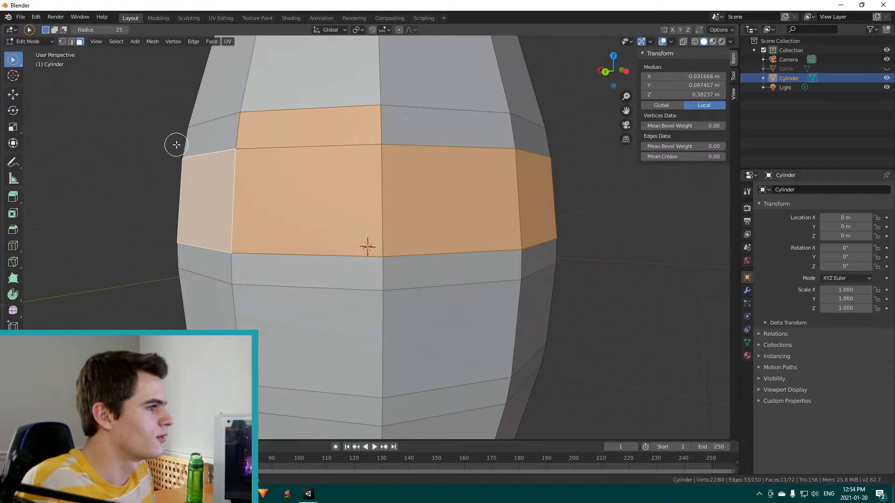
key(space)
key(q)
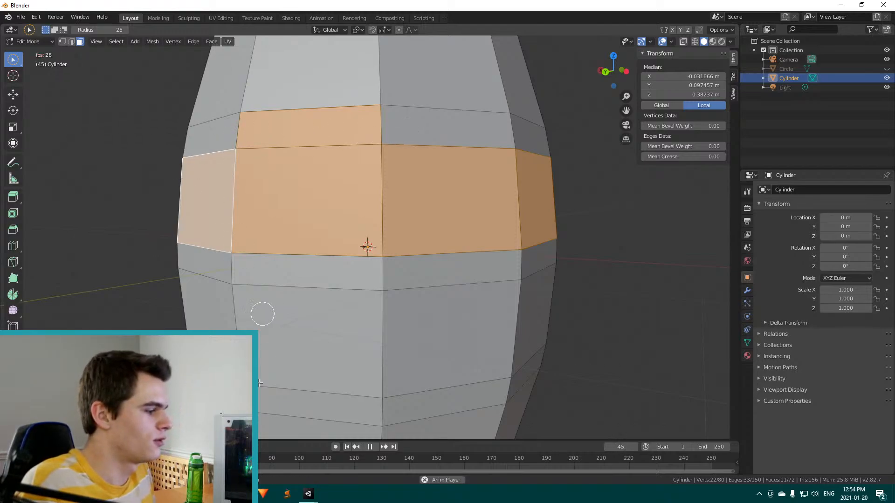
key(Escape)
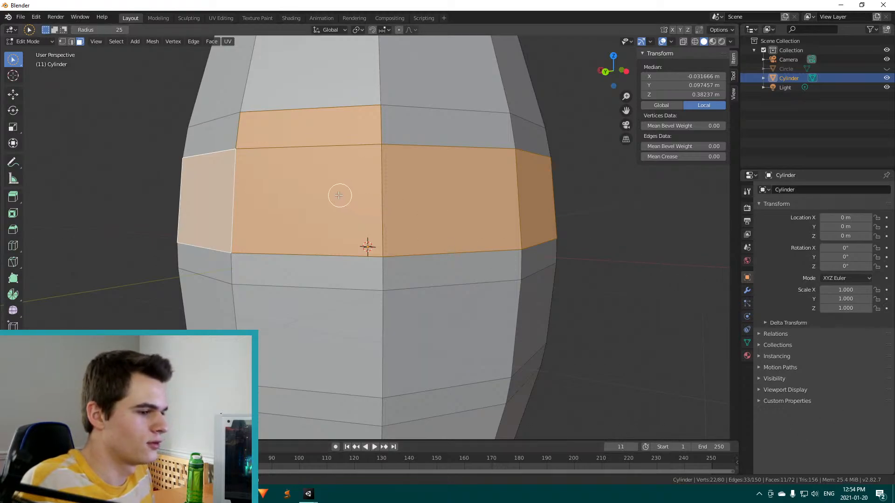
Switch to the click selection tool and select the full face rings of the barrel's upper and middle bands
key(w)
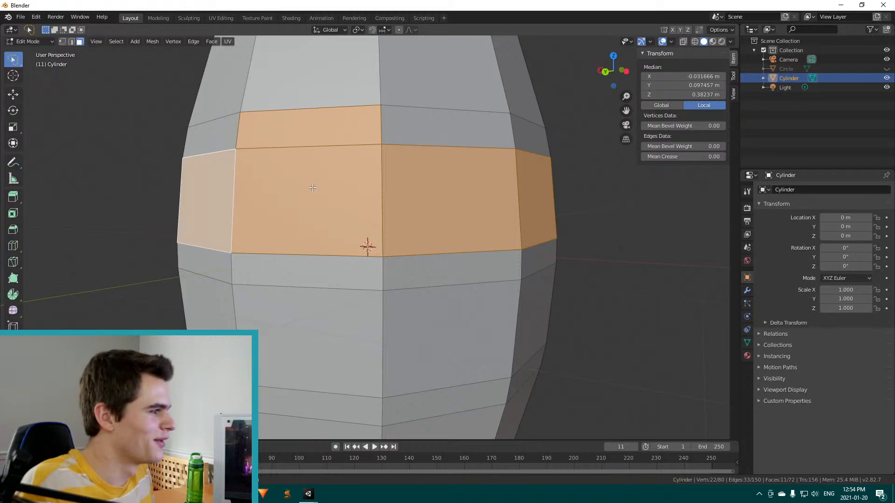
click(218, 137)
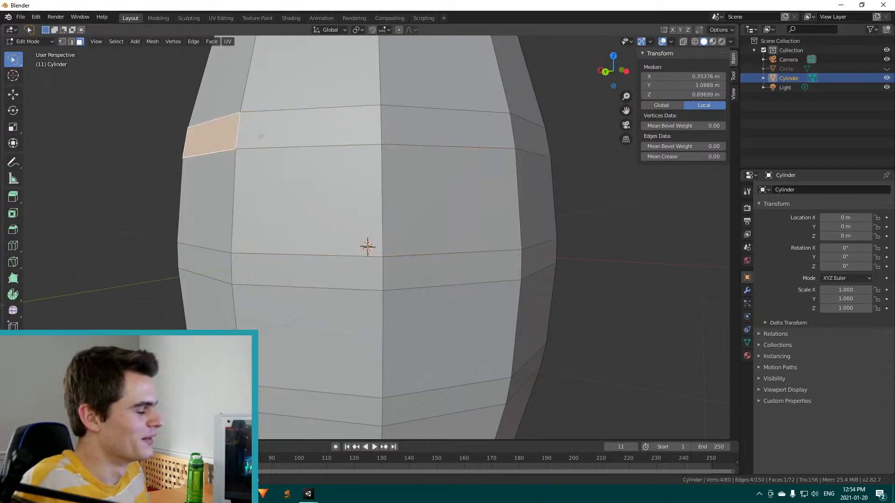
alt+click(299, 154)
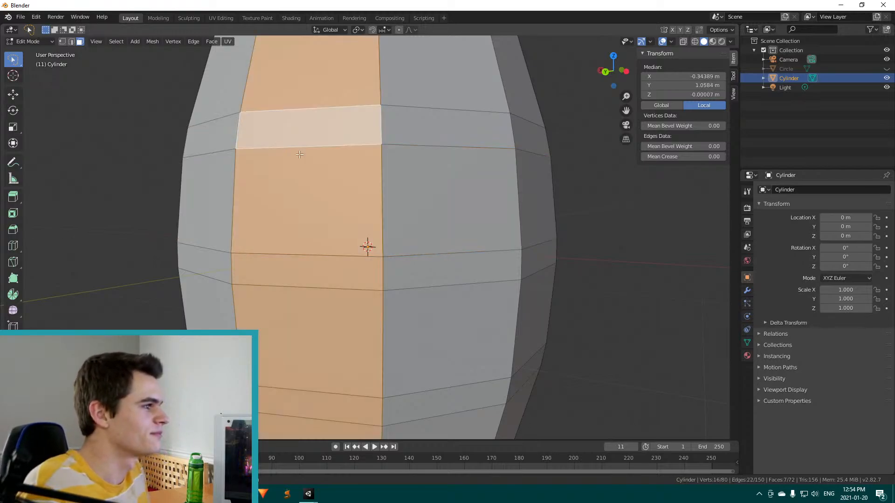
scroll(331, 146, down, 1)
click(371, 151)
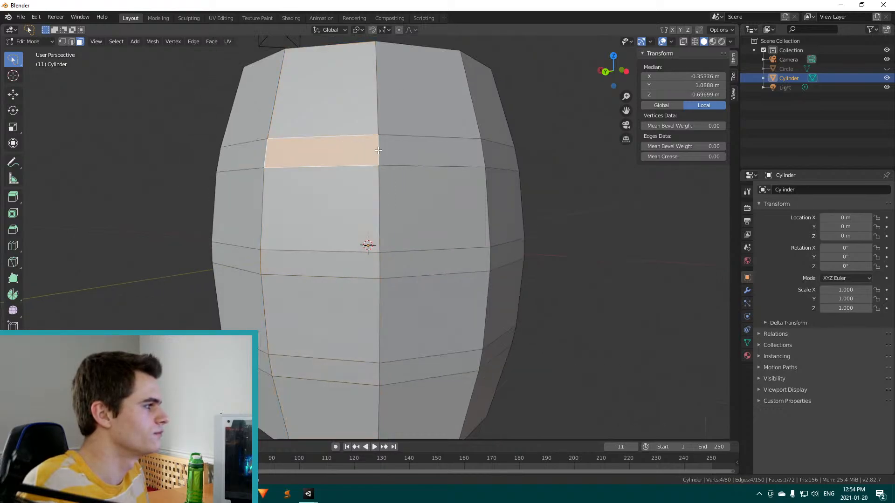
alt+click(385, 149)
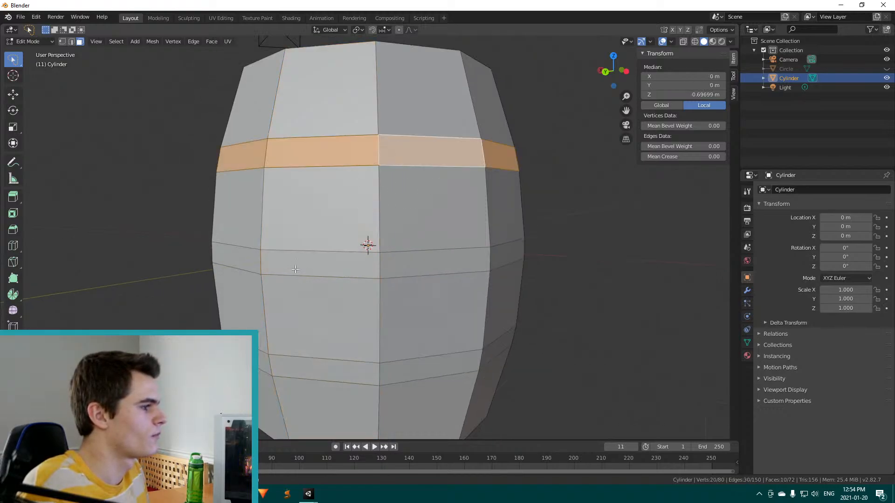
shift+click(368, 262)
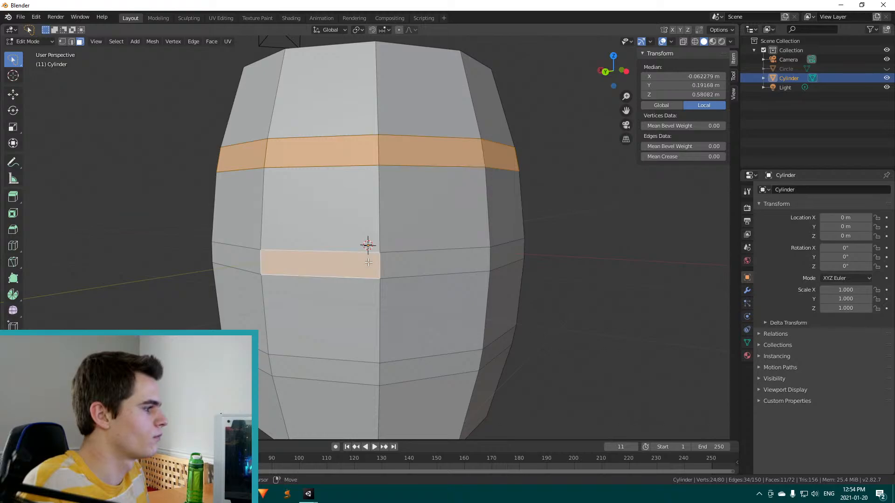
alt+shift+click(381, 265)
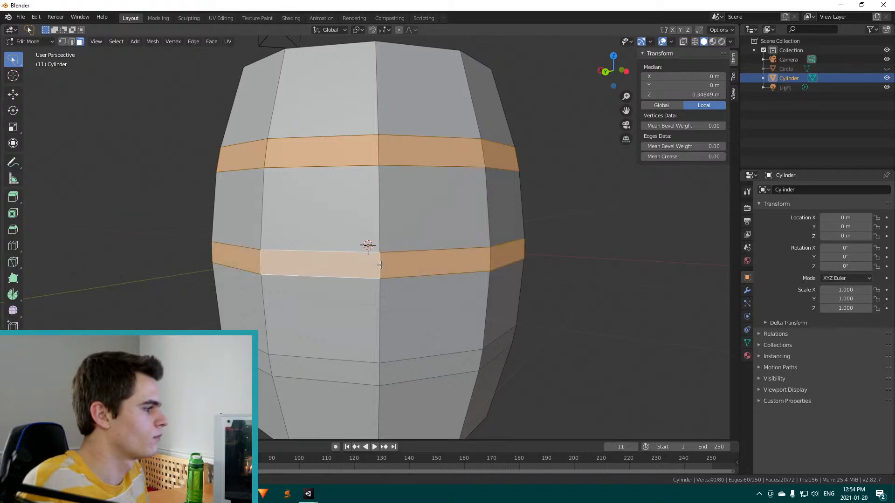
Add the full face ring of the barrel's lower band to the selection, keeping the upper and middle rings complete
scroll(361, 279, down, 2)
alt+shift+click(364, 327)
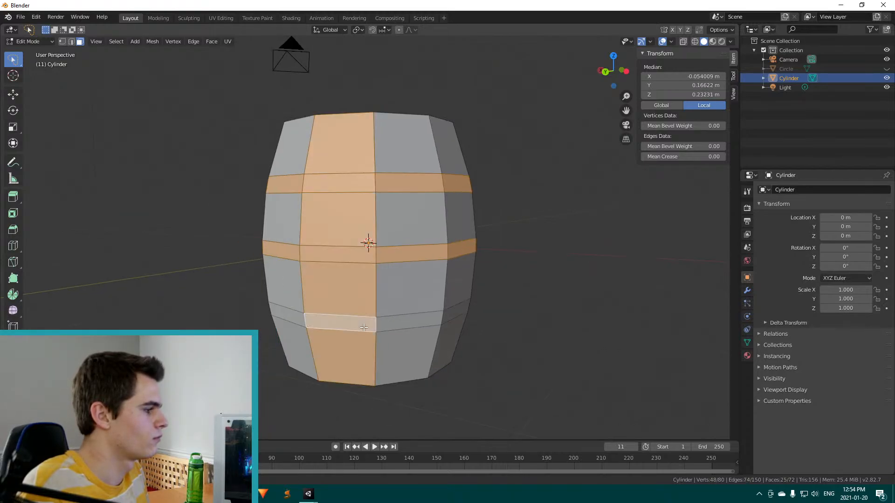
alt+shift+click(367, 325)
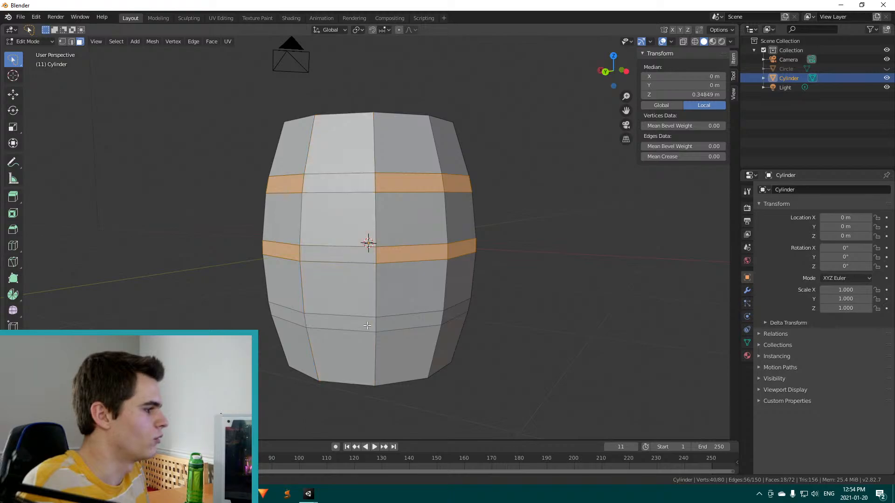
shift+click(355, 258)
shift+click(349, 184)
shift+click(366, 326)
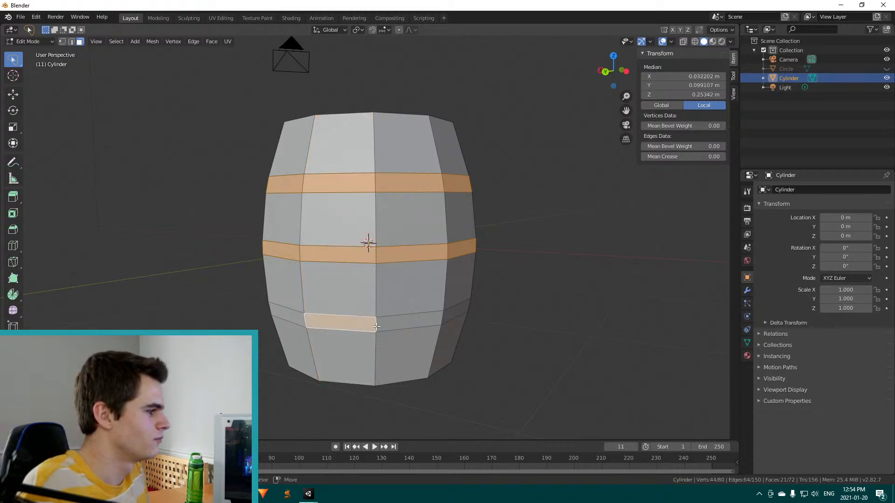
shift+click(381, 324)
alt+shift+click(379, 324)
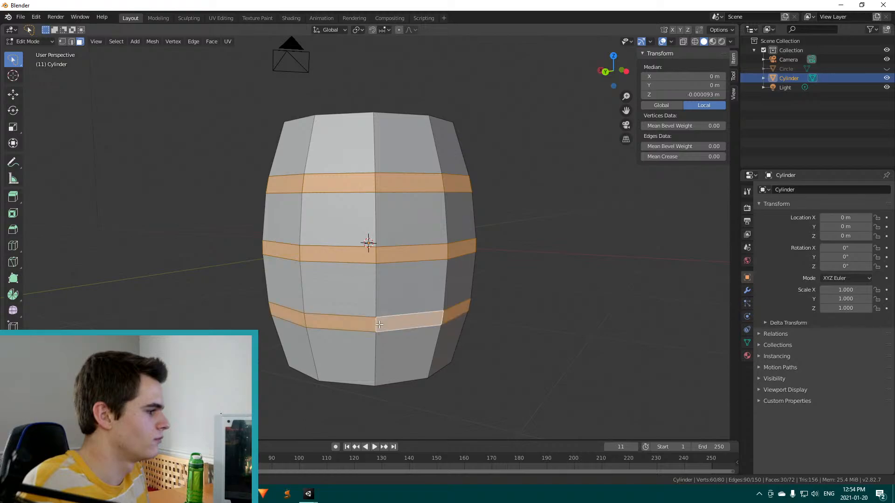
Extrude the three band rings in place, scale them outward by about 1.05 with Z locked, and clear the selection
middle_drag(463, 249, 400, 266)
key(e)
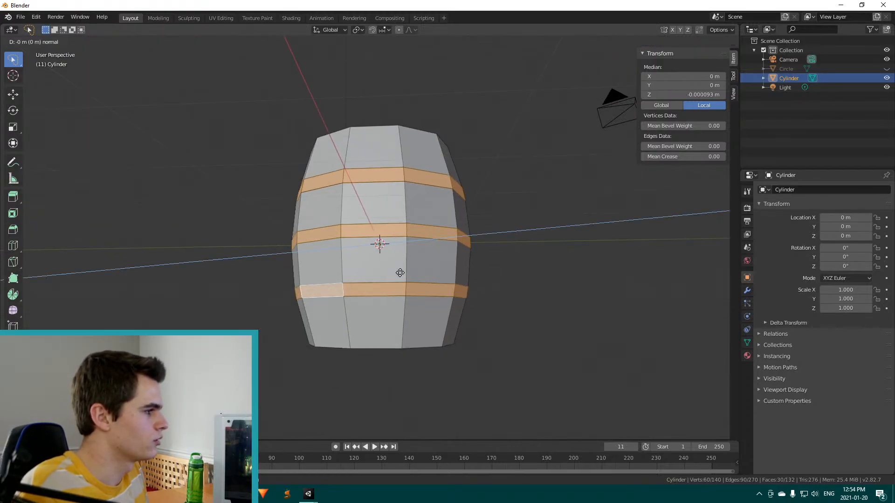
right_click(400, 273)
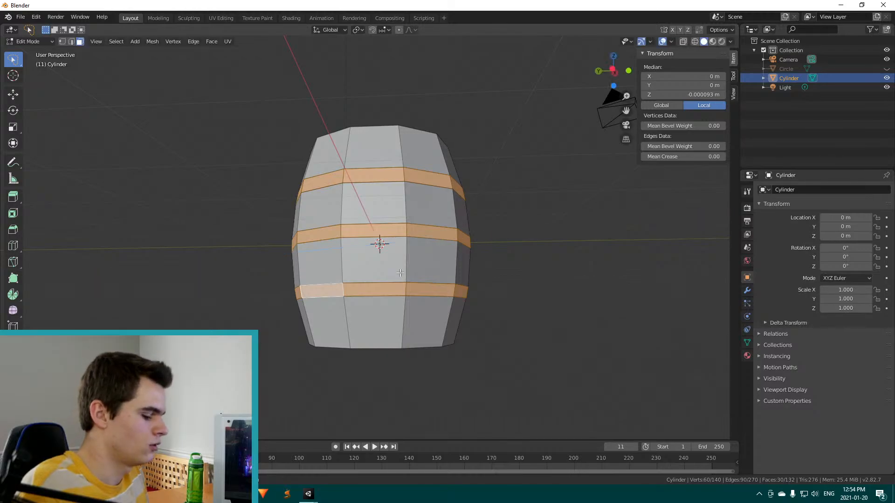
key(s)
key(shift+z)
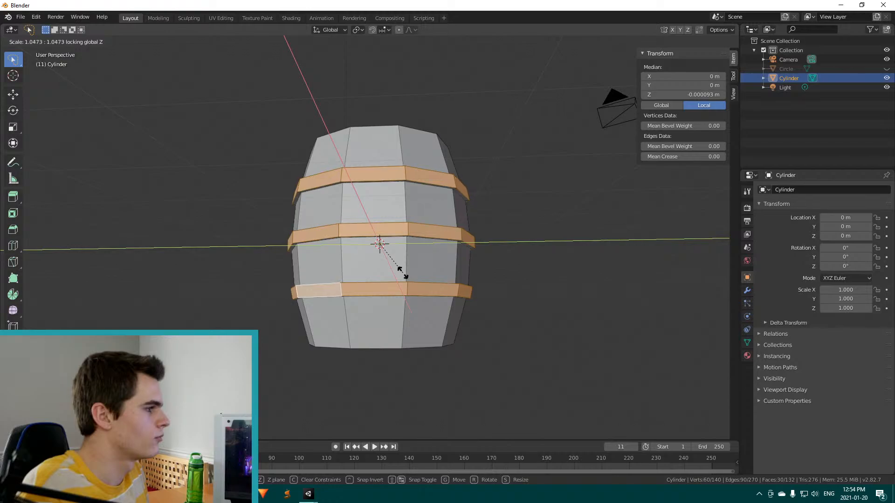
click(403, 272)
middle_drag(503, 263, 458, 280)
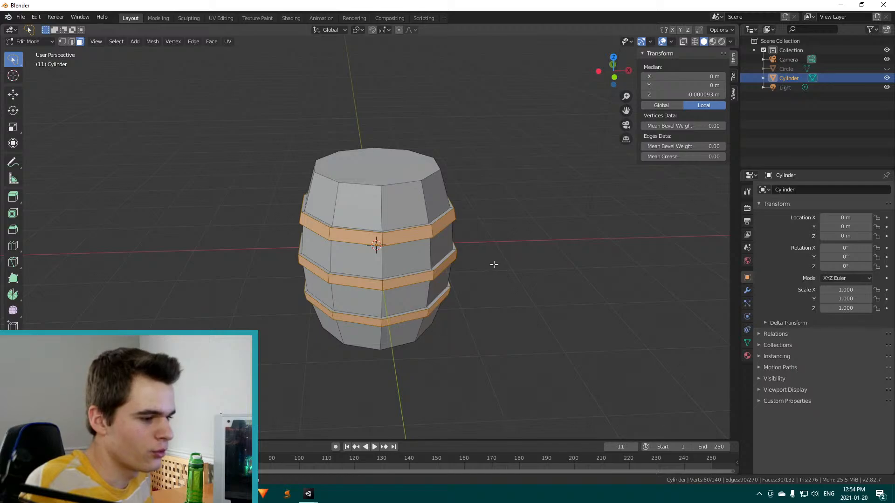
middle_drag(493, 264, 361, 274)
scroll(484, 317, up, 3)
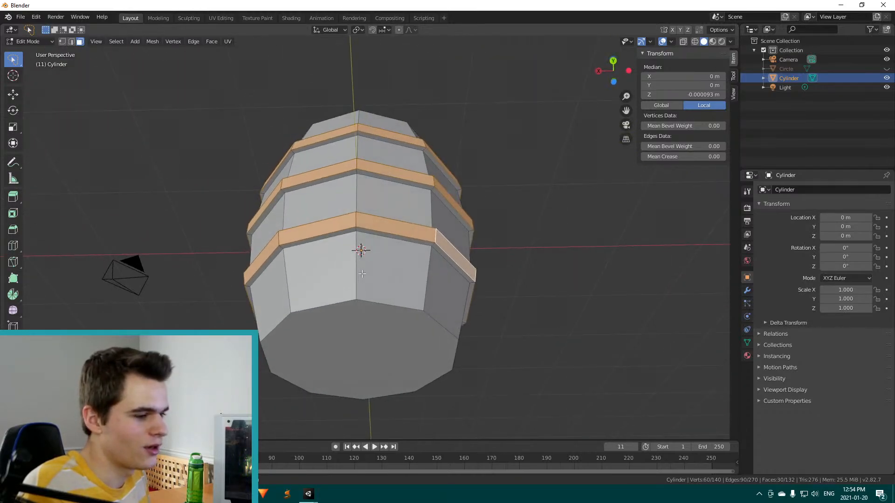
click(511, 217)
middle_drag(495, 192, 410, 226)
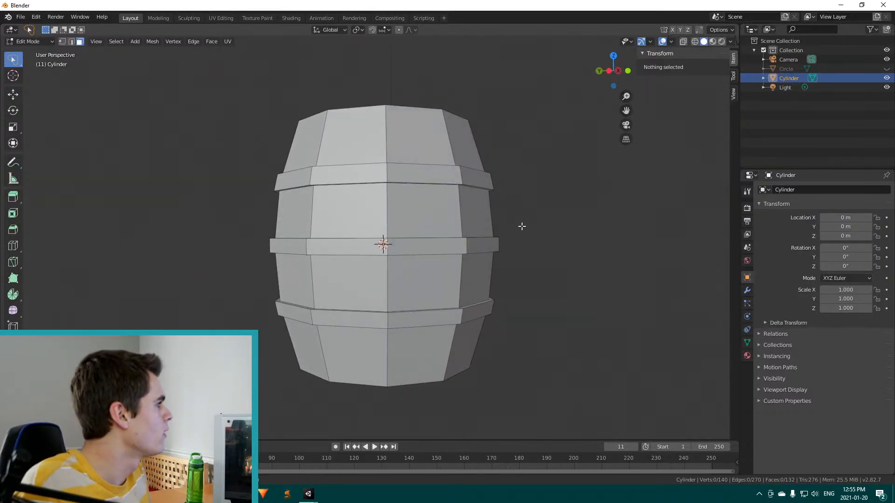
Start saving the Blender file and browse the FirstJam project's Assets and Models folders for a location
key(ctrl+s)
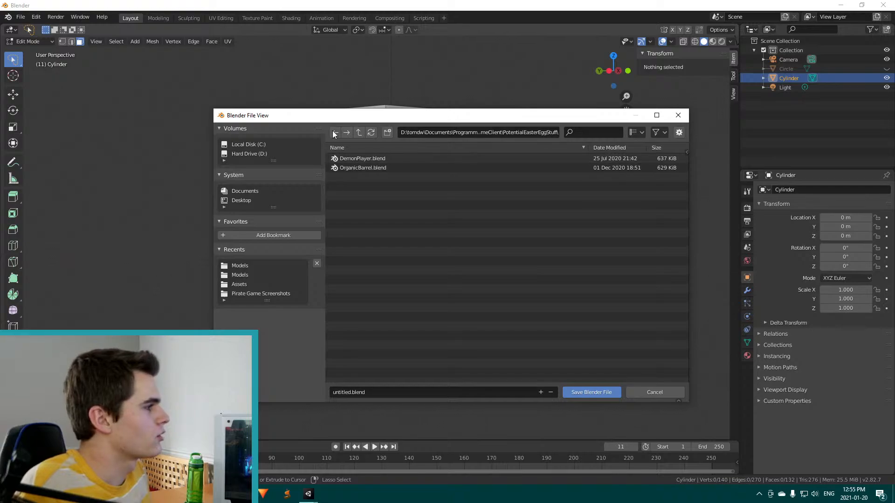
click(500, 133)
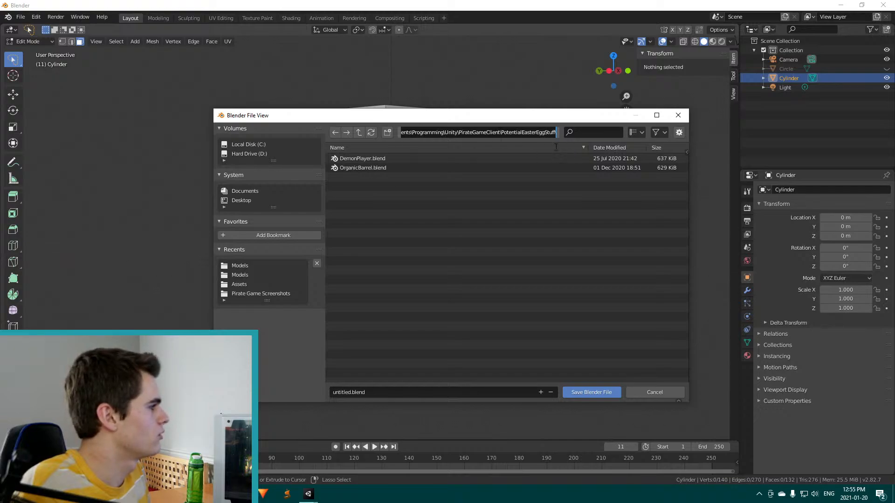
key(Return)
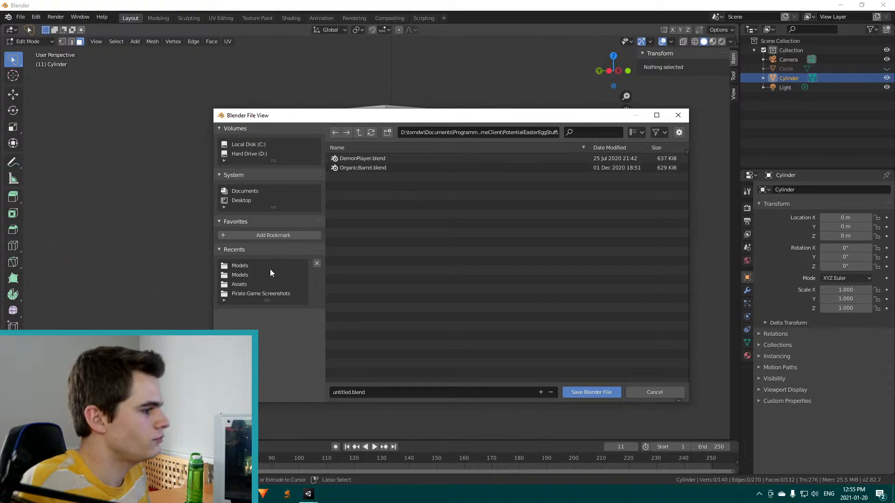
click(242, 286)
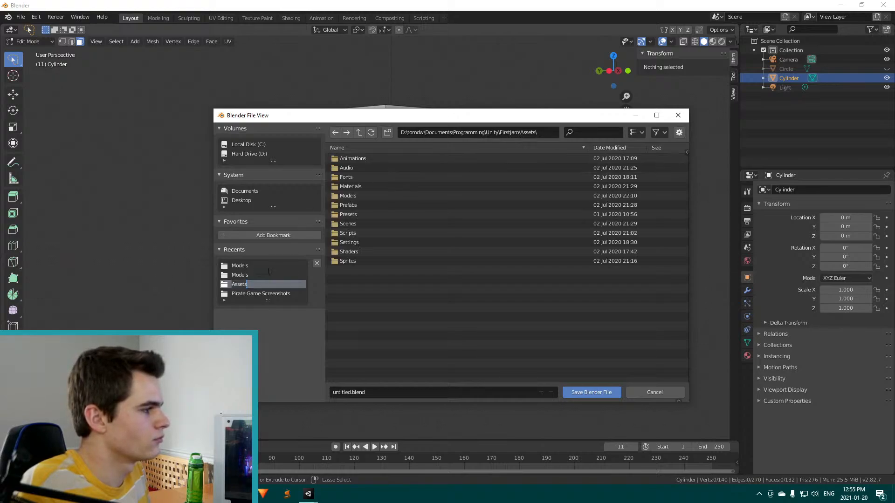
click(354, 195)
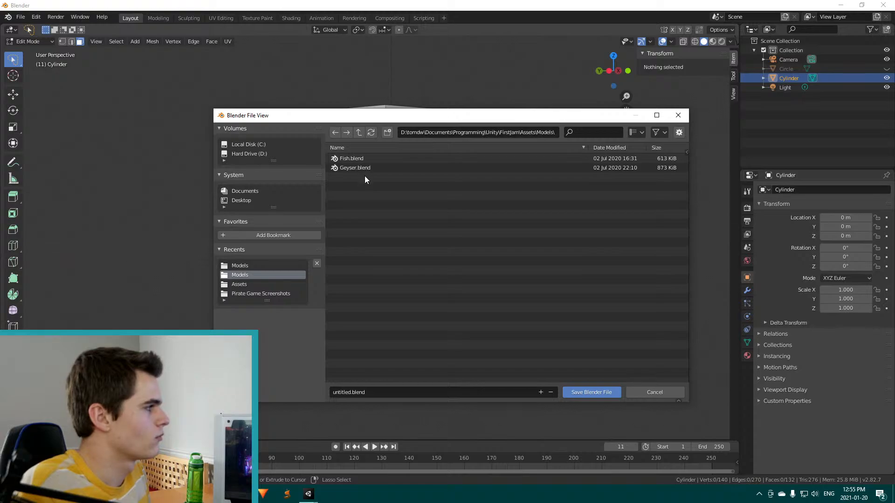
Set the save location to the Models folder inside Assets of the PirateGameClient Unity project on drive D
click(249, 153)
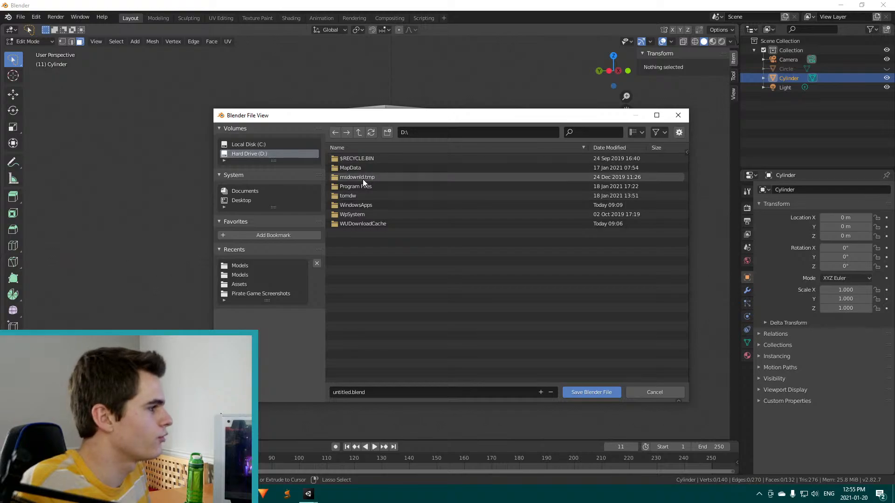
click(355, 194)
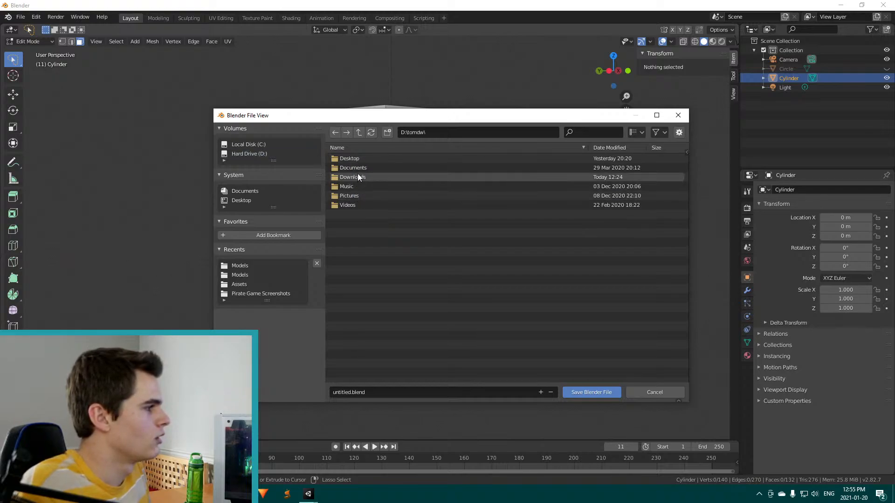
click(356, 166)
click(360, 176)
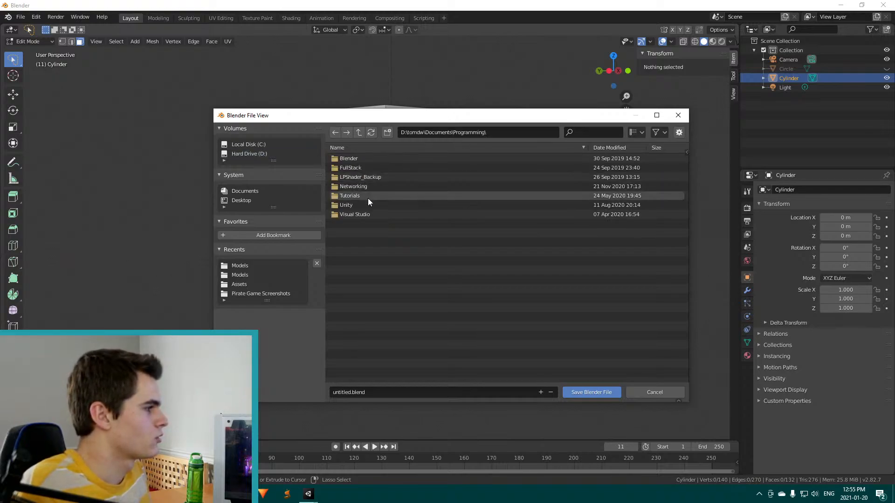
click(359, 205)
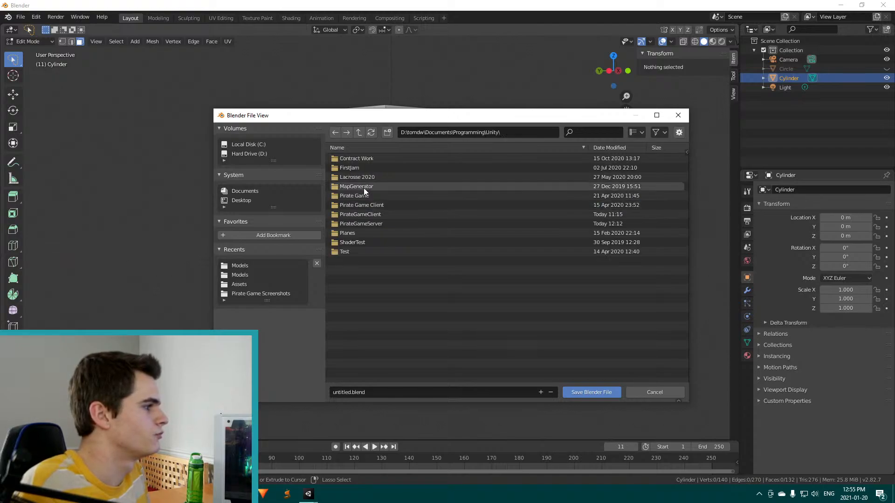
click(369, 213)
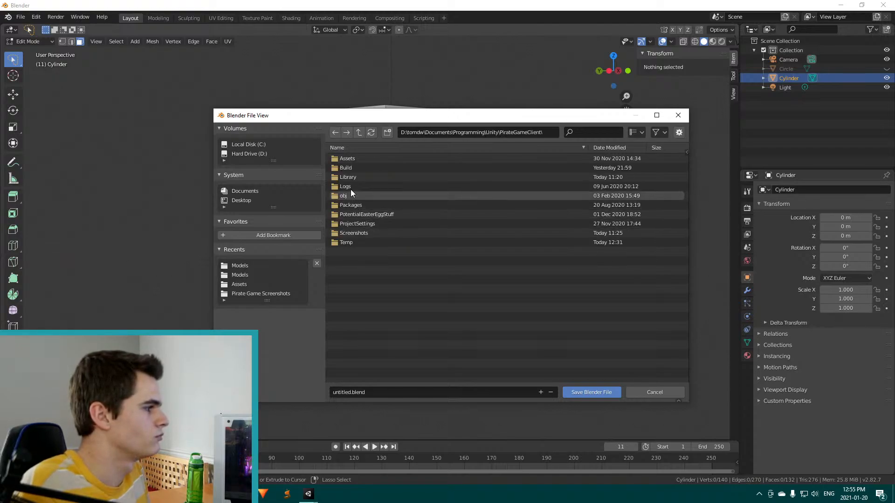
click(350, 158)
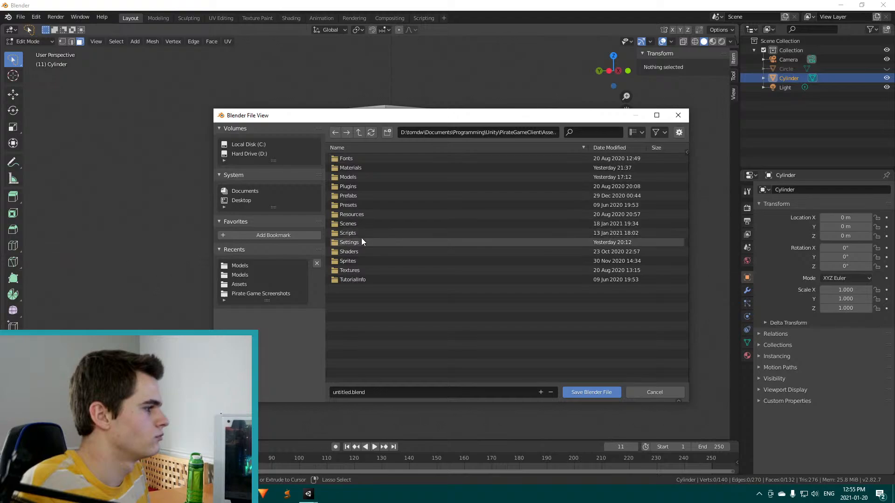
click(346, 177)
Name the file Barrel.blend and save it in the Models folder
click(343, 391)
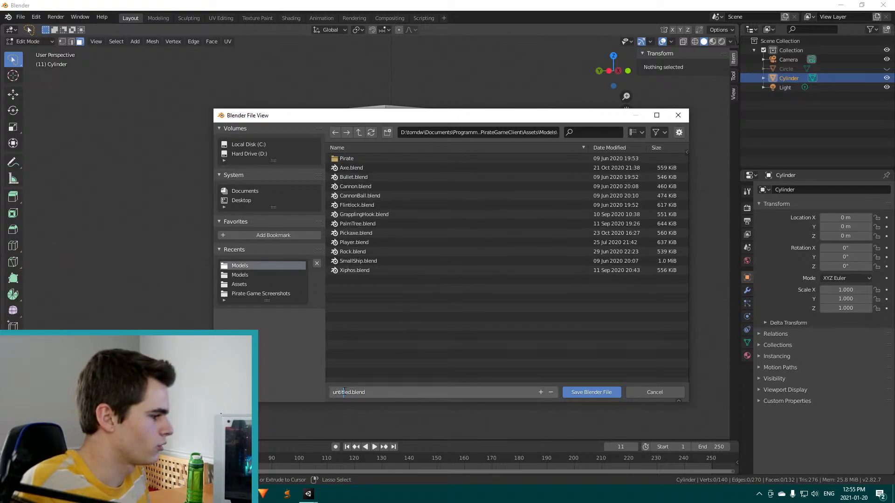
double_click(343, 391)
text(Barrel)
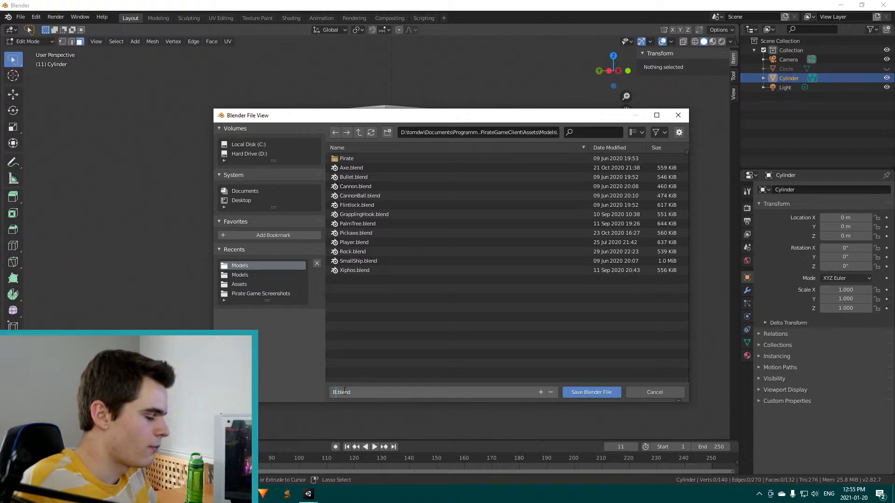
key(Return)
click(604, 388)
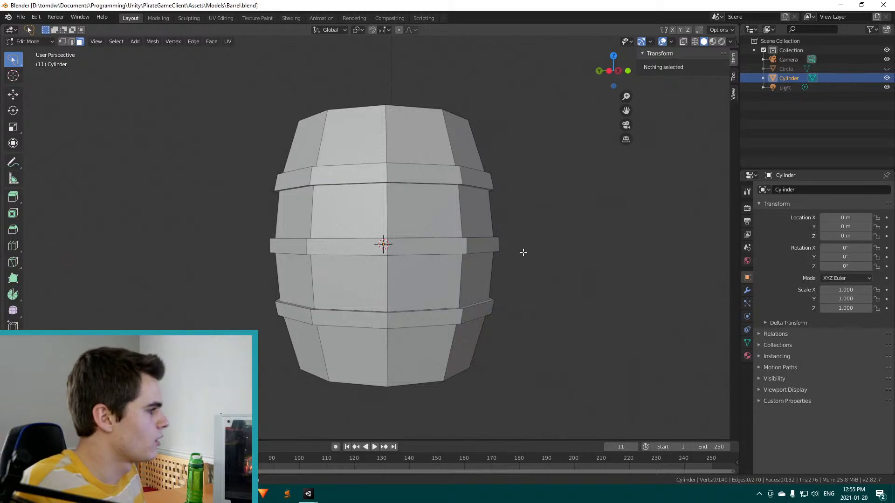
Return to Object Mode and view the whole barrel from another side
key(Tab)
middle_drag(543, 255, 433, 242)
scroll(434, 244, down, 2)
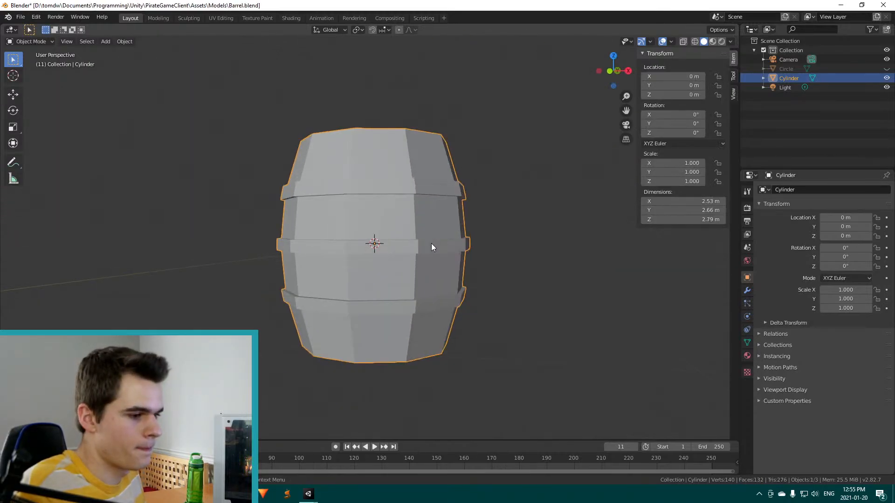
Enter Edit Mode on the barrel and select the full loop of outer faces around the middle hoop
middle_drag(302, 279, 373, 263)
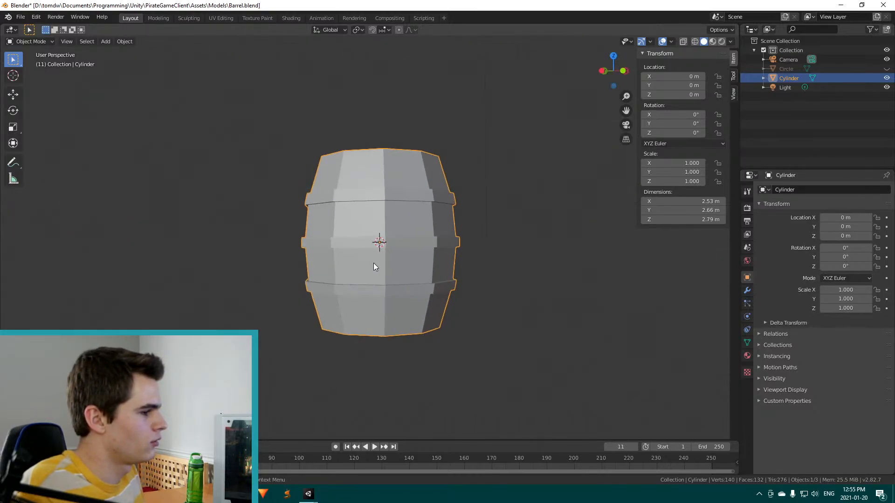
click(247, 256)
click(352, 254)
key(Tab)
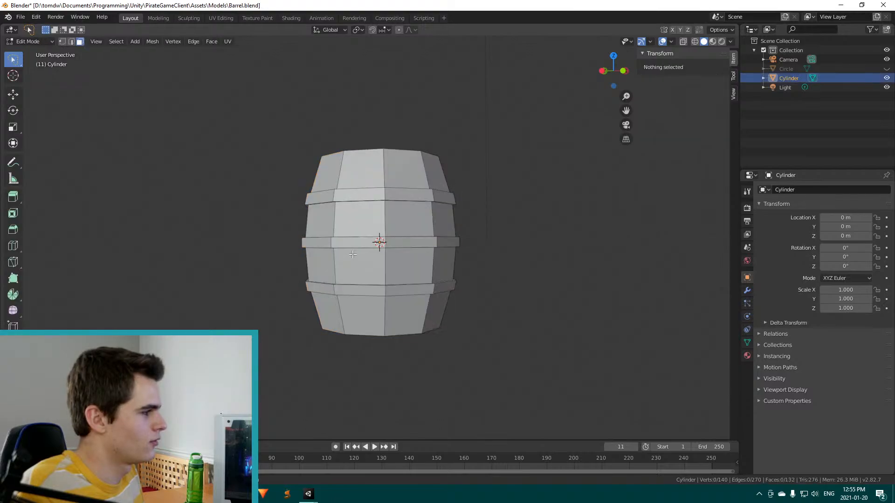
click(323, 241)
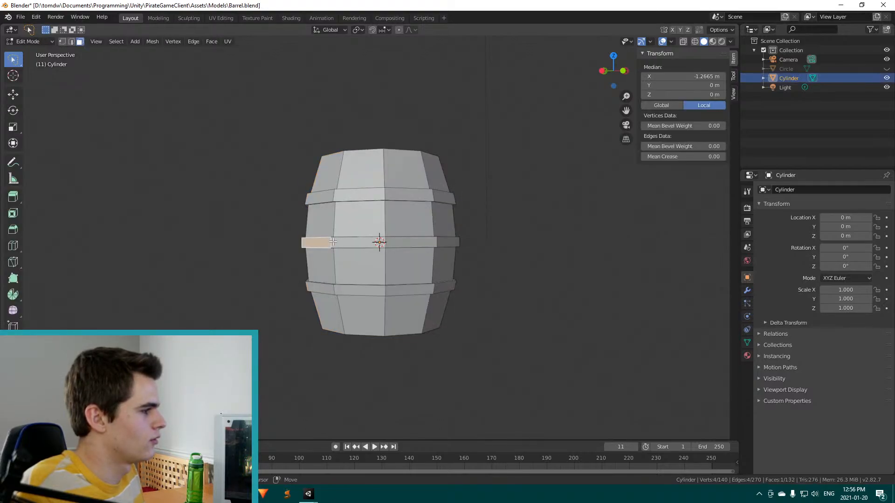
key(alt+a)
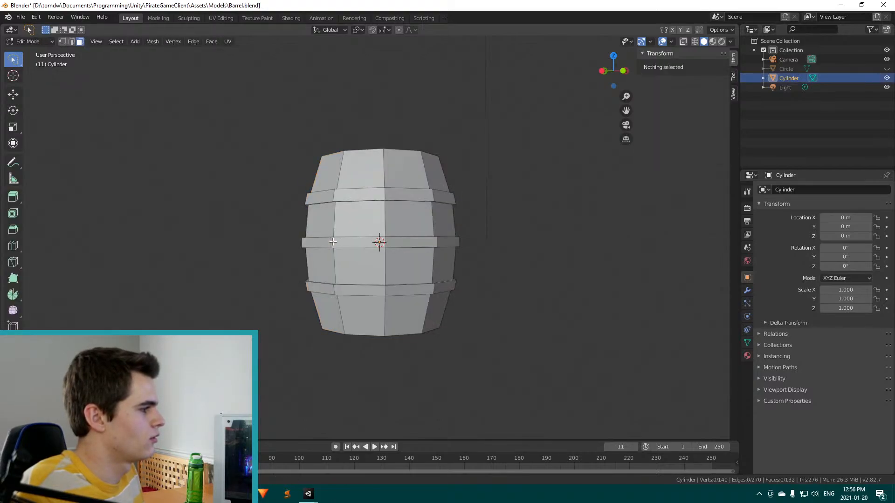
alt+click(332, 242)
Try scaling the middle hoop's outer faces inward to about 0.94 in X and Y, with the Z axis locked
middle_drag(384, 246, 401, 269)
key(s)
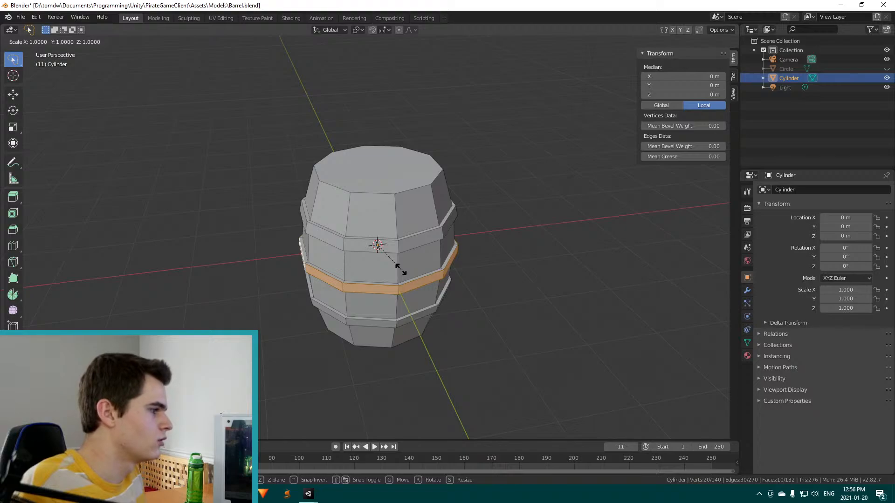
key(shift+z)
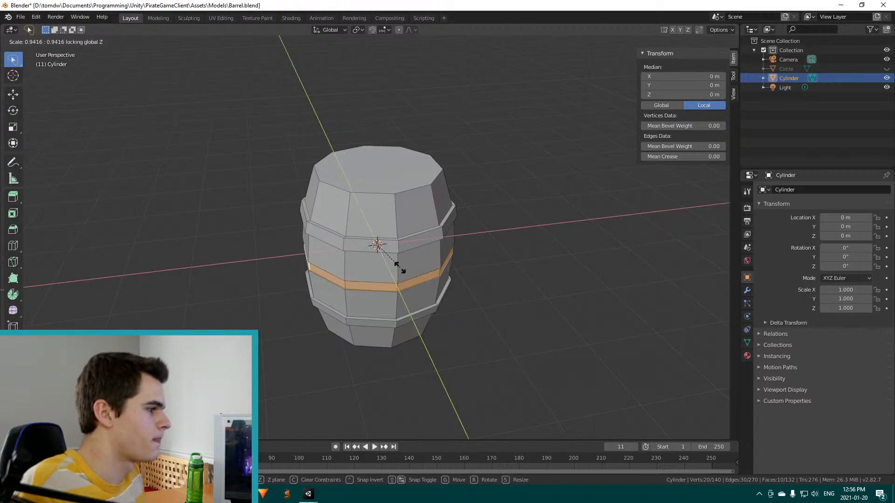
click(400, 267)
middle_drag(399, 267, 411, 293)
click(481, 295)
Check the barrel in see-through display, return to solid shading and undo the middle hoop's scaling
scroll(491, 303, down, 3)
scroll(408, 287, down, 2)
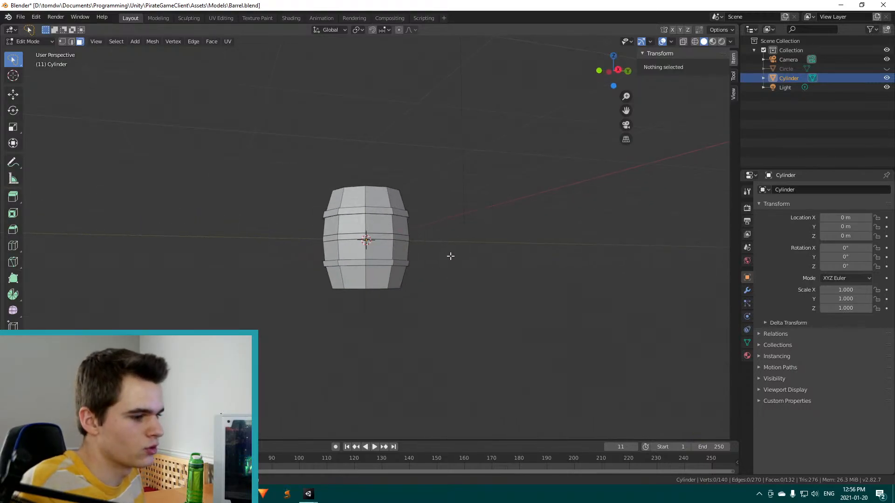
middle_drag(450, 256, 528, 256)
key(alt+z)
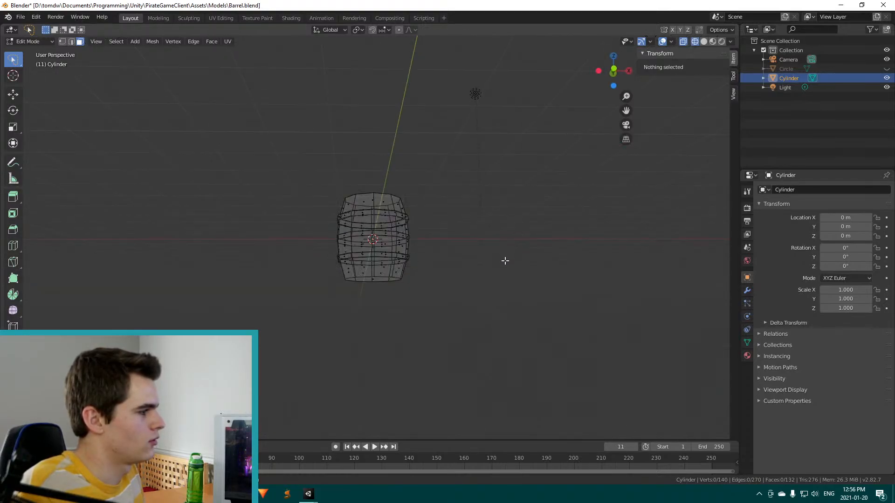
key(alt+z)
key(ctrl+z)
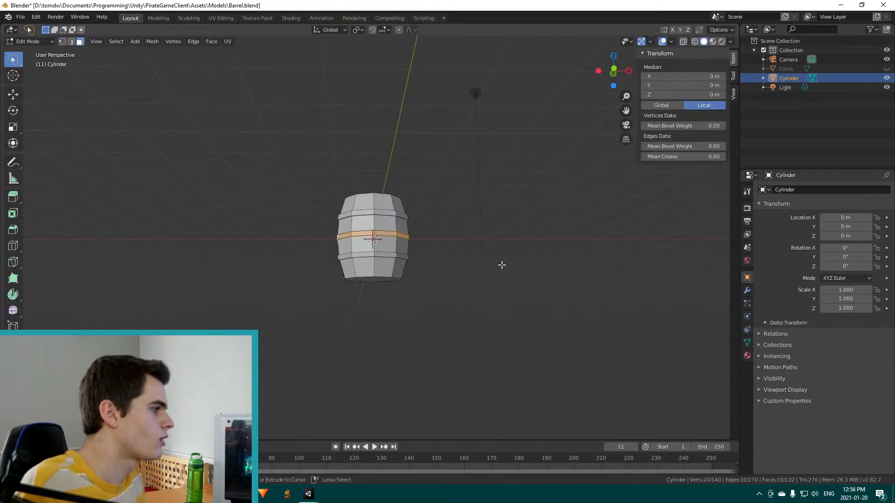
Clear the selection and examine the barrel's shape and three hoops from above, from several sides and close up
scroll(452, 236, up, 3)
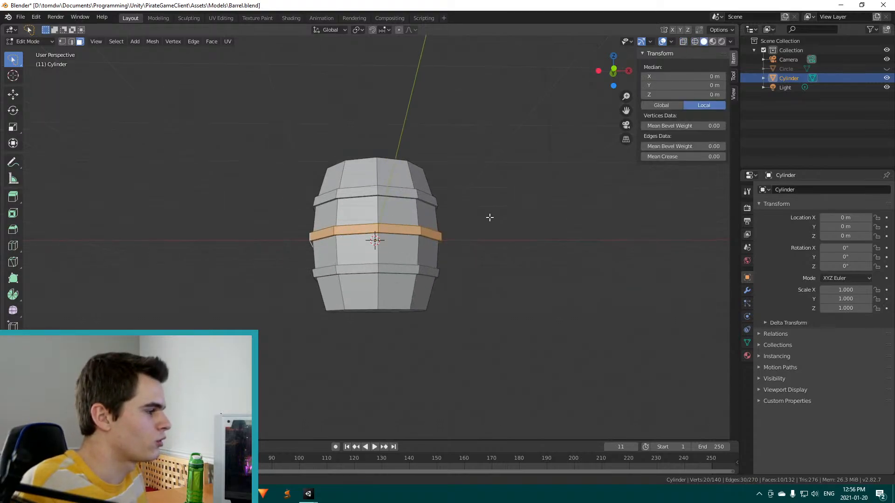
middle_drag(489, 217, 433, 273)
key(alt+a)
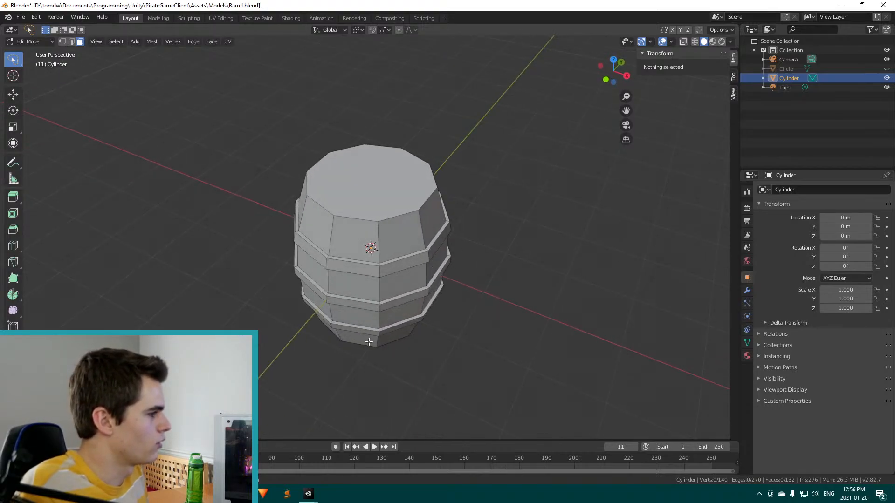
middle_drag(355, 289, 464, 218)
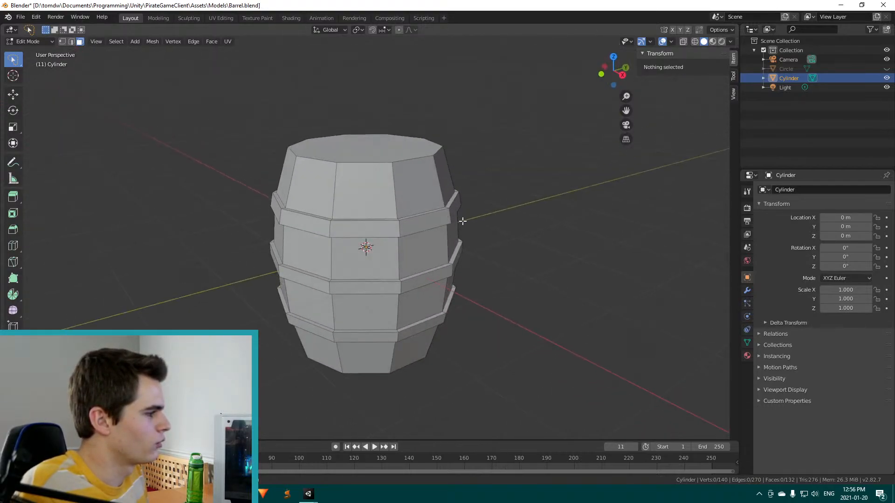
scroll(443, 241, up, 2)
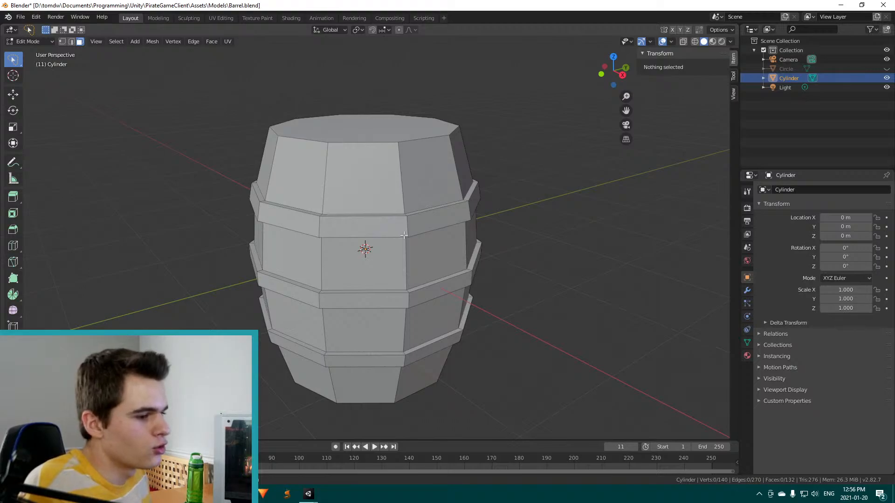
middle_drag(424, 237, 461, 212)
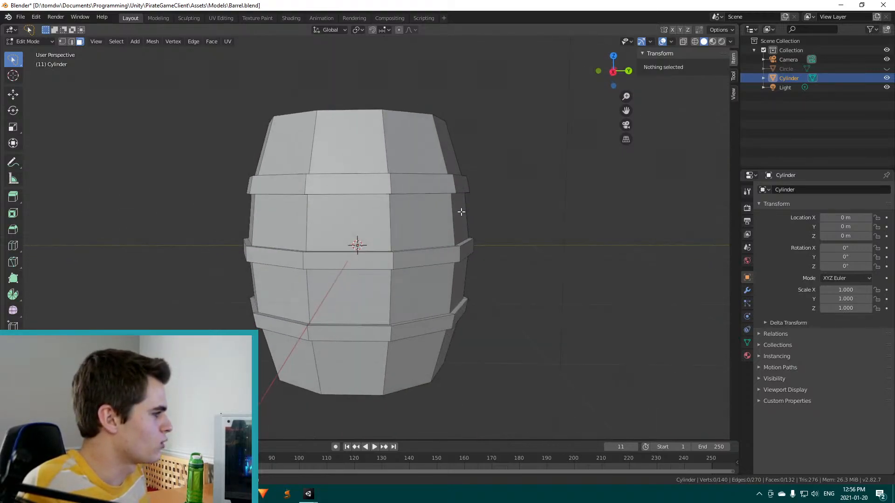
scroll(461, 212, down, 2)
middle_drag(352, 261, 303, 310)
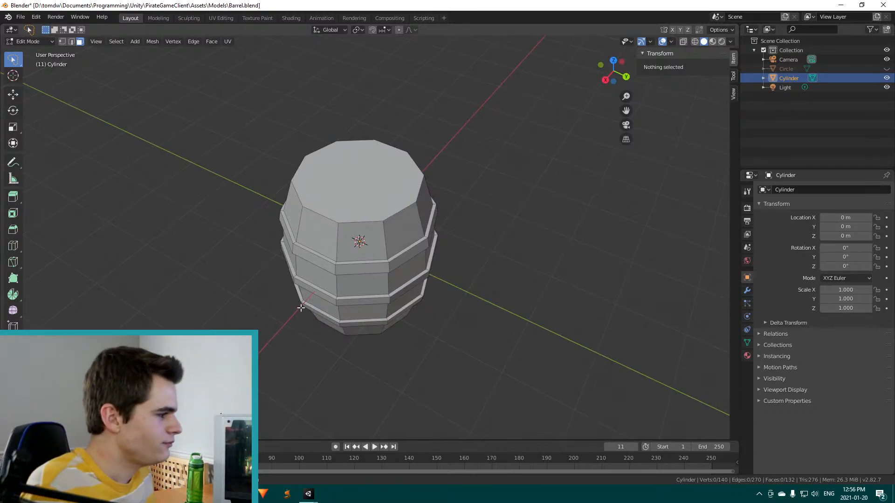
middle_drag(296, 269, 365, 244)
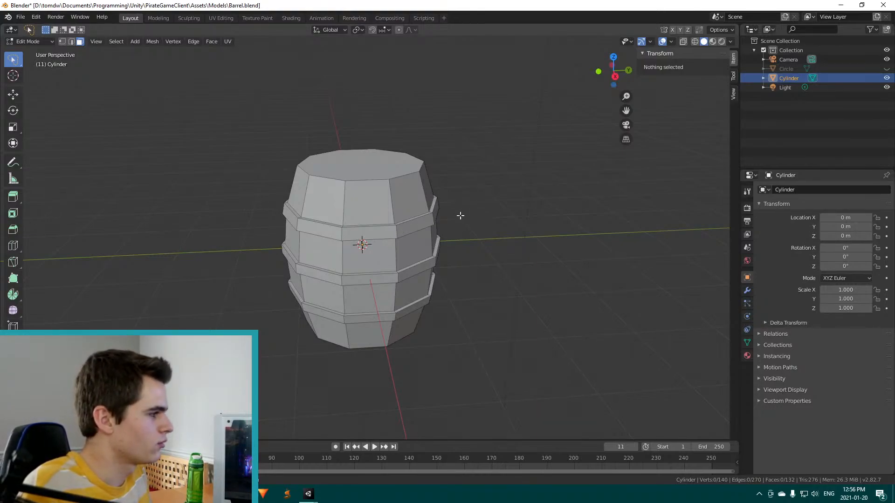
middle_drag(459, 224, 389, 211)
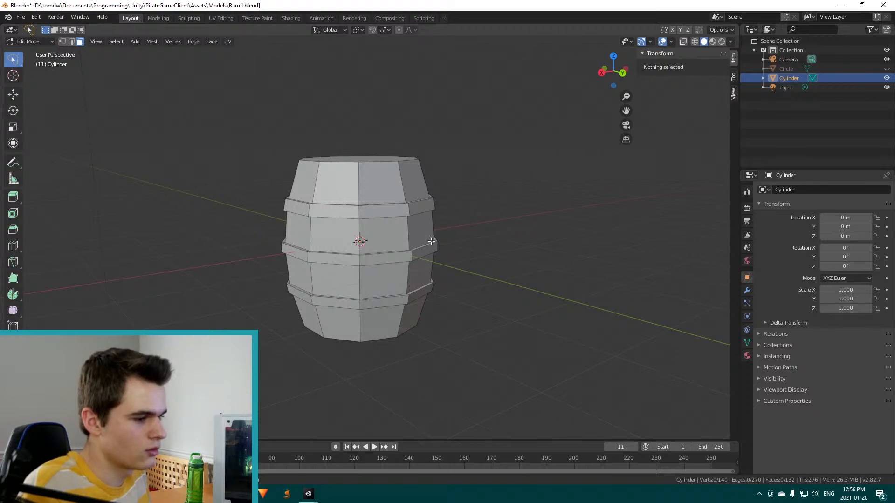
scroll(450, 257, up, 1)
scroll(430, 289, up, 2)
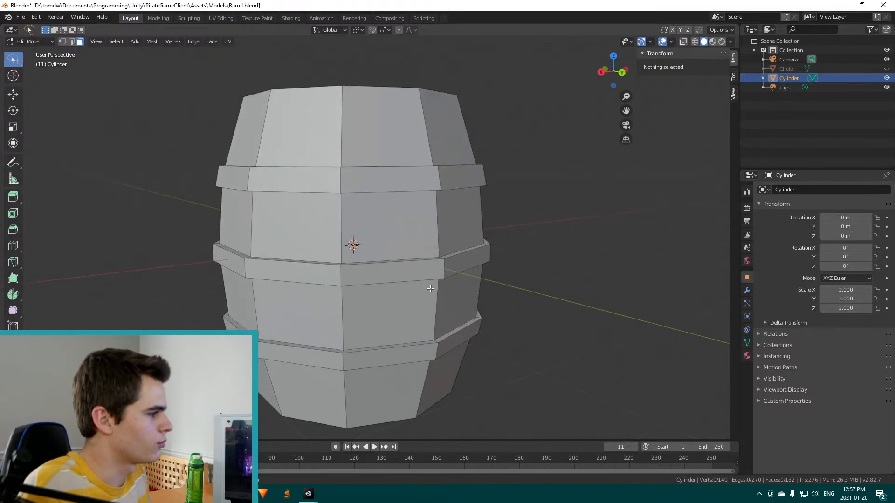
middle_drag(430, 289, 385, 275)
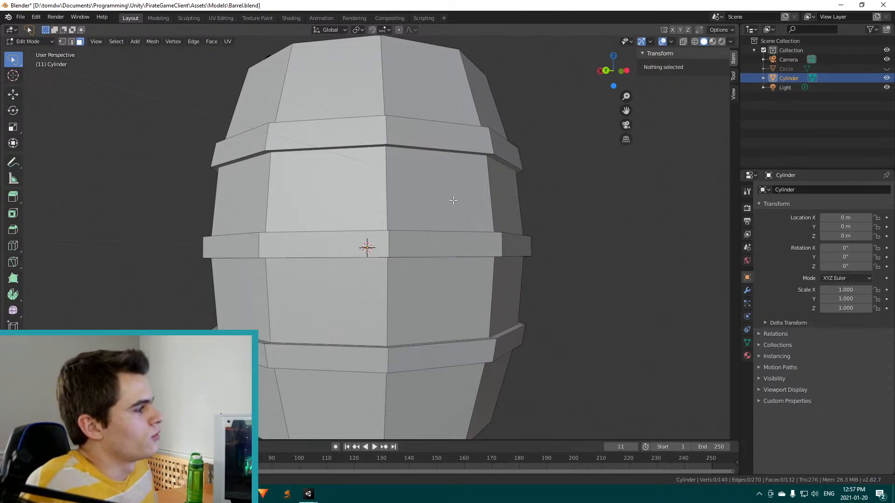
middle_drag(452, 201, 397, 204)
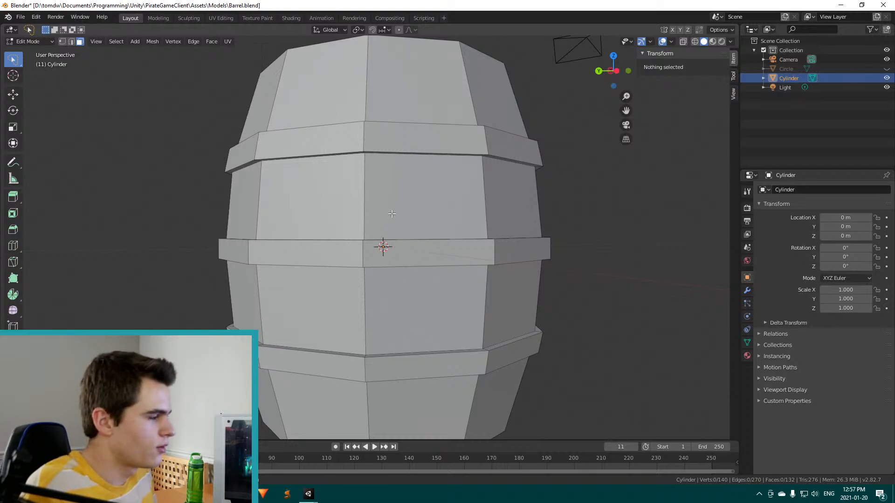
middle_drag(418, 205, 369, 202)
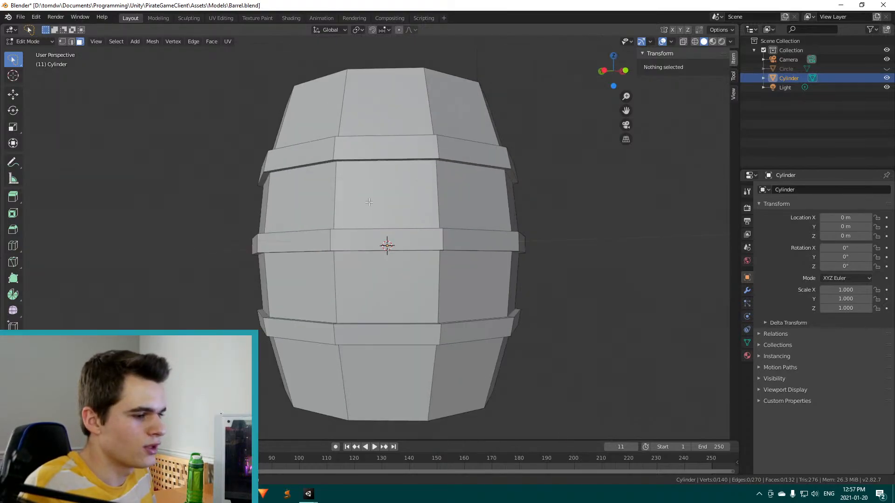
Select a single outer face on the barrel's middle hoop
click(425, 244)
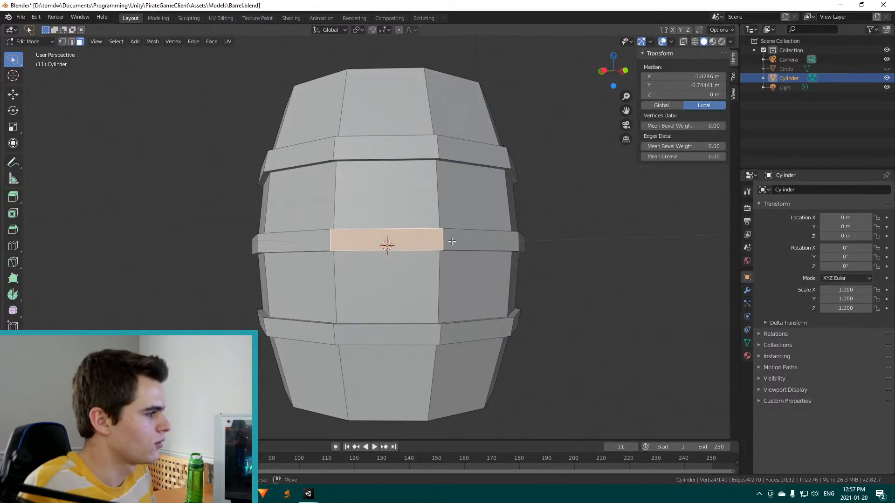
Clear the face selection on the barrel's middle hoop, check the mesh from several sides and save Barrel.blend
shift+click(452, 241)
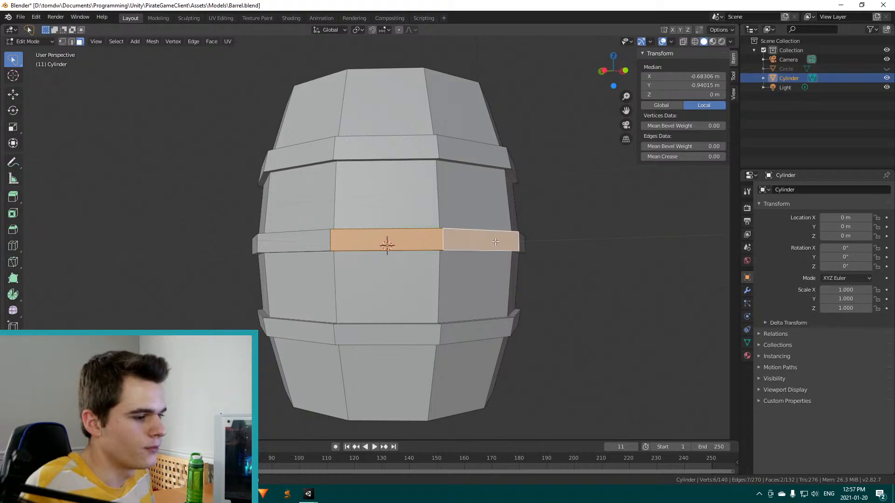
click(551, 247)
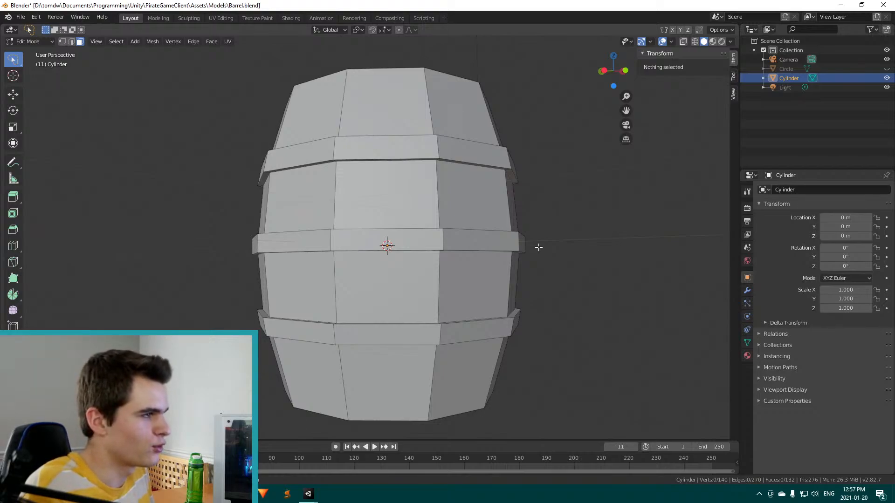
middle_drag(612, 257, 475, 218)
scroll(475, 218, down, 4)
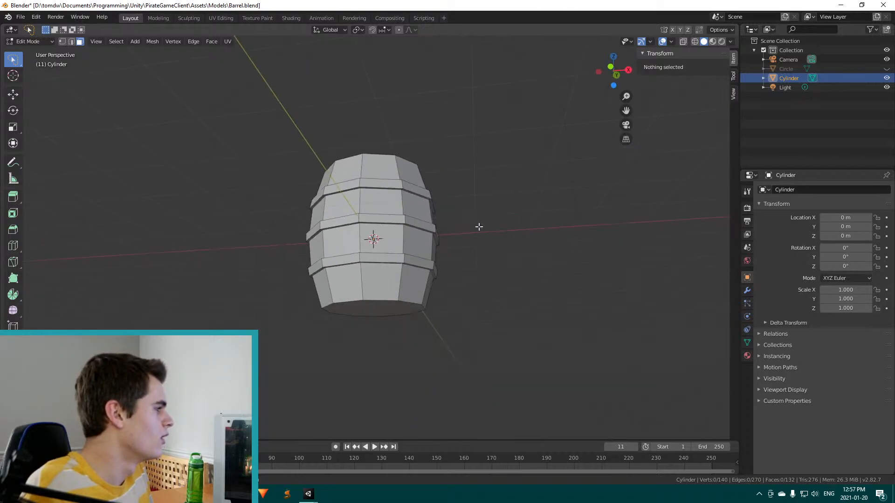
middle_drag(460, 188, 440, 203)
scroll(466, 214, up, 3)
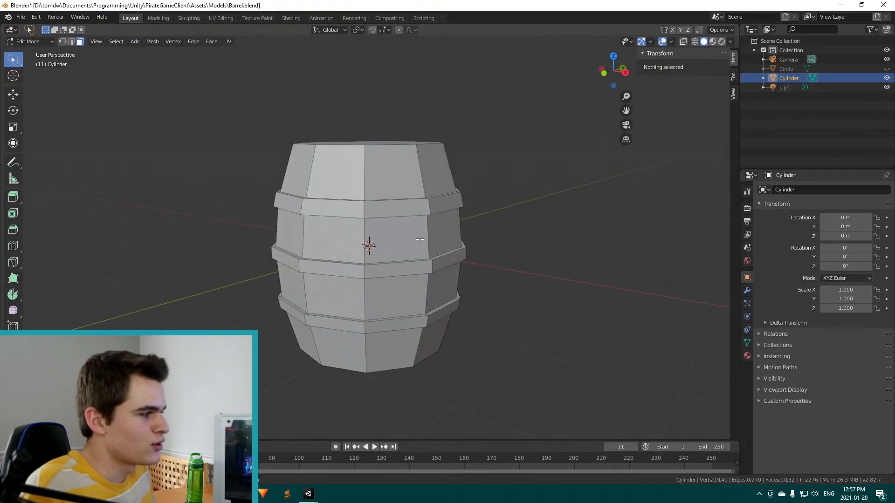
scroll(443, 270, up, 2)
middle_drag(441, 266, 393, 275)
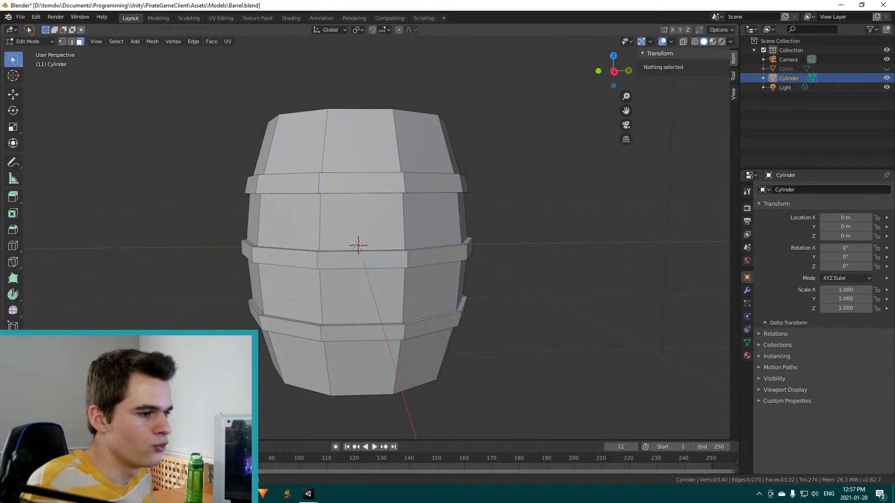
key(ctrl+s)
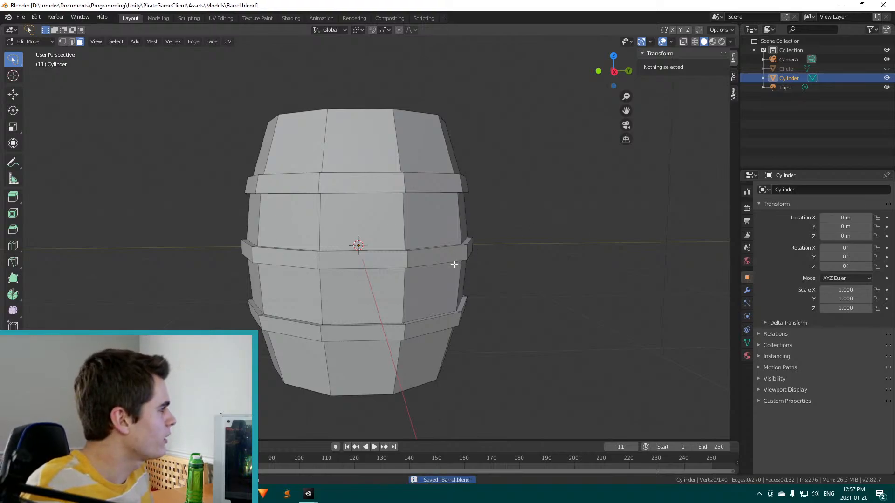
Switch to Unity, add the Barrel model from the Models folder to the Barrel prefab and expand its children
mouse_move(307, 493)
click(335, 460)
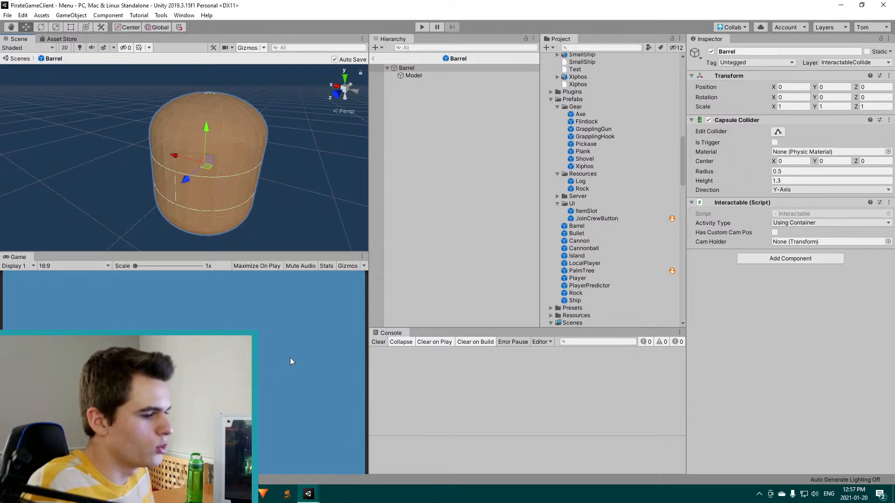
scroll(582, 185, up, 10)
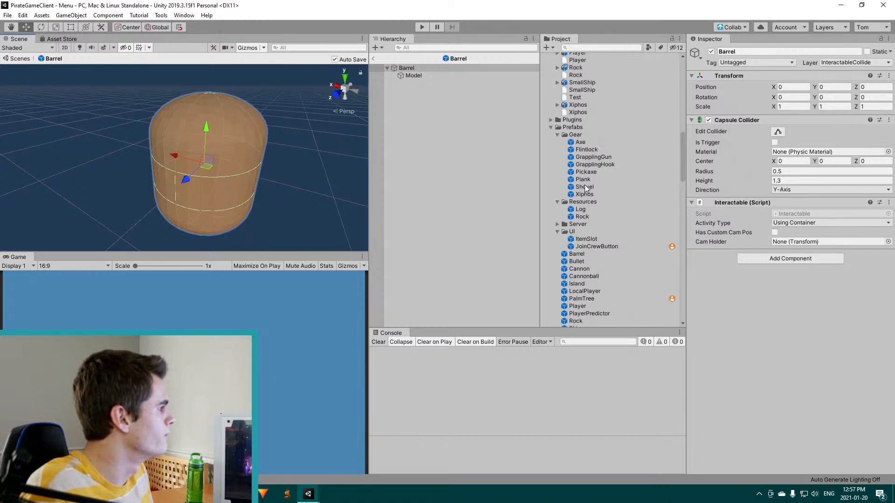
scroll(580, 184, up, 3)
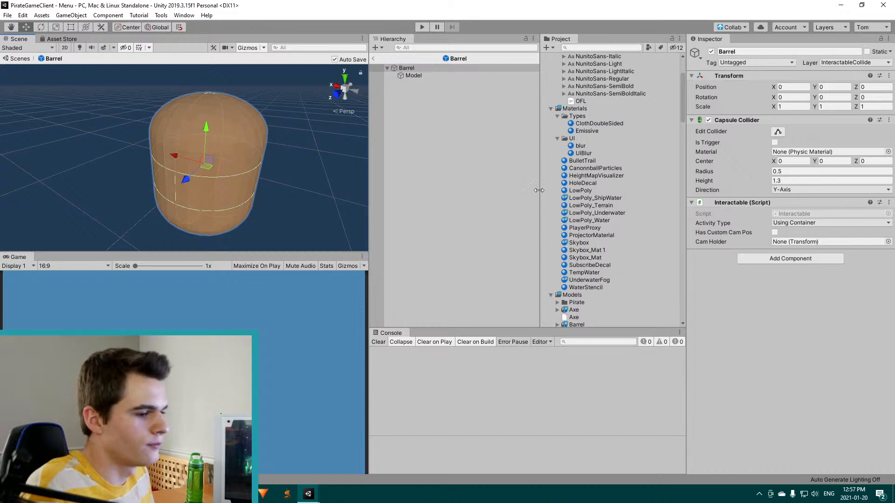
scroll(555, 203, down, 12)
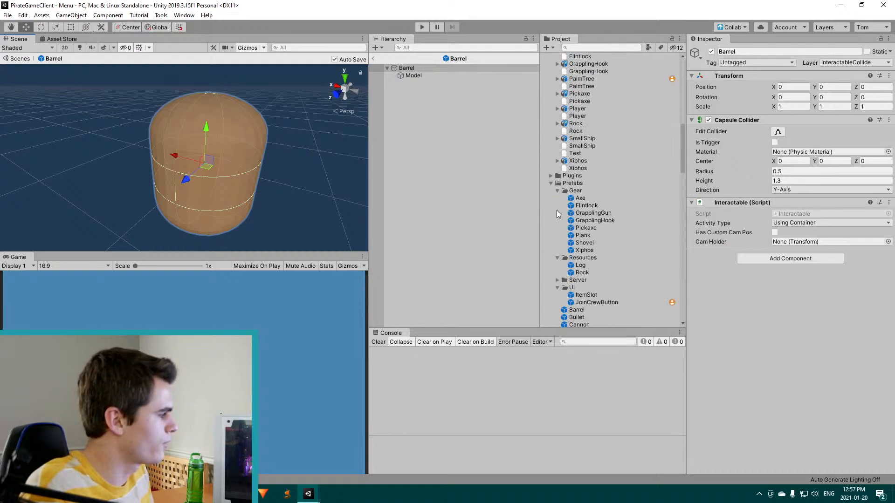
scroll(573, 224, up, 3)
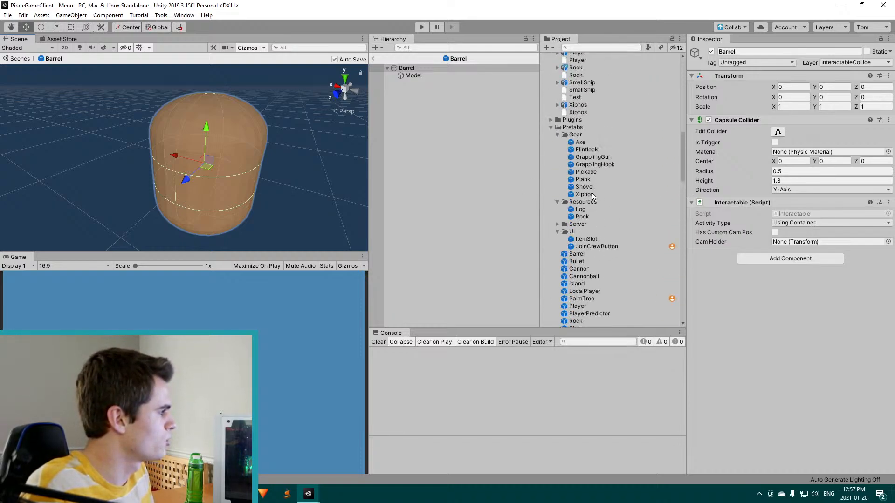
click(408, 75)
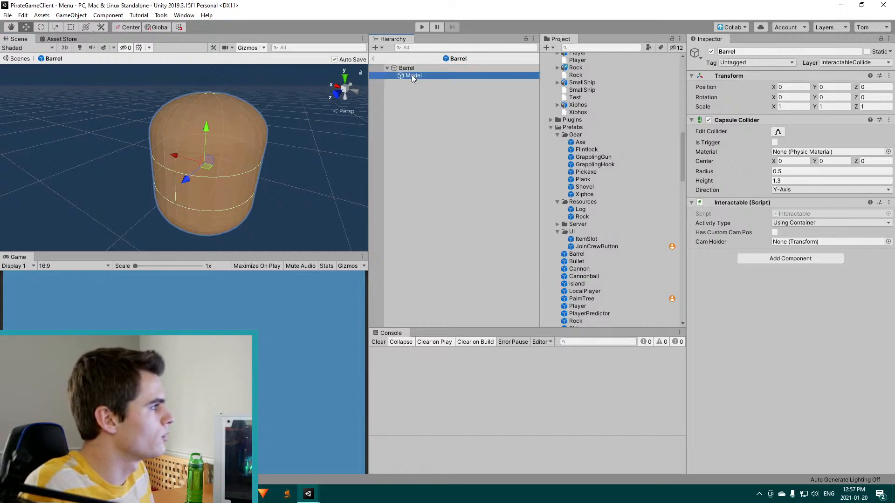
scroll(591, 109, up, 8)
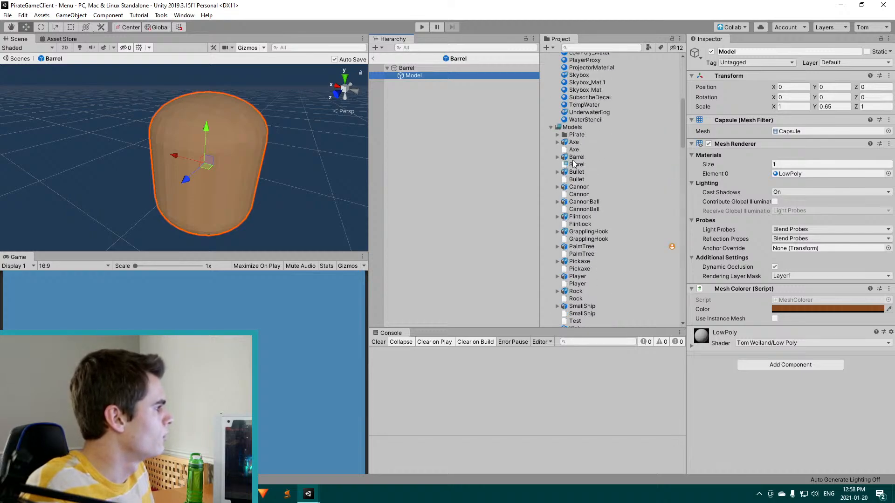
click(576, 164)
drag(577, 164, 438, 149)
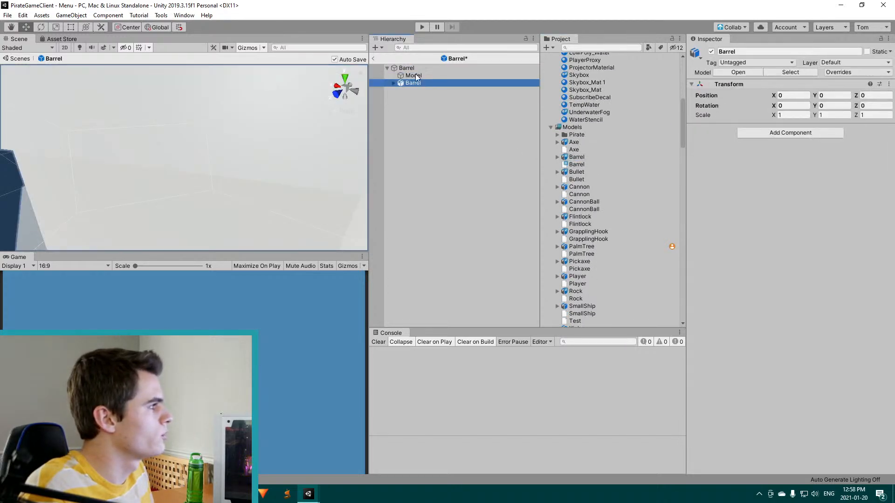
click(393, 82)
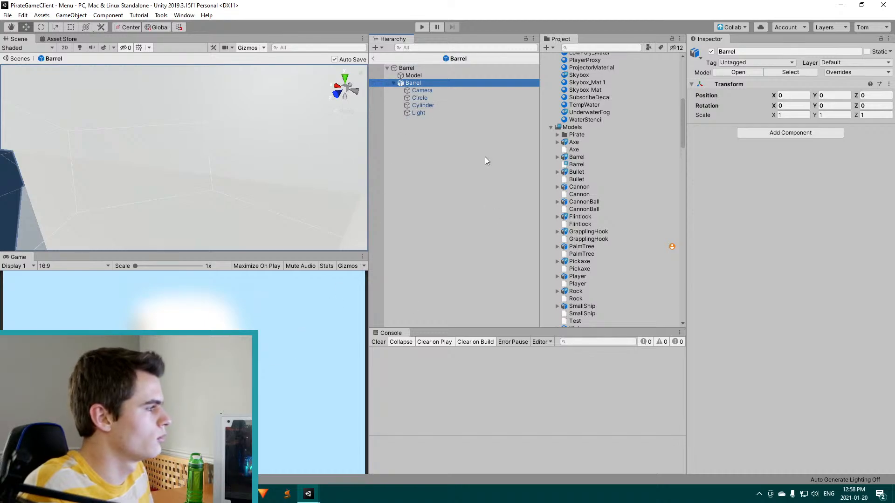
Disable Import Cameras and Import Lights in the Barrel model's import settings and apply the changes
click(576, 157)
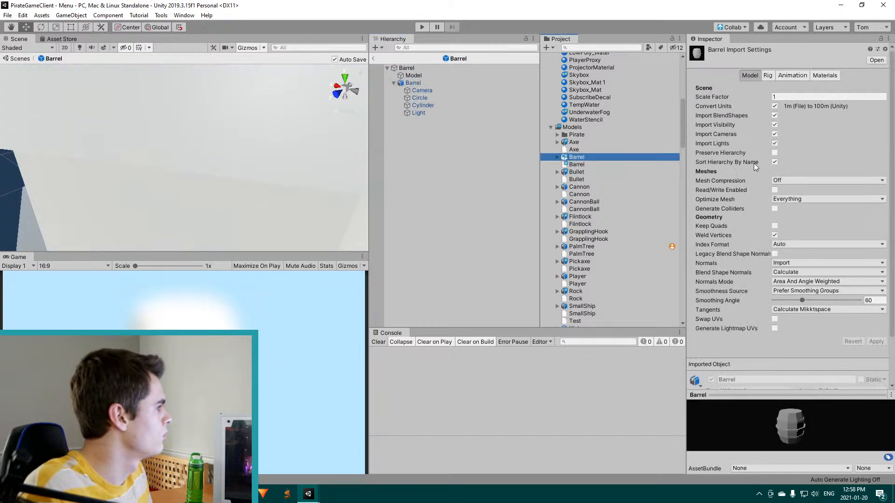
click(774, 134)
click(774, 143)
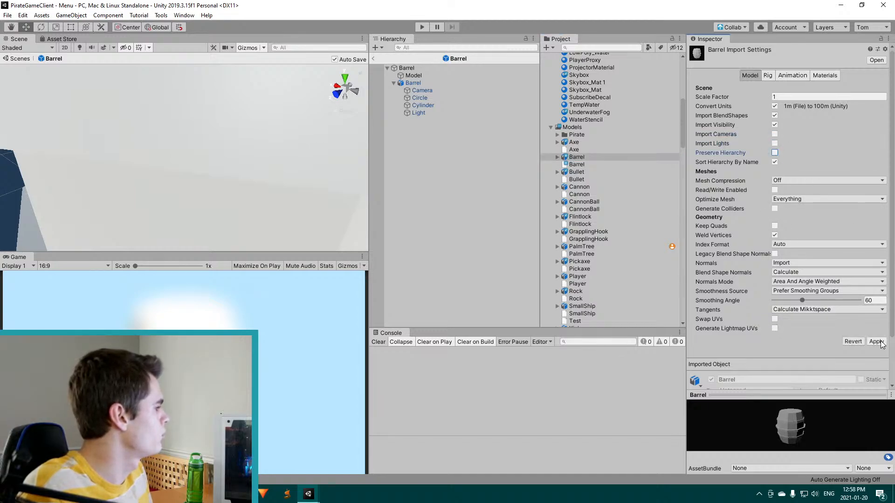
click(403, 115)
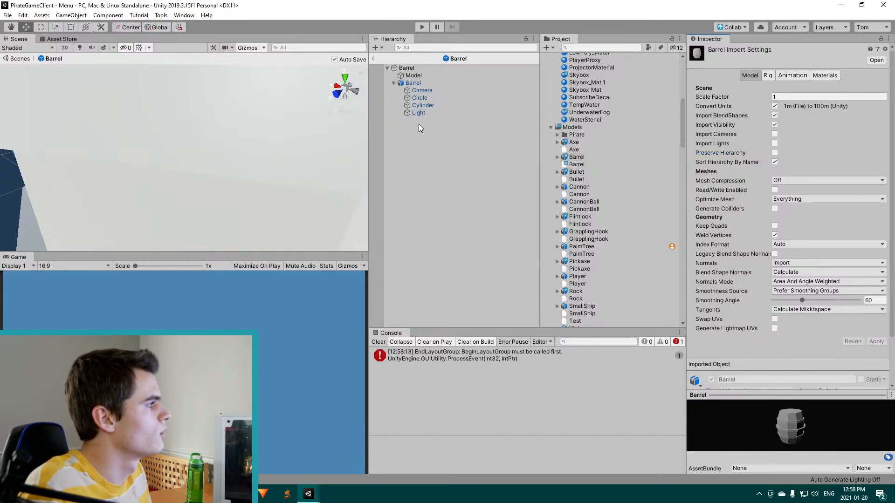
Replace the Barrel model instance in the prefab with a fresh copy from the Models folder and expand it
click(406, 84)
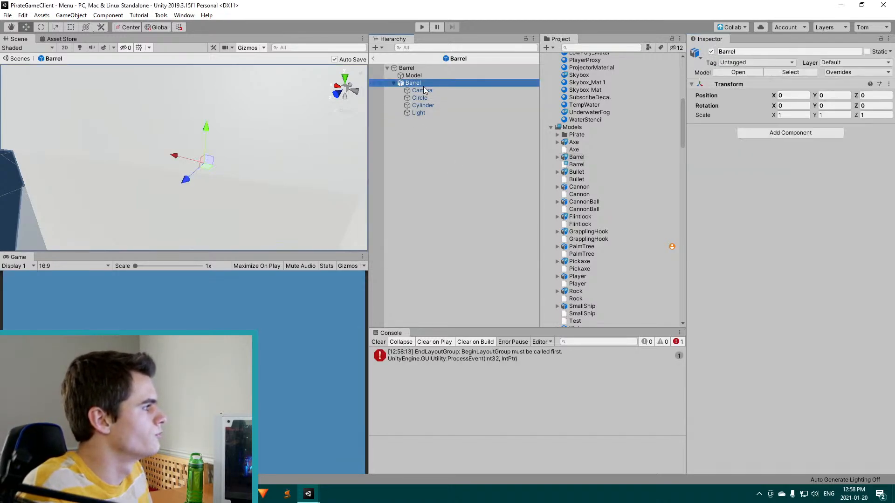
click(423, 89)
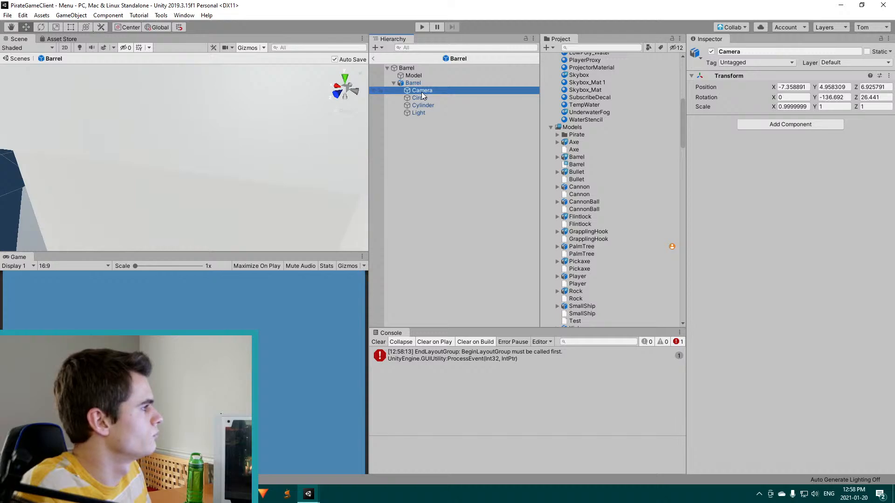
click(425, 85)
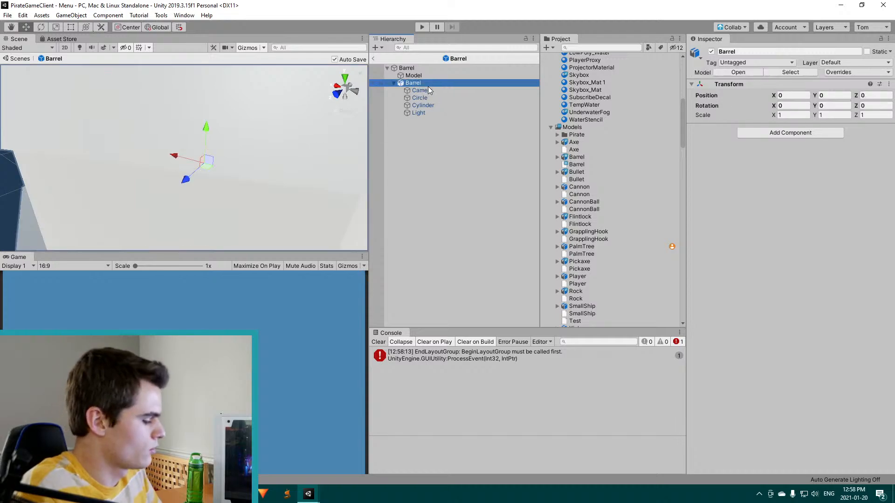
key(Delete)
drag(582, 157, 464, 143)
click(393, 82)
Frame the barrel in the scene and examine its shading, its Light and Cylinder children and the model's import settings
right_drag(250, 155, 219, 152)
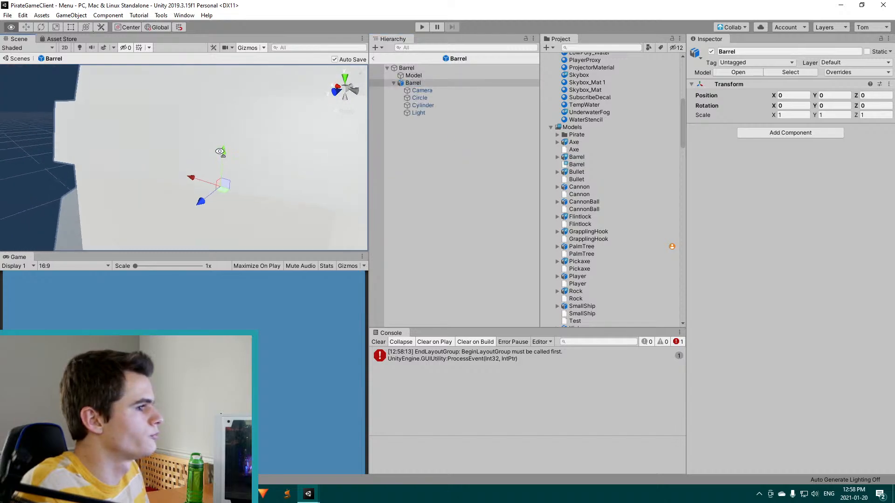
key(f)
scroll(225, 155, up, 5)
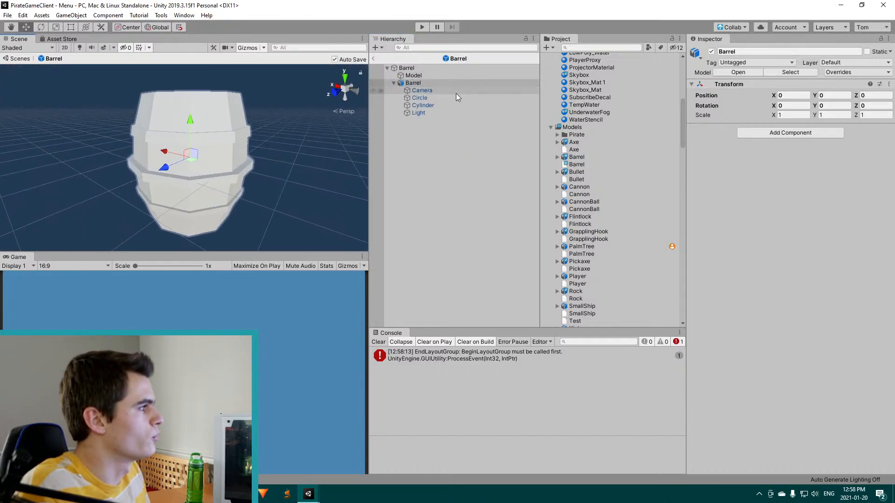
click(424, 112)
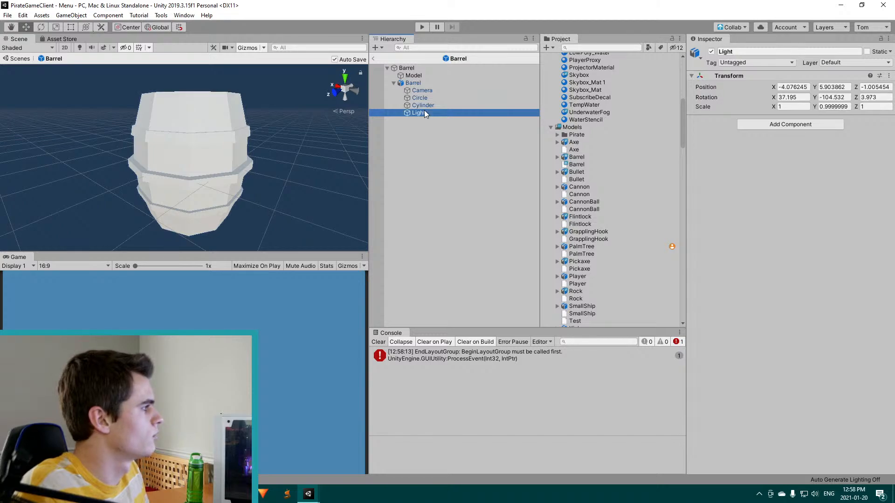
click(580, 158)
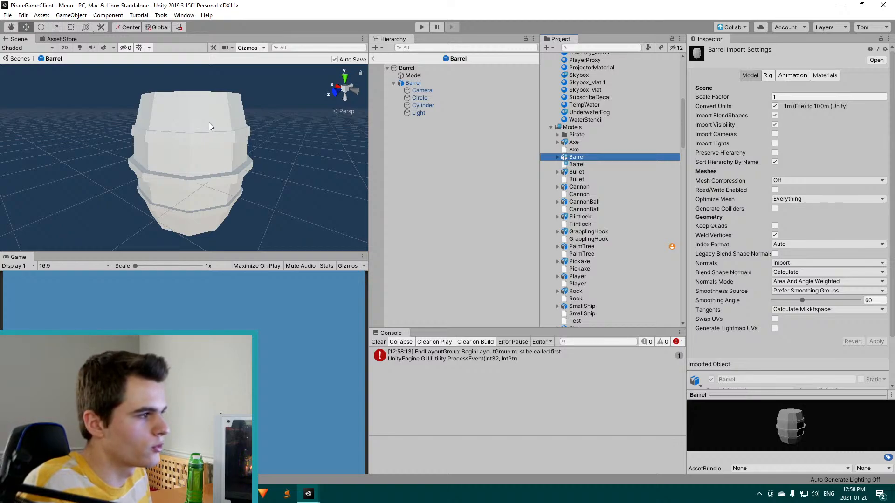
scroll(198, 180, up, 3)
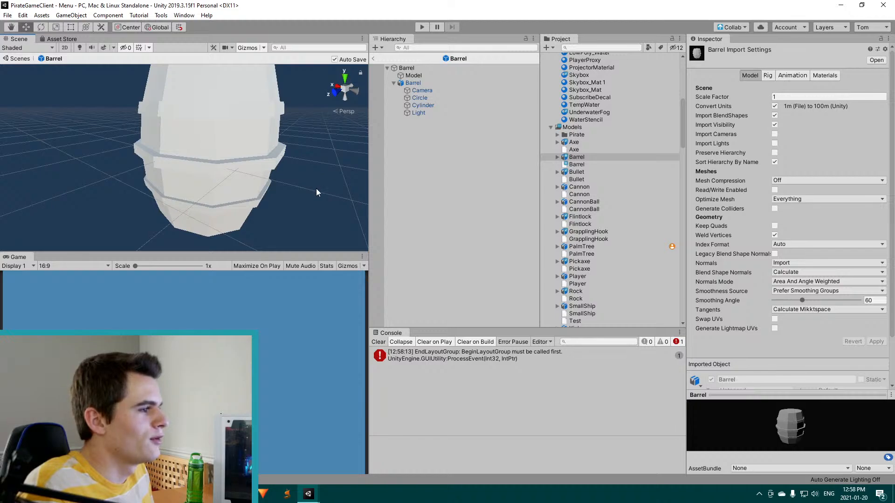
scroll(312, 190, down, 4)
scroll(279, 177, up, 3)
mouse_move(273, 150)
alt+mouse_down()
mouse_move(246, 122)
mouse_move(256, 135)
mouse_move(280, 136)
alt+mouse_up()
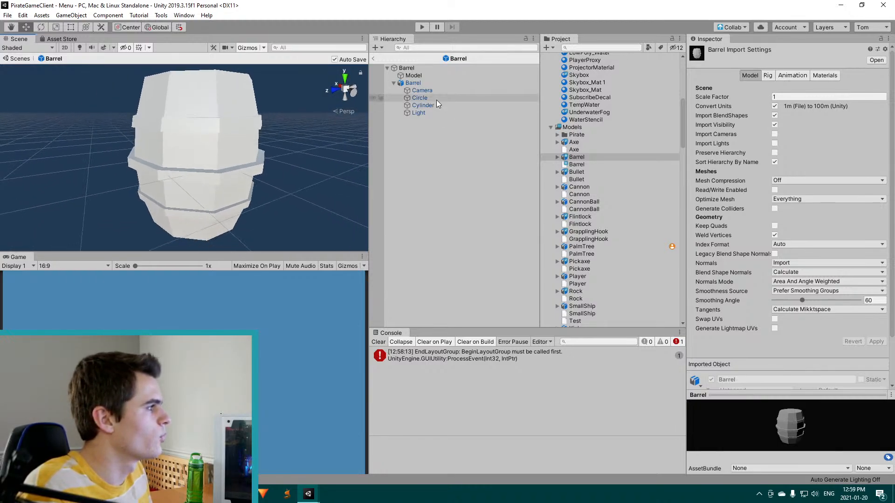
click(415, 106)
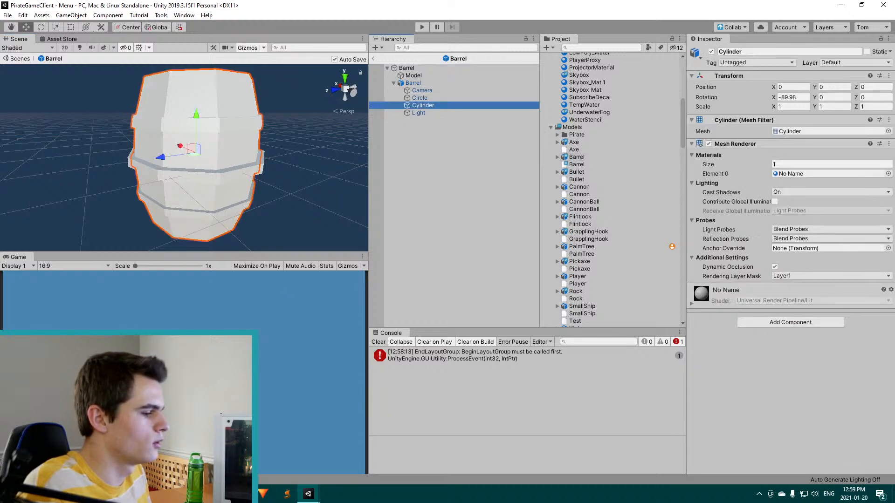
Switch to Blender and apply Shade Smooth to the barrel cylinder in Object Mode
key(alt+Tab)
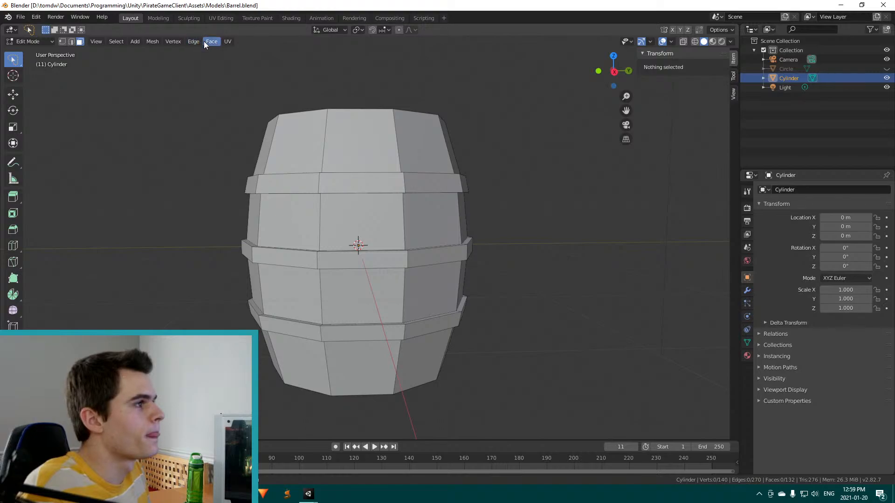
key(Tab)
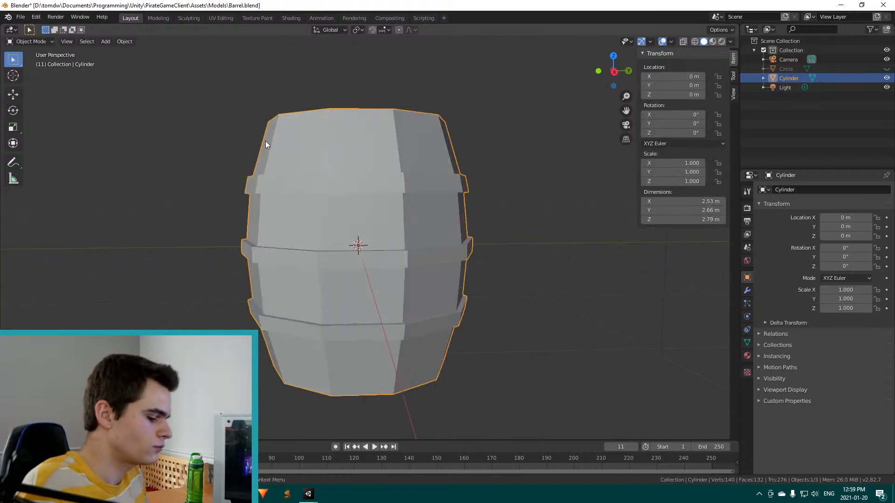
click(104, 42)
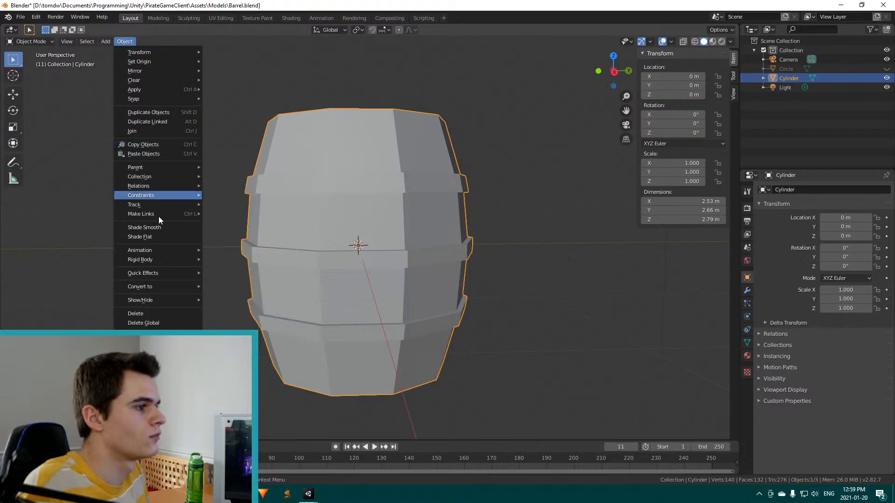
click(158, 228)
middle_drag(499, 253, 505, 234)
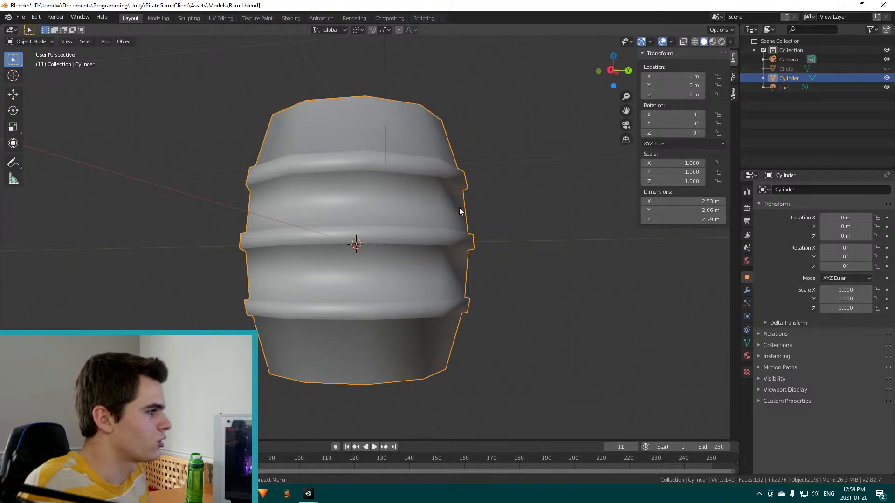
Enter Edit Mode on the barrel cylinder with edge selection and select the upper edge loop of the middle band
key(Tab)
middle_drag(475, 194, 480, 220)
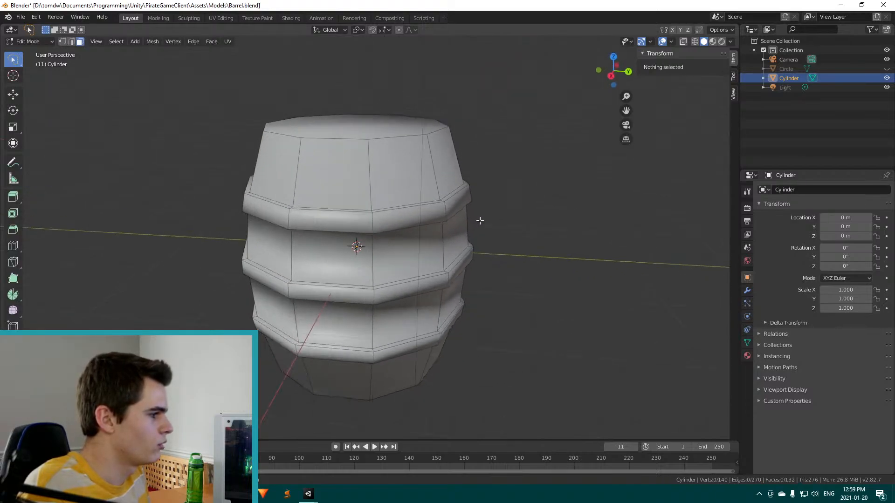
key(1)
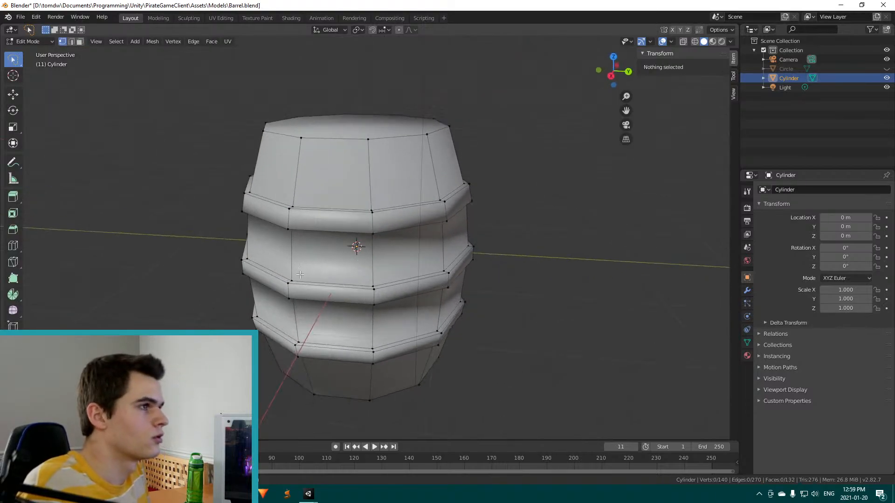
key(2)
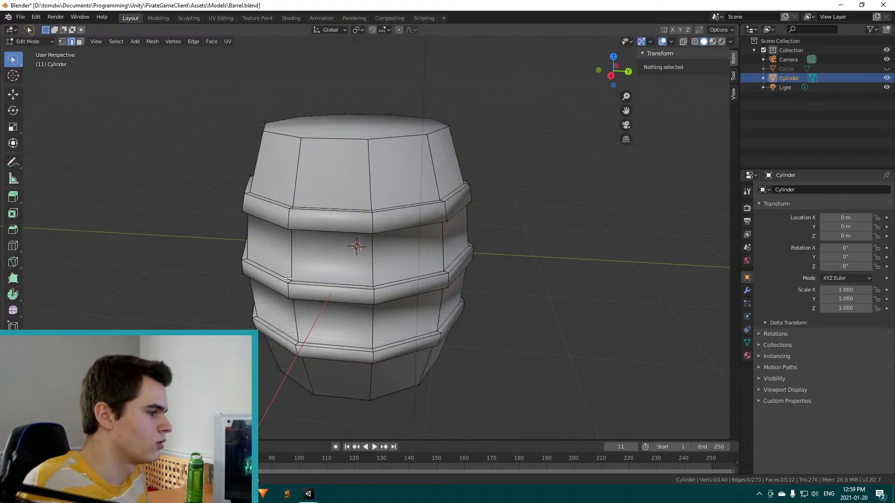
click(288, 279)
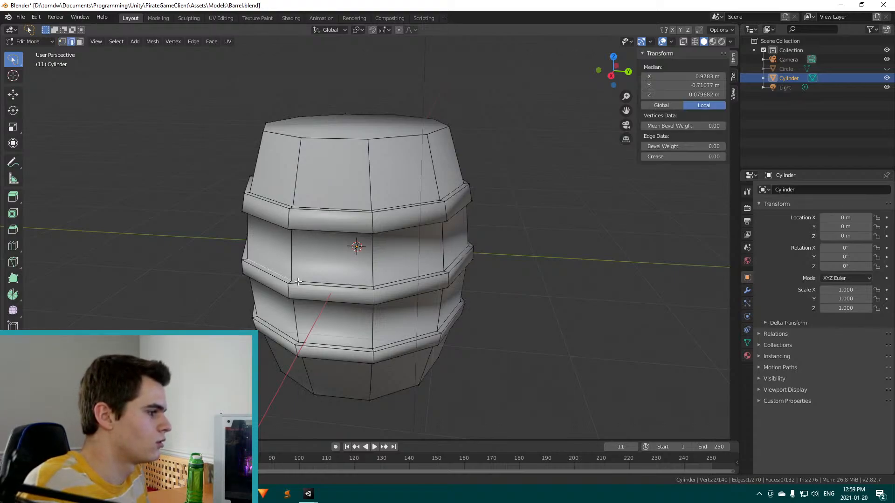
alt+click(298, 282)
middle_drag(301, 232, 309, 212)
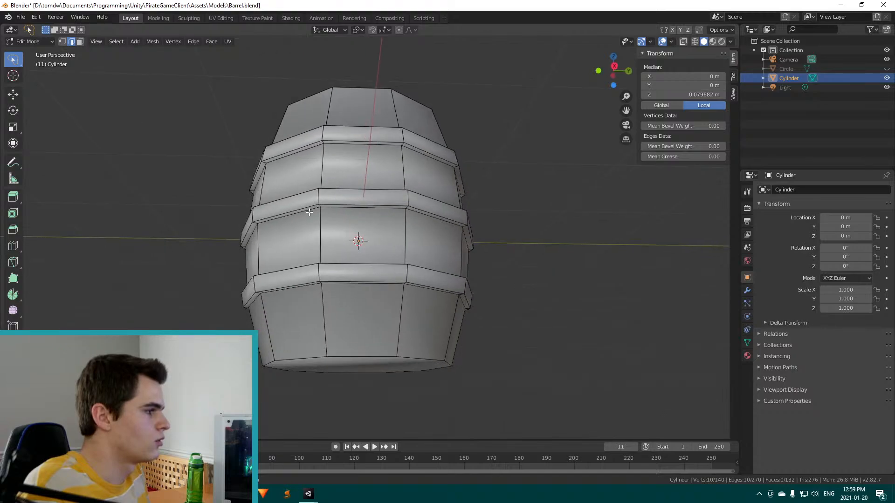
Select the edge loops where the barrel's bands meet the body one at a time, ending with the lowest band's upper loop
alt+click(312, 210)
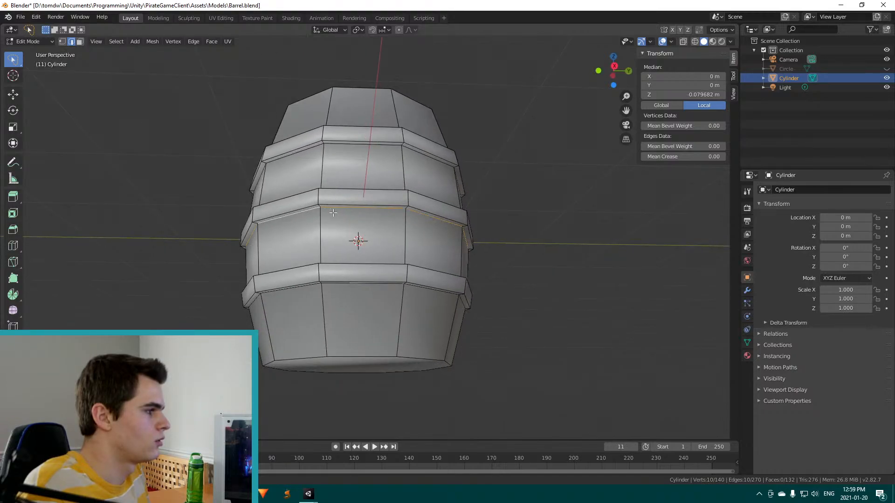
alt+click(330, 149)
alt+click(351, 280)
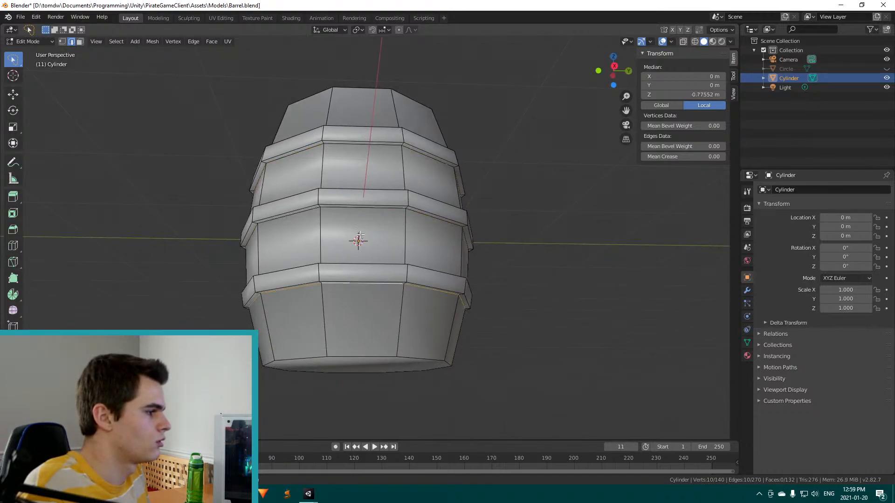
middle_drag(360, 235, 352, 284)
alt+click(335, 338)
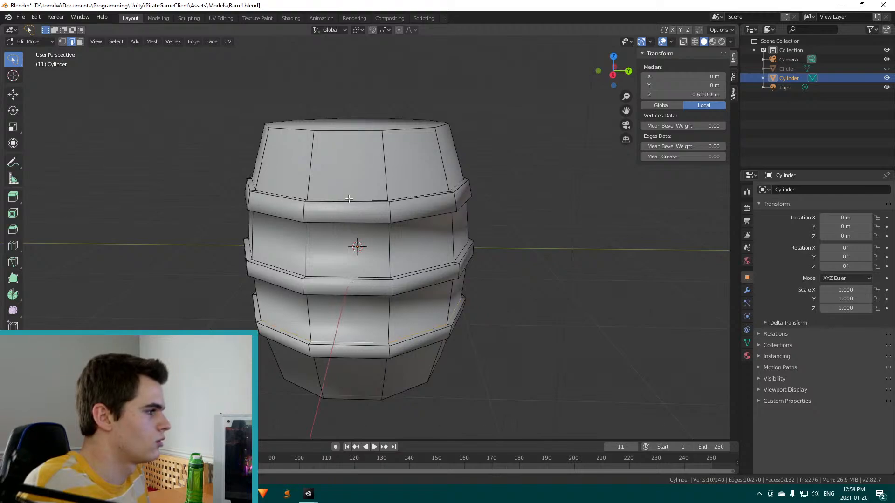
middle_drag(317, 295, 322, 257)
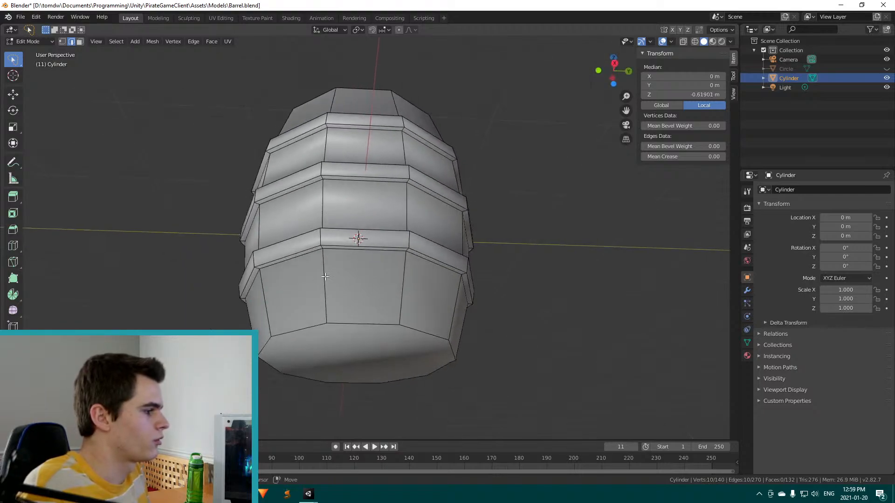
Add the lower edge loops of all three barrel bands to the selection
shift+click(336, 234)
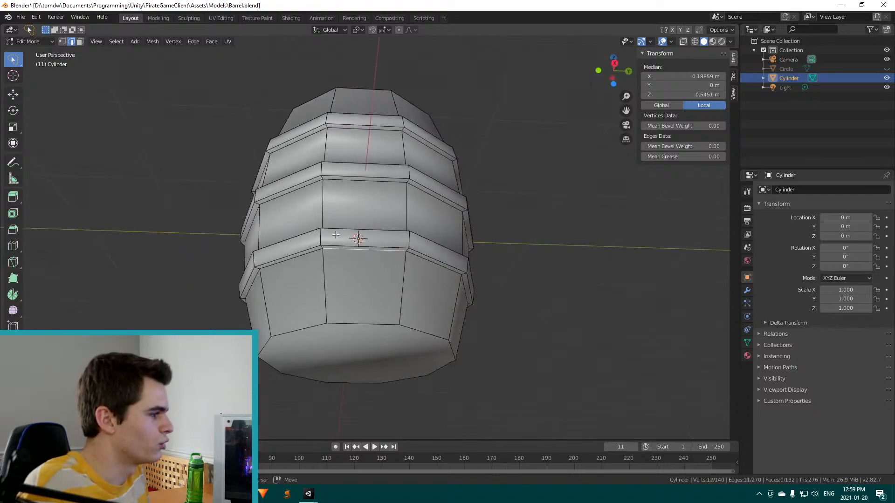
alt+shift+click(317, 252)
alt+shift+click(345, 185)
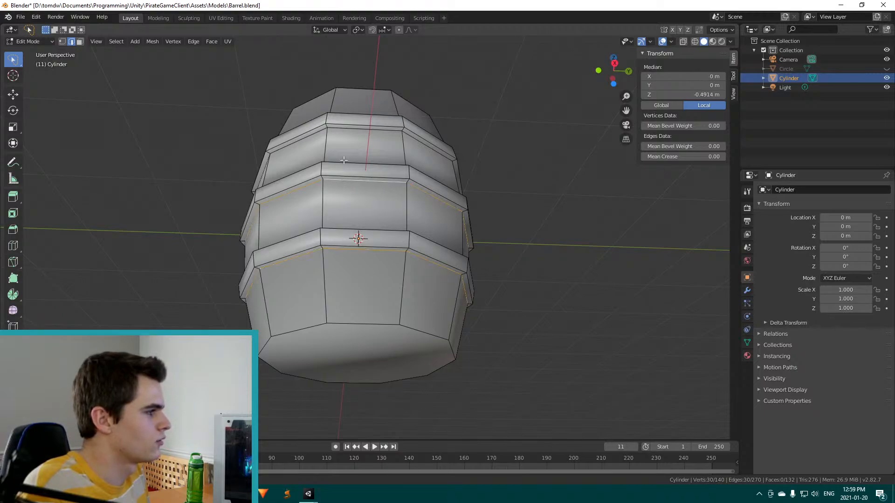
alt+shift+click(345, 161)
middle_drag(368, 187, 367, 250)
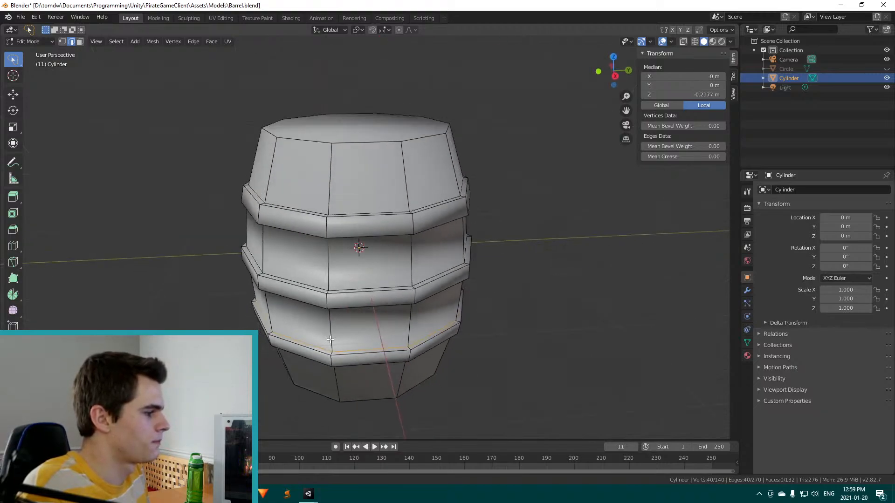
Add the upper edge loops of the middle and top bands to the selection
alt+shift+click(328, 284)
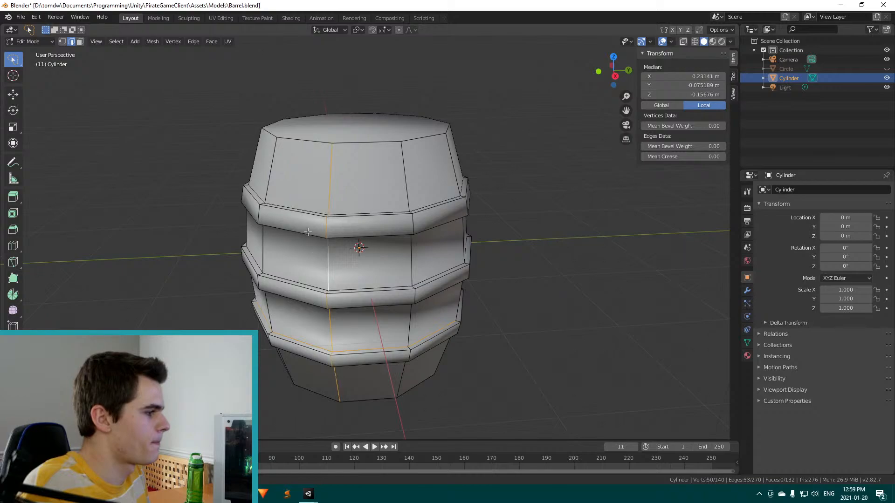
alt+shift+click(328, 283)
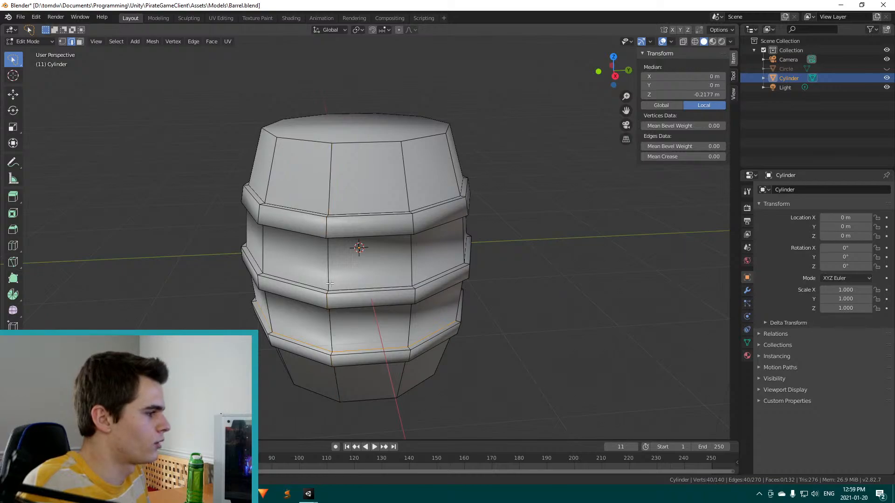
alt+shift+click(306, 282)
alt+shift+click(300, 205)
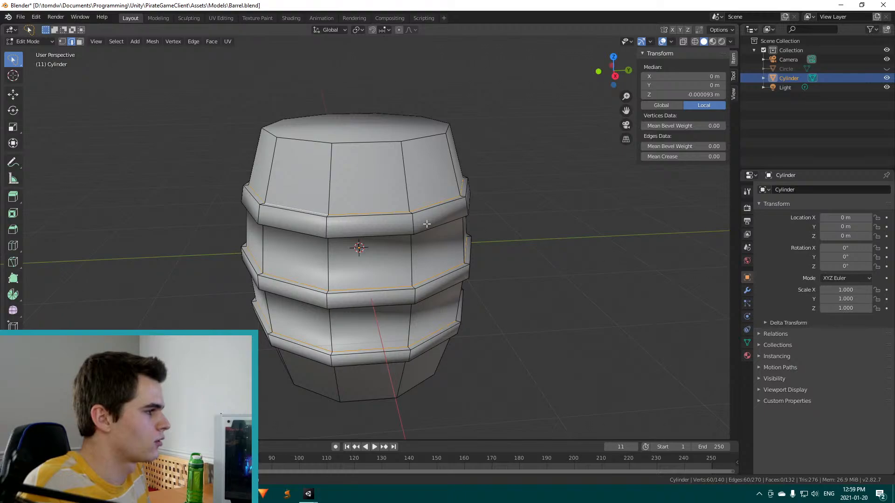
middle_drag(395, 252, 375, 228)
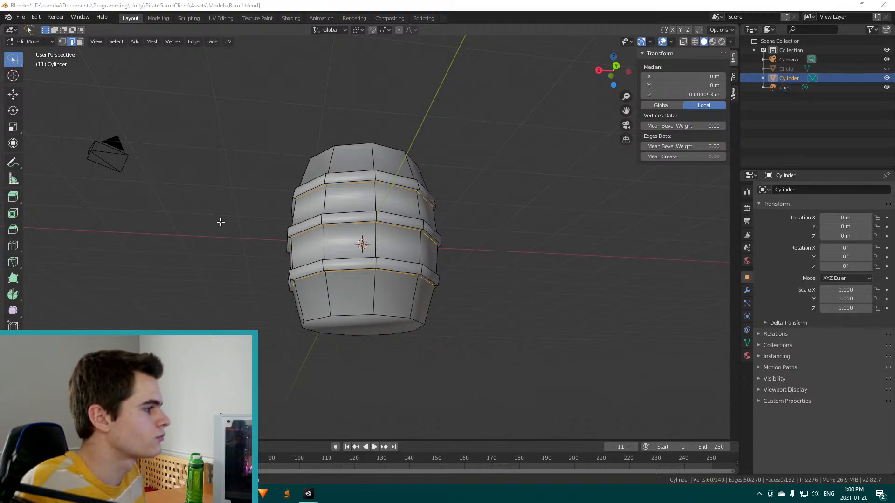
Mark the selected band edge loops as sharp and save Barrel.blend
middle_drag(220, 222, 244, 233)
key(ctrl+e)
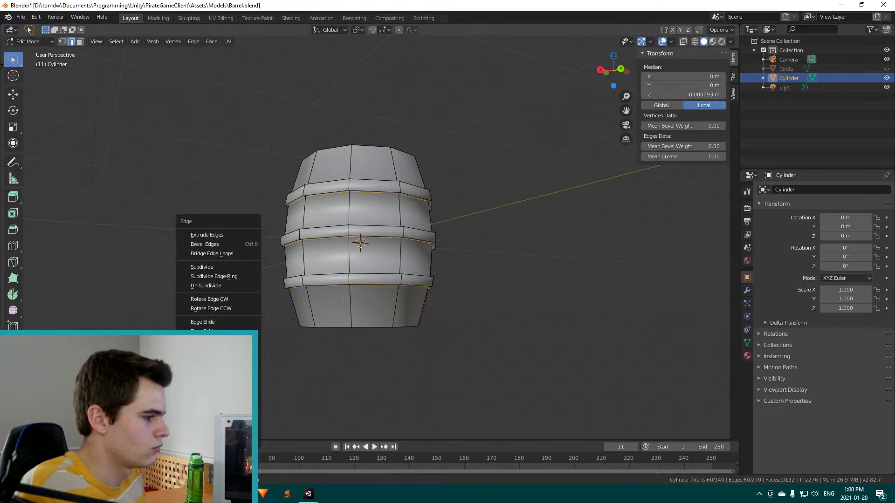
click(259, 373)
click(466, 257)
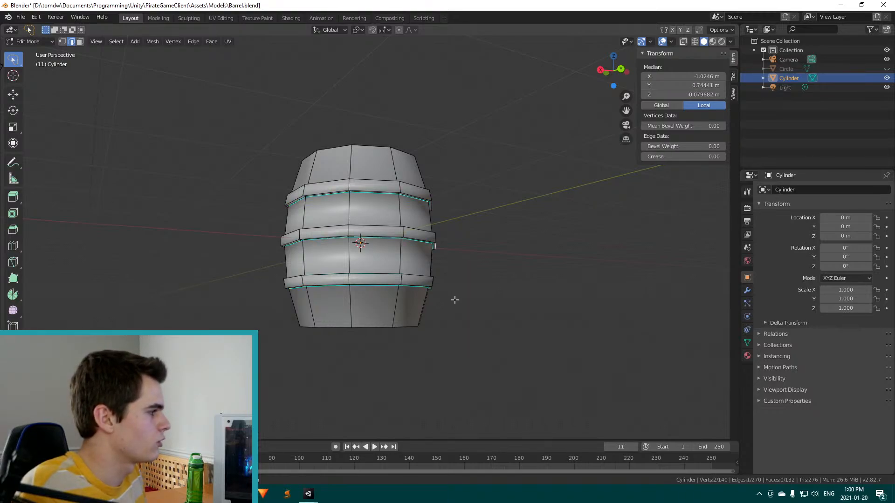
key(ctrl+s)
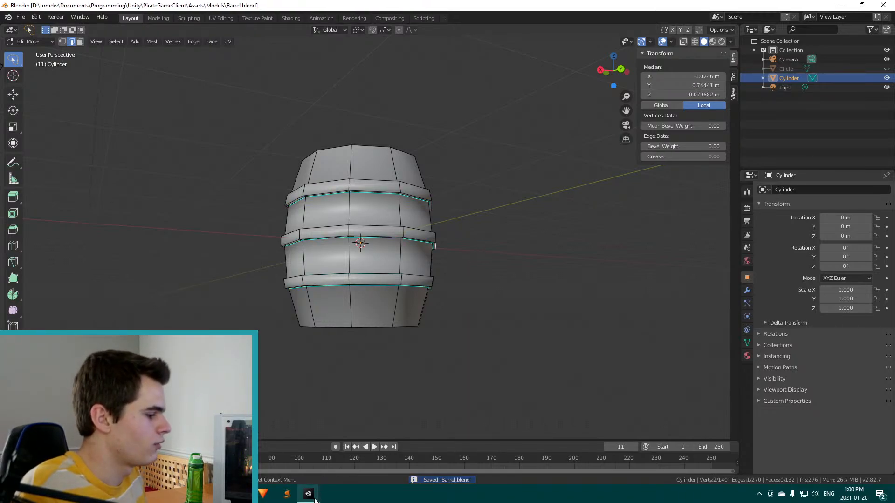
mouse_move(308, 493)
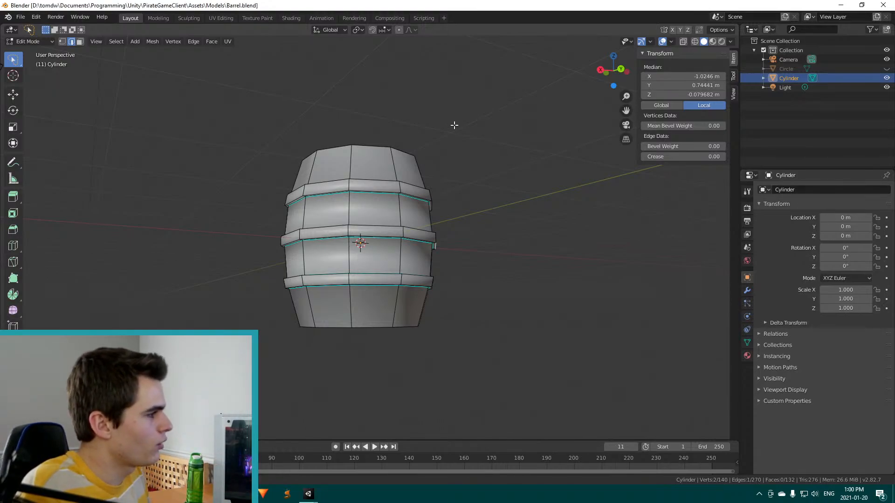
Examine the sharp edges around the barrel's bands and the viewport overlay options for the mesh
middle_drag(456, 126, 386, 246)
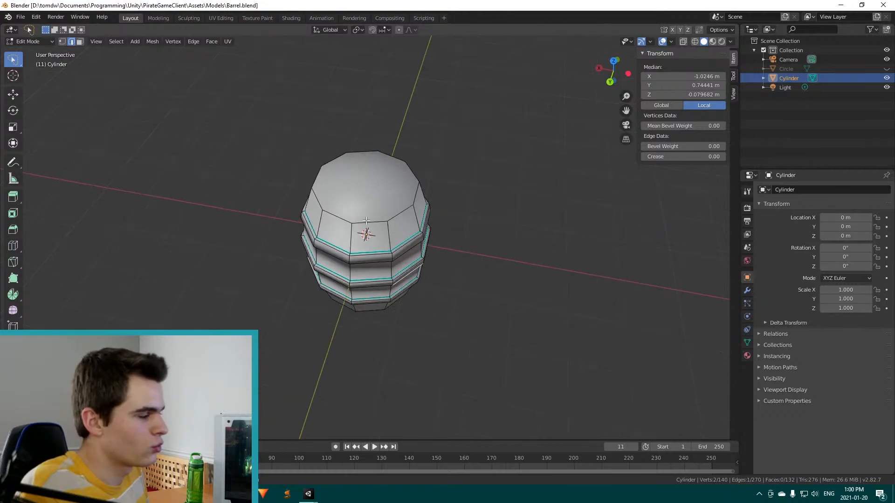
click(385, 248)
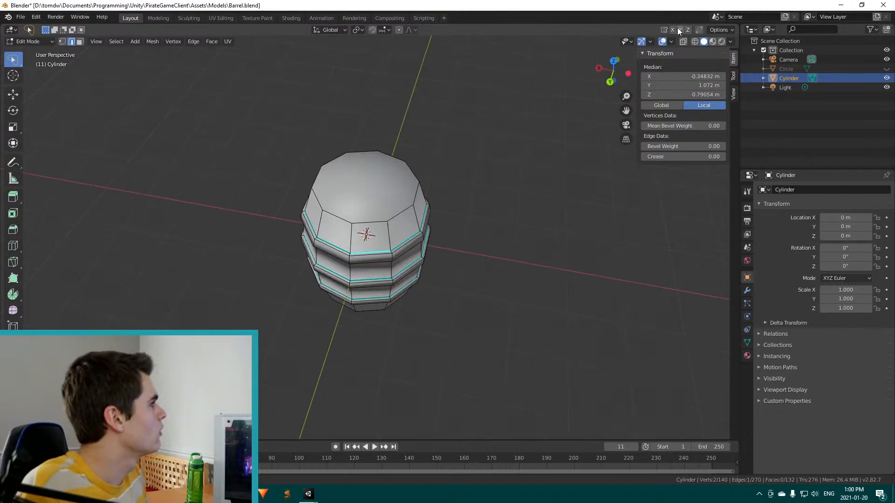
click(671, 41)
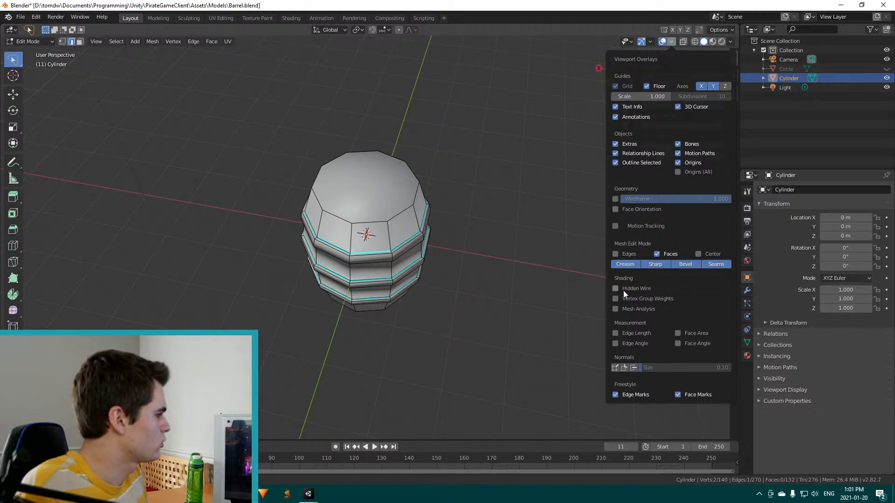
middle_drag(466, 279, 373, 261)
scroll(355, 259, up, 4)
key(n)
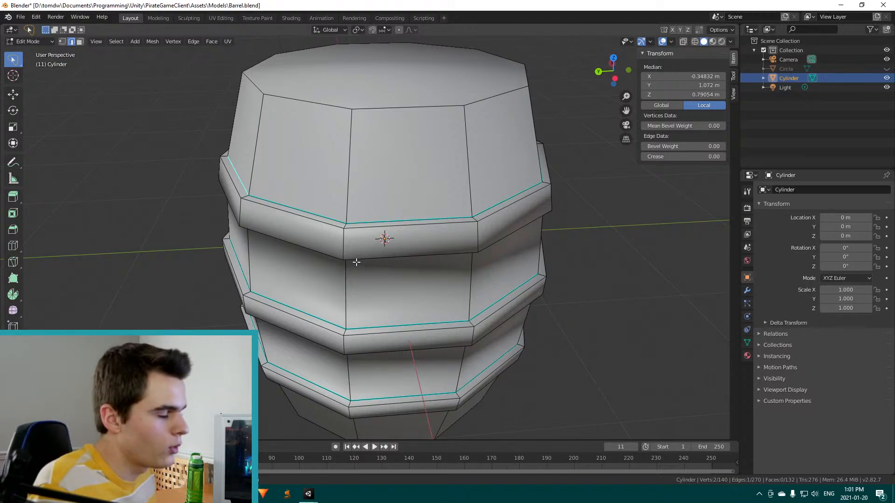
Switch to vertex selection and examine individual vertices on the barrel's top rim and along the top band's sharp edge
key(1)
click(348, 108)
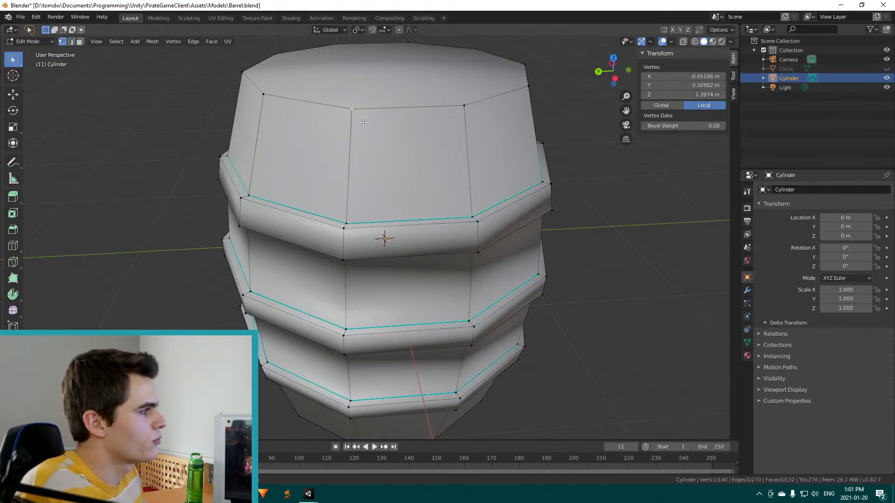
middle_drag(407, 141, 342, 164)
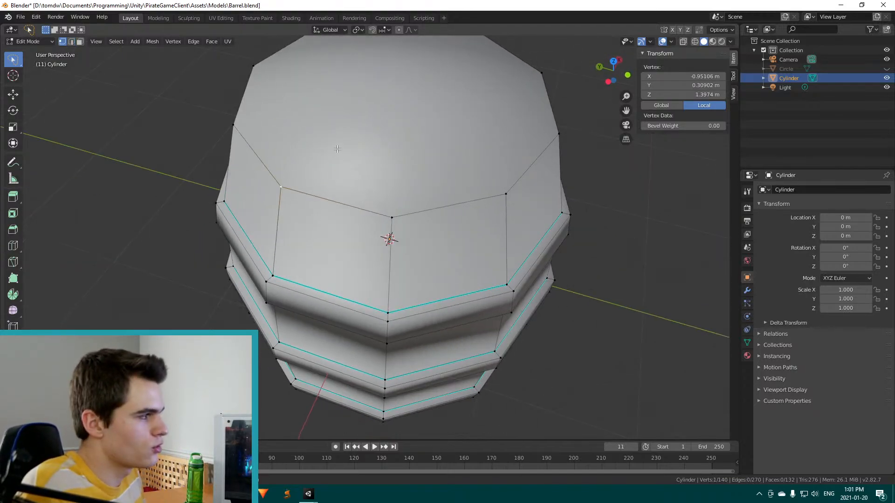
scroll(337, 149, up, 4)
middle_drag(199, 154, 380, 189)
scroll(458, 215, down, 3)
click(277, 249)
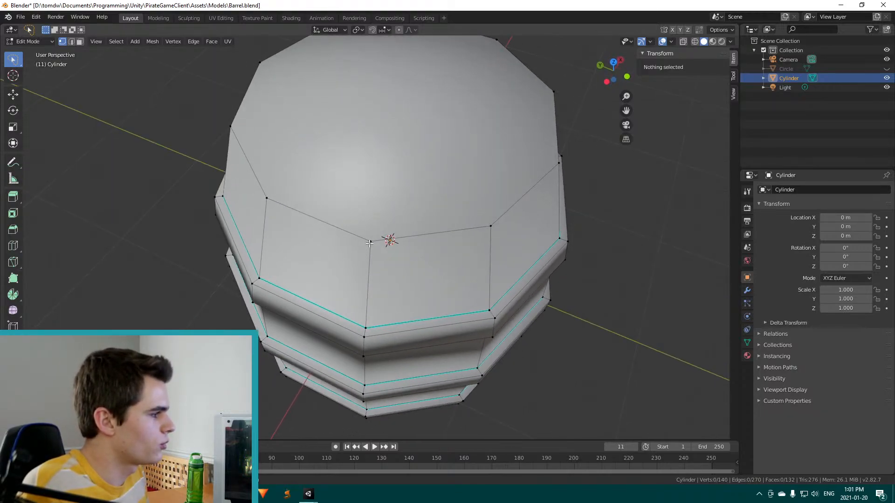
middle_drag(348, 257, 392, 242)
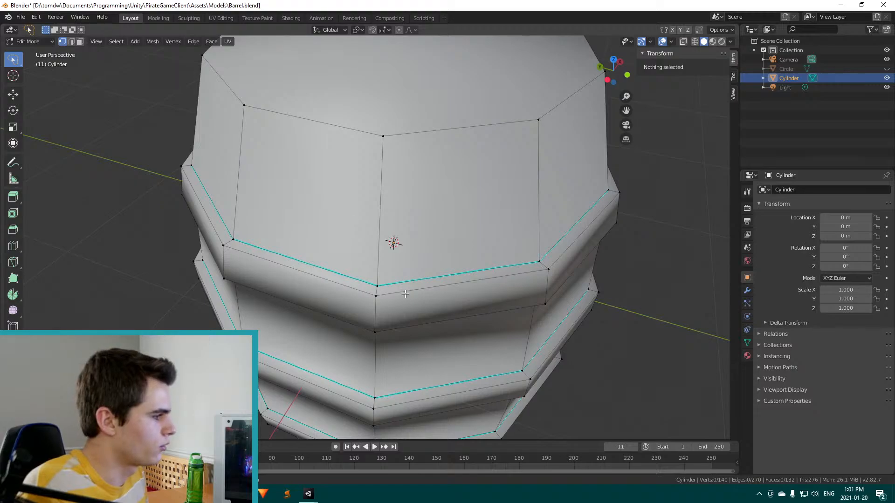
click(375, 285)
scroll(399, 292, up, 2)
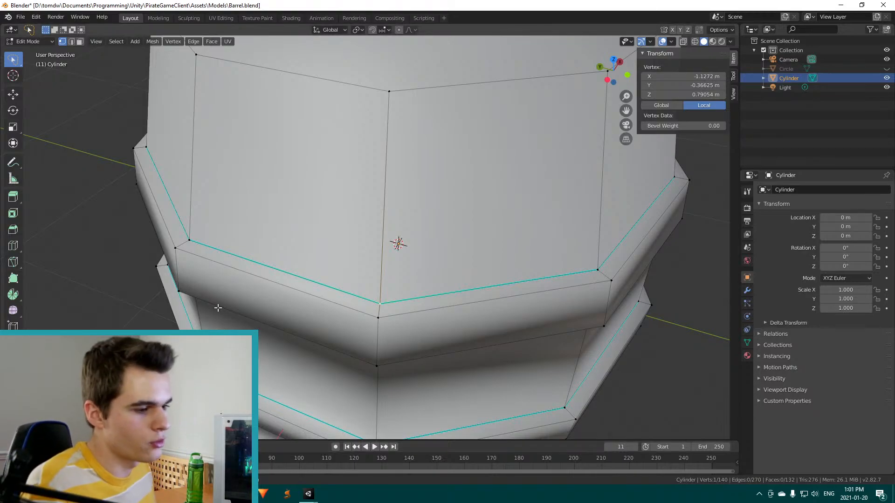
Switch to Unity and examine the shading of the barrel's band edges up close in the prefab scene
key(alt+Tab)
scroll(297, 148, up, 6)
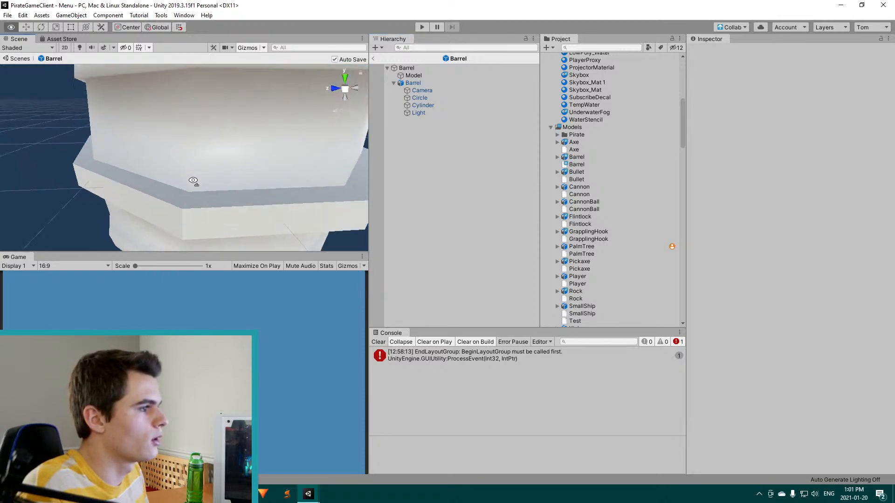
alt+drag(193, 181, 242, 158)
Switch back to Blender, inspect a vertex on the top band, and examine the barrel's shading in Object Mode
key(alt+Tab)
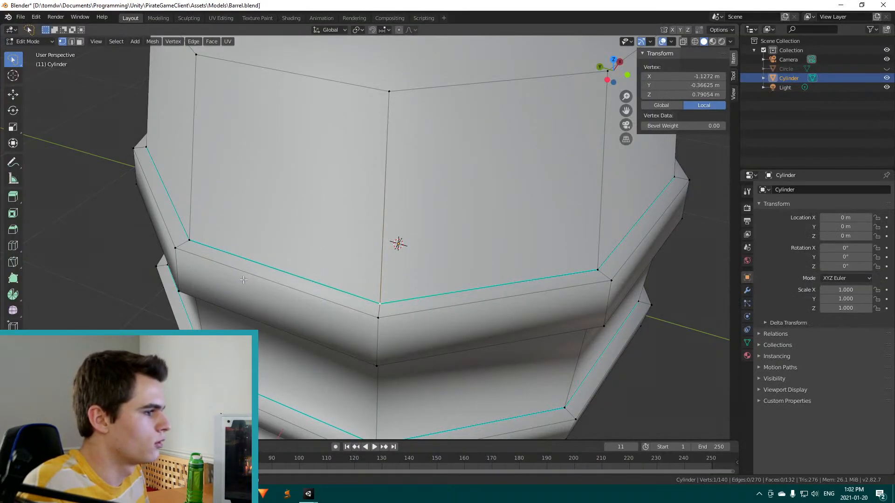
click(178, 251)
scroll(193, 262, down, 3)
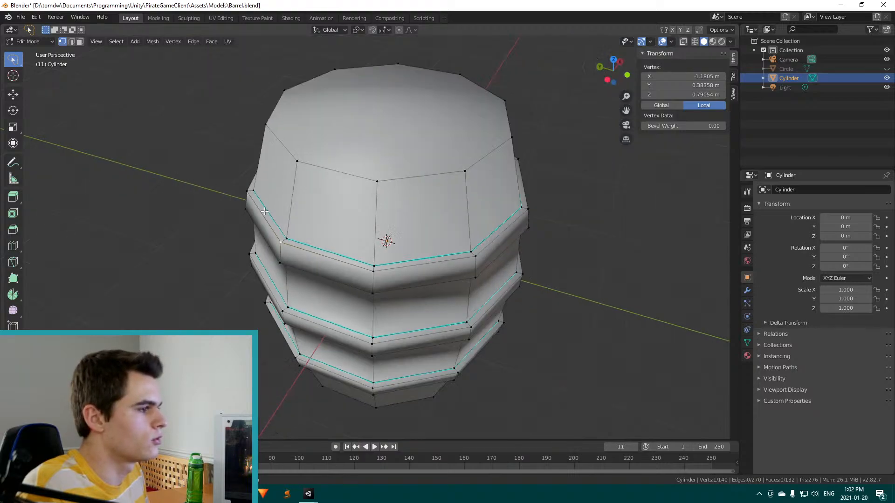
middle_drag(193, 262, 569, 260)
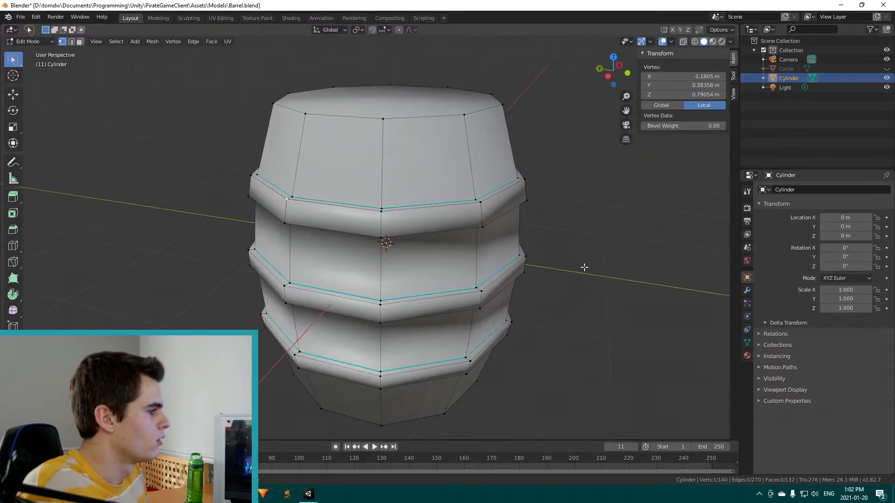
key(Tab)
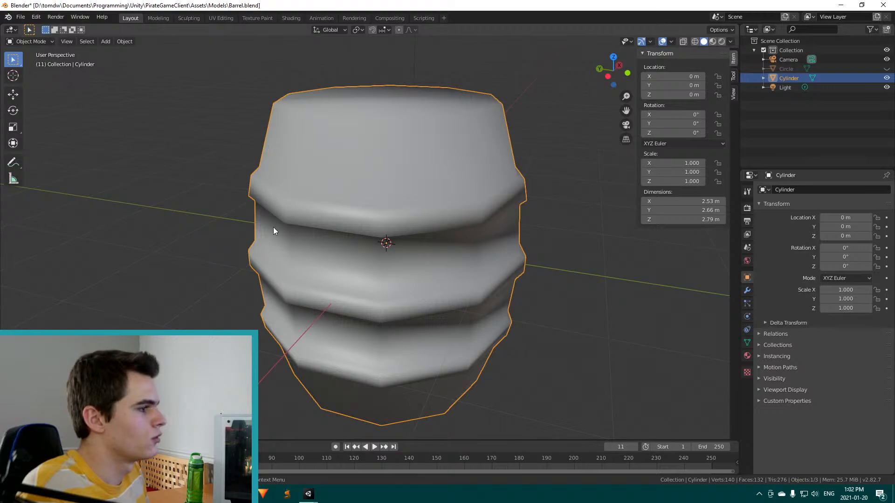
mouse_move(273, 230)
middle_down()
mouse_move(286, 175)
mouse_move(275, 229)
middle_up()
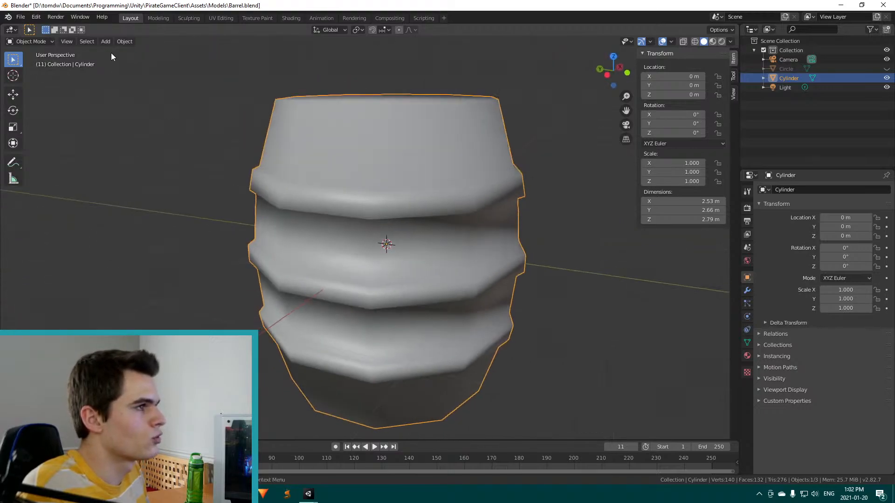
Apply smooth shading to the barrel's Cylinder object and return it to Edit Mode
click(115, 41)
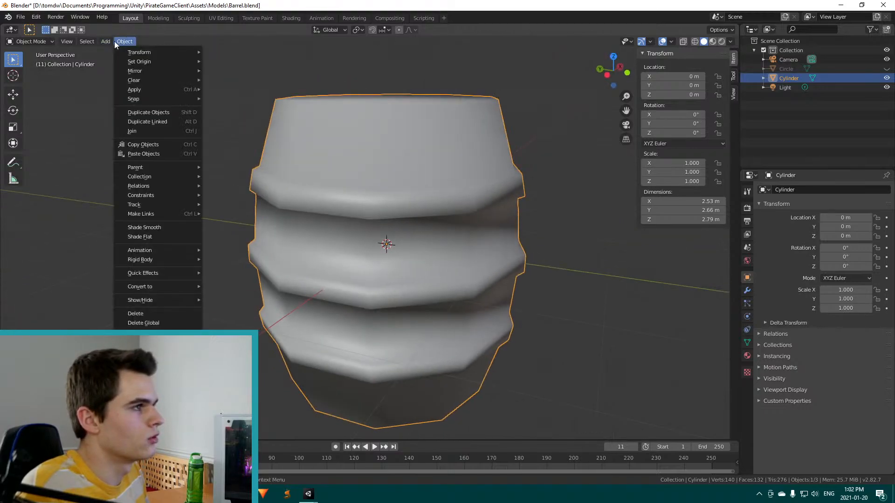
click(161, 227)
key(Tab)
middle_drag(549, 234, 535, 255)
Switch to Unity and examine the shading of the barrel's bands from several angles in the prefab scene
key(alt+Tab)
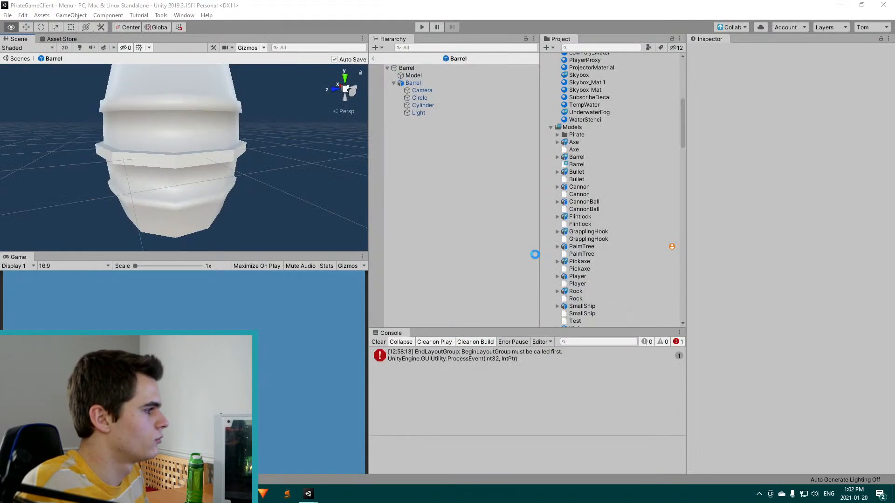
scroll(266, 194, up, 5)
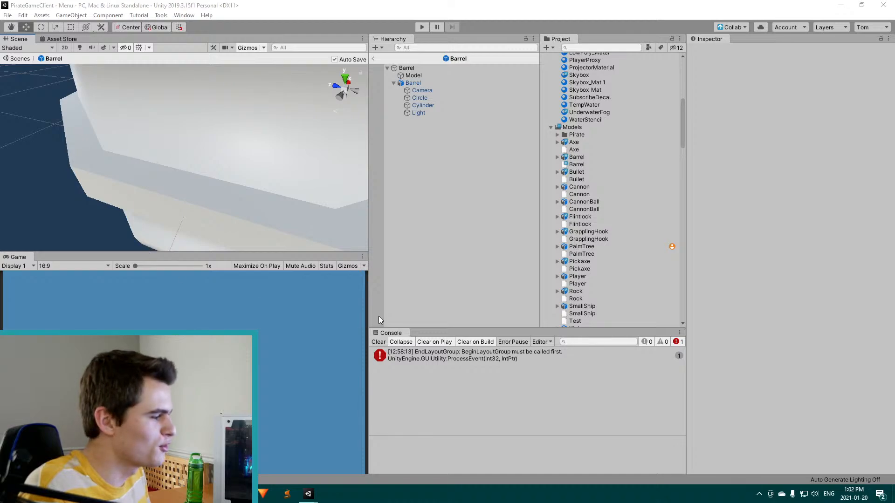
click(381, 345)
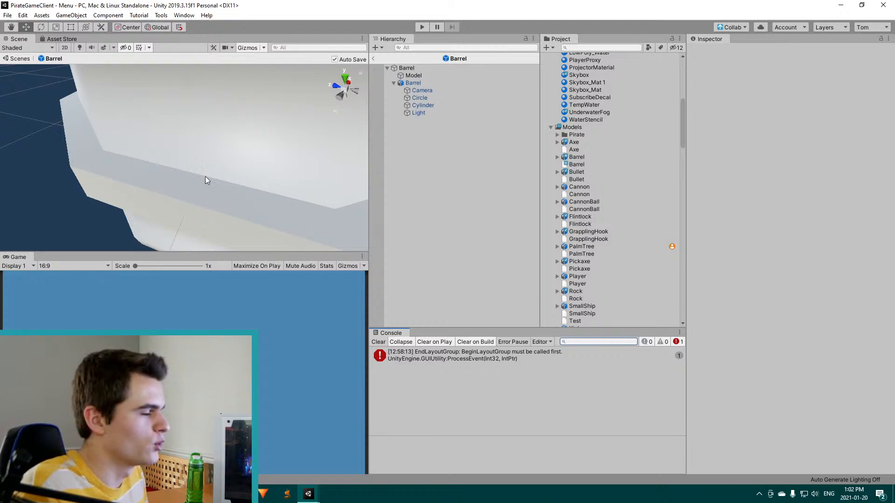
alt+drag(204, 180, 244, 130)
scroll(243, 130, down, 5)
scroll(232, 113, up, 6)
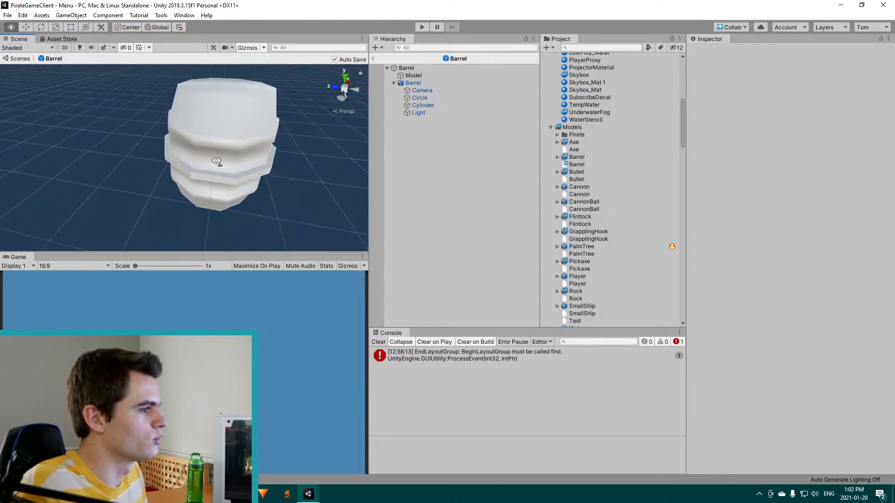
alt+drag(225, 164, 177, 126)
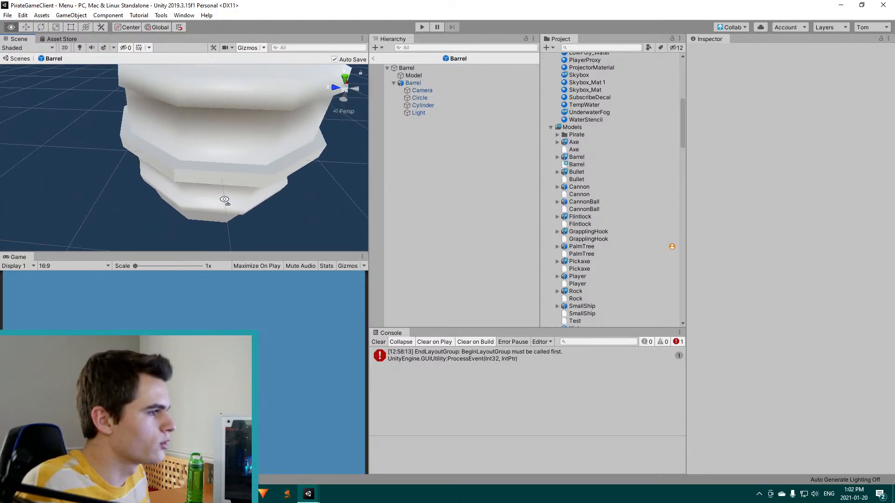
scroll(177, 126, up, 3)
click(222, 141)
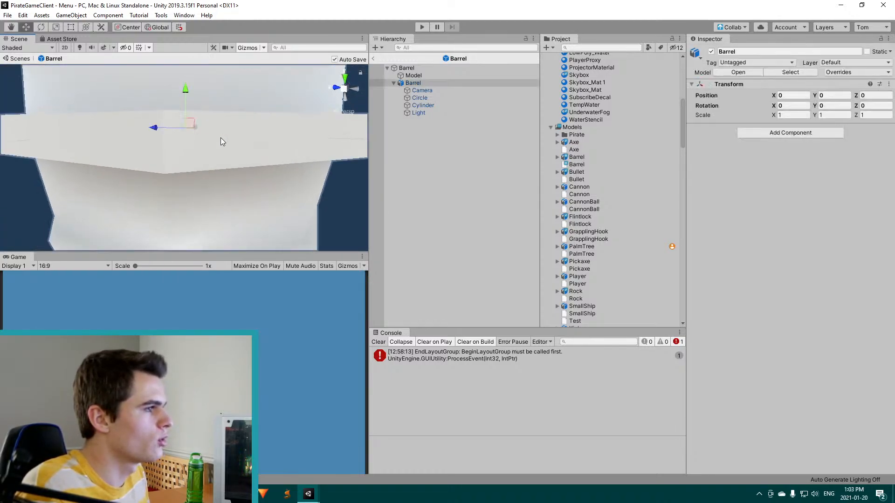
scroll(236, 131, down, 4)
alt+drag(235, 131, 184, 108)
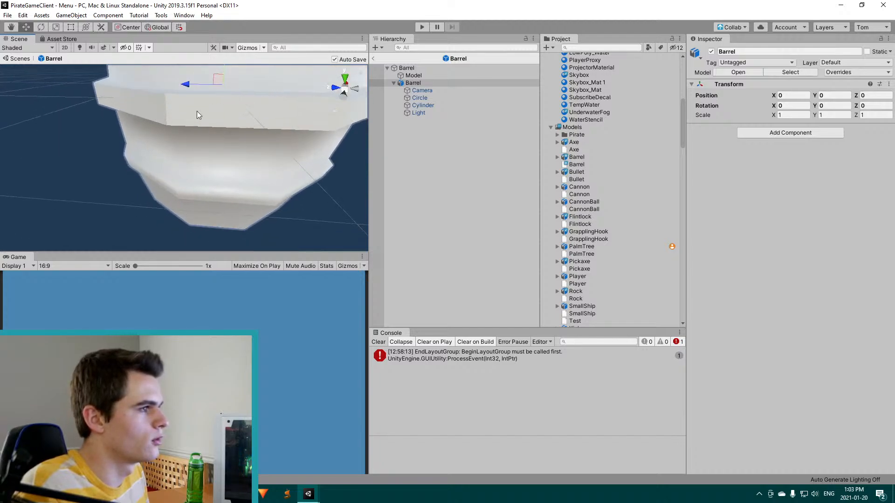
Select the Cylinder in the Unity prefab and compare its band shading with the marked sharp edges in Blender, returning to Unity
click(183, 186)
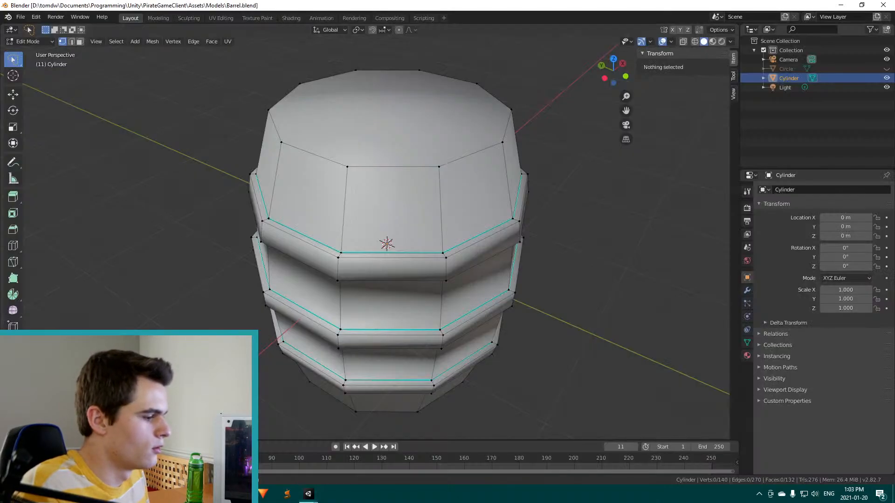
key(alt+Tab)
middle_drag(225, 250, 398, 237)
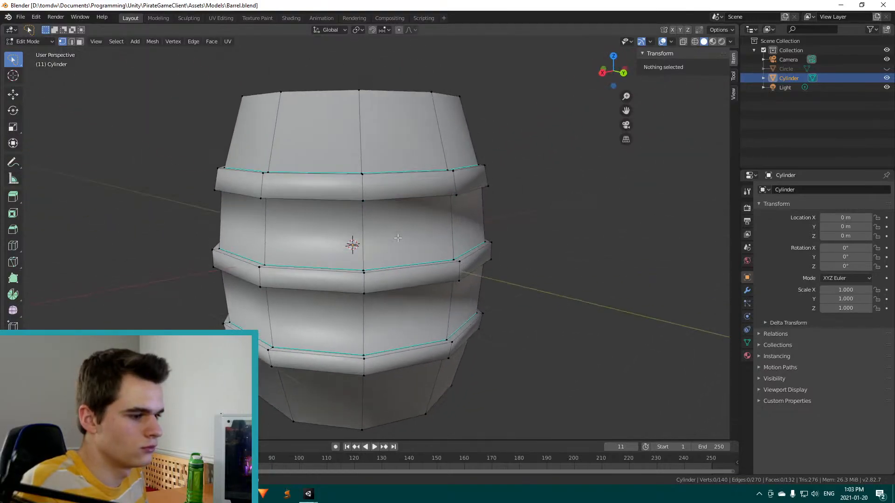
mouse_move(308, 494)
click(369, 443)
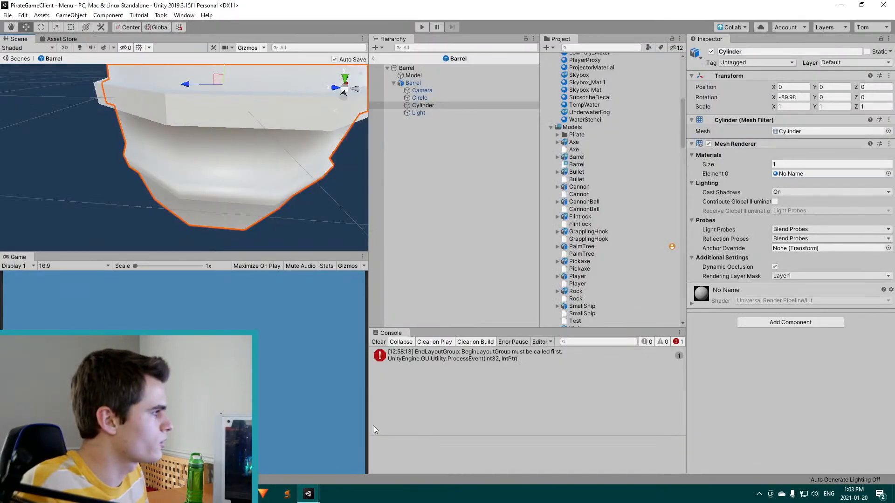
Assign the LowPoly material to the barrel's Cylinder object and leave that object selected
scroll(589, 149, up, 10)
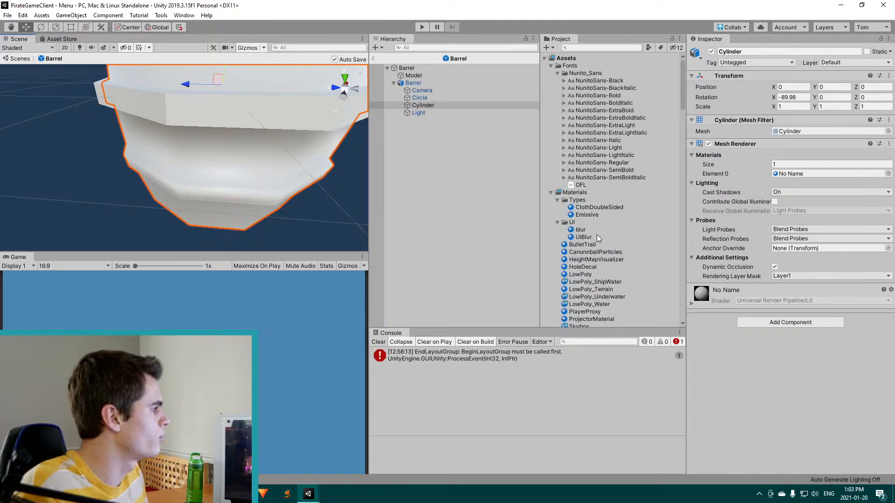
scroll(588, 252, down, 3)
drag(588, 220, 423, 105)
middle_drag(253, 228, 227, 160)
alt+drag(267, 161, 294, 157)
click(339, 138)
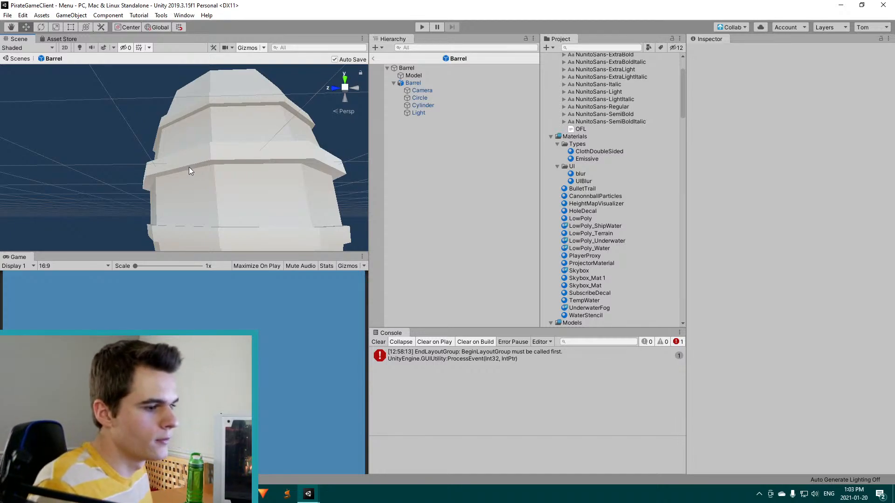
alt+drag(231, 155, 229, 182)
click(440, 105)
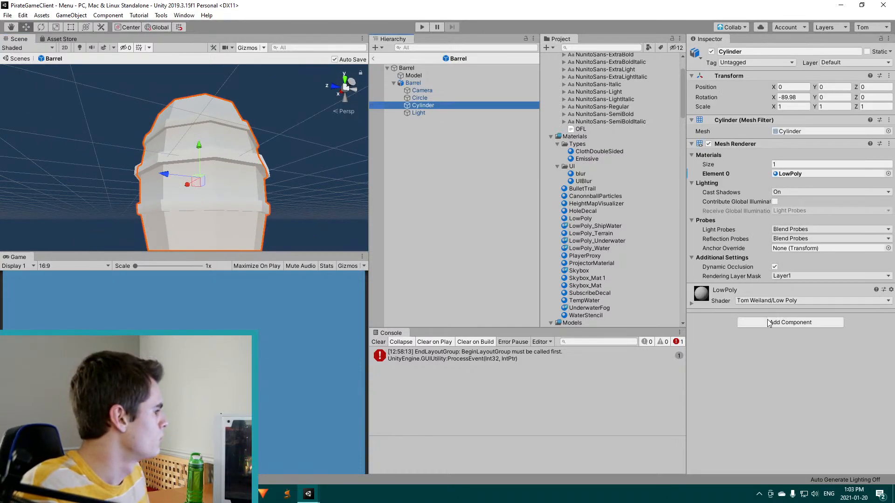
Try to add the MeshPartSelectorEditor script to the barrel's Cylinder object
click(765, 325)
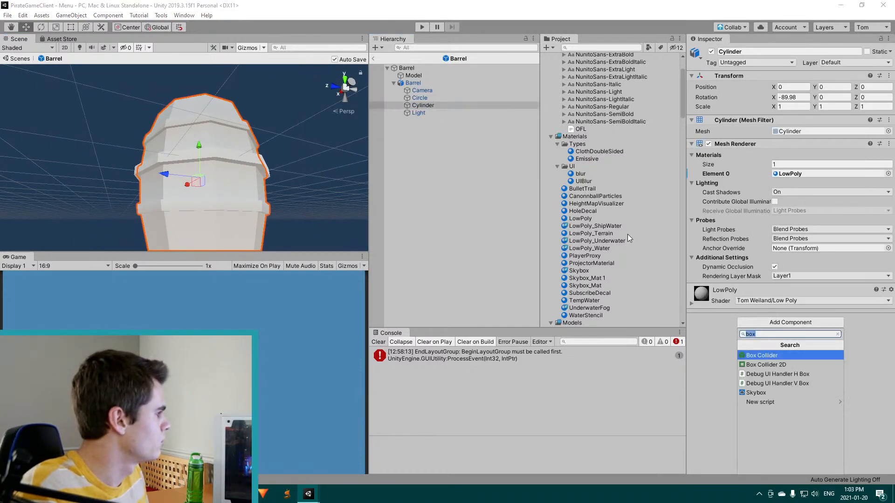
scroll(604, 212, down, 15)
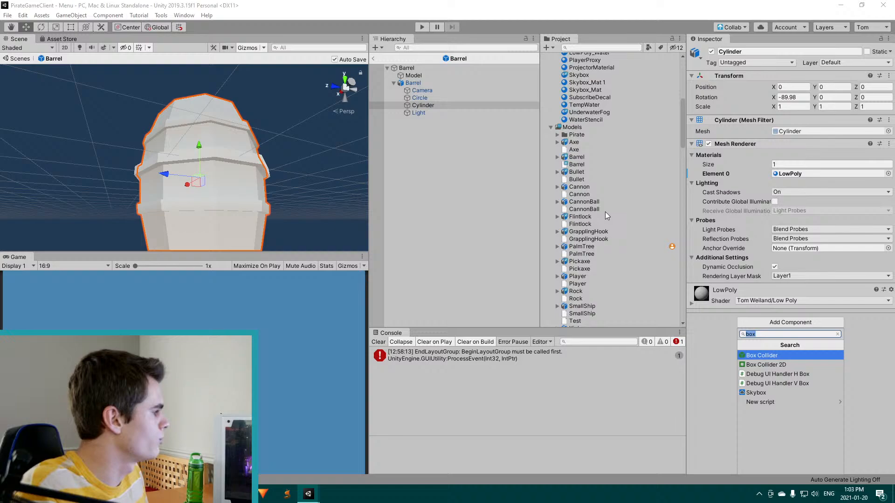
click(697, 357)
drag(591, 286, 744, 359)
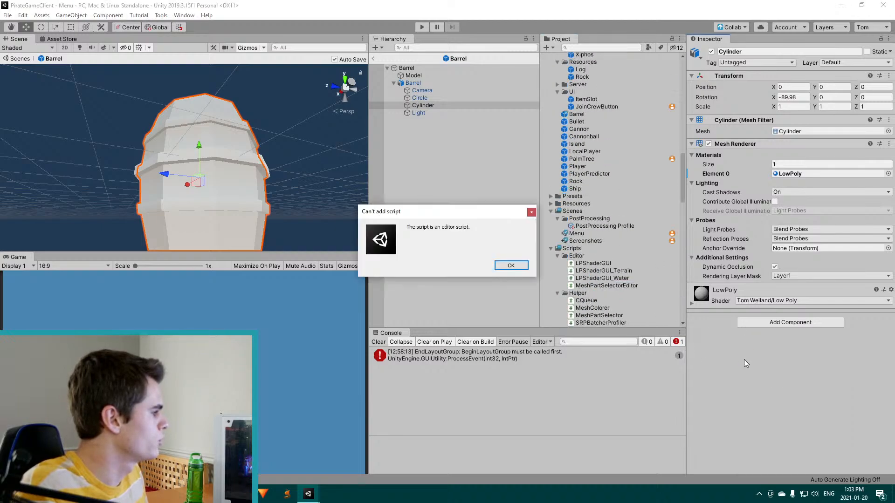
click(509, 265)
Add the MeshPartSelector script to the Cylinder object and run its mesh part detection
scroll(590, 285, down, 4)
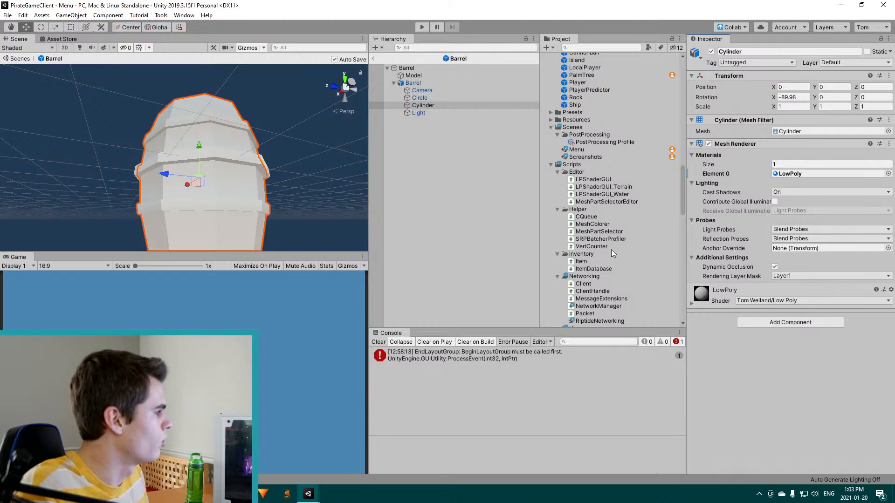
click(594, 232)
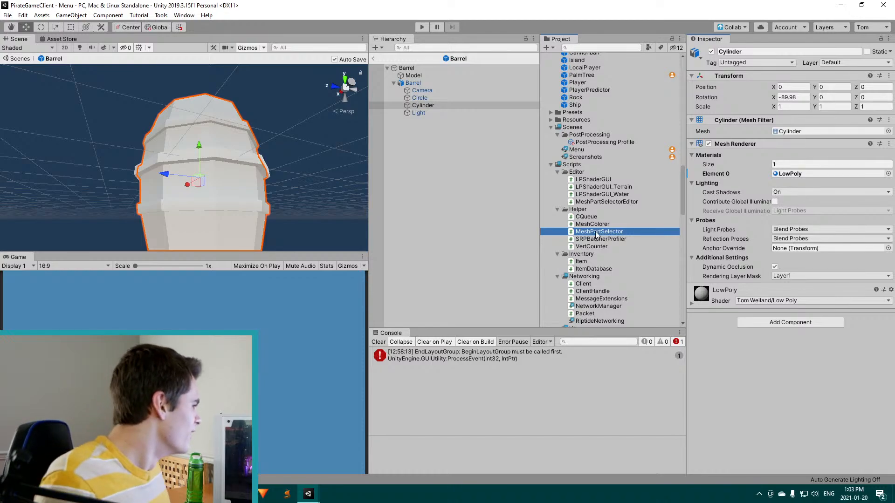
drag(601, 238, 711, 340)
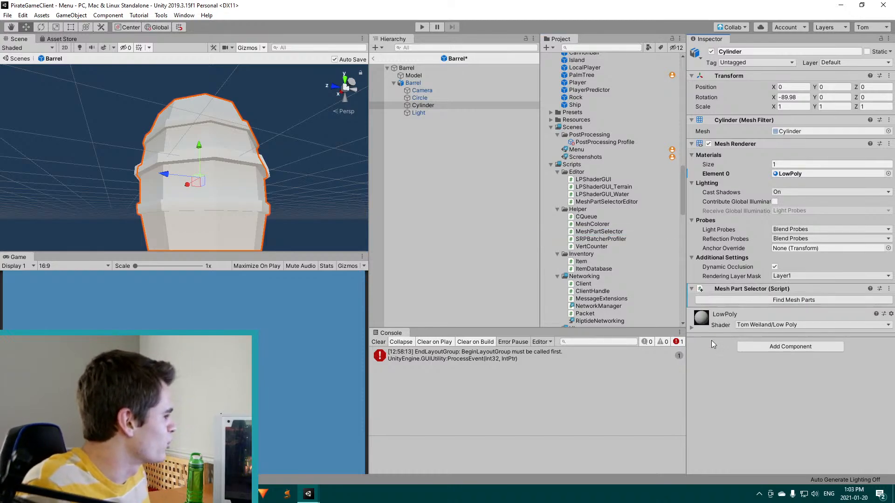
click(774, 300)
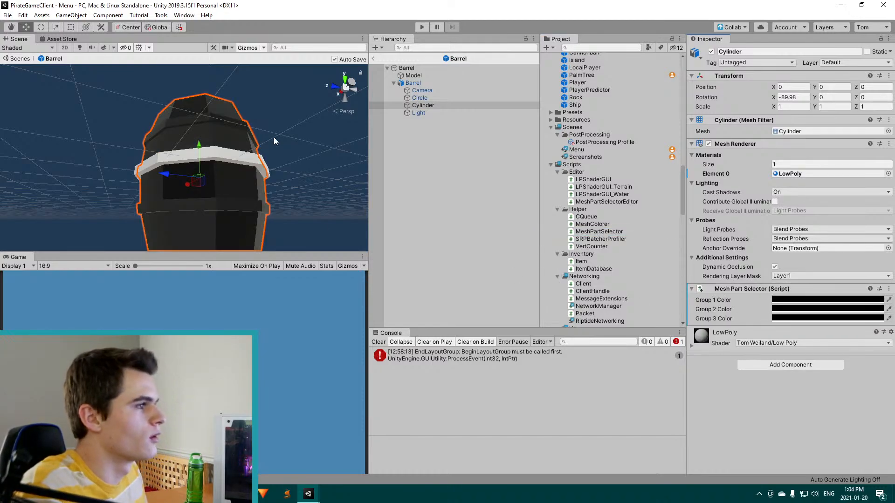
Examine how the barrel's bands and staves are coloured by mesh part from several angles
alt+drag(299, 132, 189, 206)
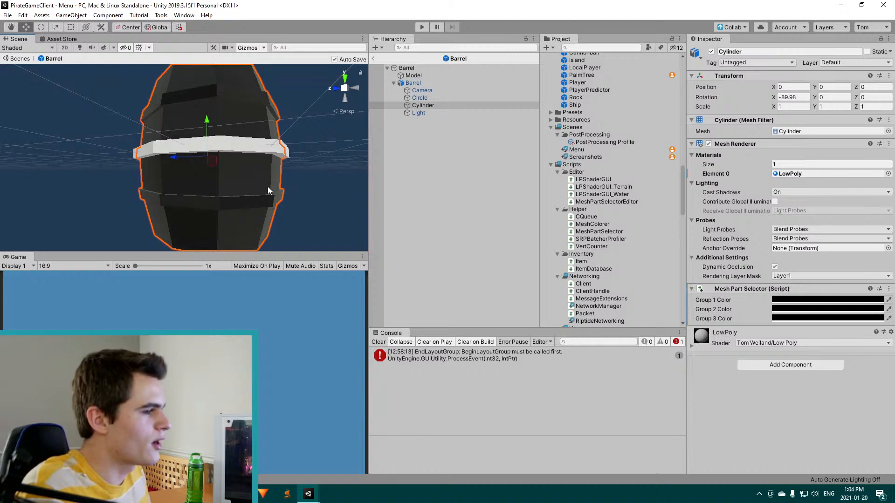
alt+drag(269, 190, 176, 153)
click(284, 180)
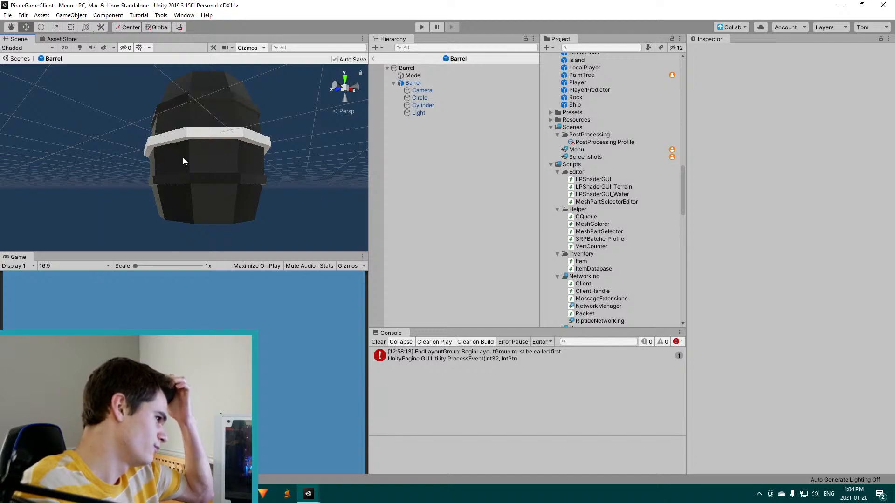
right_drag(199, 150, 233, 99)
key(s)
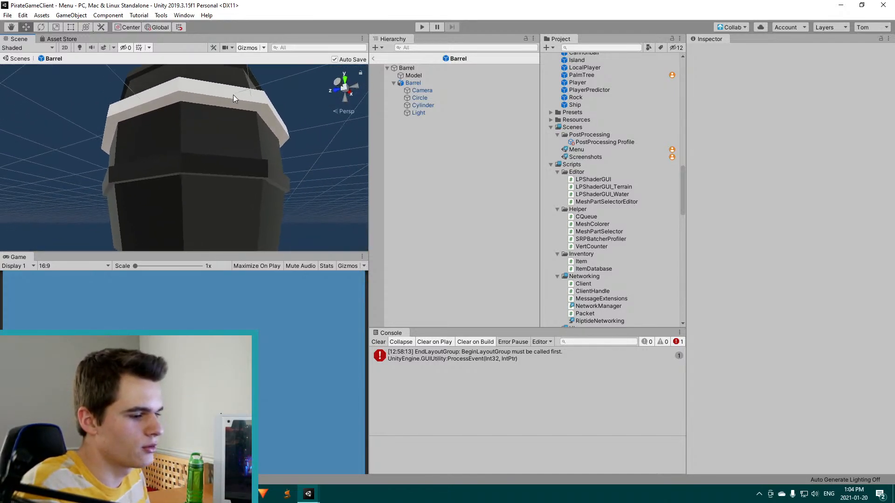
right_drag(257, 200, 236, 166)
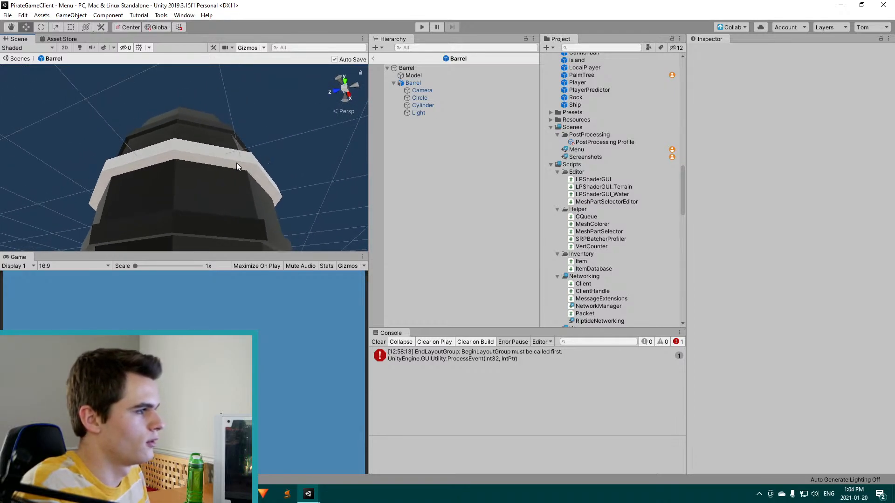
click(230, 162)
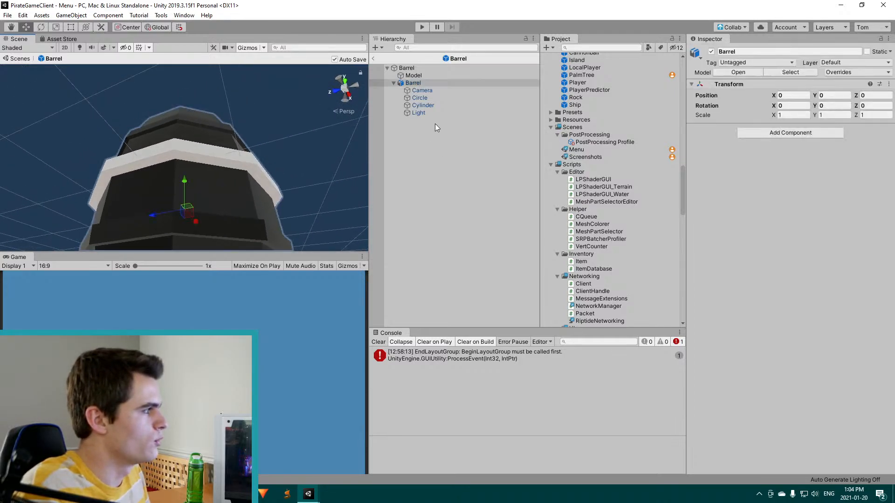
Select the Cylinder, inspect its Group 1 Color, and examine the barrel's coloured parts from below and above
click(431, 105)
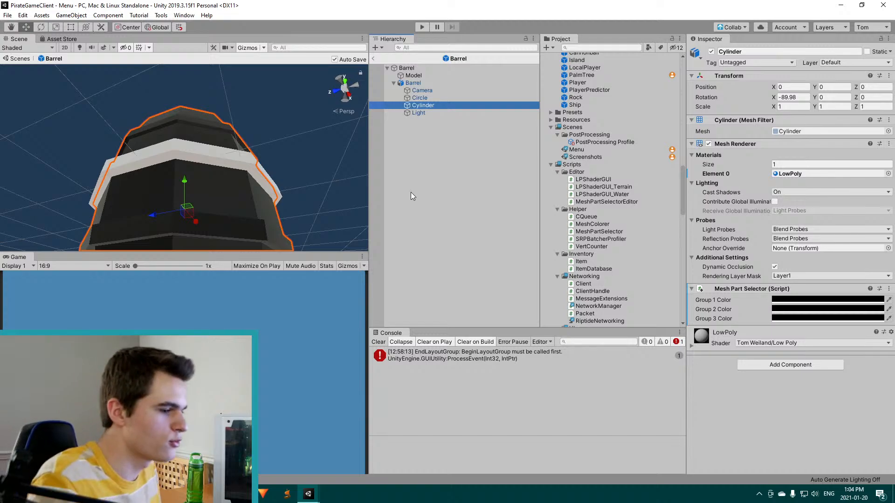
click(811, 301)
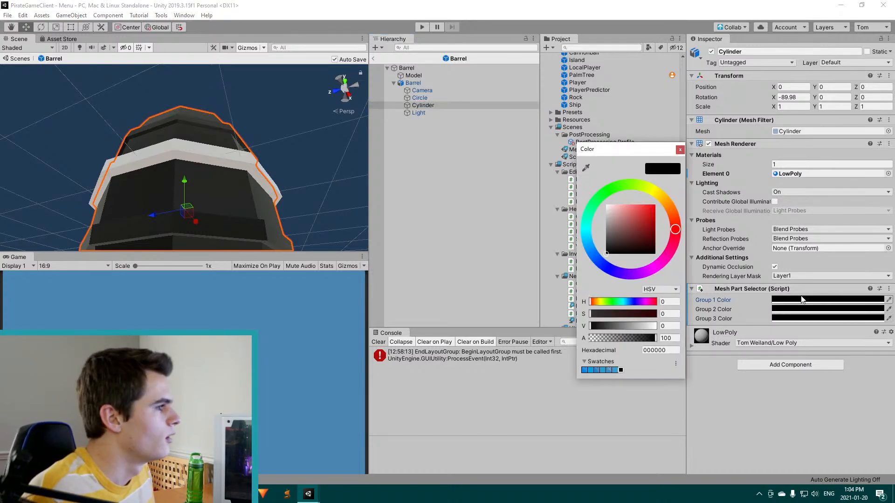
click(419, 134)
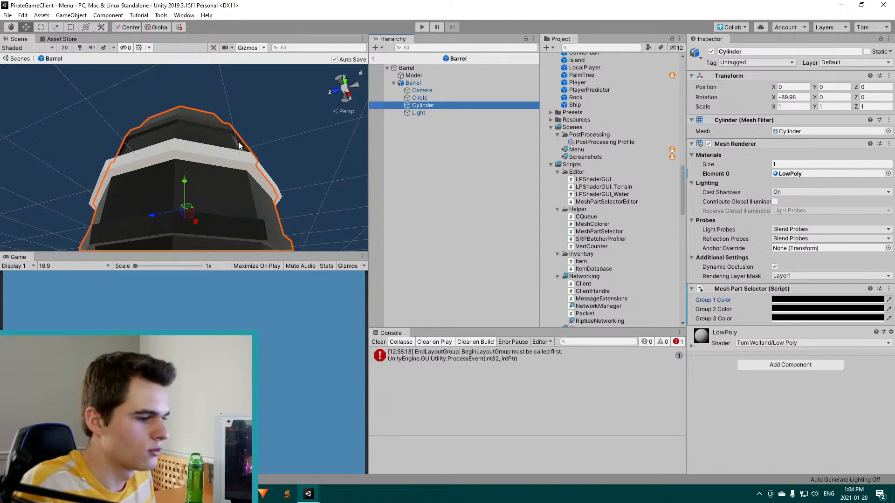
alt+drag(238, 145, 221, 213)
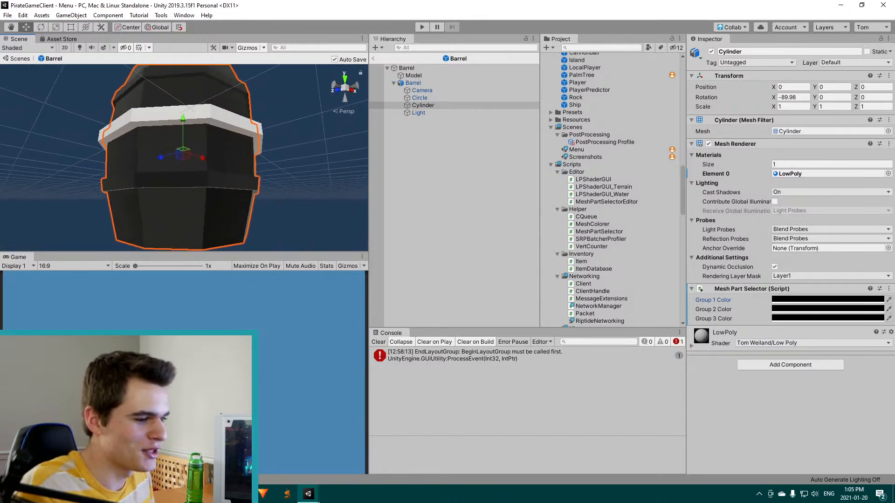
scroll(138, 166, down, 3)
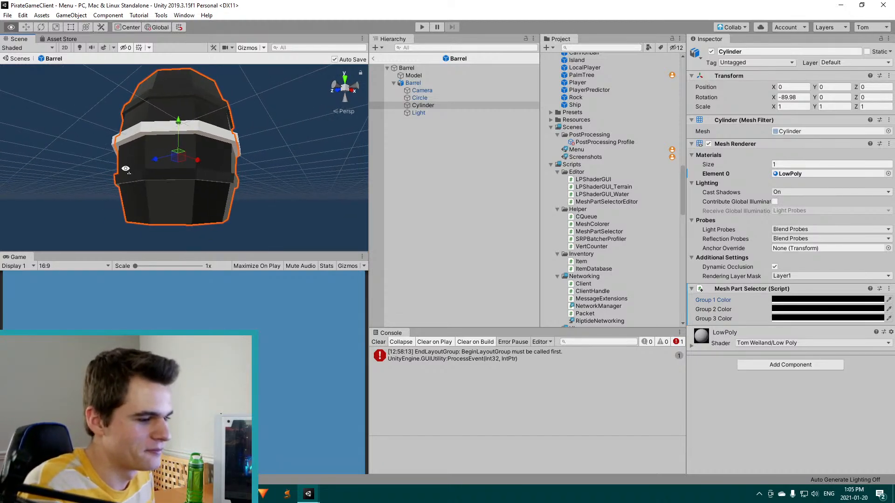
alt+drag(126, 171, 144, 169)
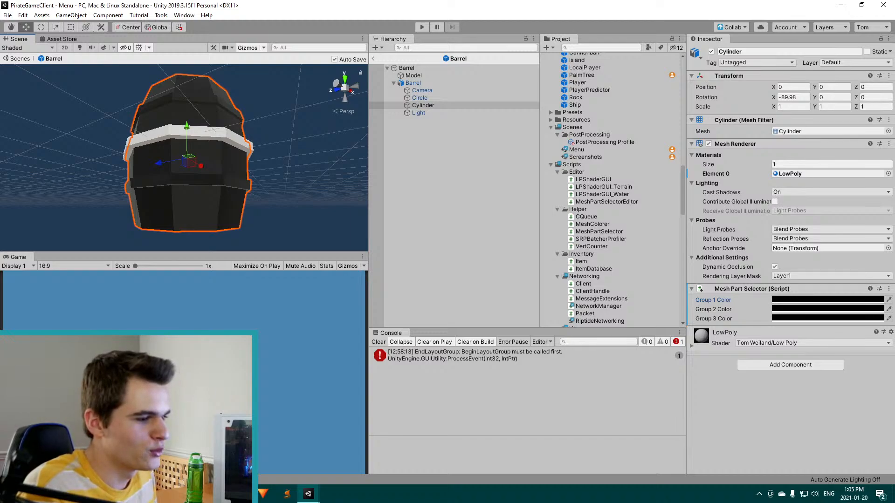
alt+right_drag(210, 165, 298, 261)
Set the Mesh Part Selector's Group 1 Color to pure red (FF0000) on the Cylinder
click(818, 300)
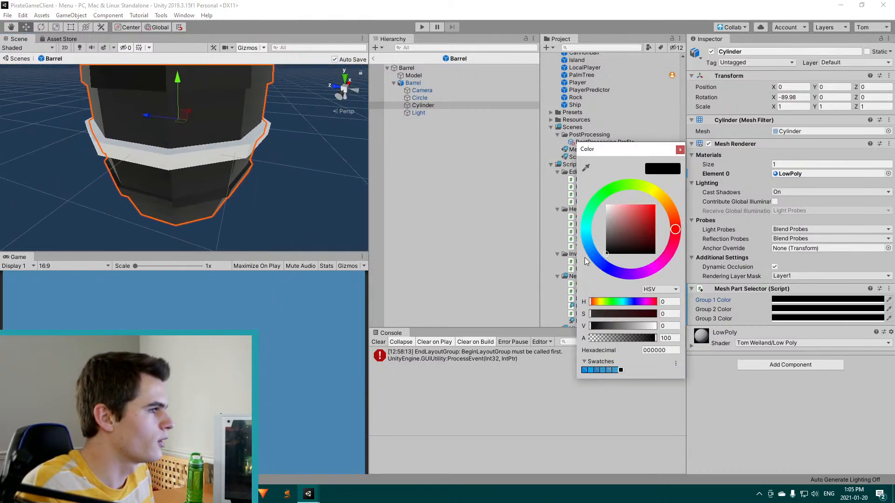
click(253, 211)
alt+drag(253, 210, 222, 143)
click(819, 299)
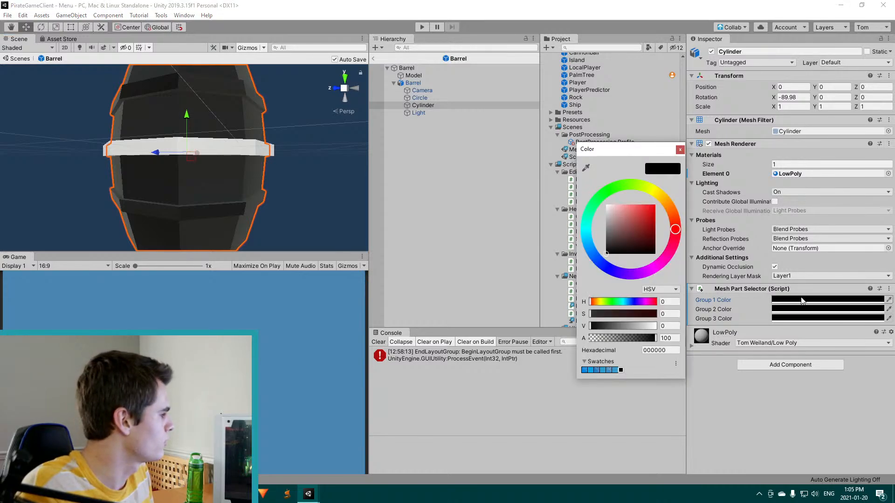
drag(648, 221, 657, 204)
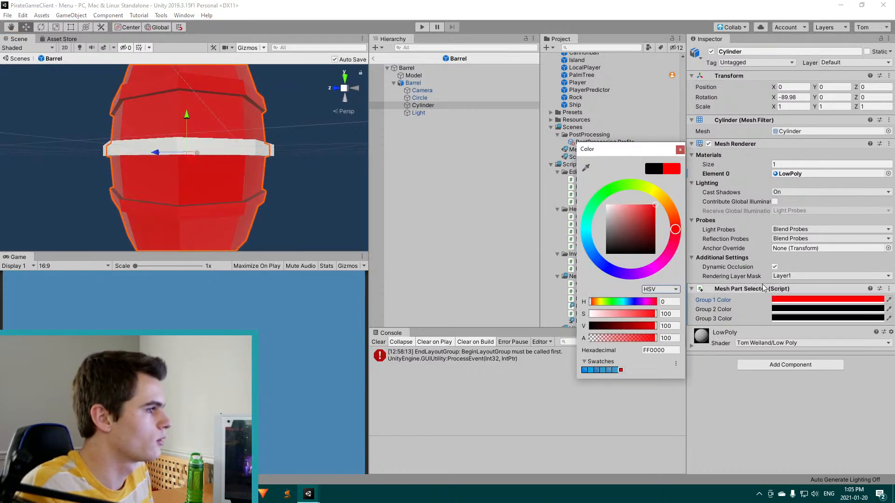
Set the Mesh Part Selector's Group 3 Color to bright green on the Cylinder
click(795, 309)
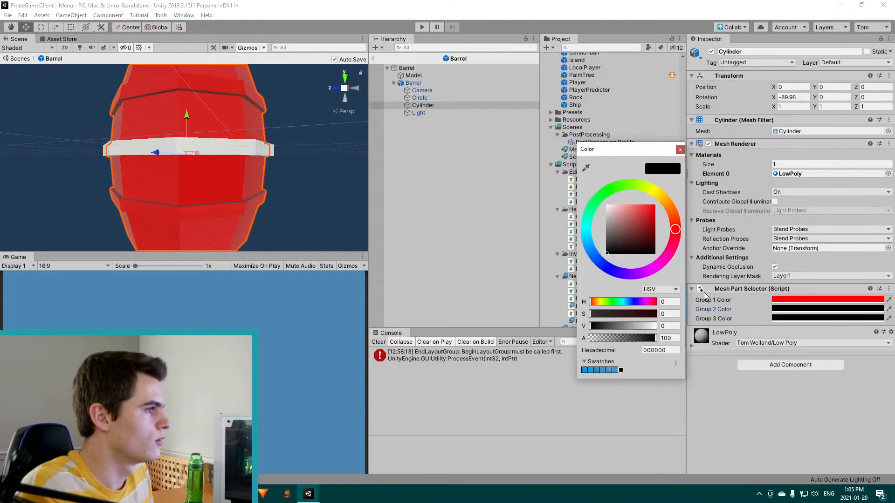
drag(641, 236, 676, 258)
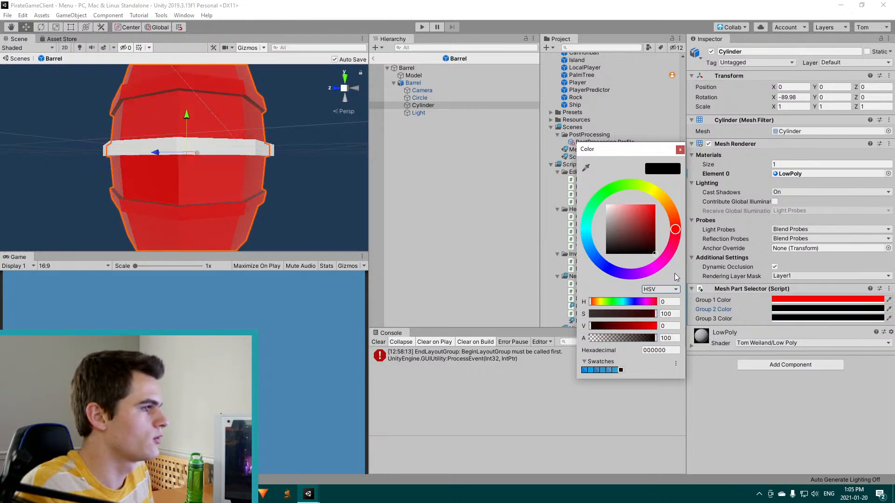
click(783, 319)
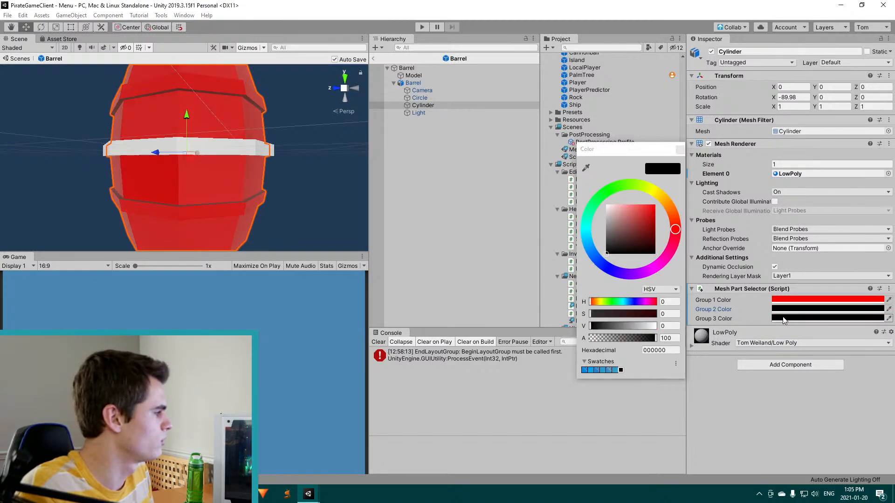
drag(619, 241, 601, 222)
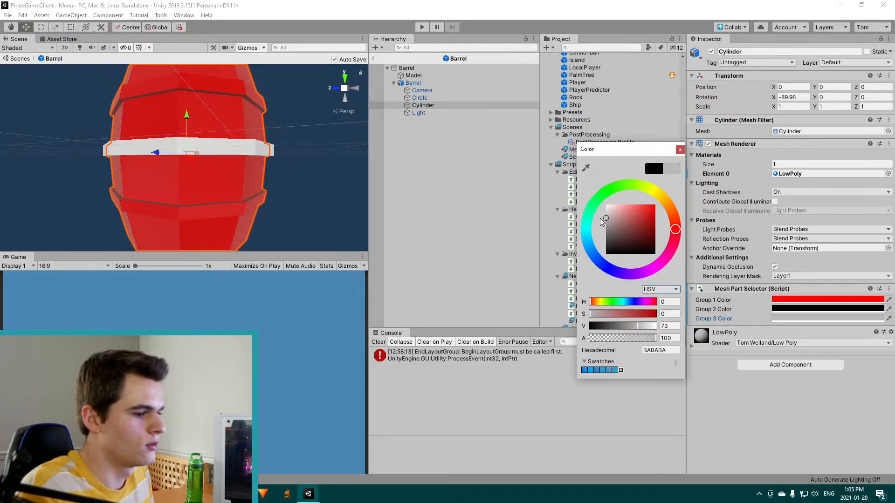
drag(601, 222, 623, 220)
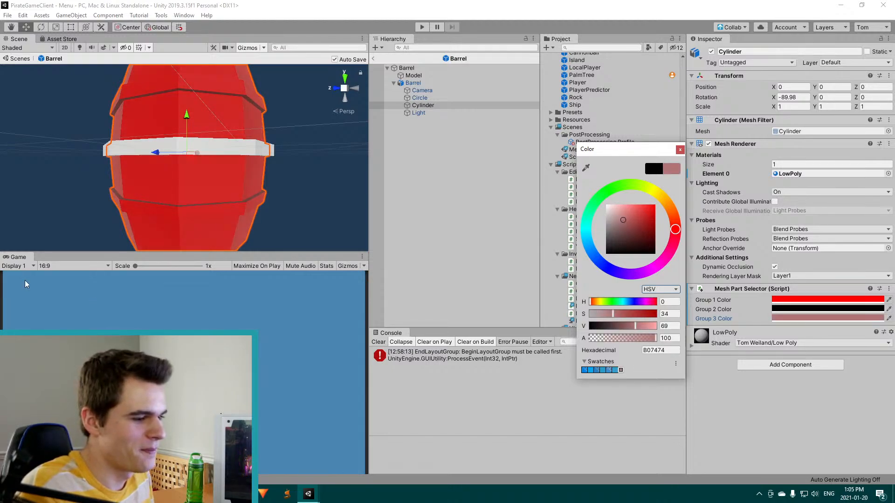
click(600, 196)
drag(644, 236, 647, 216)
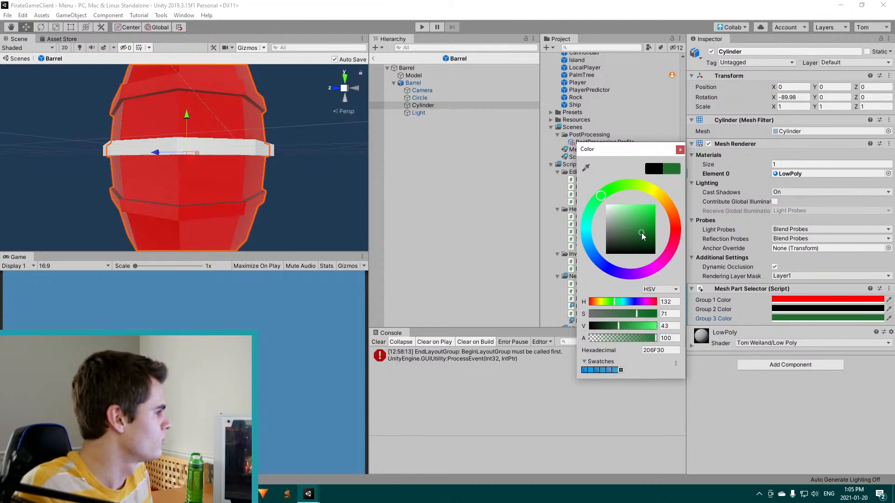
Set the Cylinder's Group 2 Color to light pink (FFBDBD) and examine the barrel from above and from the side
click(827, 308)
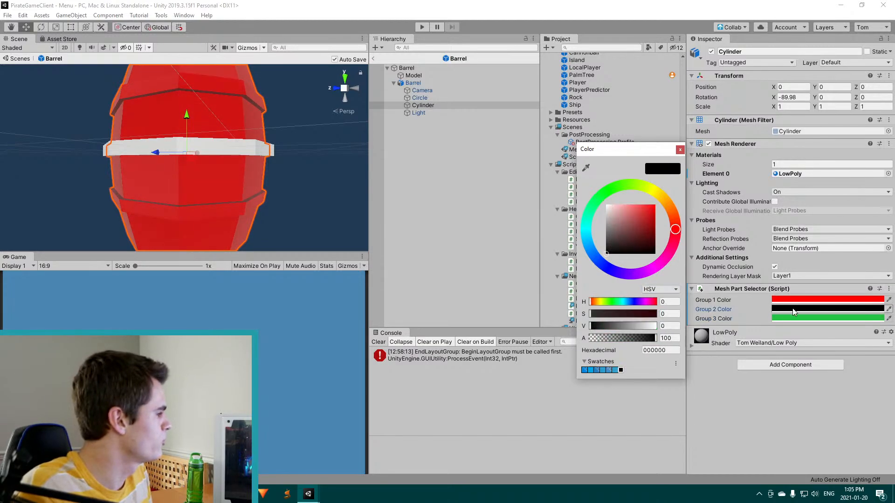
click(622, 207)
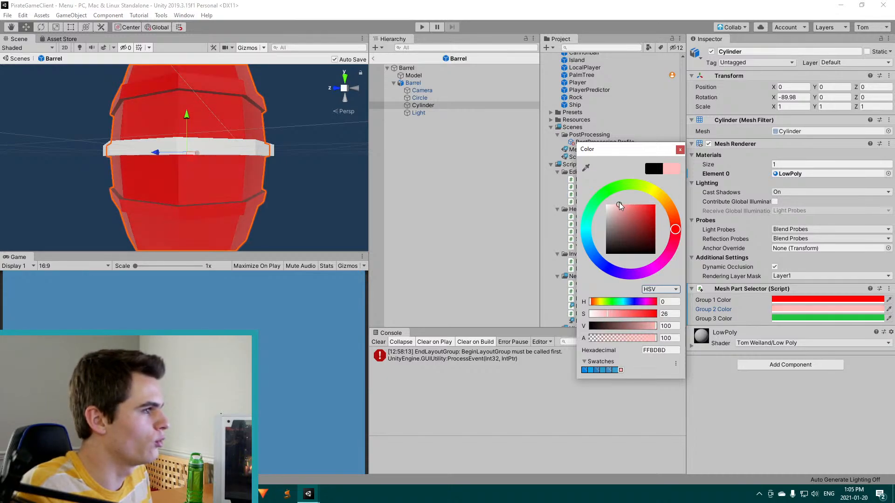
click(257, 189)
alt+drag(269, 168, 300, 423)
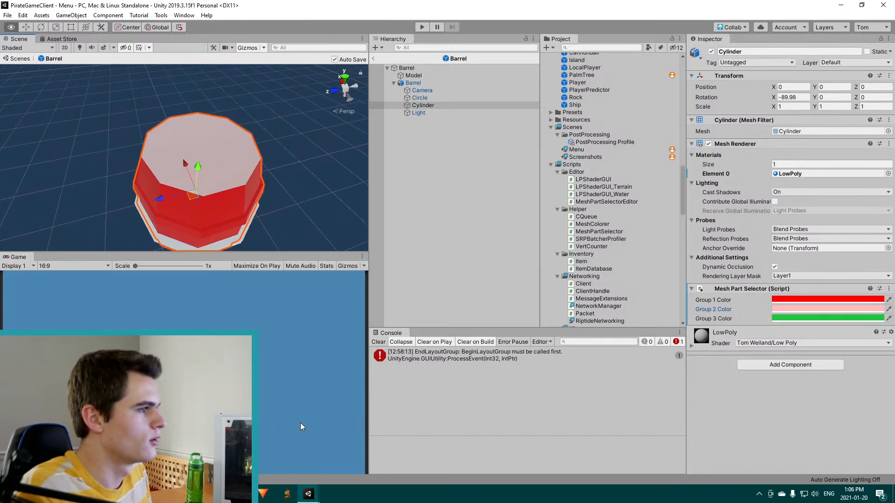
key(f)
alt+drag(389, 387, 356, 459)
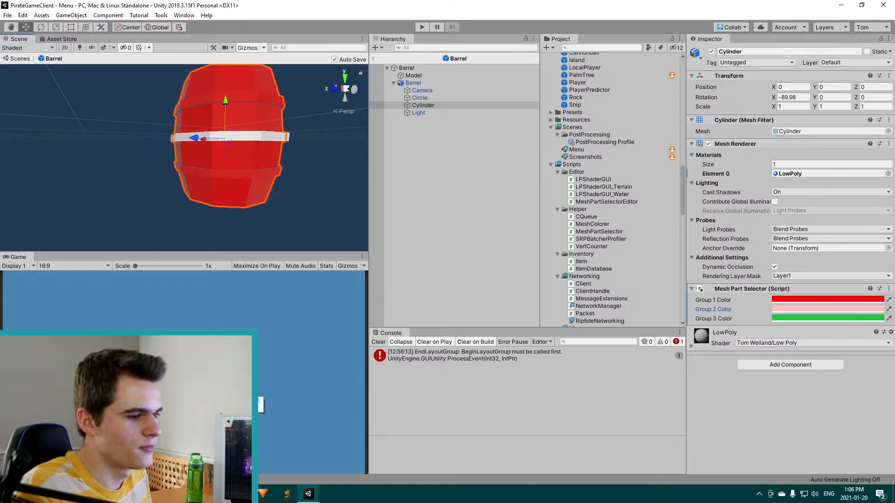
Switch to Blender and examine the barrel's Cylinder mesh from several angles in Edit Mode and Object Mode
click(263, 493)
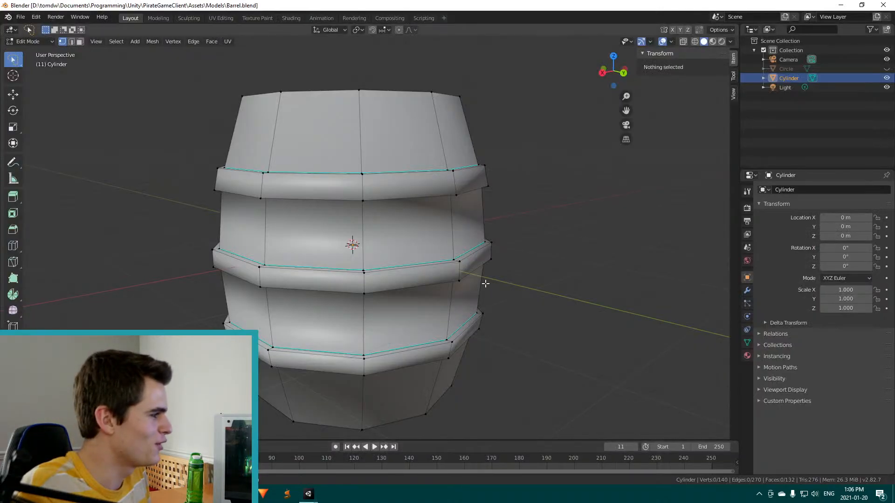
middle_drag(420, 378, 490, 236)
scroll(386, 217, down, 5)
middle_drag(385, 217, 392, 305)
key(Tab)
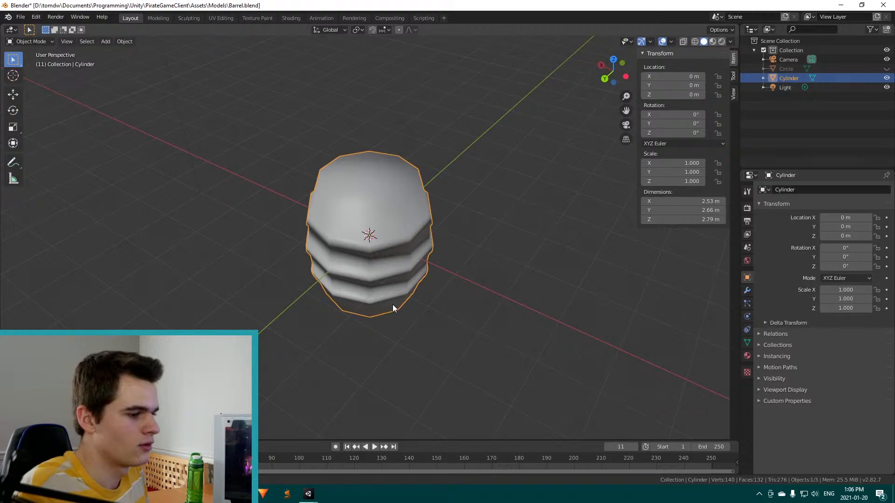
scroll(393, 296, up, 1)
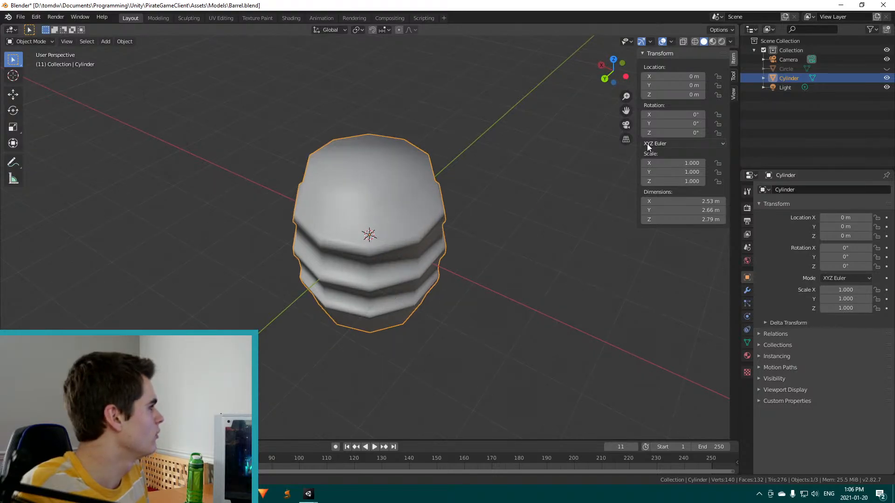
Inspect the hidden Circle object and the Cylinder's mesh data, and look over the barrel's bands in Edit Mode
click(831, 70)
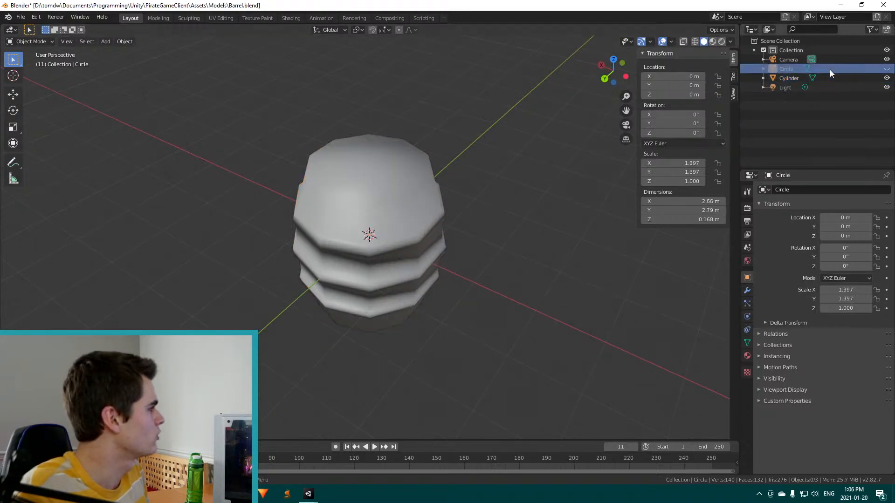
click(818, 77)
click(763, 78)
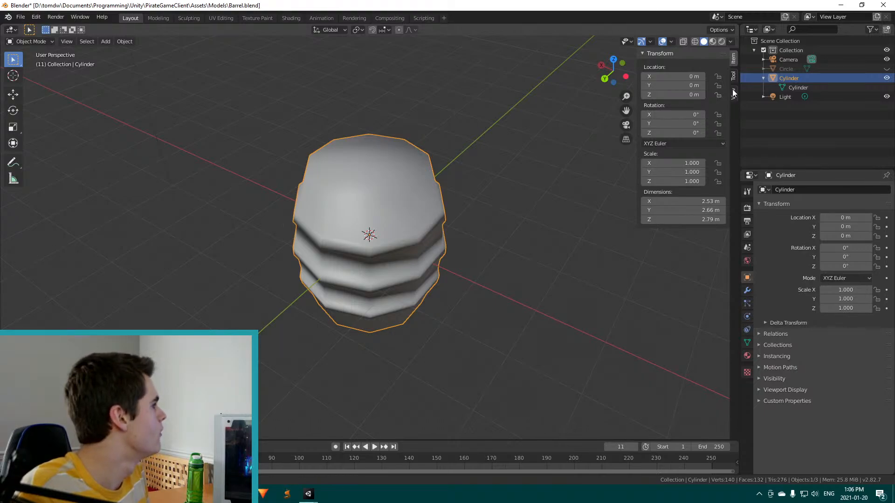
click(801, 88)
key(Tab)
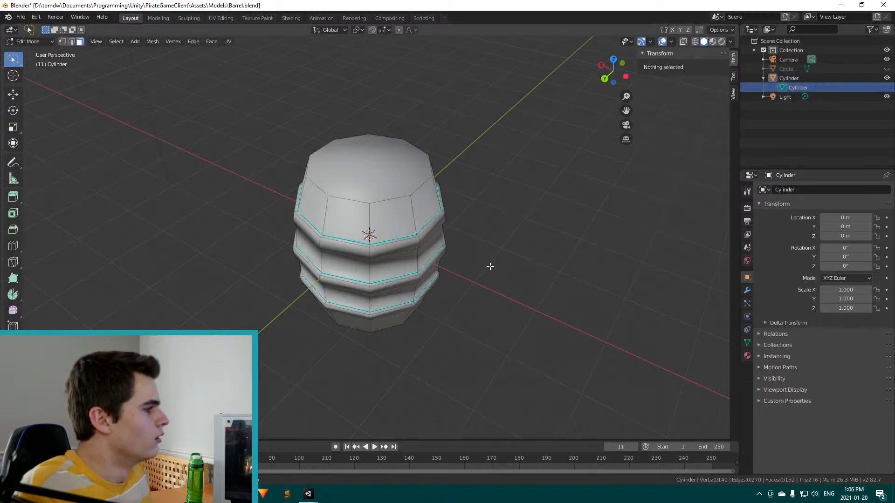
middle_drag(489, 266, 475, 234)
click(415, 212)
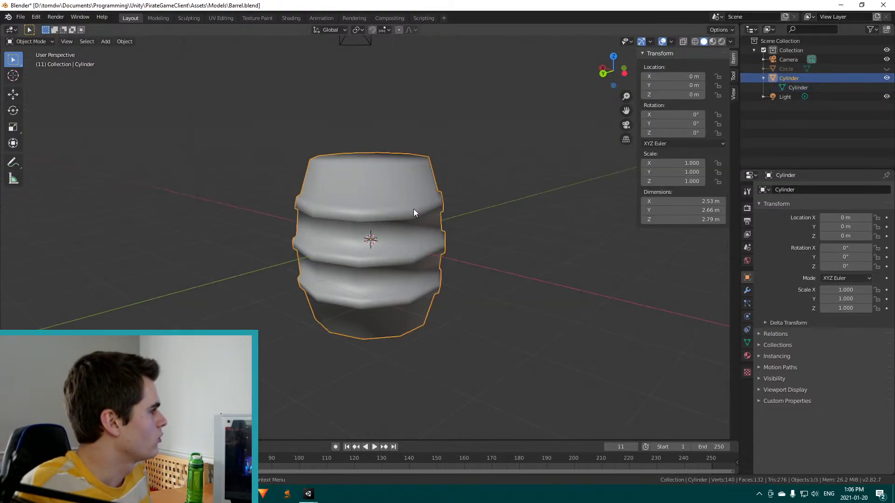
middle_drag(413, 209, 385, 198)
Switch back to Unity, move the Circle ring along Z to 3.33, away from the barrel, and examine it from above
mouse_move(308, 493)
click(326, 473)
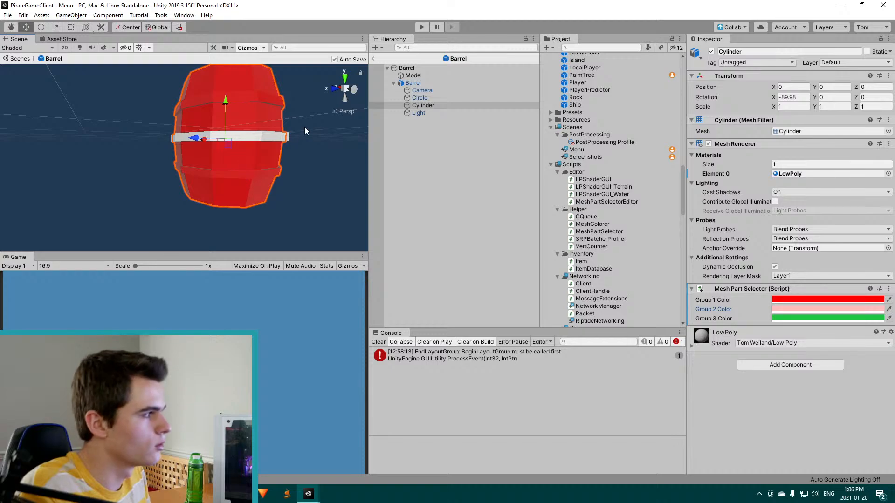
click(420, 99)
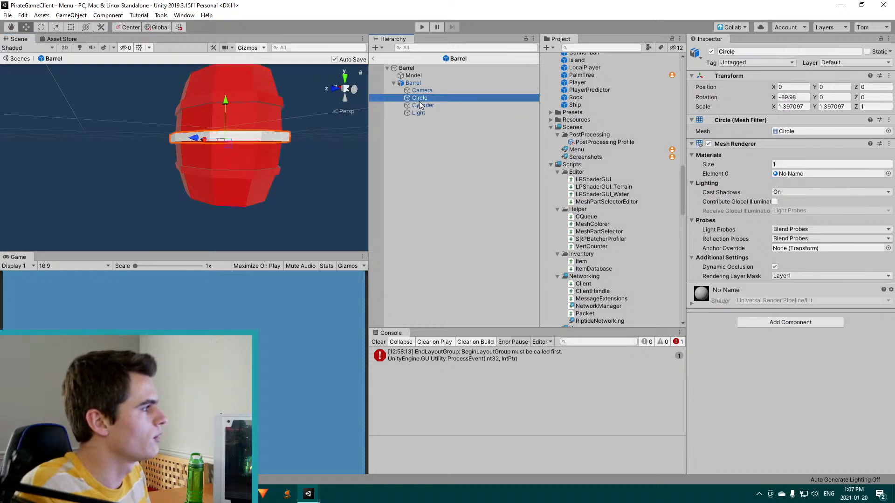
drag(195, 139, 104, 142)
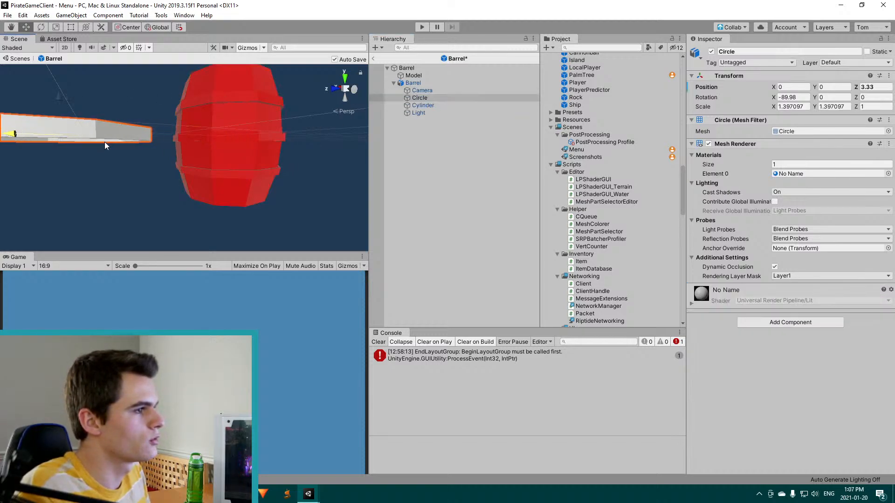
alt+drag(212, 123, 127, 178)
scroll(127, 178, down, 5)
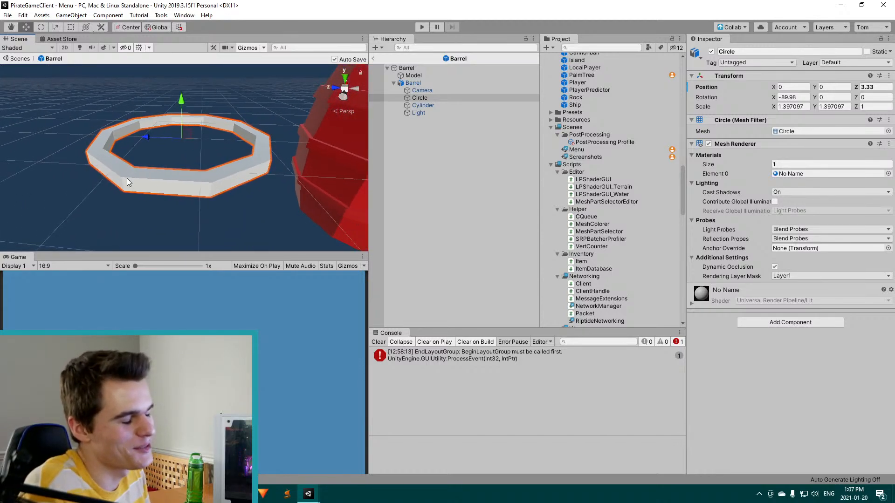
alt+drag(253, 151, 342, 209)
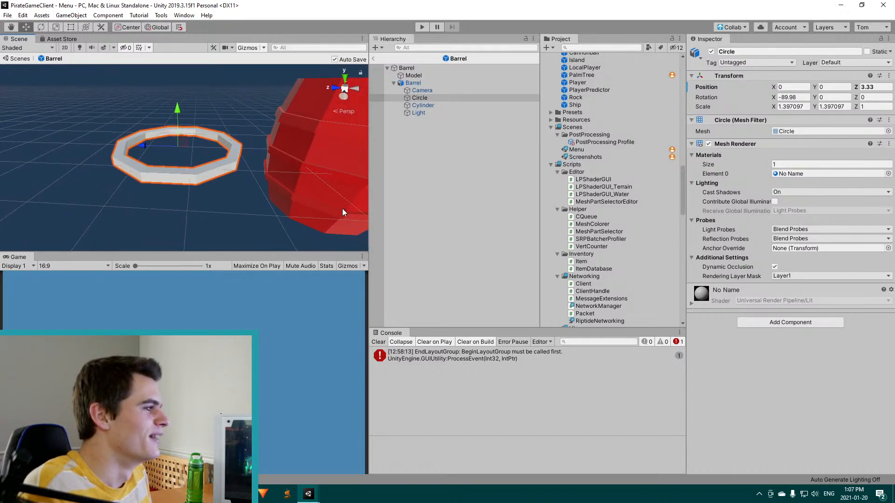
Switch to Blender, delete the hidden Circle object from the collection and save Barrel.blend
key(alt+Tab)
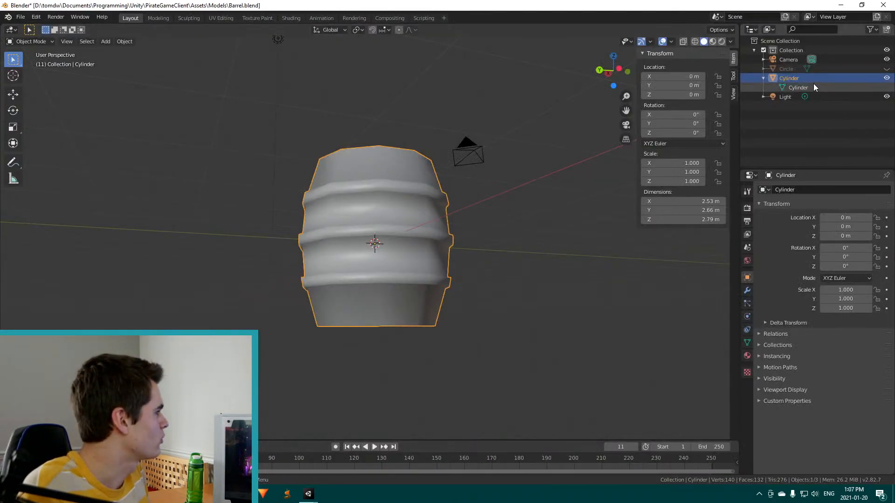
click(806, 71)
click(793, 69)
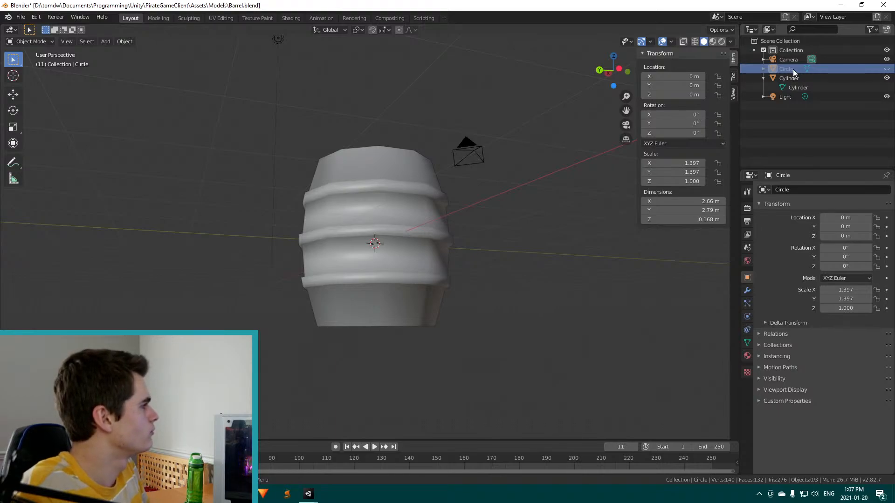
right_click(793, 69)
click(748, 83)
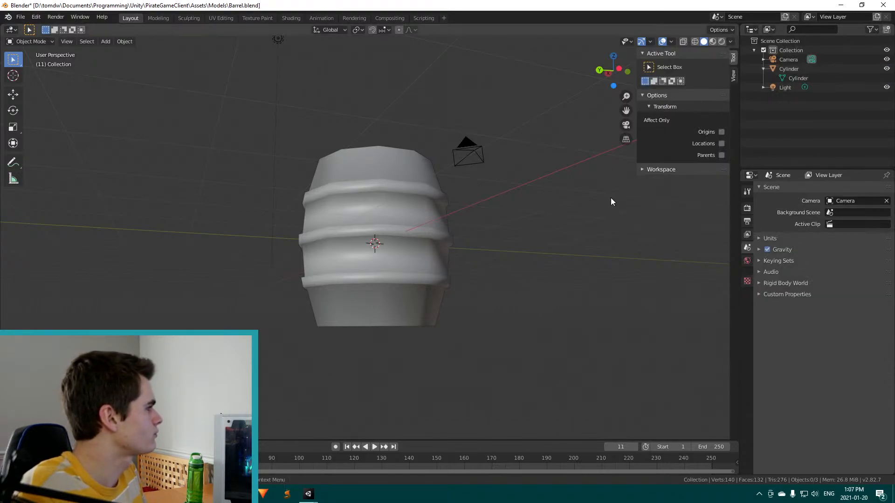
key(ctrl+s)
Return to Unity, select the Cylinder in the Barrel prefab, look over the updated barrel and find its mesh parts
key(alt+Tab)
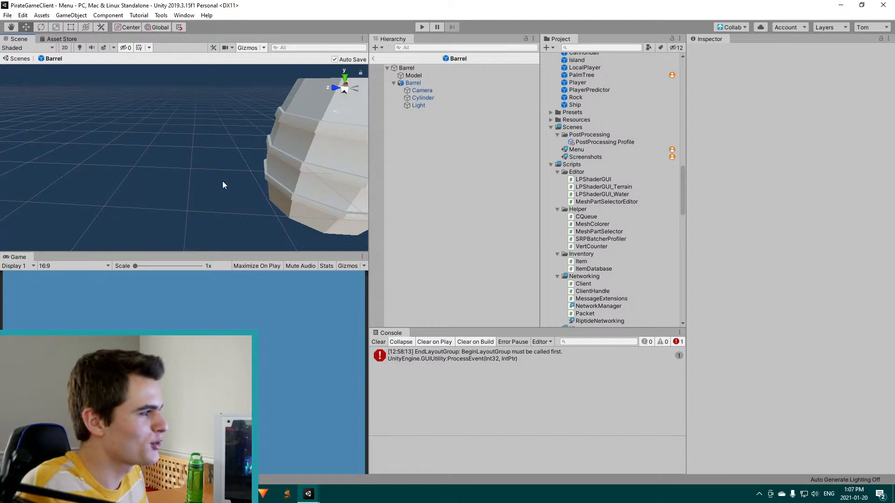
alt+drag(222, 185, 228, 159)
click(190, 154)
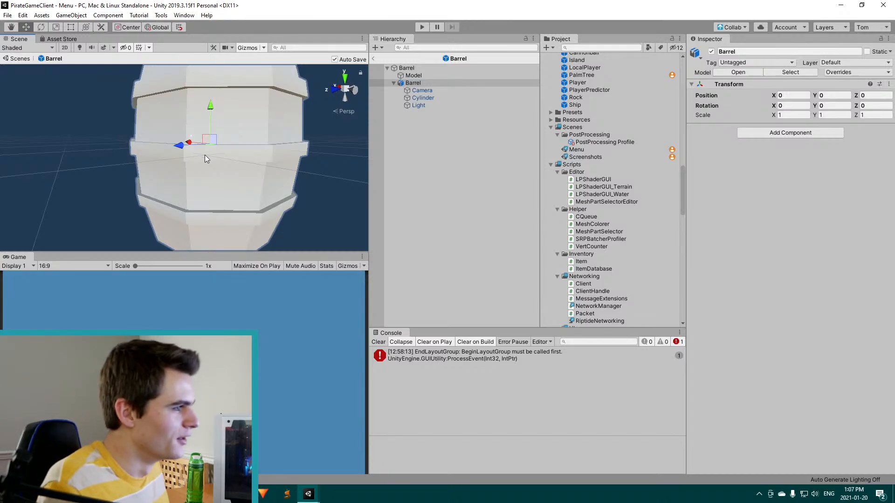
click(205, 154)
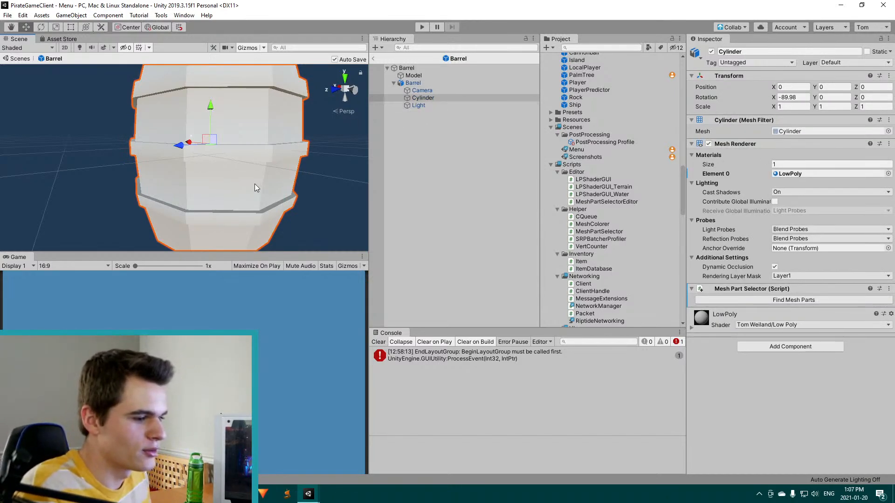
scroll(242, 186, down, 5)
alt+drag(276, 172, 237, 205)
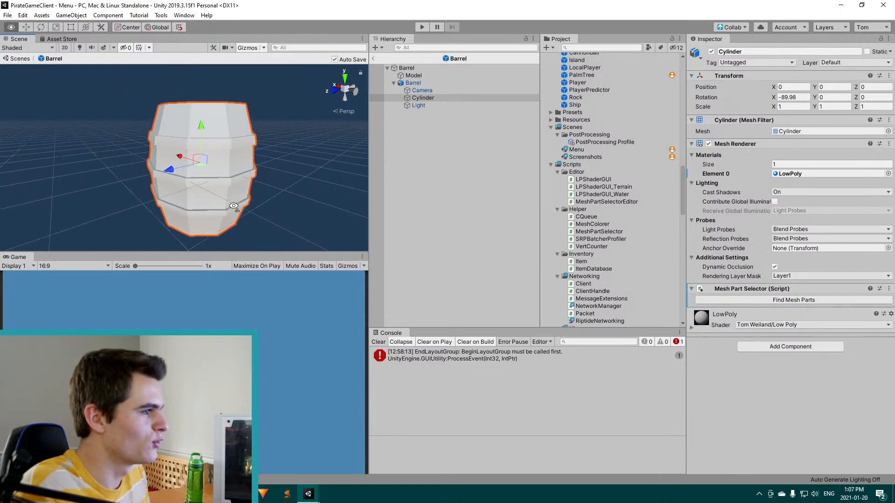
scroll(237, 208, up, 4)
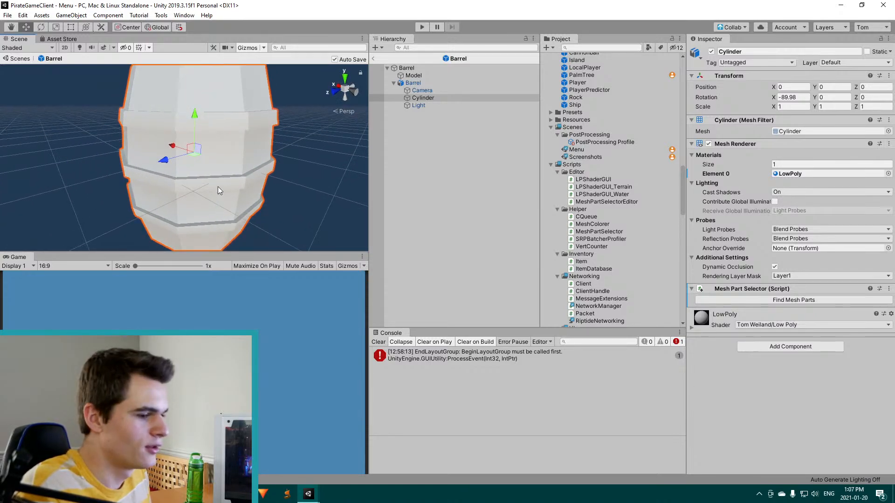
click(715, 299)
Set the Cylinder's Group 1 Color to light red (about FF7575) and examine the whole barrel
click(792, 300)
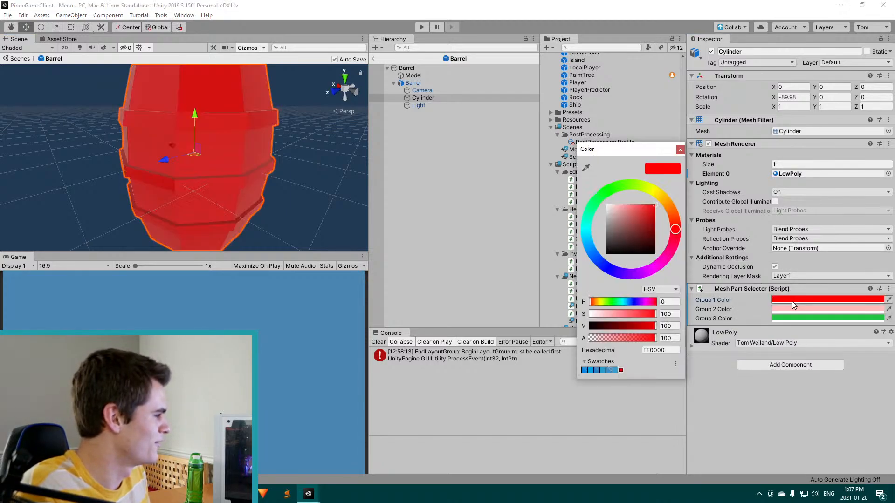
drag(636, 210, 628, 205)
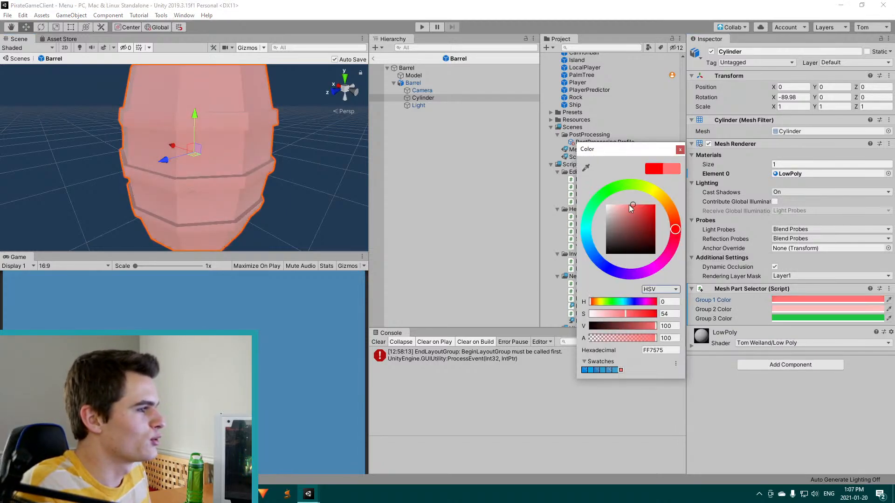
alt+drag(298, 183, 242, 160)
scroll(241, 179, down, 3)
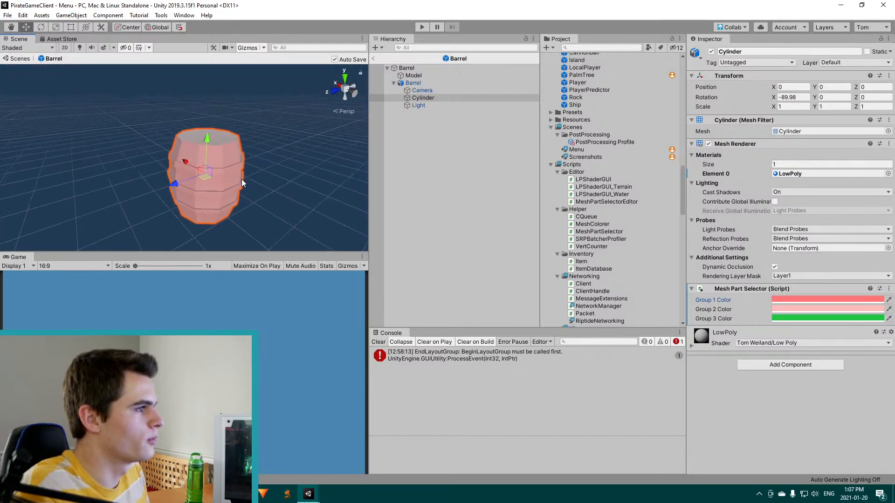
Switch to Blender, select the Cylinder and examine its mesh from below, toggling Edit Mode
key(alt+Tab)
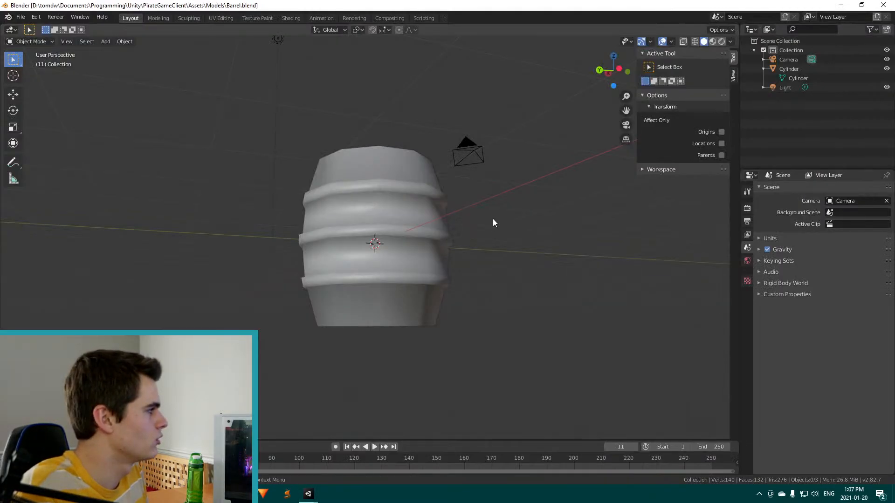
click(402, 219)
key(Tab)
middle_drag(381, 204, 360, 185)
key(Tab)
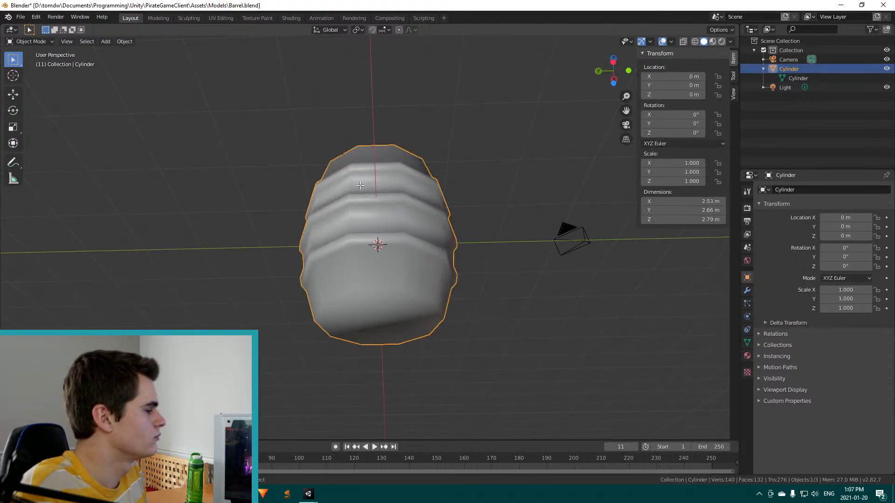
Enter Edit Mode on the barrel, switch to vertex selection and select the edge loop just beneath the upper band
key(Tab)
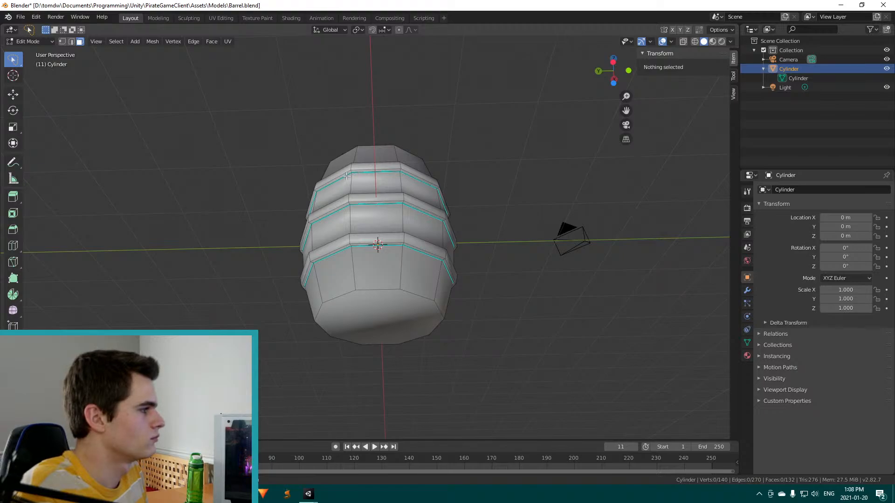
click(346, 177)
key(1)
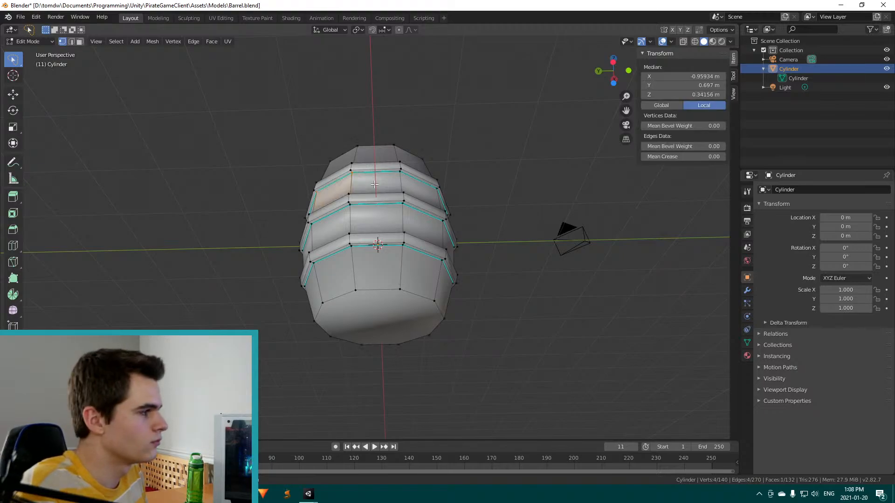
shift+click(353, 172)
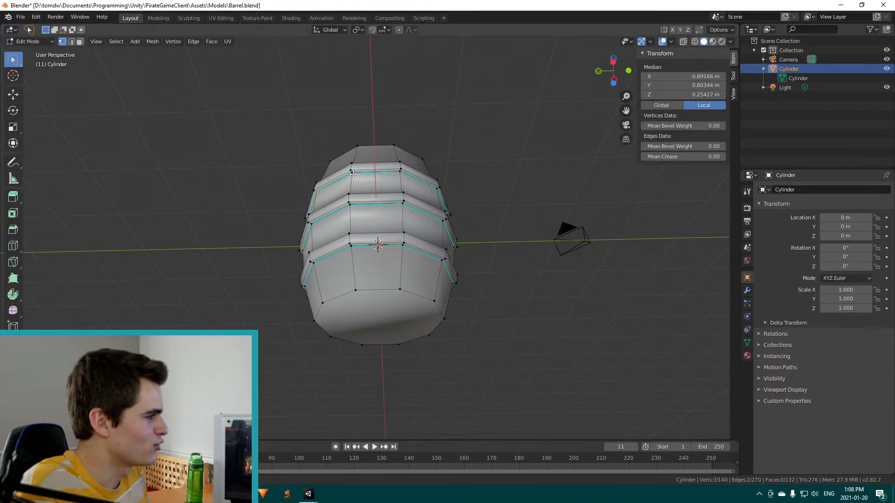
alt+shift+click(352, 172)
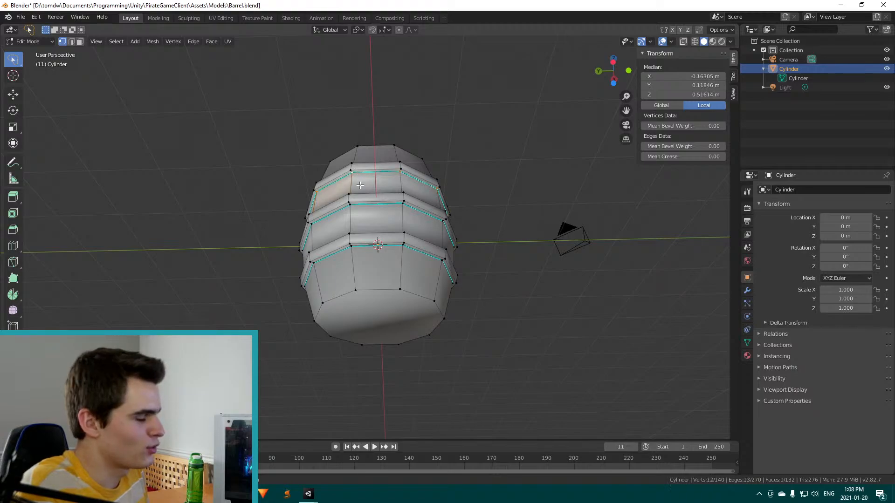
middle_drag(360, 189, 352, 166)
scroll(401, 219, up, 3)
click(403, 175)
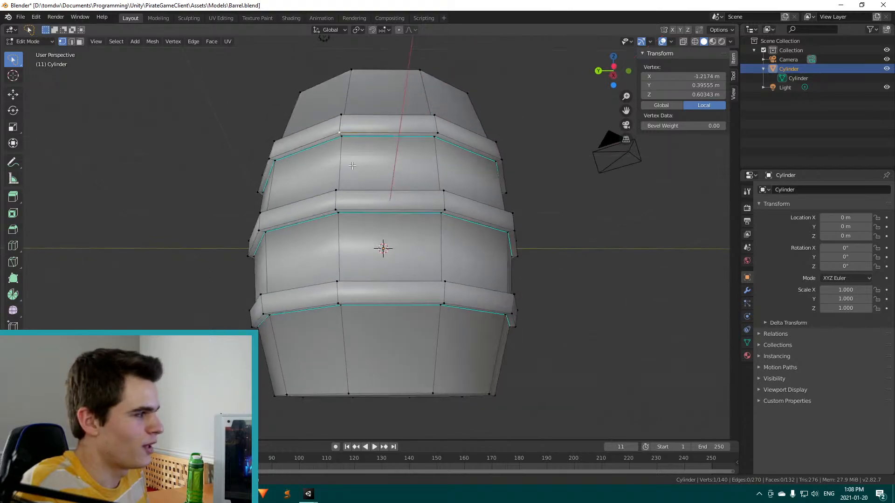
drag(341, 138, 359, 140)
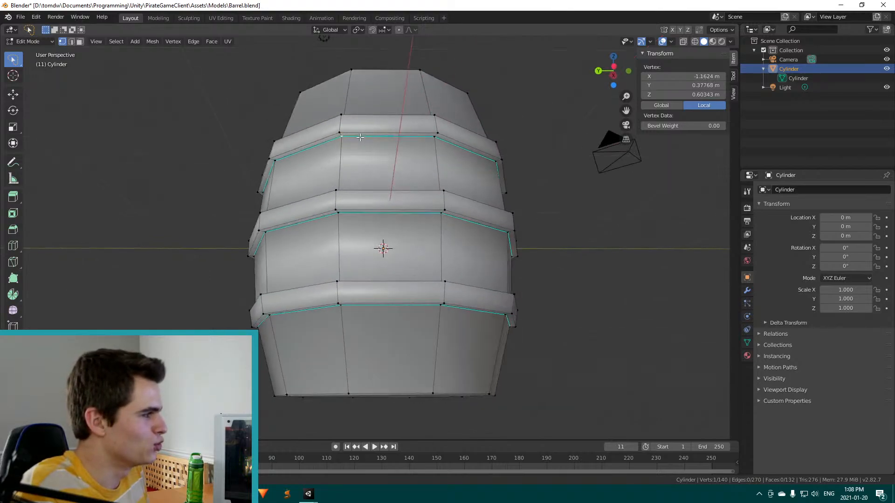
alt+click(360, 137)
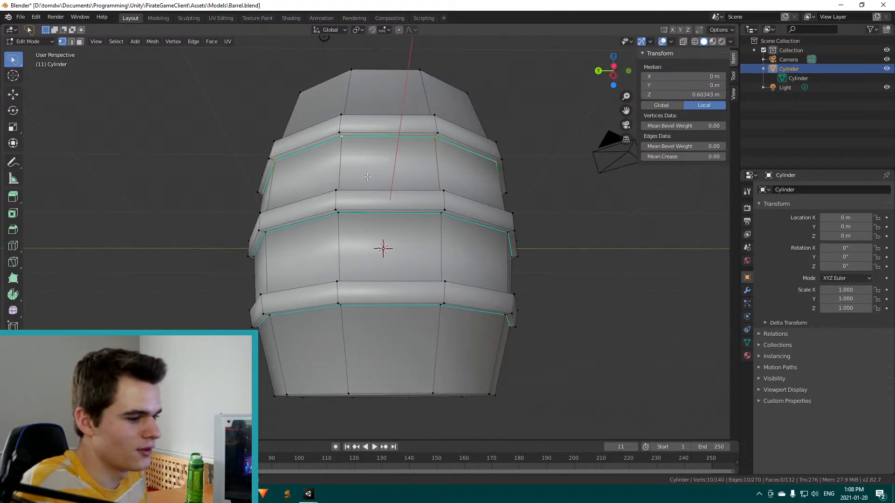
Add the edge loop just above the middle band to the vertex selection and check which faces it includes
middle_drag(358, 180, 365, 242)
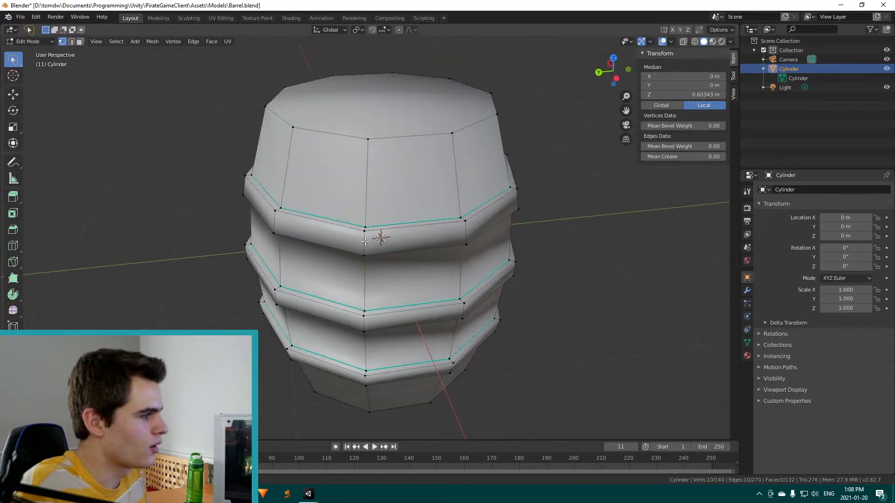
alt+shift+click(369, 308)
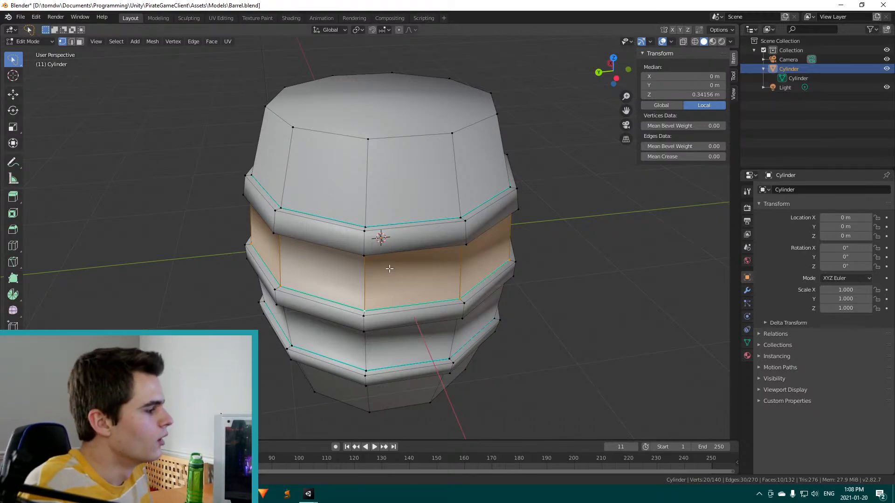
middle_drag(404, 256, 404, 219)
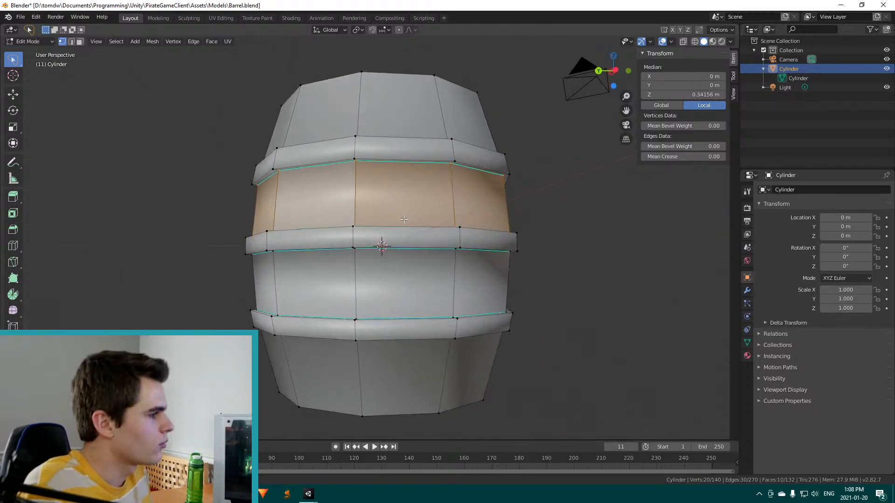
middle_drag(372, 195, 367, 232)
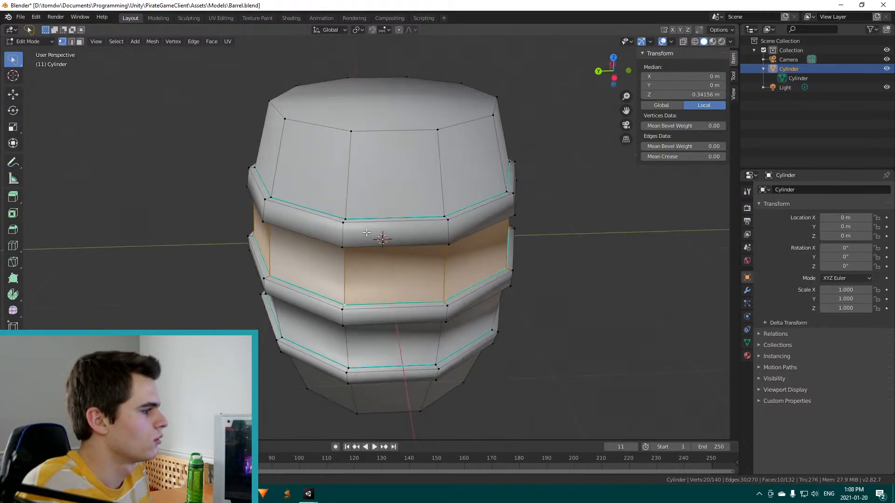
Switch to edge selection and select the edge loops just above the upper, middle and lower bands
key(2)
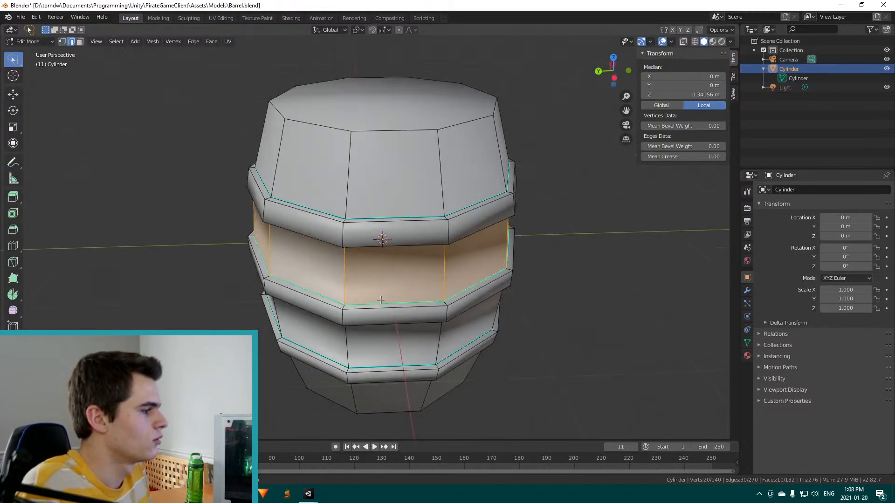
middle_drag(352, 302, 353, 214)
alt+click(354, 214)
middle_drag(352, 172, 360, 222)
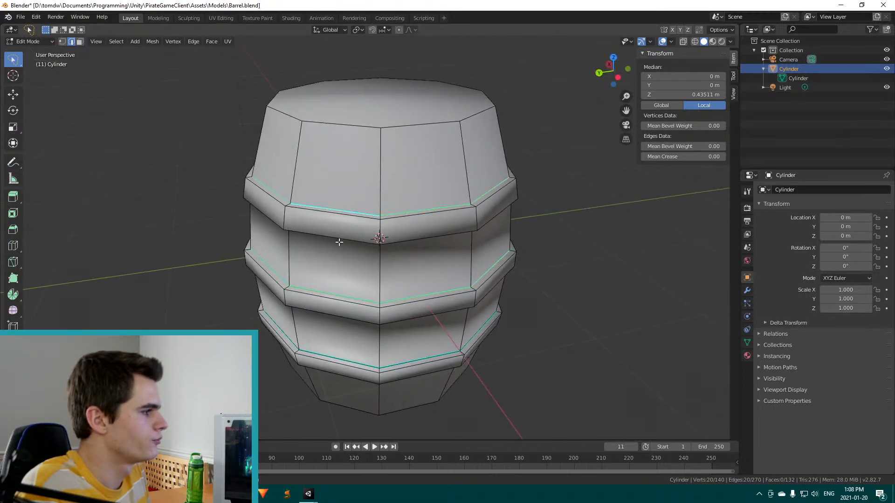
alt+shift+click(359, 299)
alt+shift+click(350, 295)
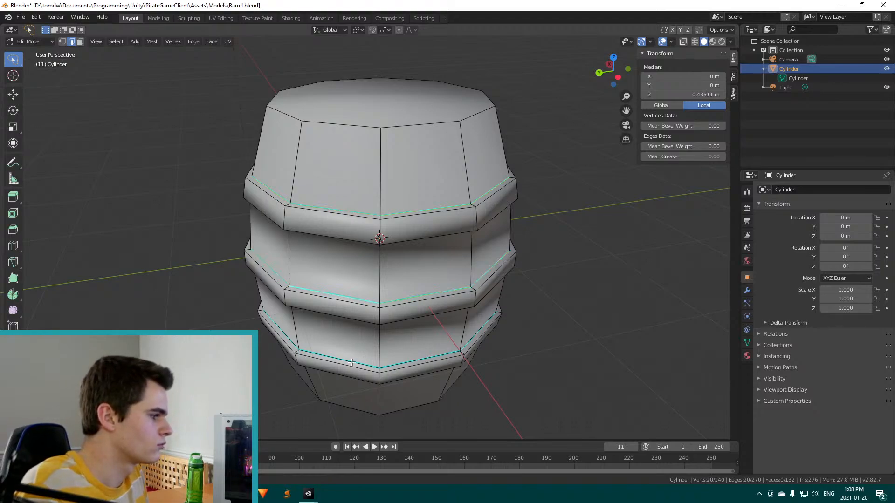
alt+shift+click(353, 363)
Add the edge loops just beneath the lower, middle and upper bands to the selection
middle_drag(354, 370, 354, 267)
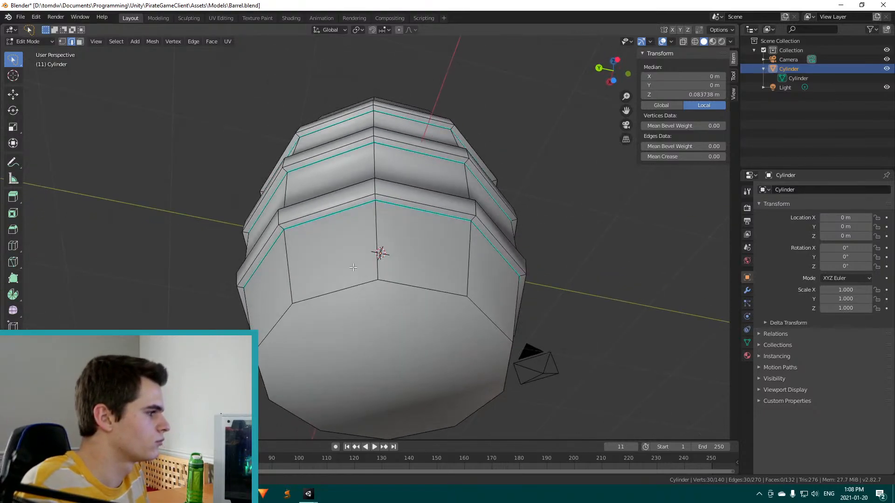
alt+shift+click(339, 214)
alt+shift+click(338, 155)
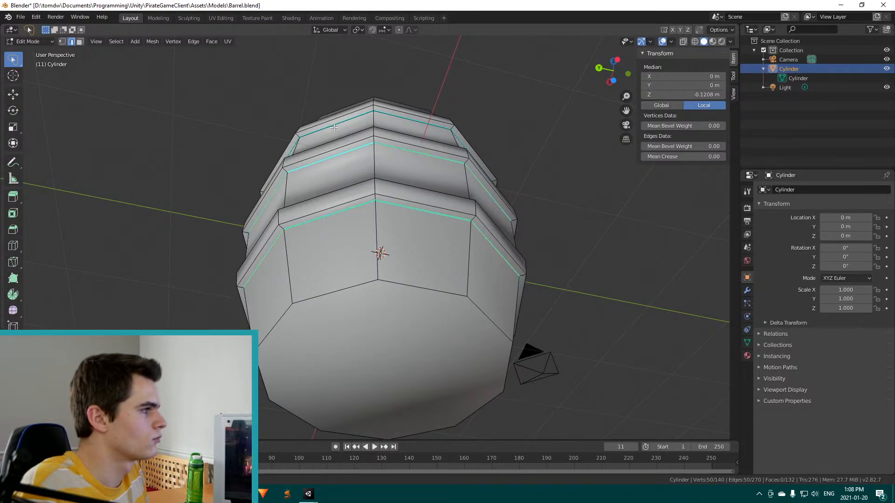
alt+shift+click(334, 127)
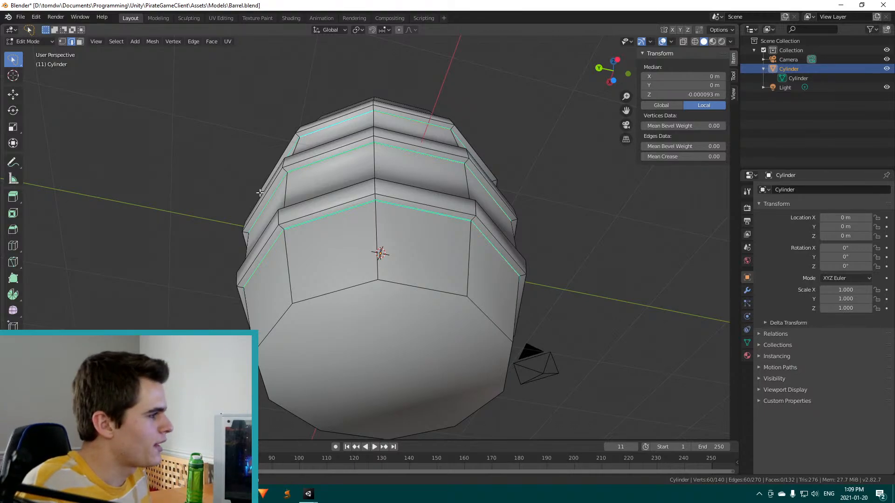
Check the selected edge loops around all three bands and apply Mark Sharp to them
middle_drag(260, 193, 311, 244)
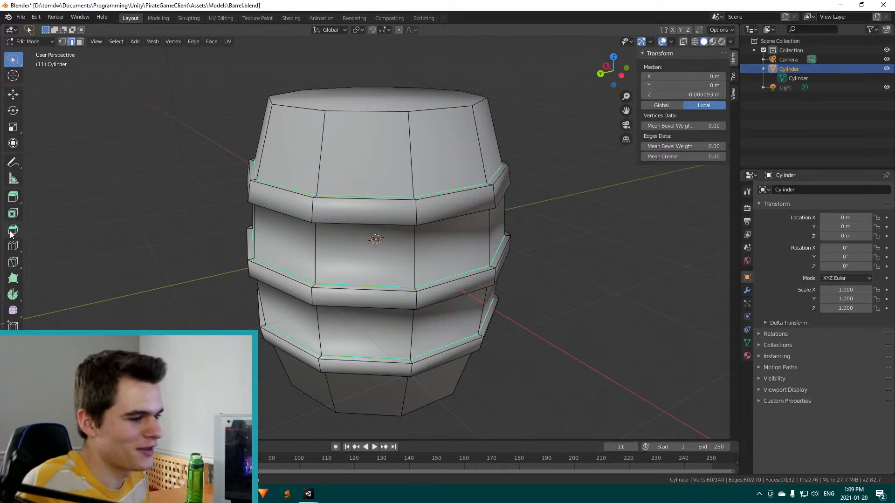
middle_drag(139, 214, 150, 184)
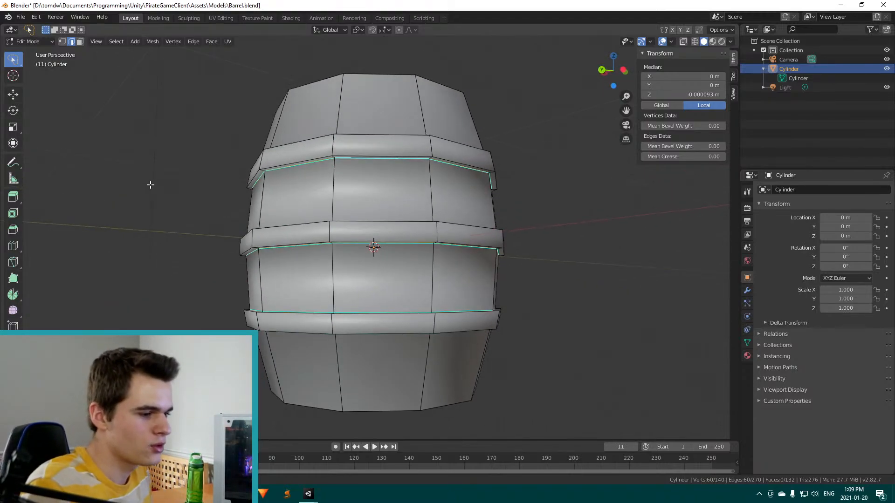
middle_drag(173, 227, 289, 155)
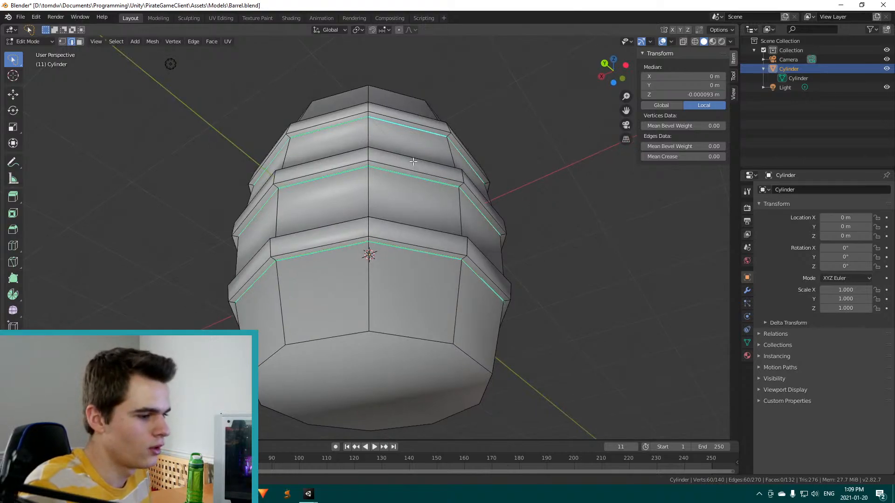
middle_drag(414, 161, 298, 176)
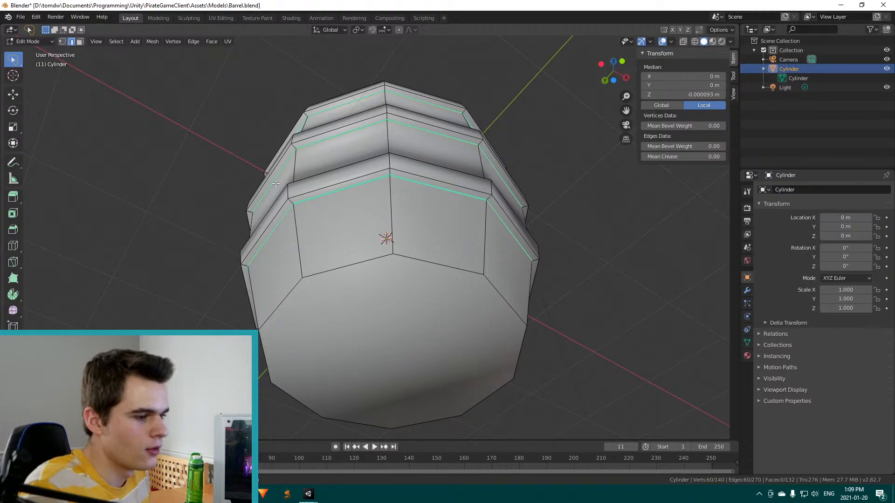
middle_drag(404, 168, 417, 228)
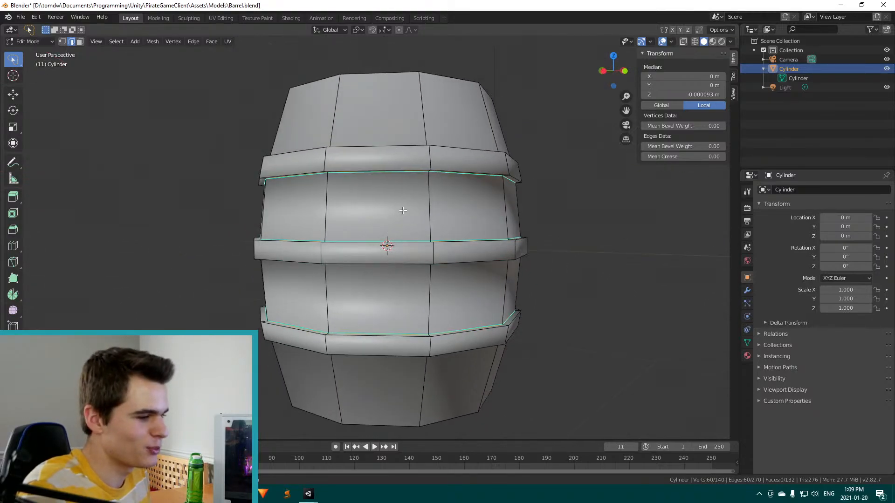
middle_drag(407, 192, 368, 205)
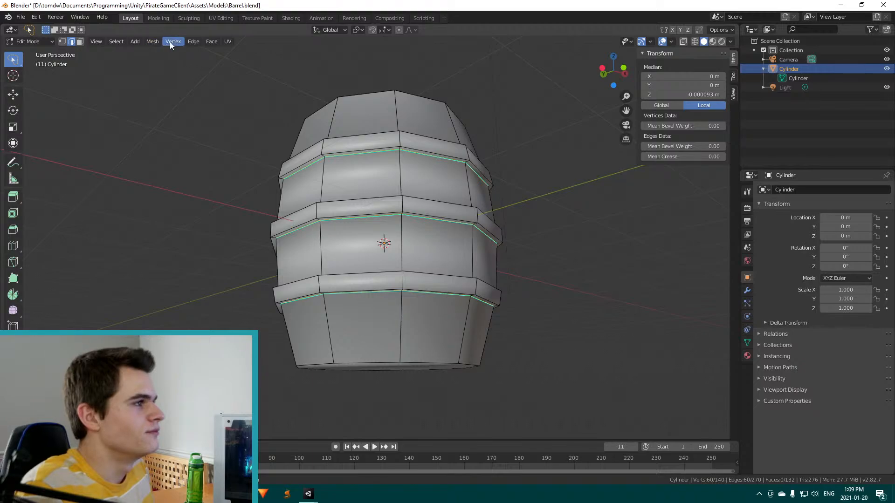
click(191, 42)
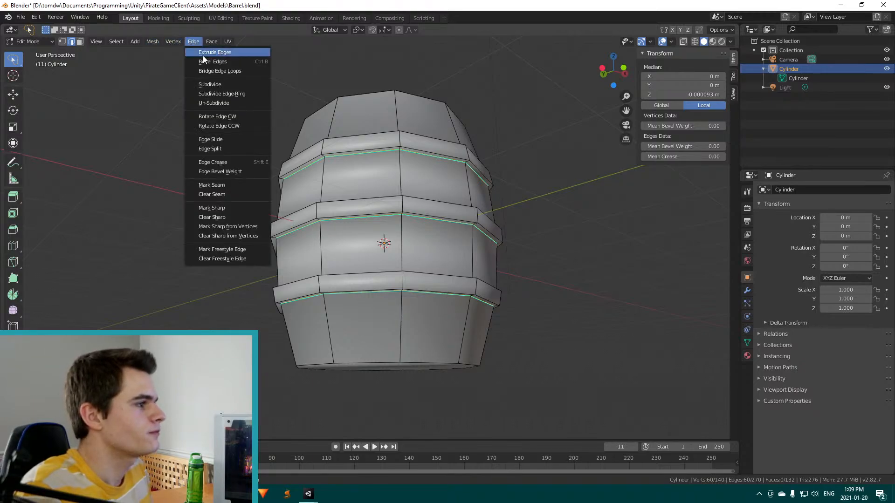
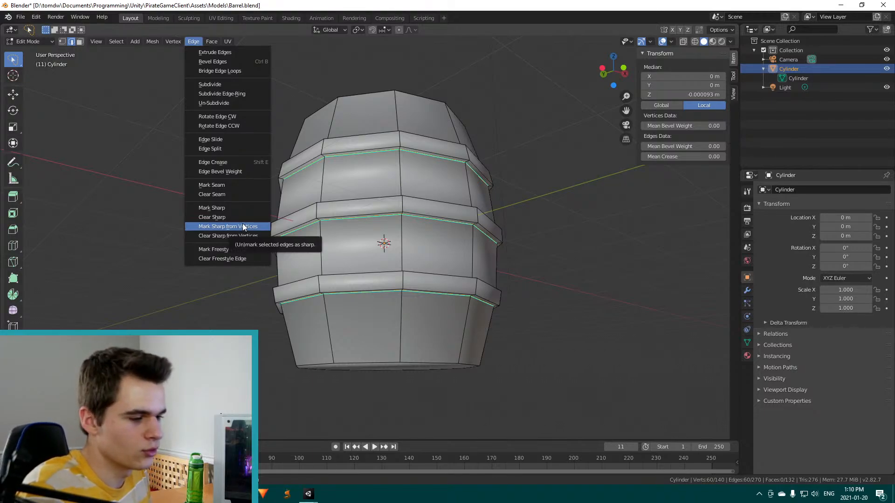
click(217, 211)
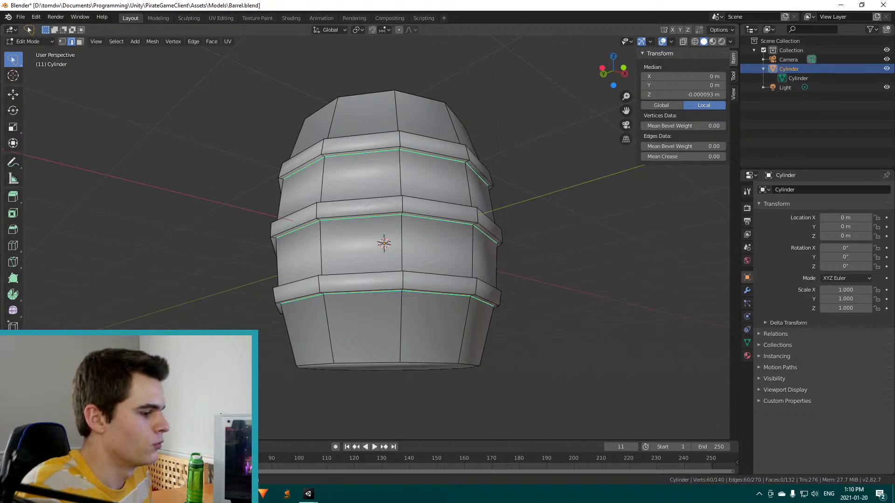
key(ctrl+KP_Add)
key(ctrl+z)
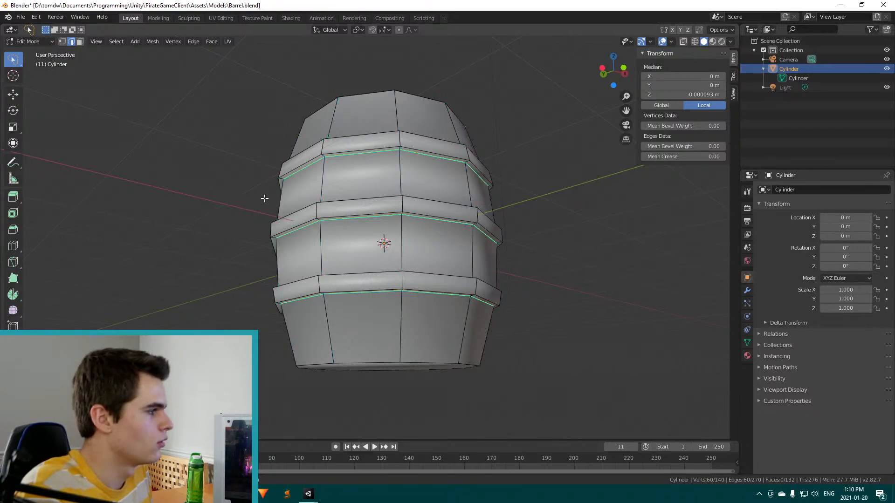
Save Barrel.blend and deselect all edges
middle_drag(264, 198, 386, 233)
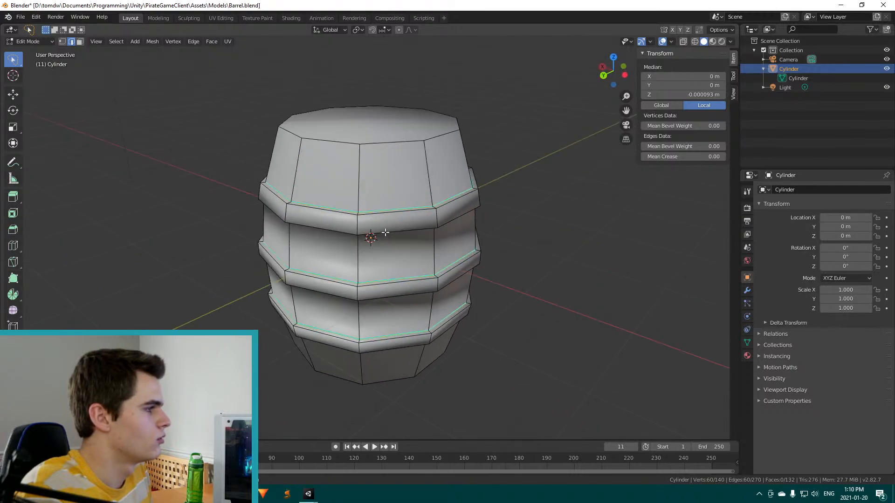
key(ctrl+s)
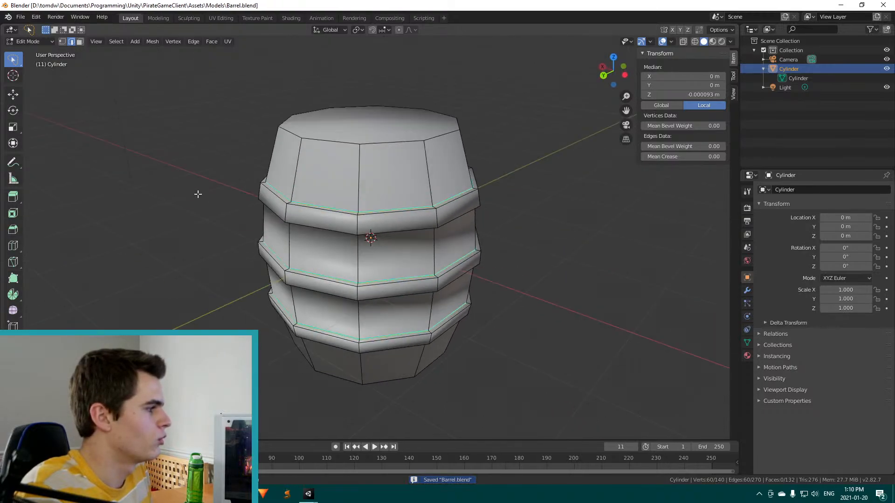
key(alt+a)
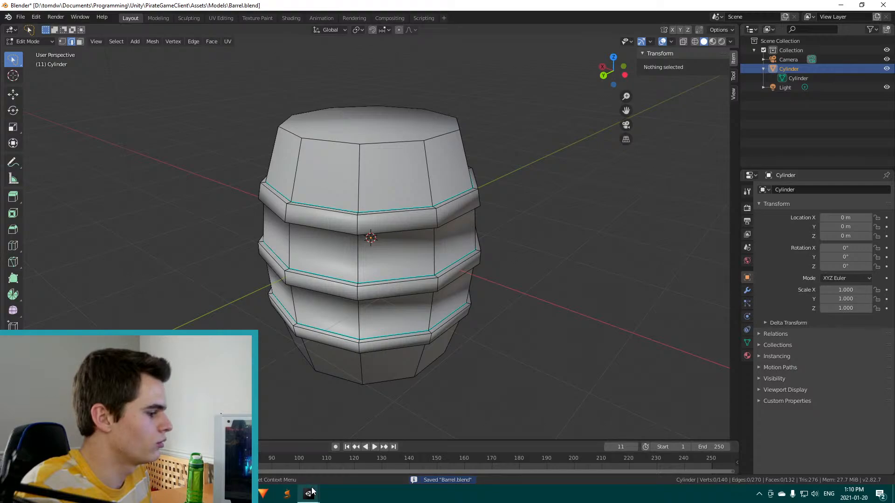
Switch to Unity, reselect the Cylinder in the Barrel prefab and find its mesh parts
mouse_move(308, 493)
click(357, 438)
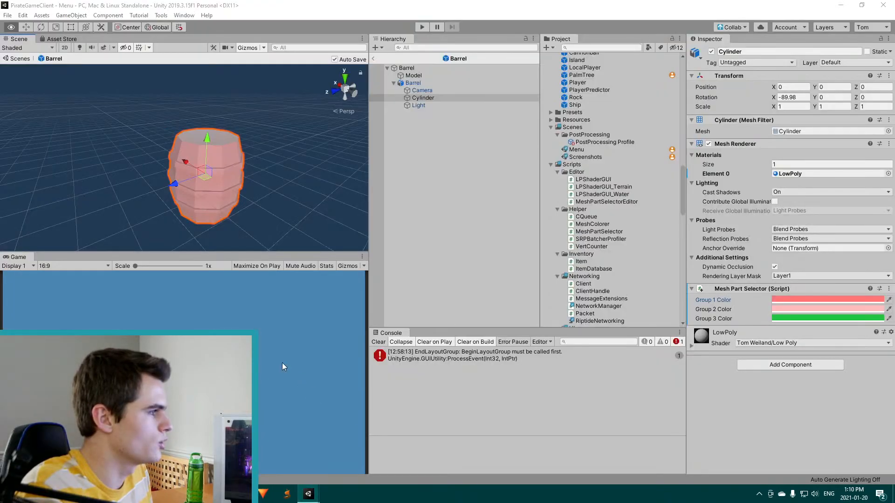
click(249, 181)
click(431, 99)
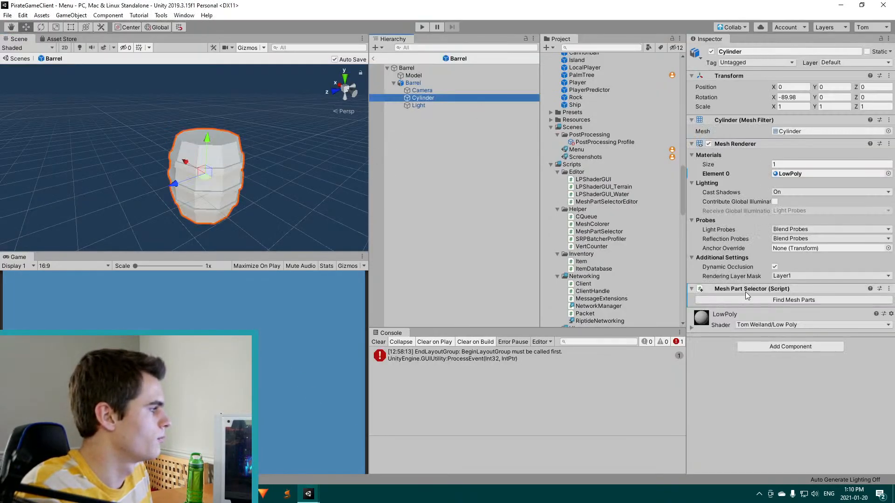
click(745, 293)
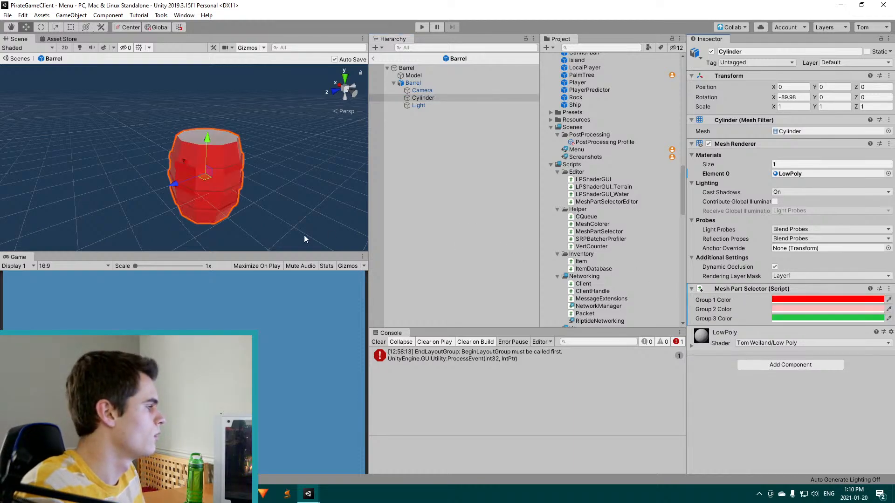
Examine the barrel's colour groups up close from below, and switch back to Blender
alt+drag(220, 222, 272, 122)
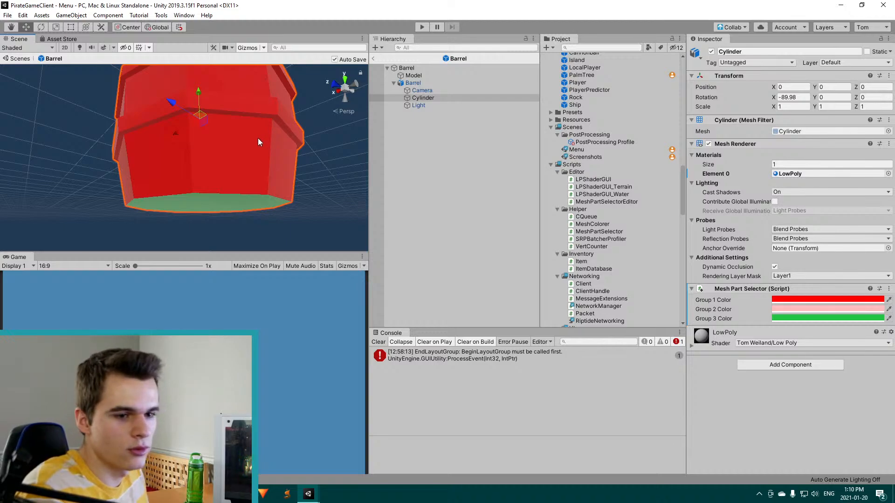
key(alt)
key(alt+Tab)
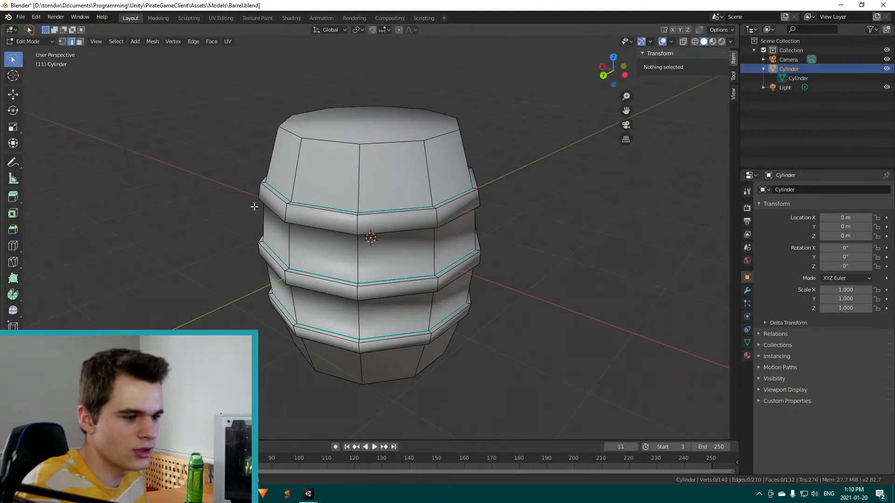
Inspect the sharp edges from below and try to select only the loop beneath the barrel's end band
middle_drag(218, 232, 316, 190)
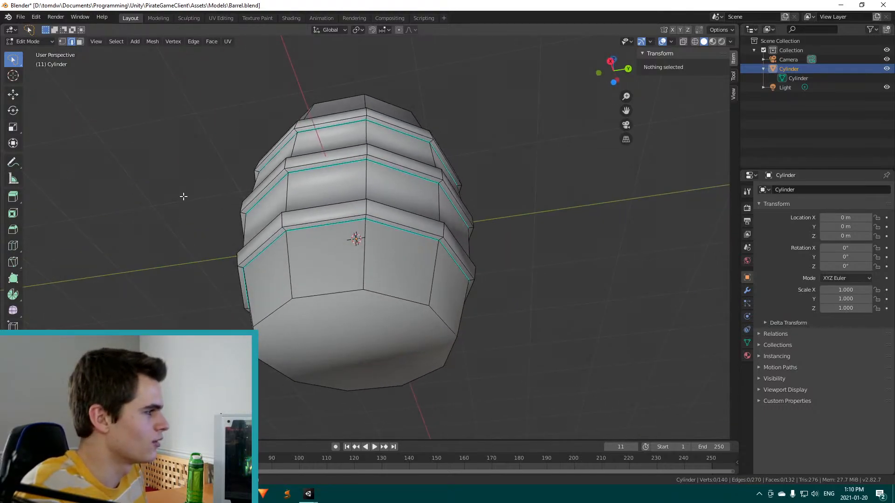
middle_drag(183, 196, 406, 197)
click(275, 182)
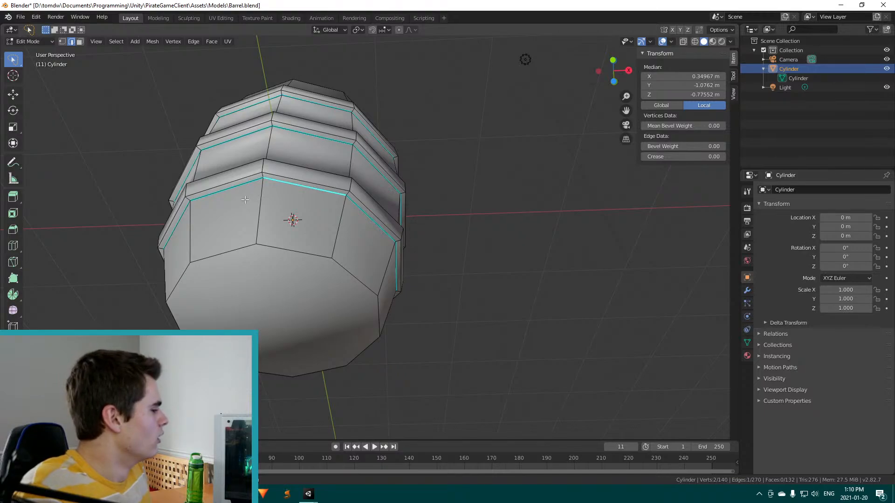
shift+click(233, 187)
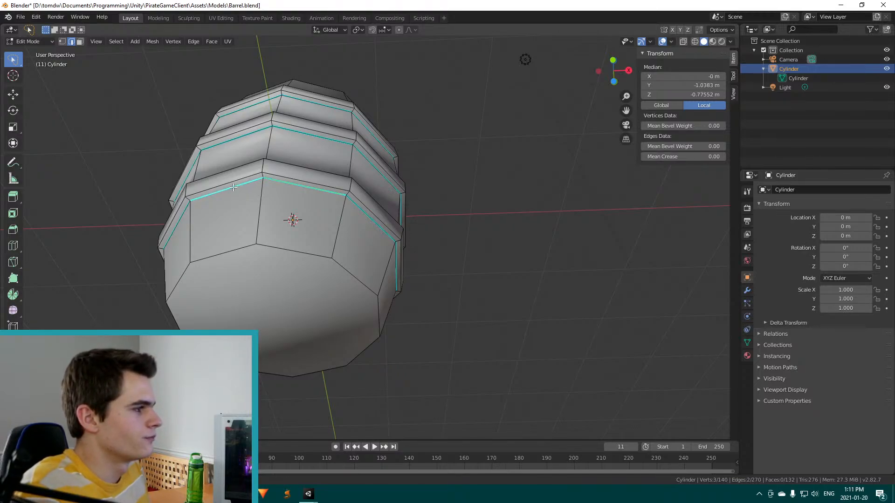
key(alt+a)
alt+click(238, 186)
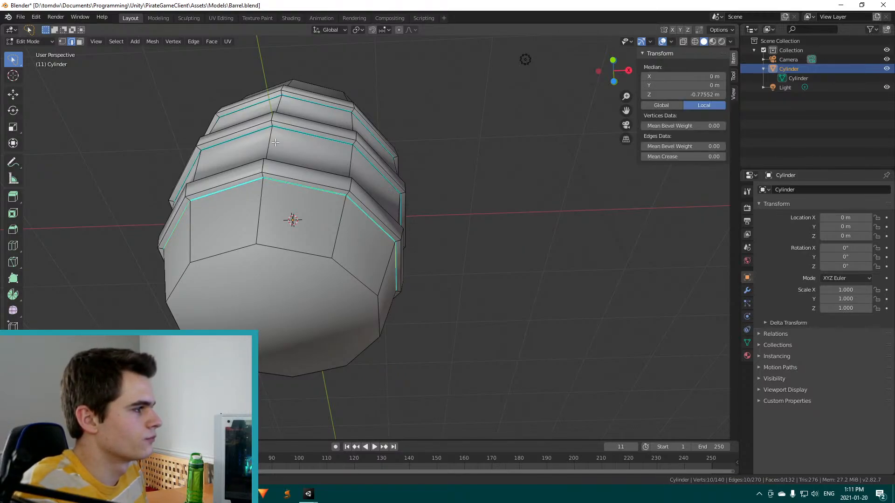
Restore the earlier selection of all three bands' edge loops, apply Clear Sharp to them, and save Barrel.blend
key(ctrl+z)
key(ctrl+shift+z)
key(ctrl+z)
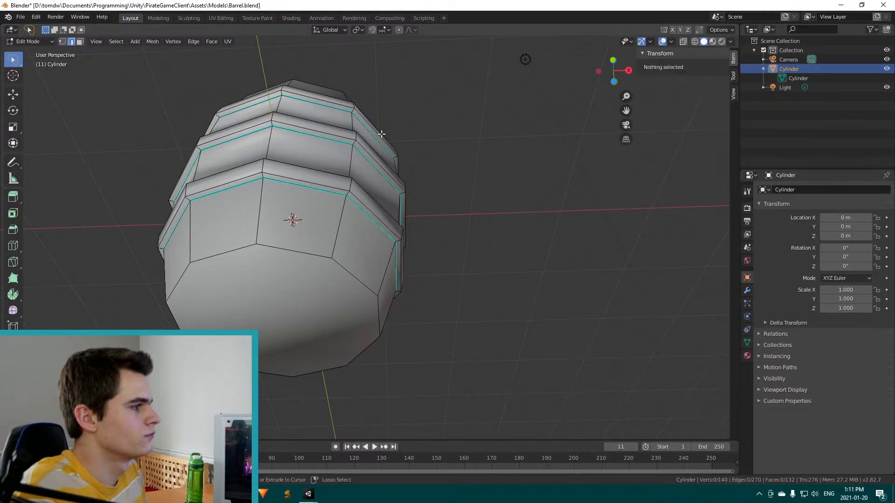
key(ctrl+shift+z)
middle_drag(431, 150, 401, 216)
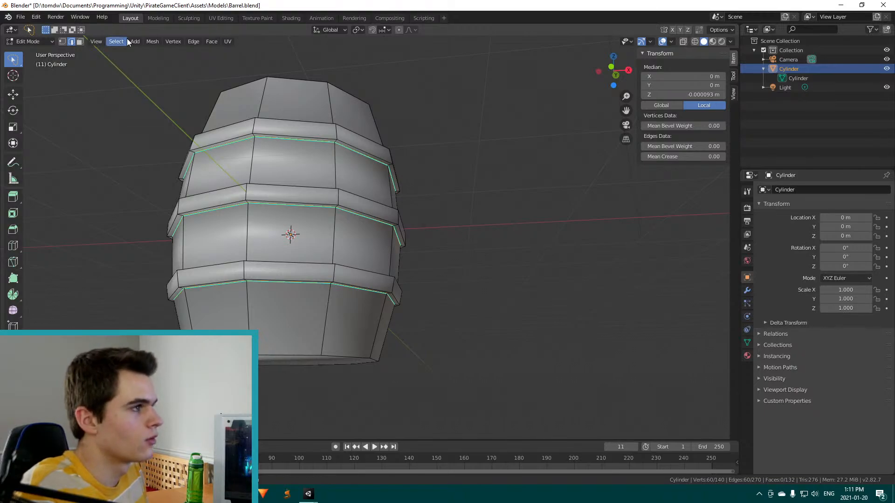
click(192, 41)
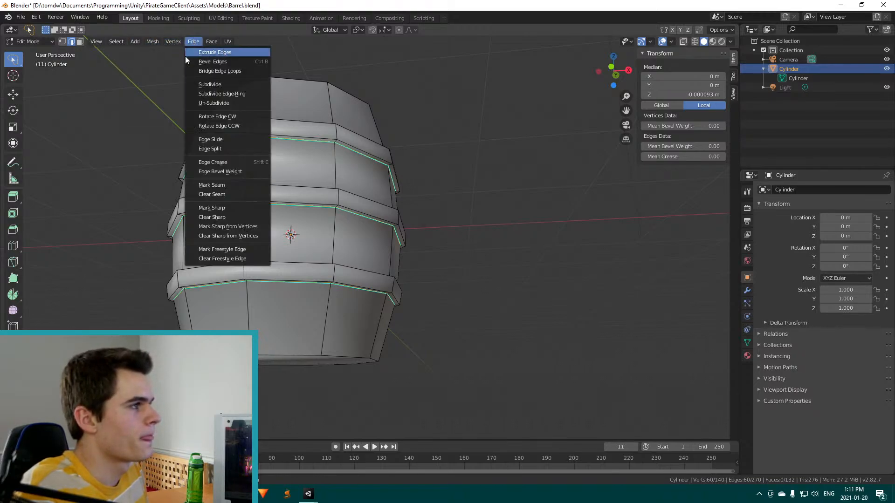
click(208, 217)
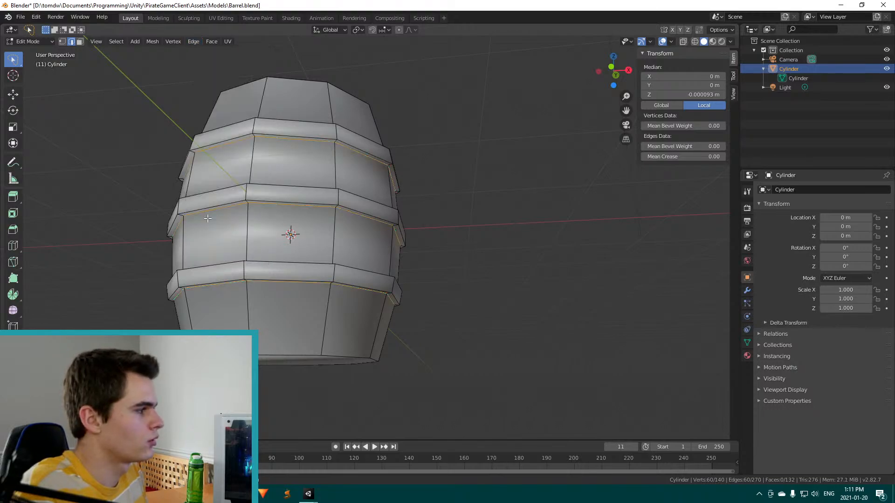
key(ctrl+s)
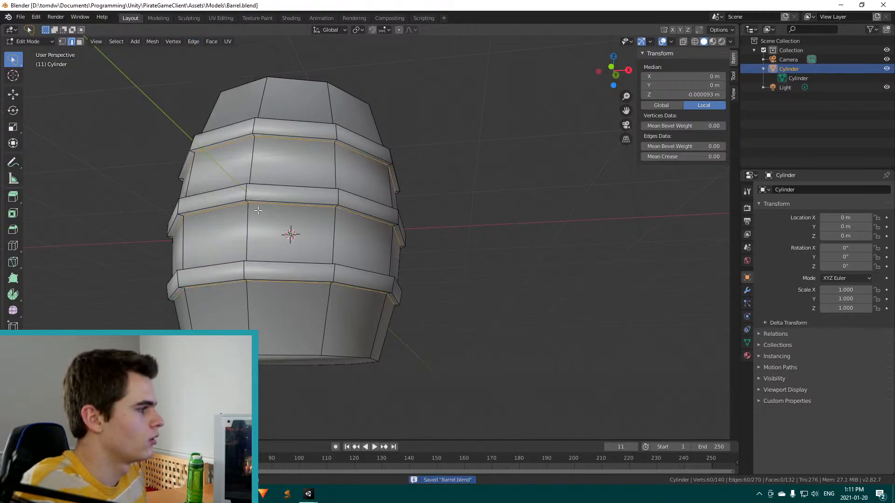
Switch to Unity and assign the TempWater material to the Cylinder in the Barrel prefab
key(alt+Tab)
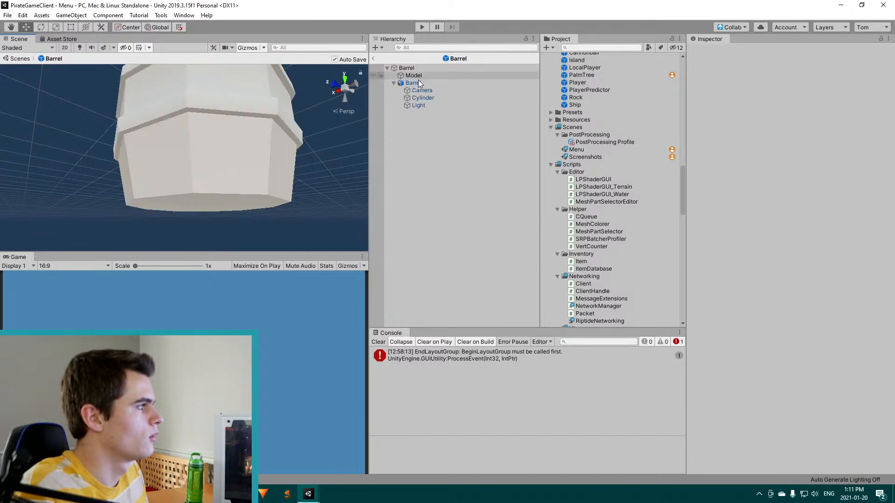
click(425, 98)
scroll(625, 135, up, 5)
scroll(625, 136, up, 5)
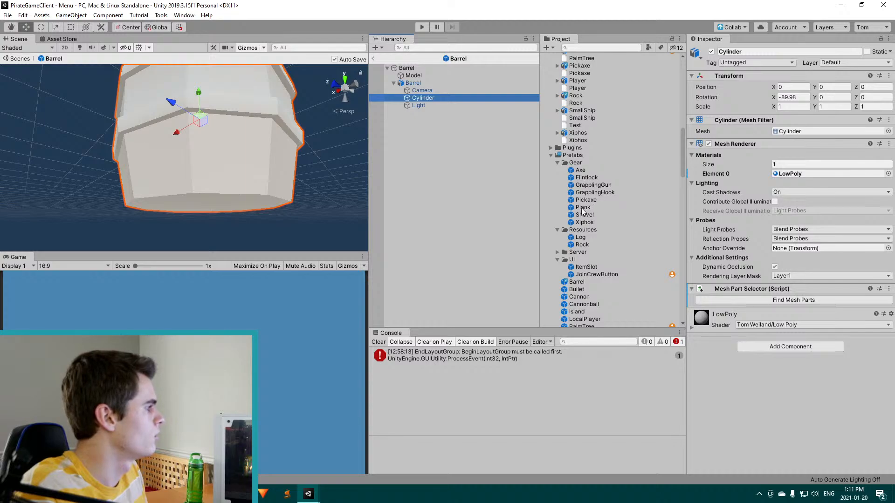
scroll(605, 224, up, 5)
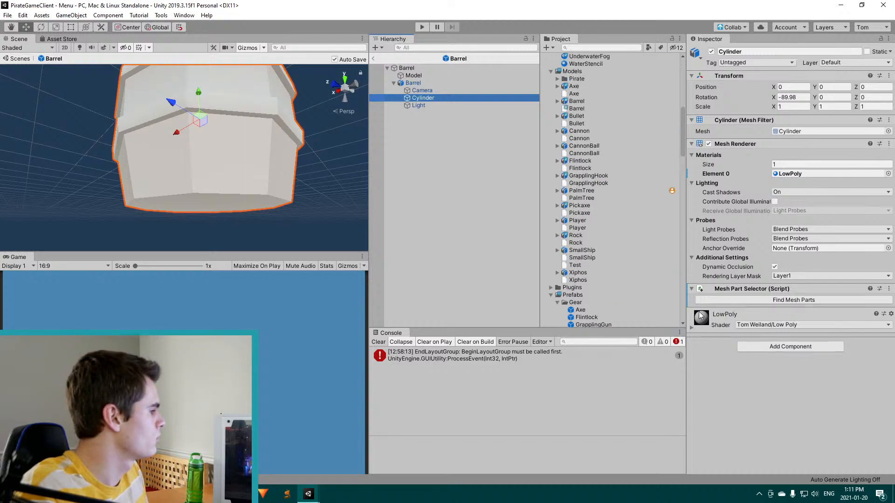
scroll(597, 163, up, 10)
scroll(589, 136, down, 6)
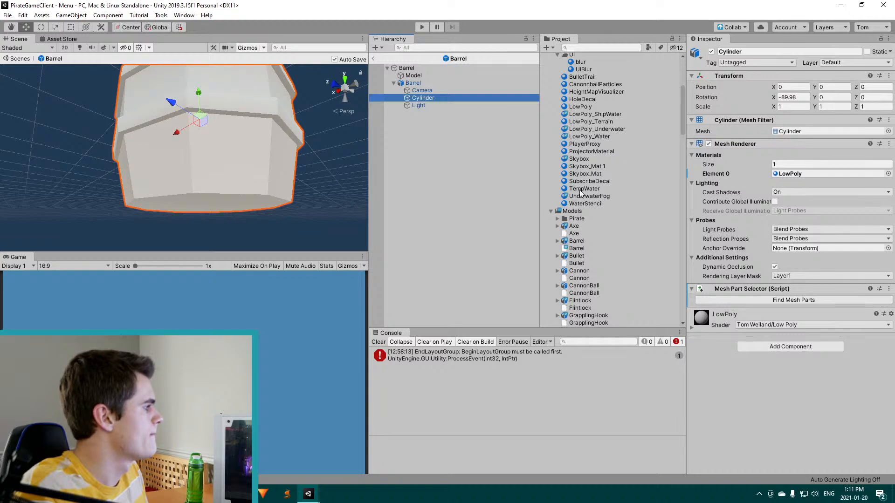
drag(581, 192, 422, 98)
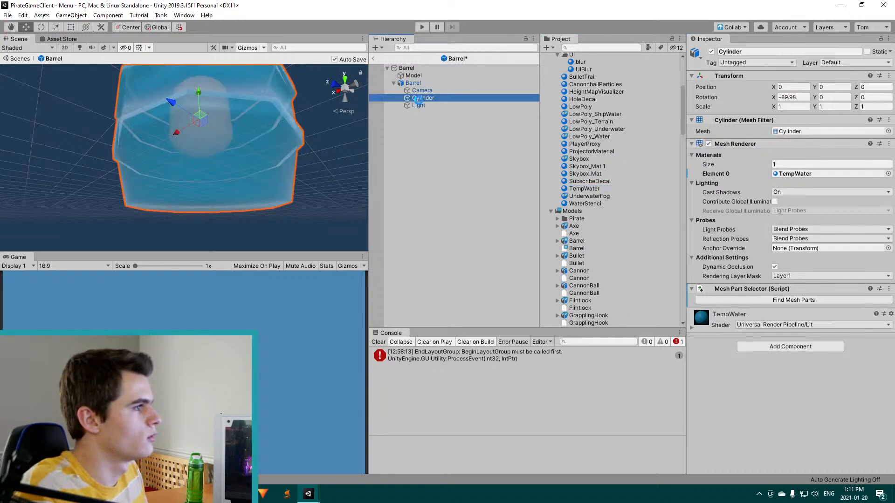
Set the TempWater material's surface type to Opaque
right_drag(272, 144, 284, 126)
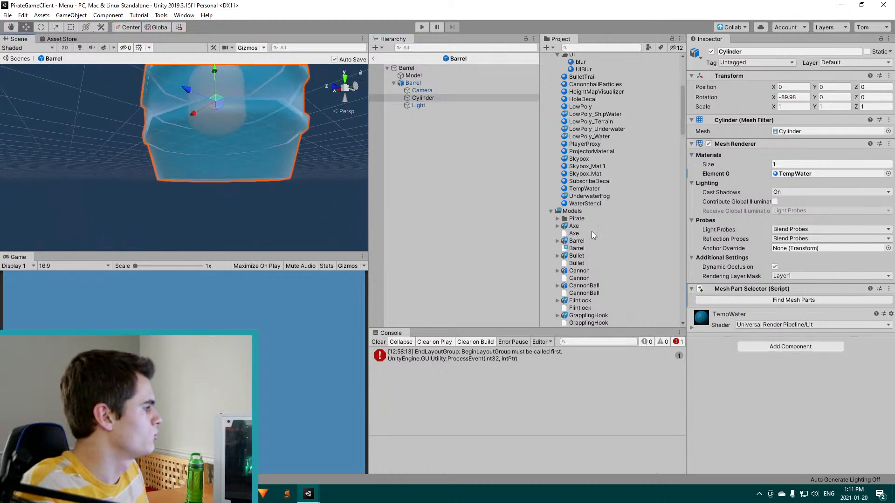
click(583, 188)
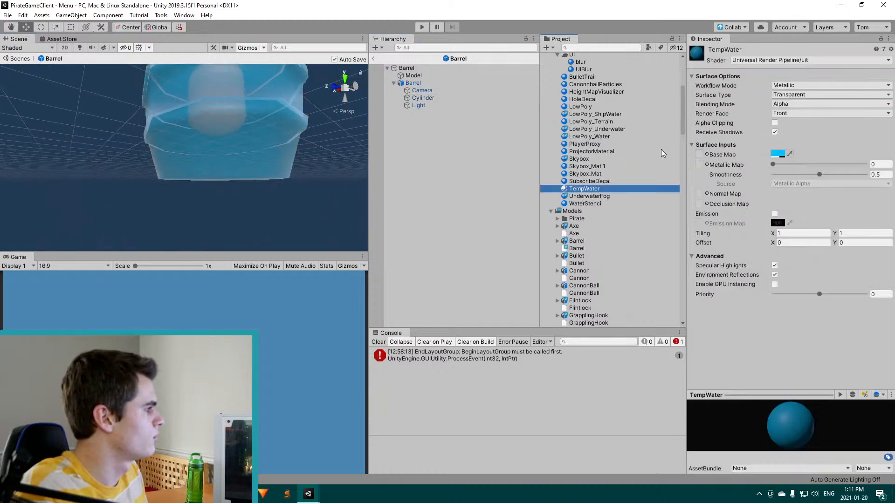
click(793, 86)
click(792, 105)
click(792, 95)
click(787, 105)
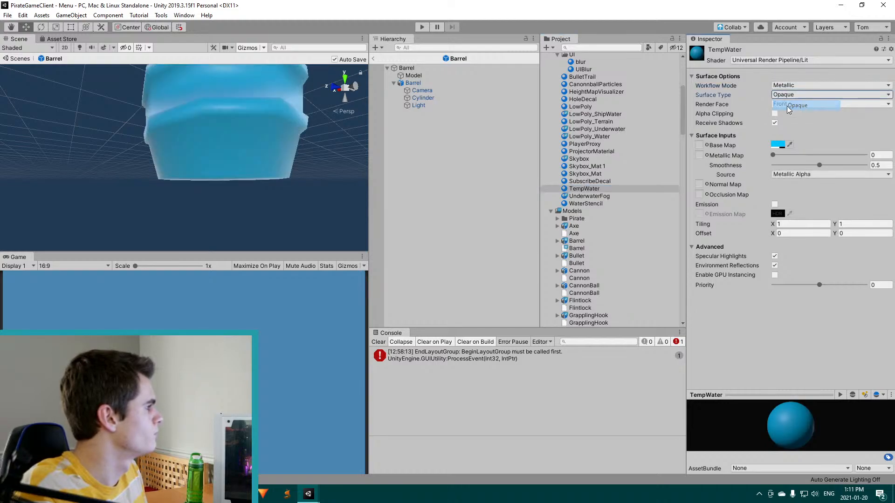
Set TempWater's base map colour to EBFBFF with alpha 100 and its smoothness to 0, and check the barrel's shading
alt+drag(286, 148, 434, 220)
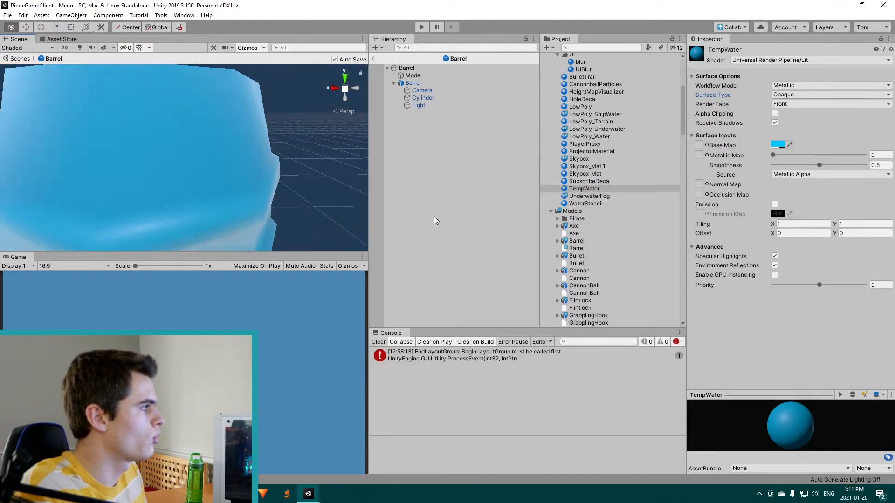
click(773, 144)
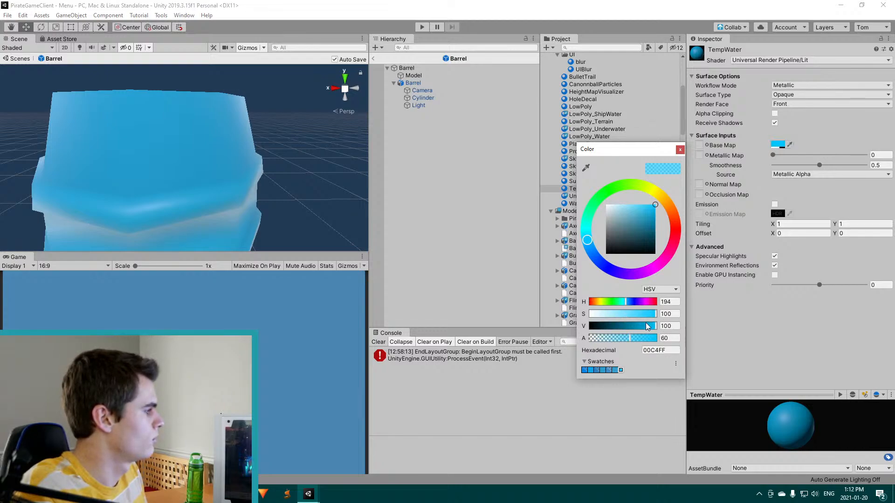
drag(644, 338, 658, 338)
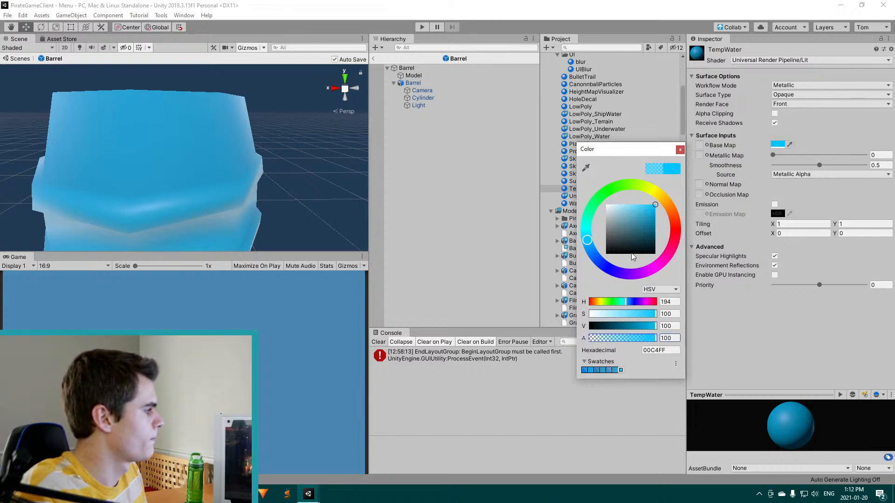
drag(633, 217, 611, 189)
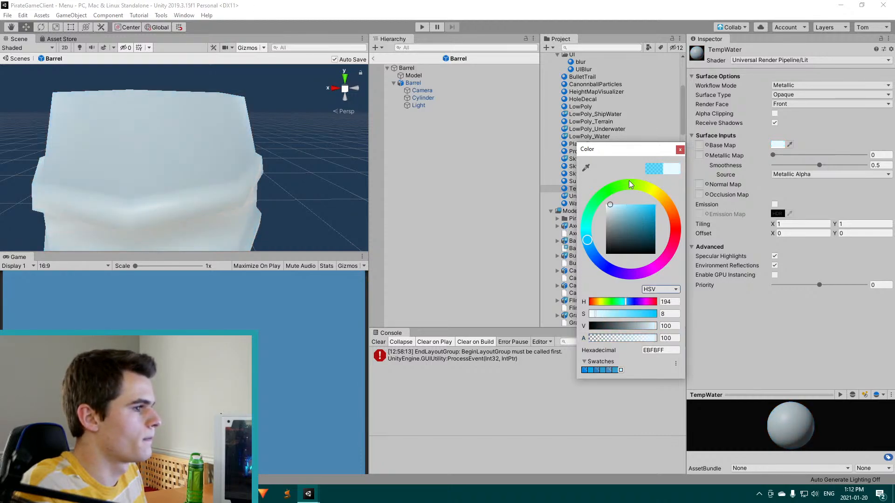
click(681, 151)
drag(810, 164, 638, 175)
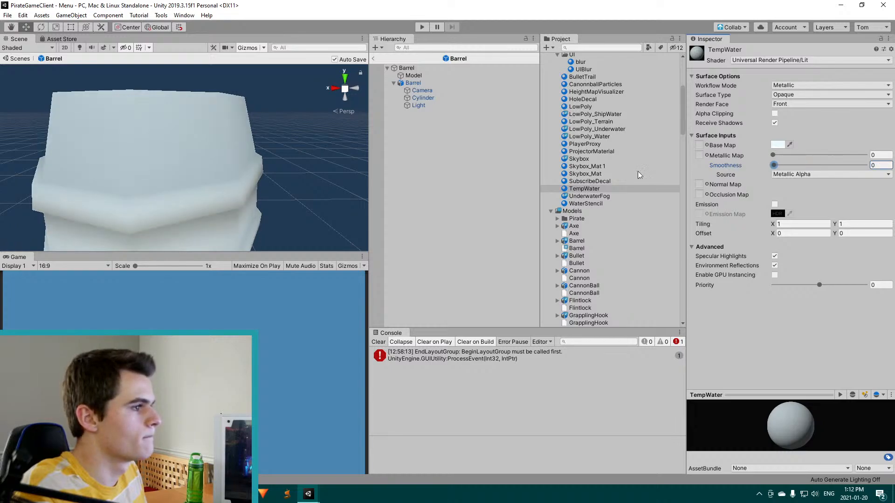
alt+drag(307, 182, 227, 51)
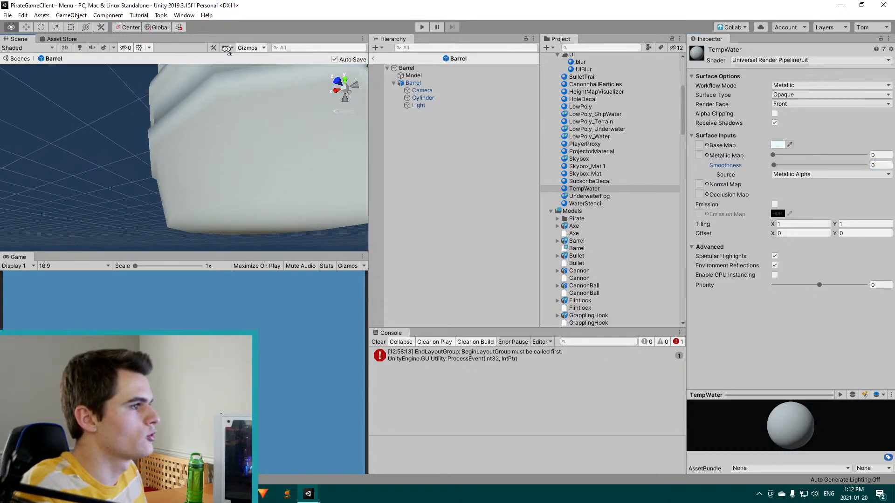
alt+drag(216, 144, 221, 126)
Switch to Blender, apply Mark Sharp to the selected band edge loops, and save Barrel.blend
key(alt+Tab)
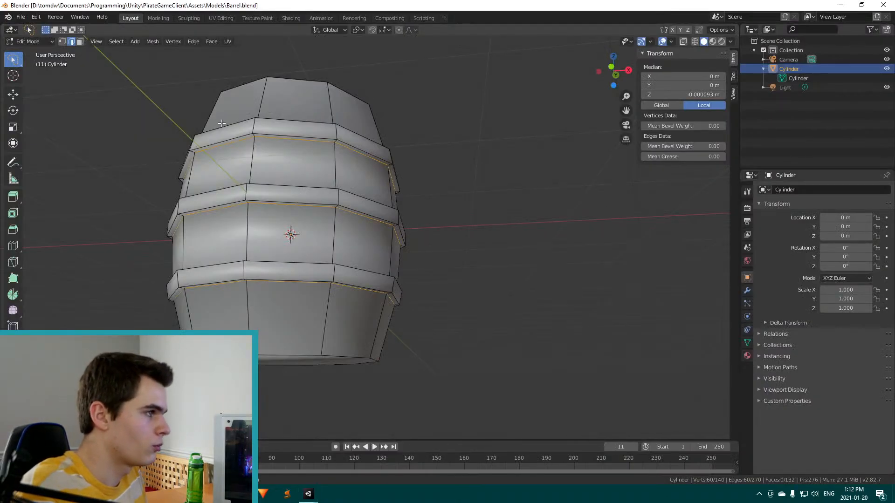
click(197, 42)
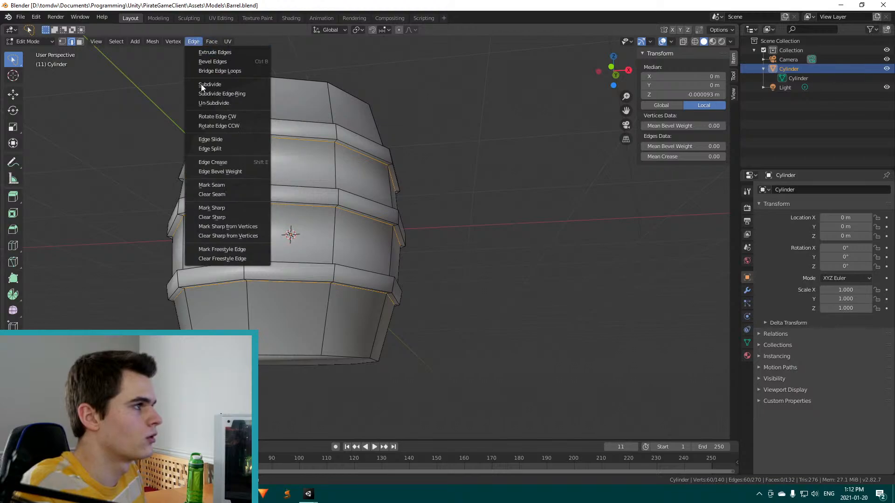
click(213, 208)
key(ctrl+s)
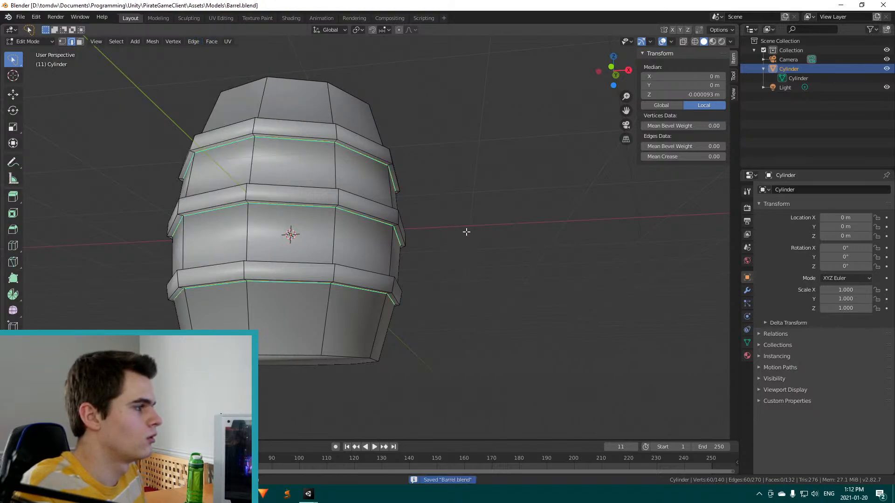
Check the barrel's shading in Unity, and return to Blender to undo the last Mark Sharp
key(alt+Tab)
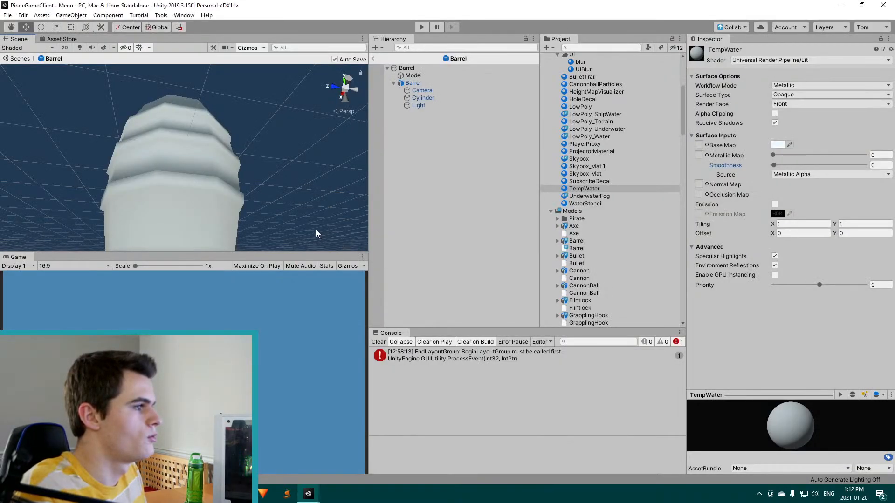
right_drag(253, 159, 250, 132)
key(alt+Tab)
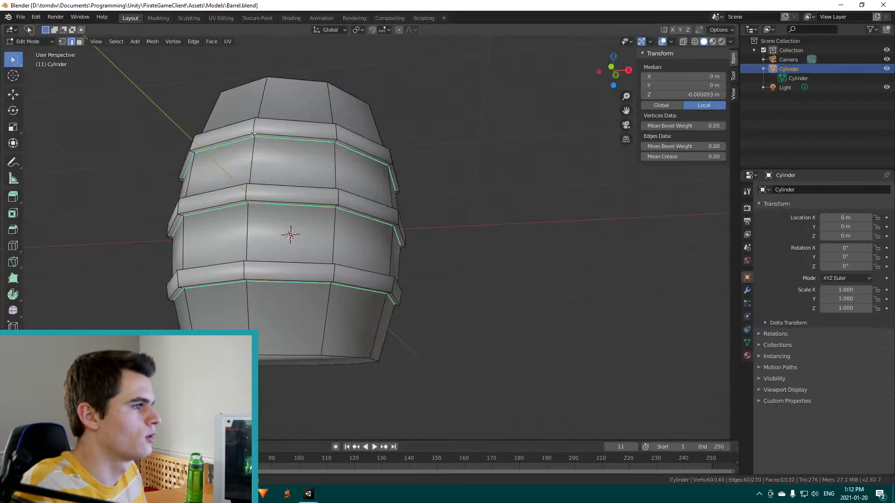
key(ctrl+z)
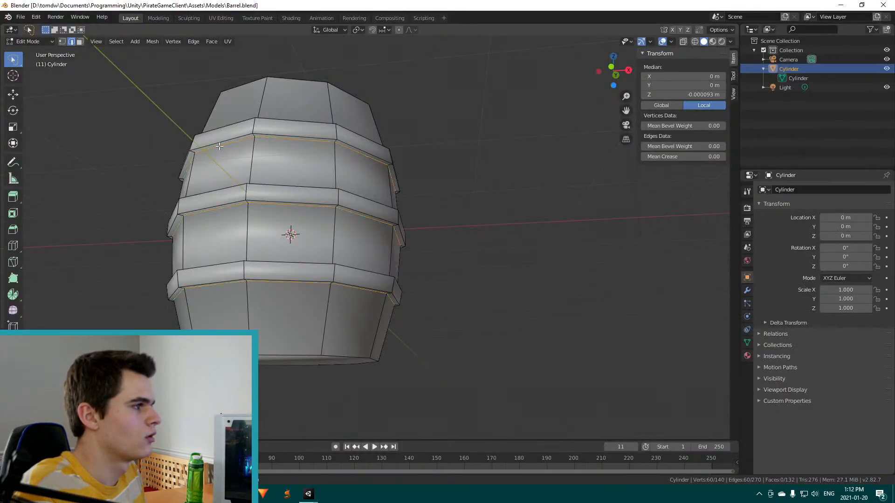
Apply Shade Flat with the band edge loops selected, save Barrel.blend, and switch to Unity
click(198, 41)
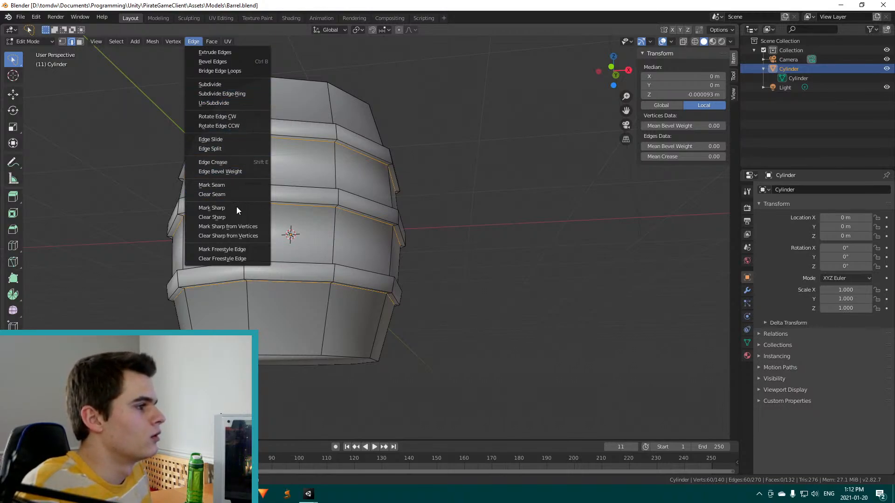
click(180, 41)
click(161, 41)
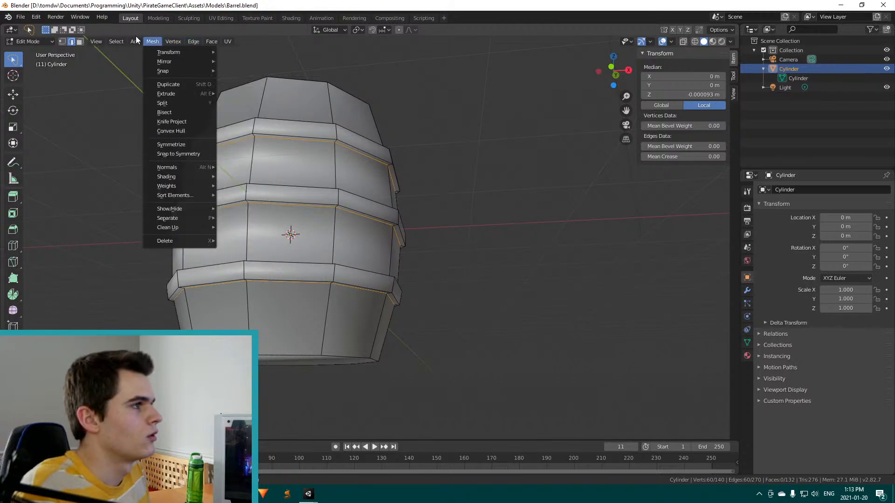
mouse_move(132, 41)
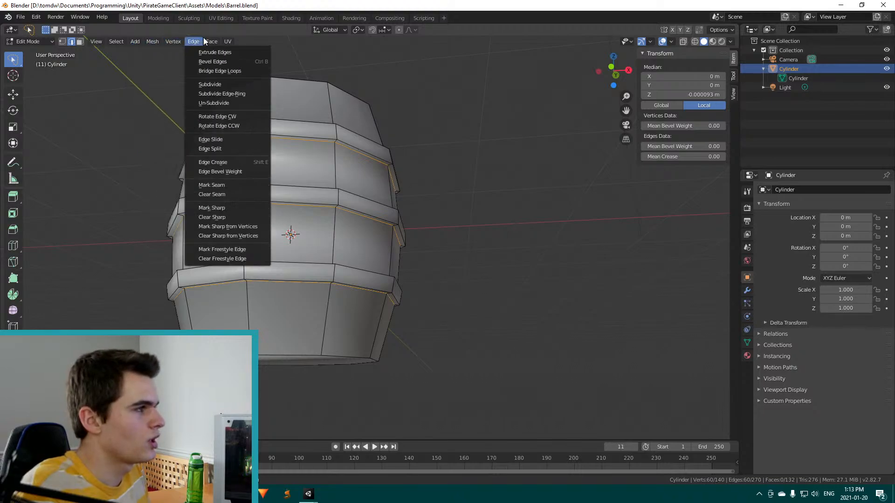
mouse_move(210, 41)
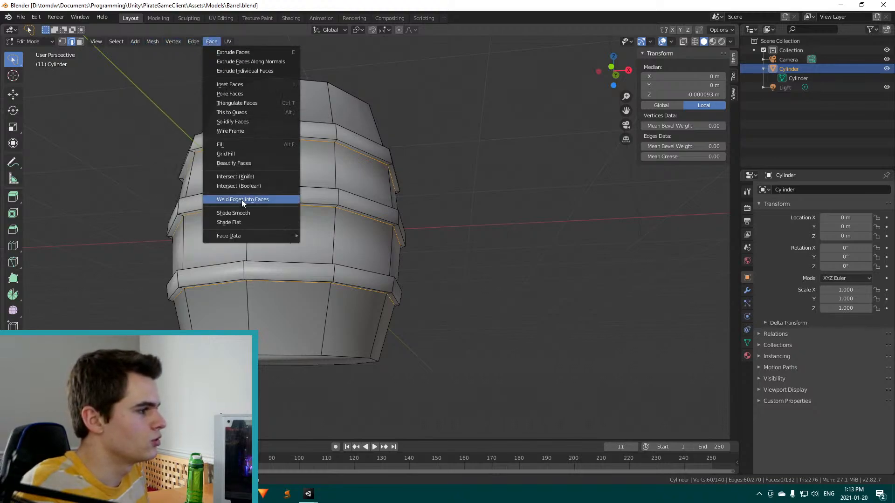
click(235, 222)
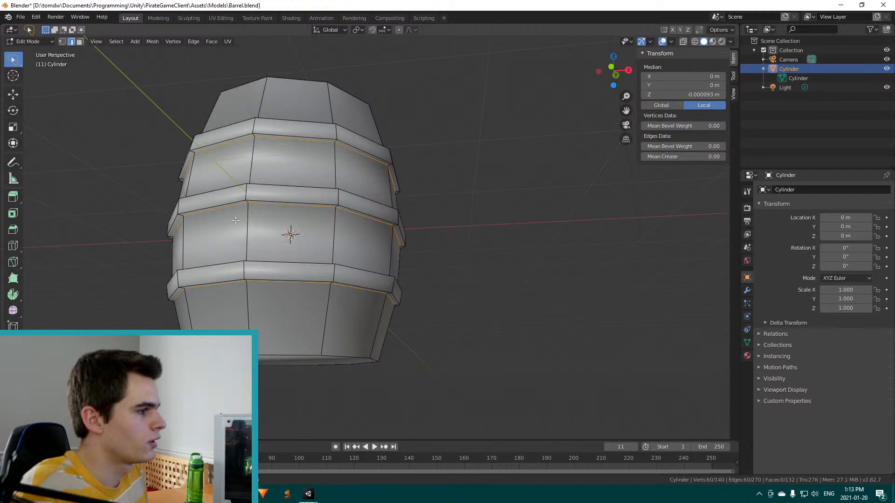
key(ctrl+s)
key(alt+Tab)
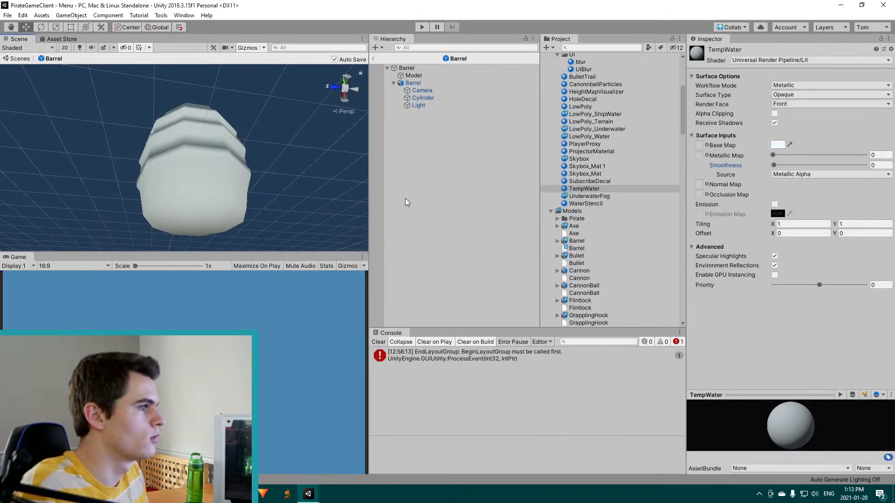
Examine the barrel's band shading up close in Unity's Scene view, and switch back to Blender
scroll(227, 196, up, 6)
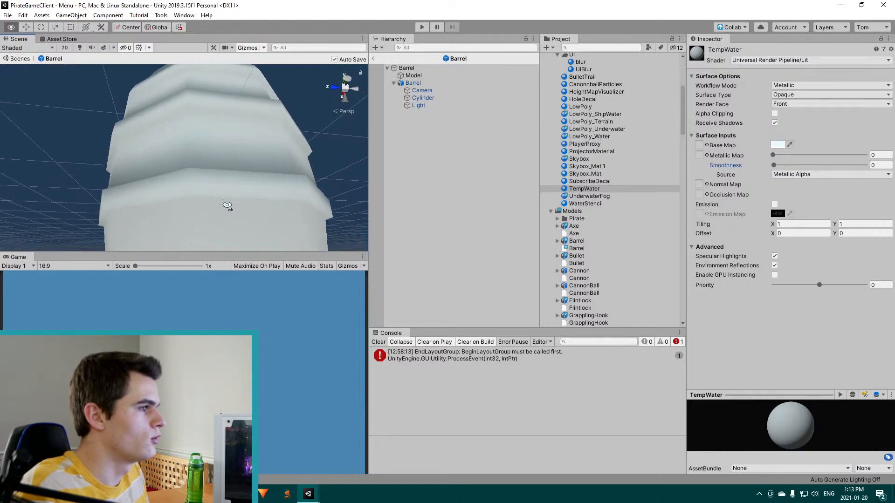
alt+drag(229, 213, 231, 167)
click(227, 168)
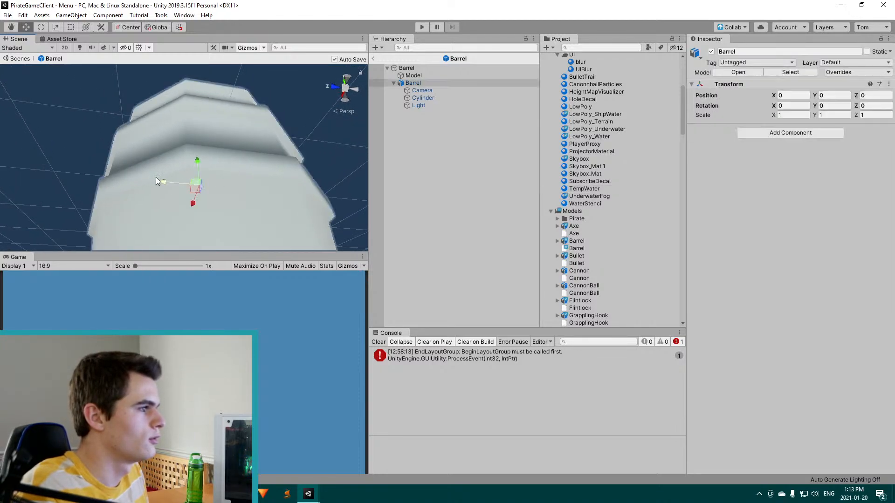
alt+drag(135, 177, 237, 223)
key(alt+Tab)
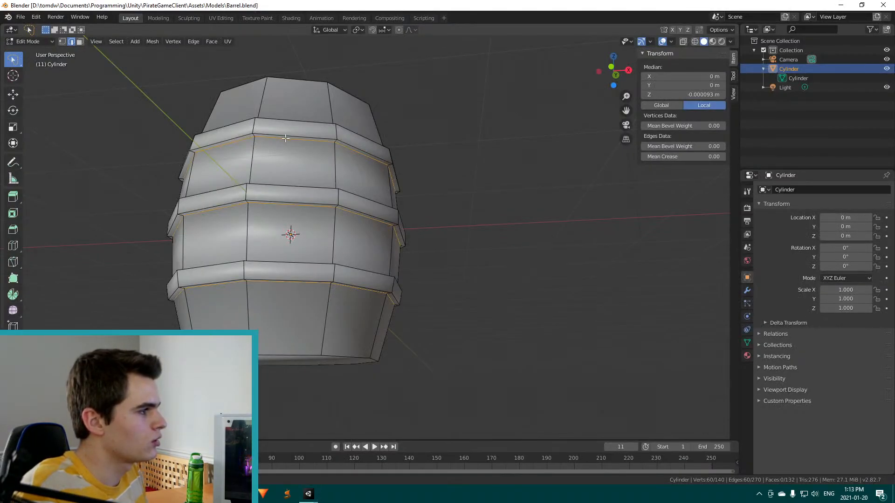
Apply the Sharp Edges shading option to the selected edge loops around the barrel's three bands
middle_drag(285, 138, 114, 148)
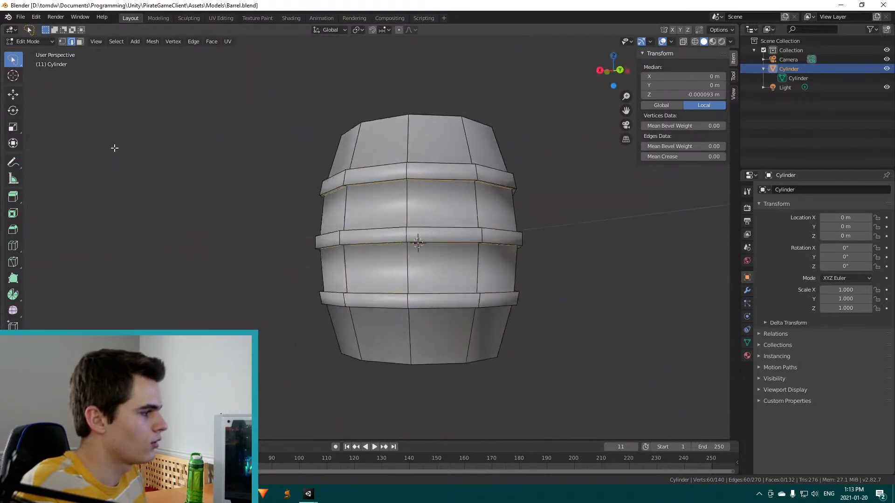
middle_drag(447, 261, 367, 218)
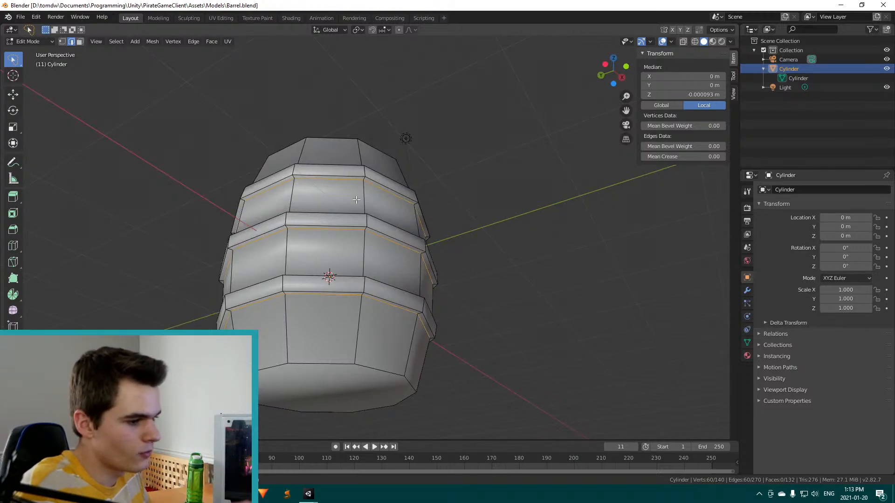
middle_drag(334, 245, 362, 244)
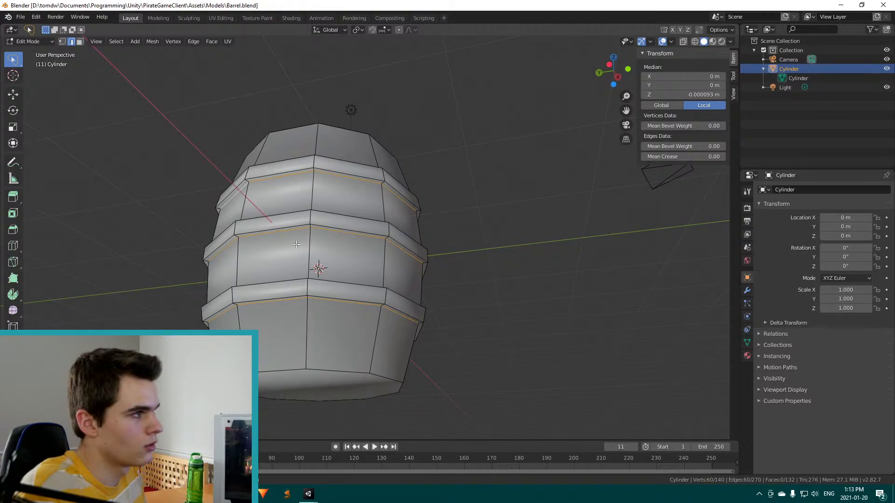
click(194, 40)
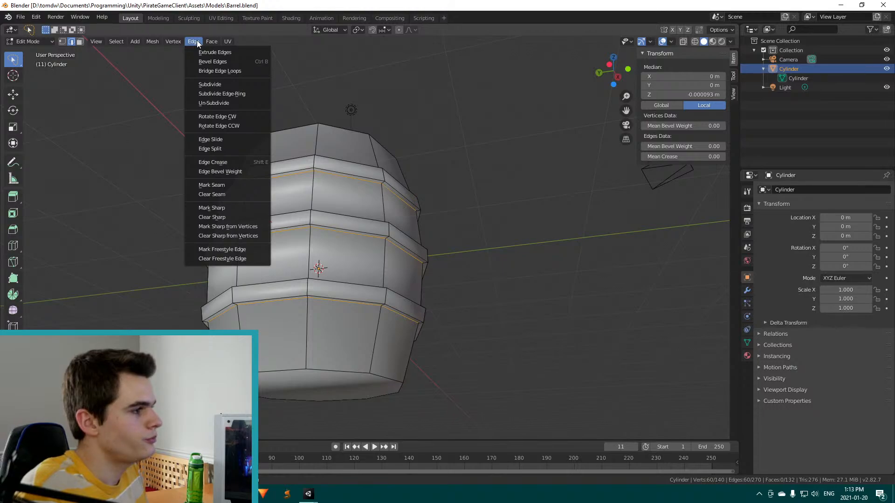
mouse_move(154, 42)
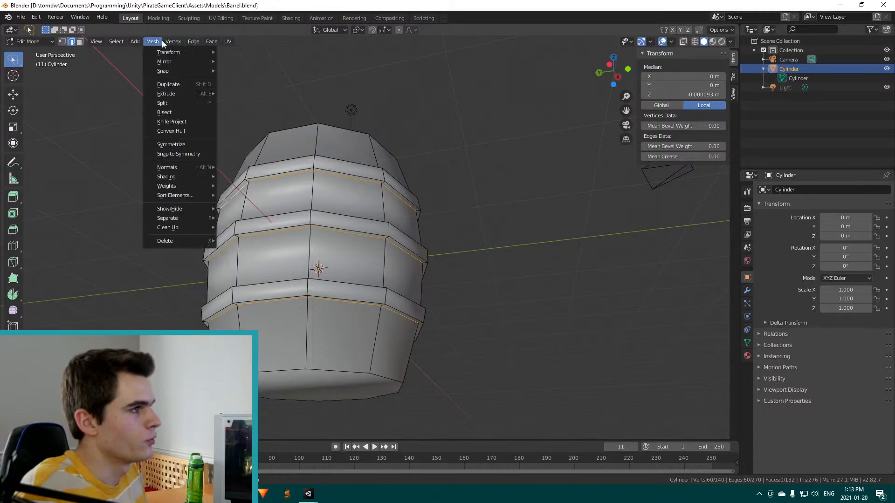
mouse_move(186, 222)
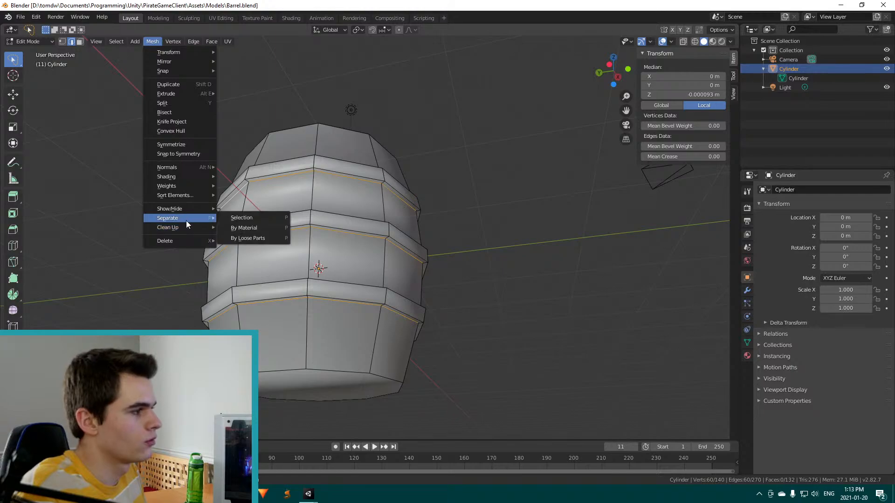
mouse_move(174, 175)
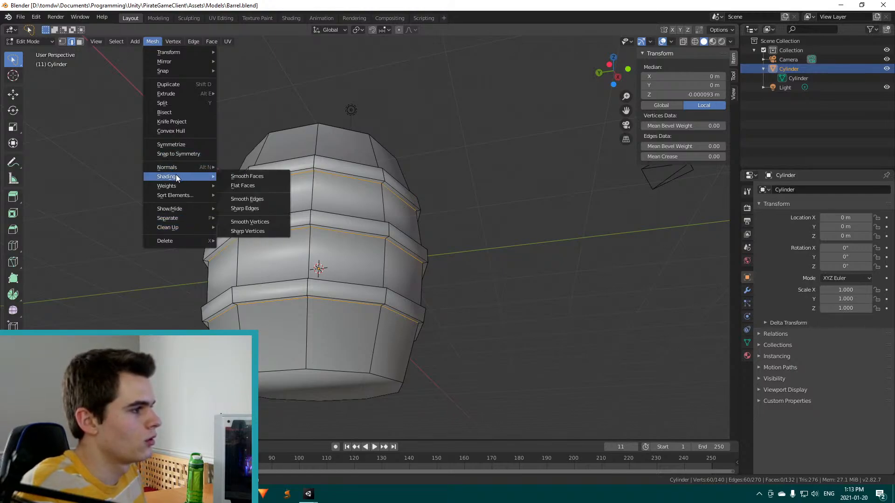
click(250, 208)
Switch to Unity, check how the barrel's band edges are shaded, and return to Blender
key(alt+Tab)
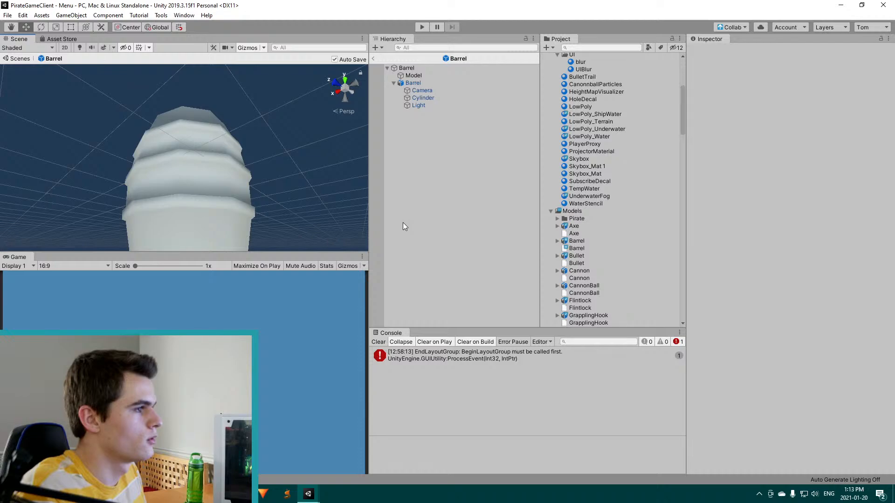
right_drag(217, 198, 216, 157)
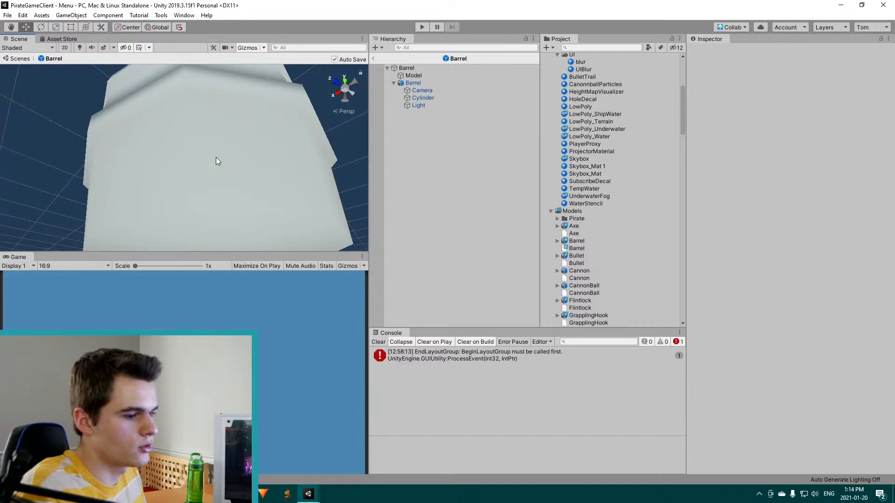
key(alt+Tab)
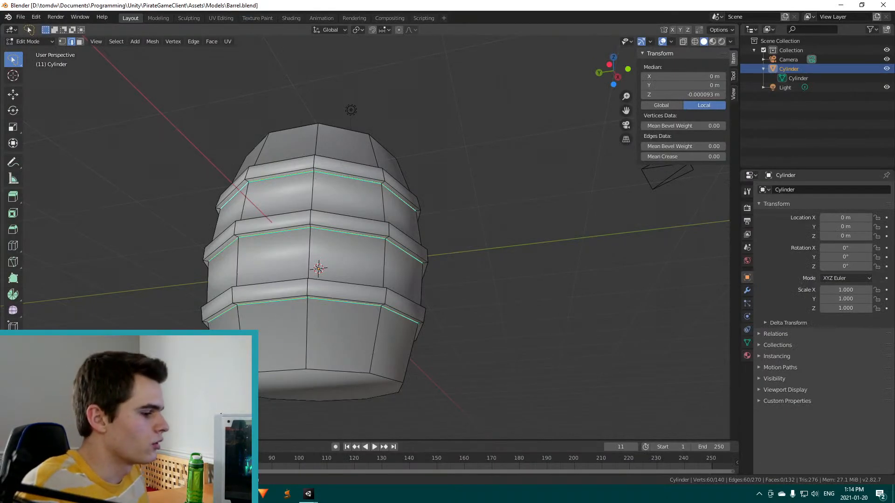
Open Xiphos.blend in another Blender window and examine the sharp-marked edges around the sword's pommel and guard
right_click(194, 494)
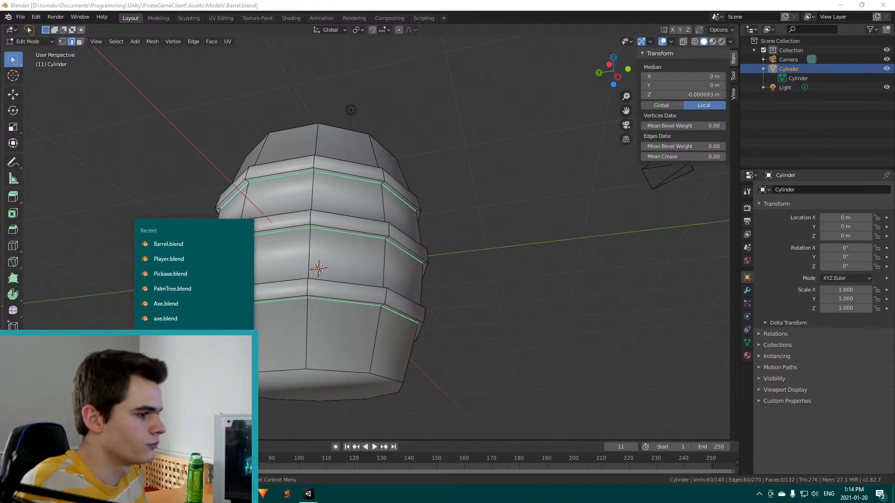
click(182, 318)
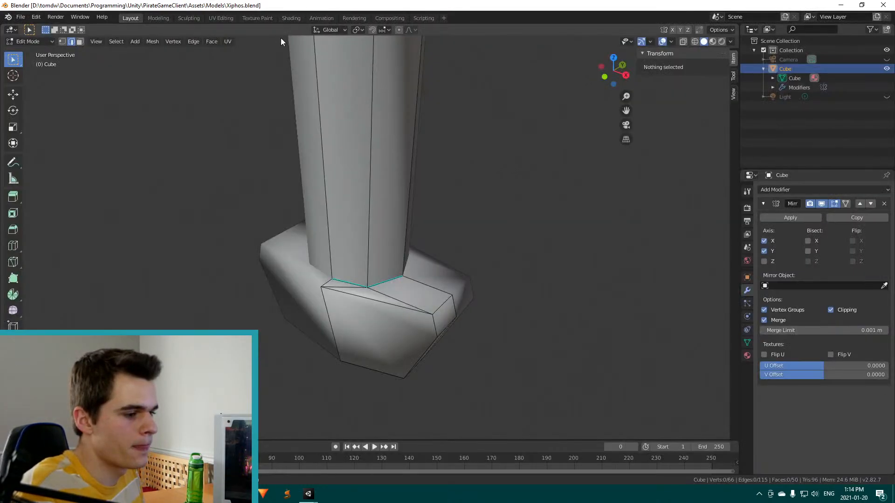
scroll(426, 266, down, 10)
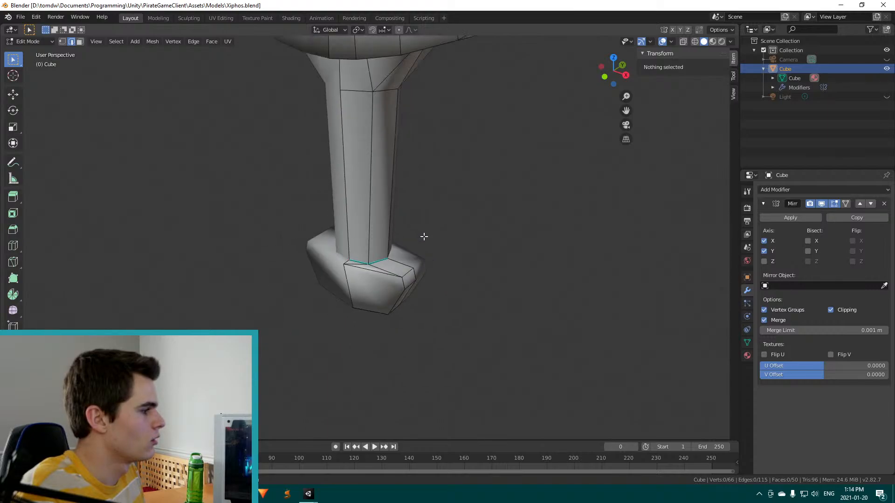
scroll(431, 172, up, 5)
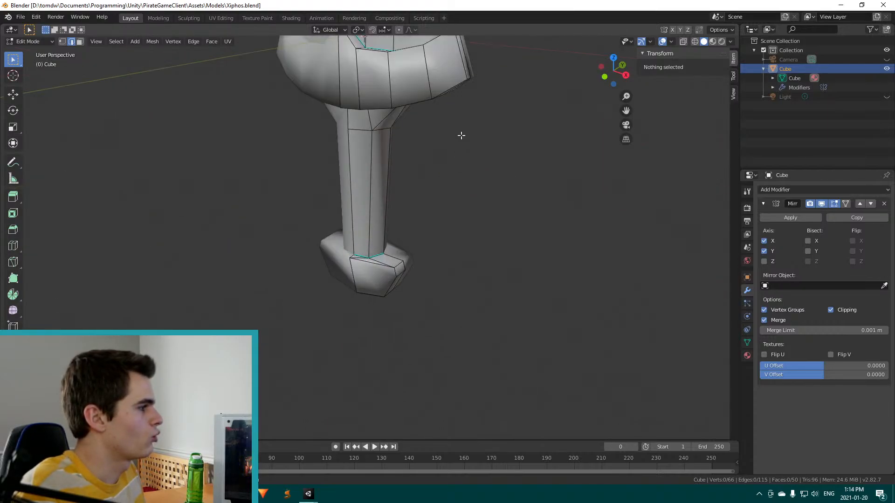
middle_drag(431, 176, 362, 170)
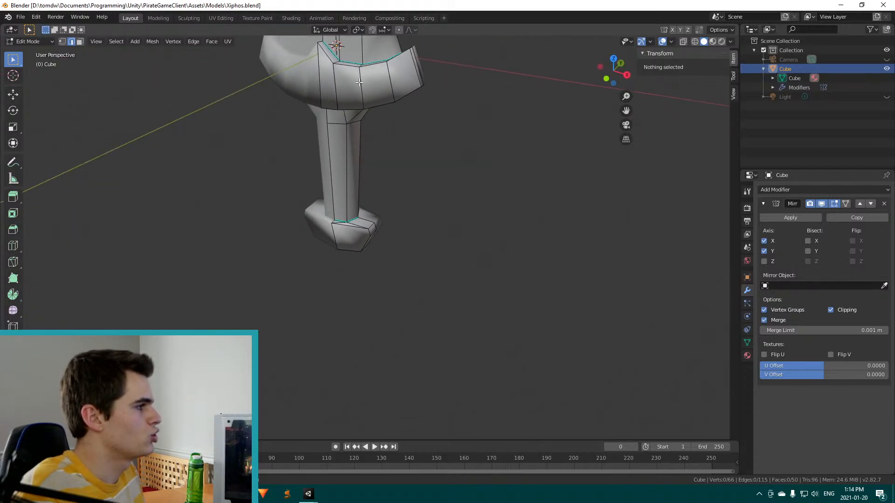
middle_drag(359, 82, 333, 157)
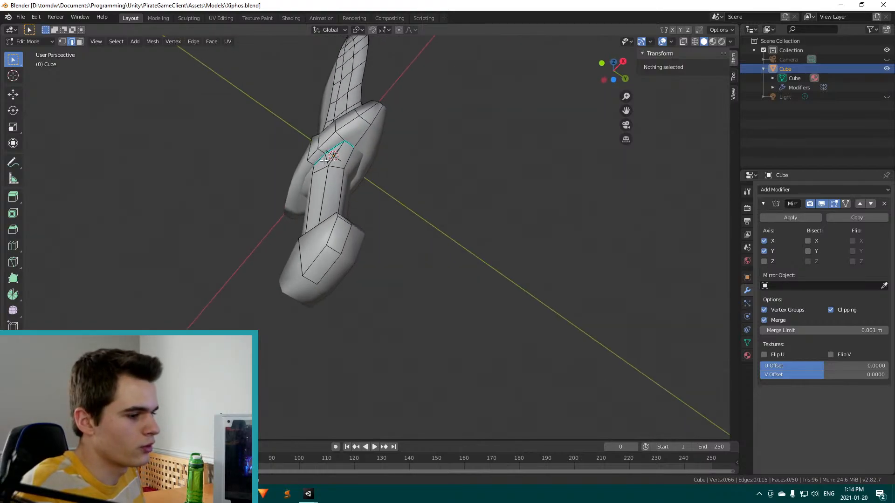
scroll(316, 162, up, 5)
scroll(276, 129, down, 4)
middle_drag(275, 129, 331, 244)
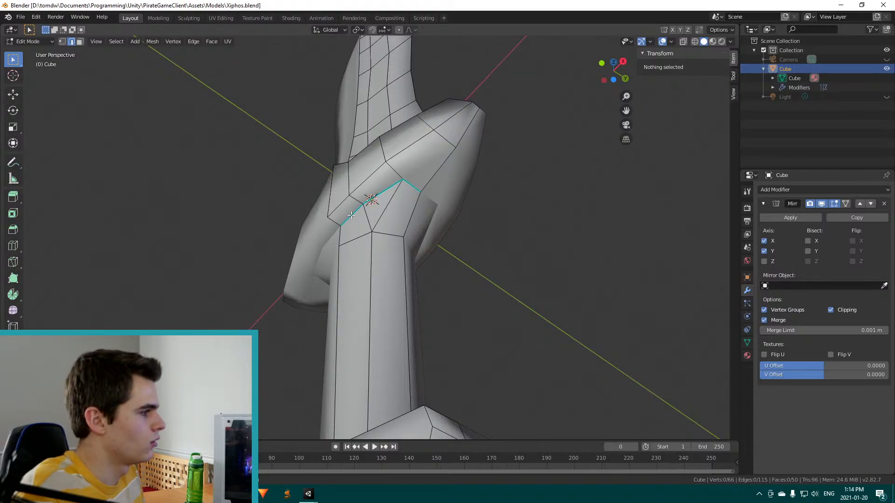
Inspect an edge where the sword's guard meets the grip, survey the whole sword, and return to Barrel.blend
click(351, 215)
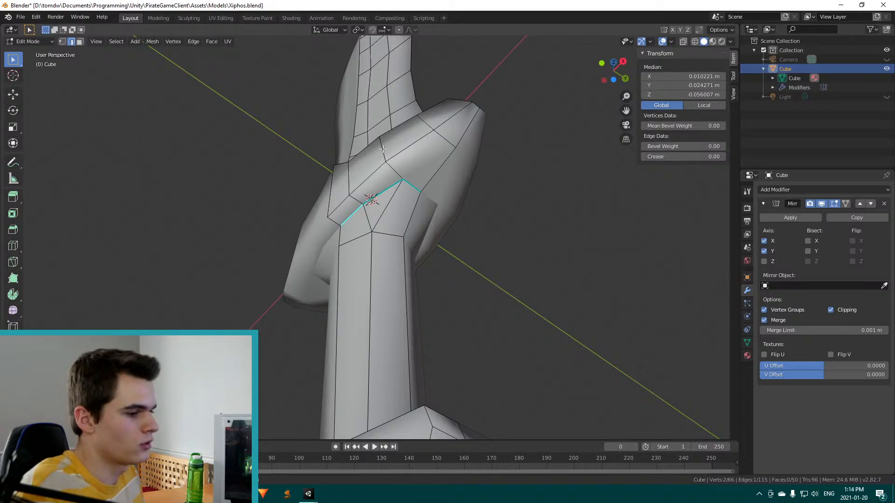
middle_drag(394, 200, 369, 253)
key(ctrl+z)
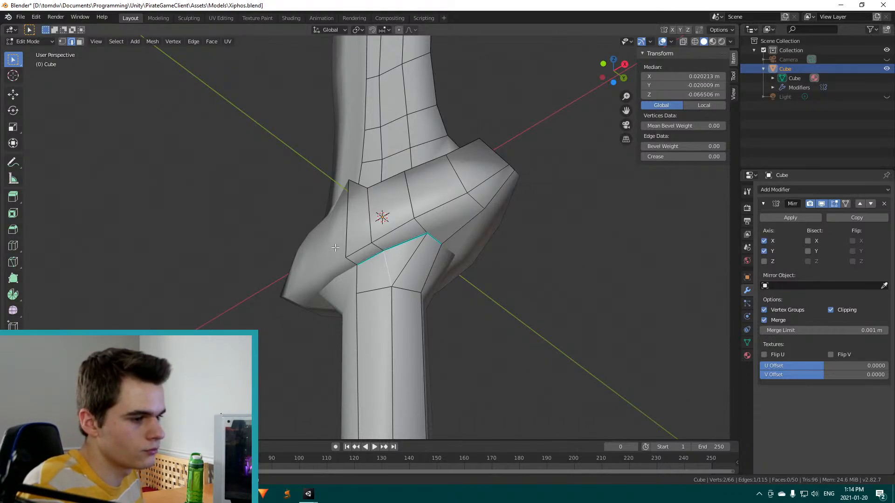
middle_drag(335, 248, 401, 343)
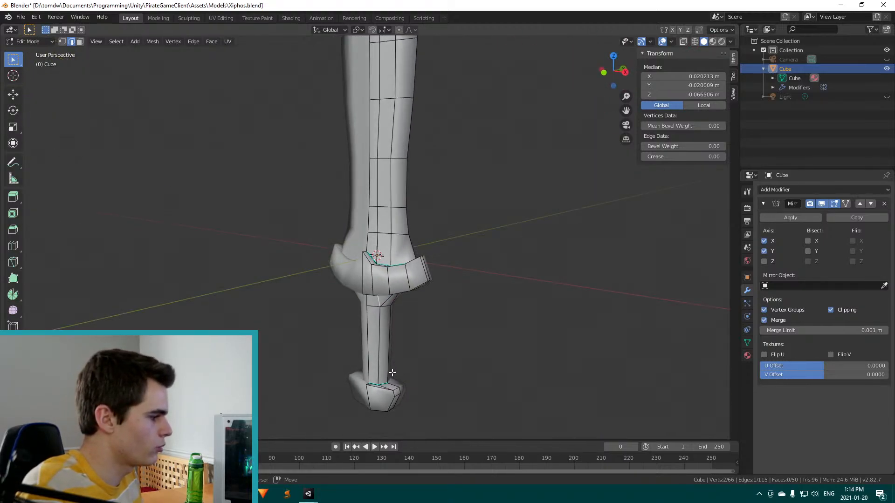
middle_drag(391, 373, 385, 334)
middle_drag(399, 250, 318, 215)
key(alt+Tab)
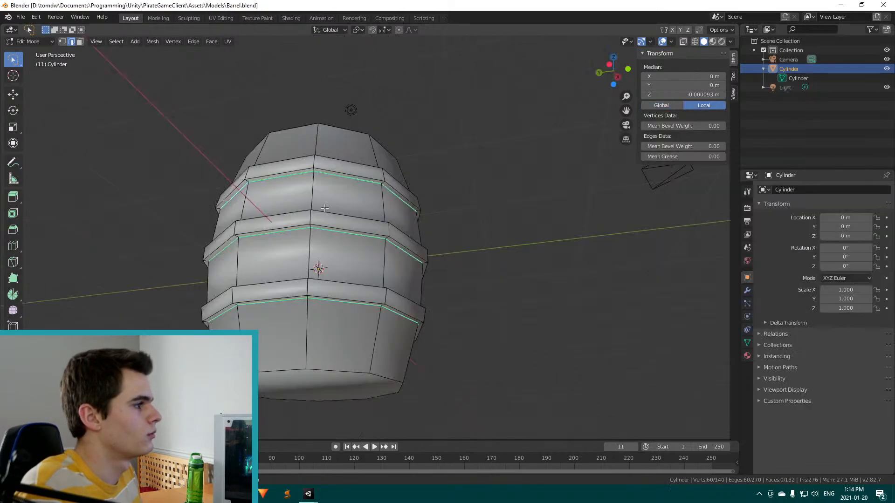
Examine the sharp-marked edge loops bordering each band from inside the barrel mesh
middle_drag(345, 202, 307, 215)
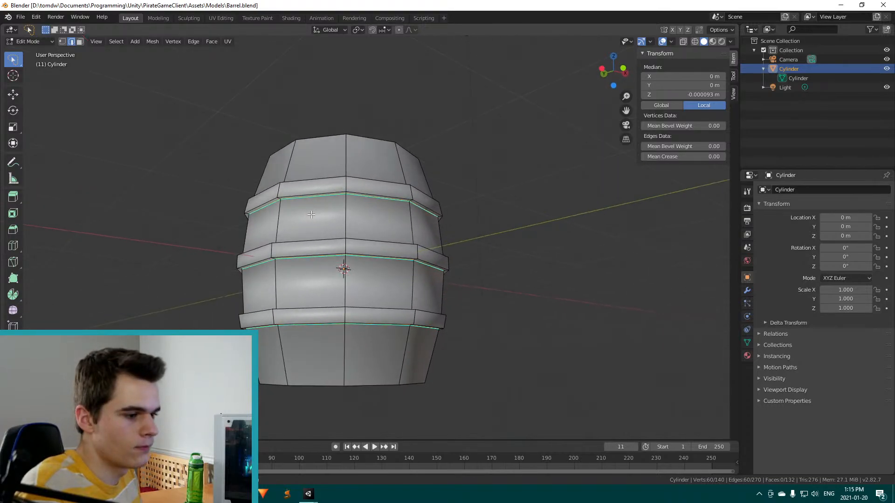
scroll(311, 214, up, 5)
middle_drag(300, 320, 428, 305)
scroll(470, 247, up, 6)
scroll(533, 270, down, 4)
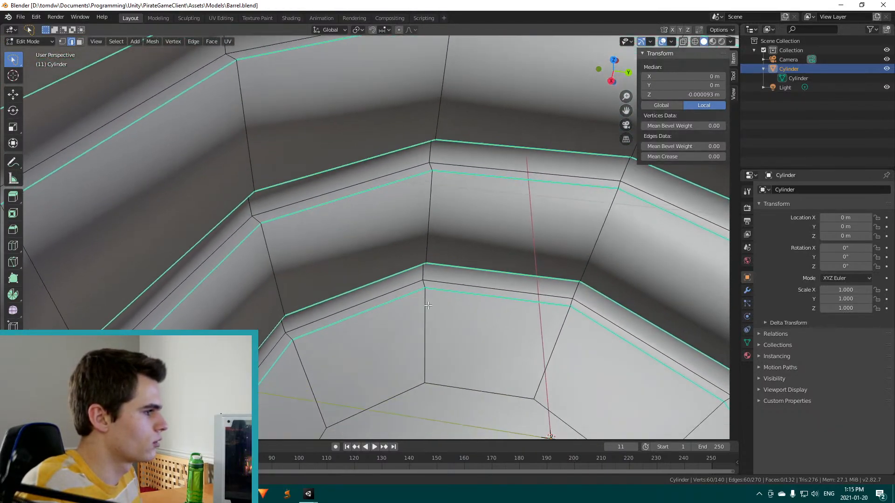
scroll(519, 259, up, 5)
scroll(519, 259, down, 4)
middle_drag(519, 260, 400, 281)
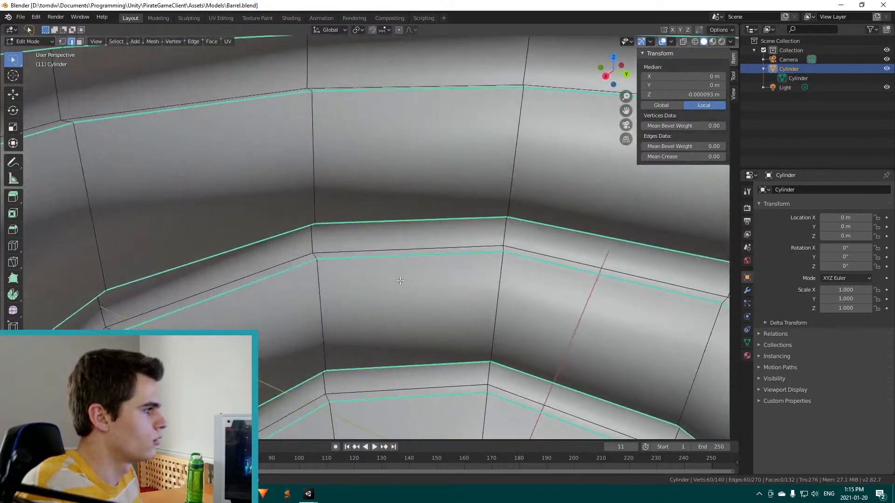
middle_drag(499, 300, 457, 195)
scroll(365, 205, up, 5)
scroll(350, 215, down, 4)
middle_drag(349, 215, 478, 224)
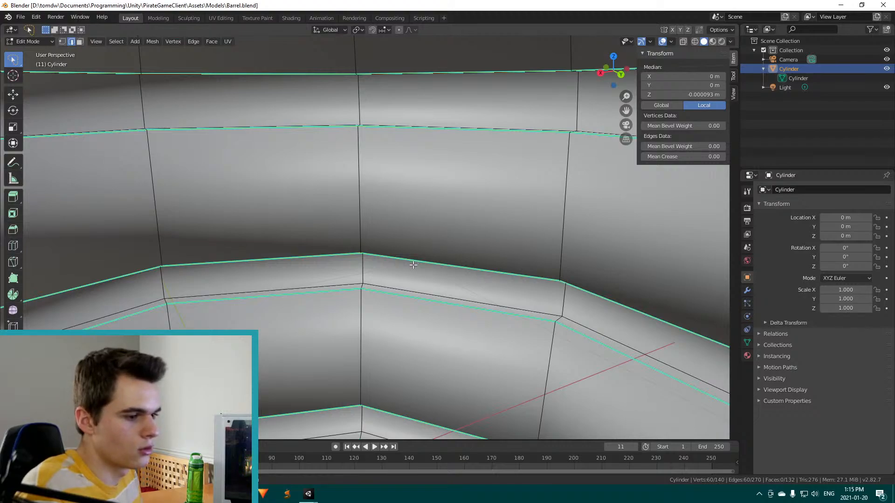
scroll(176, 264, down, 5)
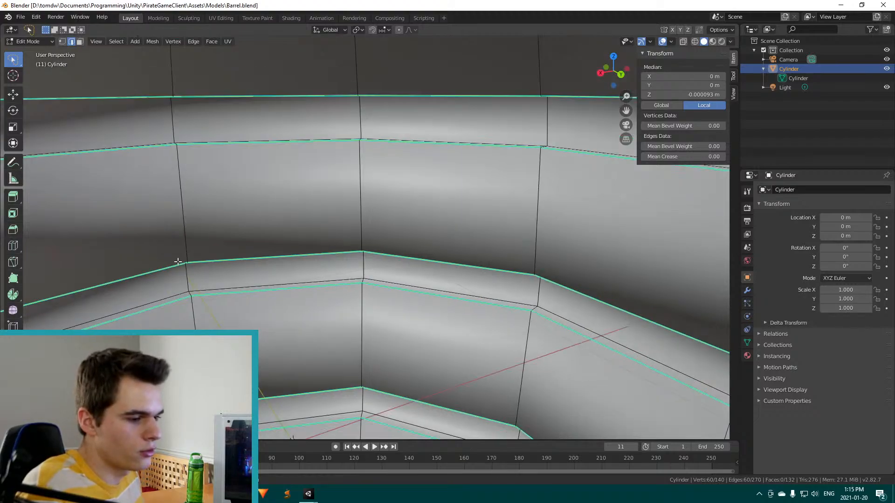
Examine the barrel's outer bands and their sharp-marked edges from several sides, above and below
middle_drag(261, 332, 259, 252)
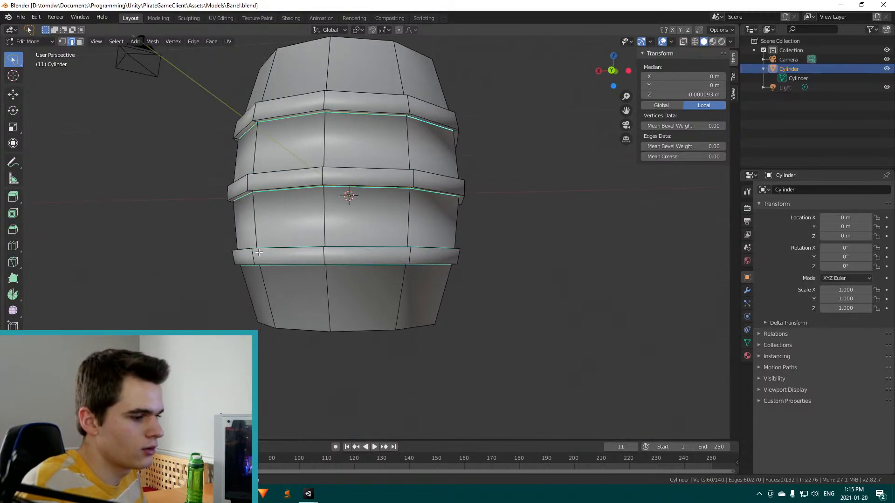
middle_drag(263, 231, 343, 168)
middle_drag(399, 163, 266, 206)
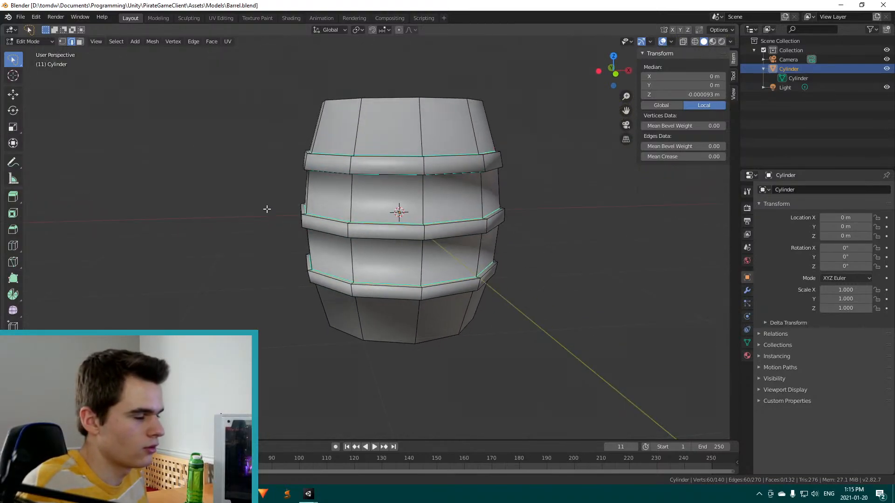
middle_drag(450, 150, 383, 191)
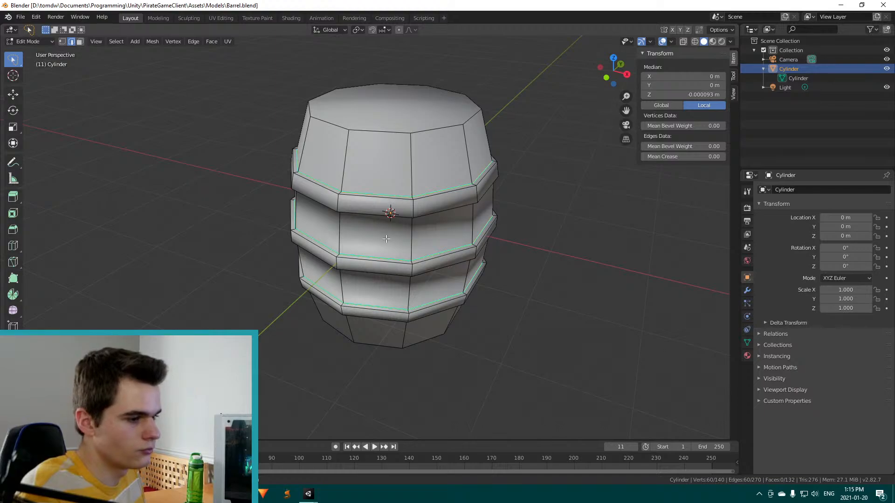
middle_drag(409, 231, 427, 203)
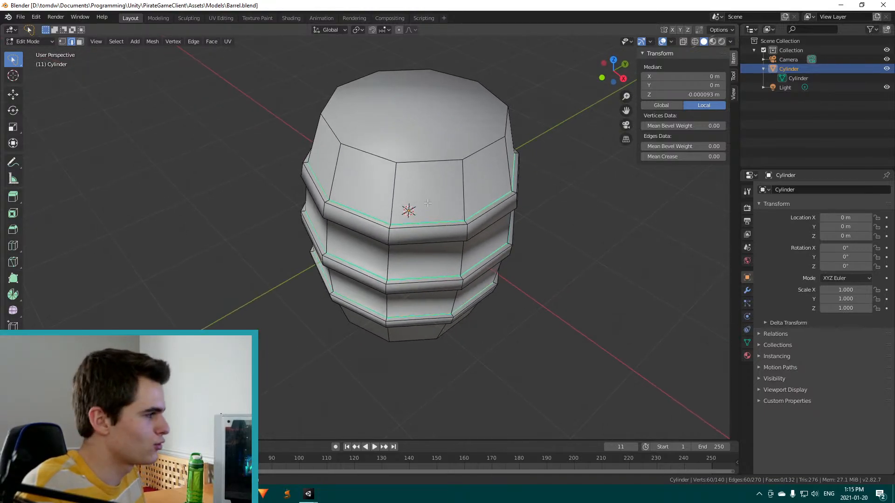
scroll(458, 217, up, 3)
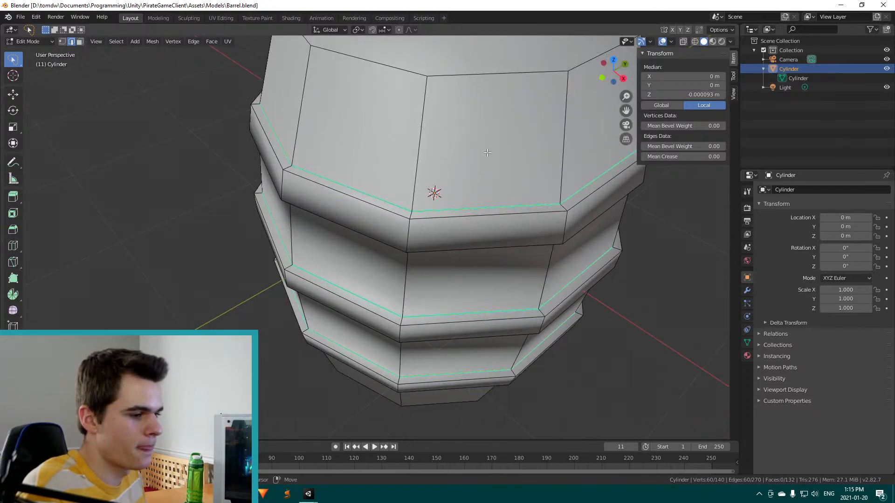
middle_drag(486, 152, 335, 178)
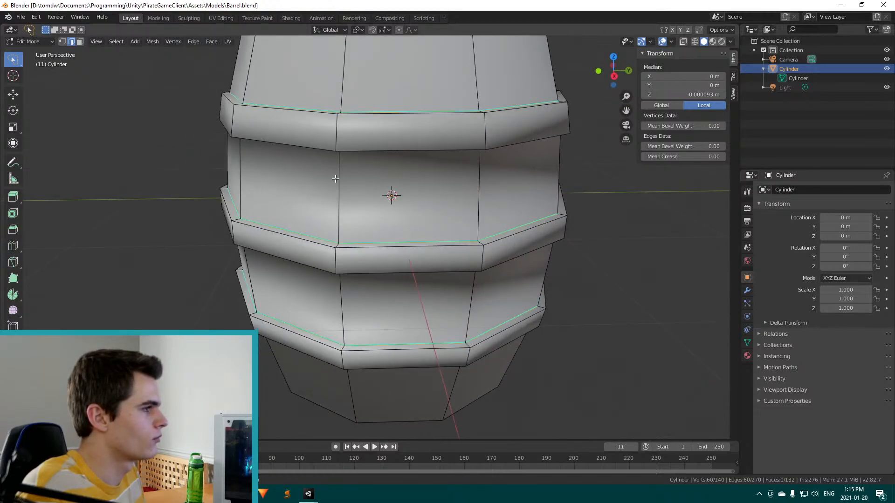
Examine the barrel's smooth shading around the bands in Object Mode from all sides, then check the mesh's modifiers
scroll(335, 179, down, 1)
key(Tab)
key(Tab)
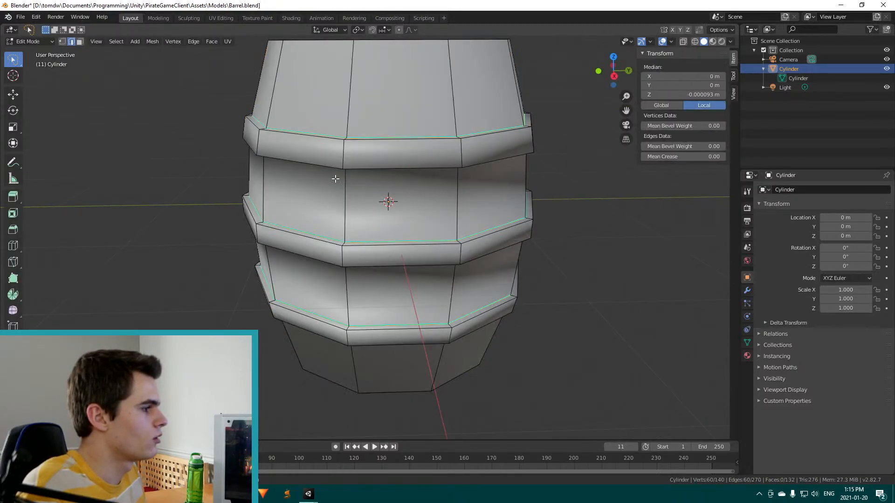
key(Tab)
middle_drag(385, 176, 251, 167)
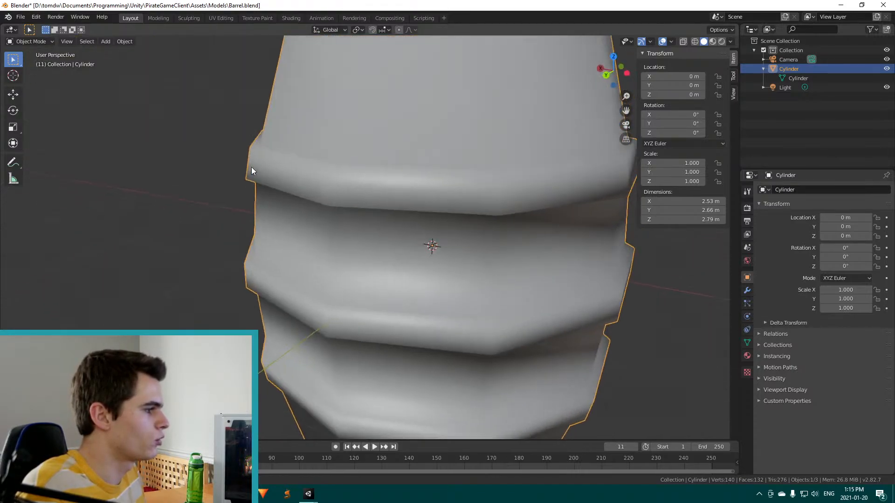
middle_drag(270, 246, 379, 273)
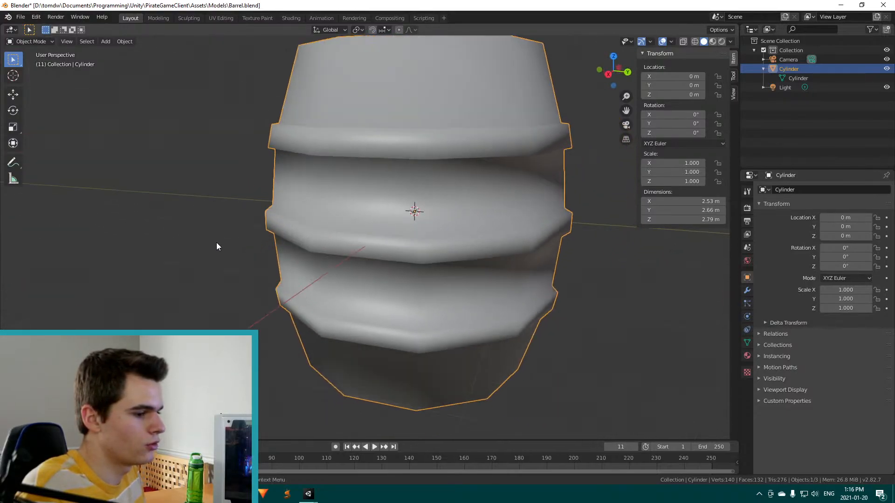
middle_drag(269, 206, 380, 269)
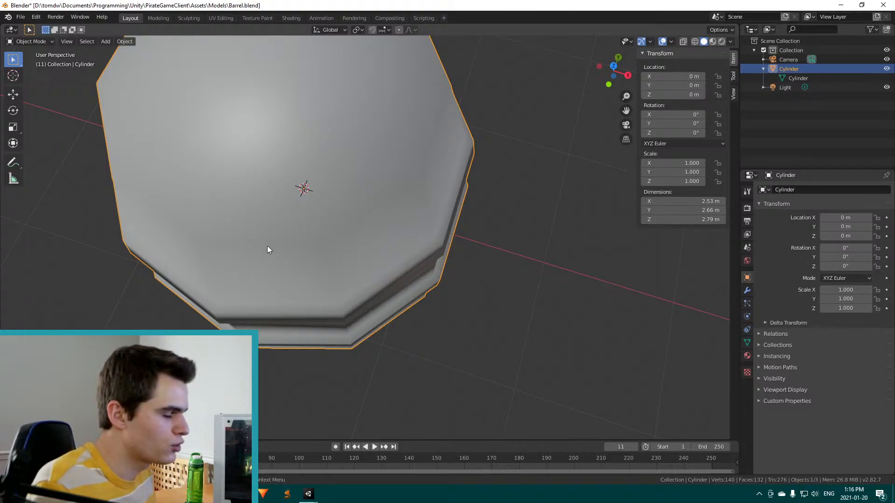
middle_drag(224, 228, 228, 209)
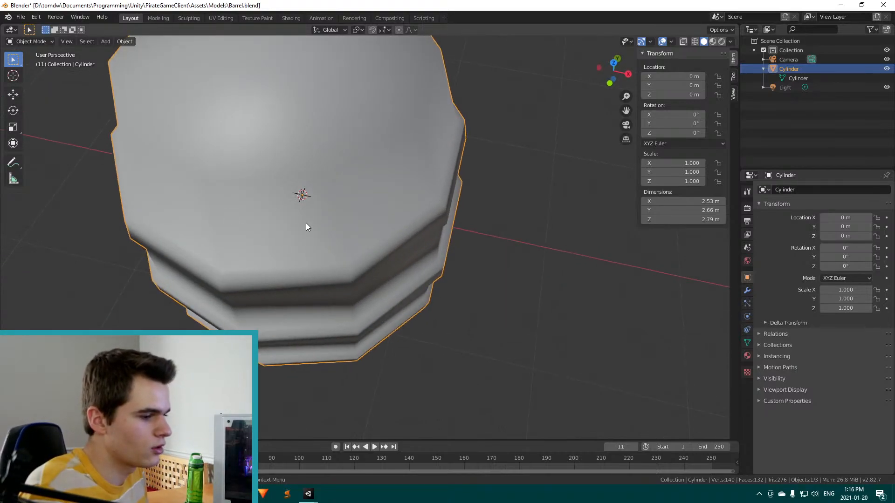
middle_drag(307, 218, 367, 188)
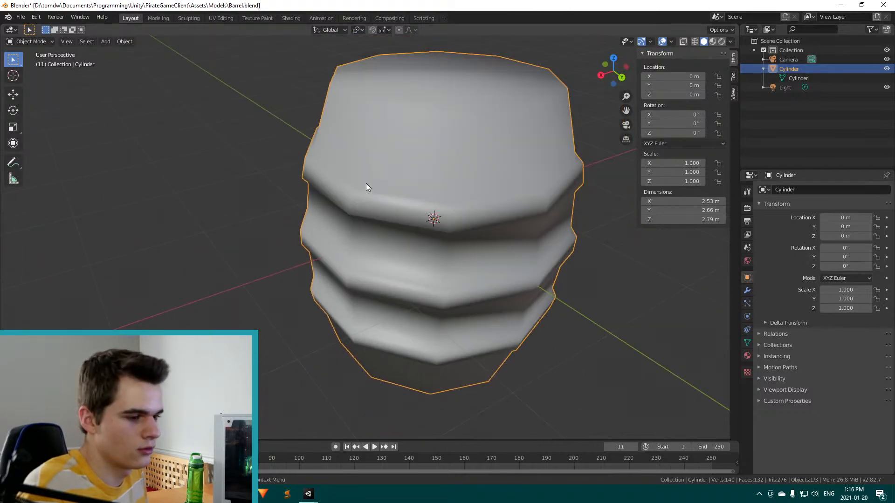
middle_drag(354, 250, 370, 235)
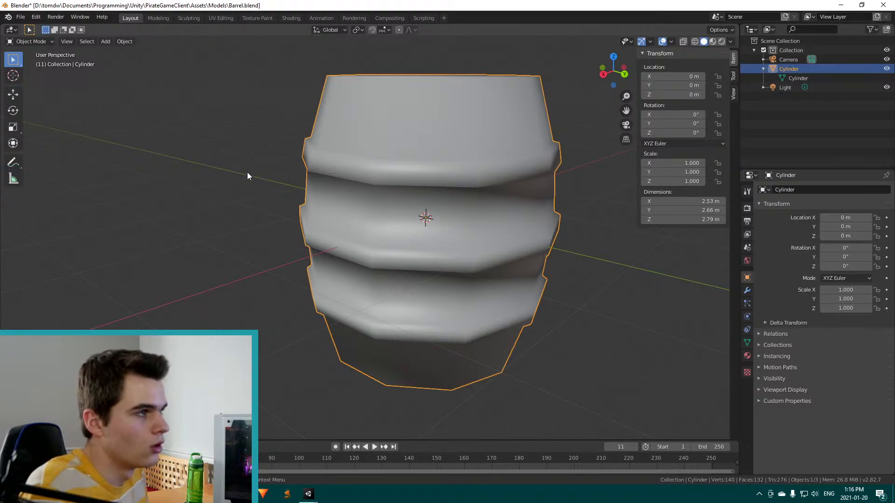
key(Tab)
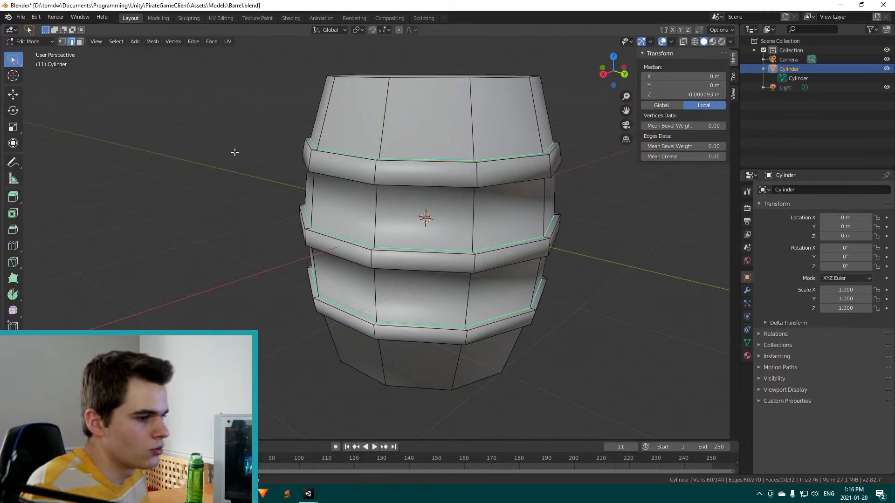
click(746, 291)
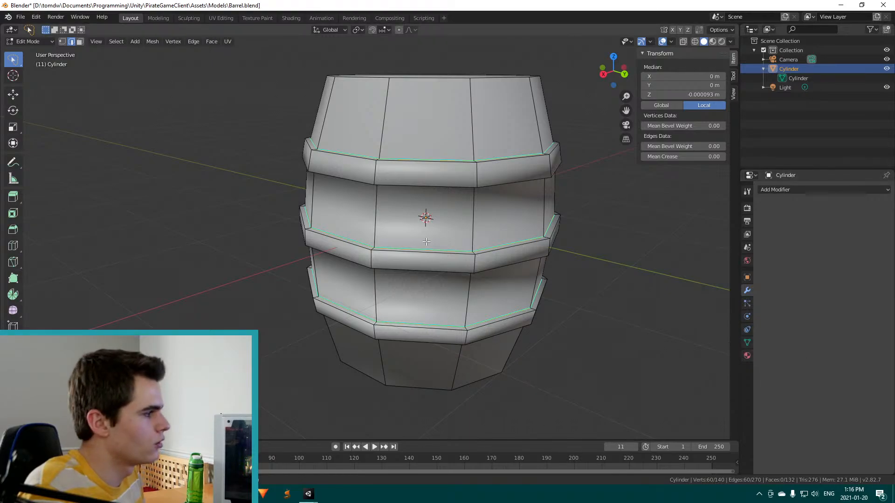
Select the two rings of faces between the barrel's three bands and apply Shade Flat to them
middle_drag(405, 247, 428, 232)
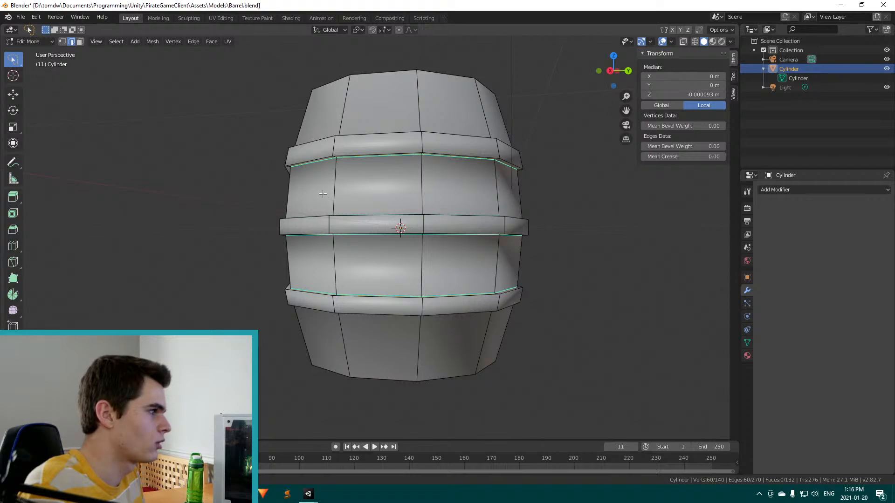
alt+click(338, 195)
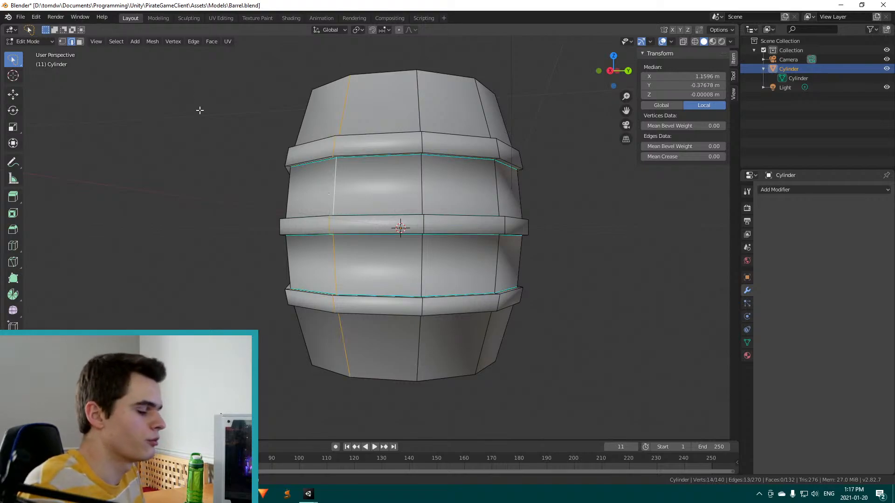
key(3)
alt+click(317, 198)
alt+click(346, 267)
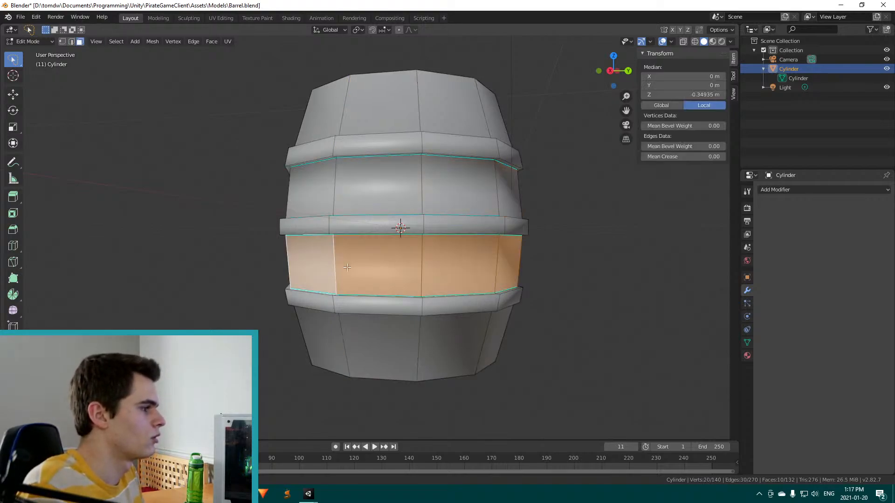
alt+shift+click(325, 184)
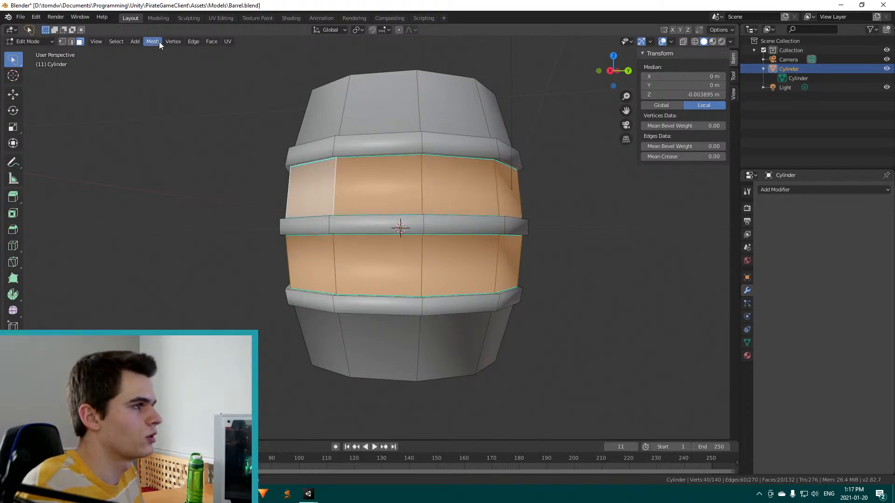
click(208, 41)
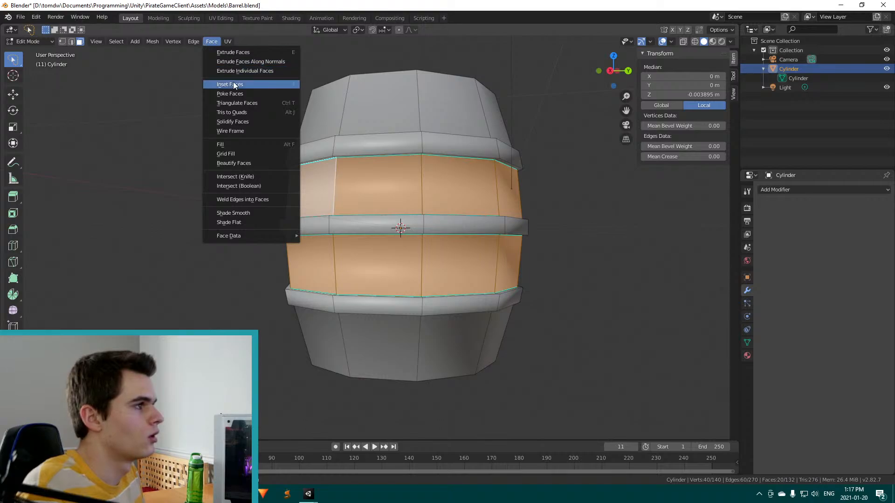
click(199, 45)
click(212, 41)
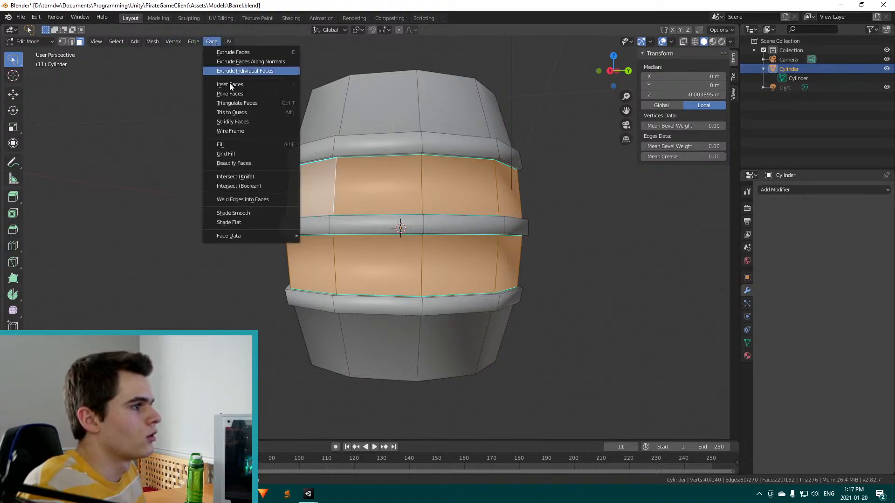
click(244, 220)
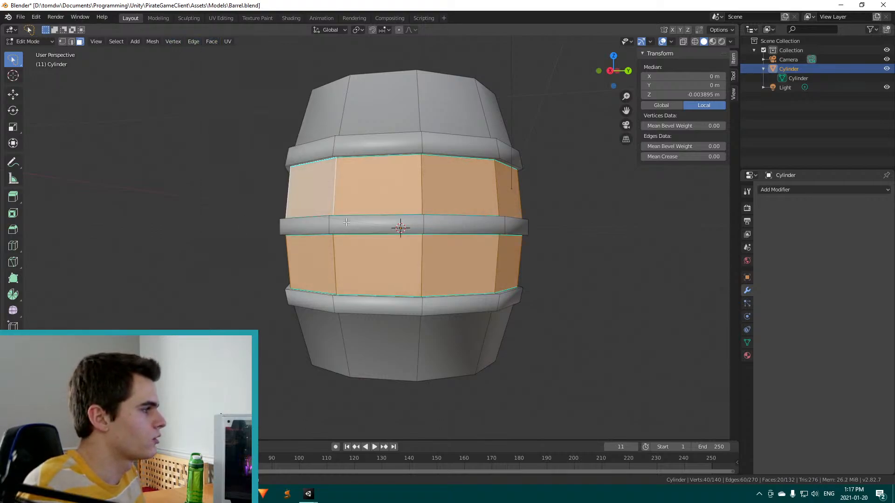
Save Barrel.blend, switch to Unity, and view the updated barrel in the Barrel prefab
key(ctrl+s)
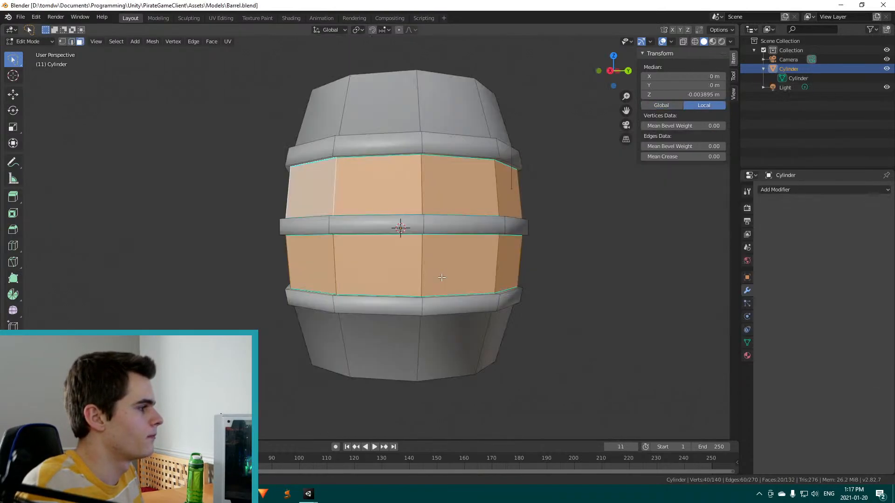
key(alt+Tab)
key(Tab)
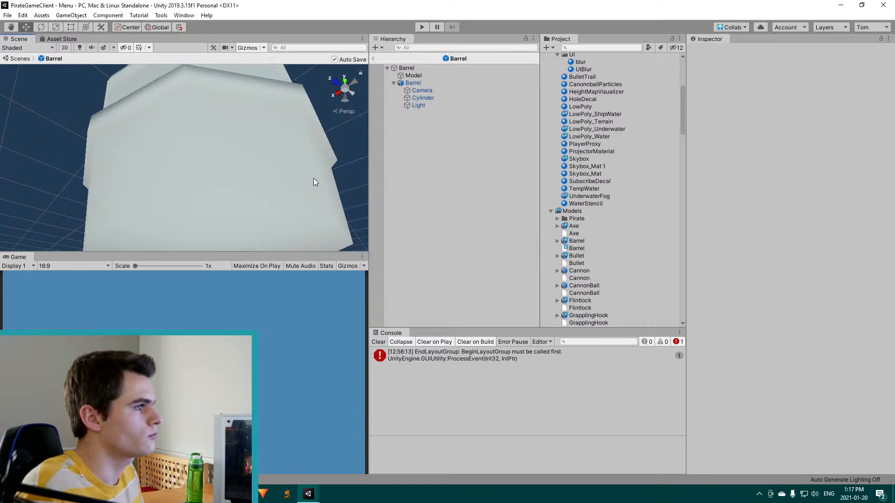
alt+drag(223, 128, 242, 195)
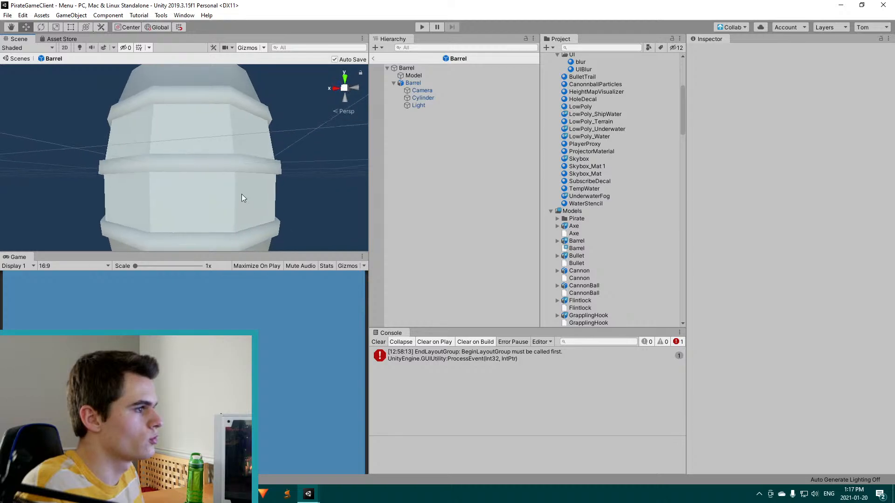
Find the mesh parts of the prefab's Cylinder with Mesh Part Selector and set the Group 1 color to red
click(244, 166)
click(422, 98)
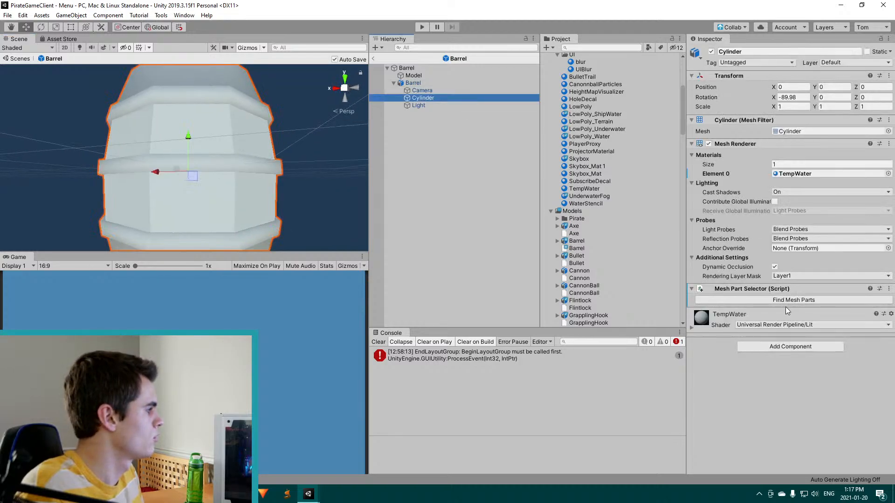
scroll(783, 303, down, 3)
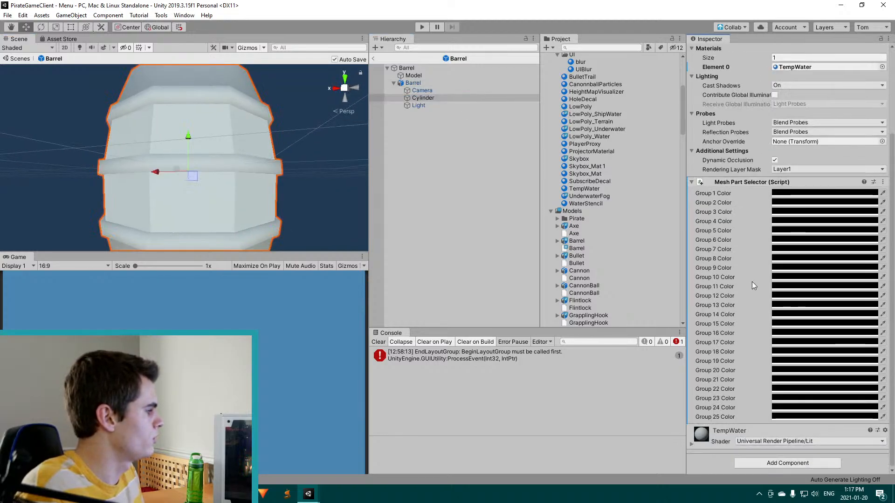
click(774, 196)
drag(628, 216, 642, 208)
click(155, 194)
Assign the LowPoly material to the barrel's Cylinder and inspect the colored mesh part from several sides
alt+drag(167, 187, 433, 231)
scroll(222, 242, up, 5)
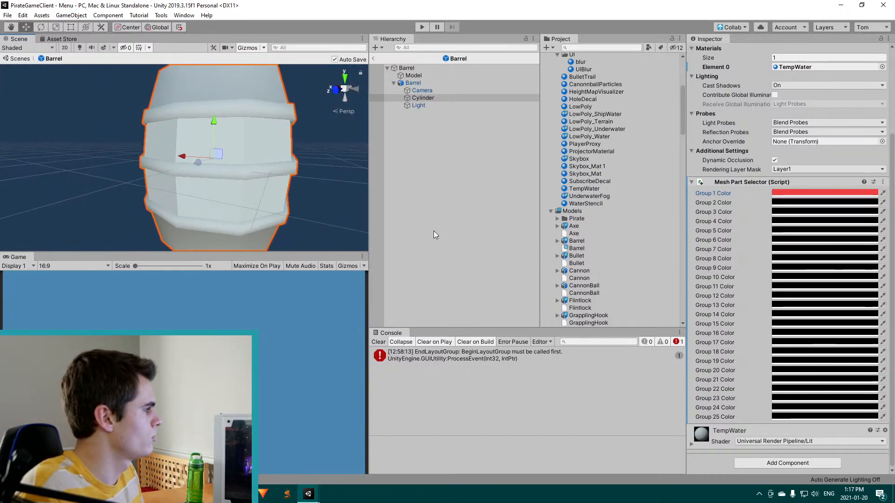
alt+drag(267, 201, 263, 219)
scroll(587, 154, up, 6)
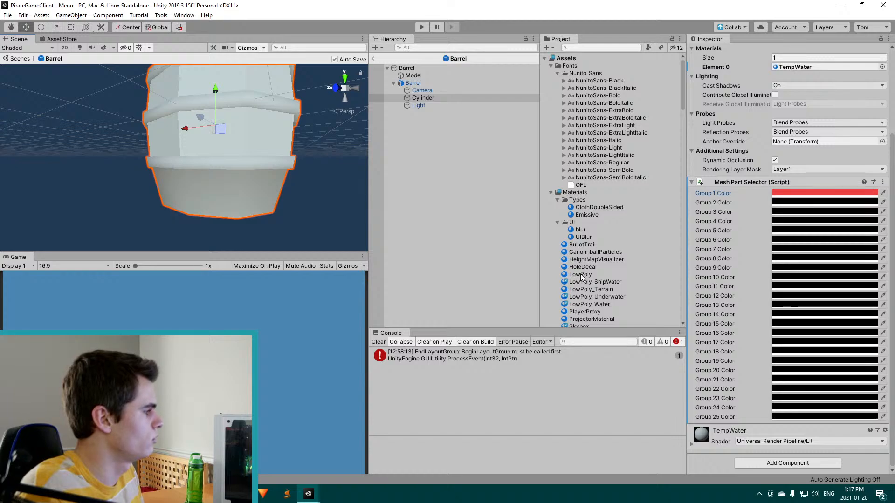
drag(580, 274, 245, 219)
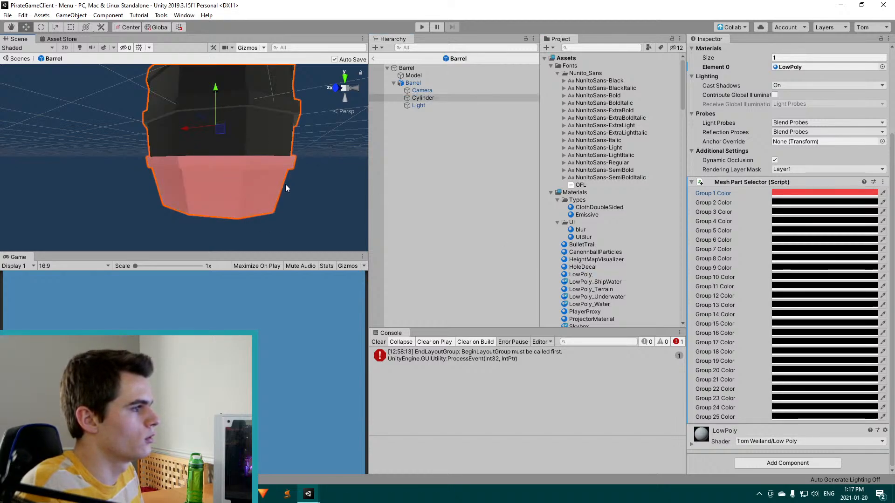
alt+drag(285, 184, 141, 156)
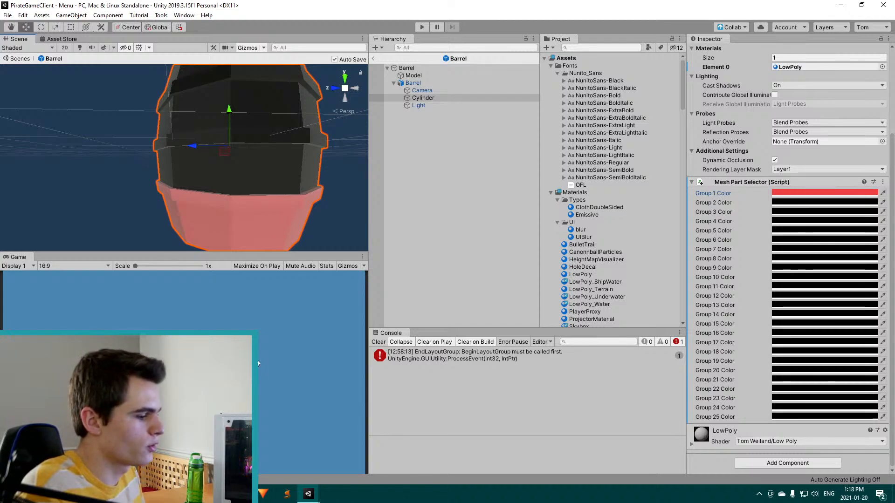
mouse_move(264, 493)
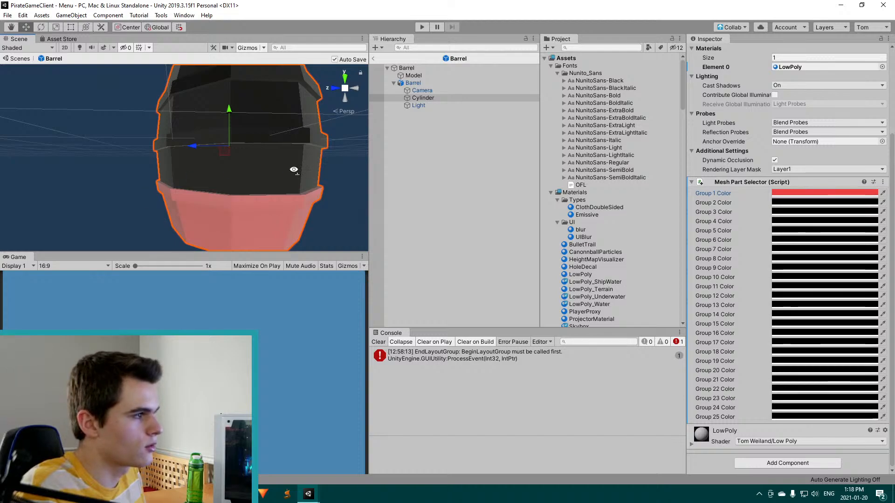
alt+drag(293, 170, 189, 169)
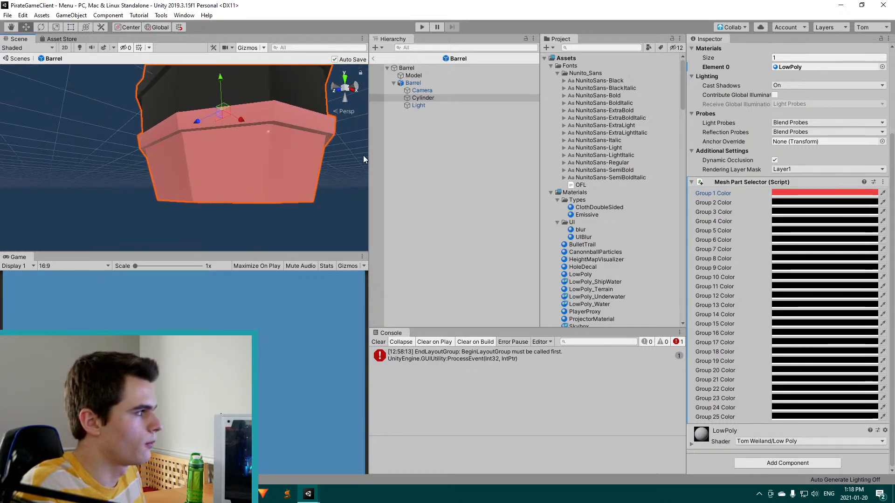
Open the PalmTree prefab, select its Coconuts object, and frame it in the scene
scroll(589, 248, down, 10)
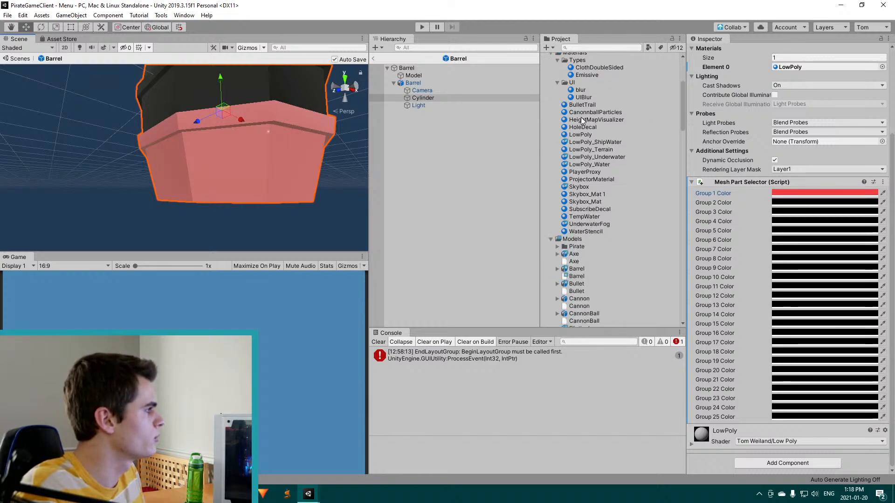
scroll(577, 120, up, 6)
scroll(576, 122, down, 20)
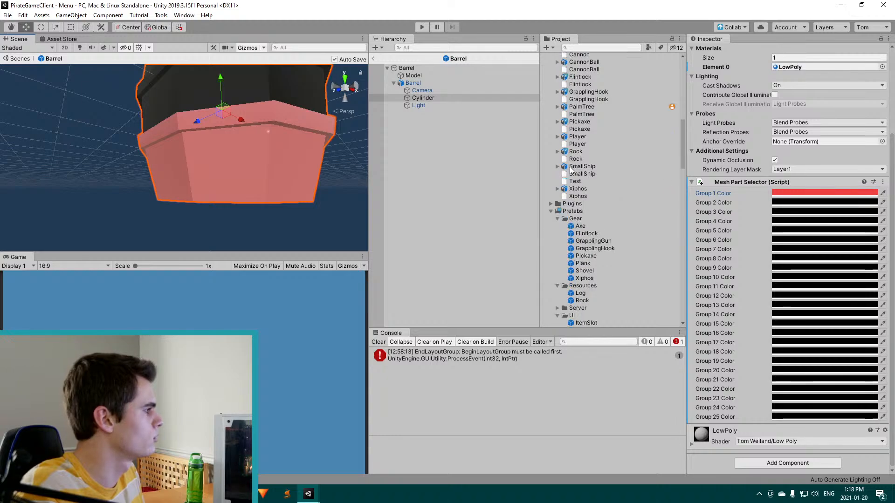
scroll(578, 254, down, 2)
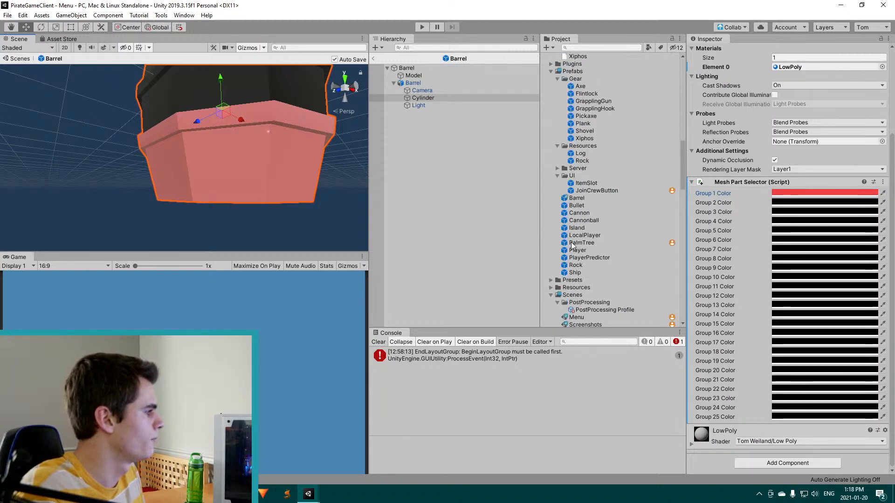
double_click(573, 243)
right_drag(245, 164, 219, 173)
click(270, 88)
key(f)
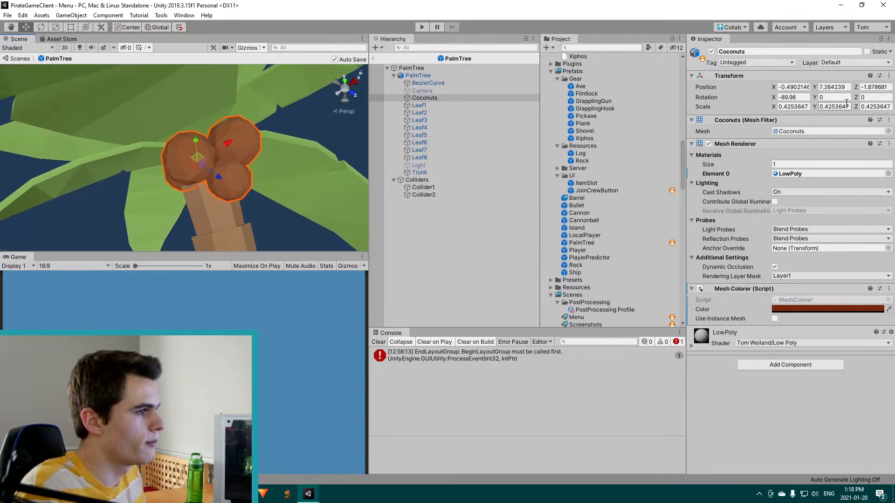
Add a Mesh Part Selector component to Coconuts and find its mesh parts
click(784, 366)
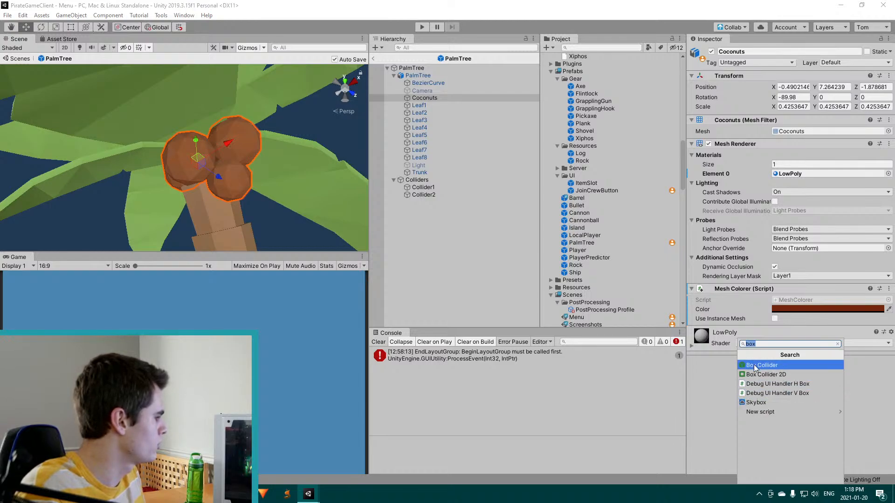
text(mesh)
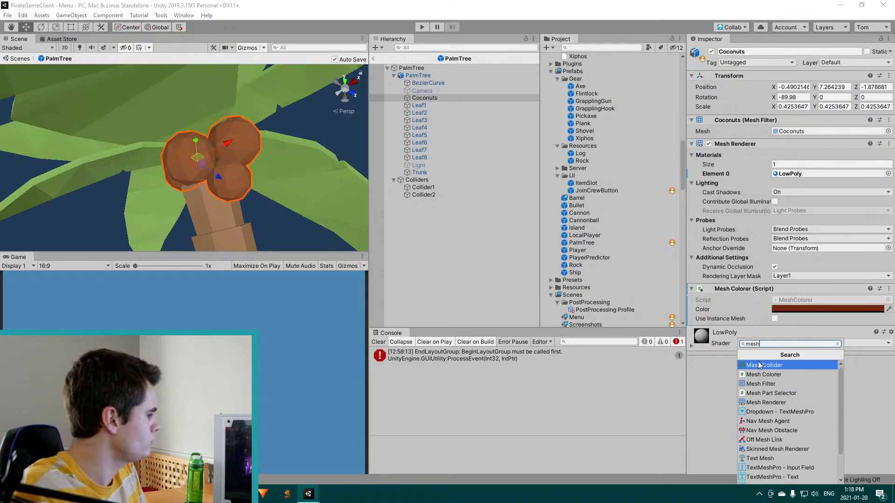
click(776, 393)
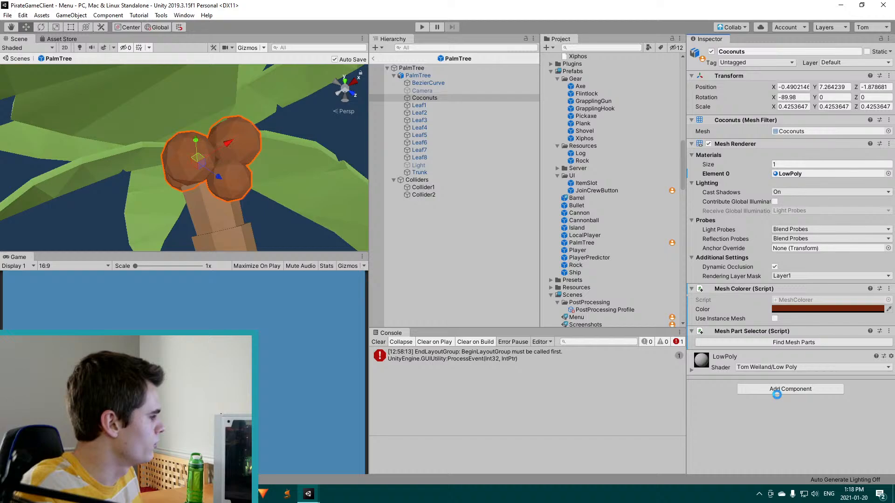
click(747, 342)
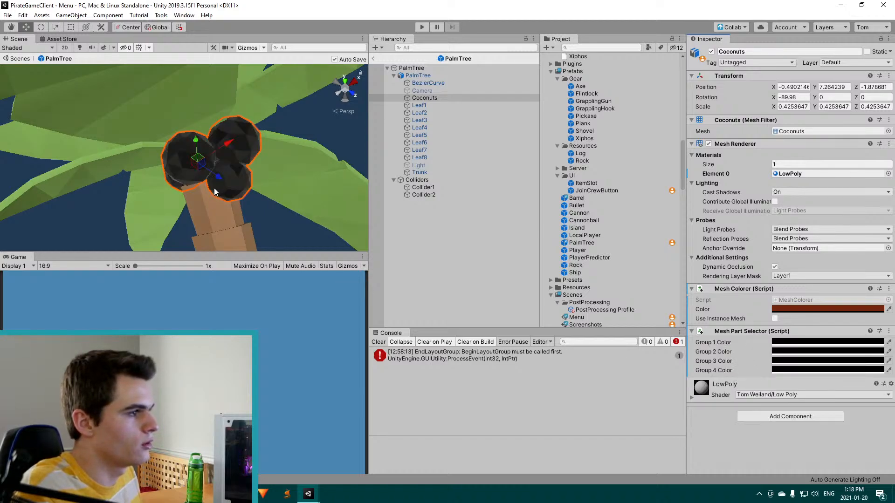
On Coconuts, set the Mesh Part Selector's Group 1 color to red (DE3C3C) and Group 2 color to dark green (1B4D12)
alt+drag(215, 192, 483, 237)
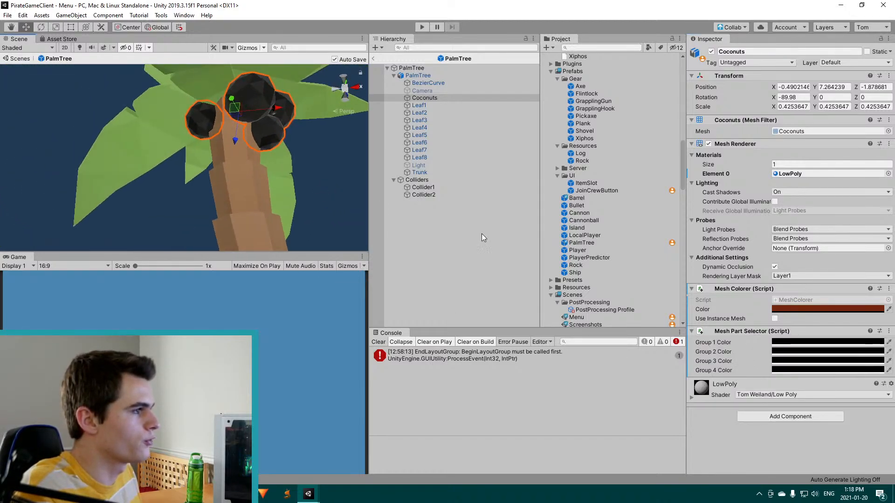
click(827, 342)
drag(649, 240, 642, 211)
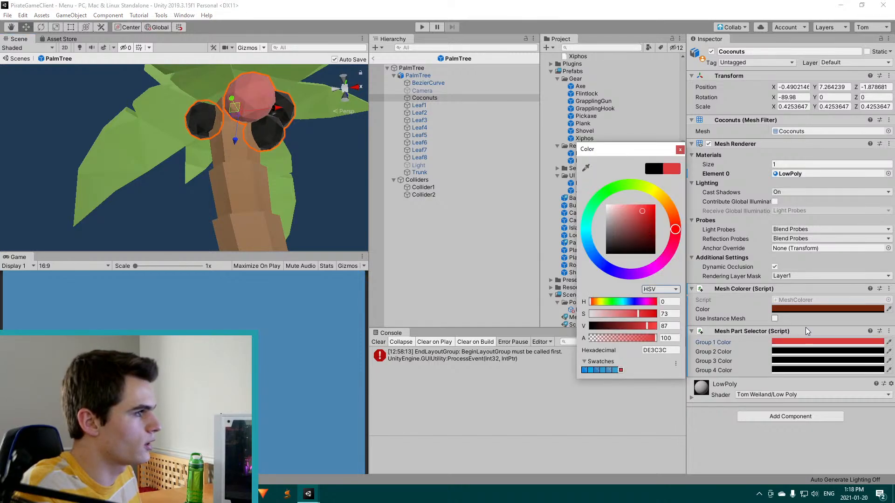
click(823, 351)
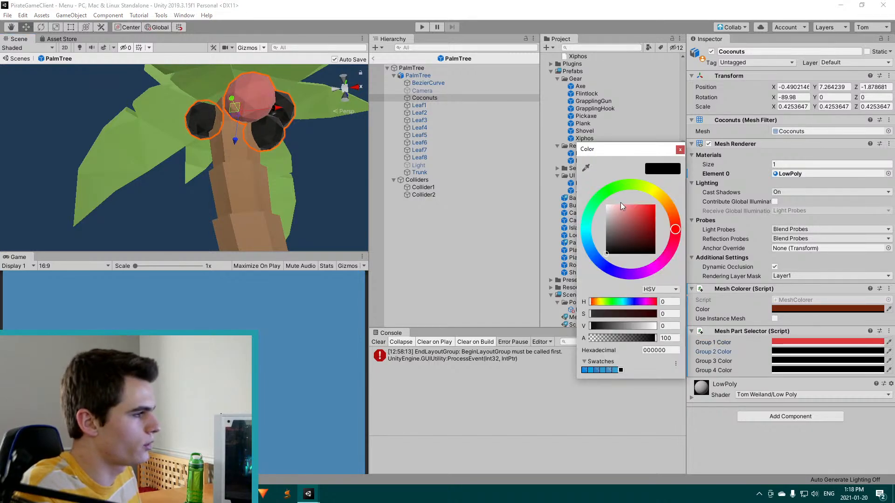
click(614, 187)
drag(631, 223, 644, 239)
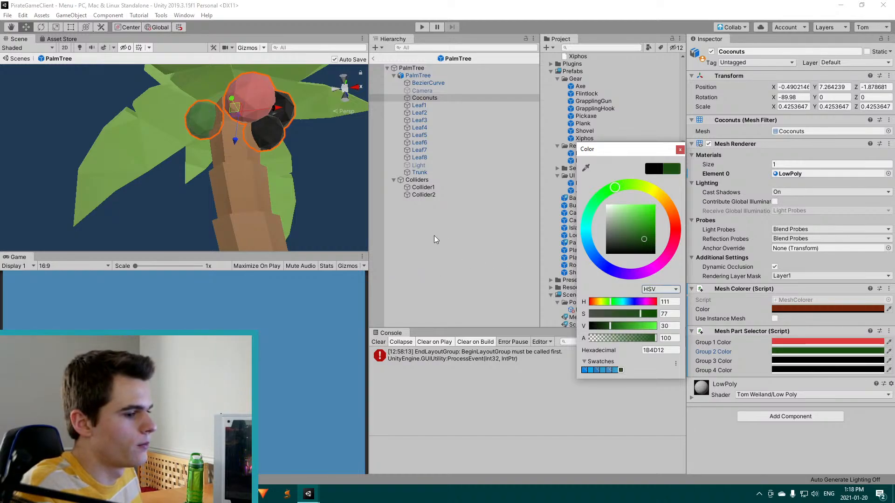
click(680, 150)
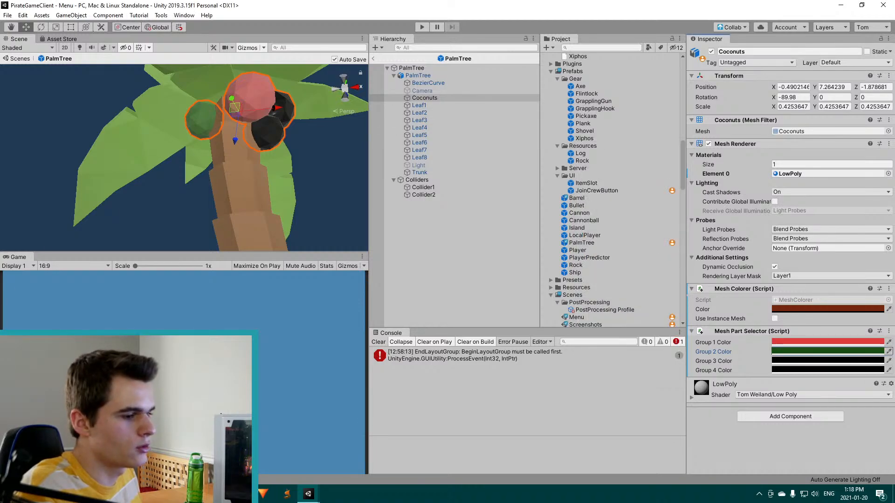
Remove the Mesh Part Selector component from Coconuts and deselect the object
right_click(752, 331)
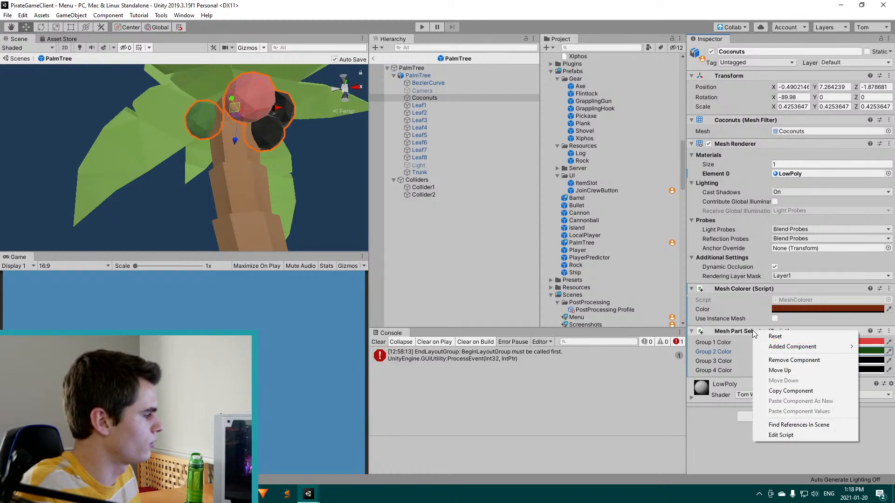
click(782, 361)
click(421, 265)
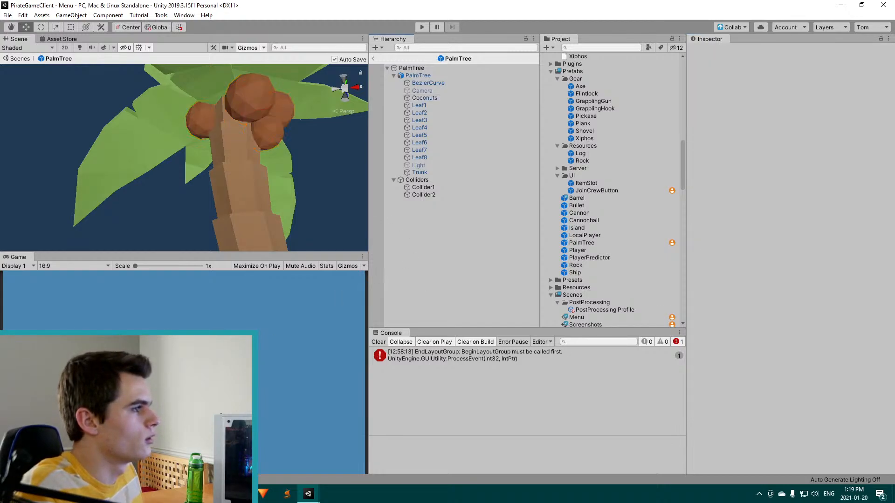
Leave the PalmTree prefab for the Menu scene and select the Barrel prefab among the project's prefabs
click(308, 494)
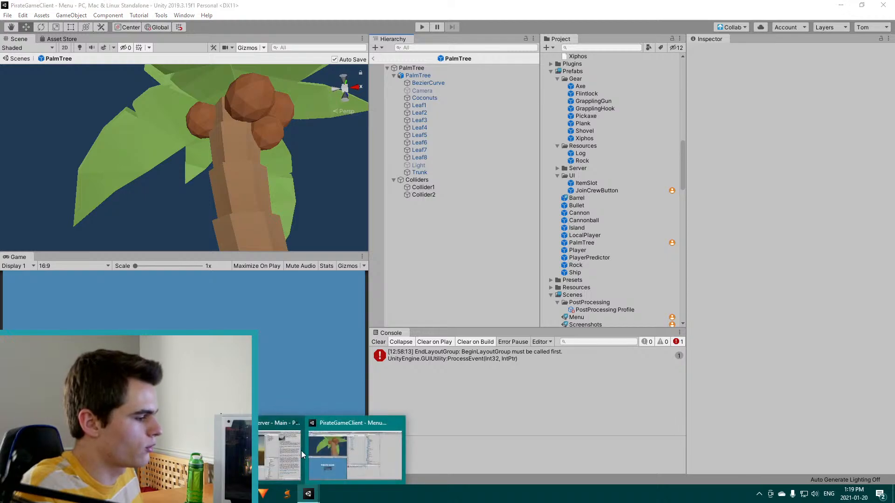
click(339, 456)
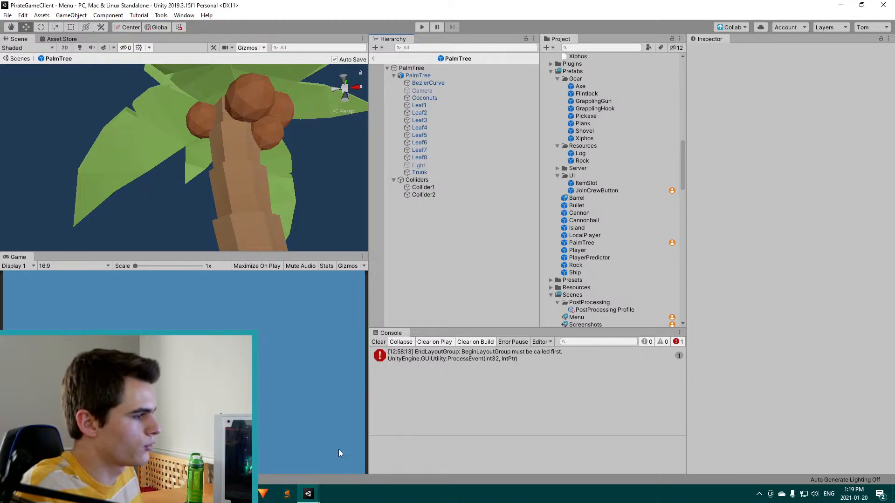
click(374, 59)
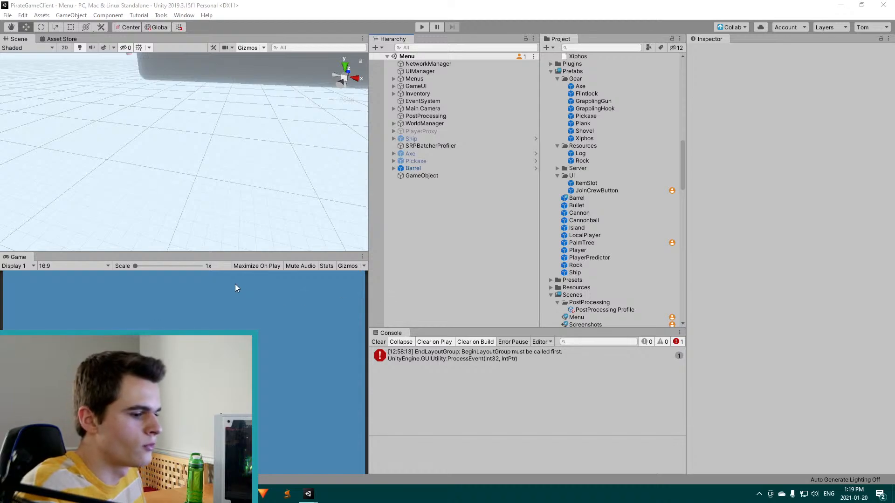
scroll(575, 154, down, 1)
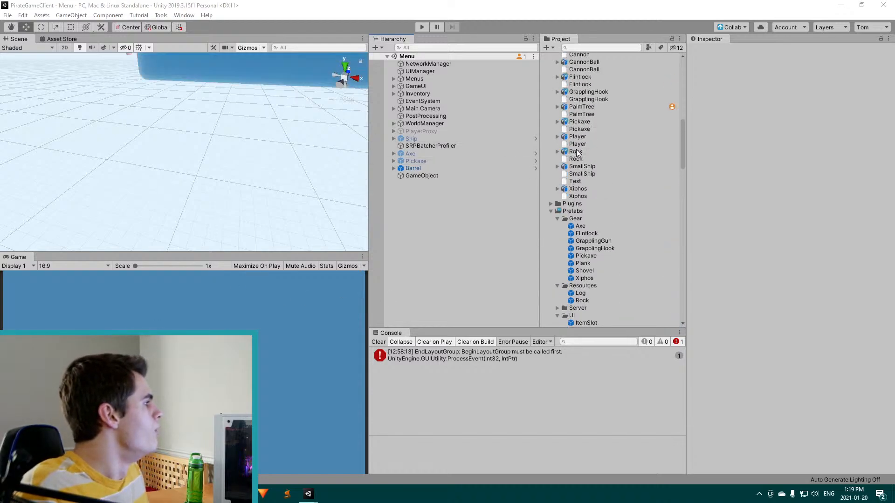
scroll(576, 149, up, 2)
scroll(577, 150, down, 2)
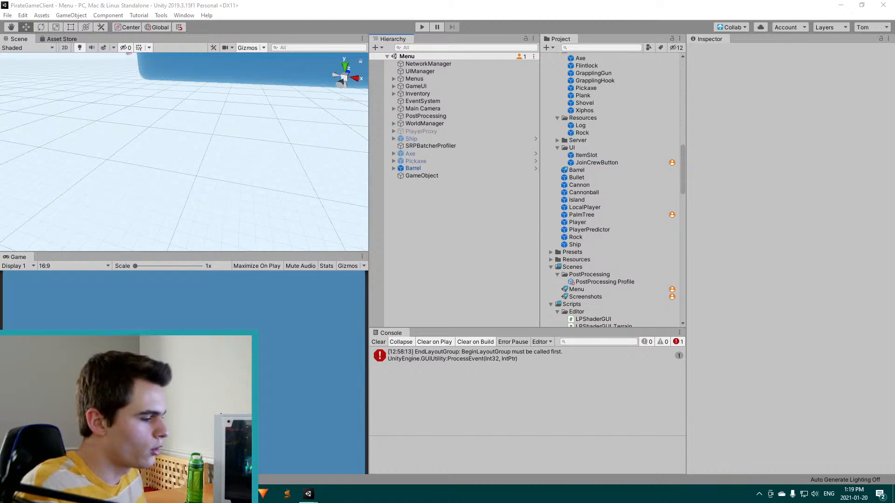
click(574, 171)
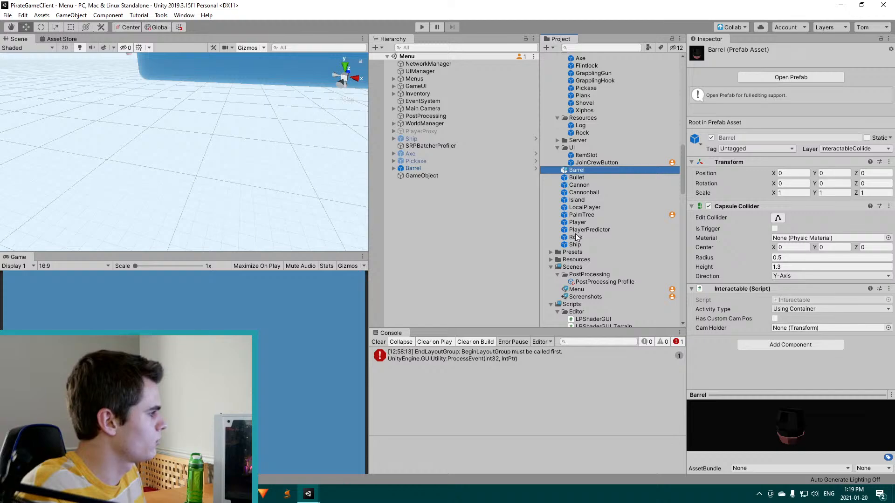
Switch to the Xiphos model in Blender, leave Edit Mode, and examine the shading of its blade, guard, handle and pommel
click(241, 494)
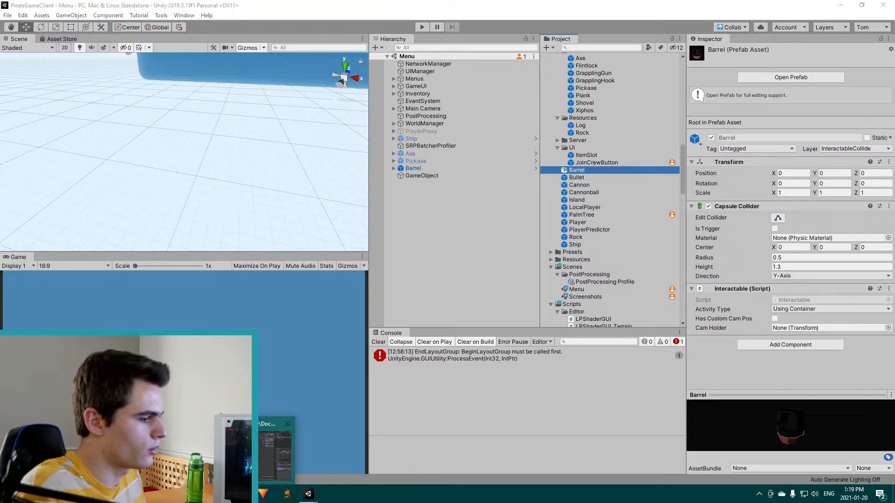
click(274, 448)
middle_drag(400, 350, 386, 285)
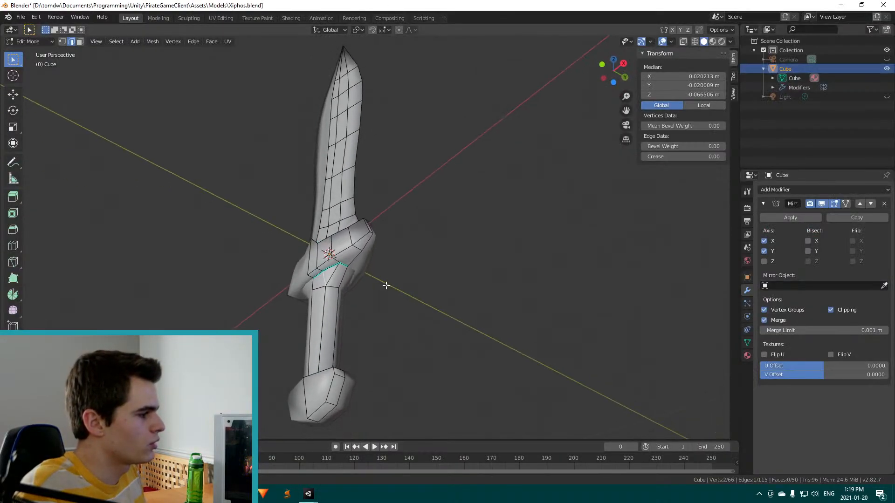
key(Tab)
middle_drag(402, 240, 404, 228)
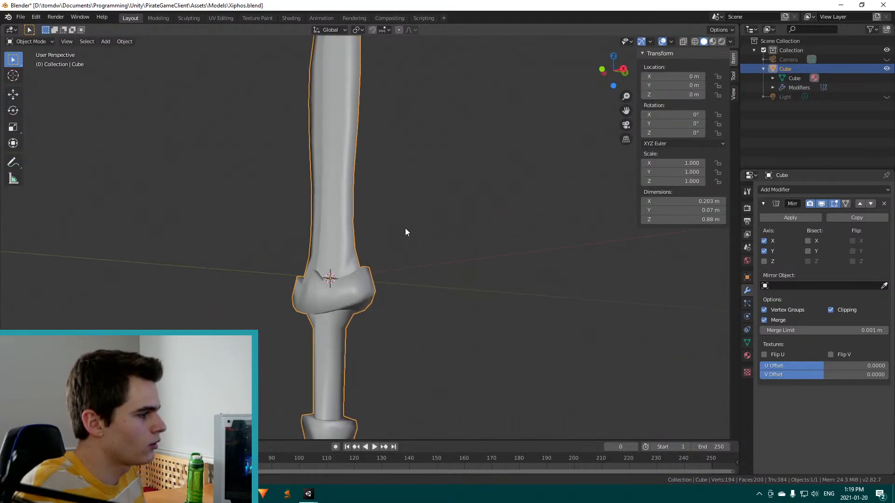
middle_drag(329, 333, 350, 282)
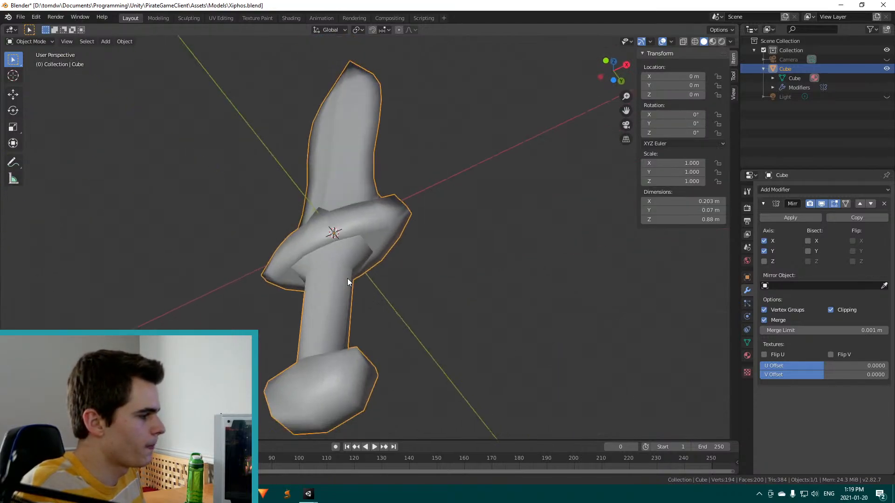
scroll(347, 255, up, 4)
middle_drag(238, 295, 253, 275)
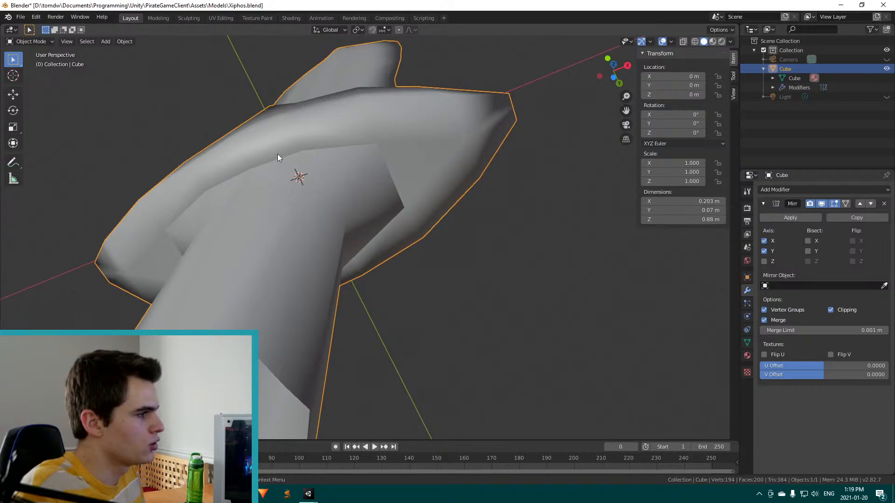
middle_drag(348, 282, 286, 368)
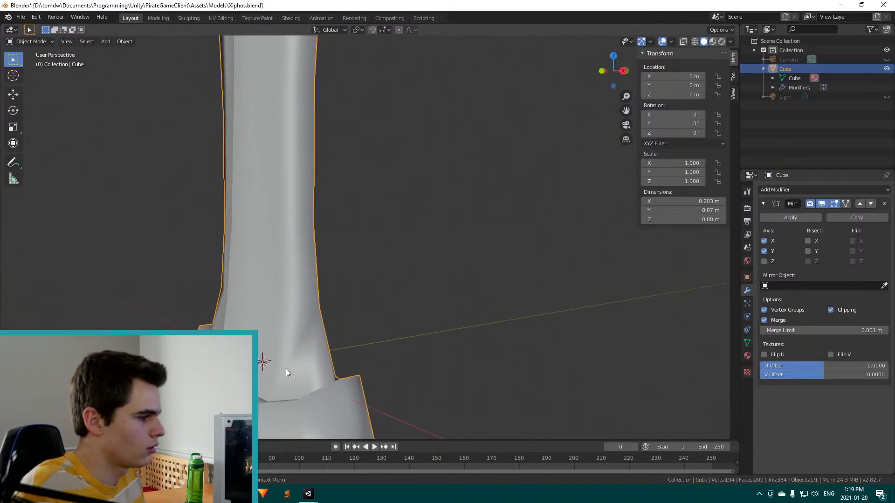
middle_drag(281, 411, 292, 426)
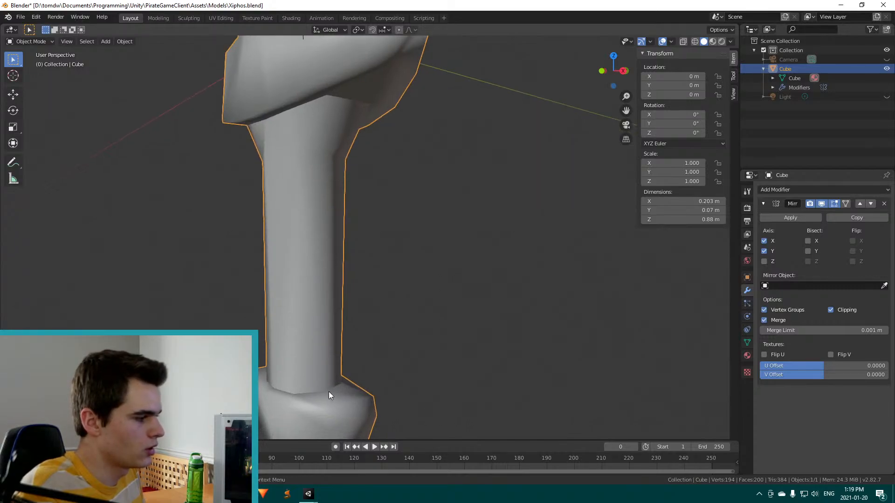
middle_drag(387, 410, 284, 382)
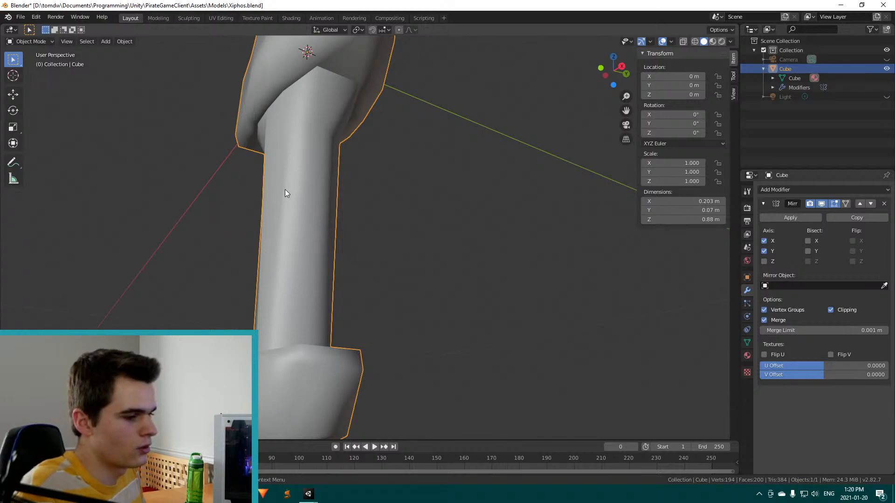
middle_drag(286, 192, 345, 200)
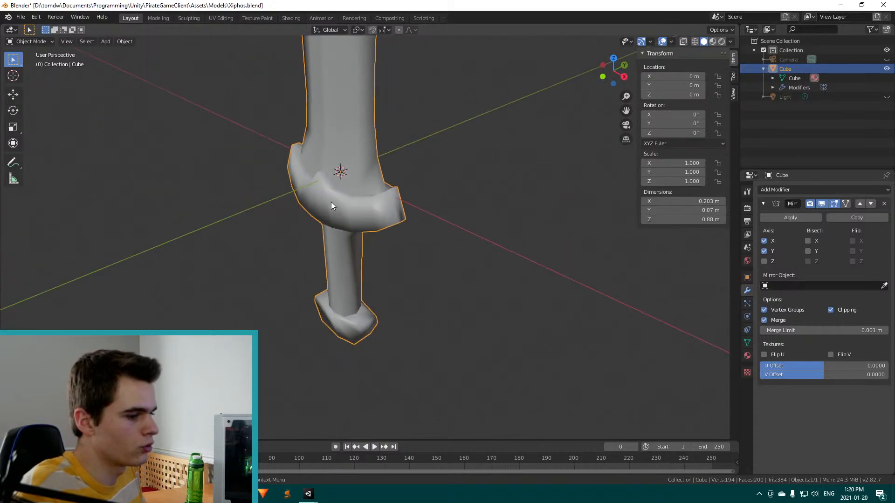
middle_drag(418, 282, 359, 244)
scroll(377, 216, up, 3)
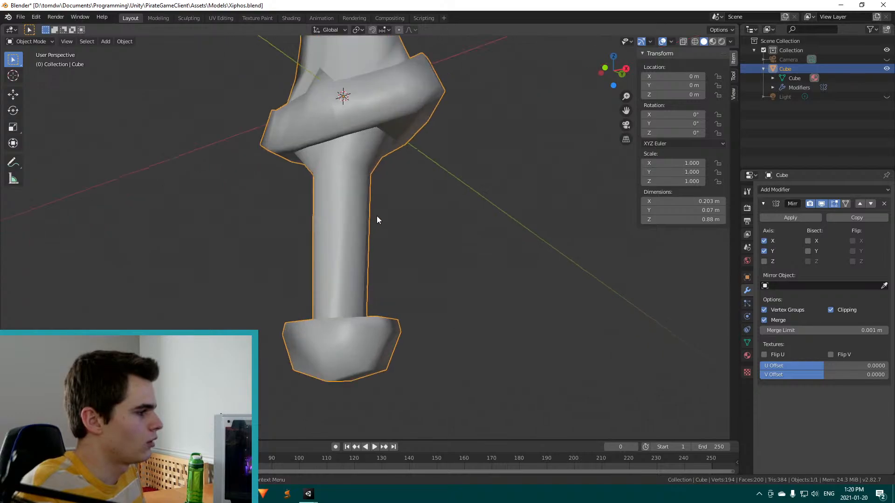
middle_drag(392, 194, 382, 229)
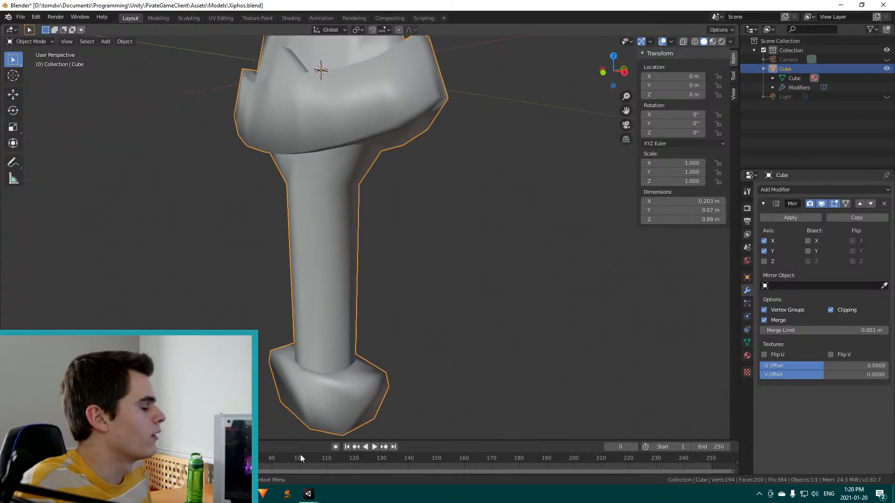
Switch to the Barrel model in Blender and clear its face selection, undoing the most recent changes
click(279, 433)
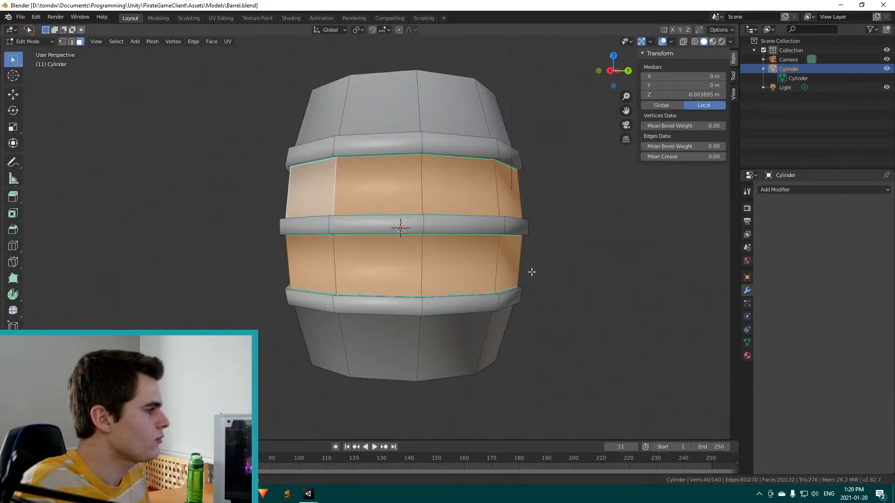
click(576, 255)
key(ctrl+z)
key(ctrl+z)
key(ctrl+z)
key(ctrl+z)
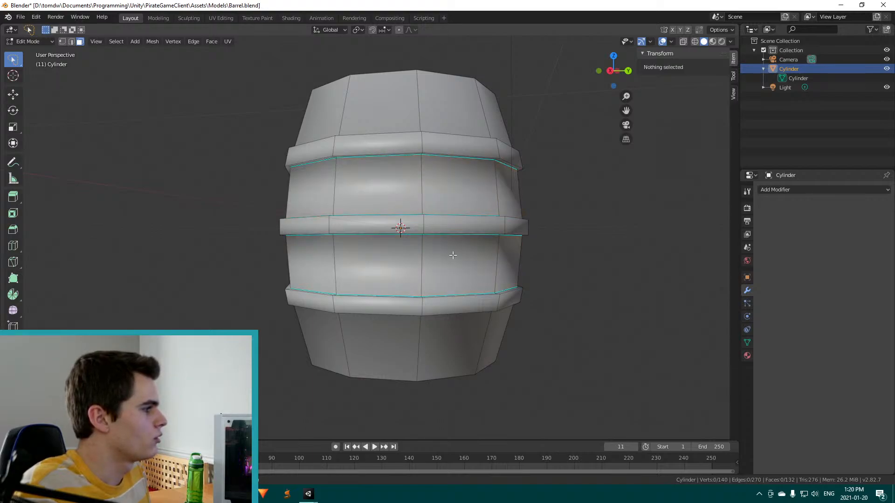
Examine the barrel's shading and the sharp-marked edges along its hoops from below, above and several sides
middle_drag(452, 255, 303, 283)
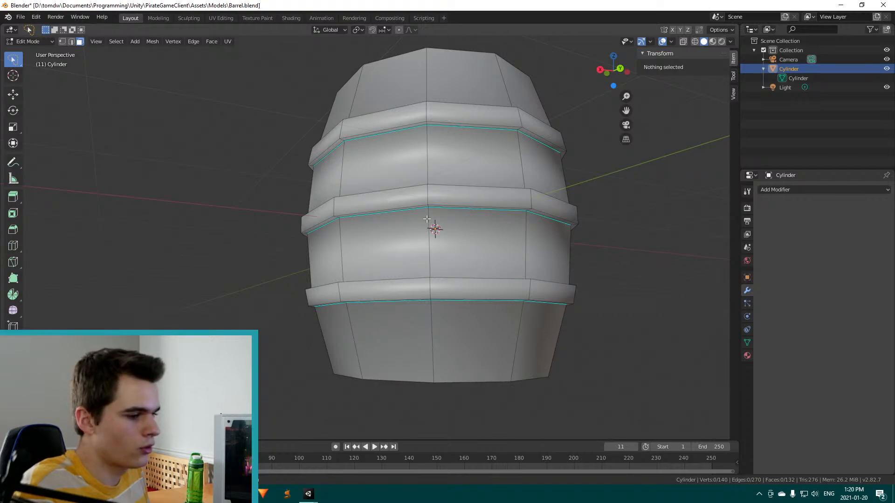
middle_drag(426, 219, 427, 190)
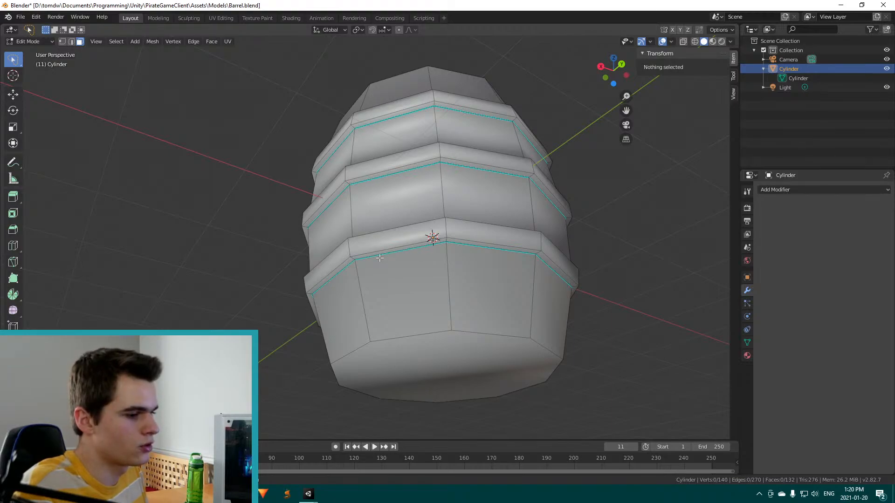
click(442, 302)
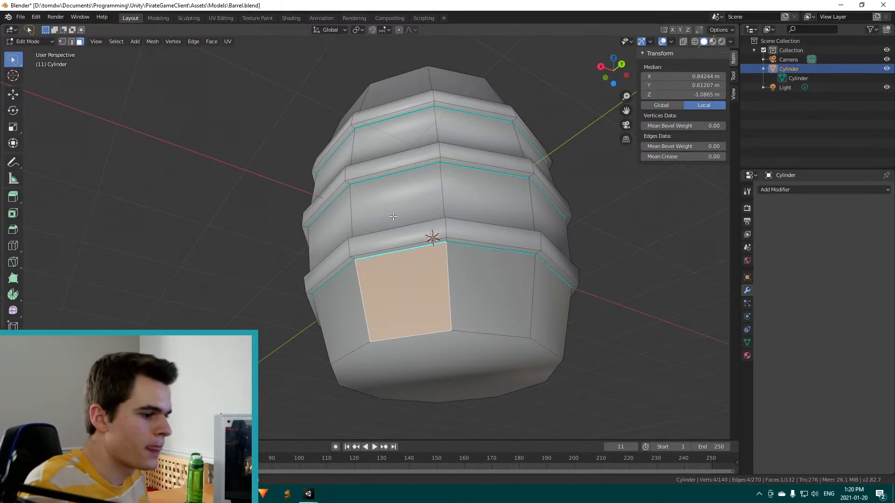
click(629, 257)
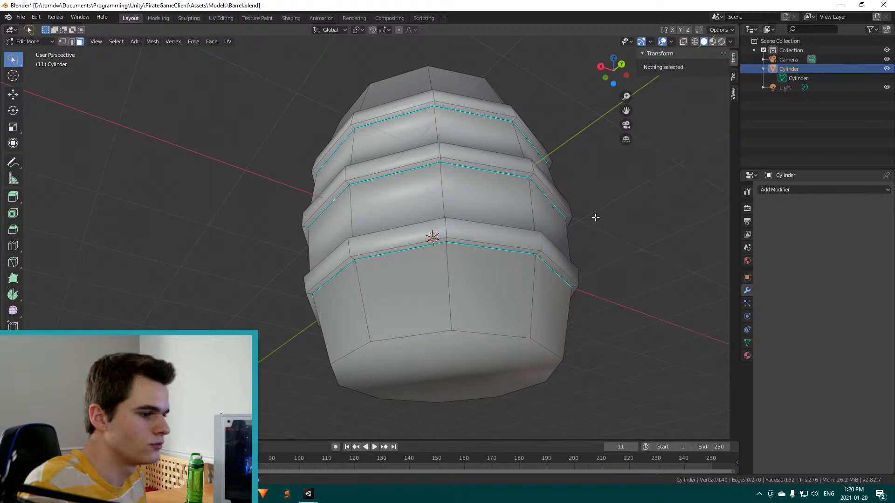
middle_drag(595, 216, 560, 244)
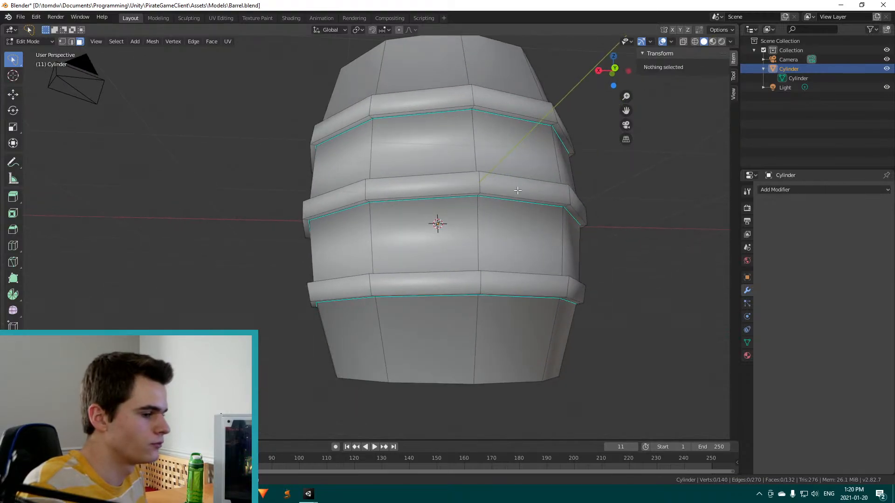
middle_drag(517, 190, 261, 209)
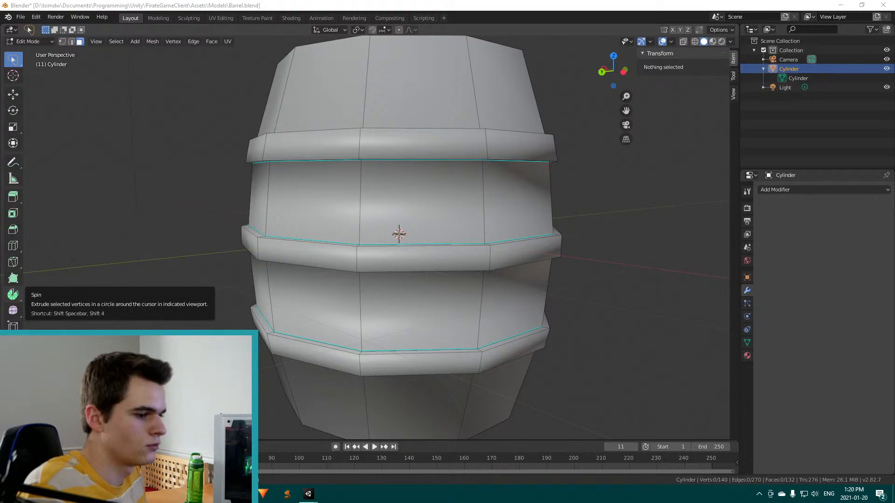
middle_drag(171, 306, 282, 186)
click(282, 233)
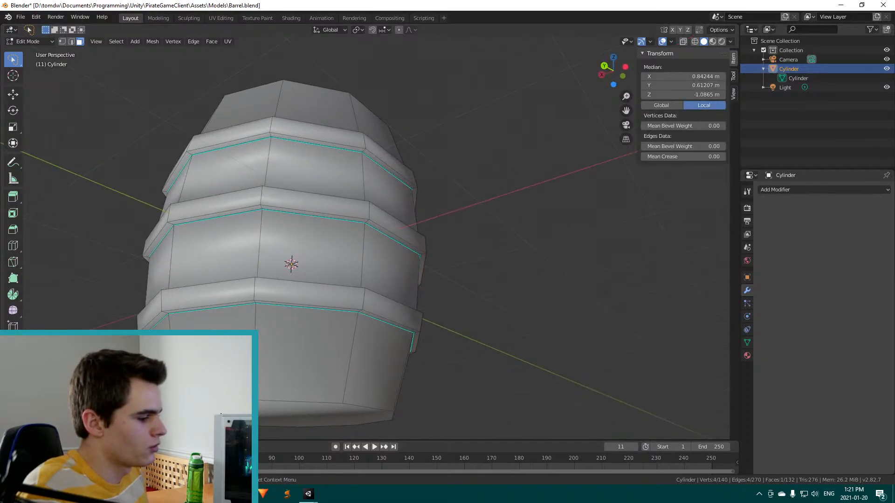
Return to the Xiphos model and enter Edit Mode to inspect the edges where the handle meets the guard
click(279, 433)
middle_drag(251, 214, 328, 161)
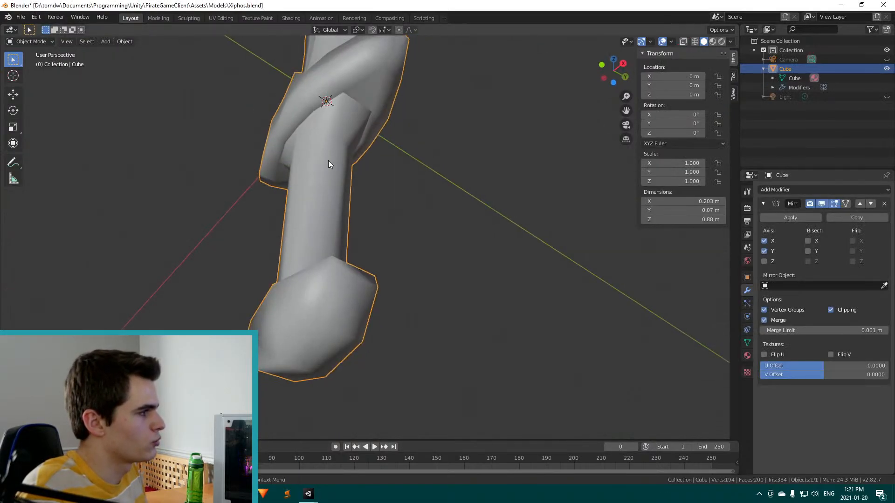
key(Tab)
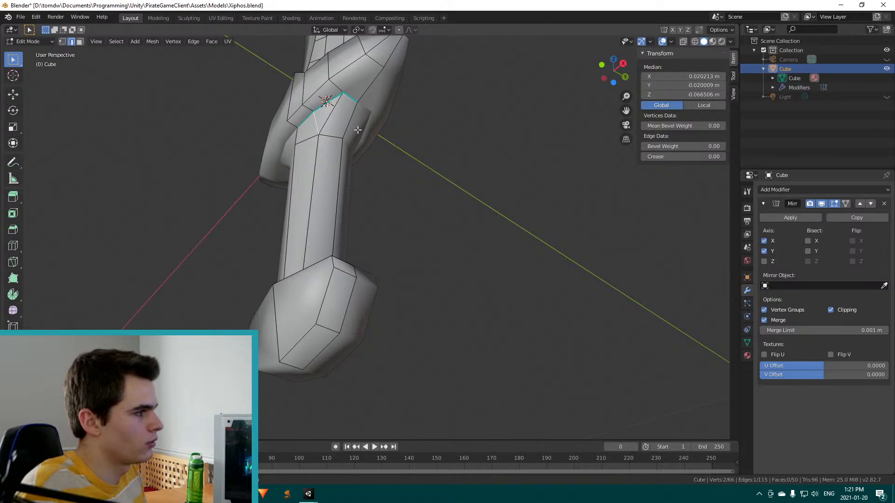
Clear the edge selection on the Xiphos model and save its file
click(395, 224)
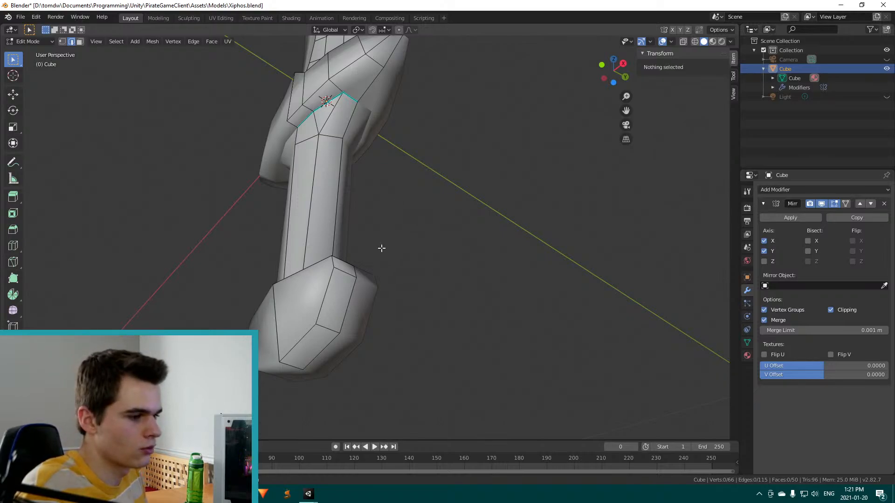
key(ctrl+s)
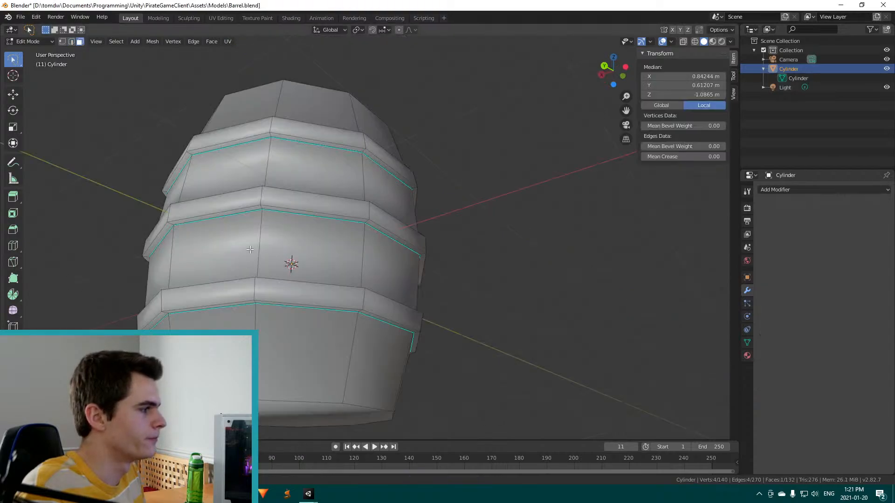
Return to the Barrel model, check the faces below its lowest hoop, and leave Edit Mode to examine the shading
middle_drag(250, 249, 251, 256)
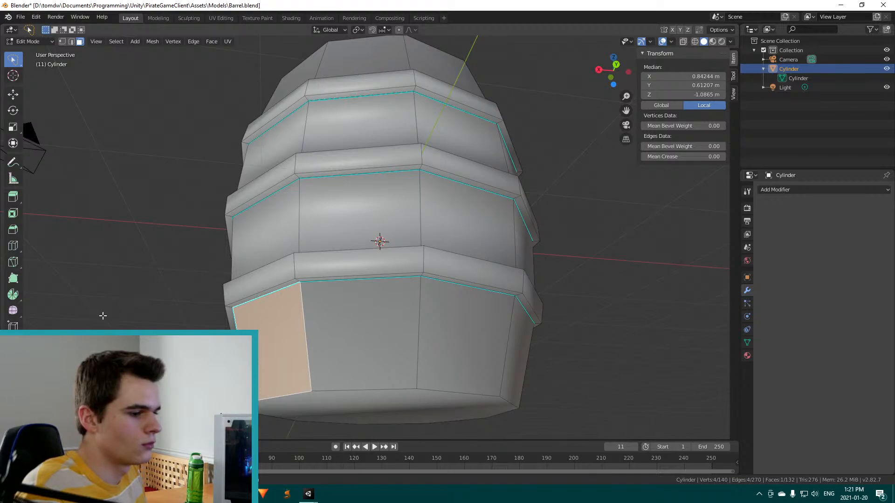
middle_drag(168, 303, 209, 294)
click(354, 278)
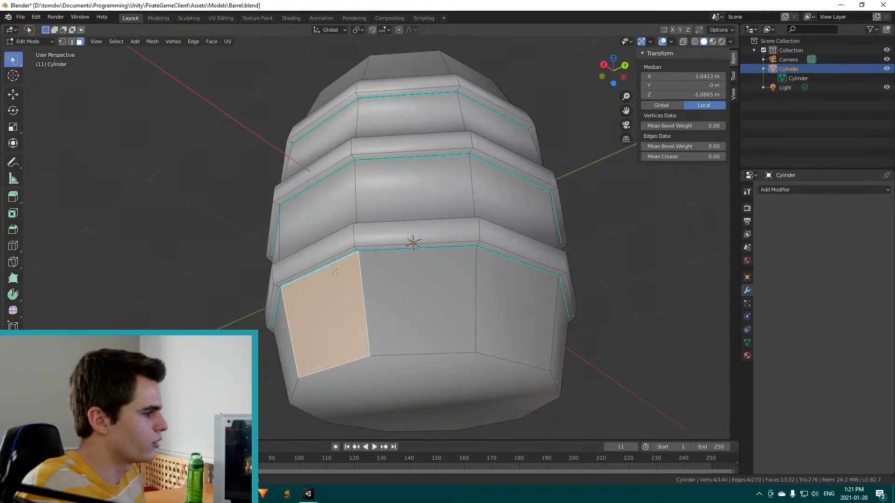
click(416, 267)
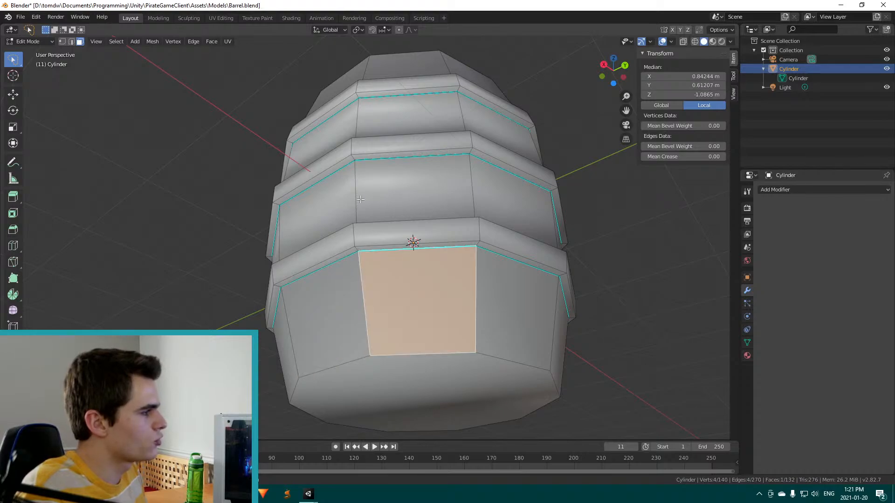
key(Tab)
middle_drag(403, 197, 405, 233)
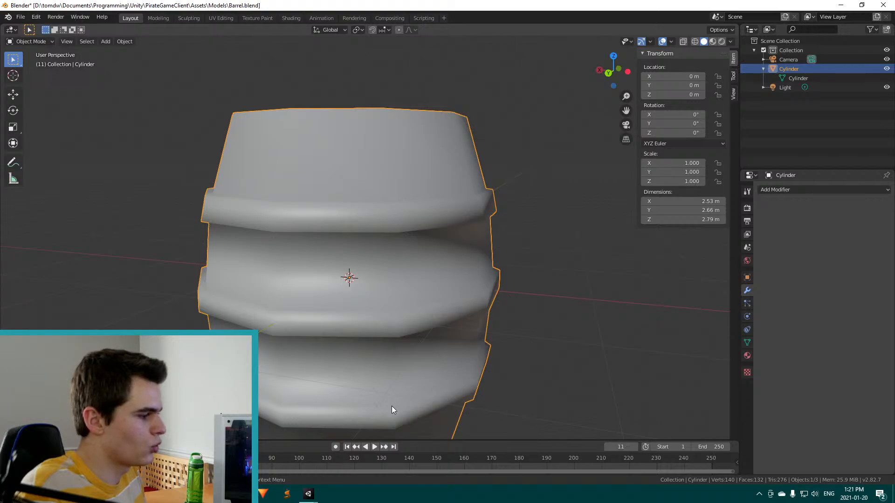
Switch to the Xiphos model and leave Edit Mode to examine the shading of its handle and pommel
click(262, 494)
click(279, 442)
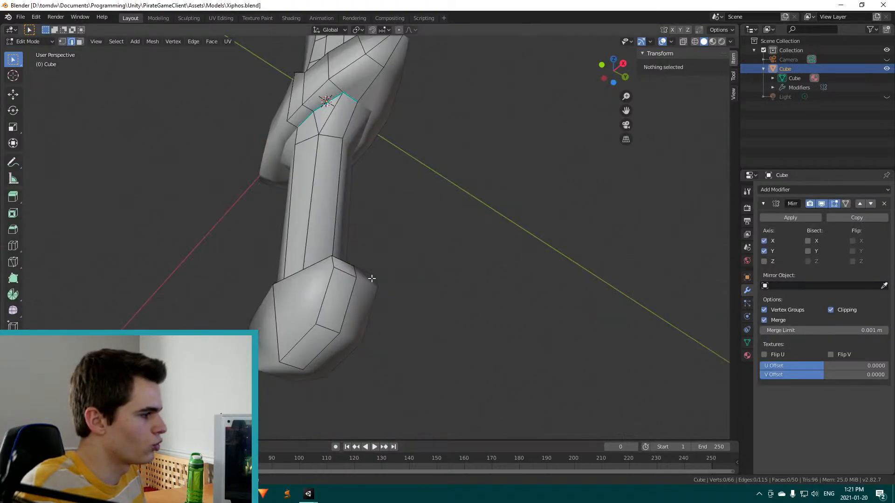
middle_drag(429, 260, 325, 382)
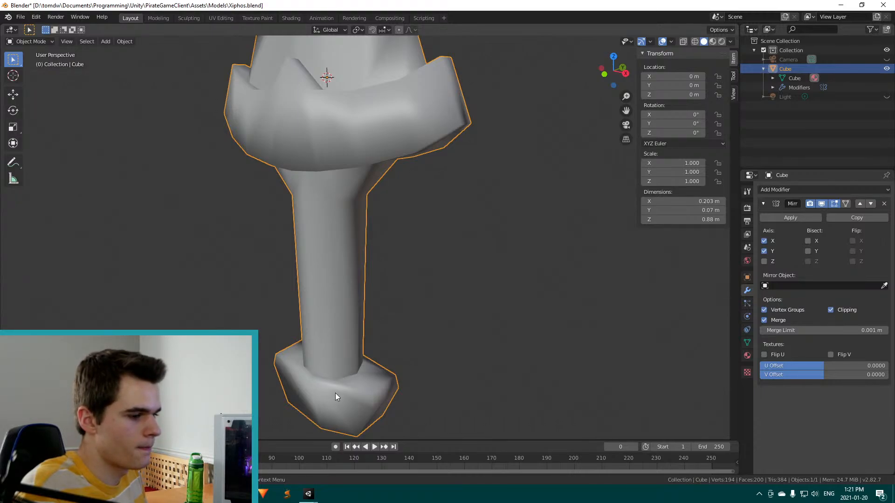
shift+middle_drag(339, 391, 322, 332)
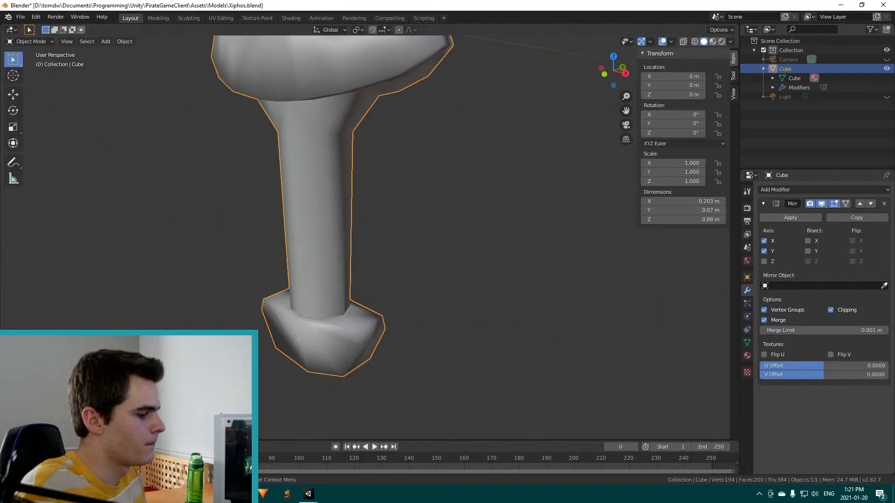
Switch back to the Barrel model and apply Shade Smooth to the whole barrel
mouse_move(263, 493)
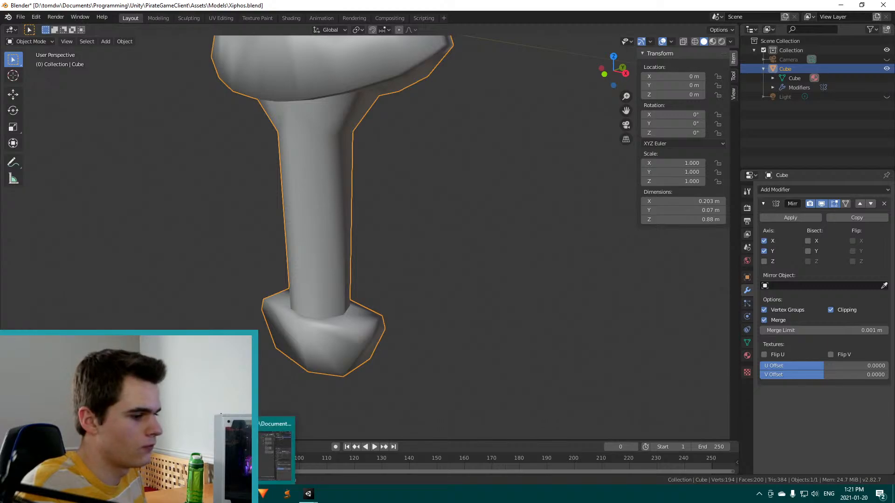
click(276, 449)
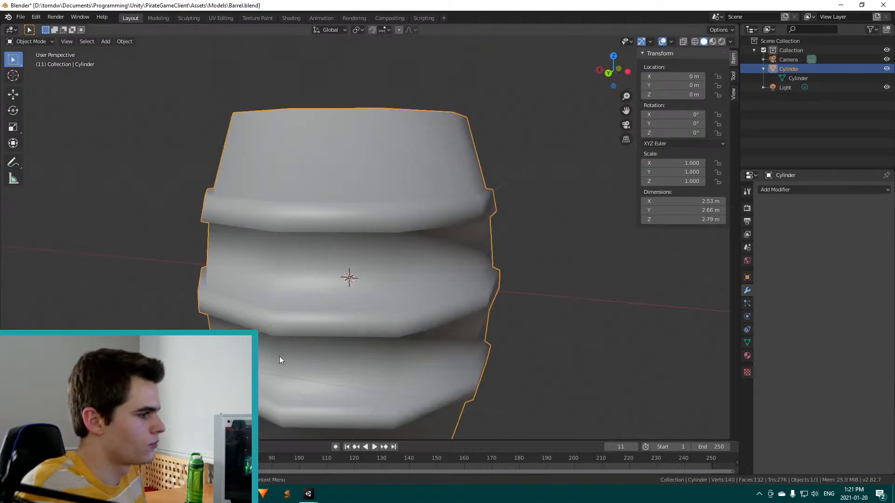
middle_drag(278, 356, 297, 301)
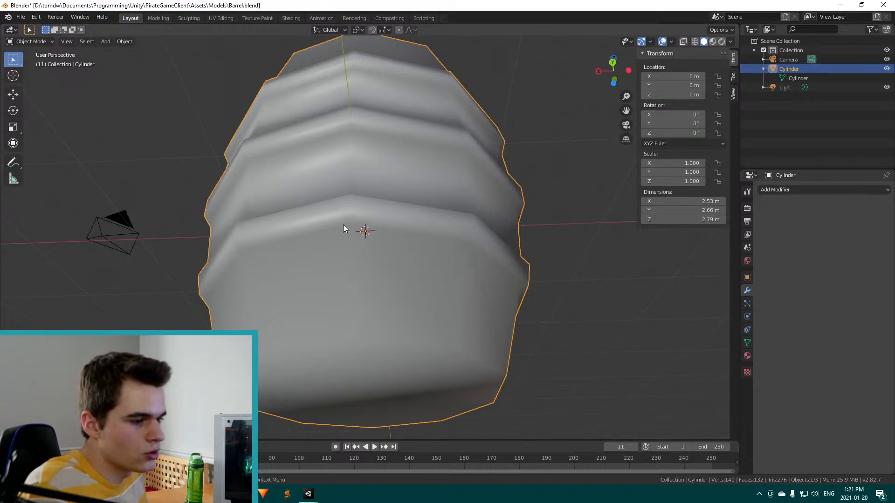
click(122, 41)
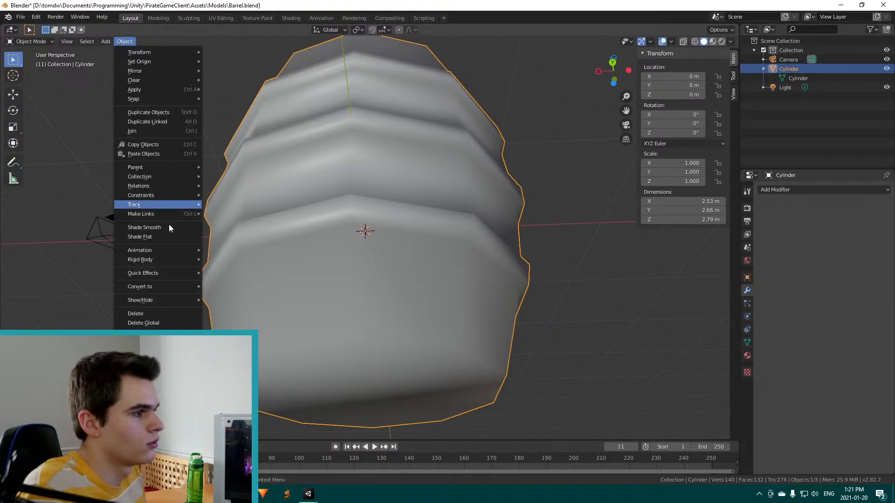
mouse_move(163, 254)
click(157, 228)
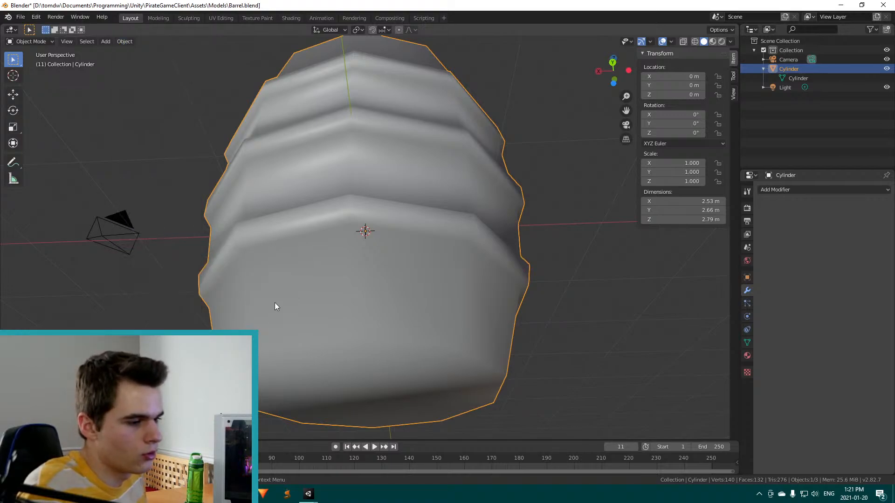
Enter Edit Mode on the barrel and enable Auto Smooth in its mesh normals settings
middle_drag(359, 275, 339, 293)
key(Tab)
click(747, 342)
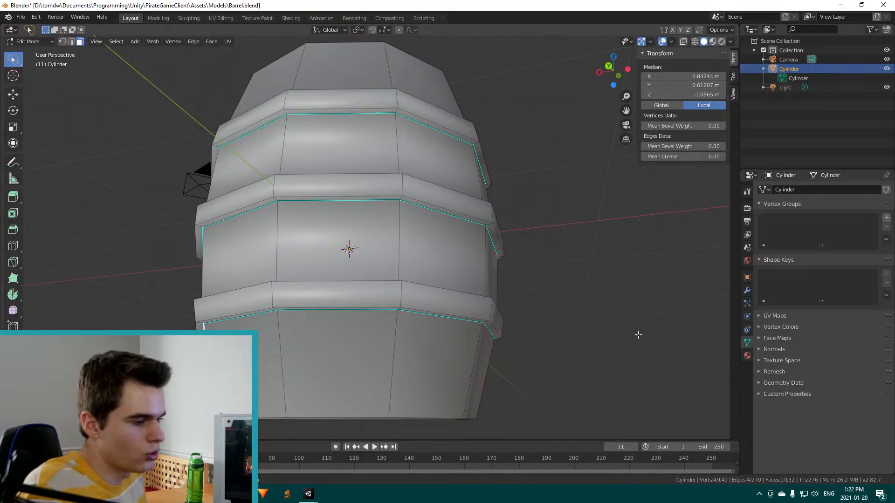
click(761, 349)
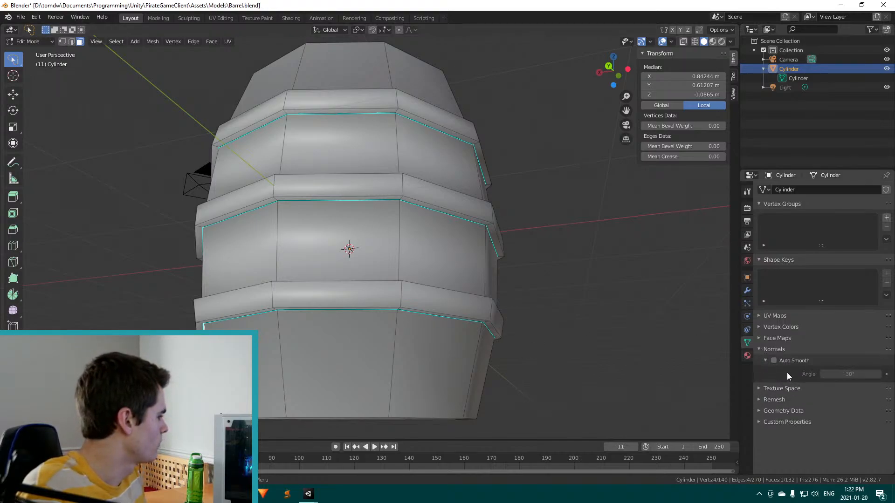
click(773, 361)
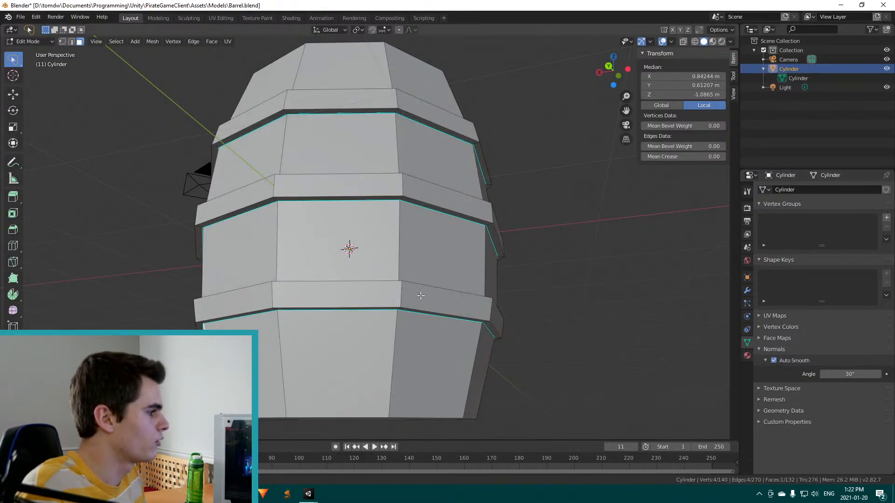
Examine the barrel's shading from several sides and check the Xiphos model's mesh normals settings for comparison
middle_drag(419, 301, 407, 323)
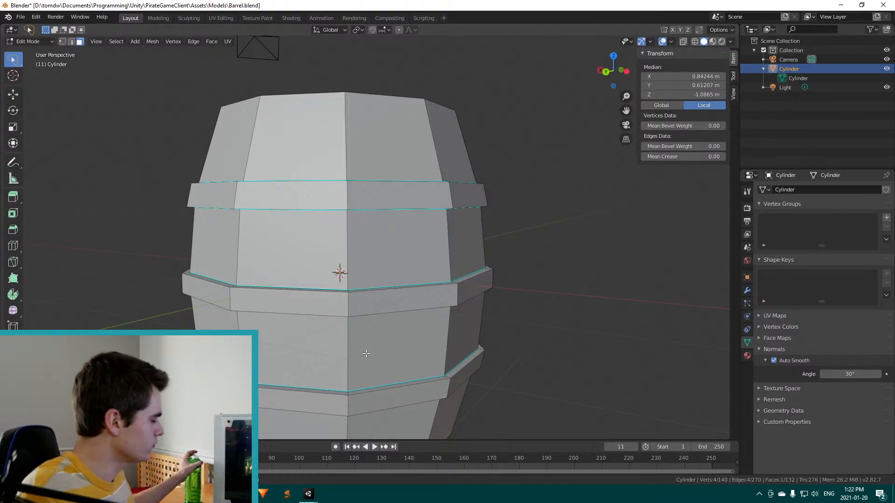
middle_drag(346, 351, 292, 269)
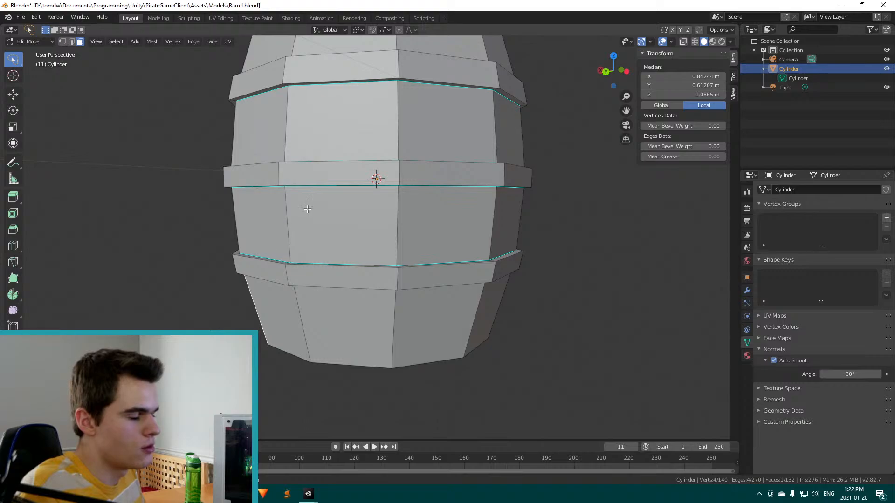
middle_drag(307, 209, 445, 235)
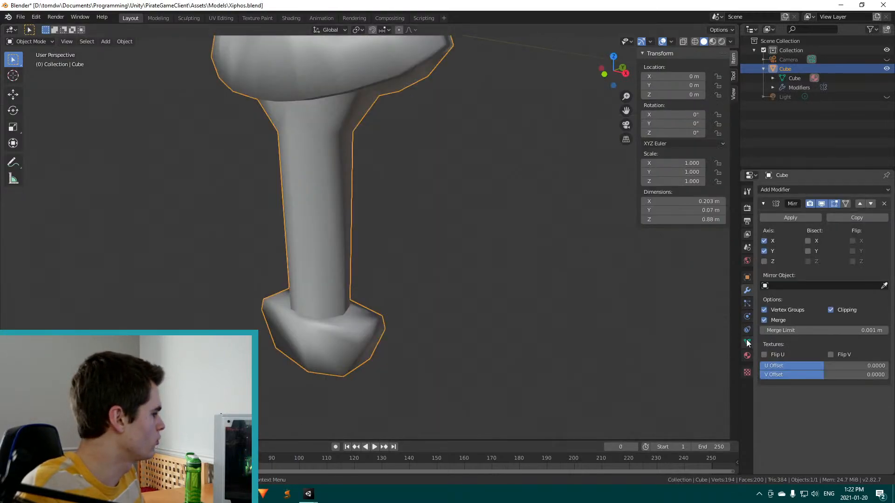
click(747, 343)
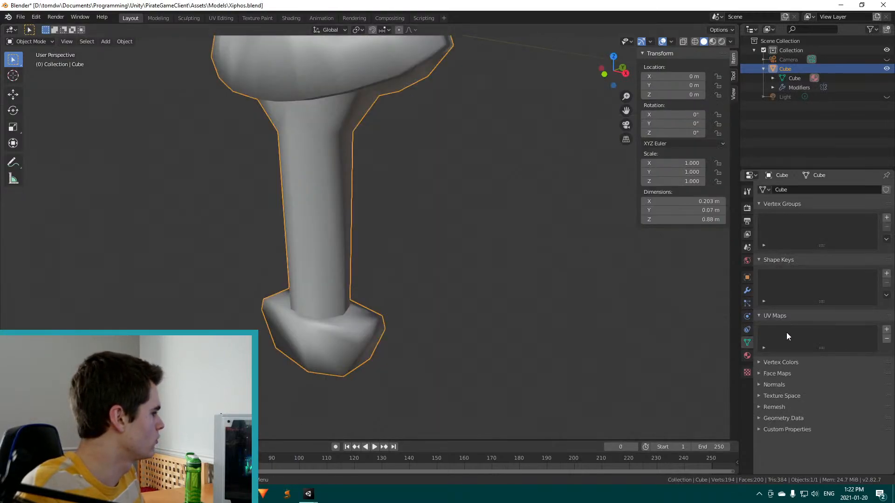
click(758, 385)
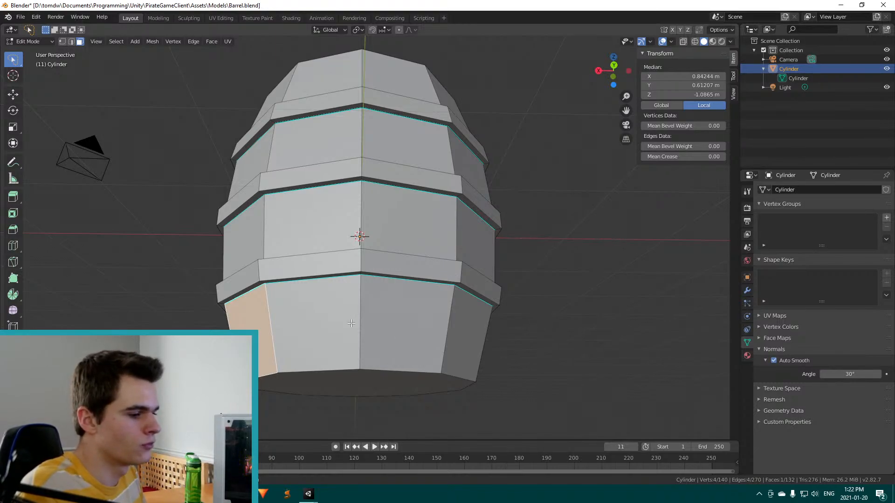
Return to the Barrel model and set its Auto Smooth angle to 80.5°
middle_drag(310, 331, 603, 322)
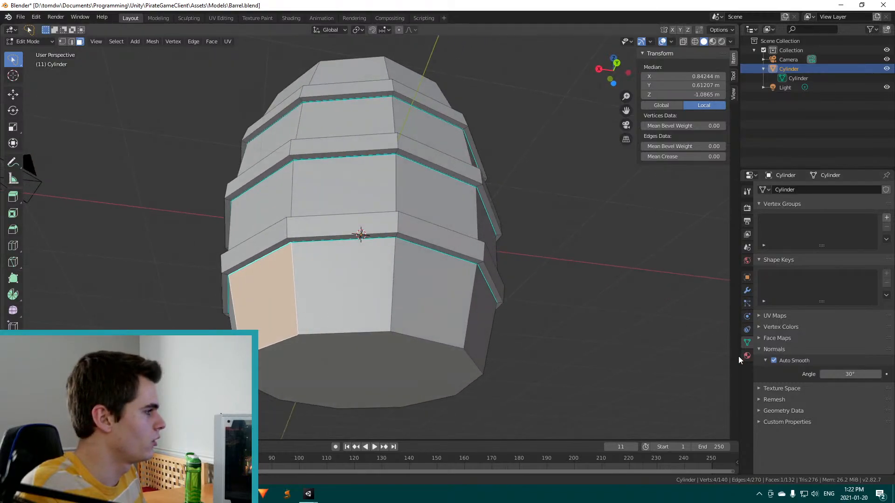
drag(820, 376, 862, 376)
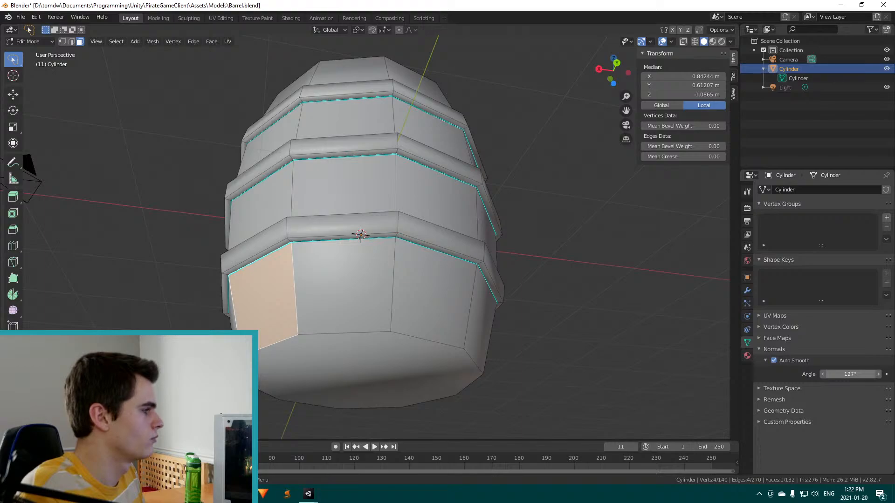
drag(862, 375, 828, 376)
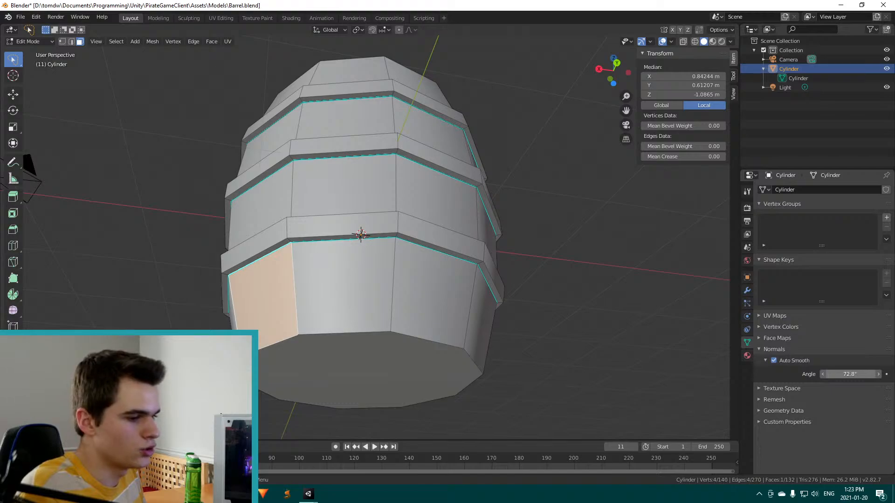
drag(828, 376, 829, 376)
Leave Edit Mode and examine the barrel's shading around its hoops from below and from the side
key(Tab)
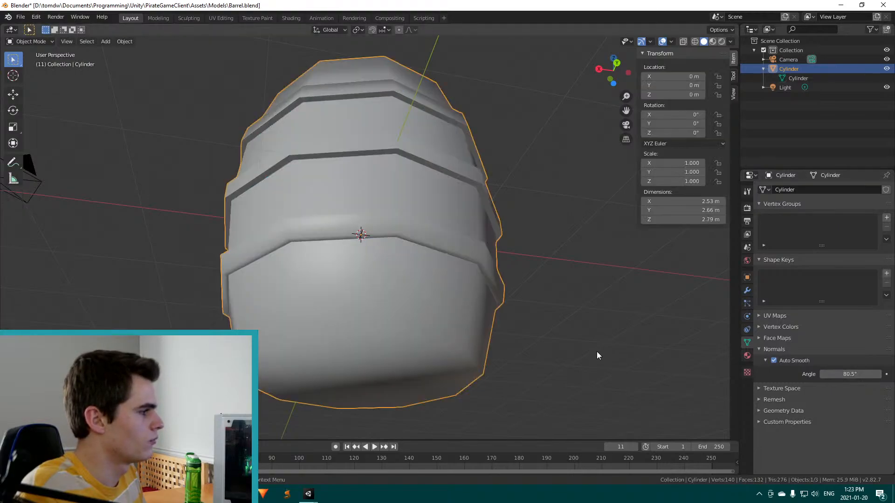
middle_drag(524, 329, 307, 320)
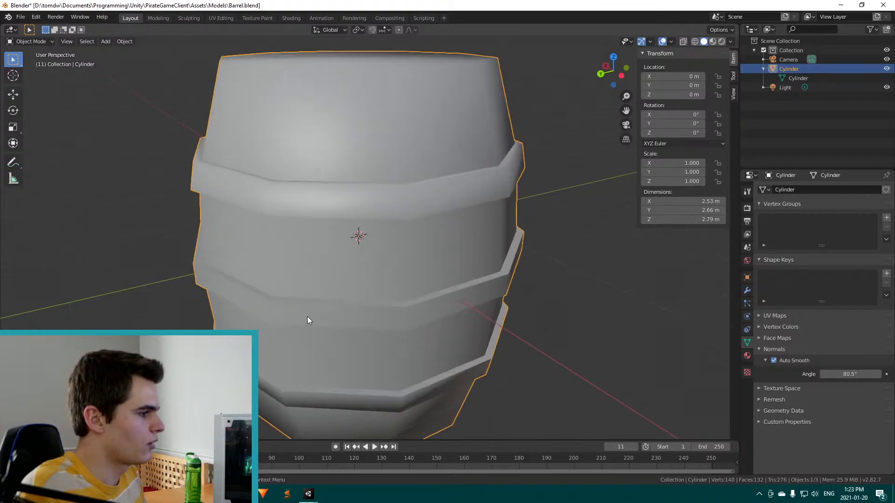
mouse_move(287, 376)
middle_down()
mouse_move(283, 366)
mouse_move(278, 371)
middle_up()
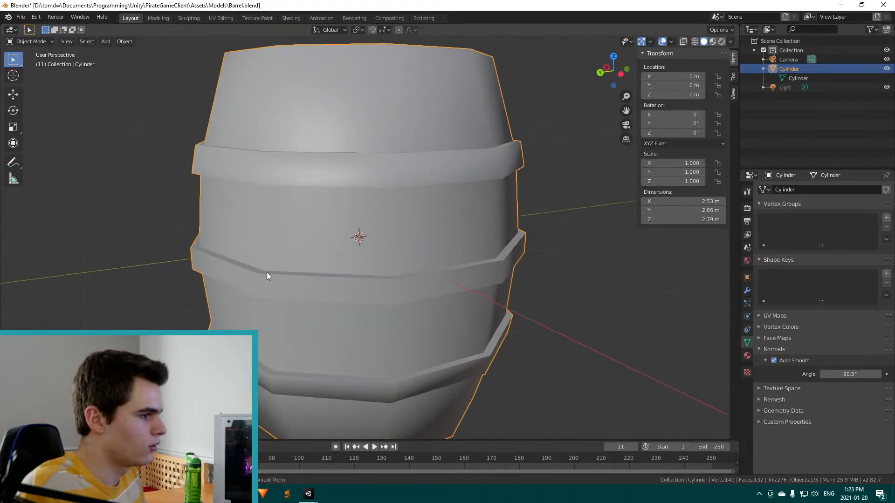
Enter Edit Mode and select the lower outer edge loop of the barrel's middle hoop in edge selection mode
key(Tab)
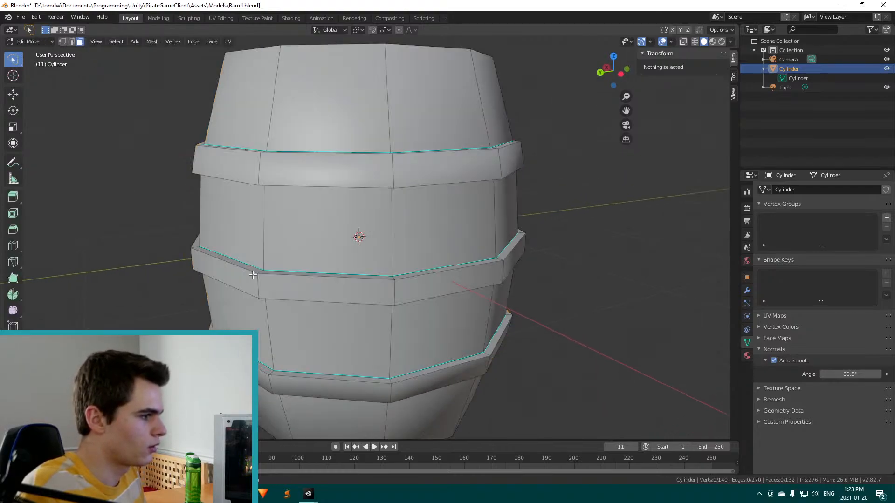
alt+click(205, 258)
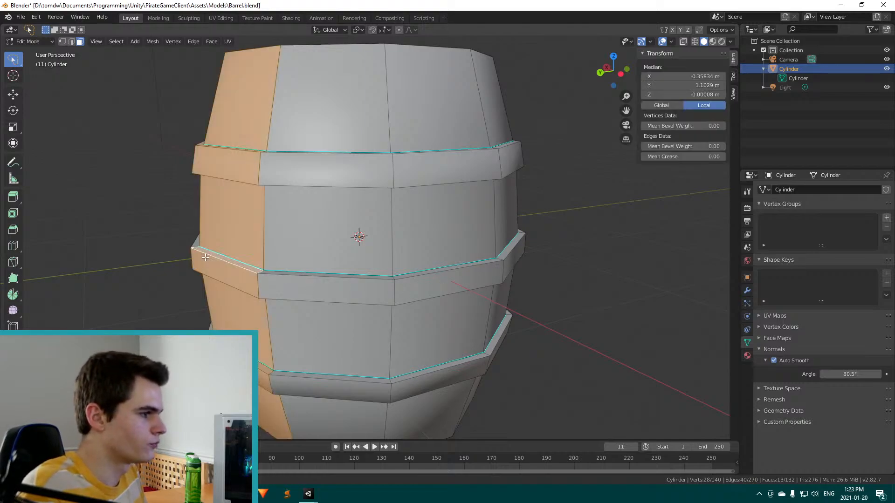
key(2)
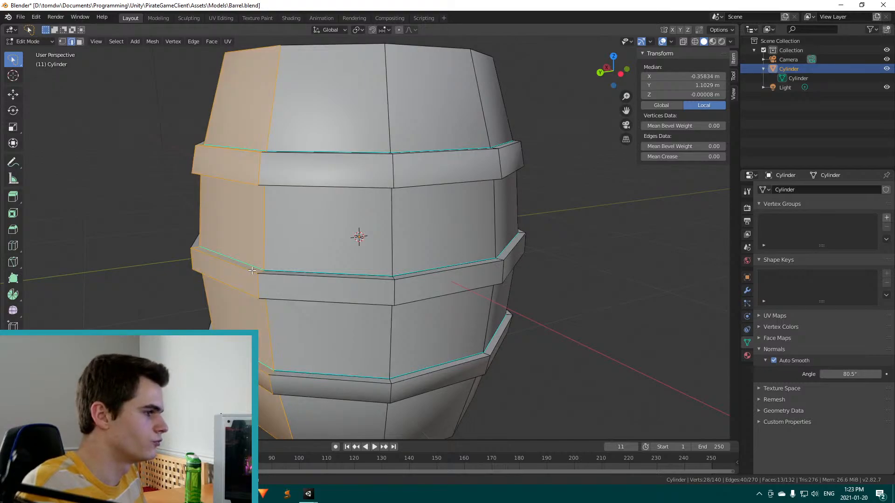
click(286, 279)
alt+click(284, 275)
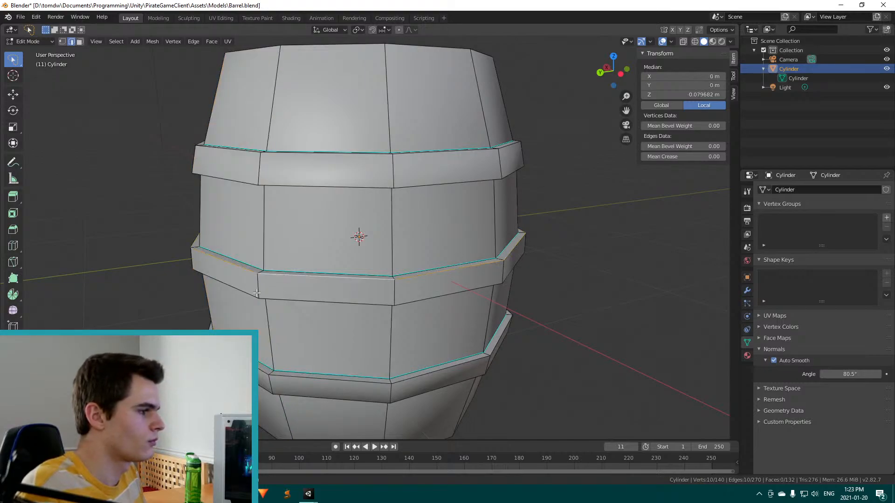
alt+click(222, 282)
Examine the hoop edges and the barrel's lid from below, above and farther away
middle_drag(335, 328, 250, 220)
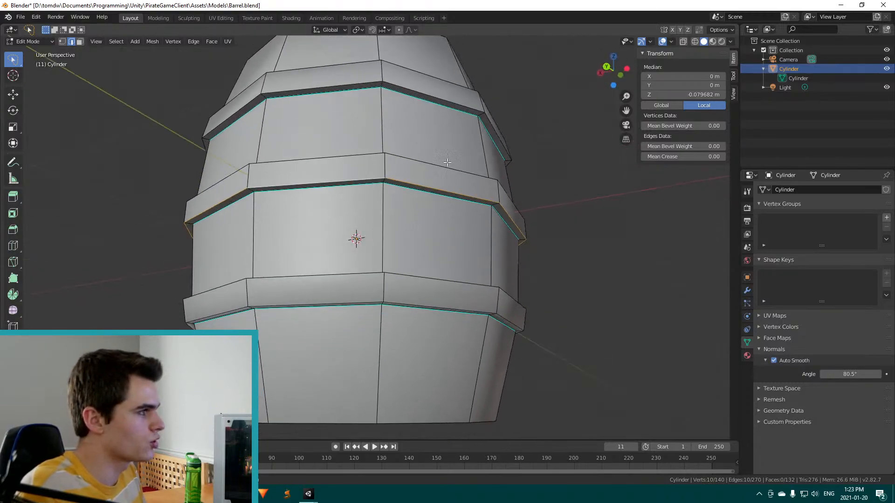
middle_drag(265, 184, 368, 251)
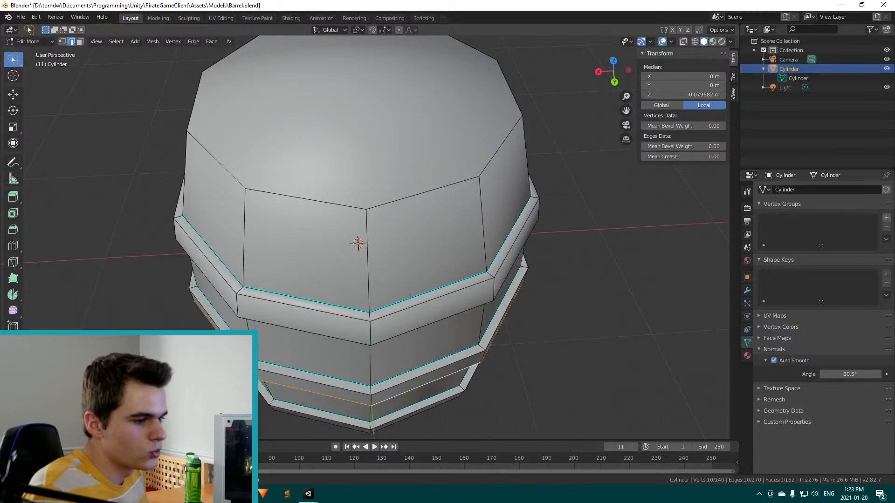
scroll(357, 242, down, 3)
middle_drag(357, 243, 286, 292)
scroll(317, 242, down, 2)
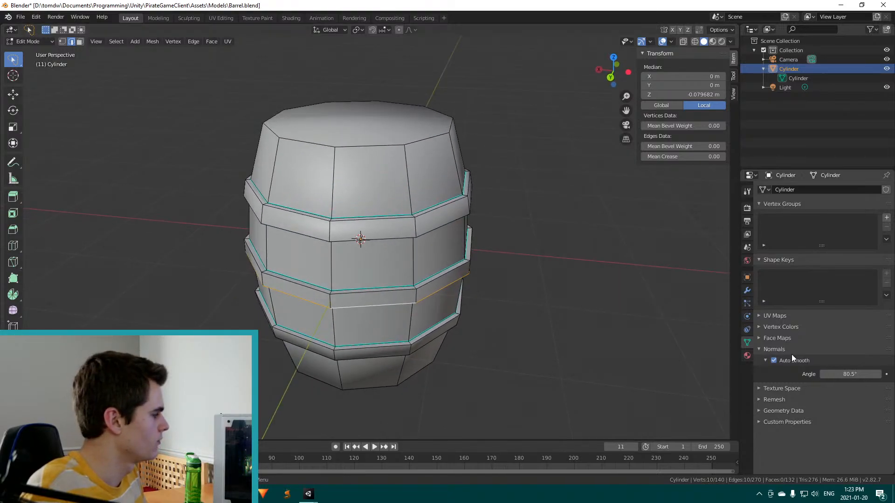
Set the barrel's Auto Smooth angle to 180°, return to Object Mode and save the file
drag(850, 374, 876, 374)
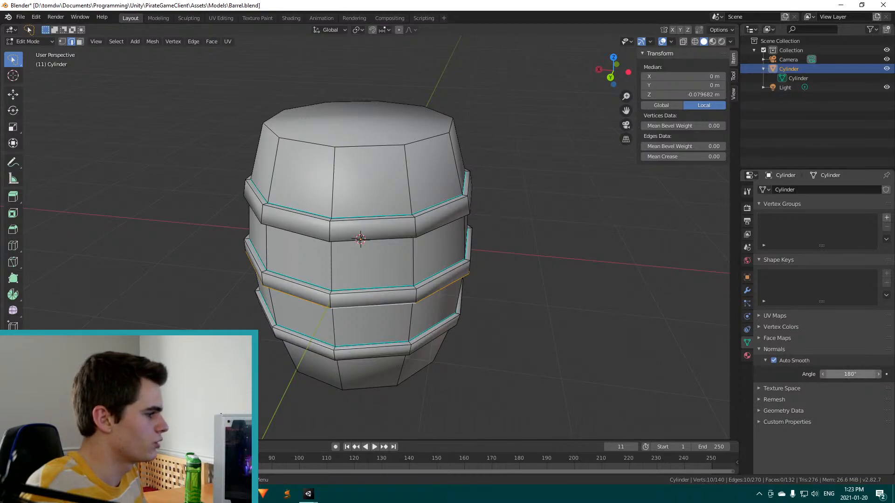
click(520, 301)
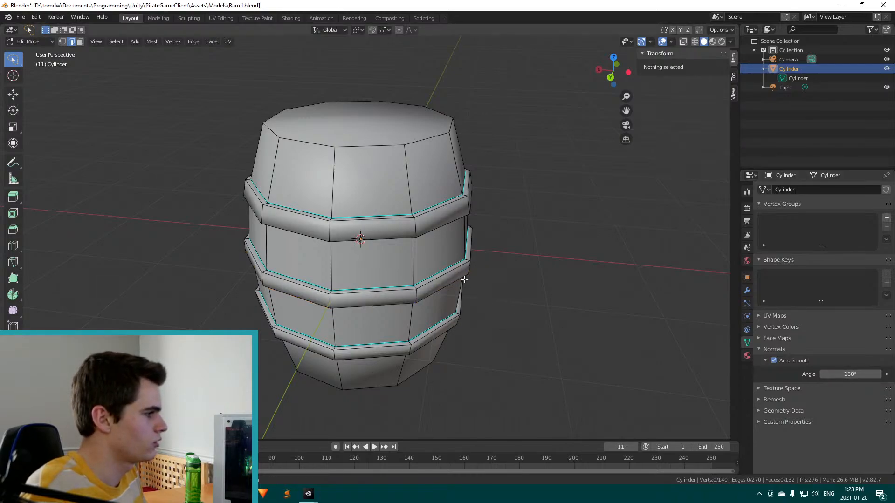
key(Tab)
middle_drag(479, 275, 326, 207)
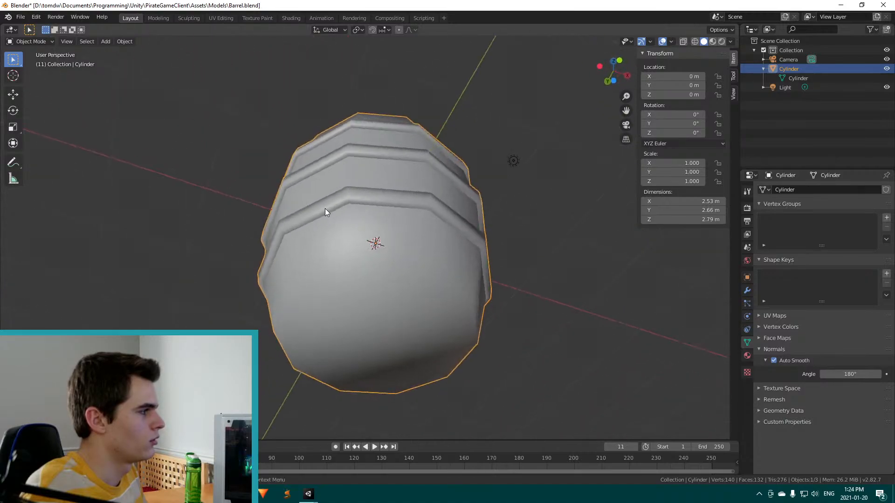
key(ctrl+s)
Switch to the PirateGameClient project in Unity, open the Barrel prefab and view the barrel from the side
mouse_move(308, 494)
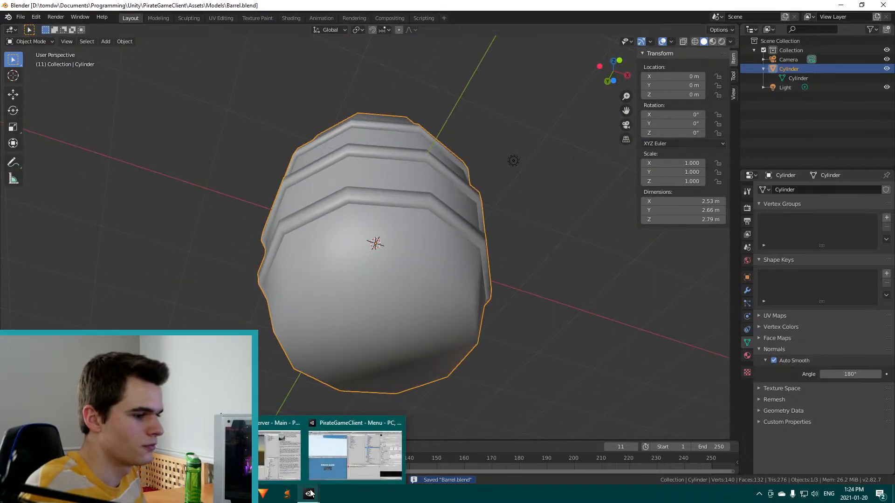
click(353, 434)
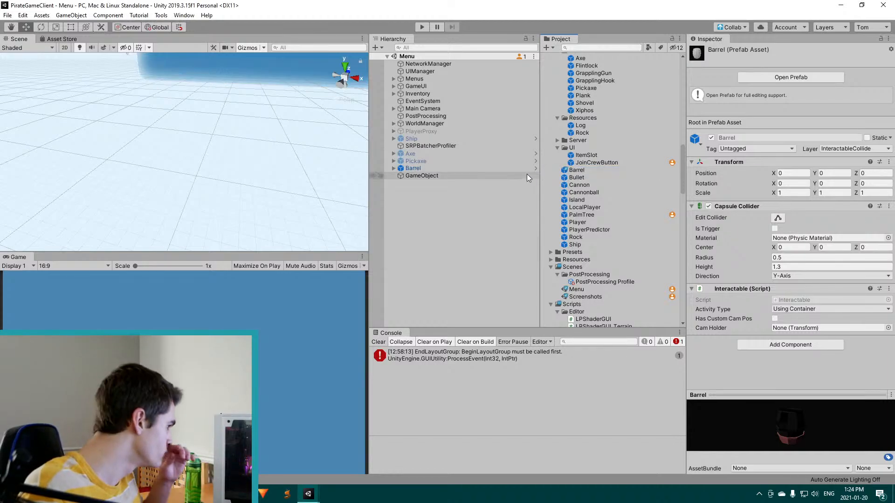
double_click(576, 170)
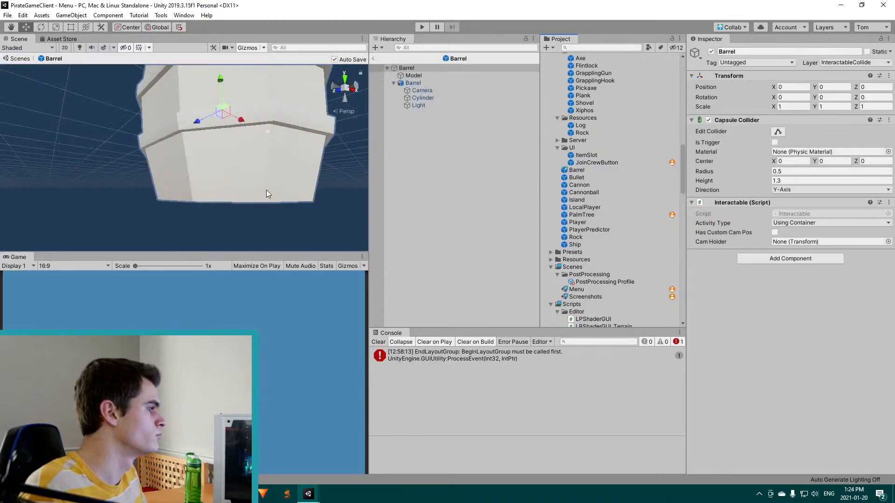
alt+drag(267, 175, 277, 156)
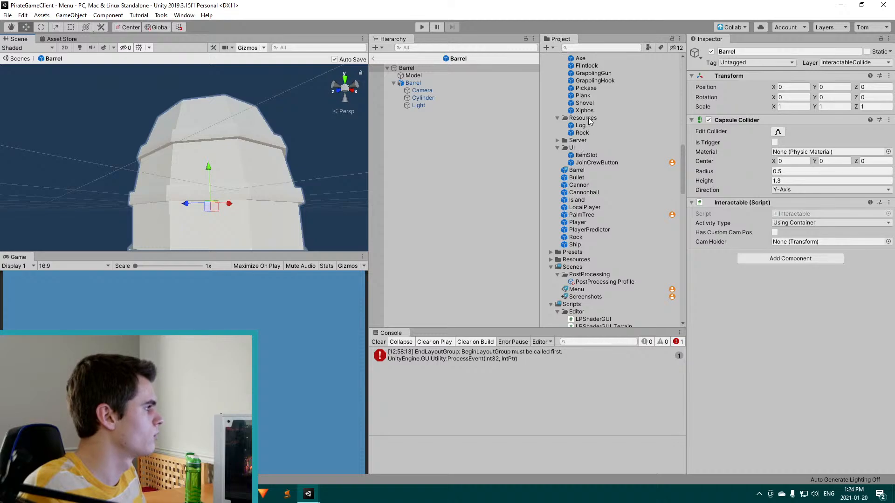
Preview the barrel's shading with the TempWater material from several angles and put the LowPoly material back
scroll(588, 118, up, 4)
scroll(581, 138, up, 10)
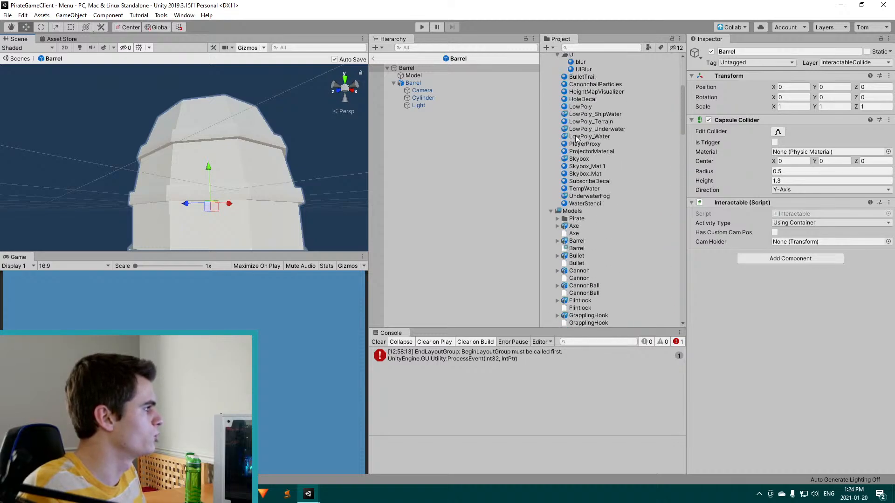
drag(583, 190, 234, 176)
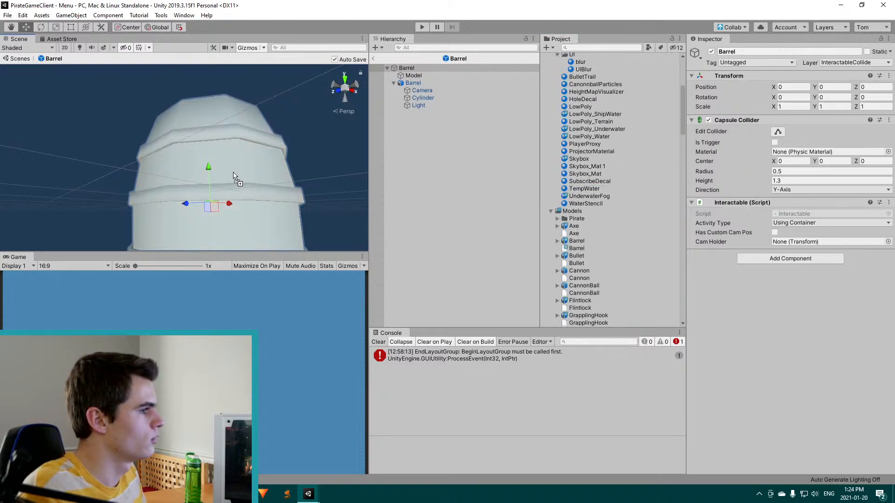
alt+drag(252, 229, 270, 132)
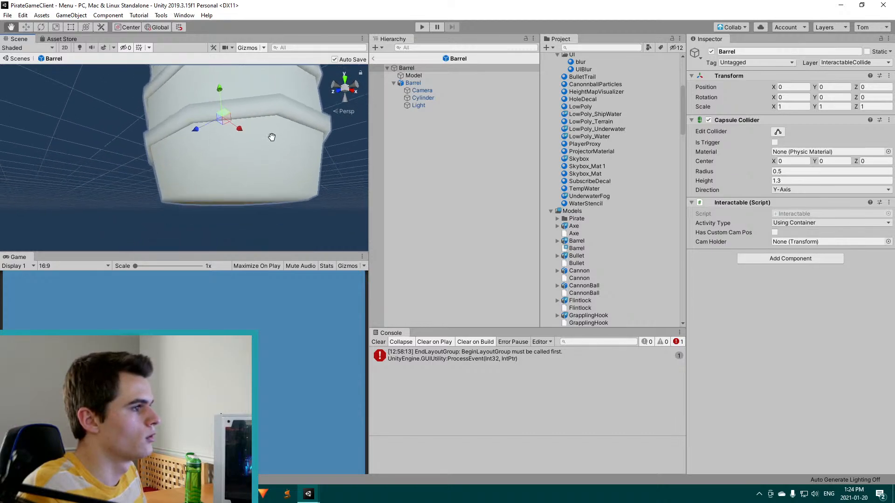
alt+drag(248, 182, 266, 237)
scroll(580, 219, up, 3)
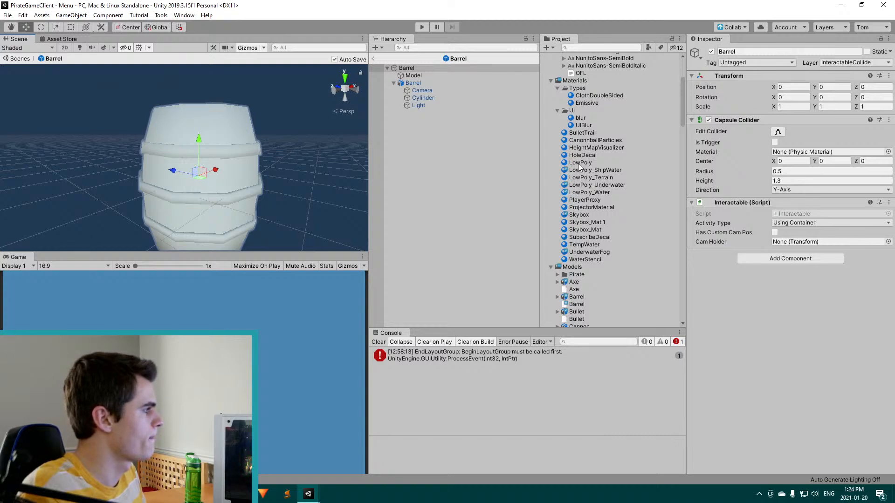
drag(579, 163, 259, 215)
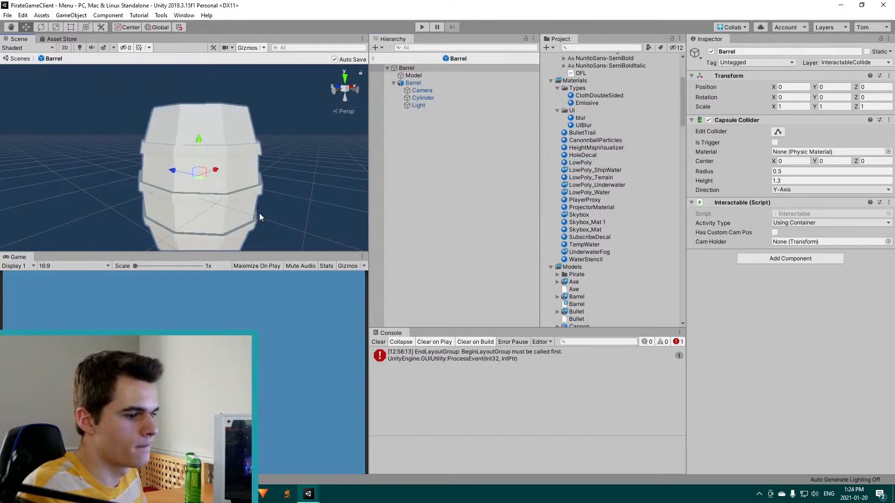
Select the barrel's Cylinder mesh and find its mesh parts with the Mesh Part Selector script
click(216, 197)
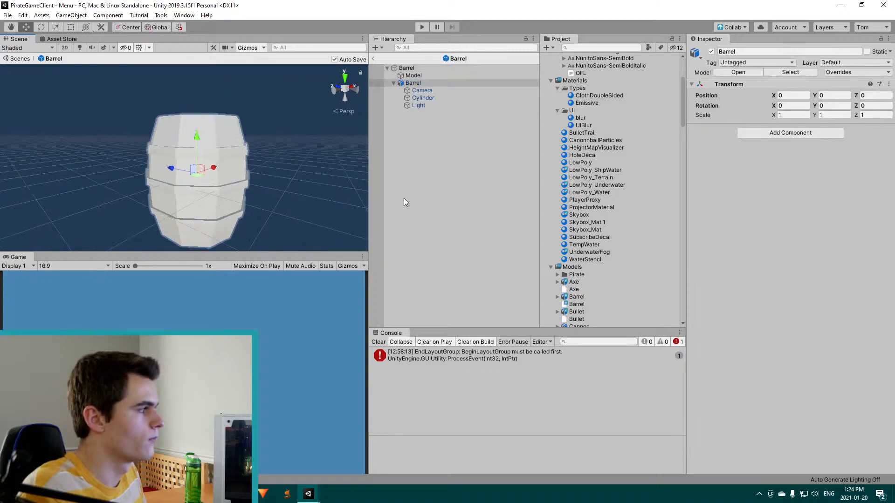
click(422, 97)
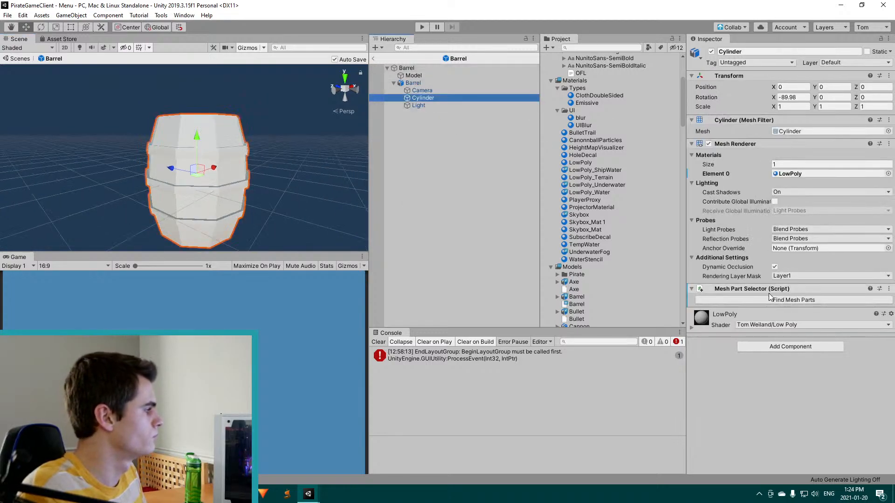
alt+drag(243, 212, 282, 174)
scroll(727, 371, down, 5)
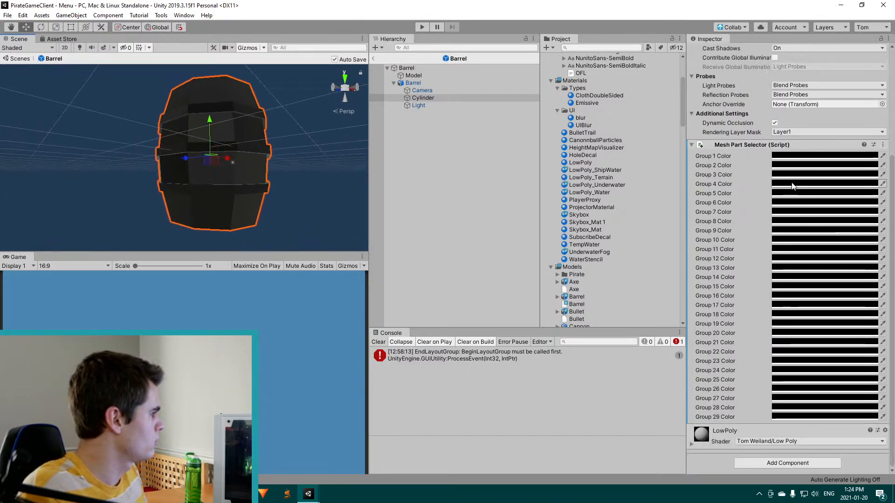
Color mesh group 1 red (CB2B2B) and group 2 white (FFFFFF), and check the barrel's lower section from below
click(785, 156)
mouse_move(648, 208)
mouse_down()
mouse_move(649, 190)
mouse_move(645, 215)
mouse_up()
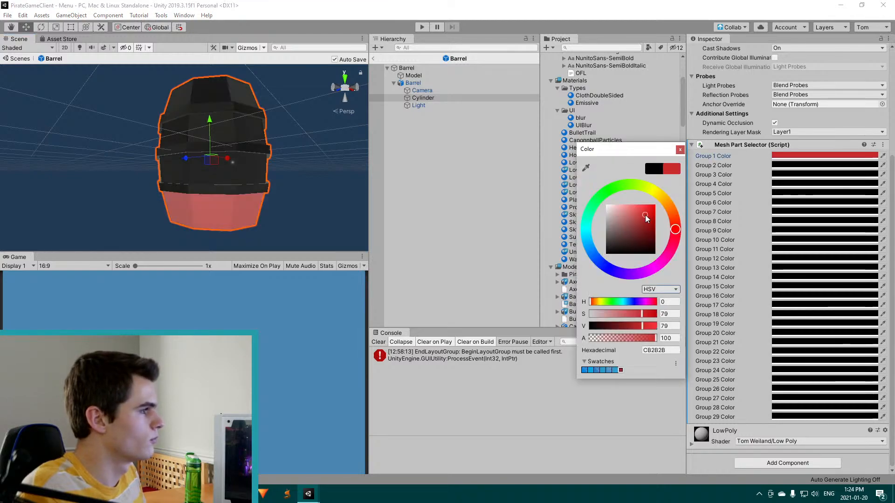
click(792, 165)
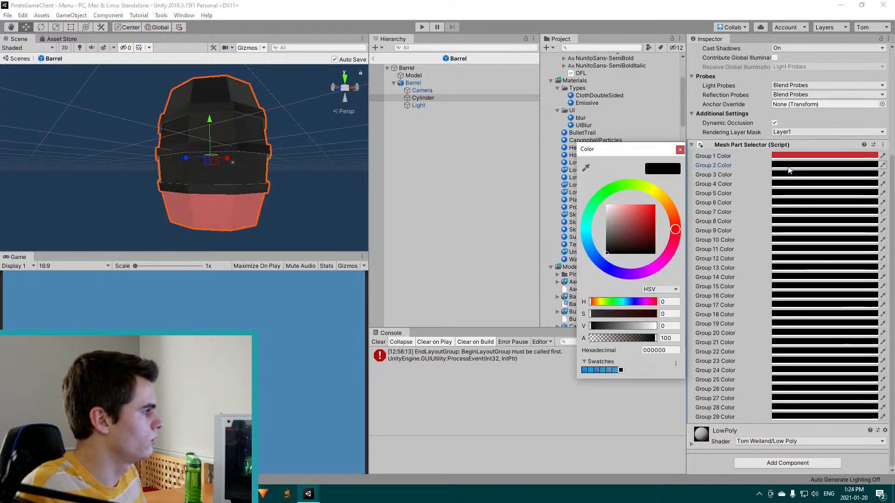
click(605, 205)
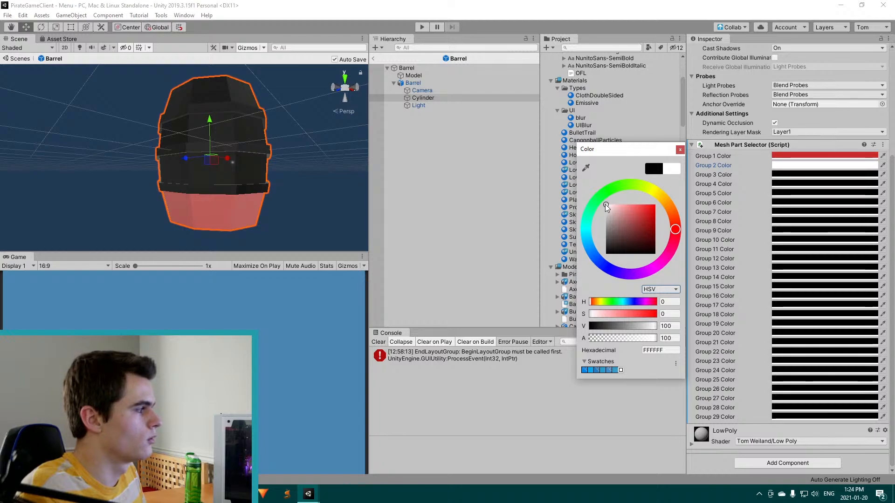
click(194, 250)
alt+drag(194, 251, 305, 180)
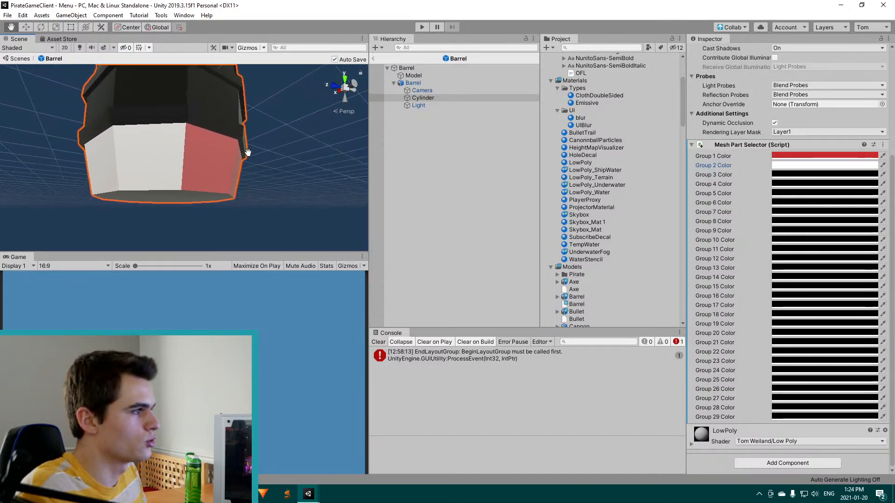
Apply the TempWater material to the barrel again to examine the smooth shading of its lower section
scroll(565, 138, up, 6)
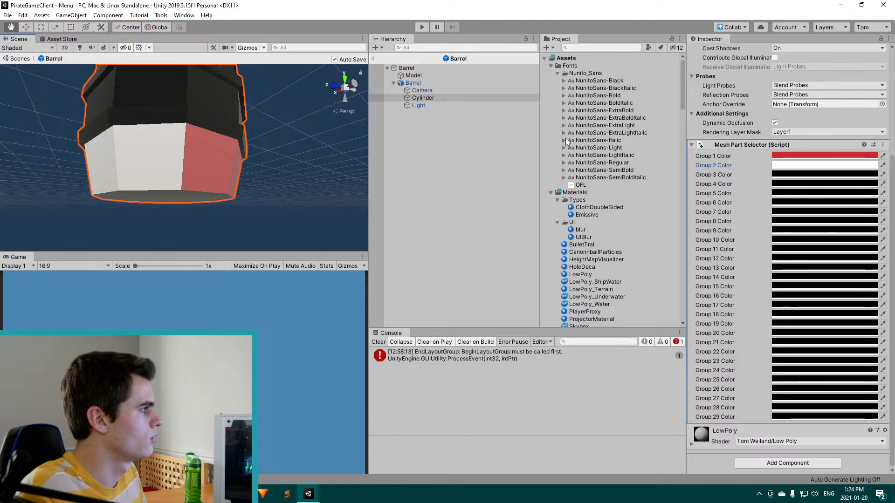
scroll(580, 257, down, 3)
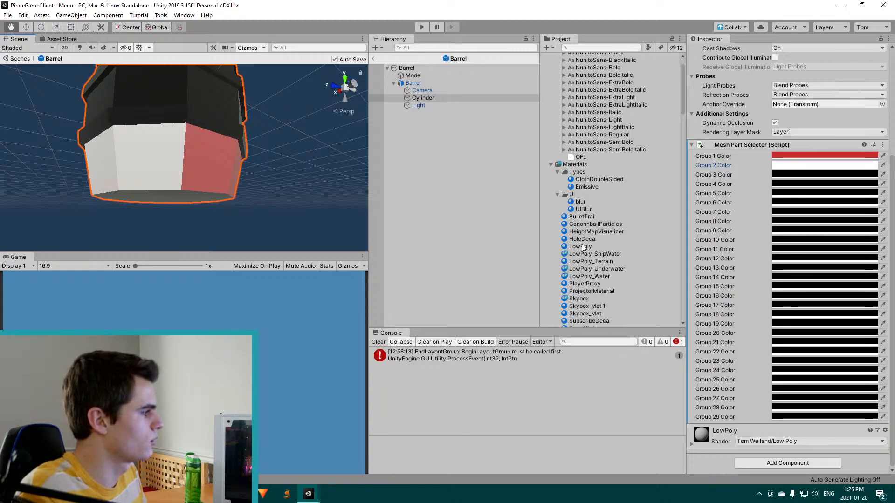
scroll(578, 307, down, 3)
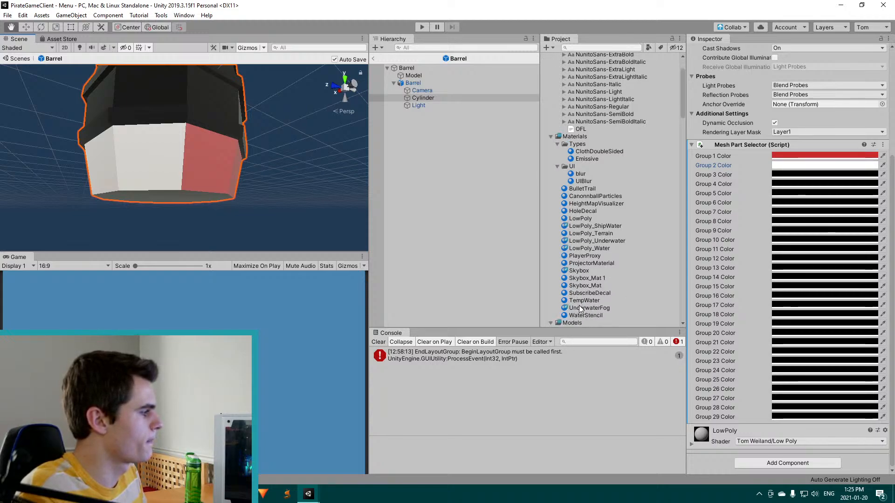
drag(584, 300, 178, 171)
scroll(185, 165, up, 3)
scroll(184, 180, down, 3)
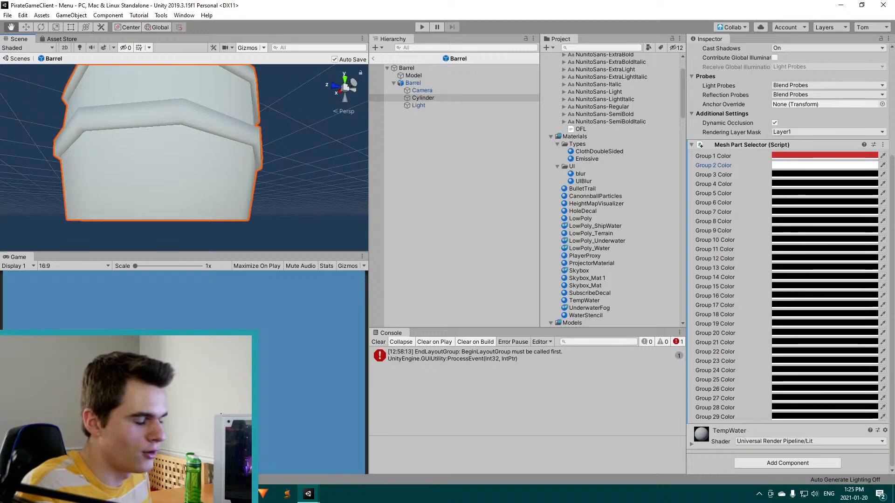
Switch to Blender, enter Edit Mode on the barrel and examine the sharp edges along its hoops
mouse_move(263, 493)
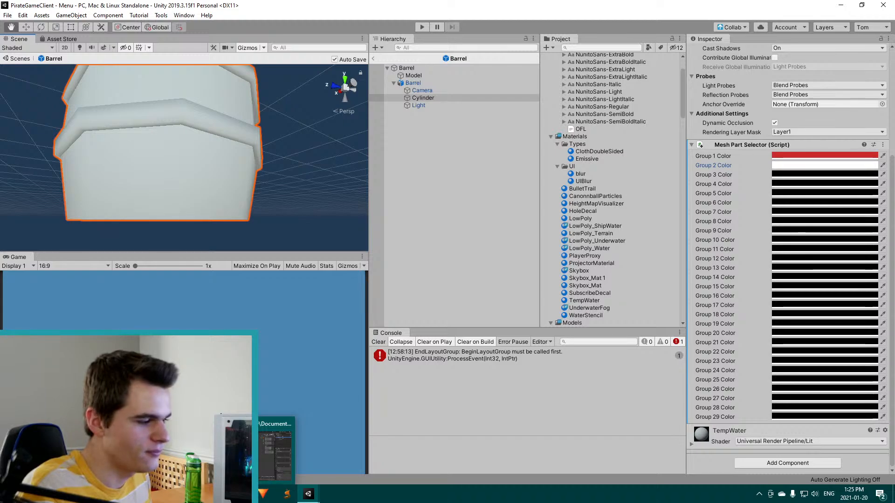
click(276, 450)
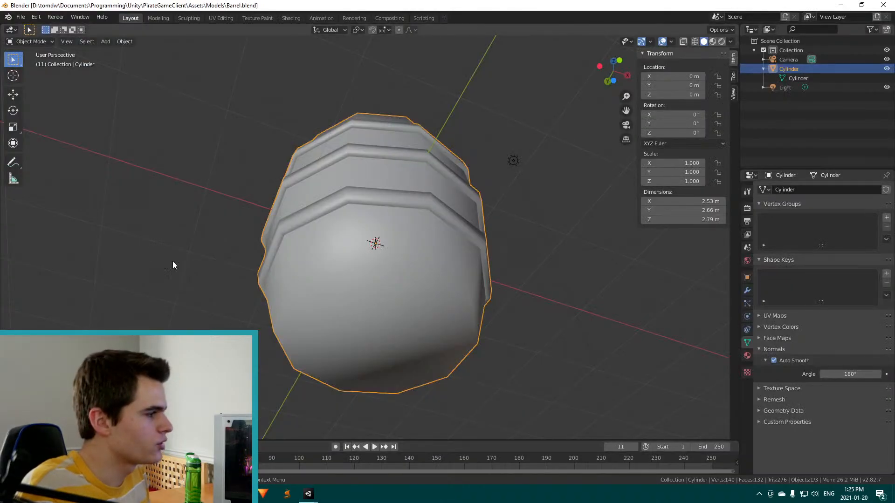
middle_drag(256, 189, 275, 215)
key(Tab)
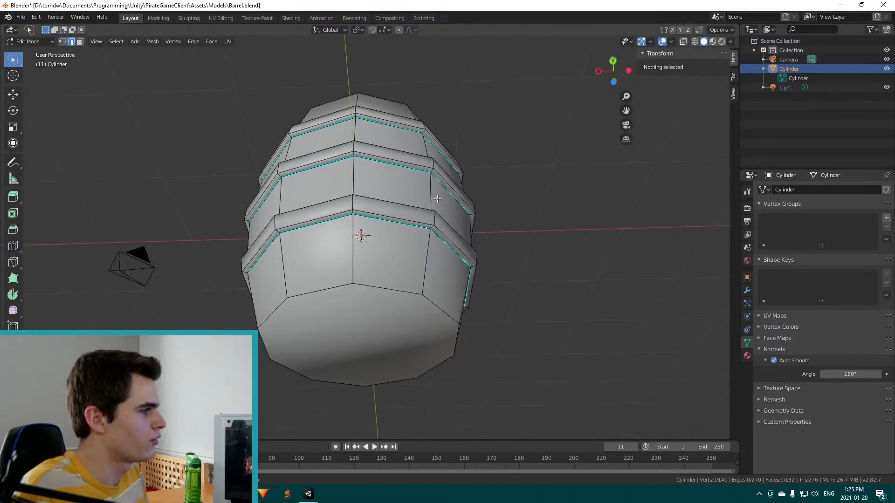
middle_drag(437, 199, 250, 185)
middle_drag(448, 192, 480, 254)
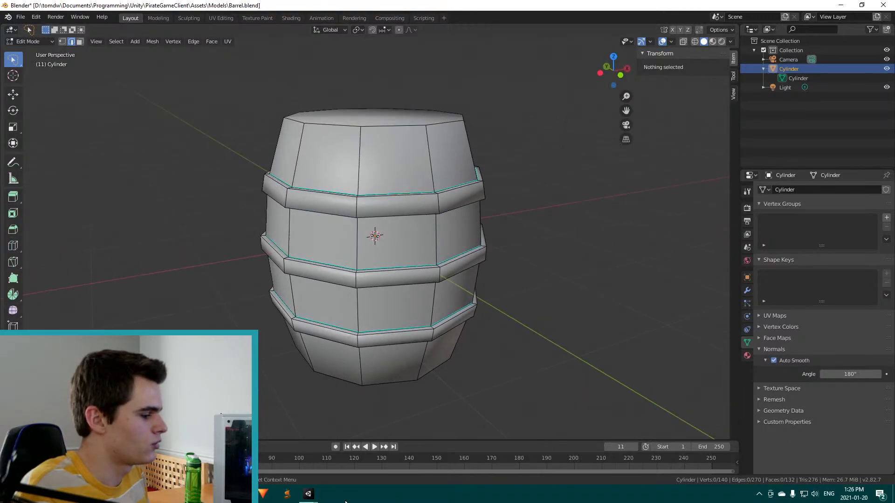
Return to the Unity project and apply the LowPoly material to the barrel in place of TempWater
mouse_move(308, 494)
click(339, 455)
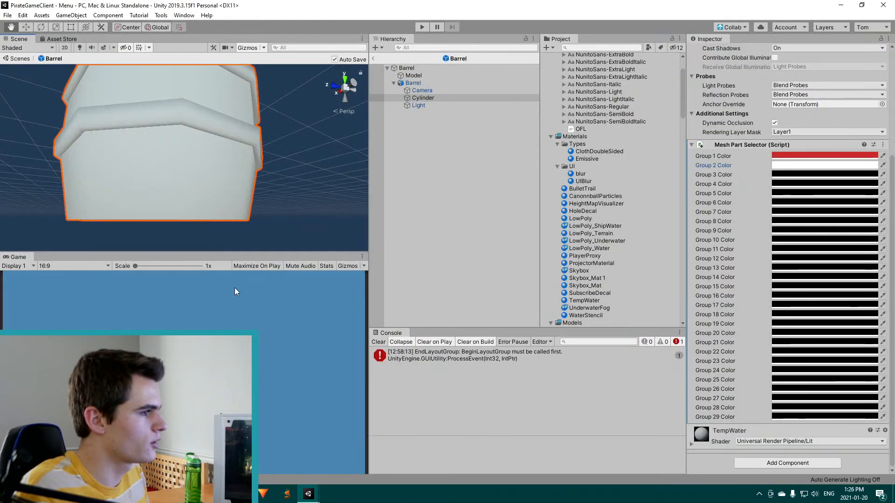
scroll(591, 259, down, 3)
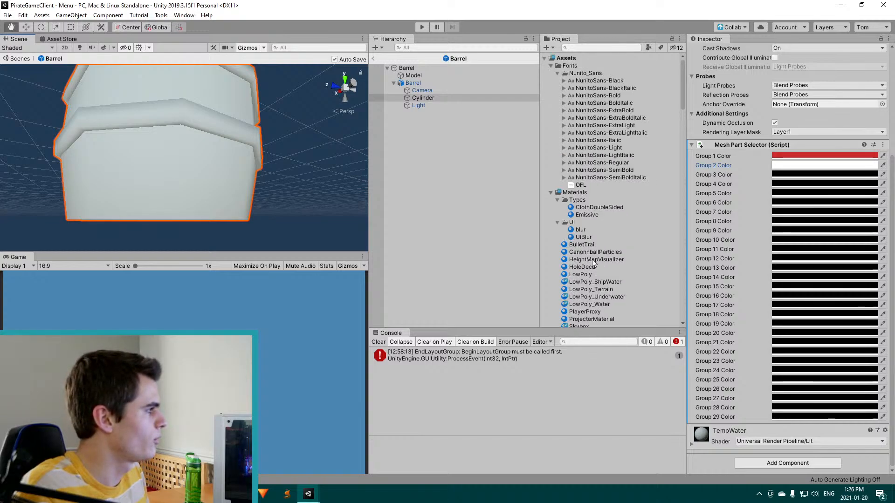
drag(578, 161, 138, 163)
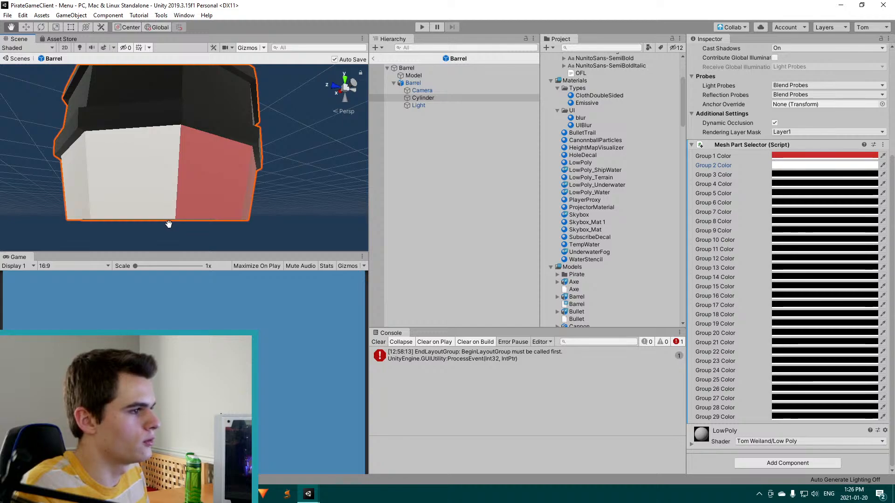
Examine the colored mesh groups around the barrel's lower section and underside, and switch back to Blender
mouse_move(169, 224)
alt+mouse_down()
mouse_move(175, 168)
mouse_move(160, 211)
alt+mouse_up()
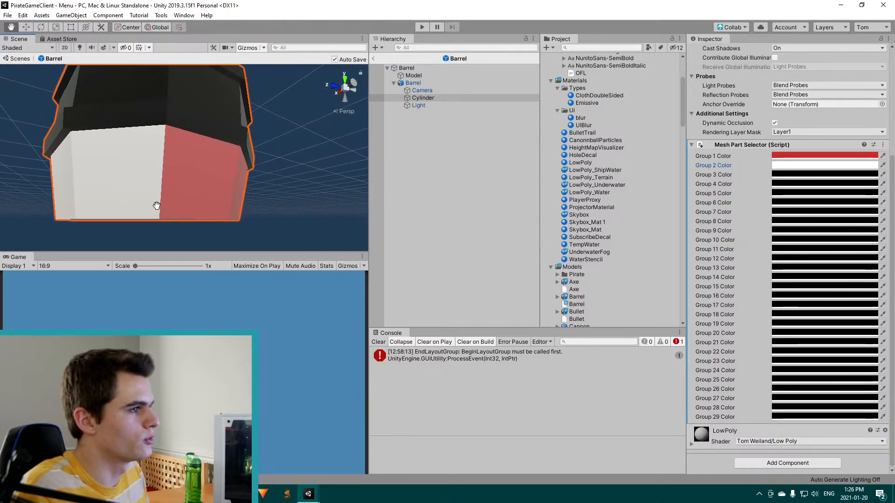
alt+drag(178, 182, 200, 209)
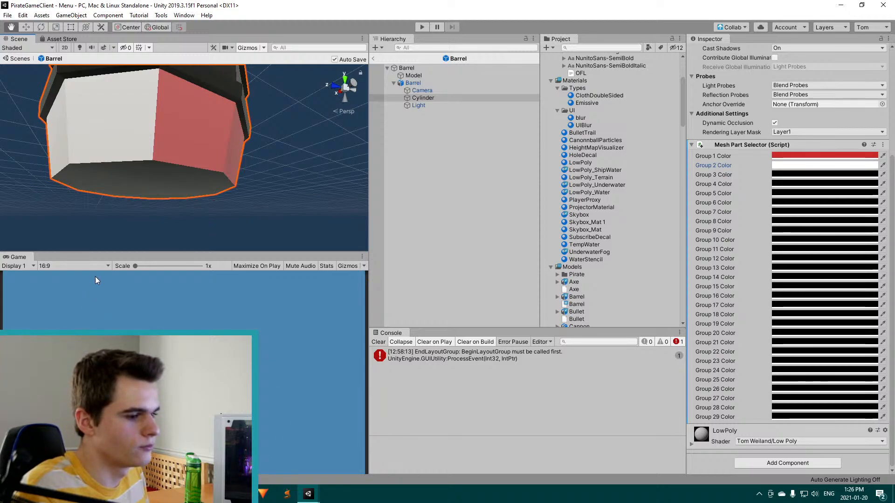
alt+drag(192, 219, 205, 204)
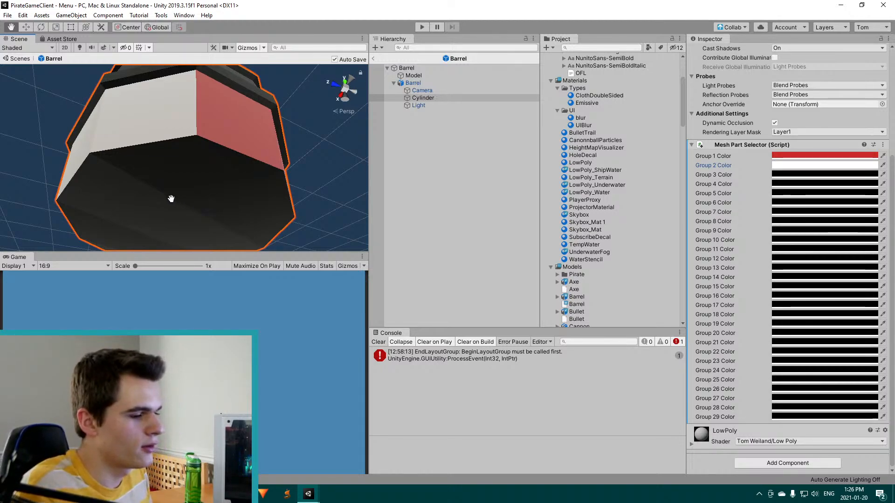
mouse_move(171, 199)
alt+mouse_down()
mouse_move(232, 175)
mouse_move(144, 175)
mouse_move(235, 177)
mouse_move(178, 186)
mouse_move(189, 184)
mouse_move(166, 163)
mouse_move(178, 135)
mouse_move(169, 98)
mouse_move(146, 148)
mouse_move(148, 190)
mouse_move(160, 193)
alt+mouse_up()
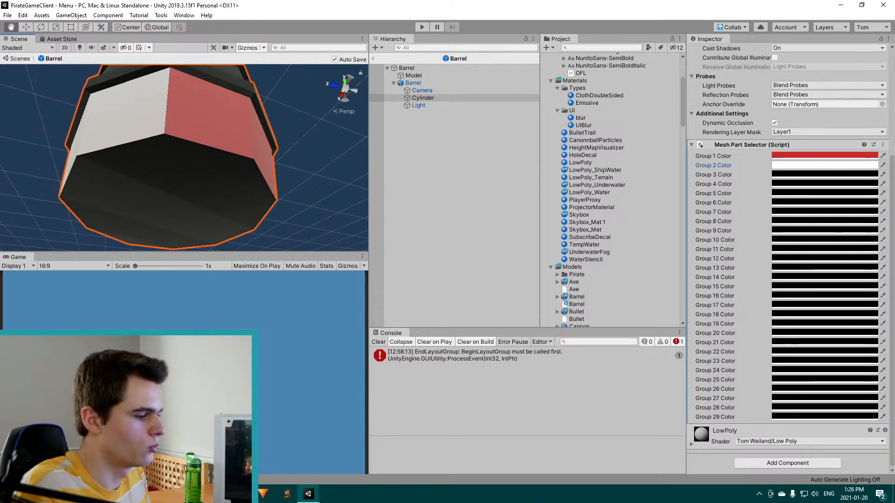
click(263, 494)
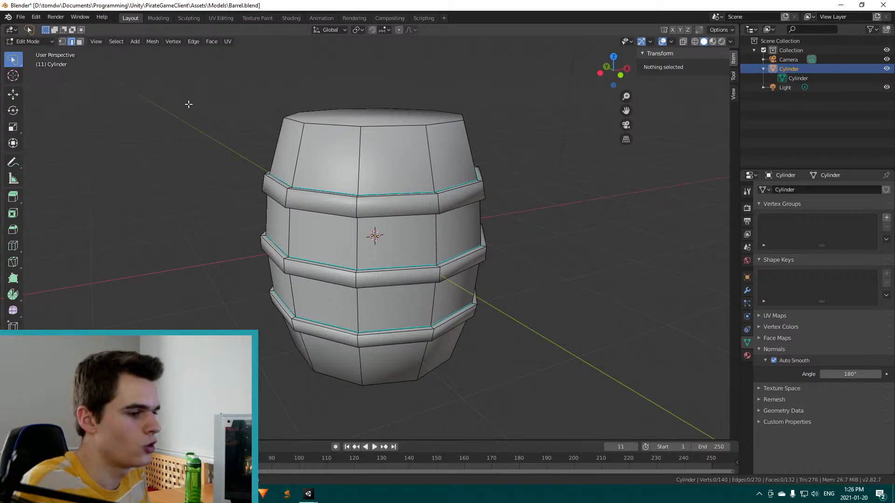
Return the barrel to Object Mode and apply Shade Smooth to it
key(Tab)
click(120, 42)
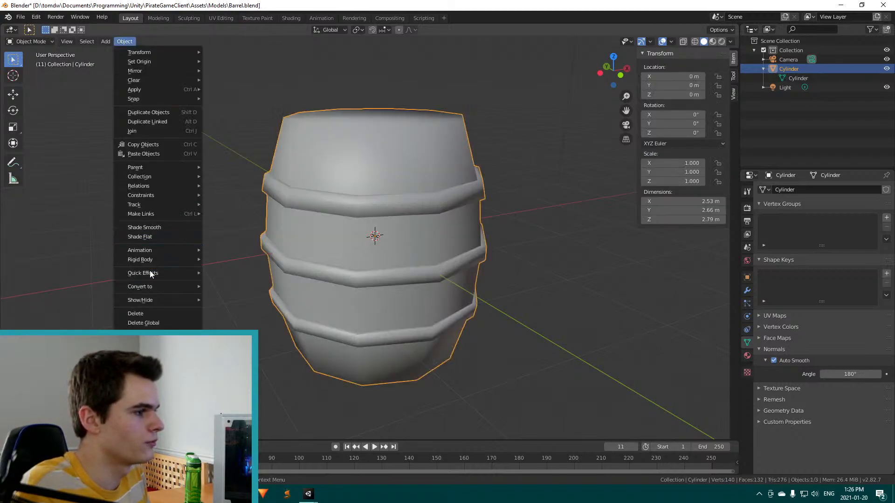
click(159, 228)
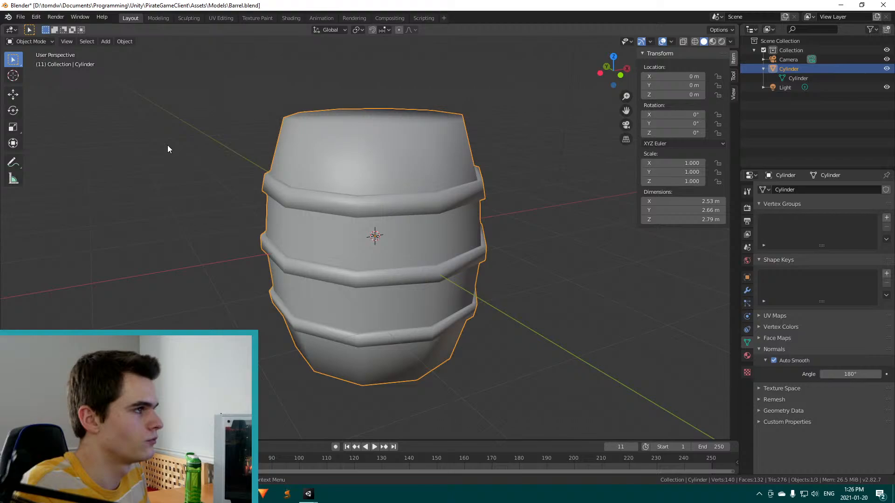
click(122, 41)
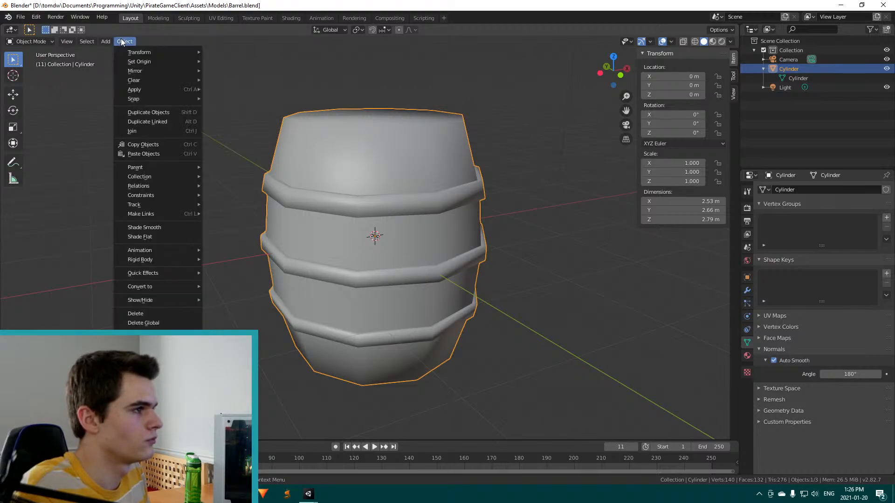
Select the barrel's entire mesh in Edit Mode and bring up the merge options for its vertices
key(Tab)
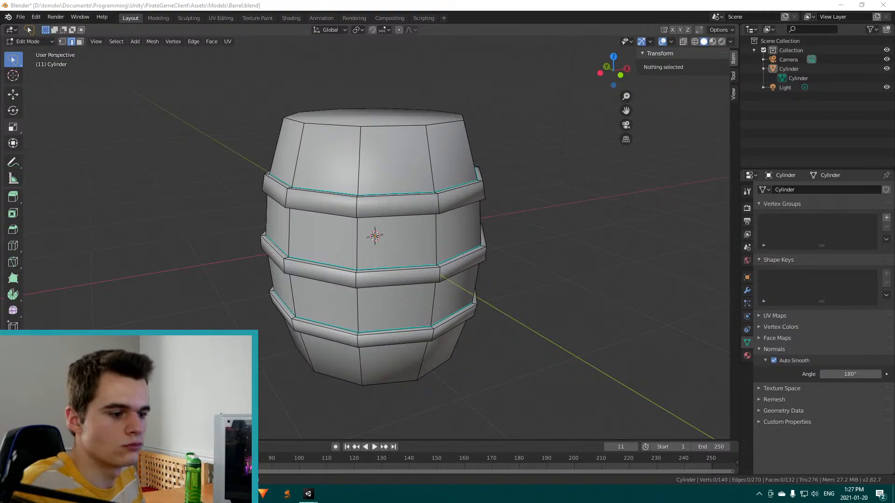
middle_drag(165, 260, 215, 251)
key(a)
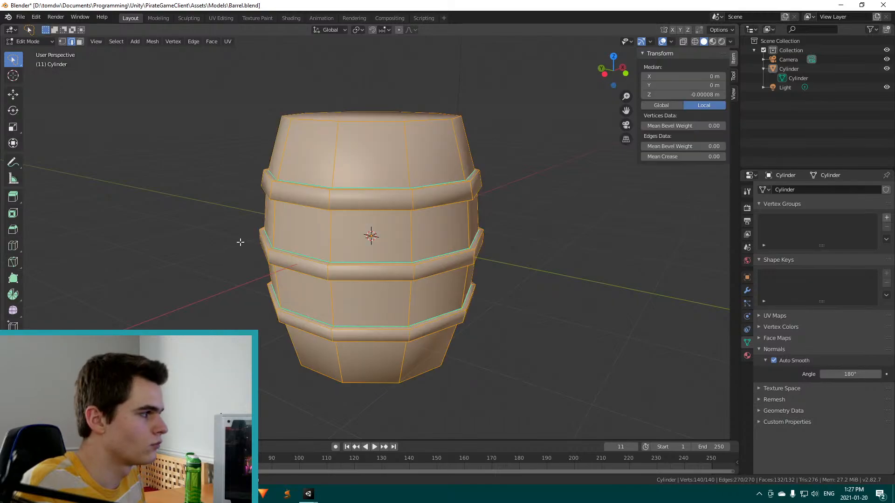
key(m)
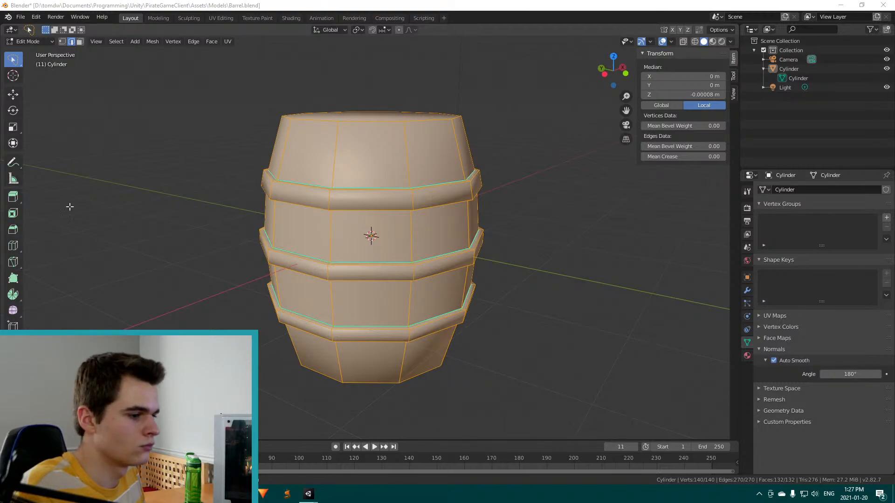
Recalculate the normals of the entire barrel mesh to the outside and save Barrel.blend
click(152, 41)
key(alt+a)
click(152, 41)
click(152, 41)
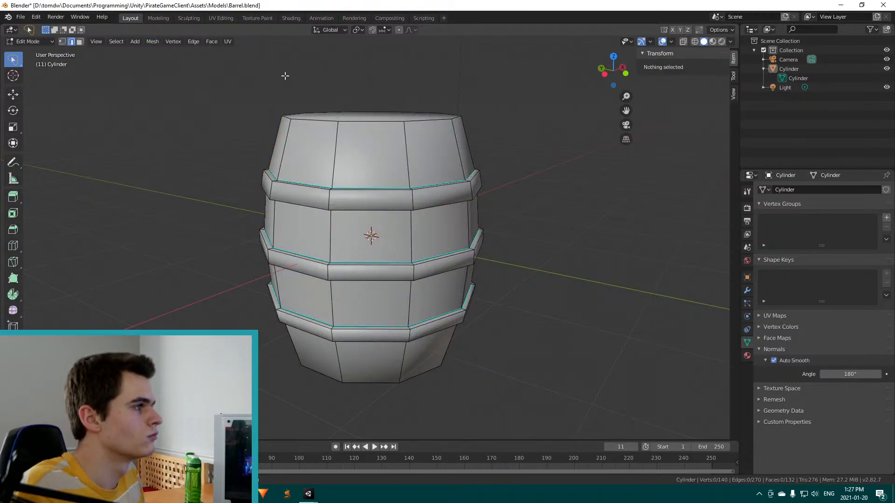
key(a)
click(147, 43)
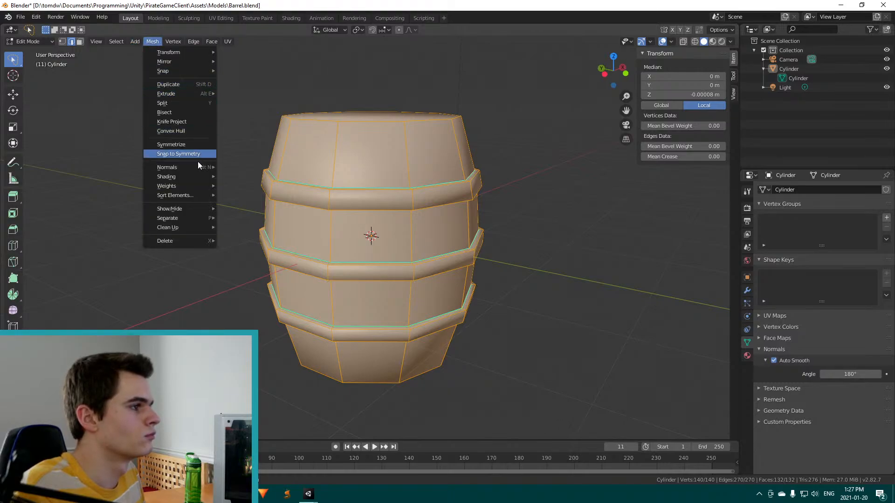
mouse_move(195, 164)
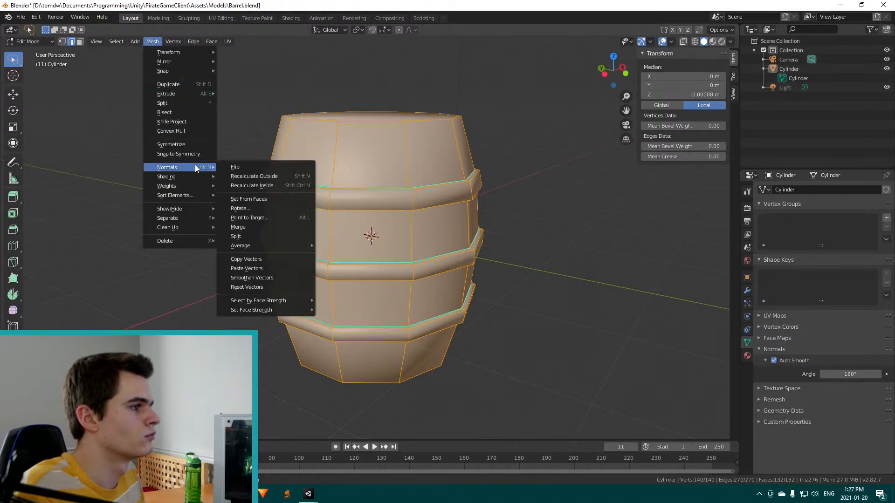
click(268, 177)
key(ctrl+s)
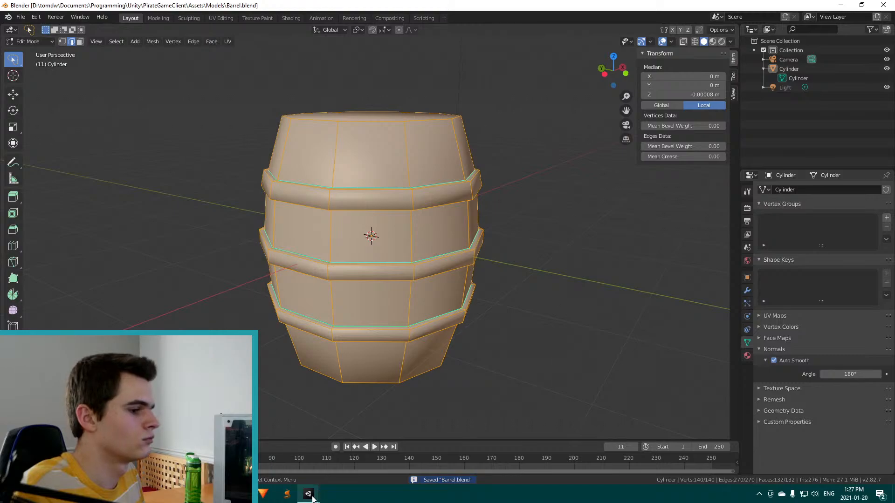
Switch to Unity and examine the shading of the Barrel prefab around its hoops and body
mouse_move(313, 497)
click(349, 447)
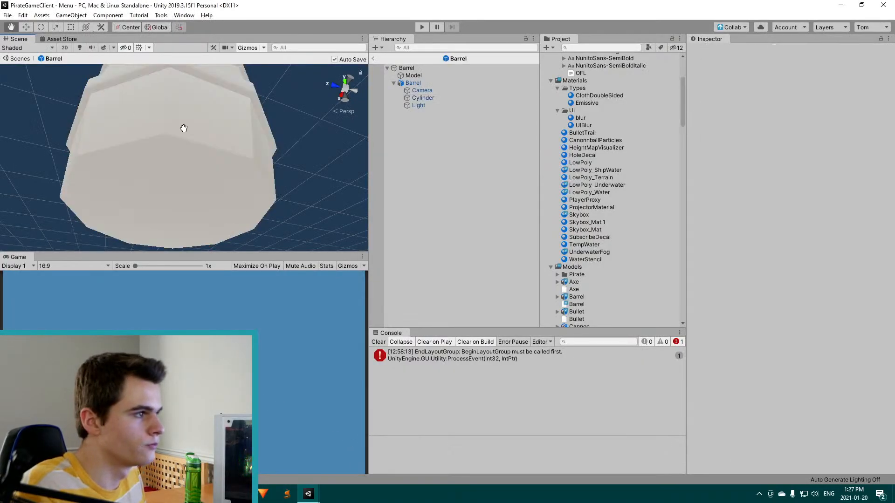
alt+drag(272, 172, 153, 182)
key(alt+Tab)
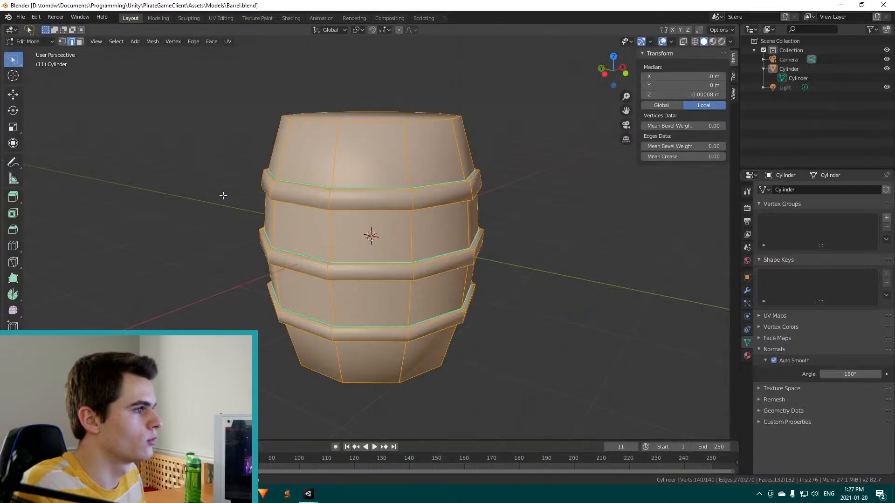
key(alt+Tab)
scroll(216, 163, up, 8)
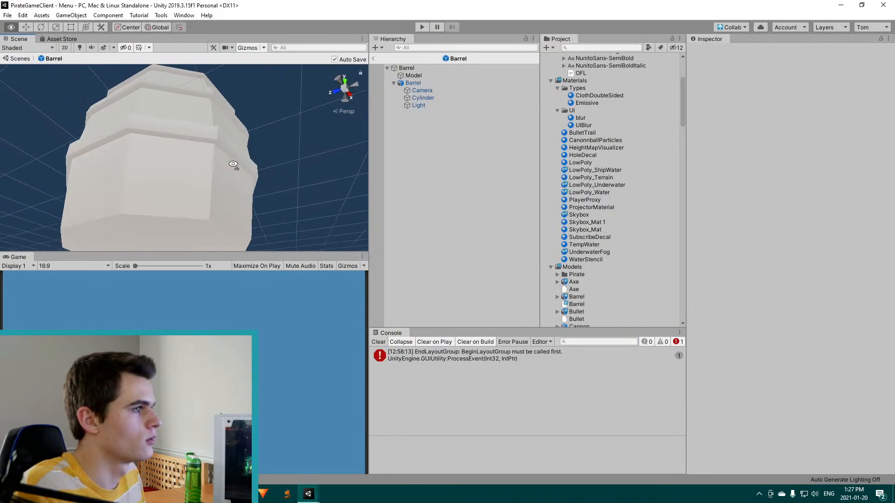
alt+drag(220, 178, 186, 188)
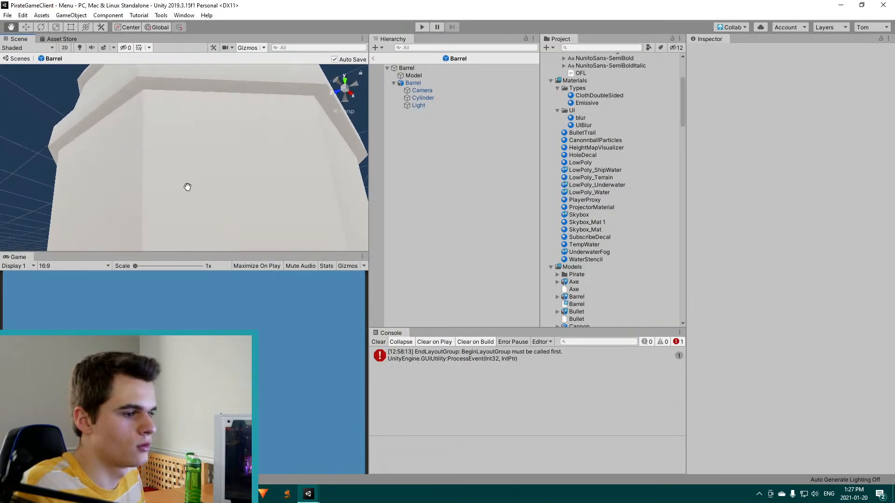
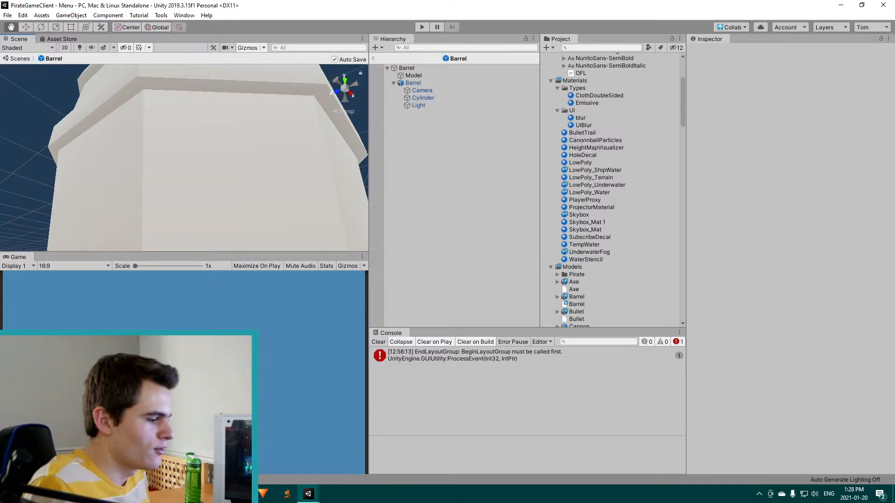
Switch to the Xiphos.blend window in Blender and examine the sword model's smooth shading
key(alt+Tab)
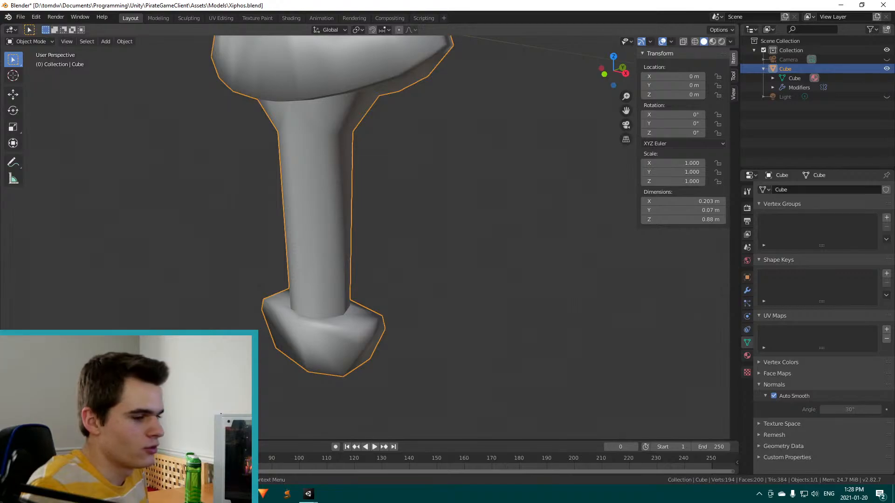
scroll(380, 265, down, 6)
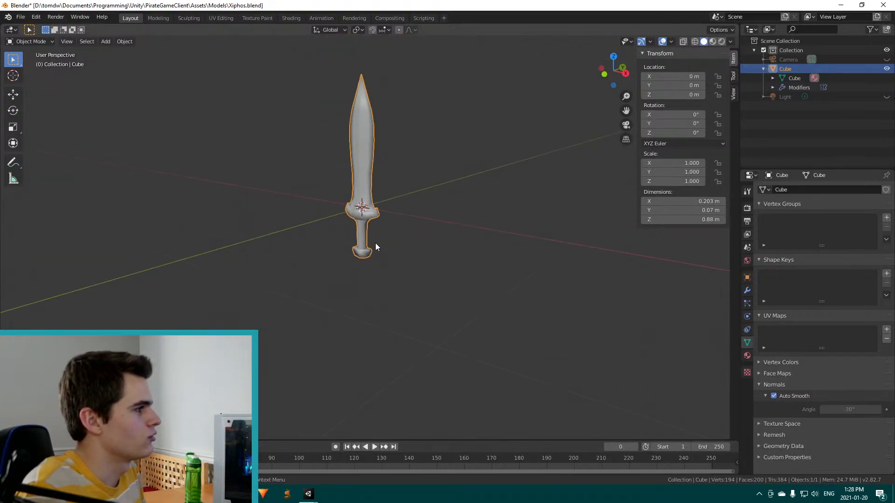
middle_drag(395, 215, 407, 194)
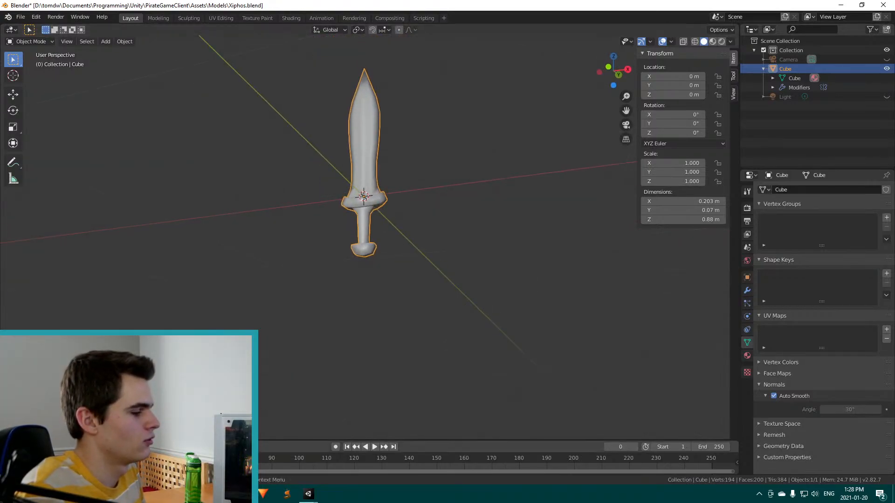
Return to the Barrel.blend window and examine the barrel's shading from below, with its mesh selected and deselected
click(276, 450)
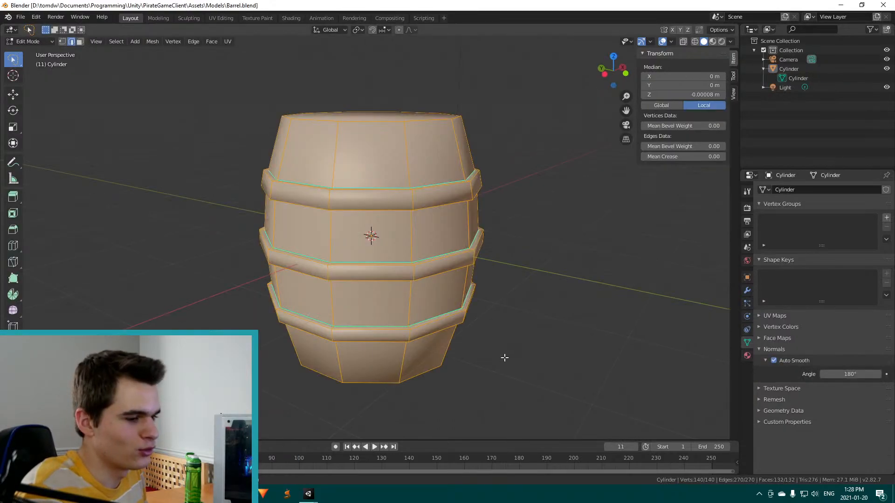
middle_drag(530, 335, 486, 311)
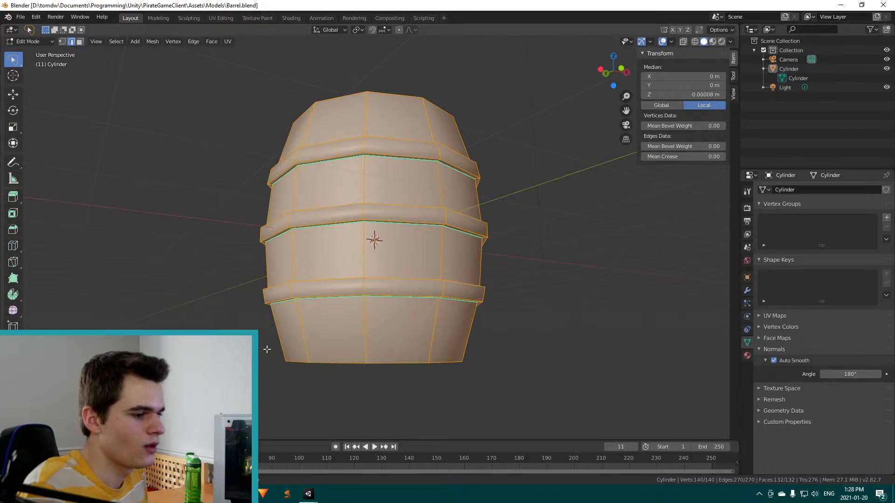
middle_drag(266, 341, 295, 307)
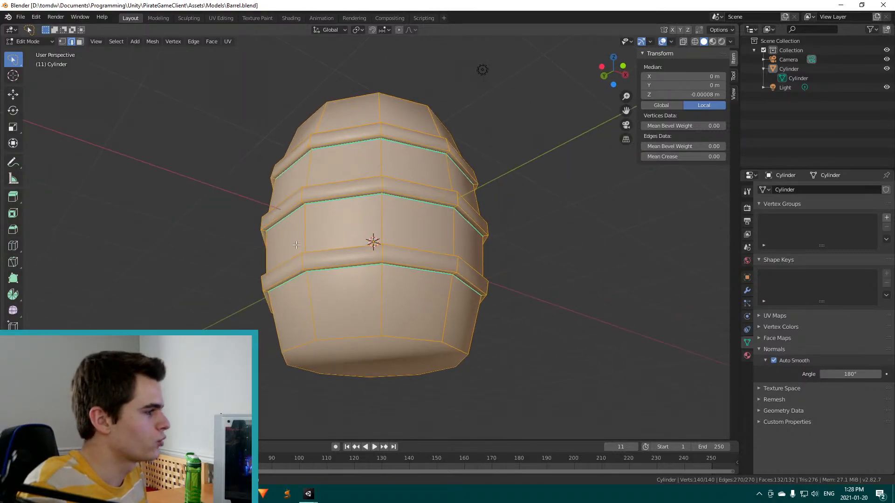
click(421, 202)
key(a)
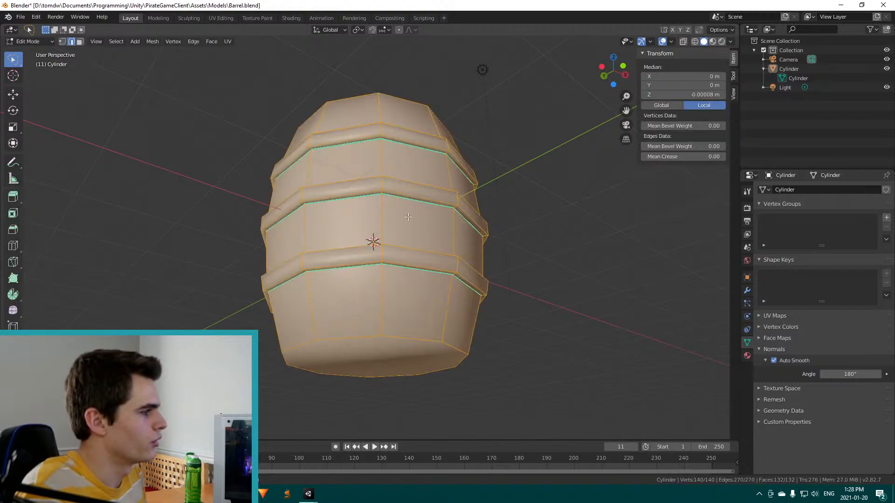
key(alt+a)
key(a)
key(alt+a)
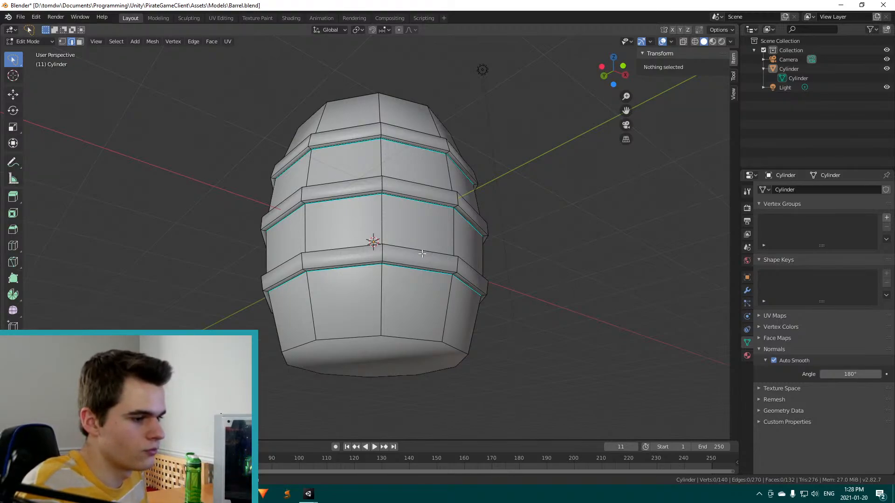
Switch back to Xiphos.blend and examine in Edit Mode which edges around the sword's guard and pommel are marked sharp
mouse_move(263, 494)
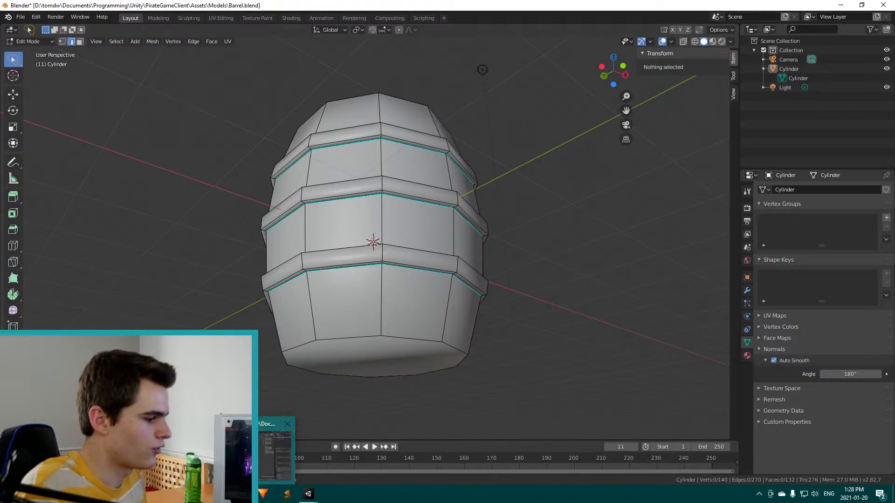
click(277, 447)
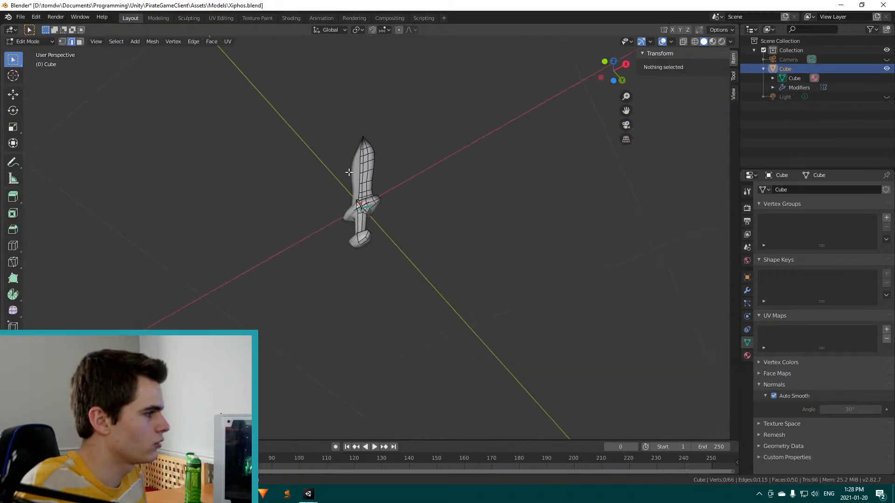
scroll(368, 211, up, 5)
middle_drag(359, 159, 351, 150)
scroll(351, 150, down, 3)
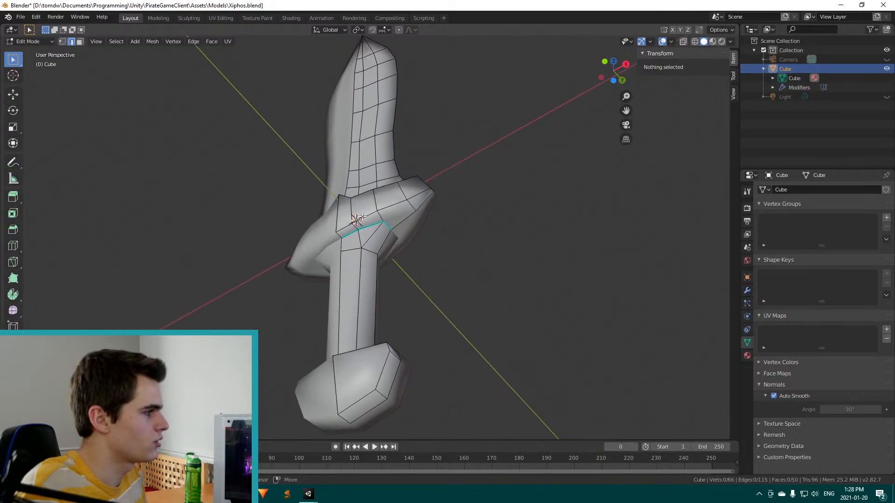
middle_drag(364, 224, 343, 229)
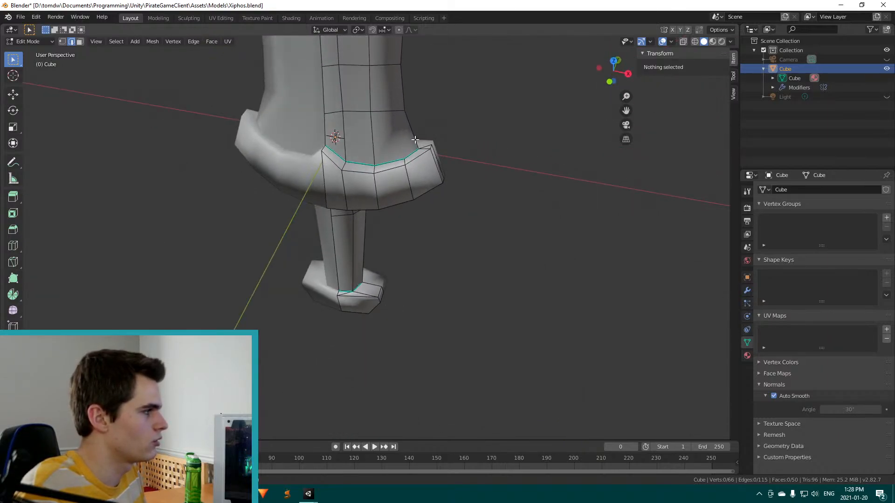
scroll(378, 321, down, 3)
middle_drag(378, 321, 374, 190)
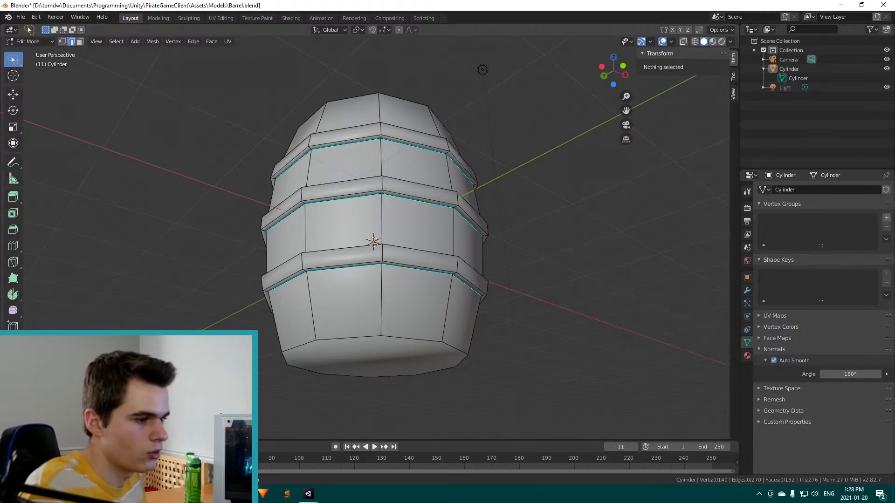
Go back to Barrel.blend and examine the sharp-marked edges and shading around the hoops from several sides
middle_drag(169, 284, 434, 350)
shift+middle_drag(475, 322, 339, 289)
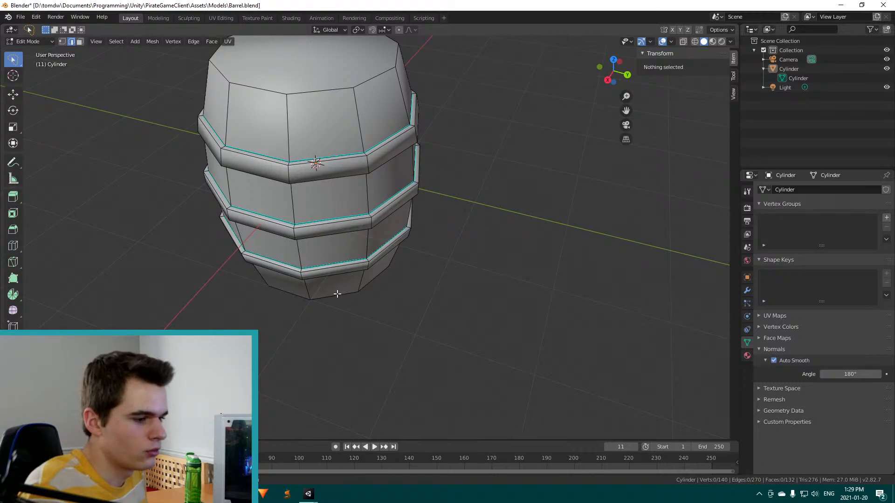
middle_drag(335, 293, 325, 190)
scroll(333, 196, down, 3)
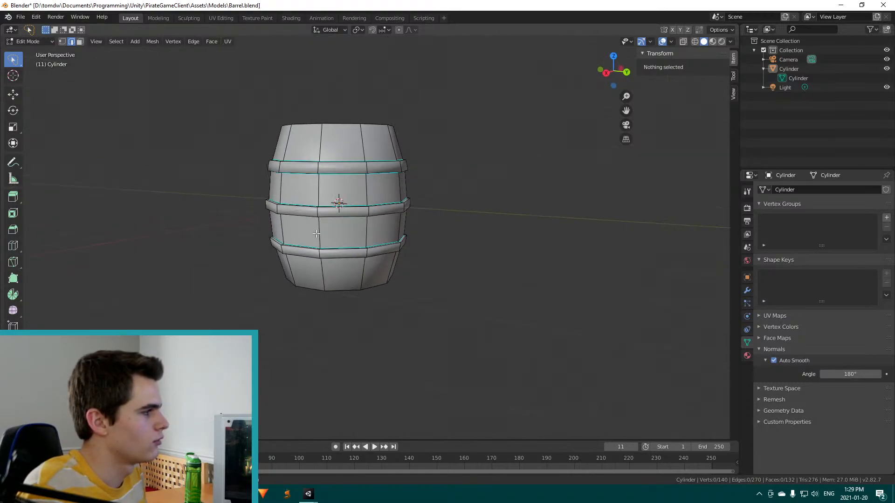
middle_drag(382, 253, 365, 246)
scroll(365, 246, down, 3)
scroll(379, 192, up, 5)
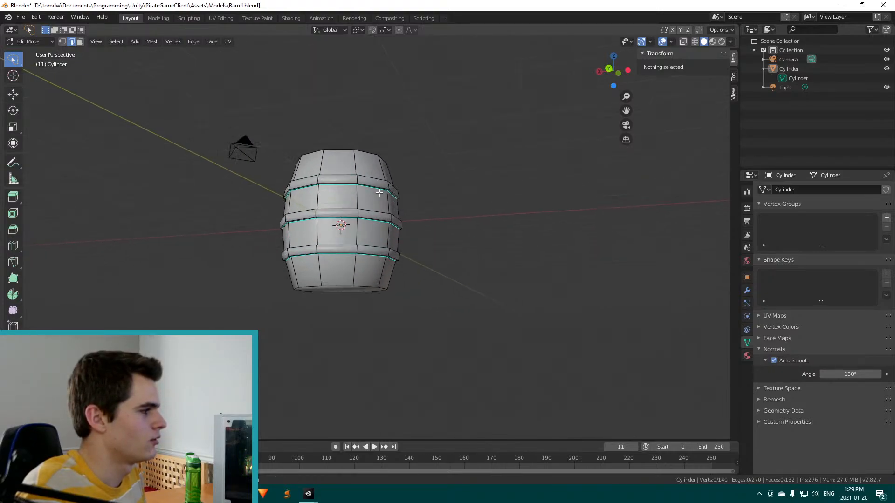
middle_drag(357, 197, 354, 176)
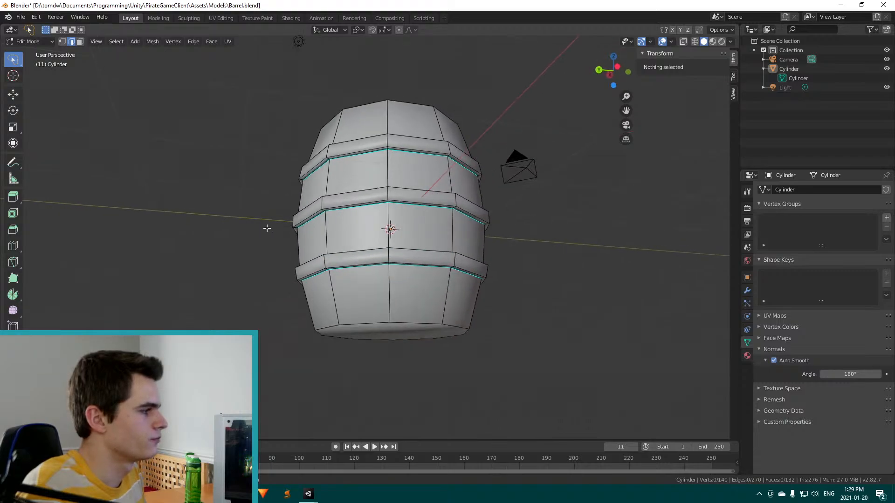
Clear the sharp marks from the whole barrel mesh by applying Smooth Edges shading, leaving nothing selected
click(153, 41)
mouse_move(172, 175)
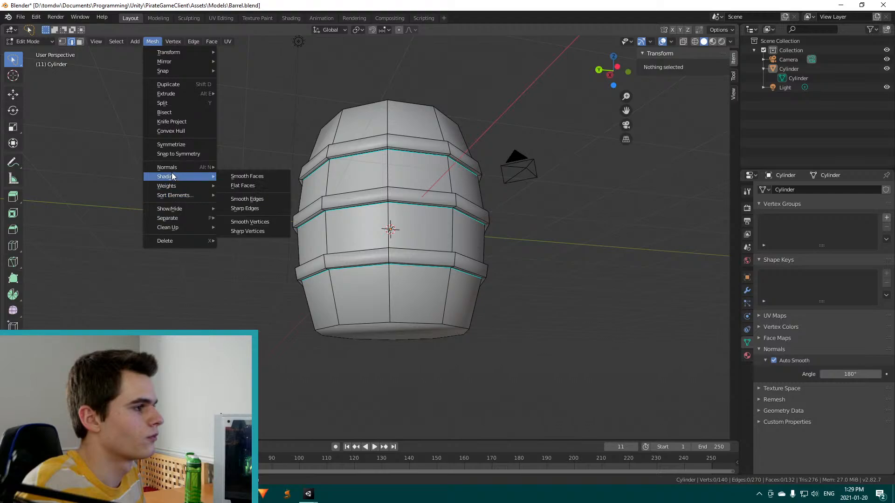
click(238, 201)
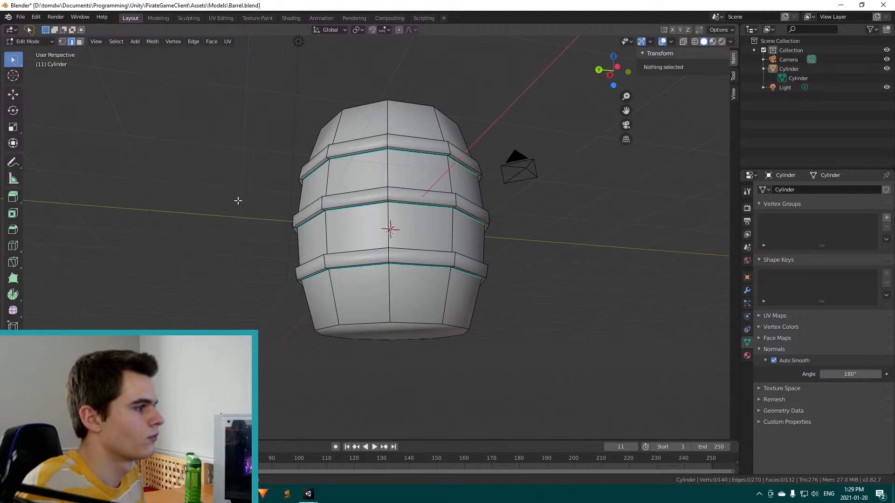
key(a)
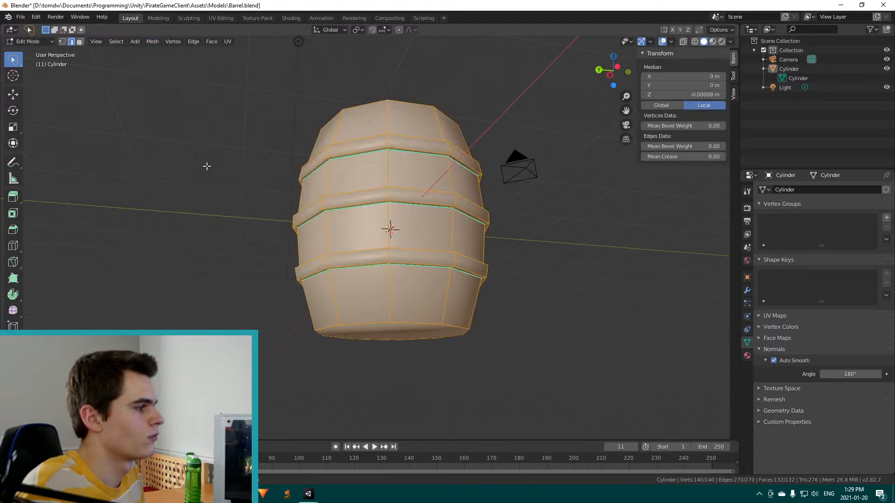
click(152, 41)
mouse_move(169, 180)
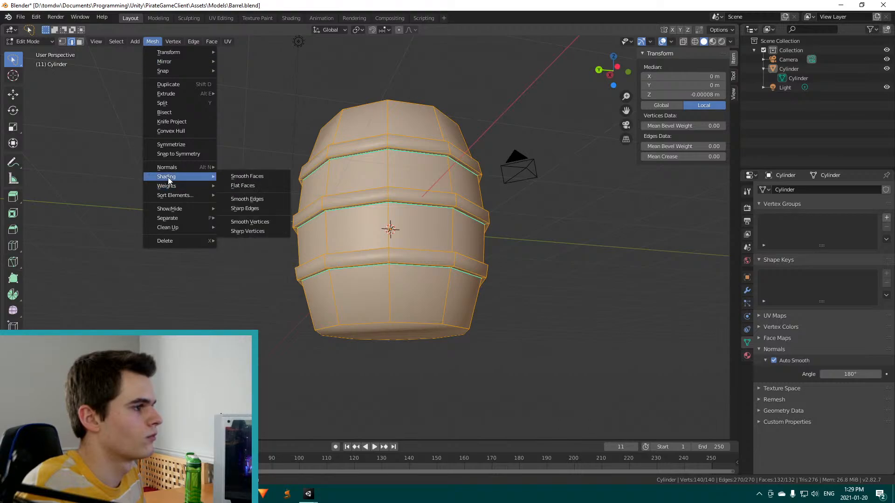
click(234, 198)
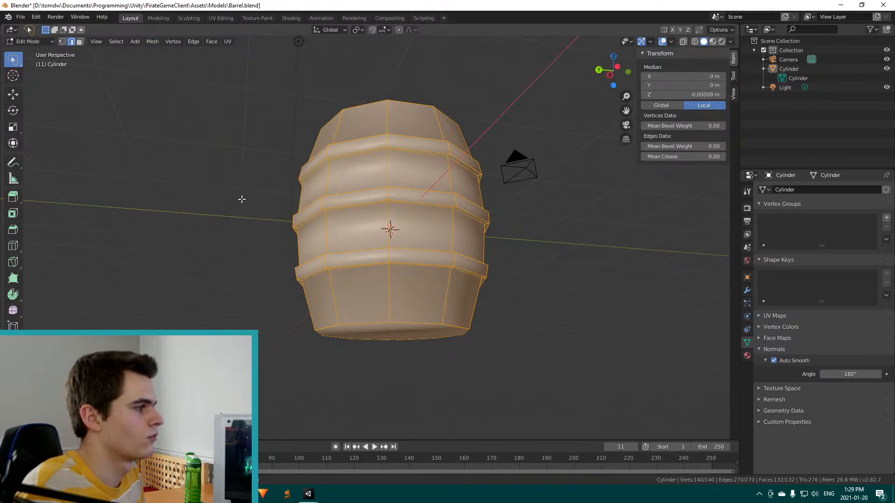
key(alt+a)
key(Tab)
key(Tab)
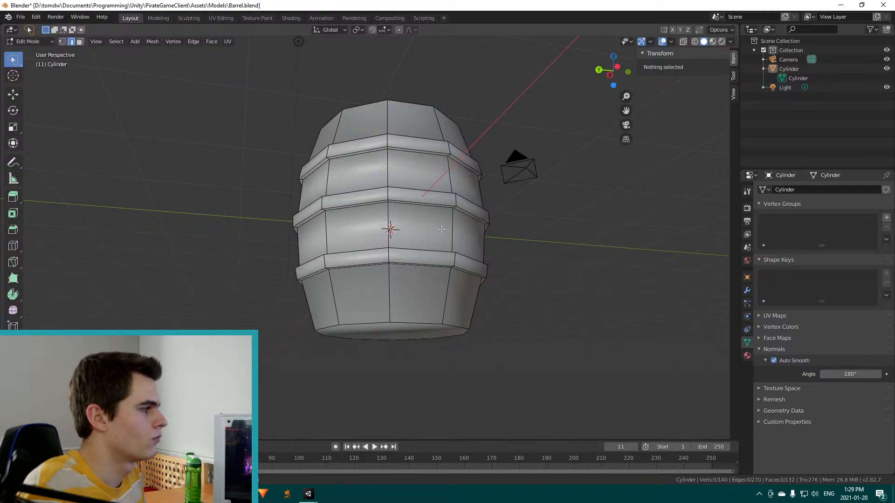
Mark sharp the edge loops above and below each of the three hoops where they meet the barrel body, and save Barrel.blend
middle_drag(392, 237, 346, 239)
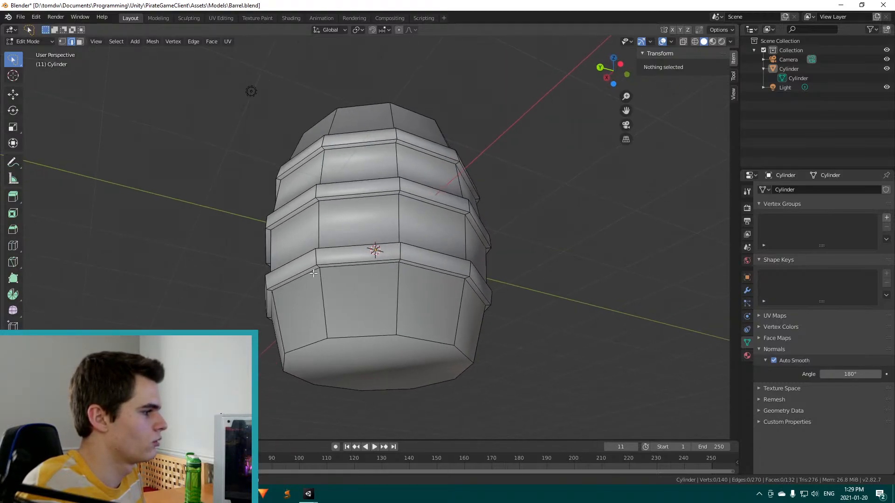
alt+click(337, 265)
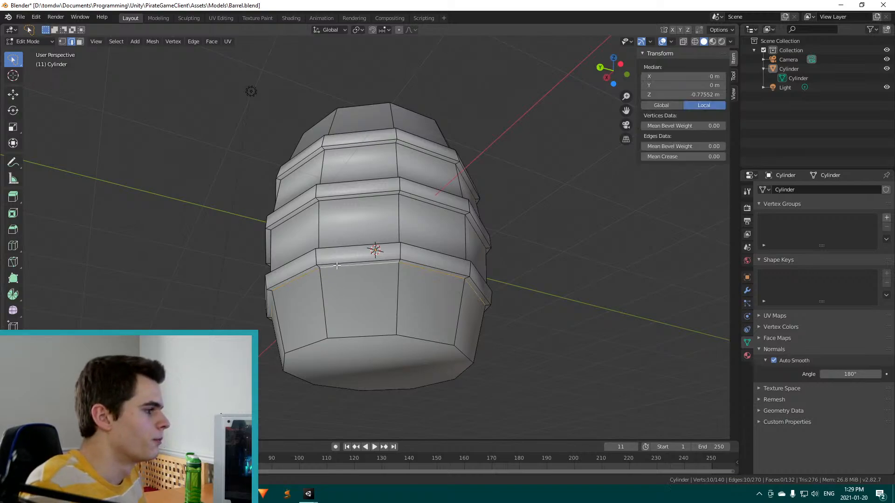
alt+shift+click(331, 199)
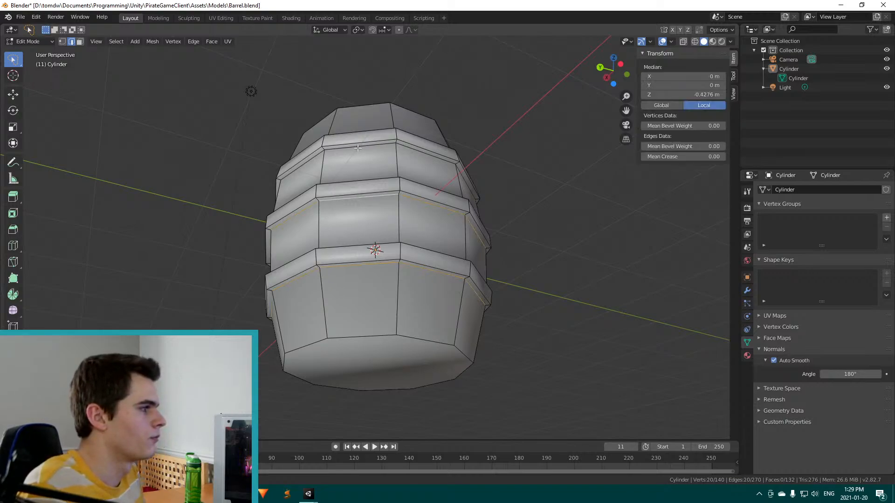
alt+shift+click(357, 148)
middle_drag(357, 147, 394, 266)
alt+shift+click(350, 262)
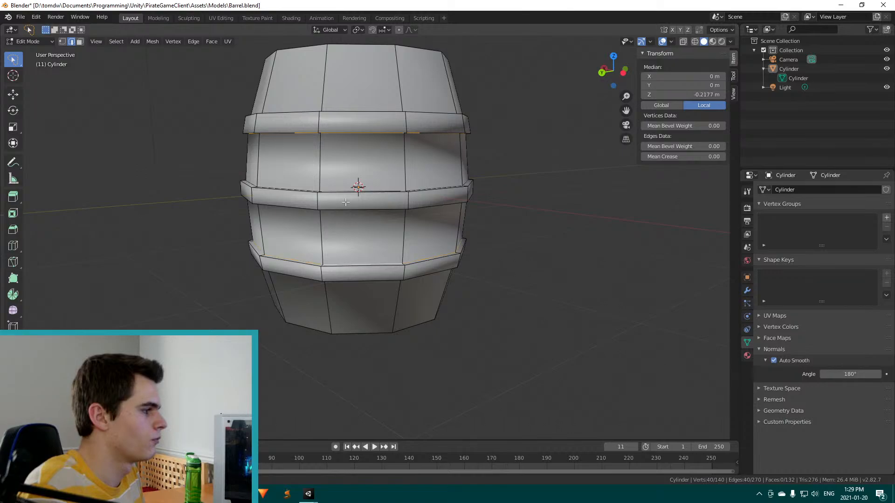
alt+shift+click(342, 186)
middle_drag(354, 175, 356, 200)
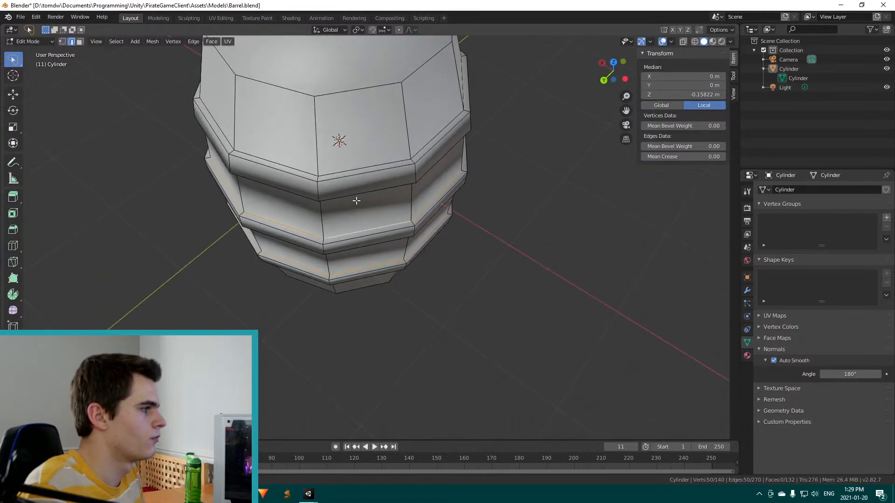
alt+shift+click(360, 171)
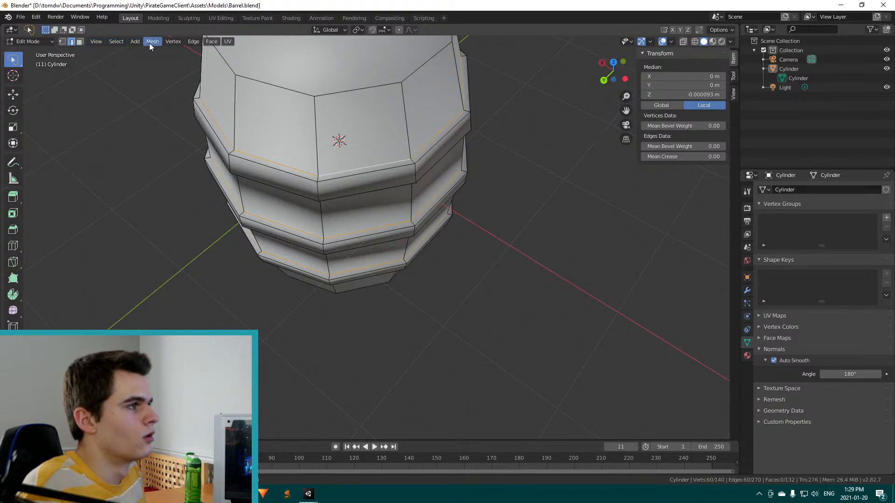
click(191, 43)
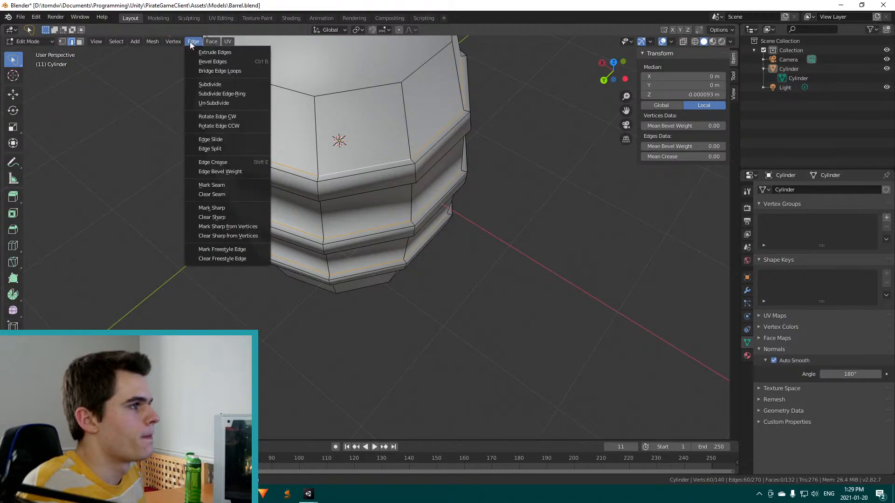
click(235, 207)
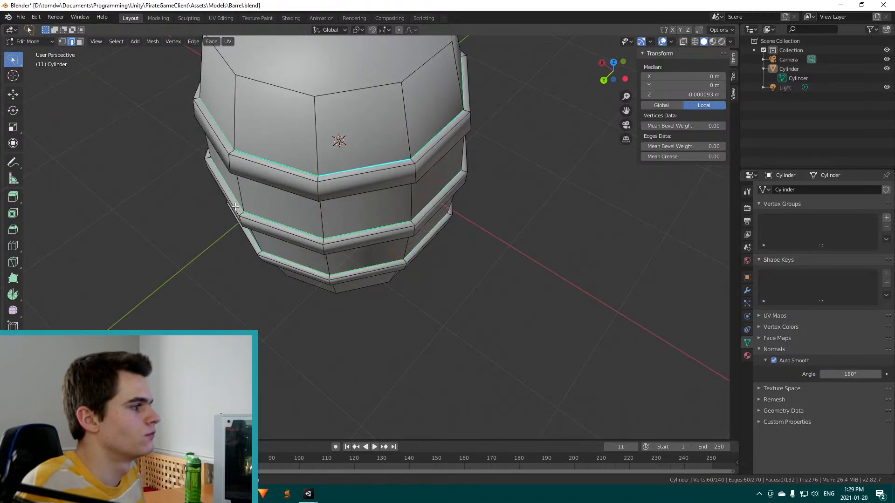
key(ctrl+s)
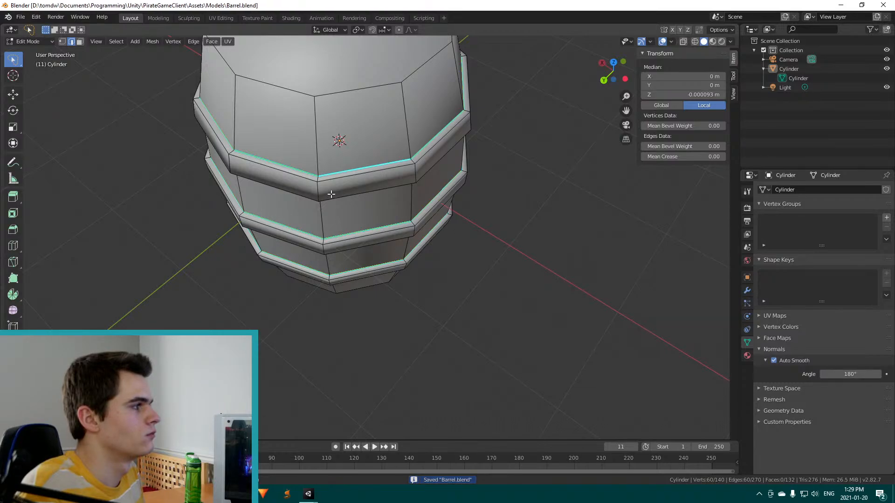
key(Tab)
middle_drag(338, 226, 285, 169)
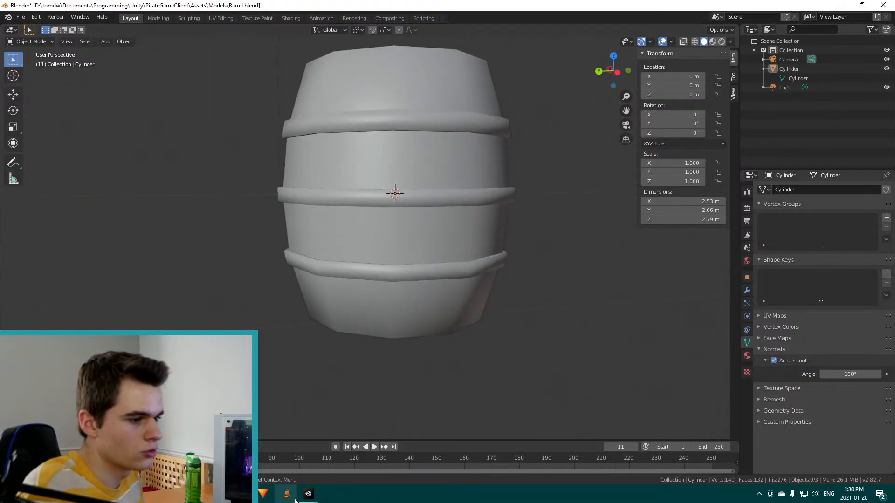
Switch to the PirateGameClient Unity project, run Find Mesh Parts on the barrel's Cylinder, and examine its colour groups from several sides
mouse_move(308, 494)
click(355, 449)
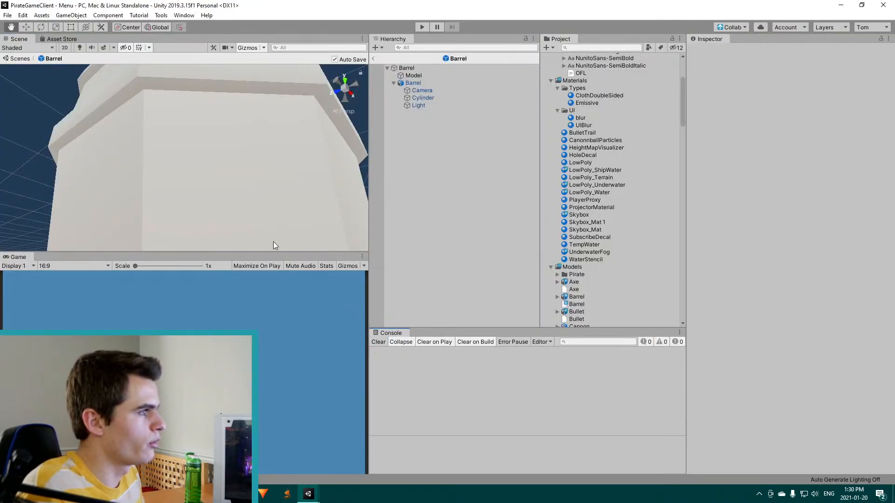
click(415, 98)
key(f)
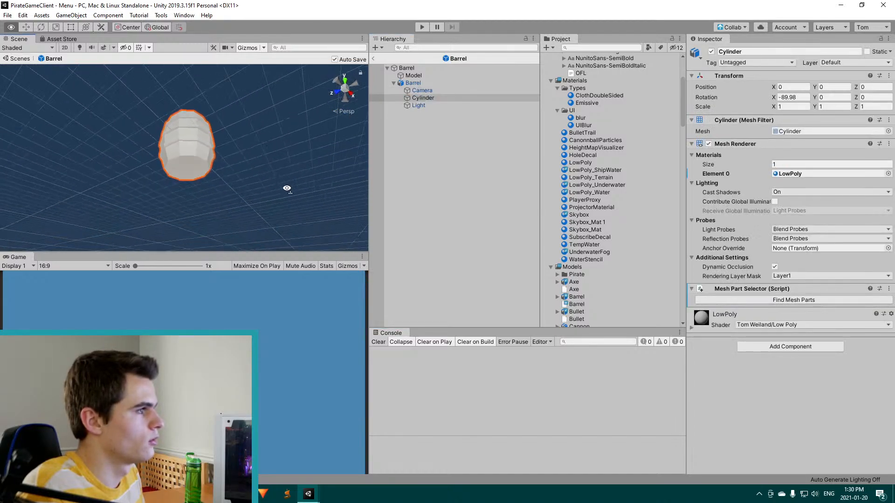
alt+drag(287, 188, 256, 196)
click(717, 299)
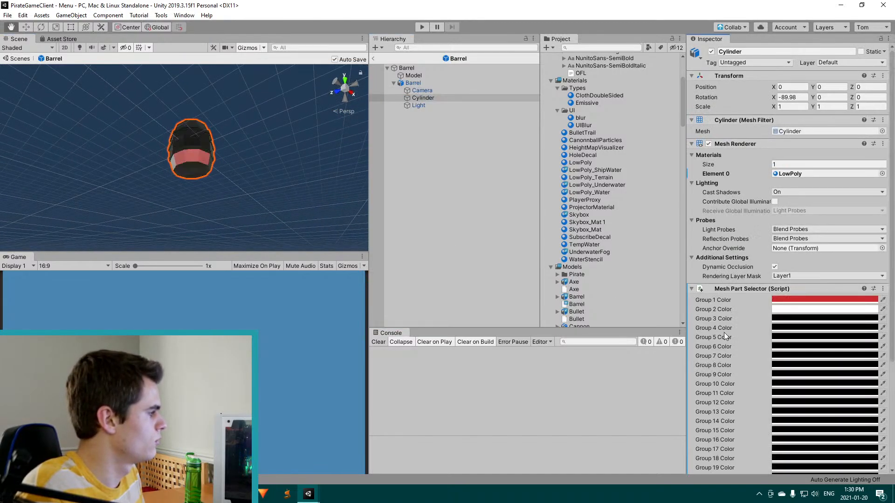
scroll(723, 334, down, 5)
scroll(182, 189, up, 8)
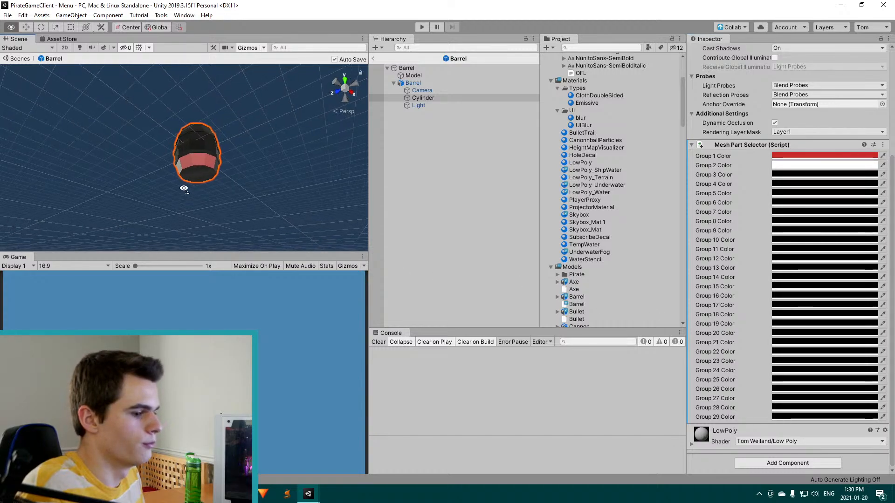
alt+drag(187, 190, 210, 177)
right_drag(226, 173, 176, 136)
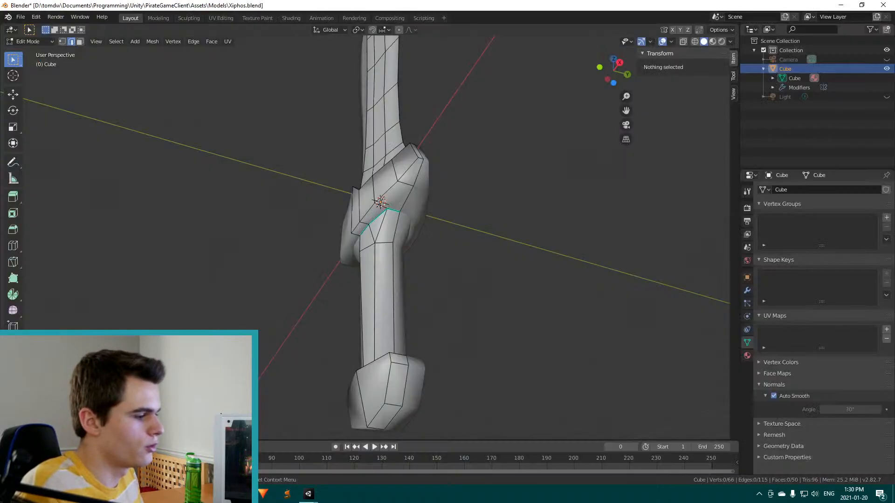
Return to Barrel.blend in Edit Mode, undo the sharp marking, mark the selected hoop edge loops sharp again, and save the file
click(263, 494)
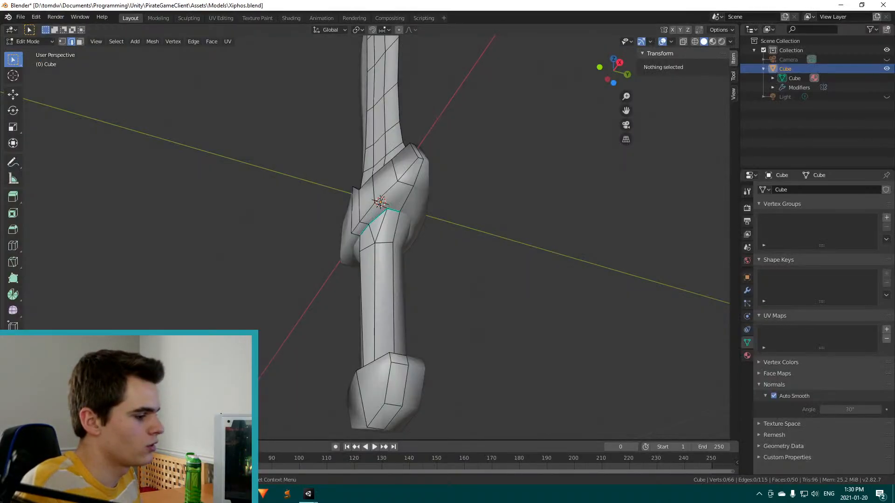
click(275, 452)
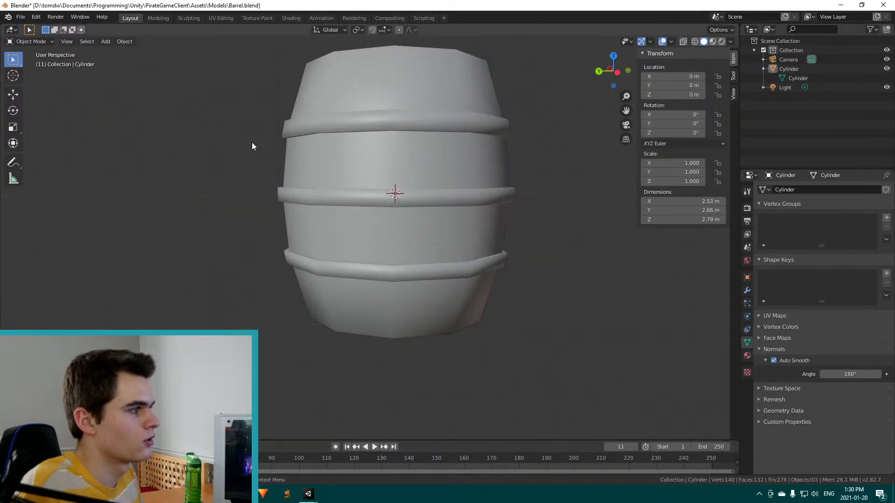
key(Tab)
middle_drag(349, 244, 349, 216)
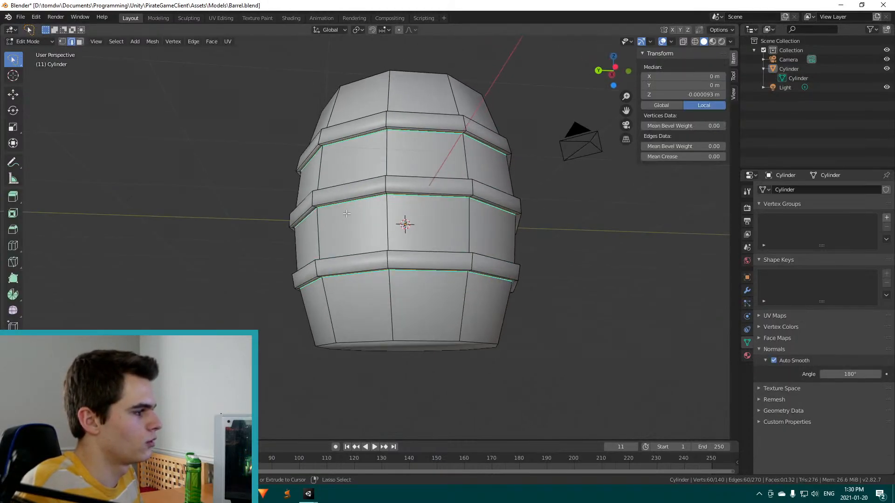
key(ctrl+z)
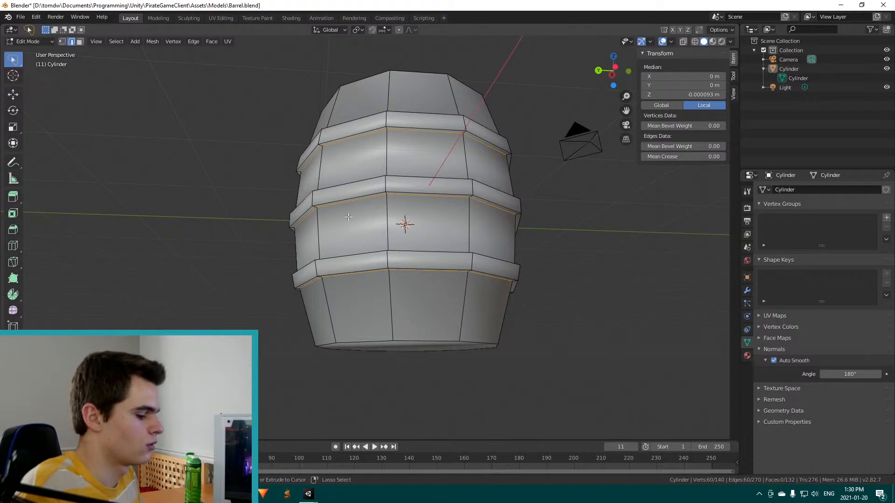
key(ctrl+e)
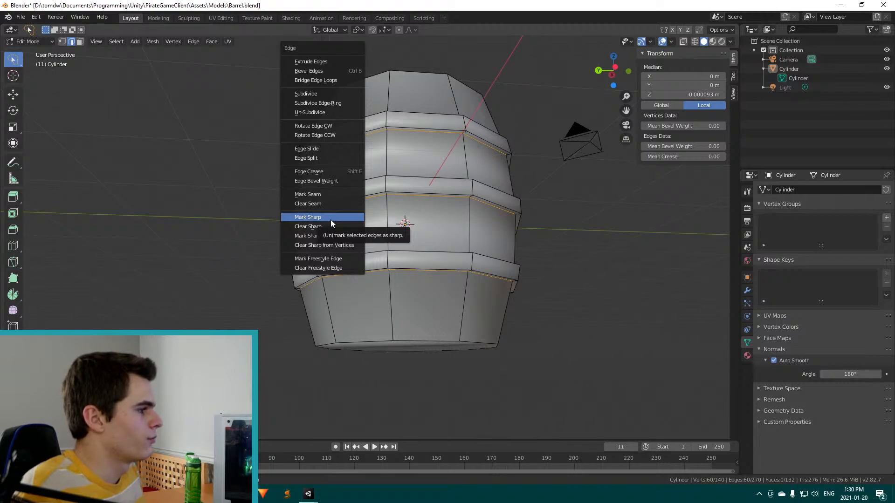
click(331, 218)
key(ctrl+s)
In Unity, remove the Cylinder's Mesh Part Selector component, add it again, run Find Mesh Parts, and examine the resulting groups
key(alt+Tab)
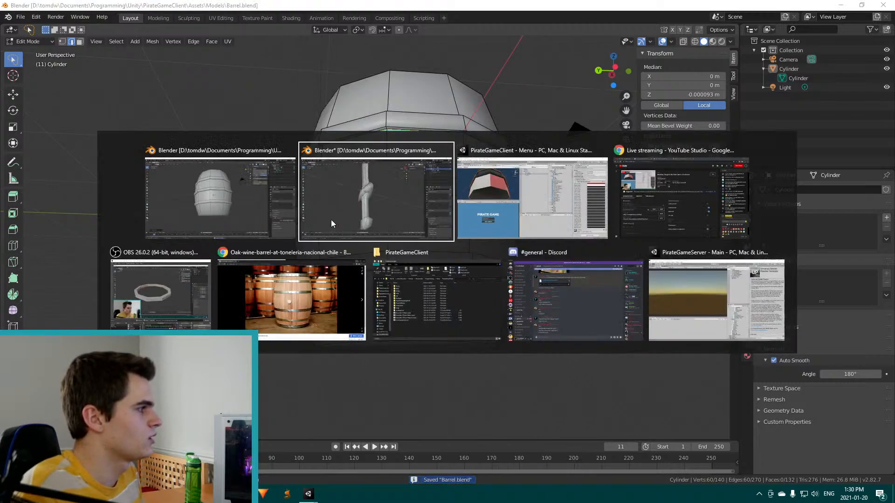
key(alt+Tab)
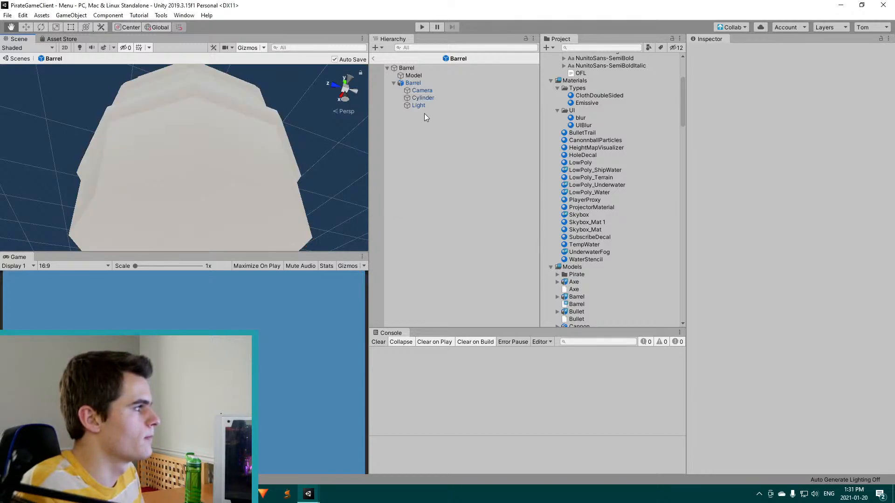
click(422, 98)
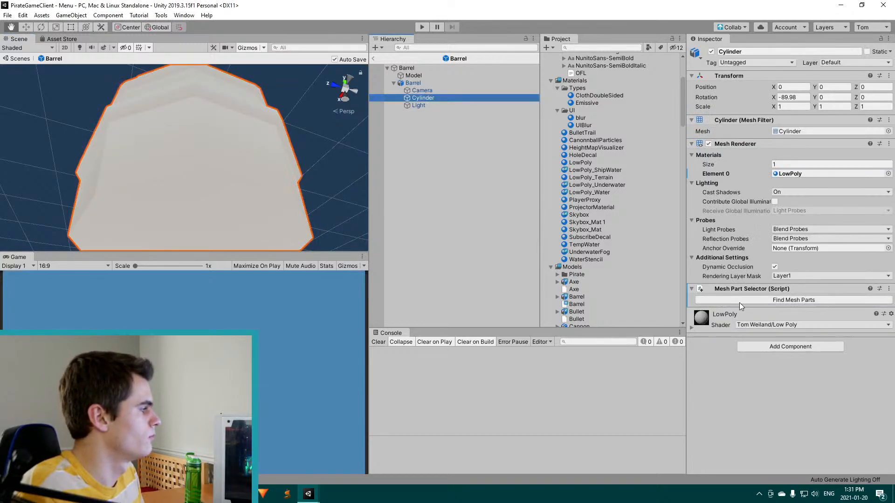
right_click(748, 292)
click(769, 321)
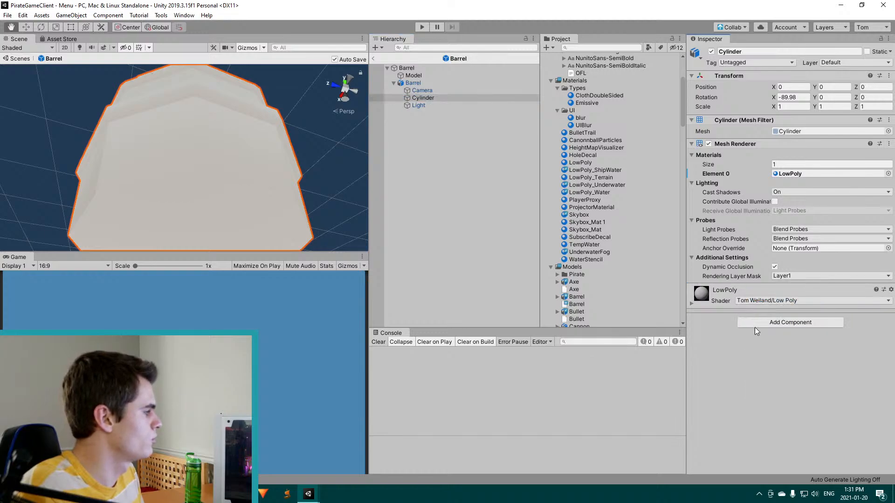
click(754, 322)
click(764, 384)
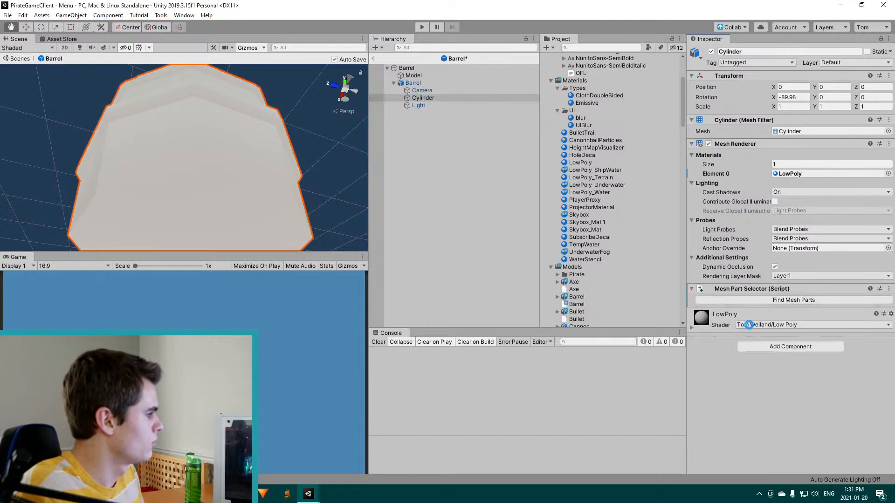
scroll(740, 322, down, 5)
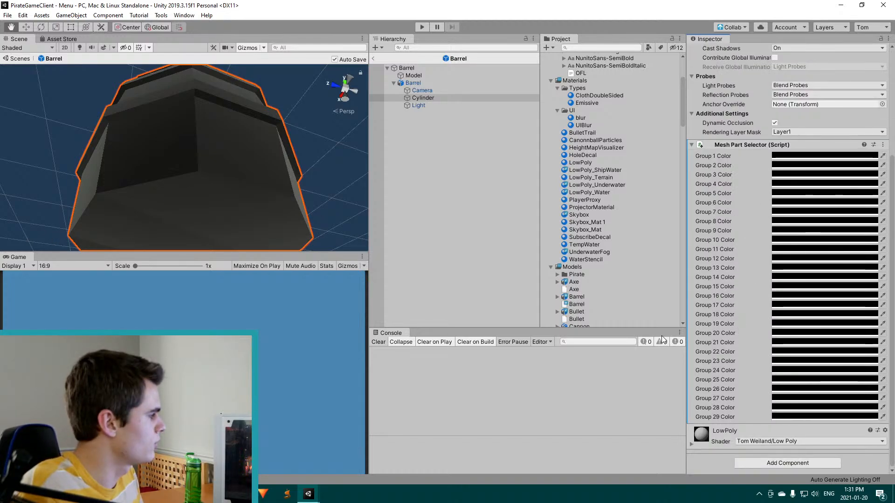
alt+drag(212, 118, 194, 207)
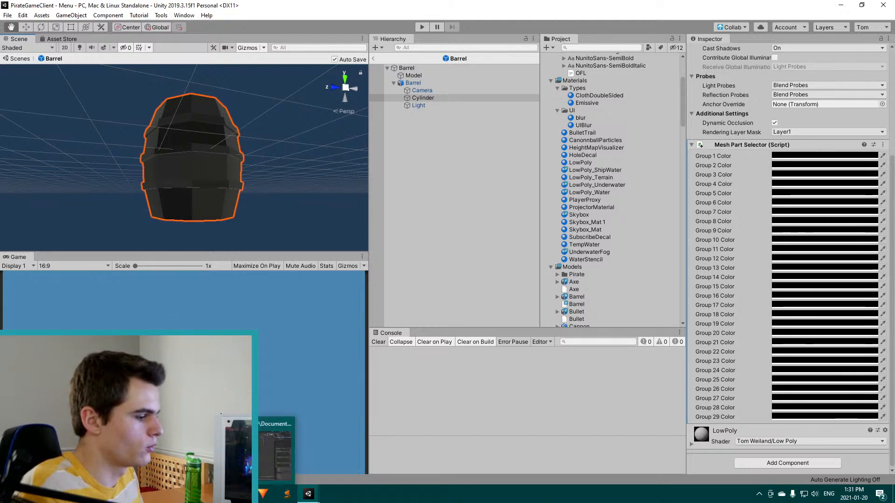
Switch back to Barrel.blend, set the mesh's Auto Smooth angle to 30°, and save the file
key(alt+Tab)
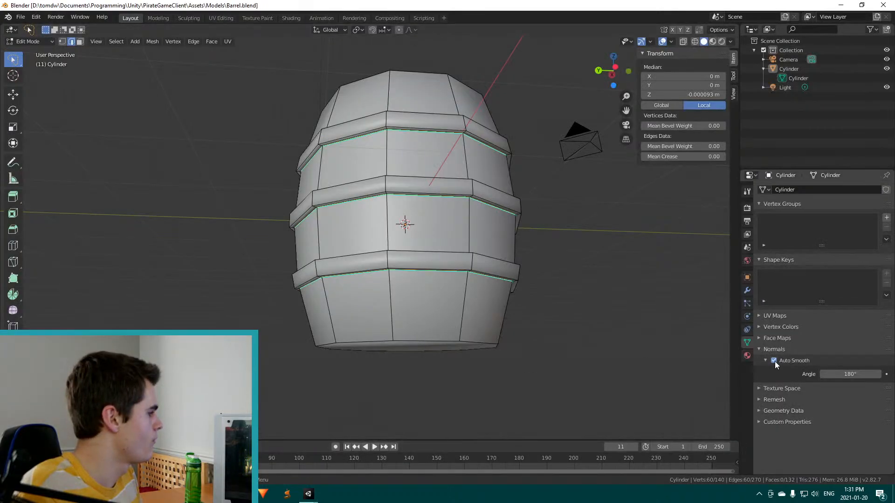
click(843, 374)
text(30)
key(Return)
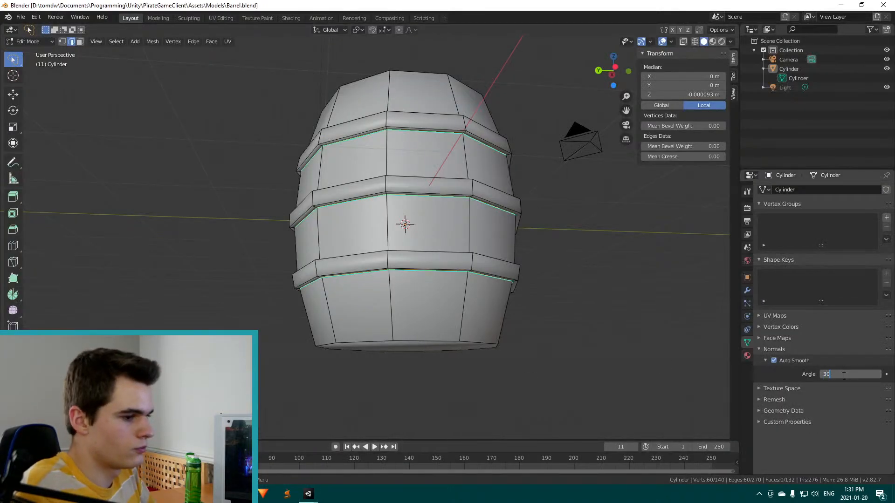
key(ctrl+s)
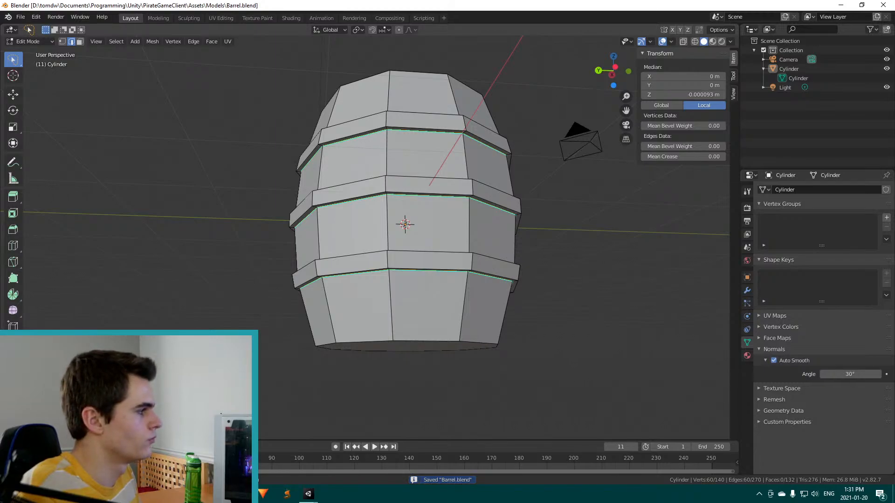
Select the barrel in Object Mode and apply Shade Smooth to it
key(Tab)
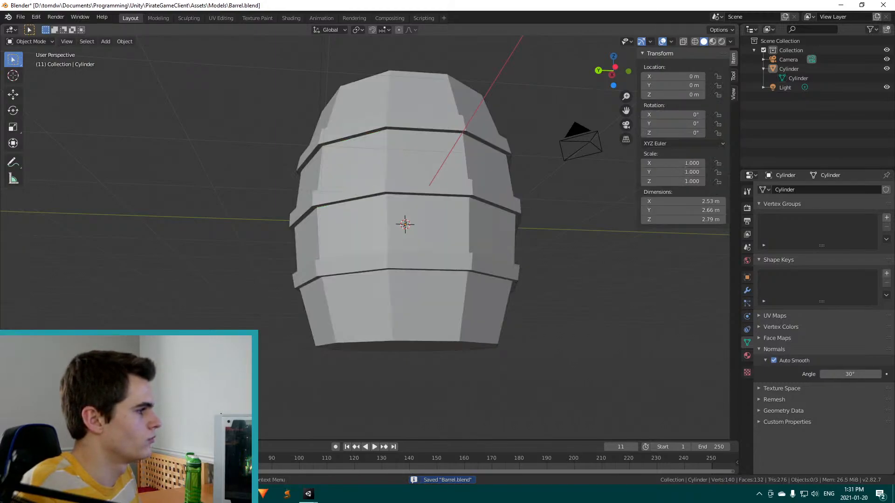
key(Tab)
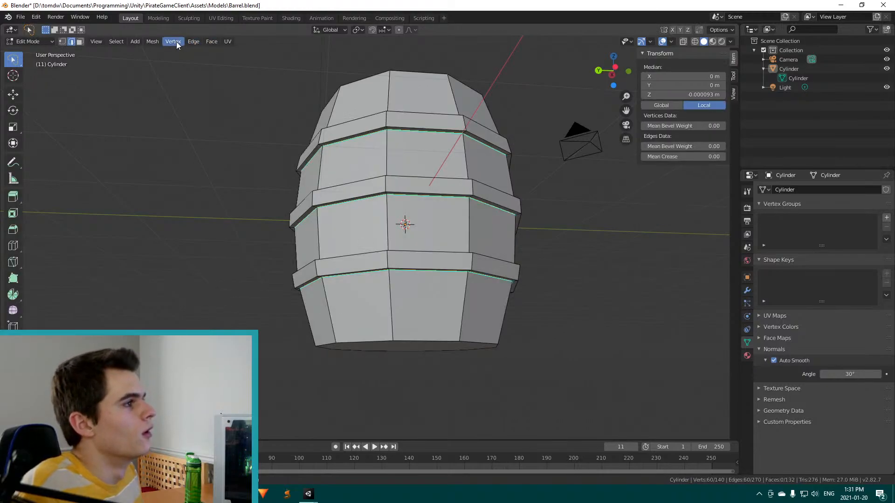
key(Tab)
click(123, 42)
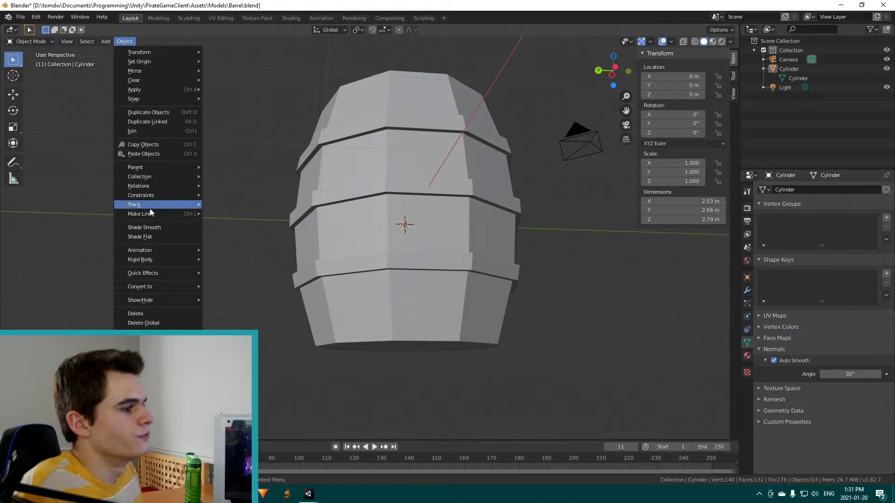
click(152, 228)
click(342, 230)
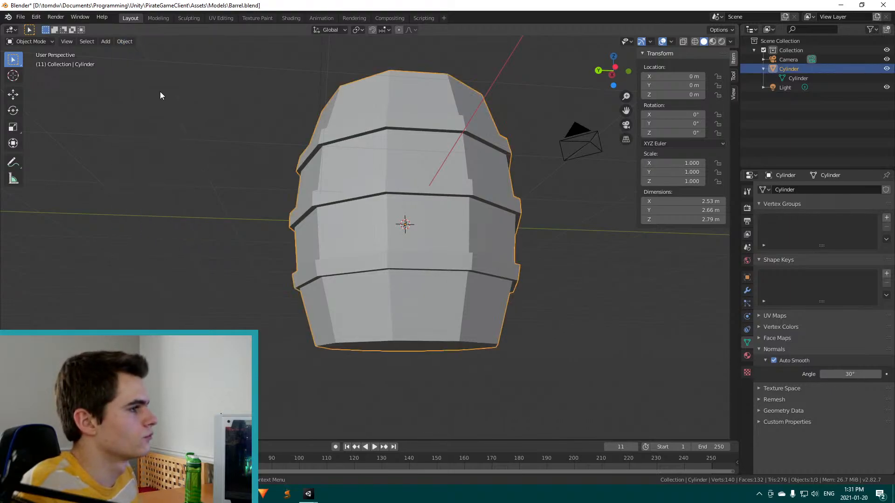
click(125, 41)
click(156, 227)
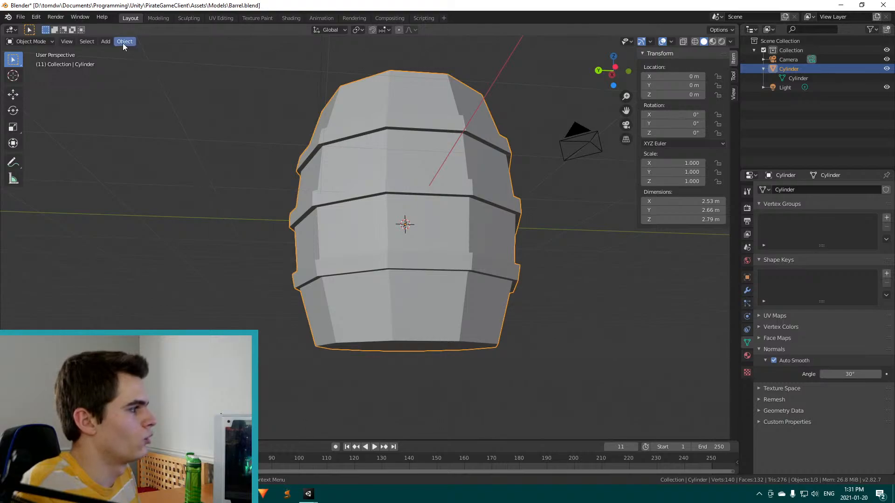
Apply Shade Smooth to the barrel again in Object Mode and return to Edit Mode
key(Tab)
key(Tab)
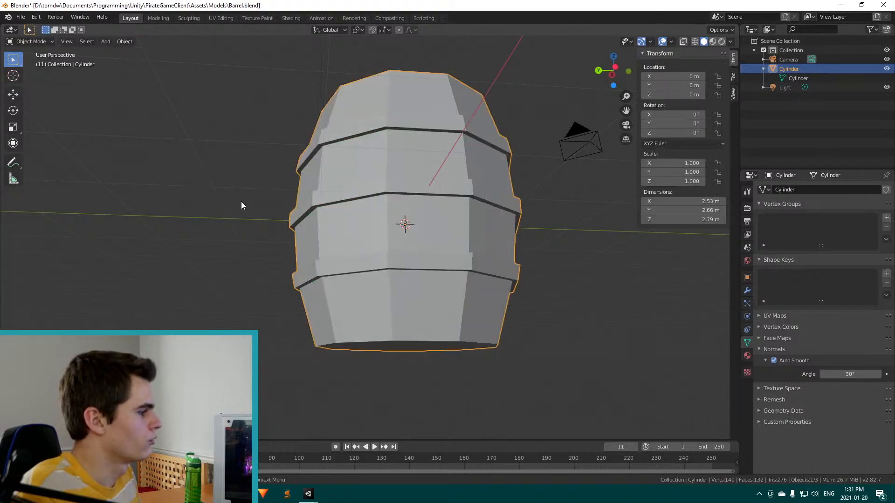
click(122, 41)
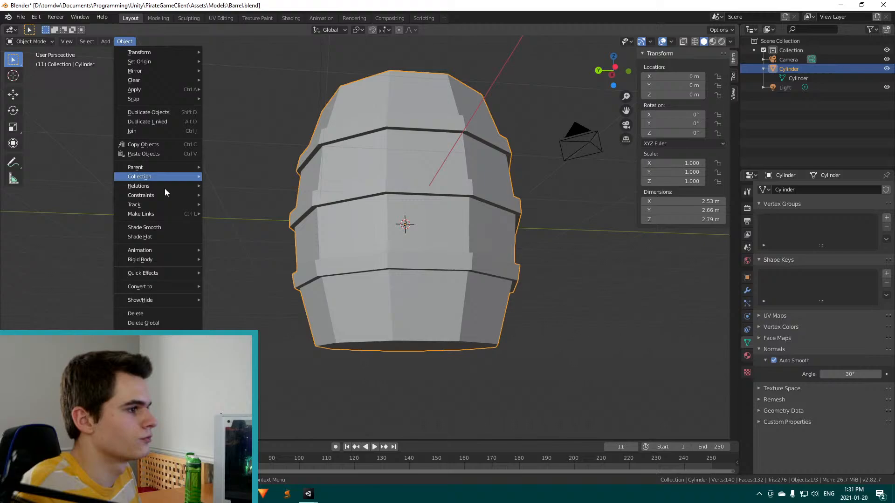
click(163, 228)
key(Tab)
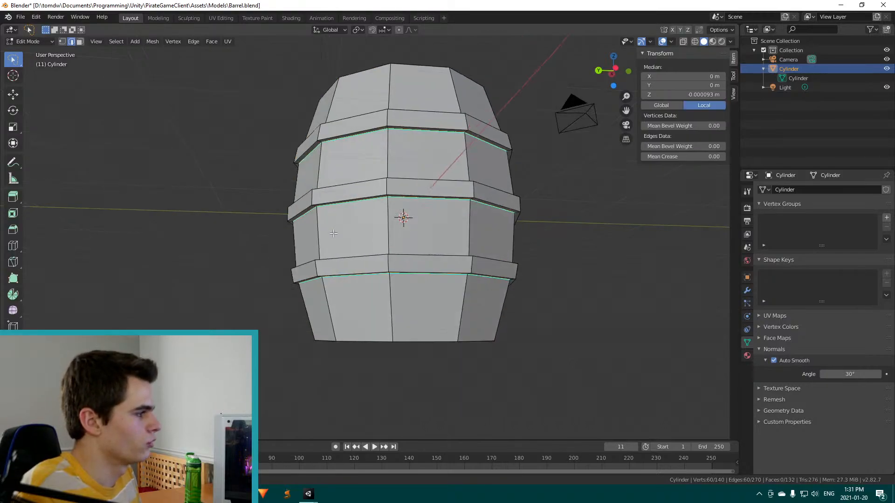
Deselect the hoop edges and examine which edge loops around the barrel are marked sharp
middle_drag(188, 233, 336, 282)
scroll(356, 281, up, 3)
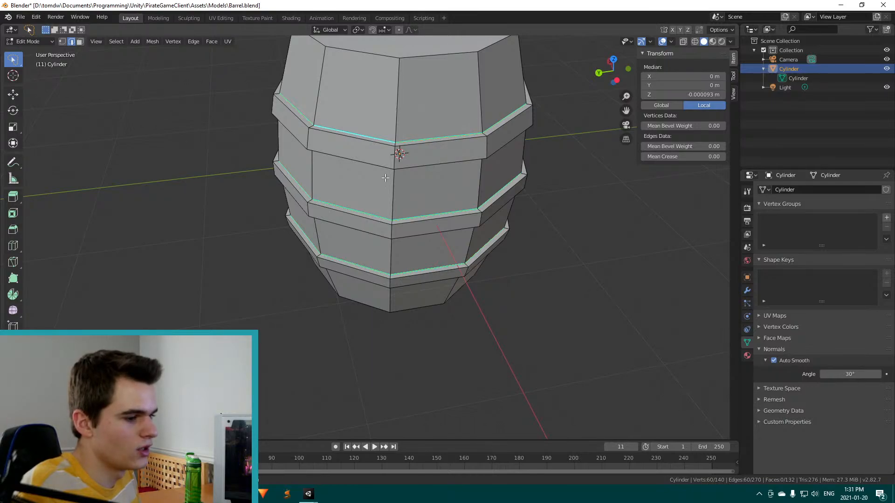
scroll(405, 152, up, 3)
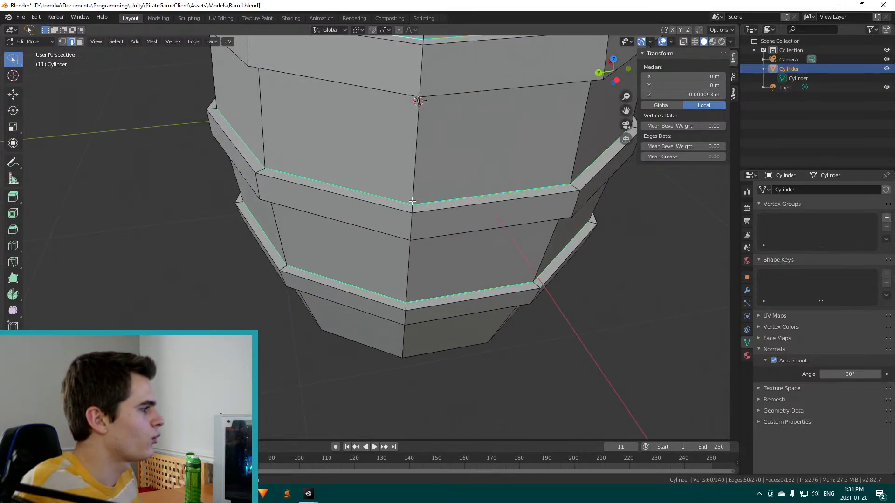
click(227, 294)
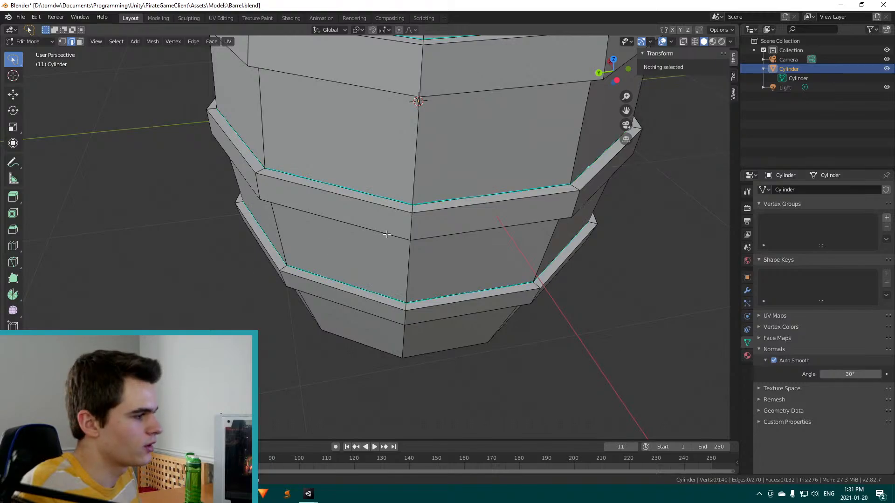
scroll(469, 180, down, 4)
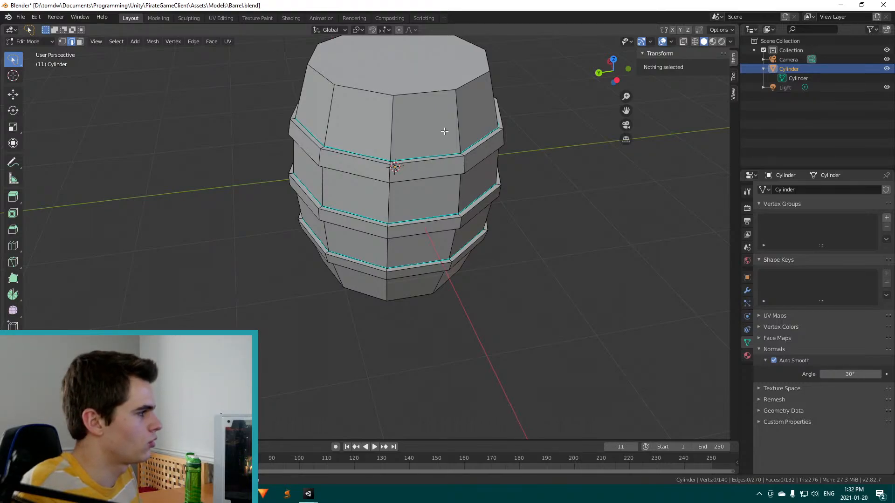
key(KP_5)
key(KP_7)
middle_drag(457, 231, 474, 153)
middle_drag(534, 159, 255, 81)
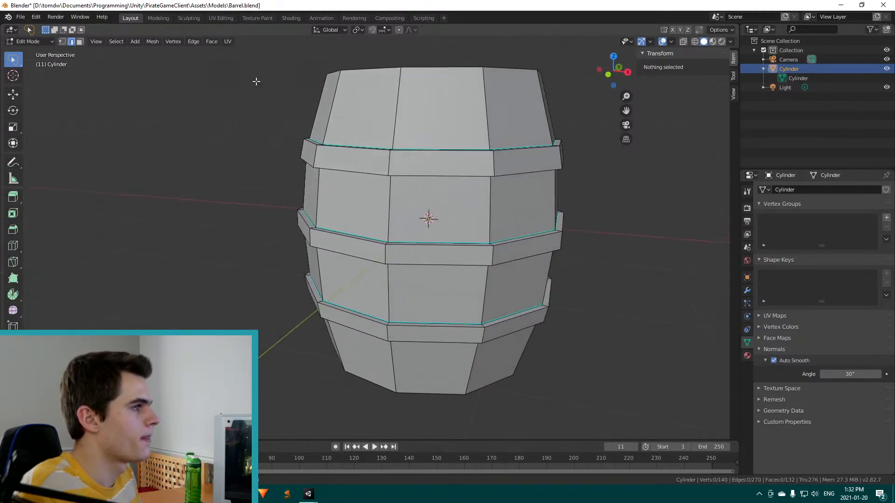
Compare the barrel's shading with Auto Smooth off and on, and check the sword in Xiphos.blend for reference
click(773, 360)
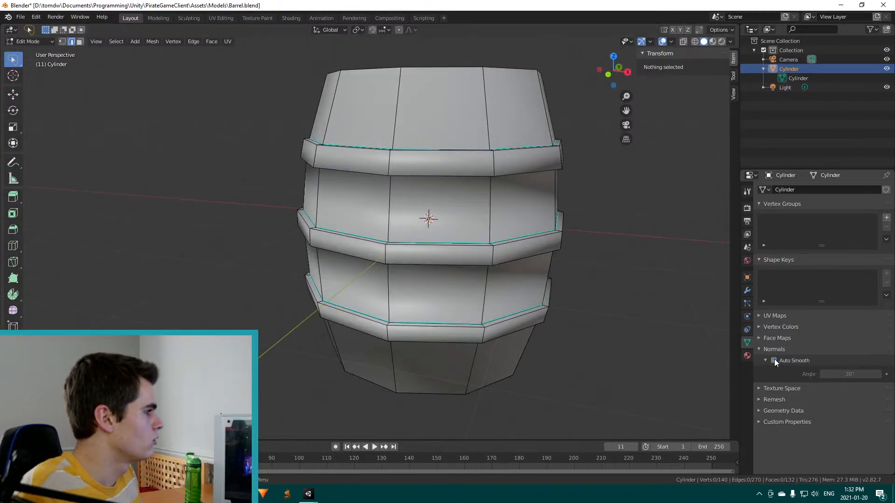
click(773, 361)
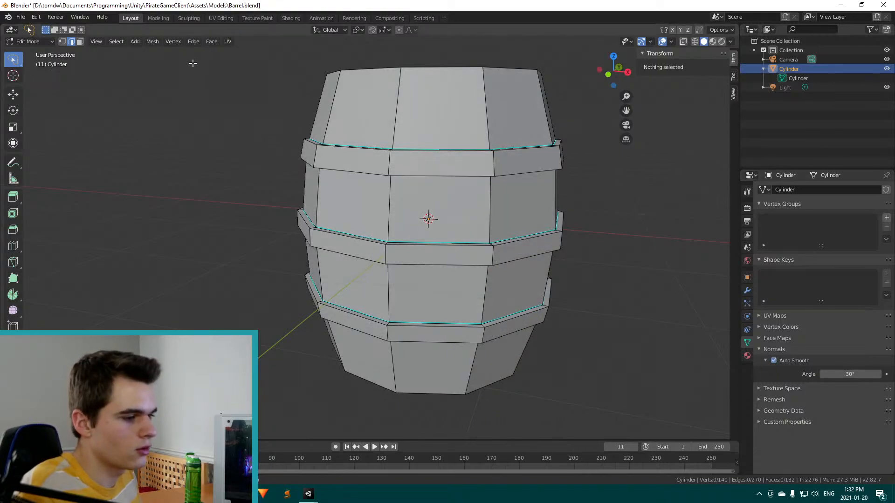
click(198, 43)
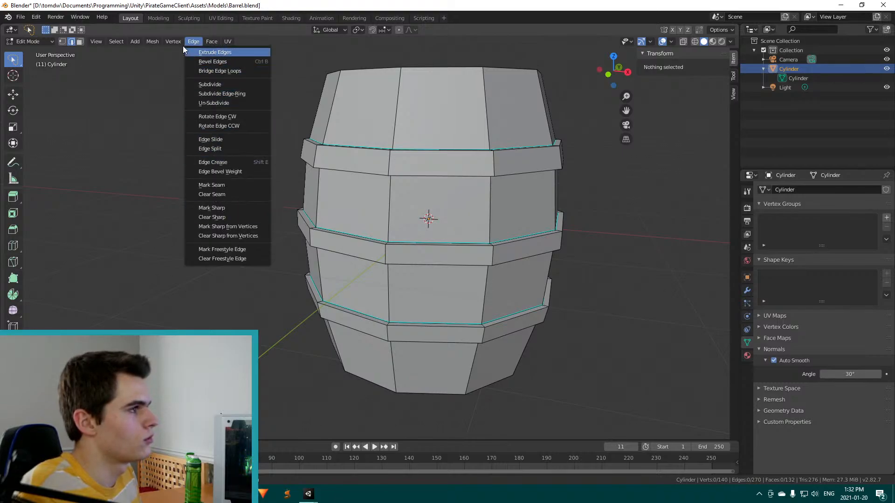
click(200, 42)
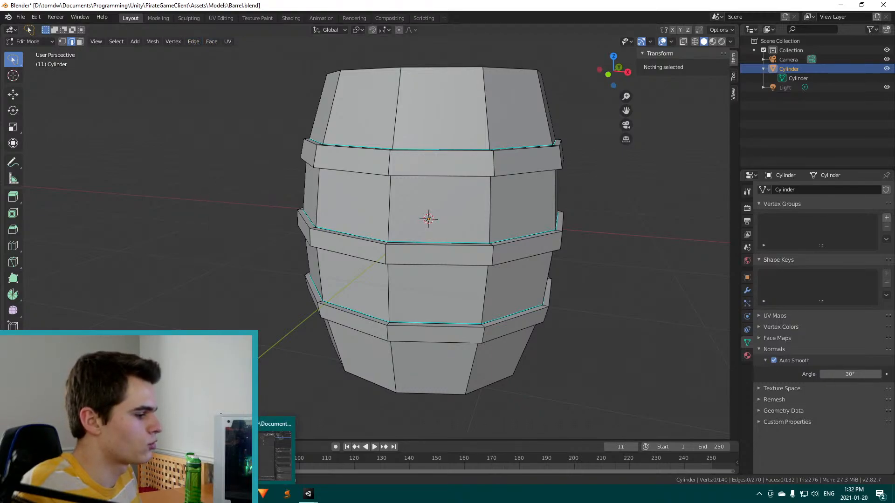
click(275, 454)
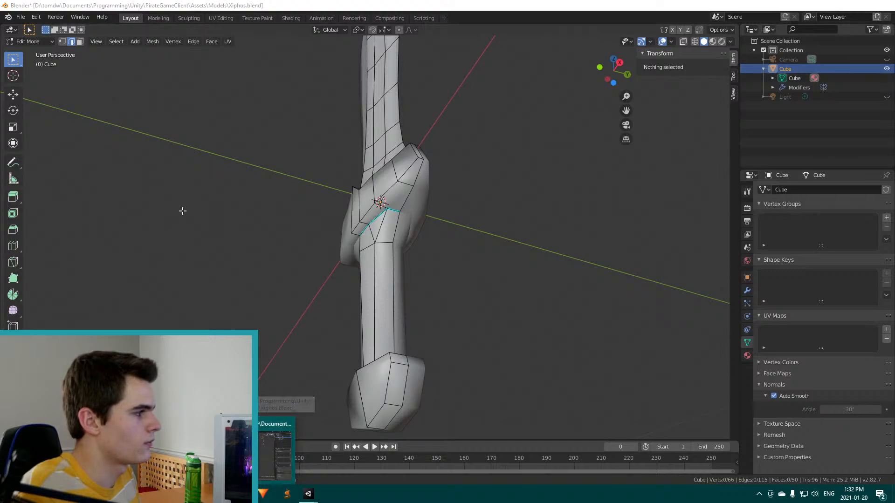
key(alt+Tab)
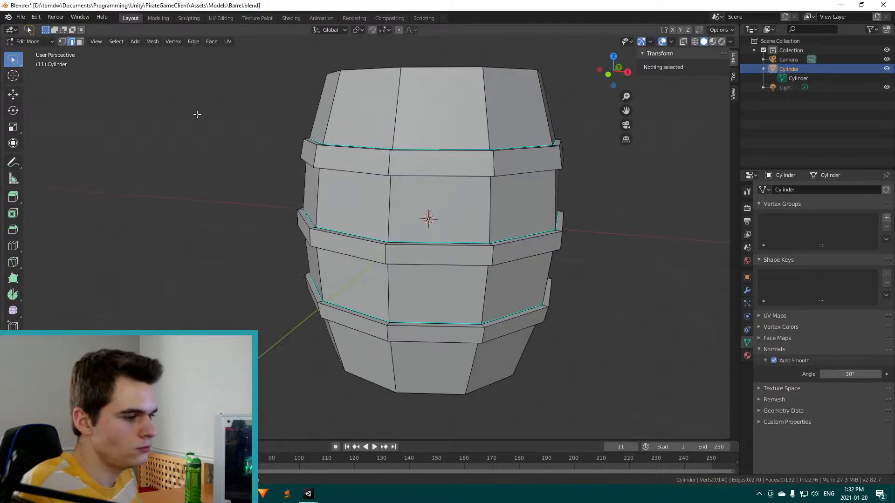
Turn off Auto Smooth for the barrel mesh and compare it with the sword's shading and normals settings in Xiphos.blend
click(772, 361)
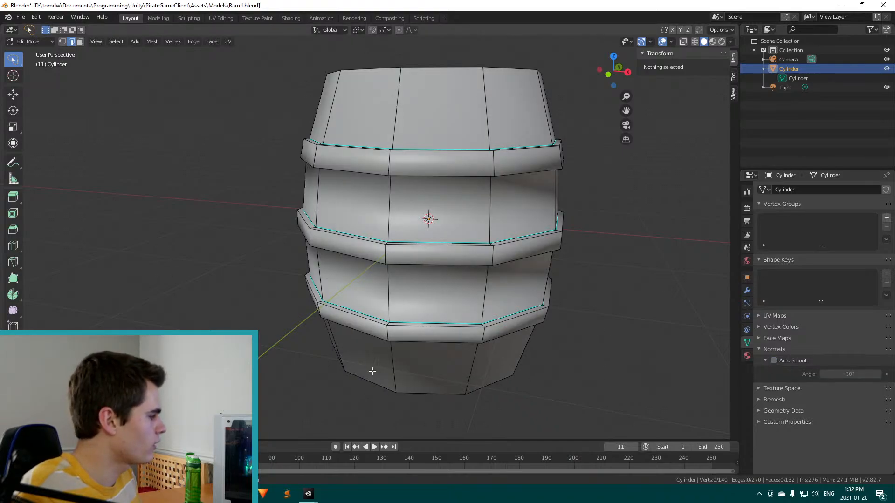
mouse_move(242, 494)
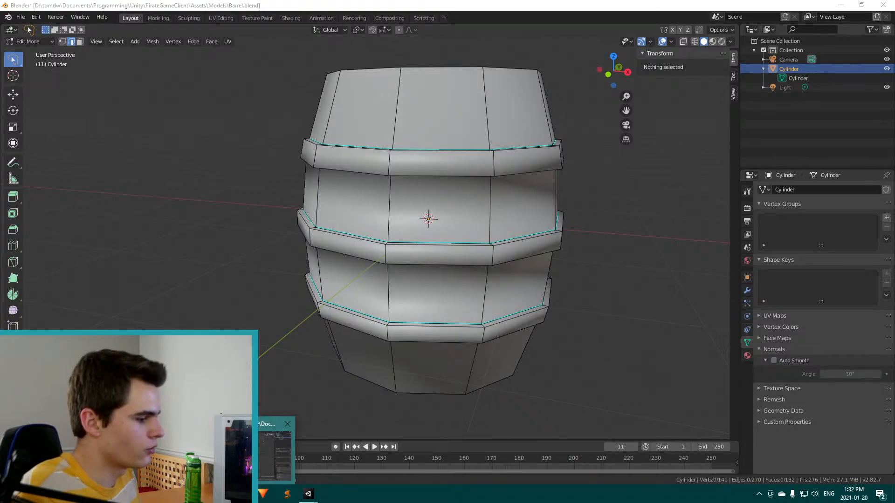
click(274, 452)
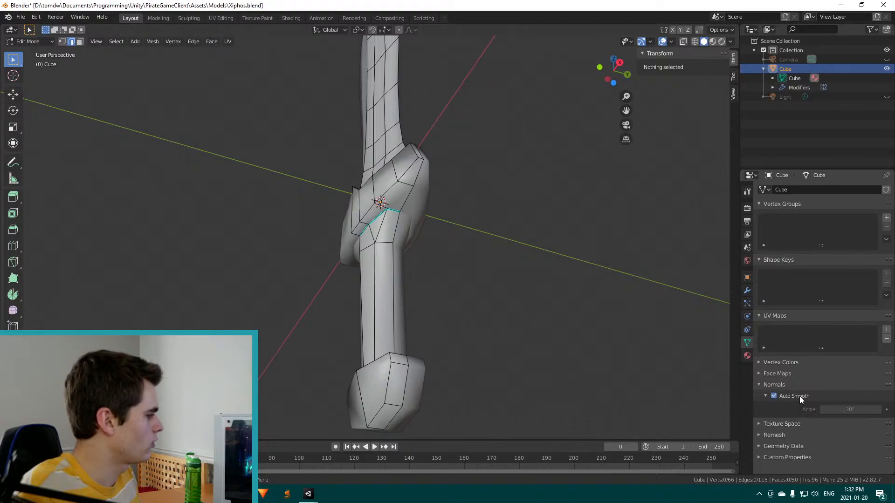
scroll(483, 254, up, 3)
middle_drag(484, 253, 479, 286)
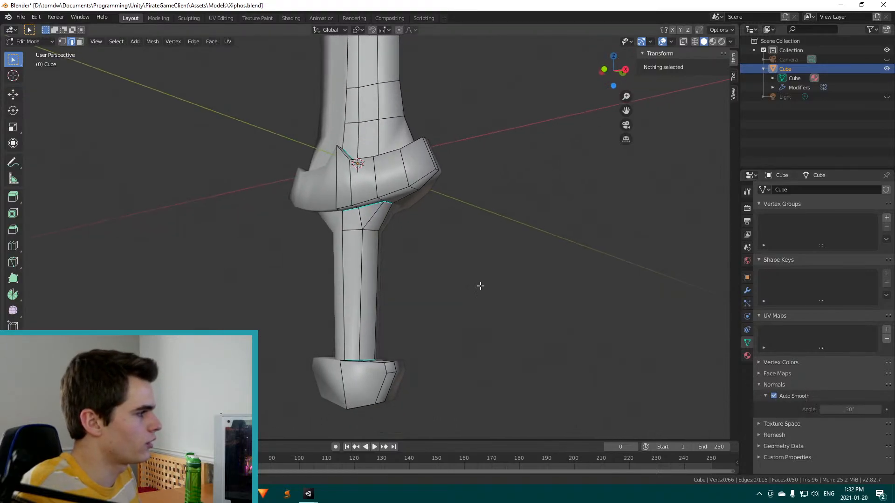
key(alt+Tab)
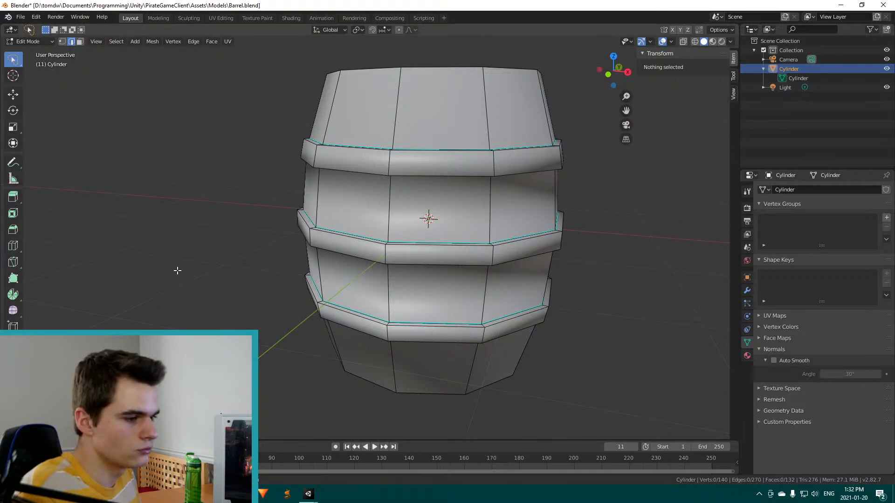
Examine the shading around the barrel's hoops and sharp edges from several sides
scroll(226, 286, up, 5)
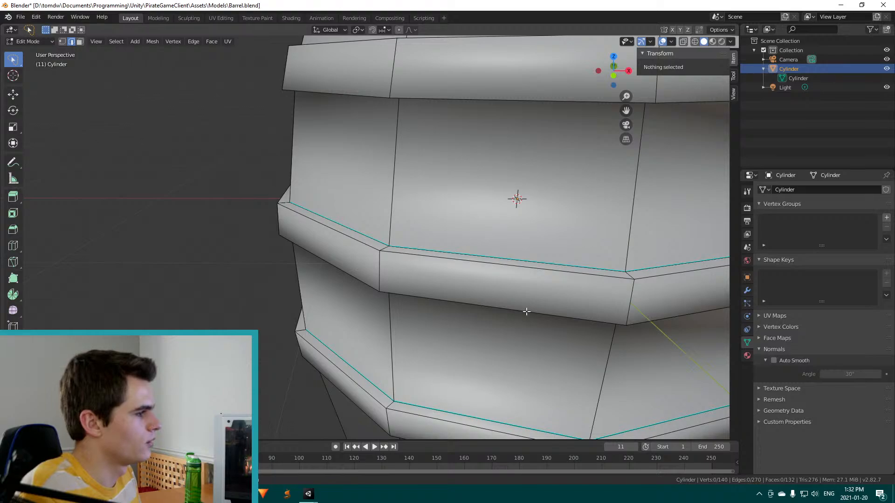
scroll(523, 304, down, 5)
shift+middle_drag(313, 258, 561, 282)
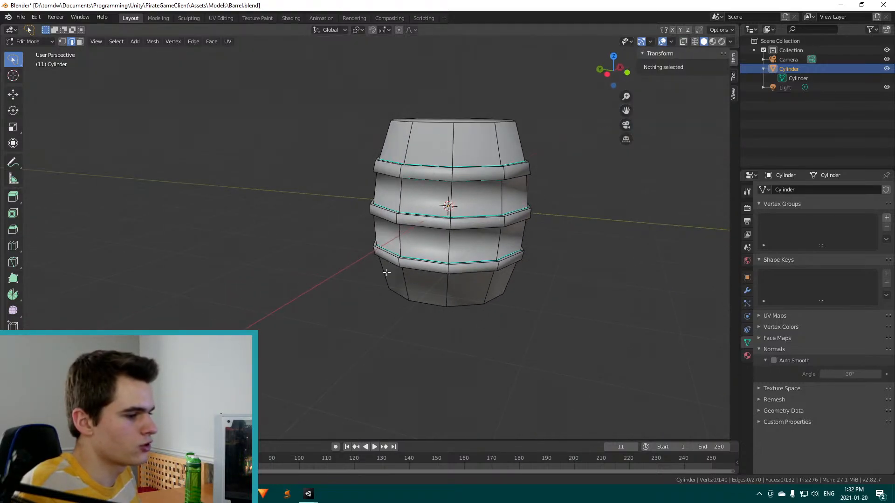
scroll(536, 212, up, 3)
shift+middle_drag(566, 236, 347, 240)
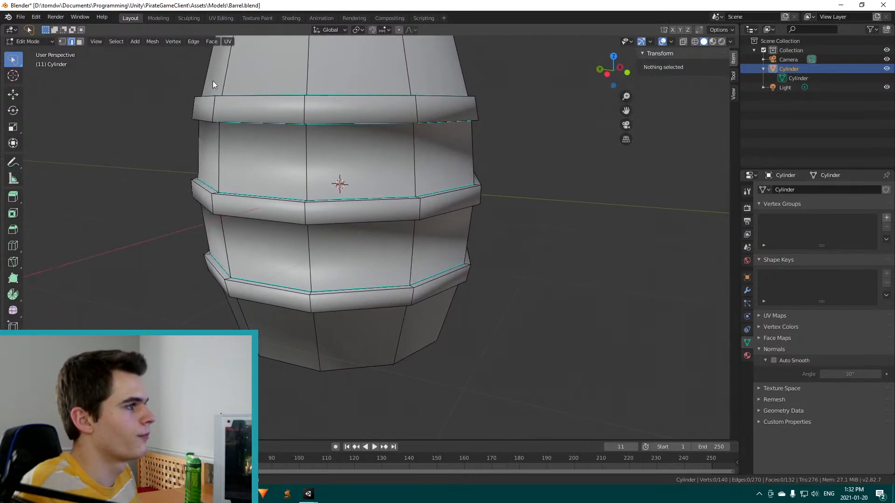
Reapply Shade Smooth to the barrel in Object Mode with Auto Smooth off, return to Edit Mode, and save the file
key(Tab)
middle_drag(228, 97, 301, 140)
scroll(301, 141, down, 1)
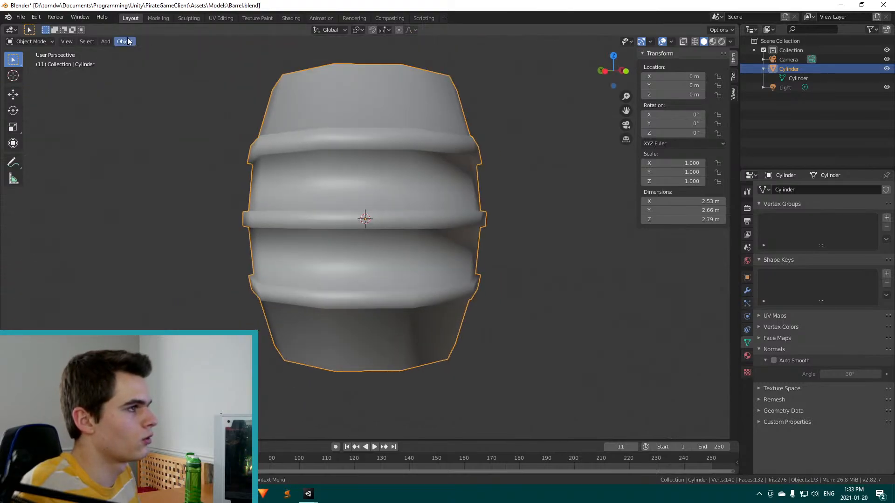
click(124, 41)
click(177, 228)
key(Tab)
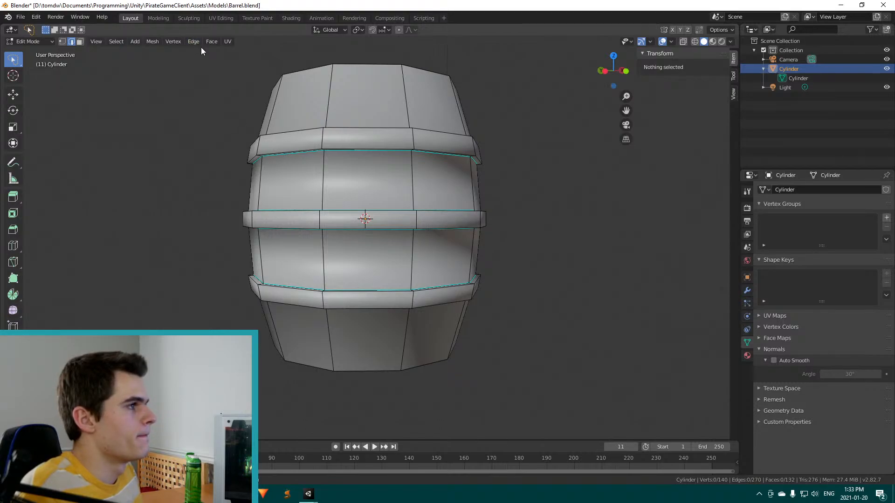
middle_drag(294, 168, 294, 146)
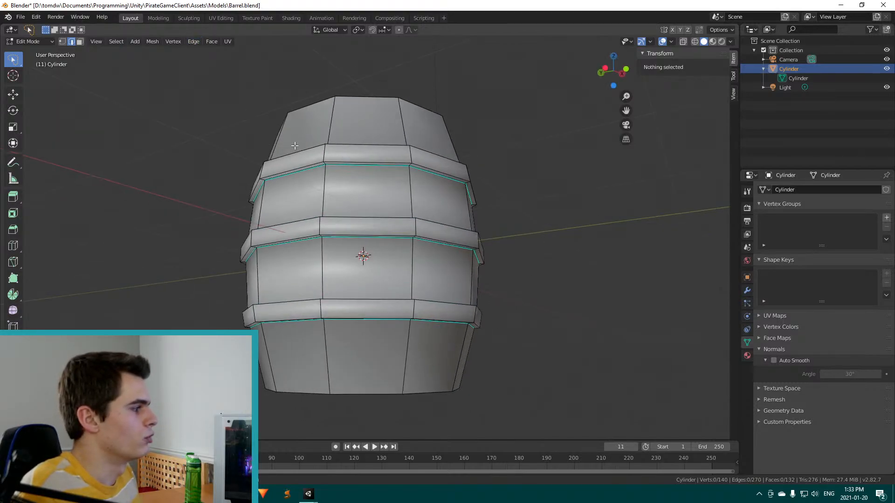
key(ctrl+s)
Switch to Unity, select the Cylinder, and set its Mesh Part Selector's Group 1 Color to red F14D4D
click(308, 494)
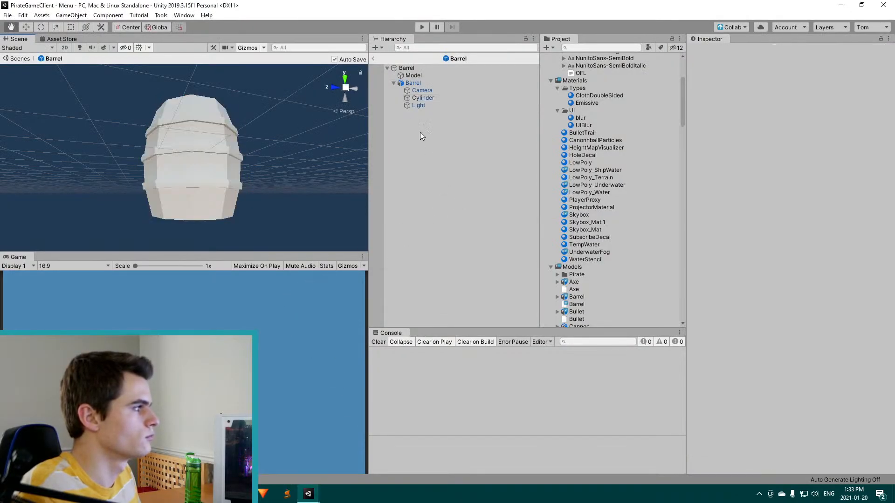
click(412, 98)
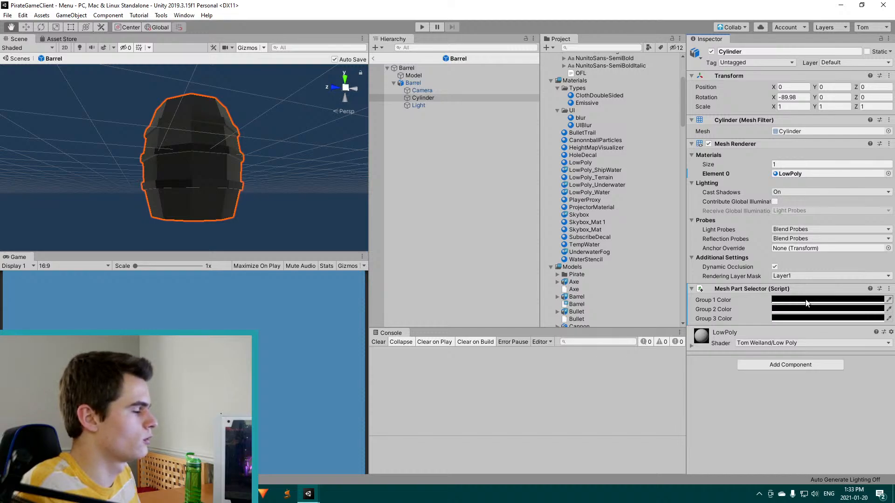
click(805, 301)
drag(615, 237, 640, 208)
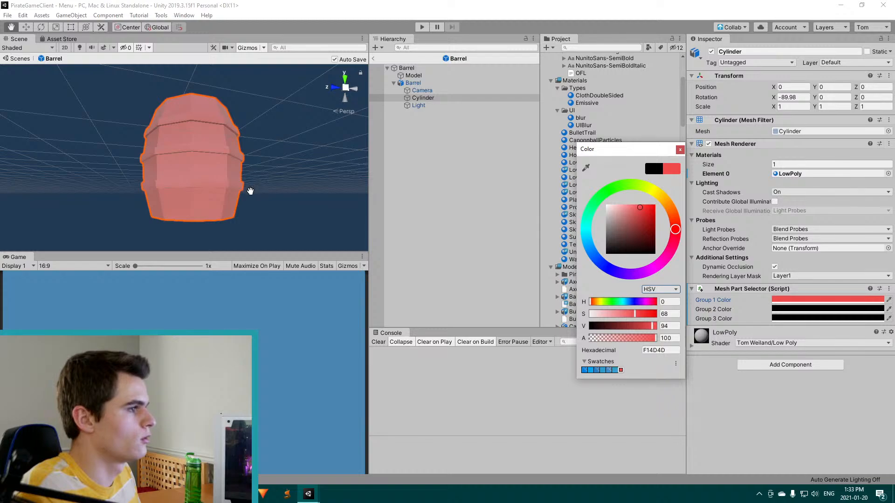
click(251, 193)
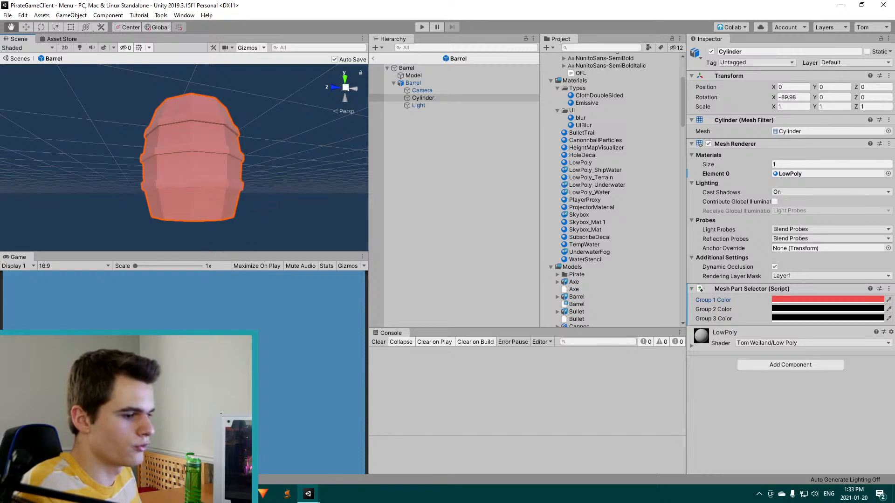
Switch to Xiphos.blend in Blender, check the sword's modifiers, and return to Unity
click(287, 494)
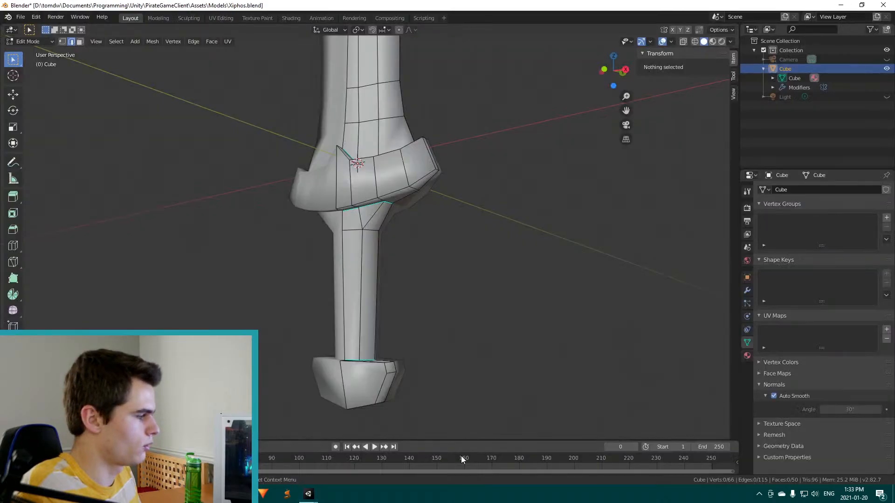
click(748, 290)
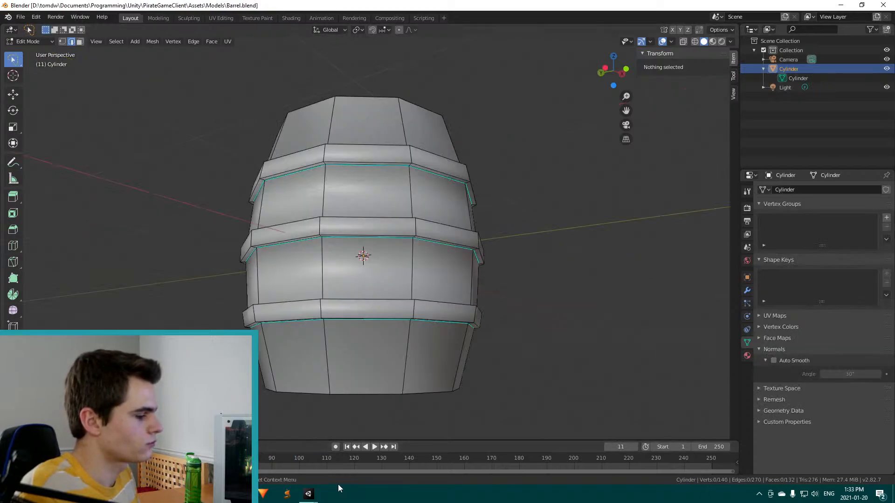
mouse_move(308, 494)
click(279, 454)
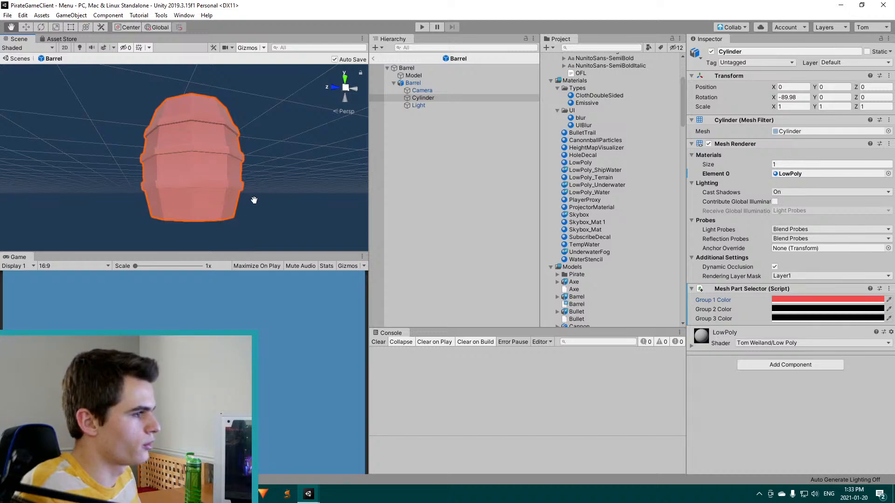
Show the barrel's underside and set the Mesh Part Selector's Group 2 Color to green 6CAE2D
alt+drag(297, 220, 310, 93)
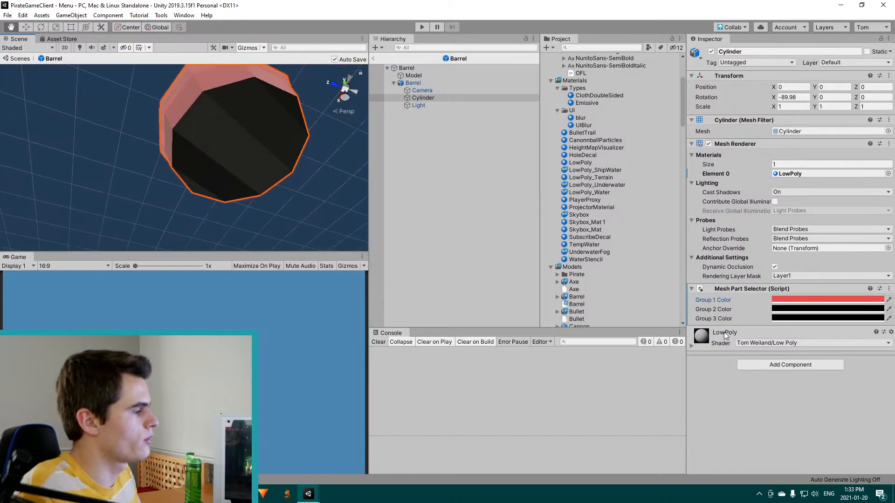
click(827, 308)
click(646, 212)
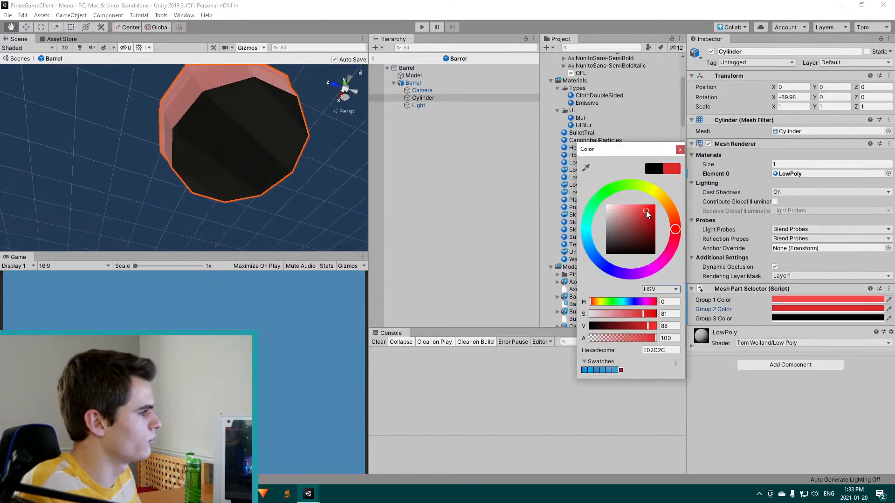
click(632, 192)
click(643, 222)
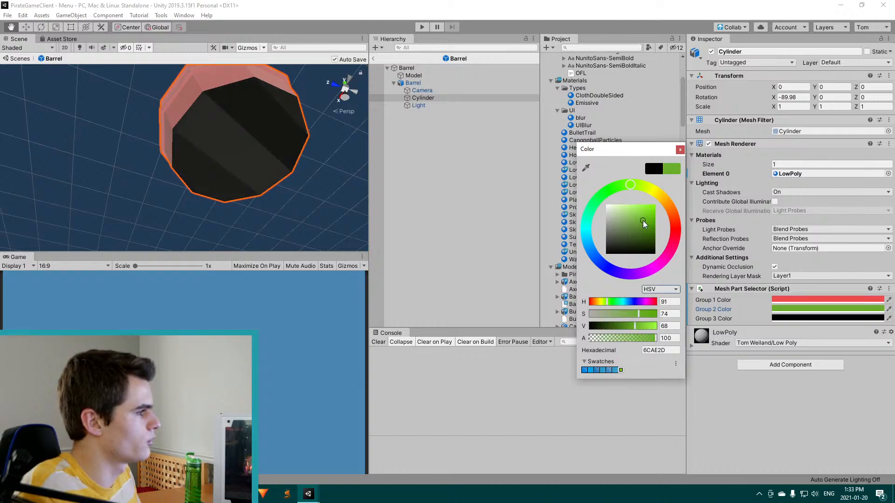
Set the Mesh Part Selector's Group 3 Color to blue 4036E7 and view the barrel upright from the side
click(801, 318)
click(615, 270)
click(644, 209)
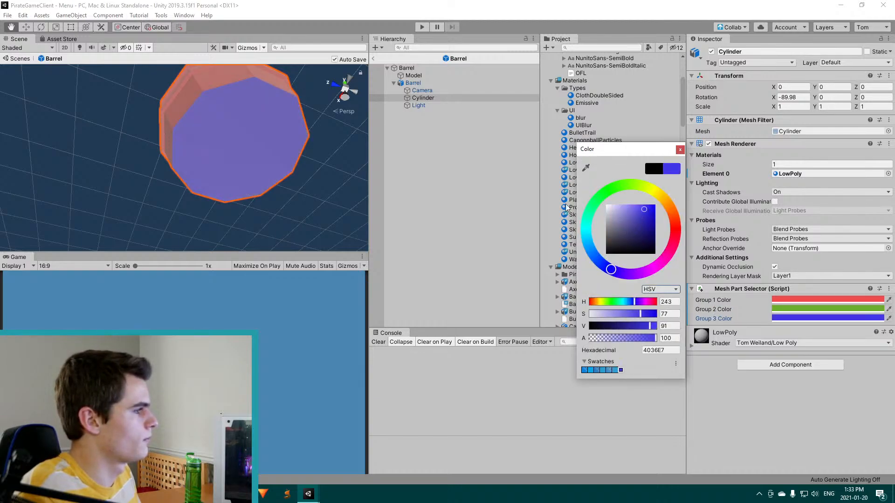
alt+drag(241, 188, 222, 301)
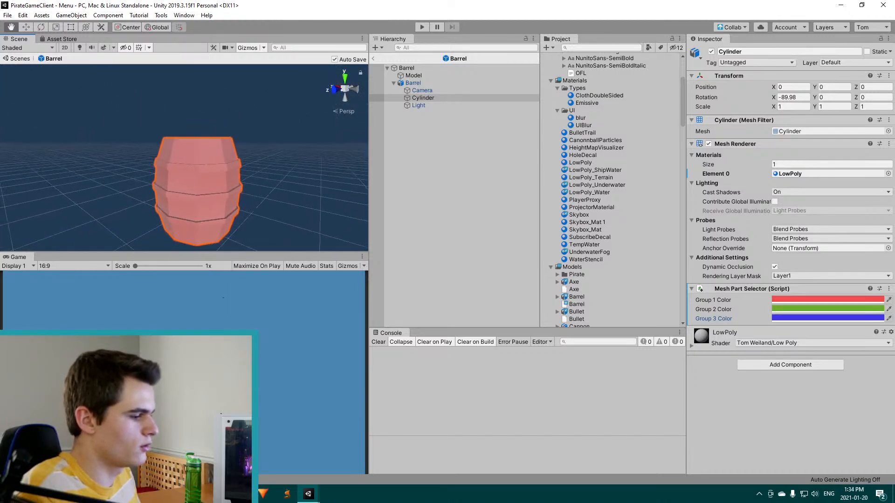
Switch to Barrel.blend in Blender and select the barrel's bottom face in face select mode
mouse_move(263, 493)
click(276, 445)
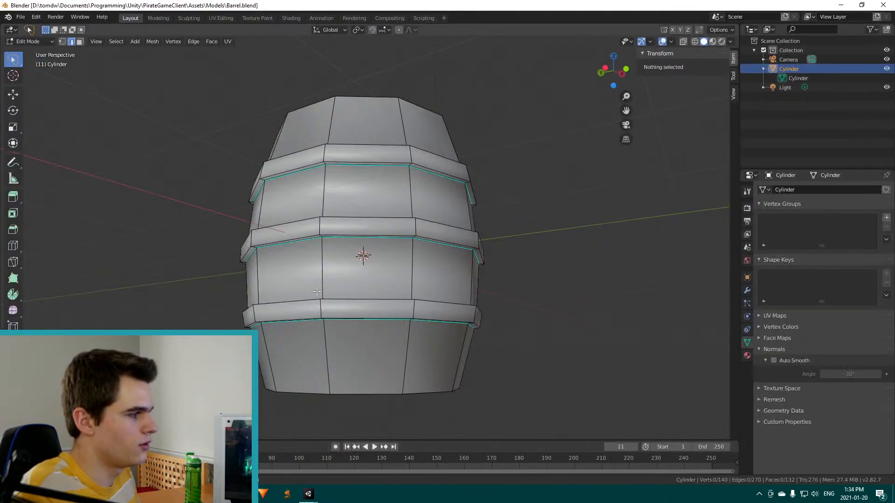
middle_drag(297, 349, 316, 355)
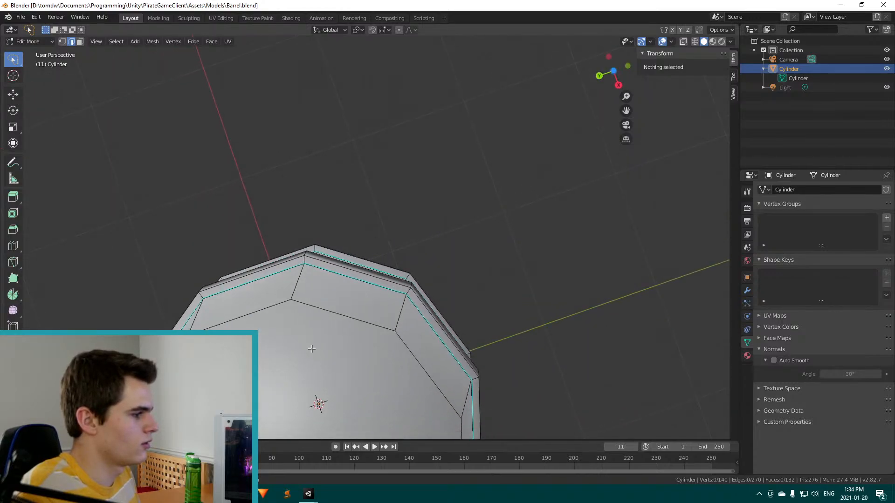
key(3)
click(312, 349)
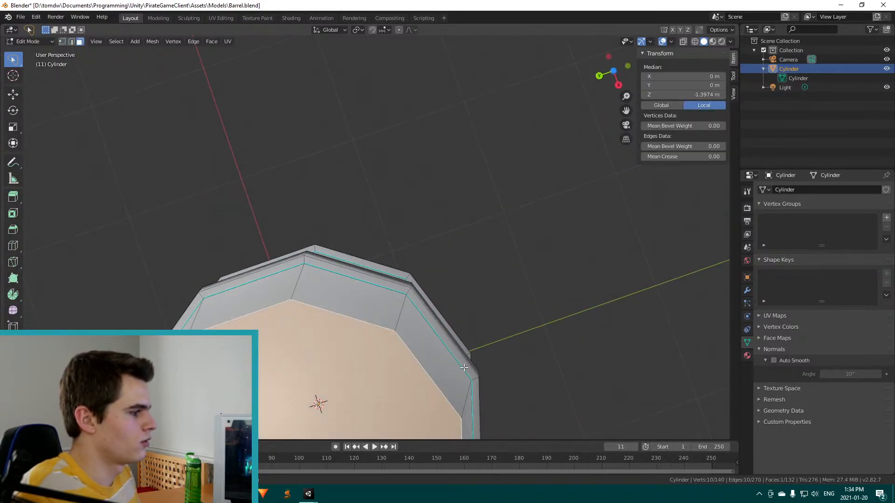
middle_drag(464, 368, 492, 288)
scroll(488, 293, down, 4)
middle_drag(464, 351, 413, 232)
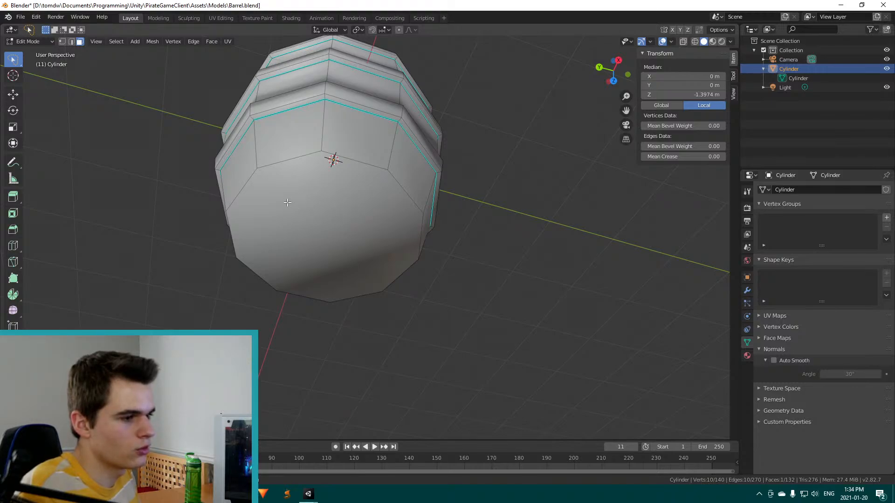
Select the edge loop around the barrel's top face in edge select mode
middle_drag(284, 165, 435, 348)
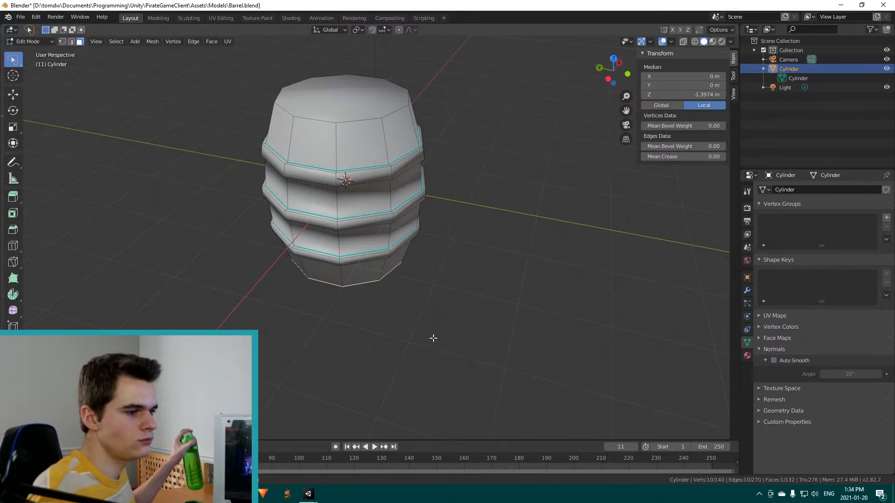
mouse_move(336, 287)
middle_down()
mouse_move(344, 279)
mouse_move(322, 261)
mouse_move(364, 251)
mouse_move(395, 262)
mouse_move(283, 297)
mouse_move(321, 270)
mouse_move(350, 284)
middle_up()
middle_drag(516, 190, 436, 289)
click(382, 271)
key(2)
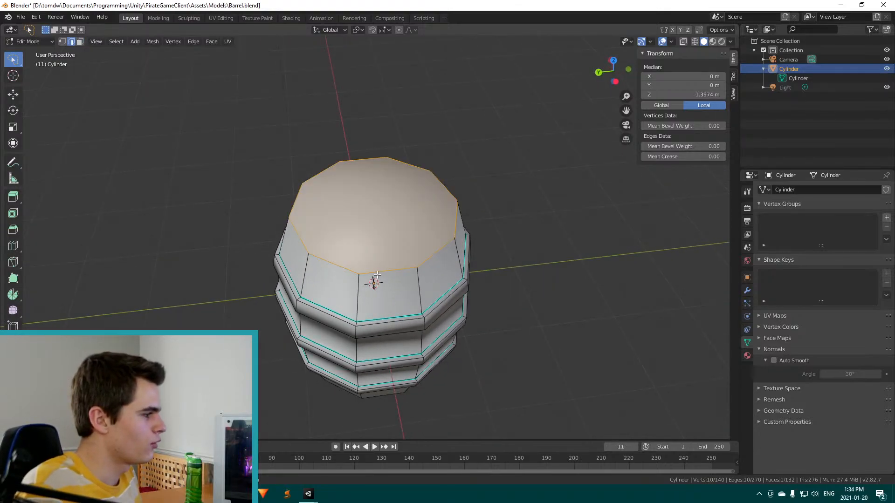
click(355, 275)
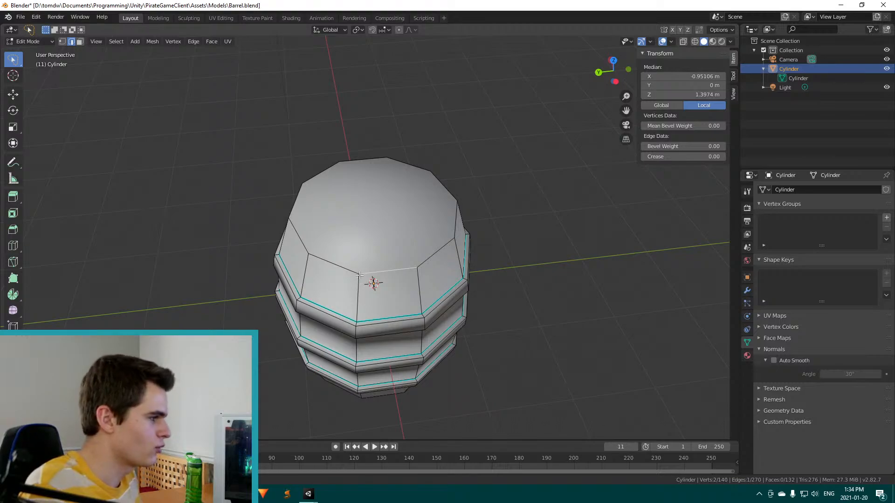
alt+click(346, 267)
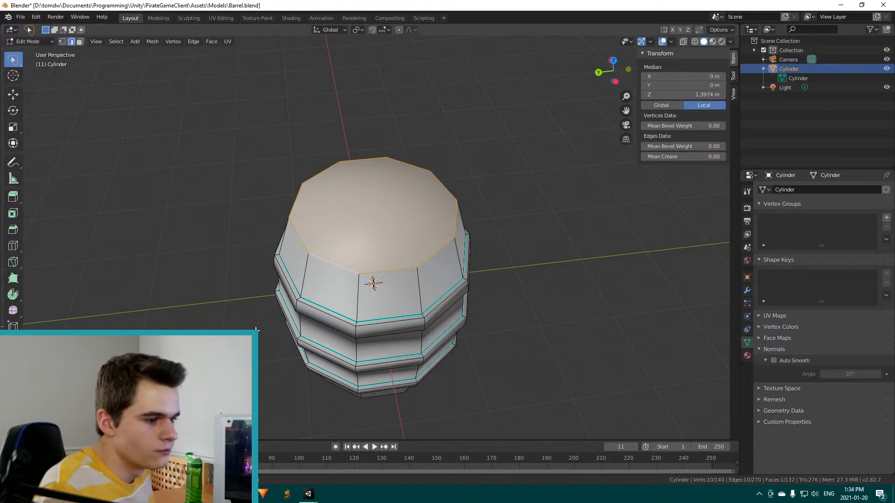
Examine the barrel's sharp edges and smooth shading from all sides in Edit and Object Mode, and review the available edge operations
middle_drag(244, 323, 311, 263)
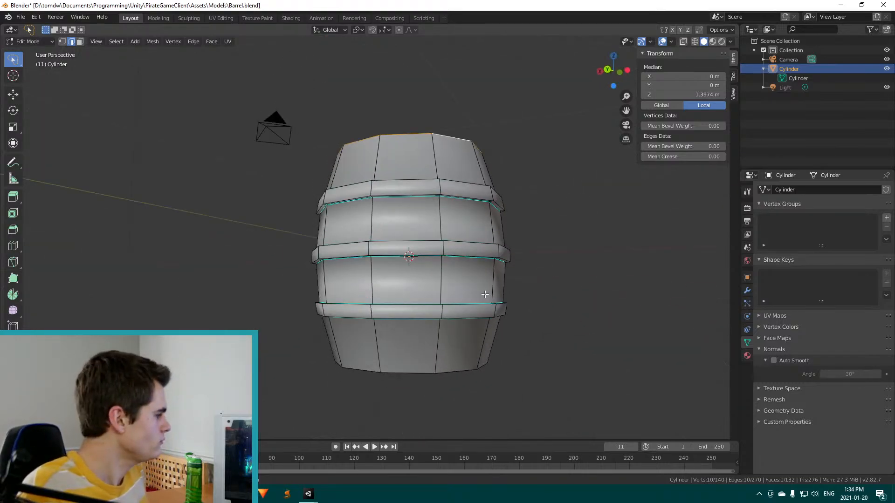
middle_drag(377, 279, 405, 229)
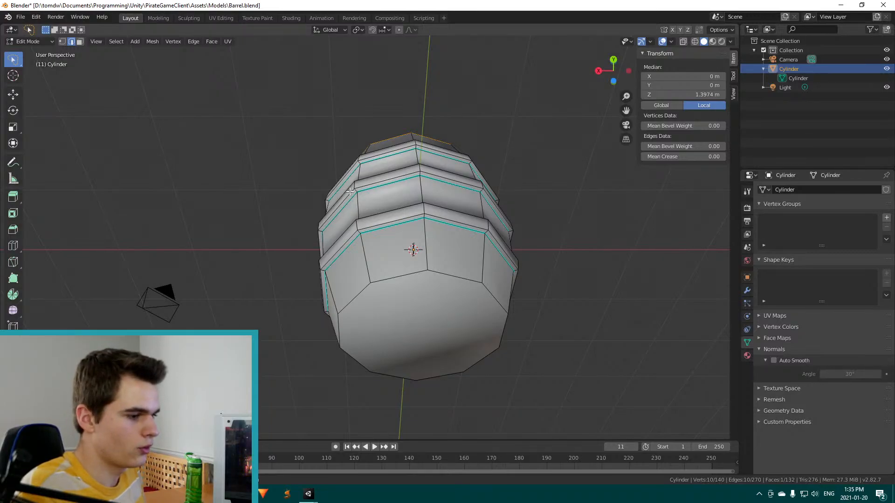
middle_drag(349, 191, 456, 275)
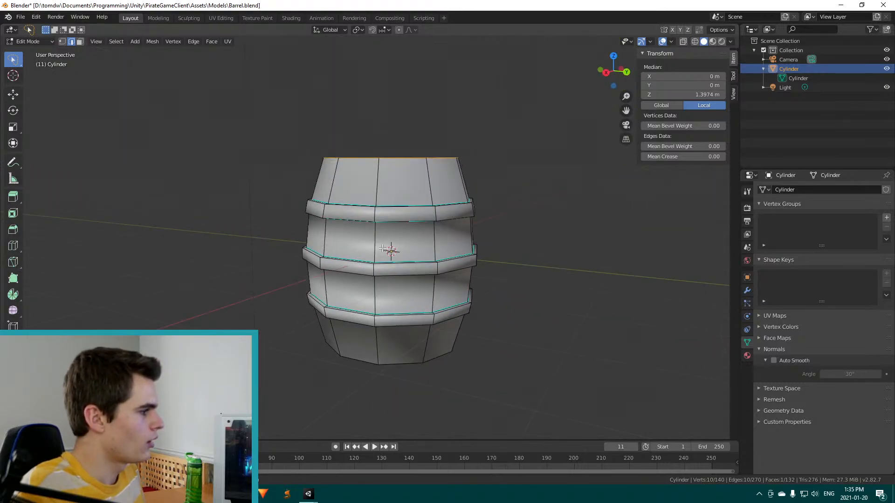
middle_drag(389, 252, 370, 214)
key(Tab)
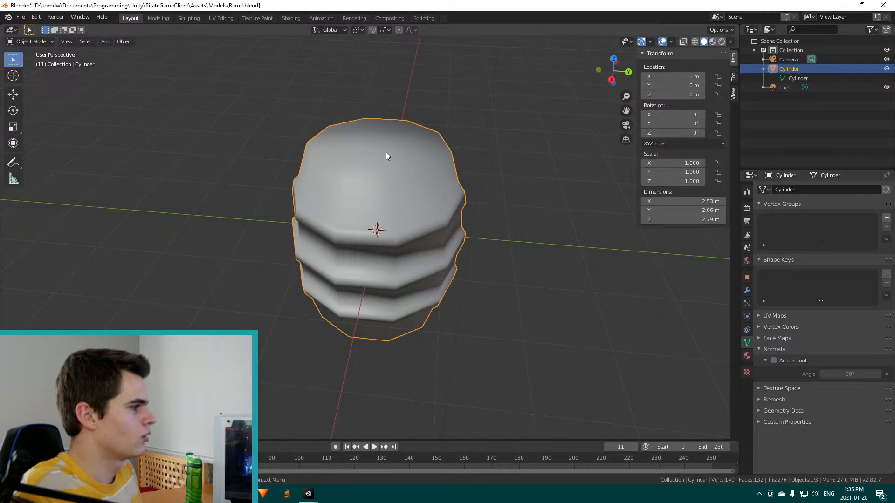
key(Tab)
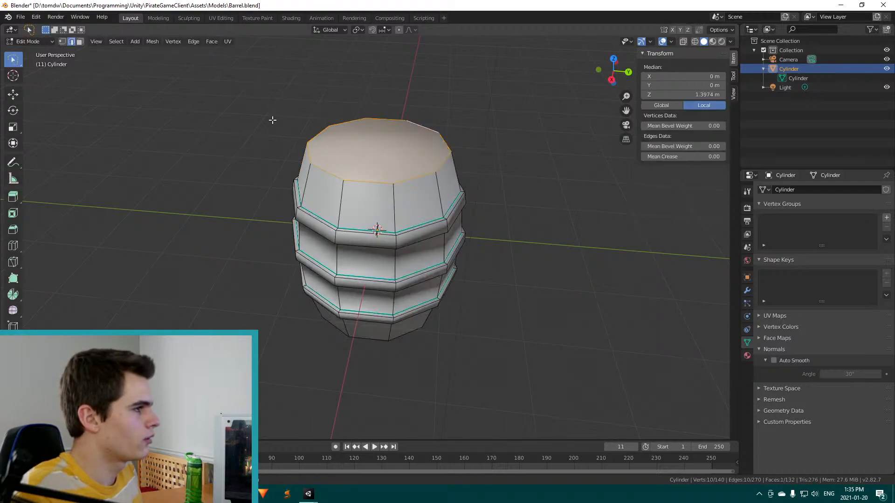
click(193, 42)
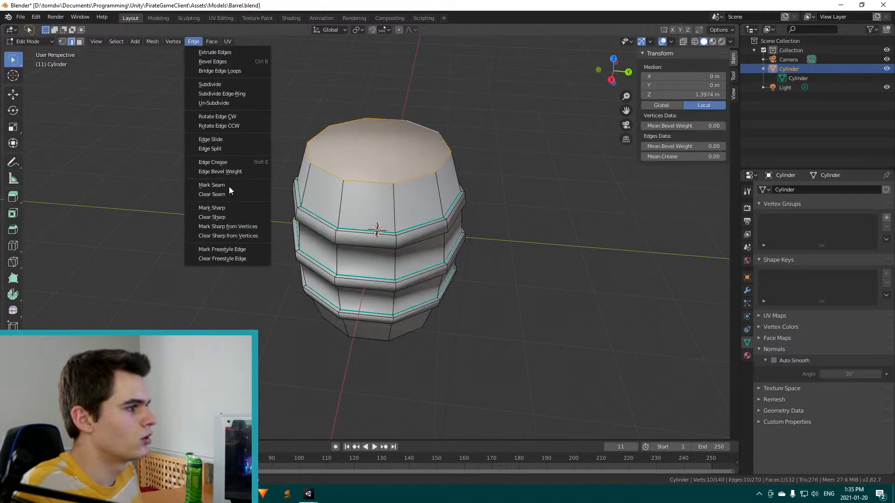
click(211, 42)
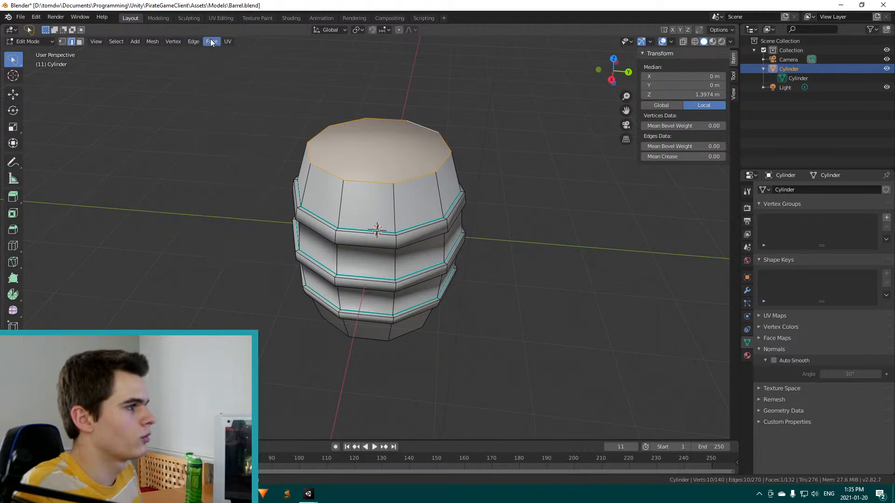
click(237, 210)
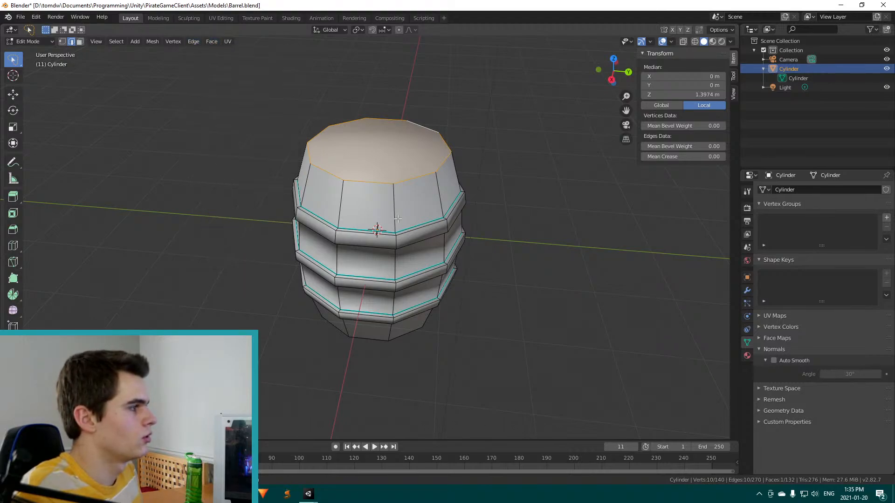
Switch to Unity, reset the Cylinder's three Mesh Part Selector group colors to black, and show the barrel from above
mouse_move(308, 494)
click(361, 457)
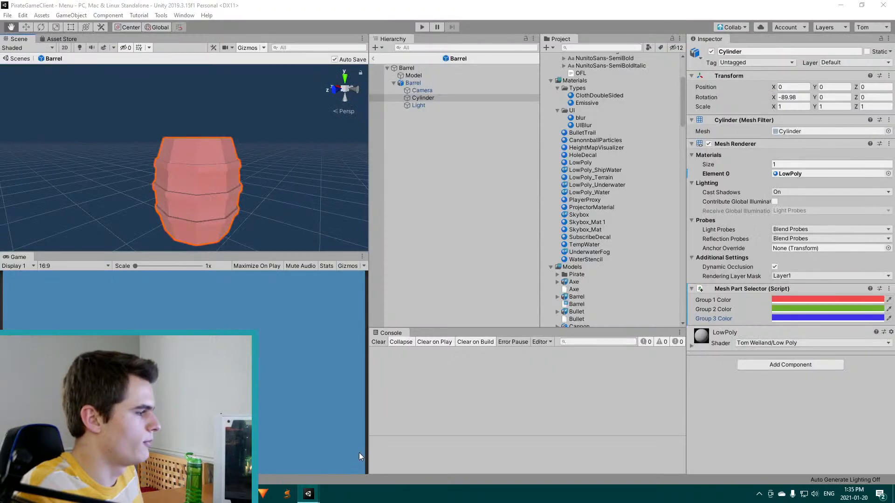
click(466, 98)
click(738, 299)
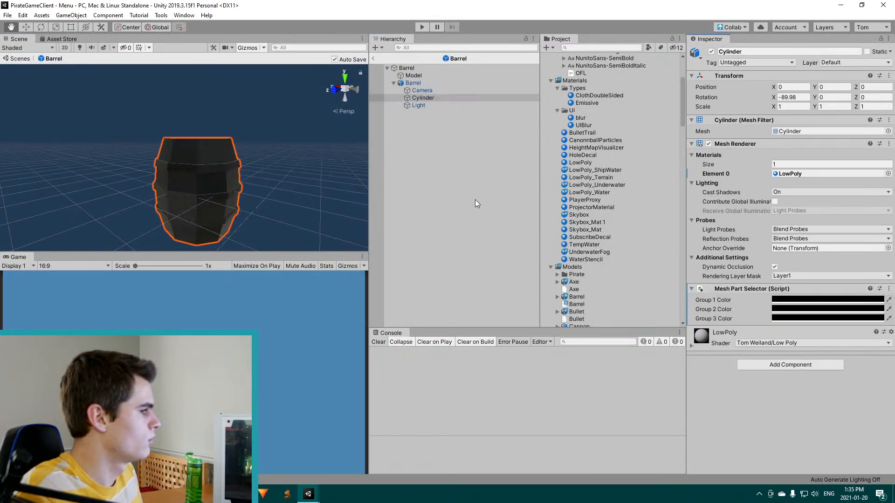
right_drag(344, 187, 305, 220)
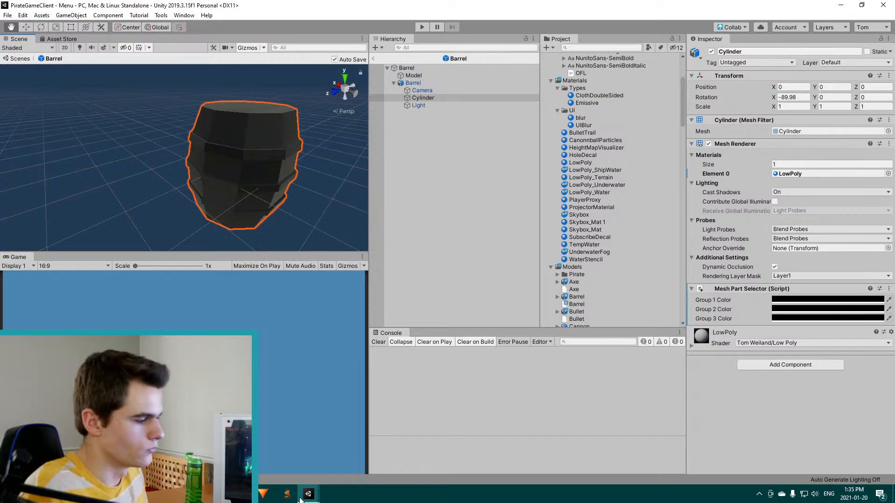
Switch back to Barrel.blend in Blender, select the whole barrel mesh, and enable Auto Smooth with a 60° angle
click(308, 494)
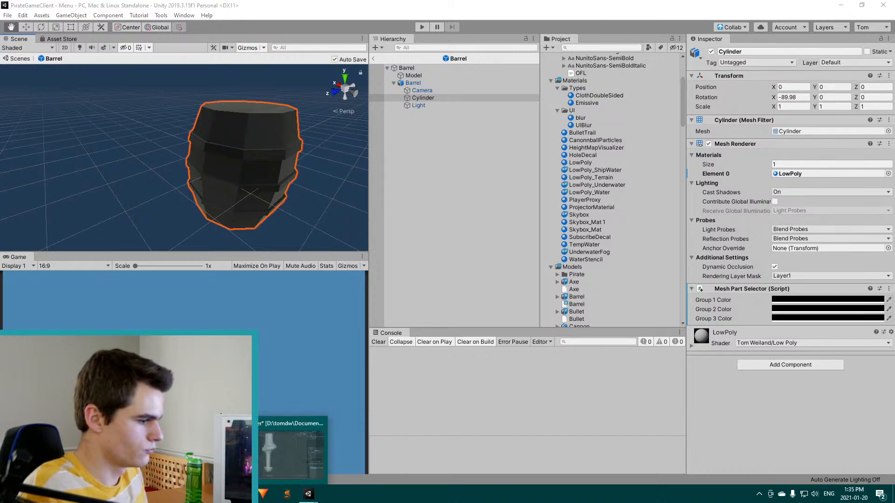
click(264, 494)
middle_drag(529, 260, 384, 256)
key(Tab)
key(Tab)
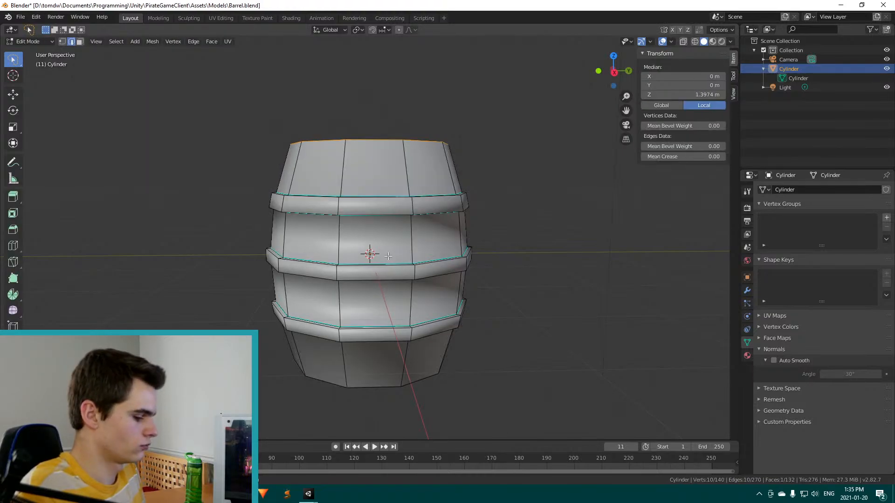
key(a)
click(773, 360)
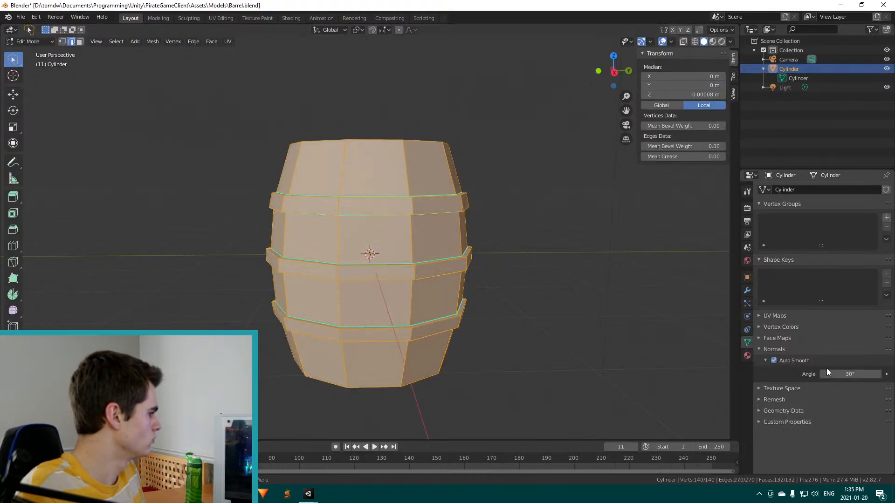
click(850, 376)
text(60)
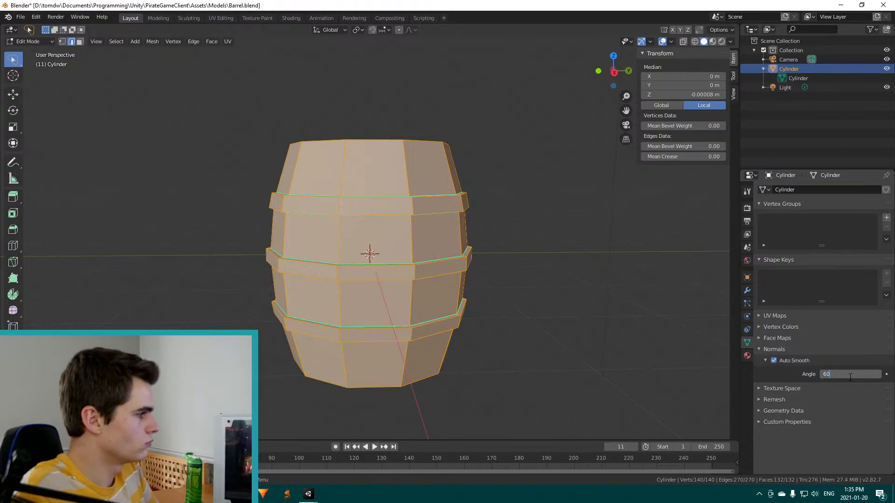
key(Return)
Return the barrel to Object Mode, check its shading from another side, and save the file
key(Tab)
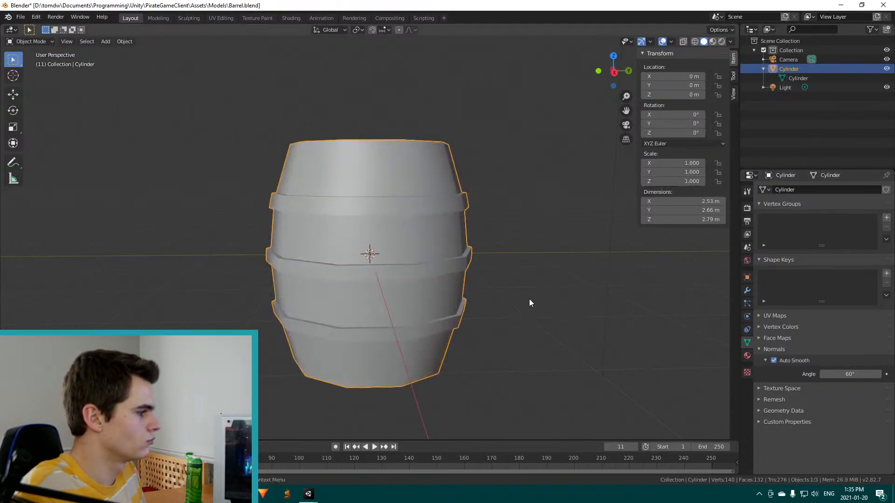
middle_drag(529, 300, 371, 290)
key(ctrl+s)
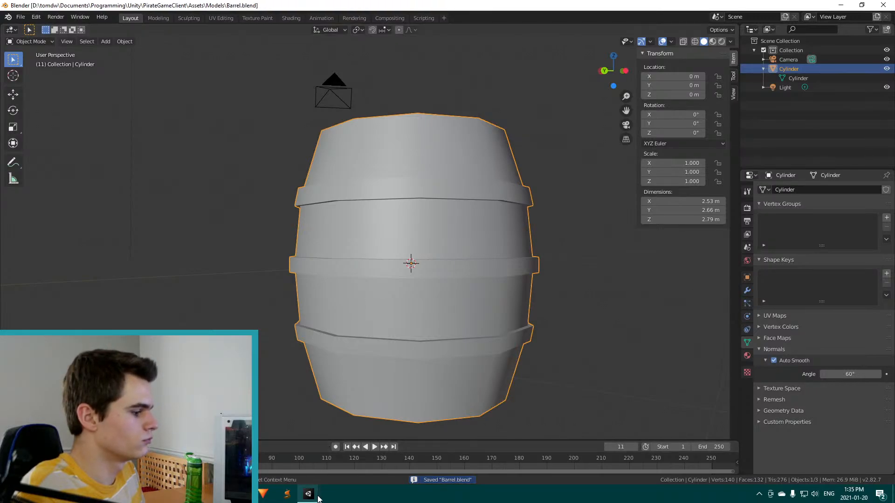
Switch to Unity, select the Cylinder, and examine the list of color groups in its Mesh Part Selector
click(336, 463)
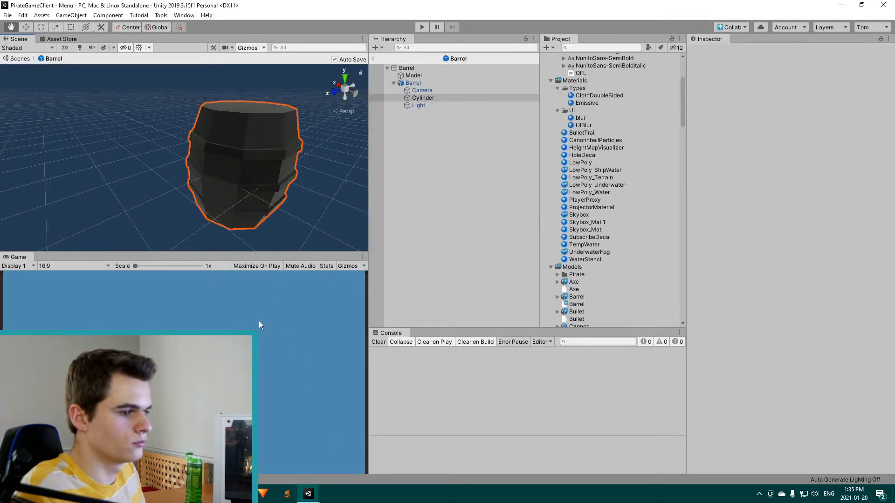
click(415, 97)
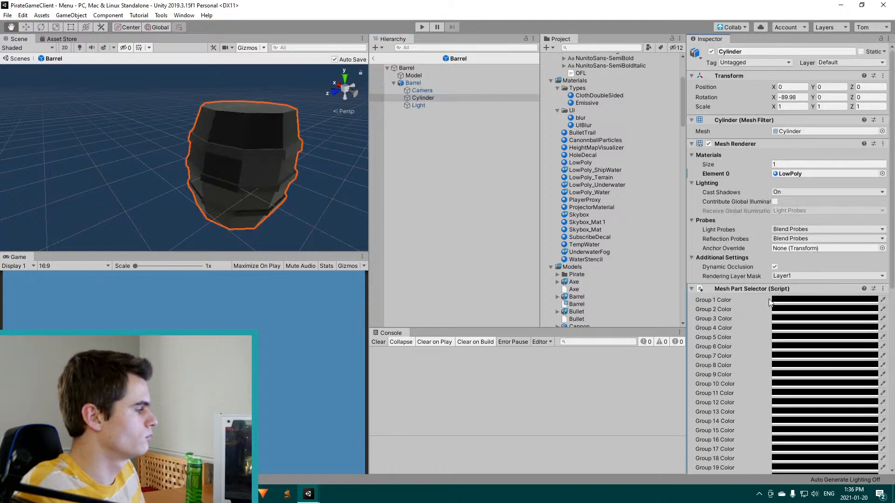
scroll(752, 329, down, 10)
scroll(752, 329, up, 2)
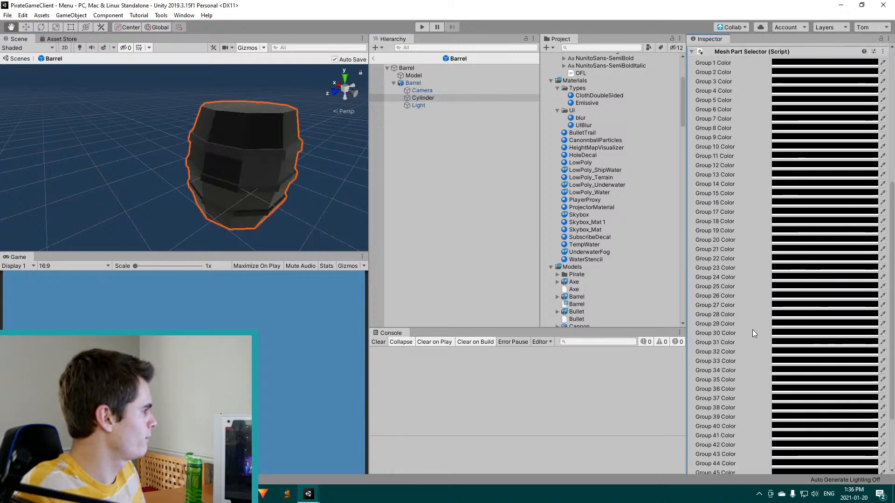
scroll(652, 322, down, 2)
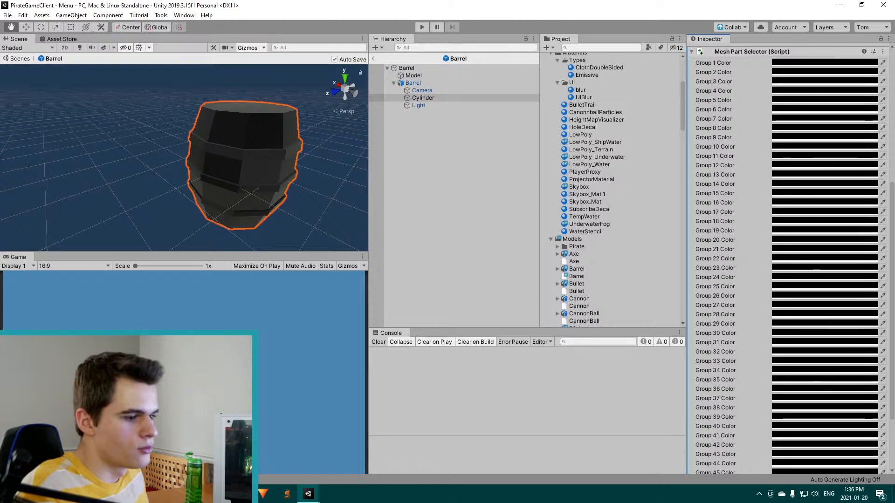
Switch to Xiphos.blend in Blender, save it, and examine the marked sharp edges where the sword's grip meets the guard
mouse_move(241, 494)
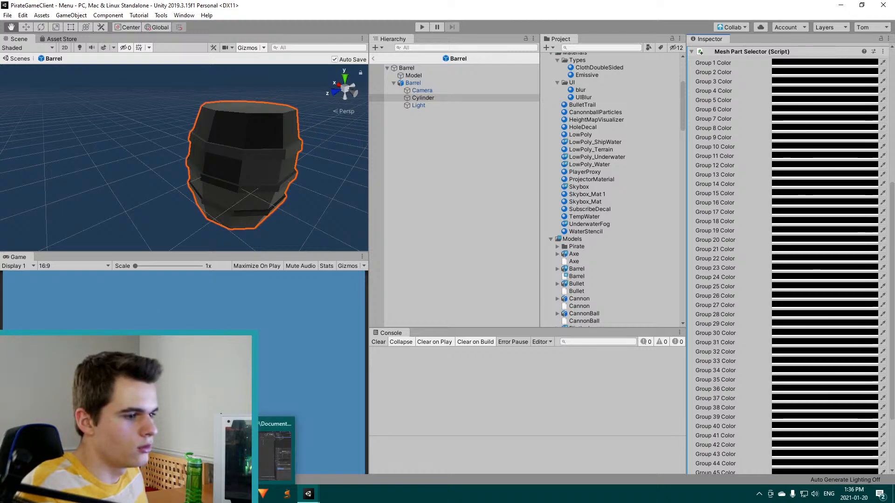
click(276, 448)
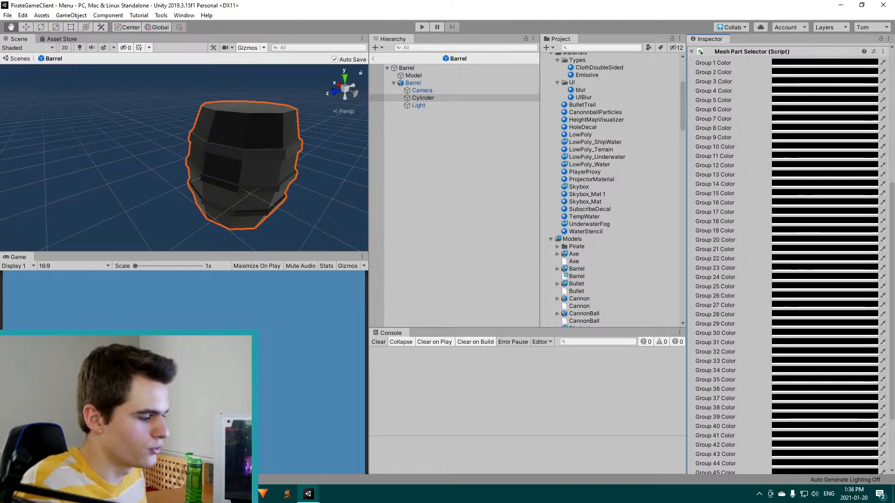
mouse_move(263, 494)
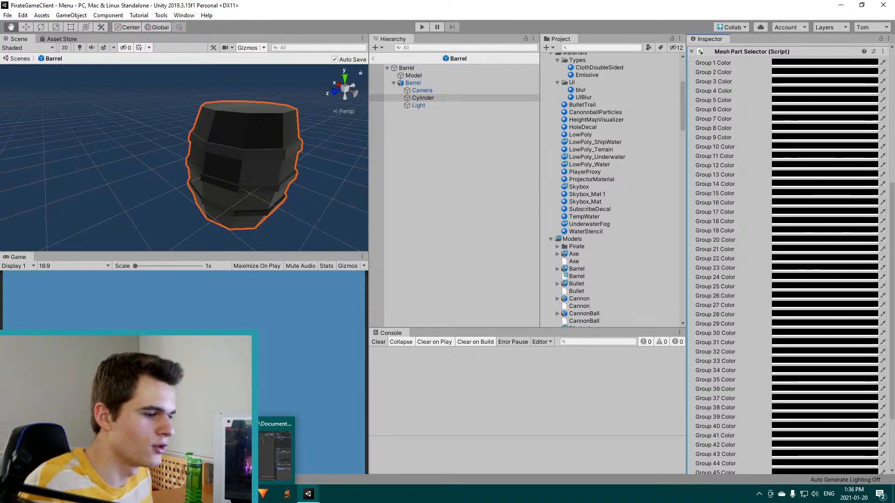
mouse_move(275, 449)
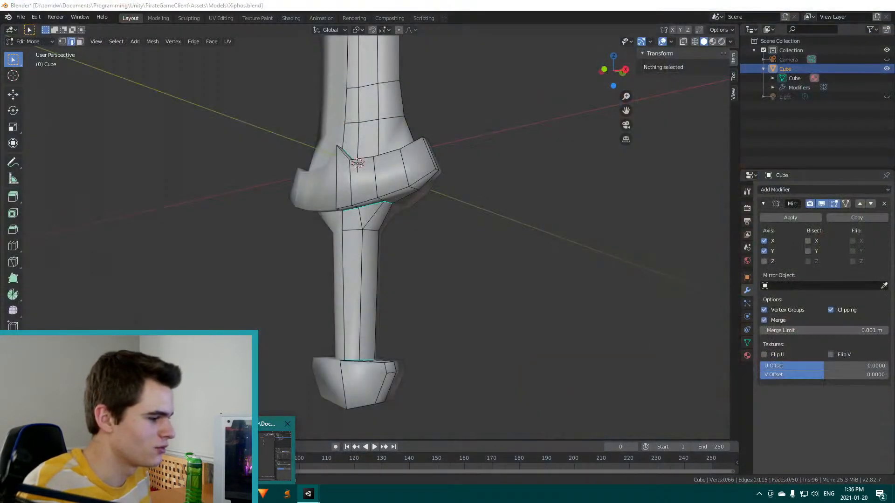
click(275, 449)
key(ctrl+s)
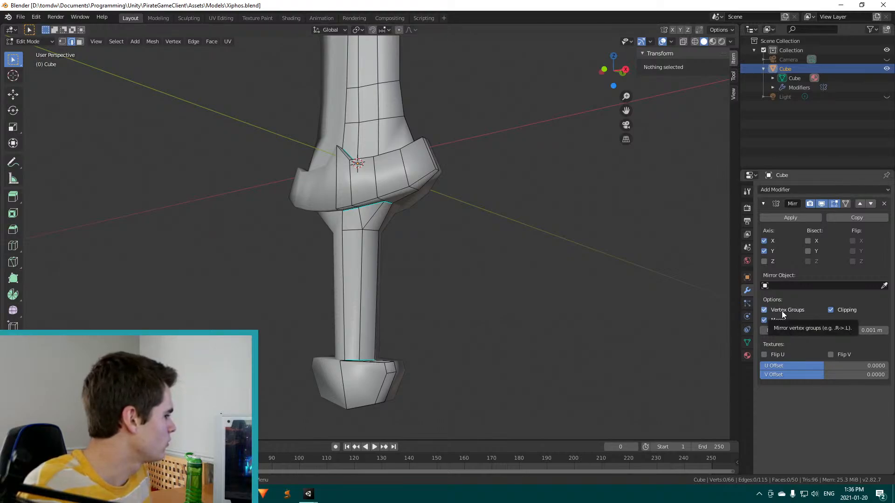
scroll(386, 274, up, 2)
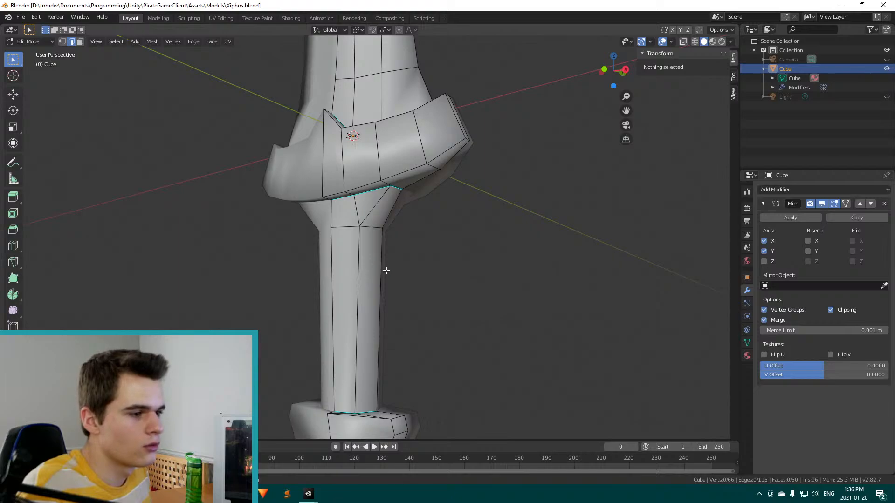
middle_drag(393, 301, 355, 275)
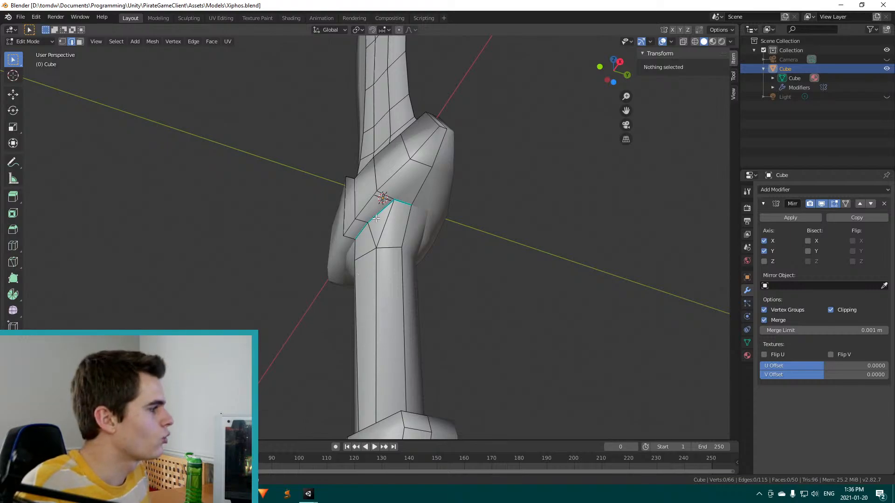
scroll(386, 186, up, 4)
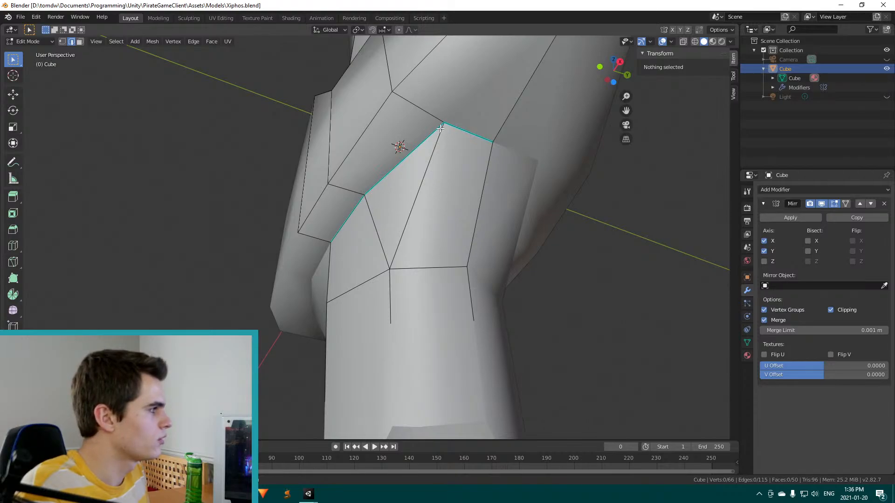
Switch the Xiphos mesh to vertex selection and turn on the vertex normals overlay
key(1)
click(470, 160)
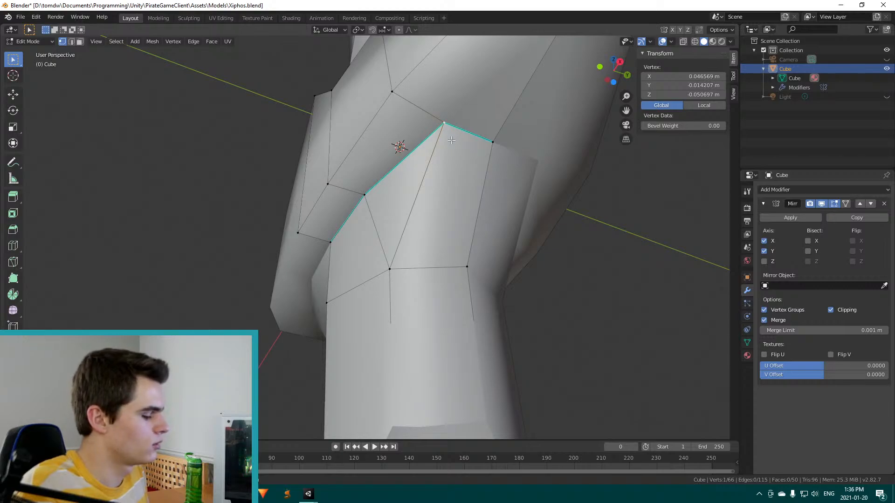
click(577, 282)
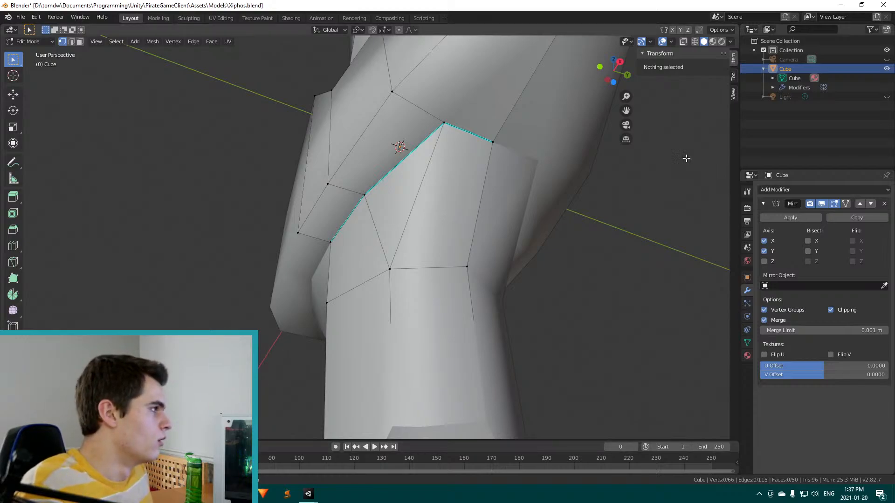
click(671, 42)
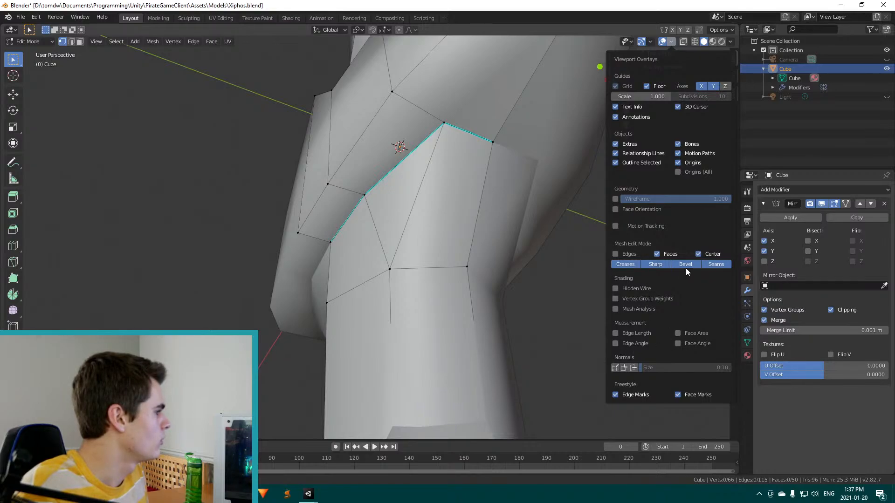
click(616, 367)
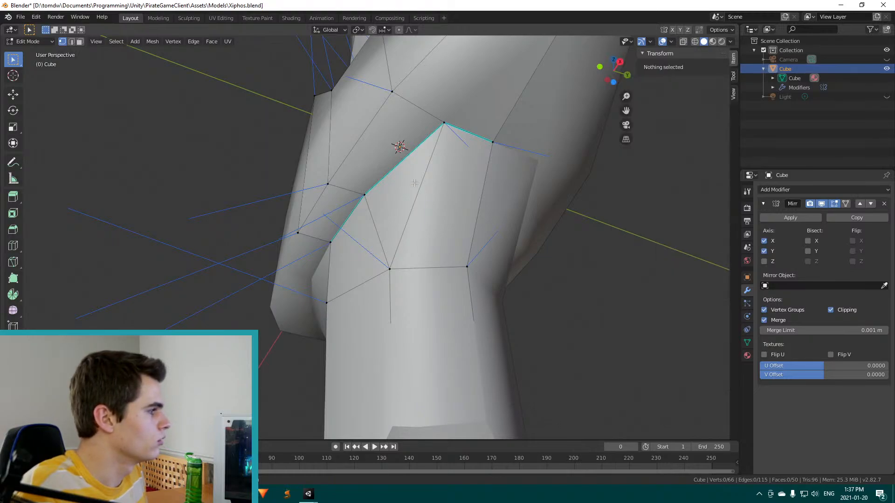
Select the corner vertex on the sharp edge between grip and guard, and inspect its normals from several angles, including from above
middle_drag(412, 202, 426, 116)
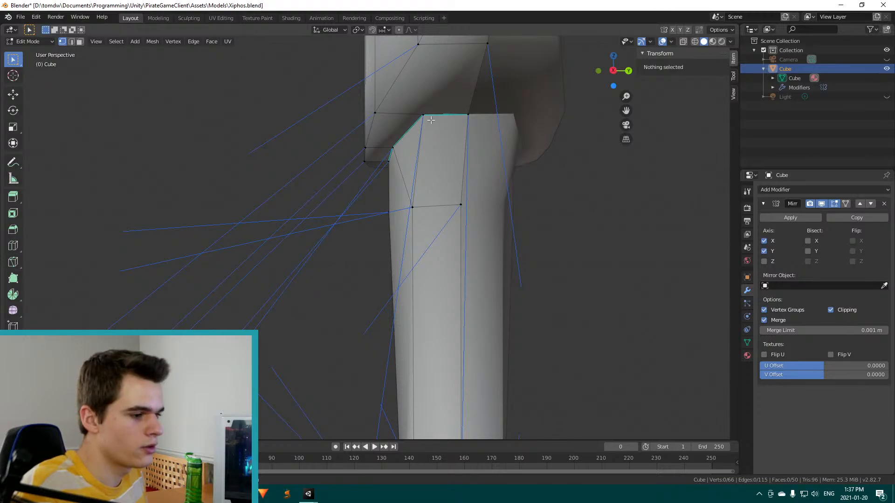
click(427, 114)
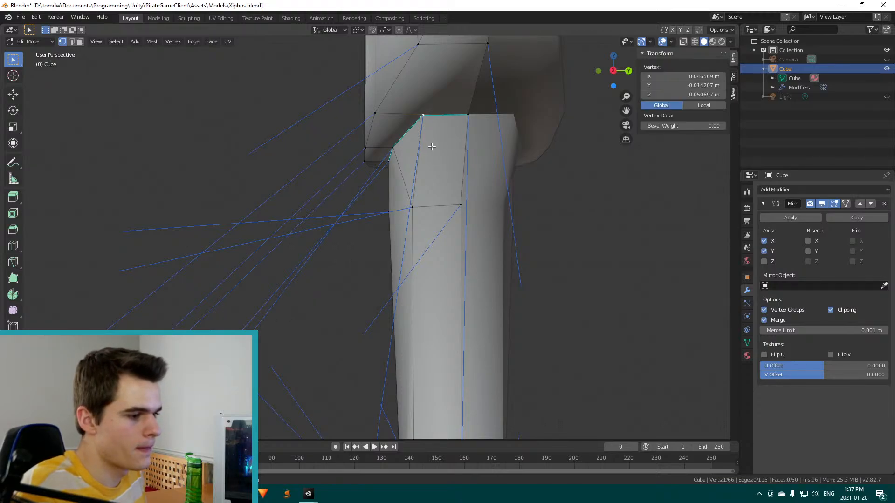
scroll(420, 171, up, 1)
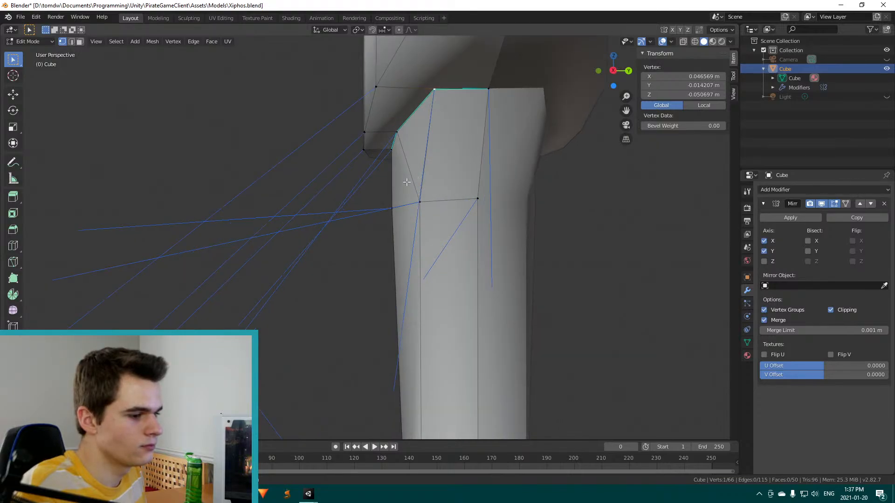
middle_drag(405, 182, 368, 156)
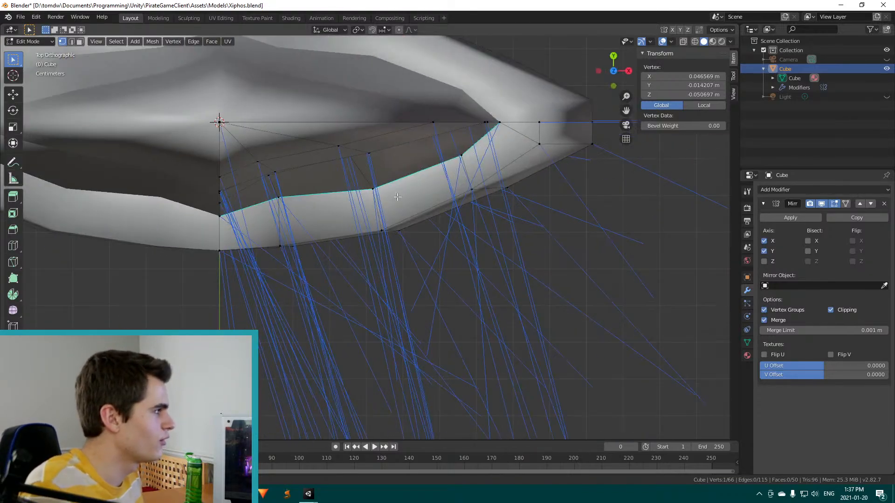
key(KP_7)
middle_drag(411, 138, 293, 172)
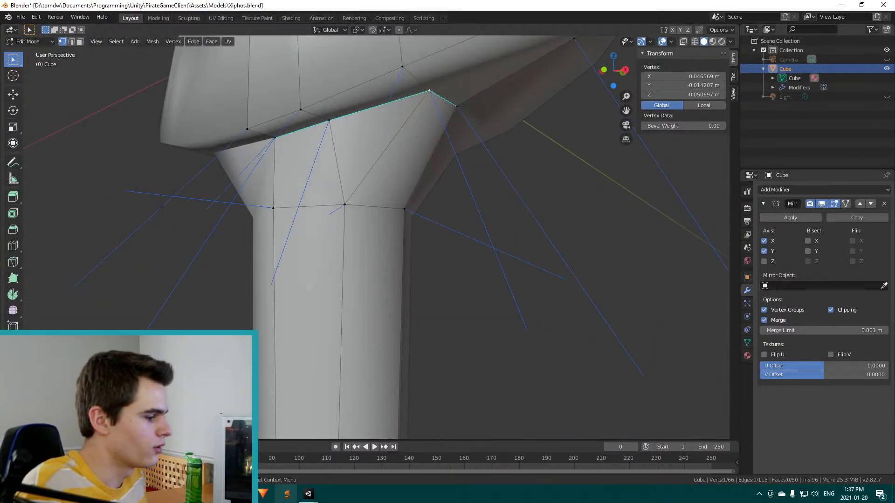
Switch to Unity and compare the import settings of the Barrel and Xiphos models
click(319, 460)
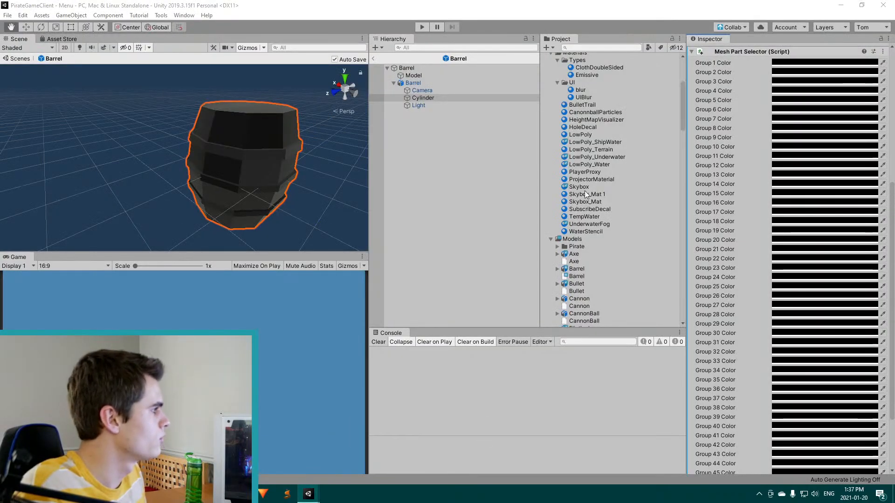
scroll(585, 263, down, 3)
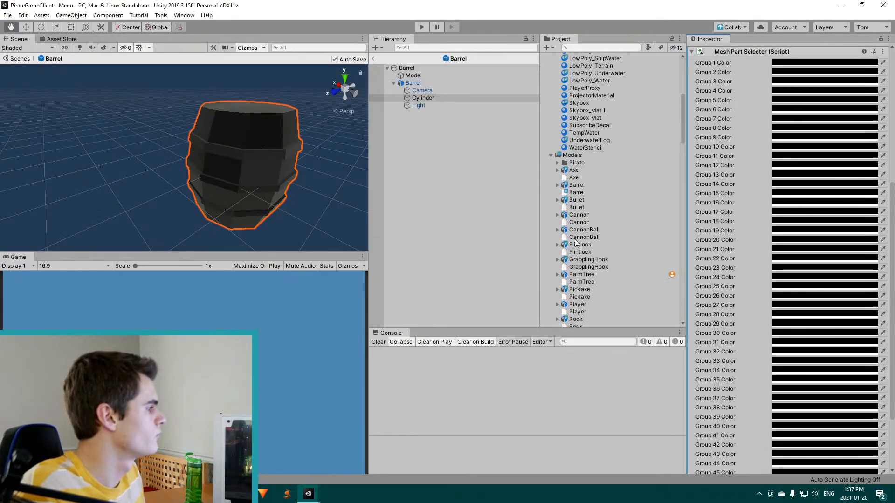
scroll(582, 262, down, 3)
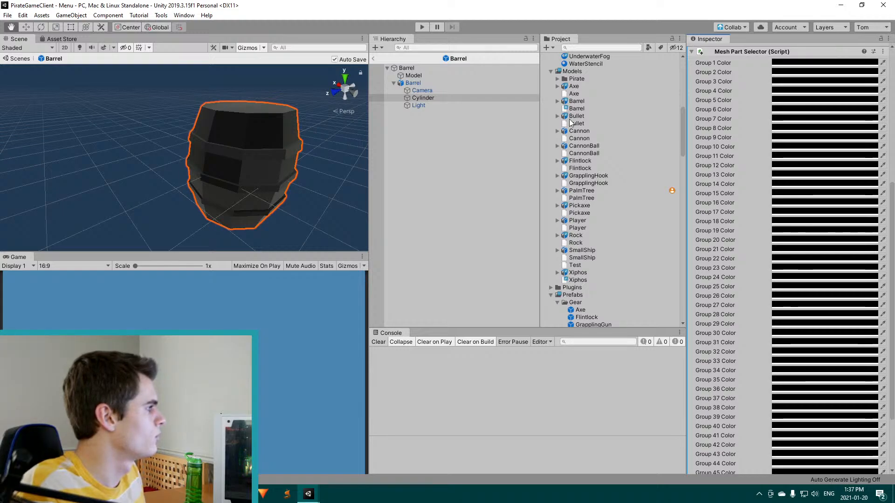
click(576, 101)
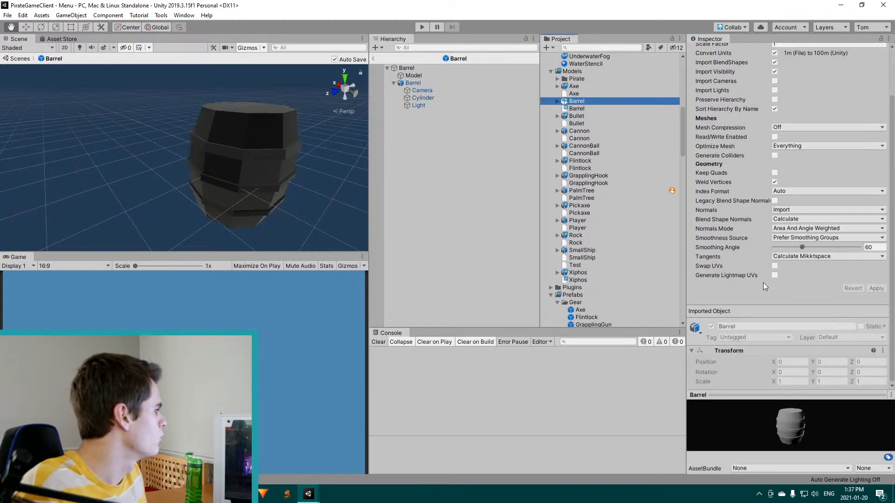
scroll(786, 289, up, 2)
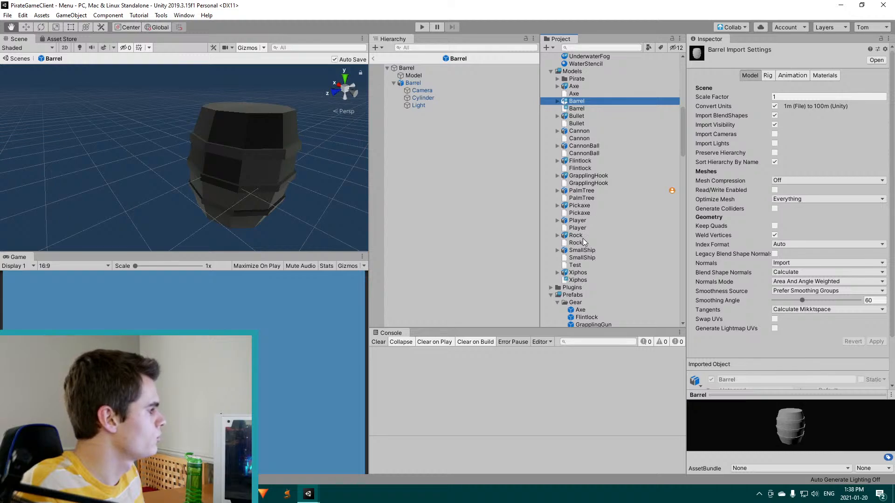
click(576, 273)
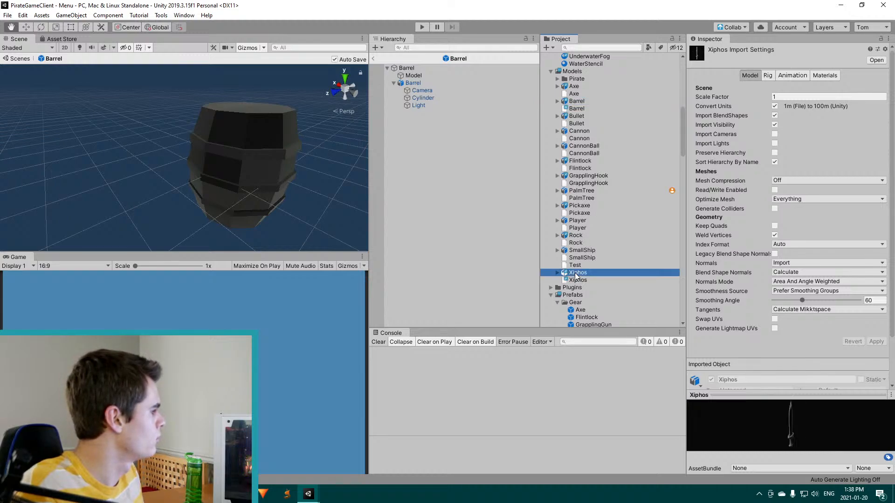
click(589, 102)
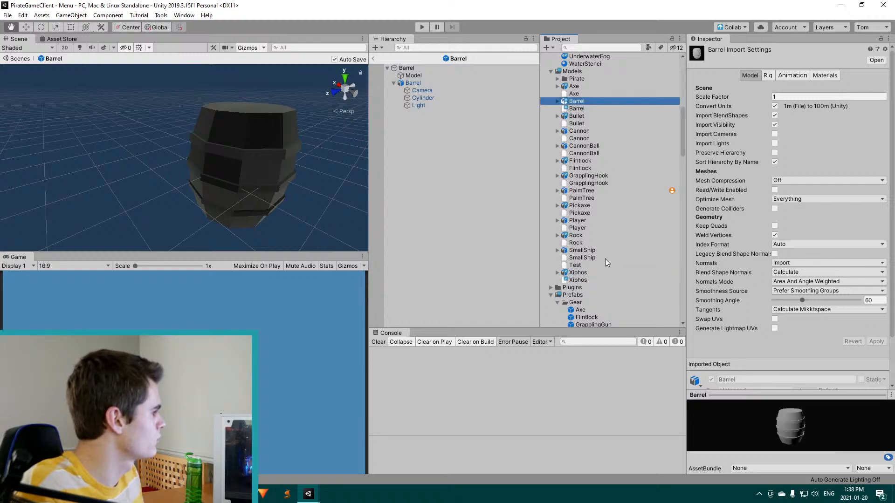
click(576, 275)
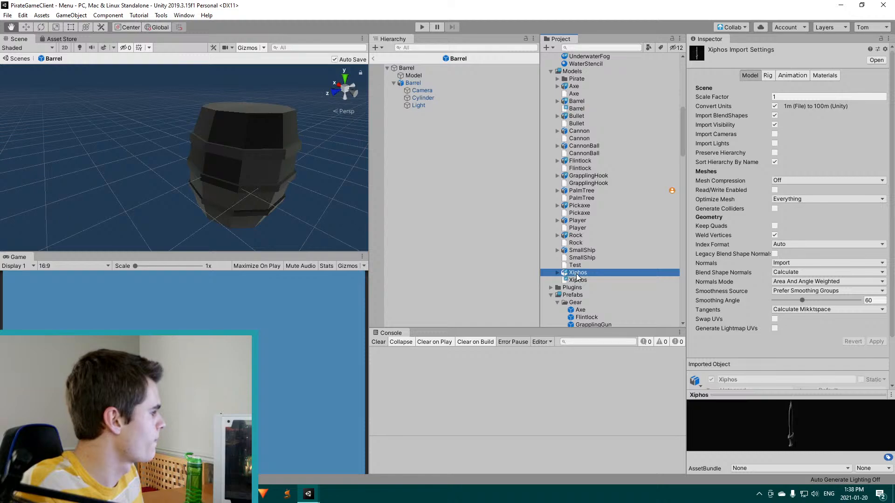
click(572, 103)
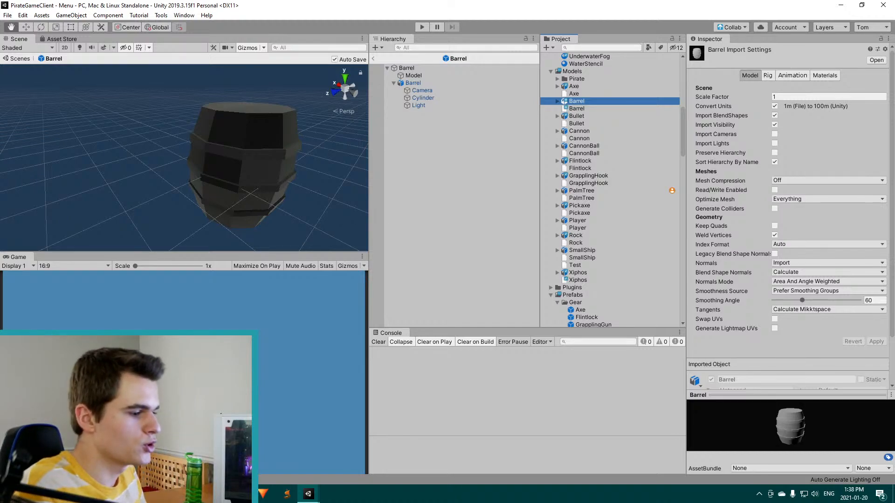
Switch to Blender, save Xiphos.blend, and go back to Barrel.blend to view the barrel's shading from slightly above
mouse_move(263, 494)
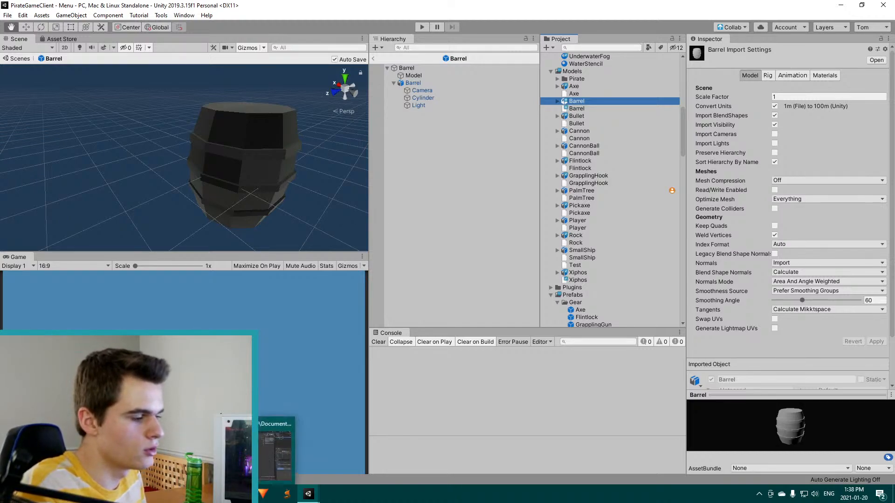
click(276, 447)
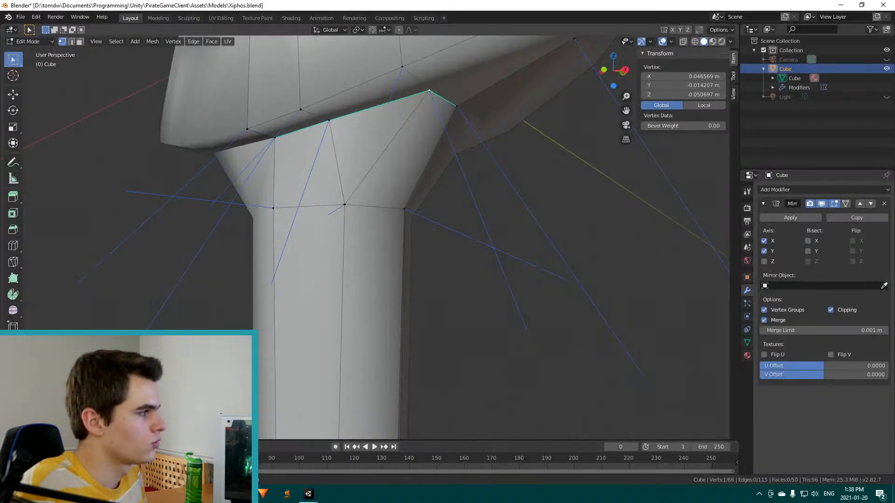
key(ctrl+s)
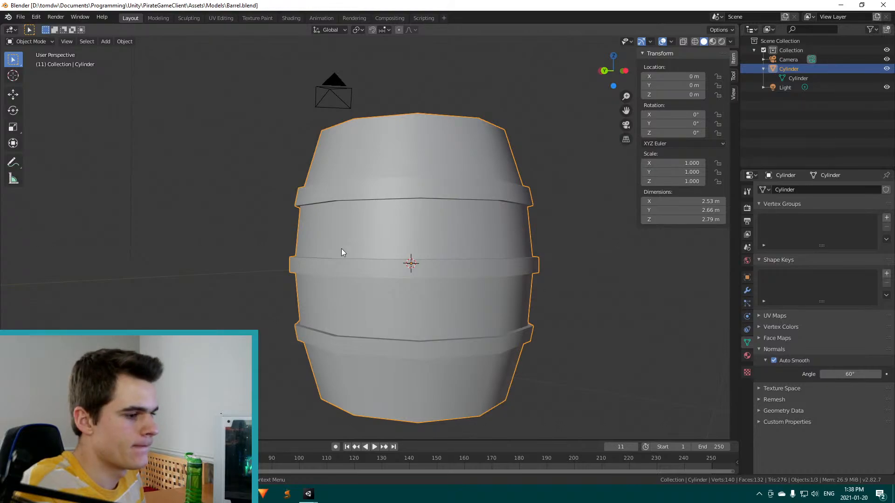
scroll(354, 275, down, 1)
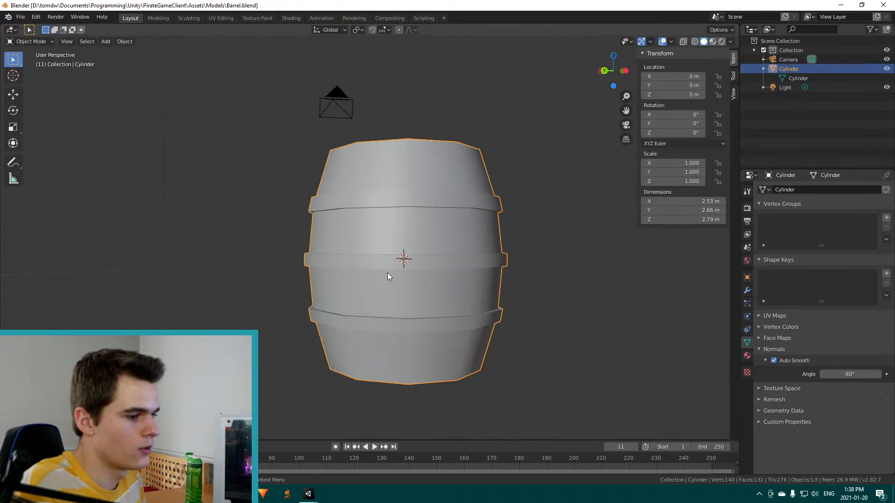
middle_drag(388, 272, 336, 311)
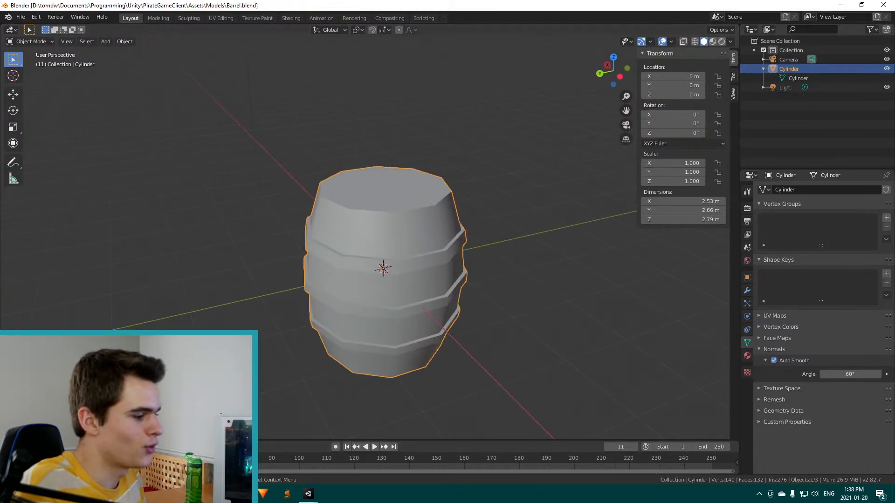
Switch to Unity and open the Player prefab from the Prefabs folder for editing
mouse_move(309, 494)
click(329, 457)
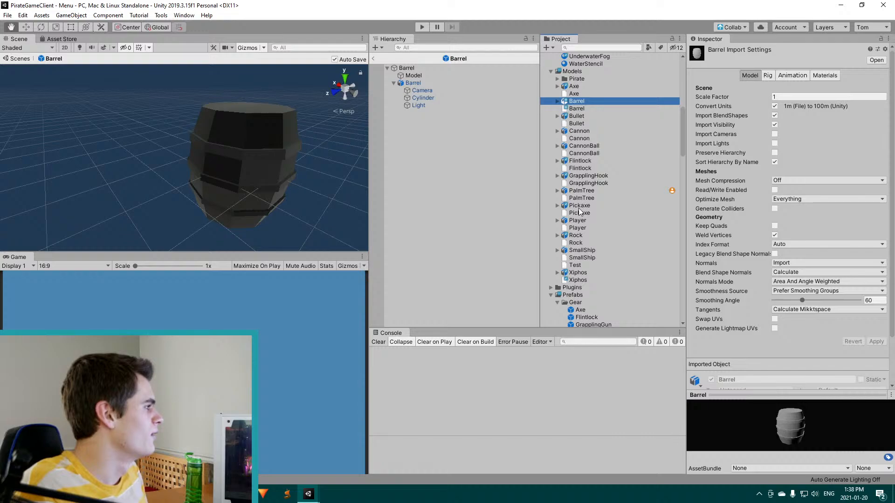
double_click(576, 223)
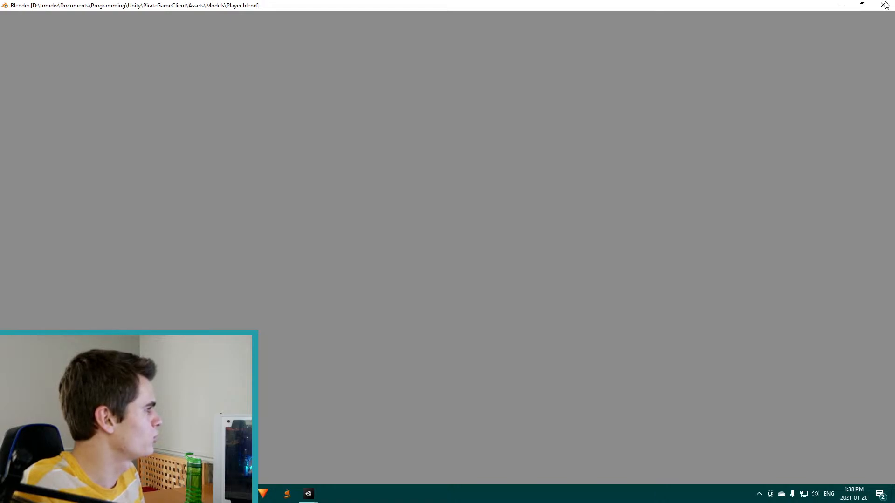
click(883, 5)
scroll(588, 291, down, 6)
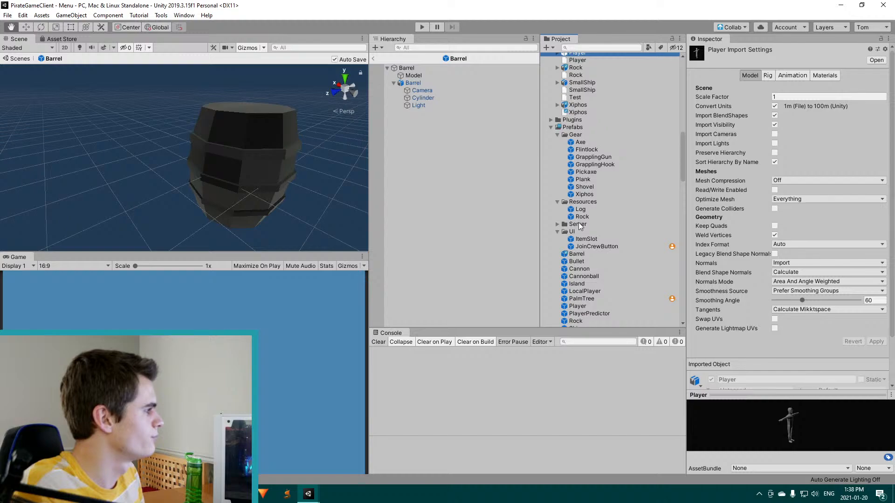
double_click(577, 304)
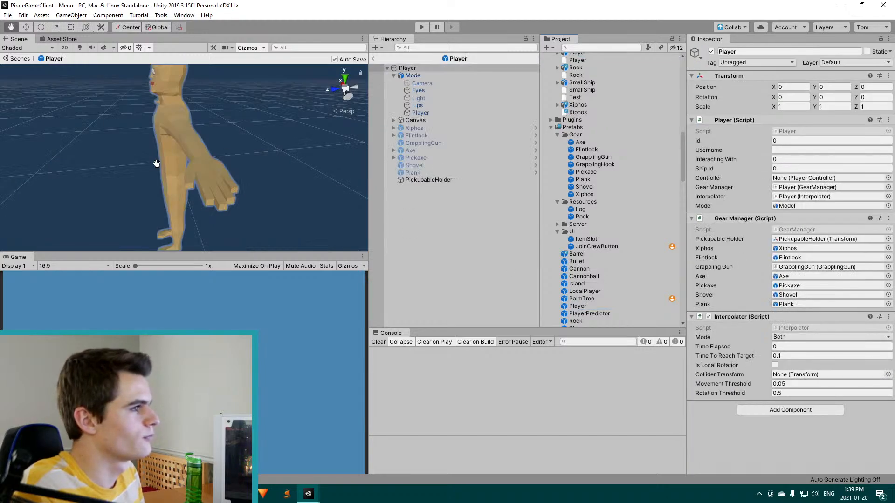
View the Player model's shading in the scene from the side and the front
alt+drag(157, 163, 269, 146)
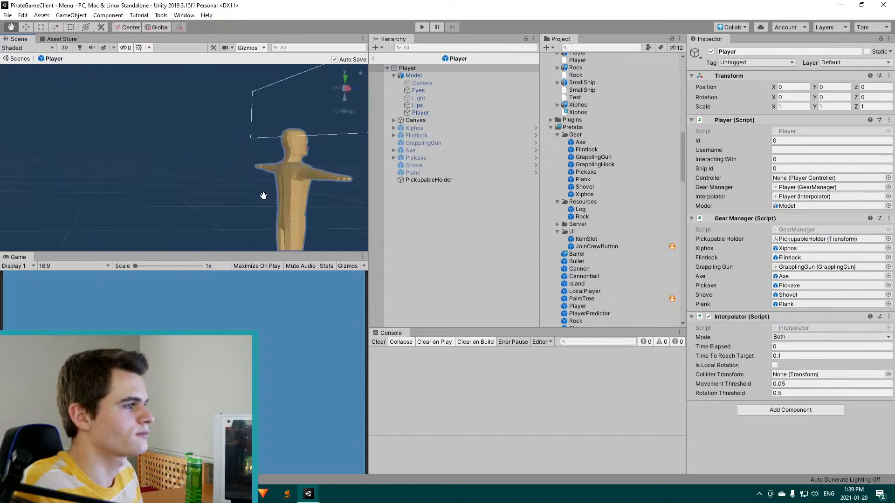
key(w)
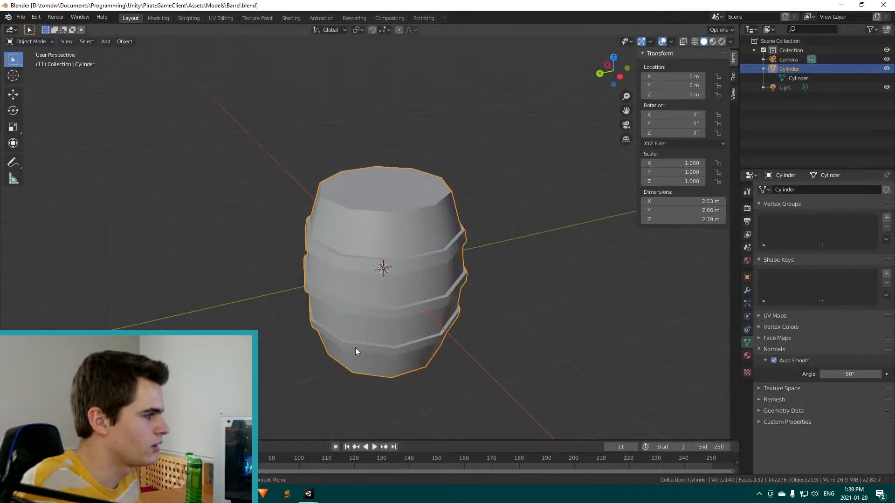
Switch to Blender and try splitting the normals of the entire barrel mesh in Edit Mode
middle_drag(355, 347, 401, 309)
key(Tab)
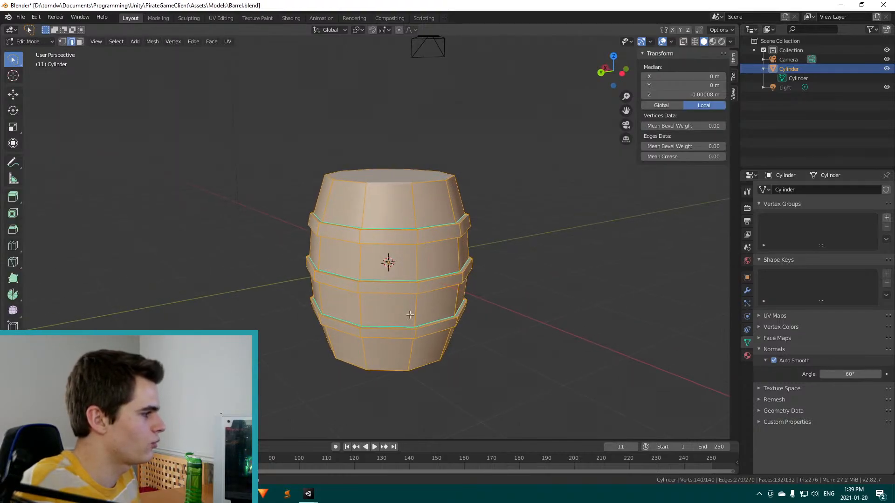
click(155, 41)
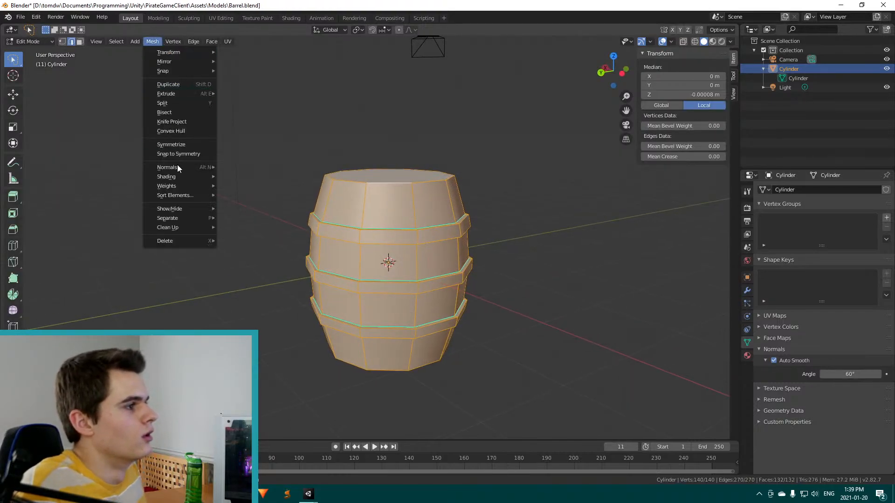
mouse_move(178, 174)
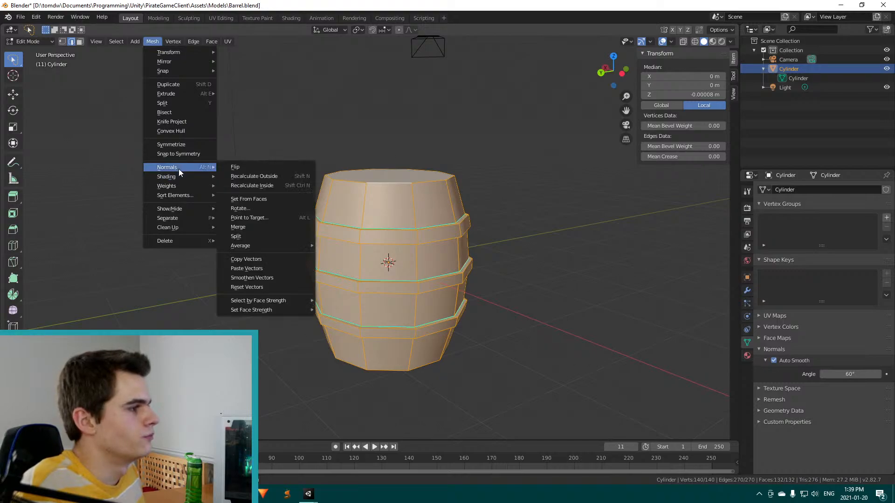
click(245, 237)
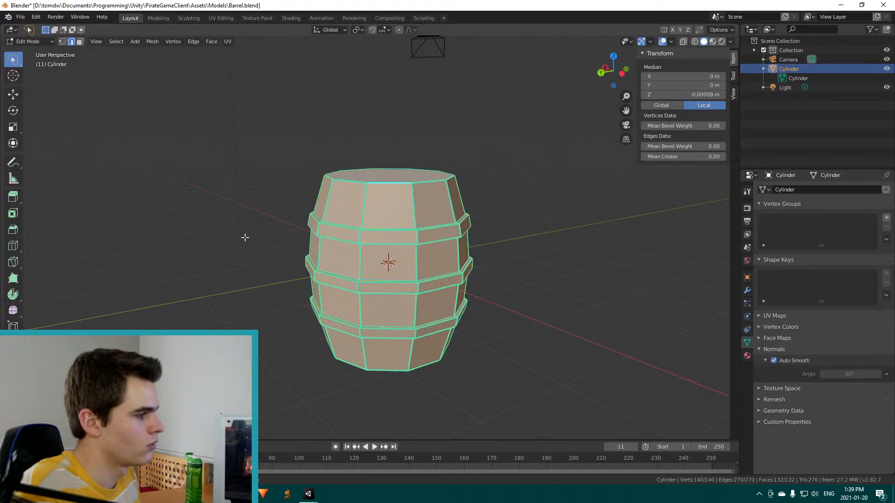
key(ctrl+z)
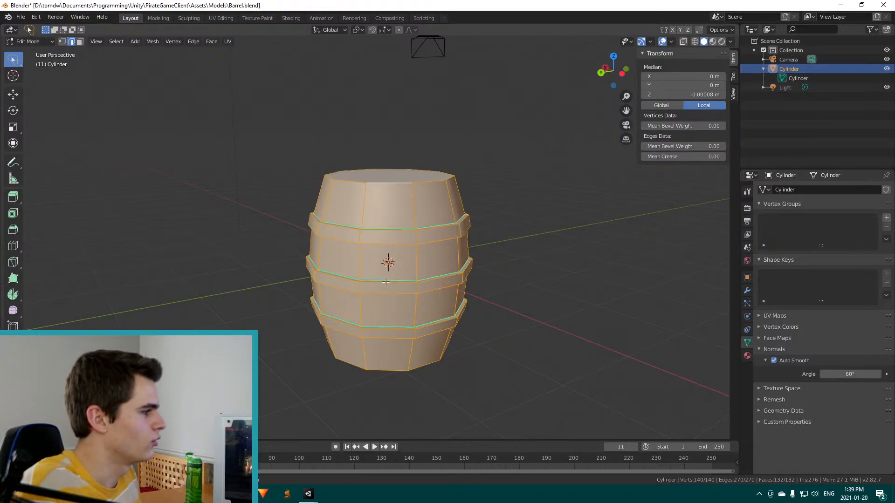
Select the edge loops above and below all three hoops where they meet the barrel body
click(313, 261)
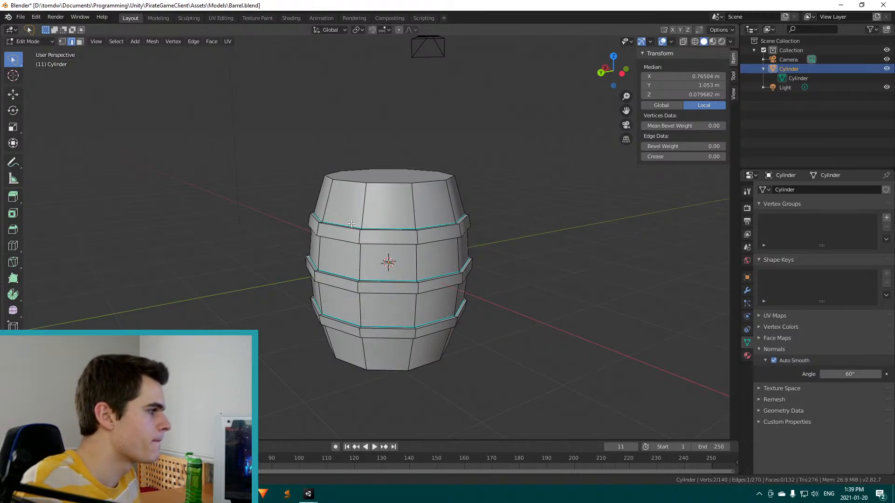
alt+shift+click(351, 224)
alt+shift+click(343, 275)
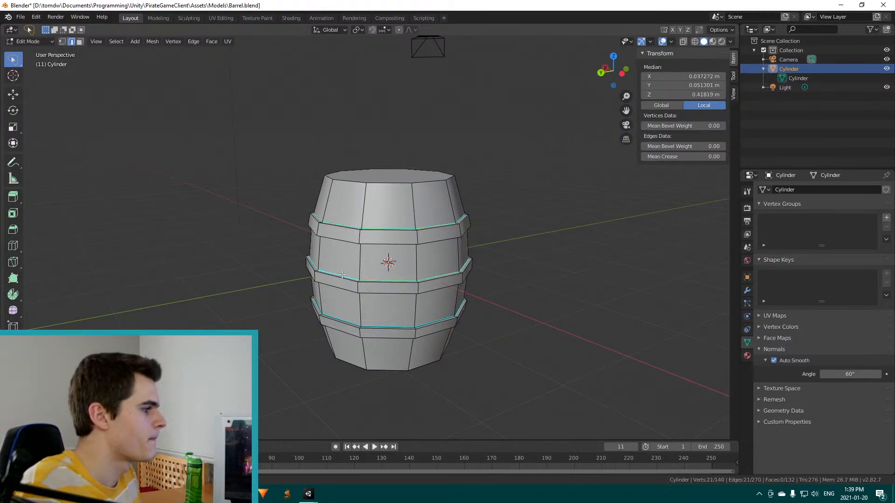
alt+shift+click(347, 318)
middle_drag(346, 317, 359, 242)
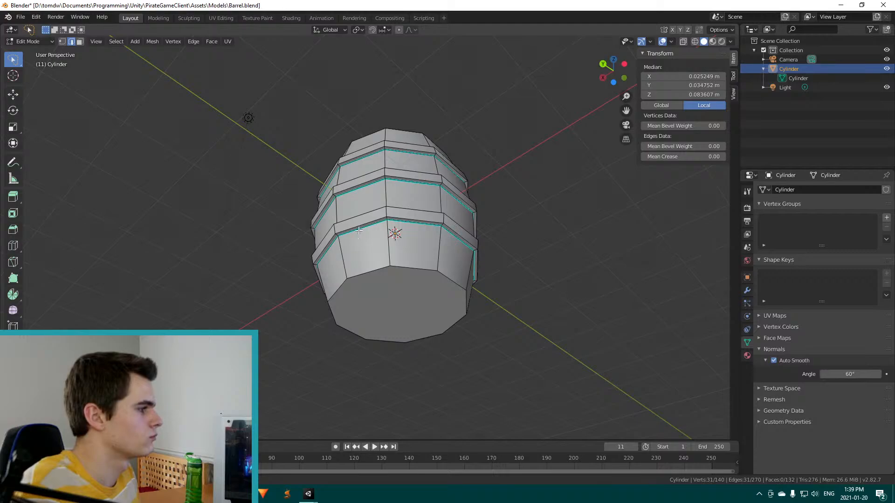
alt+shift+click(361, 185)
alt+shift+click(361, 184)
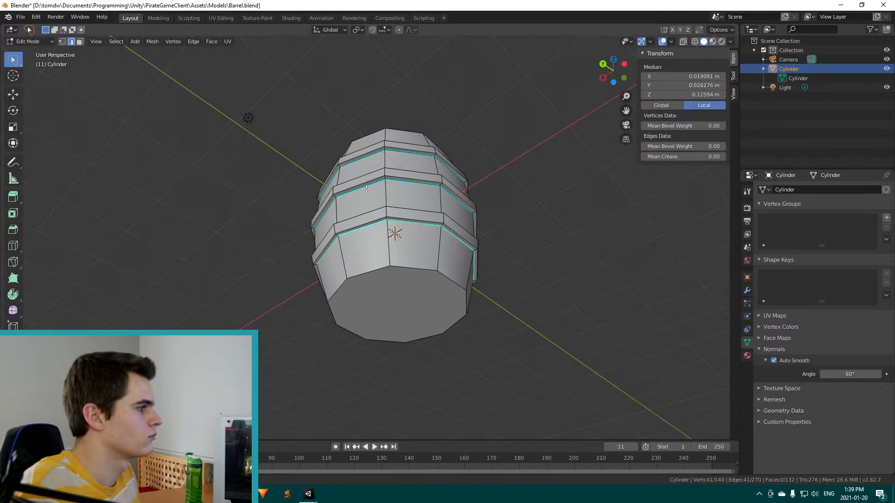
alt+shift+click(361, 184)
alt+shift+click(362, 159)
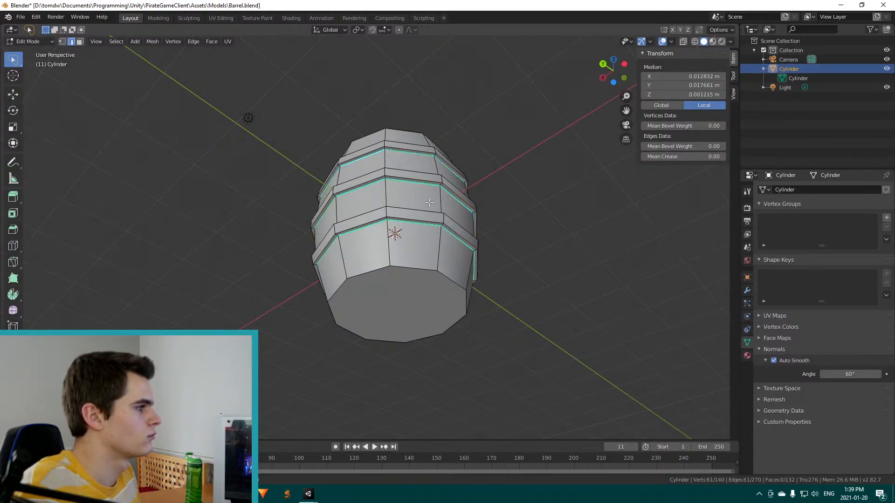
Split the normals along the selected hoop edge loops, check the barrel from the side, and save Barrel.blend
click(153, 41)
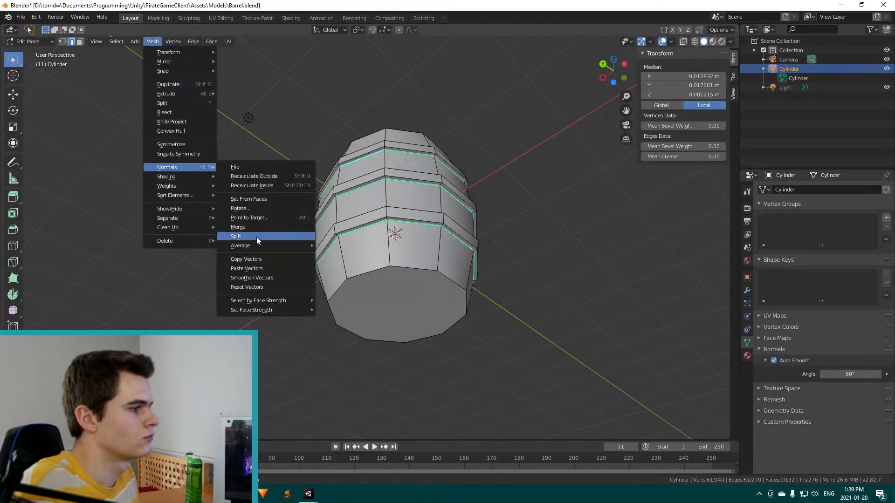
click(256, 237)
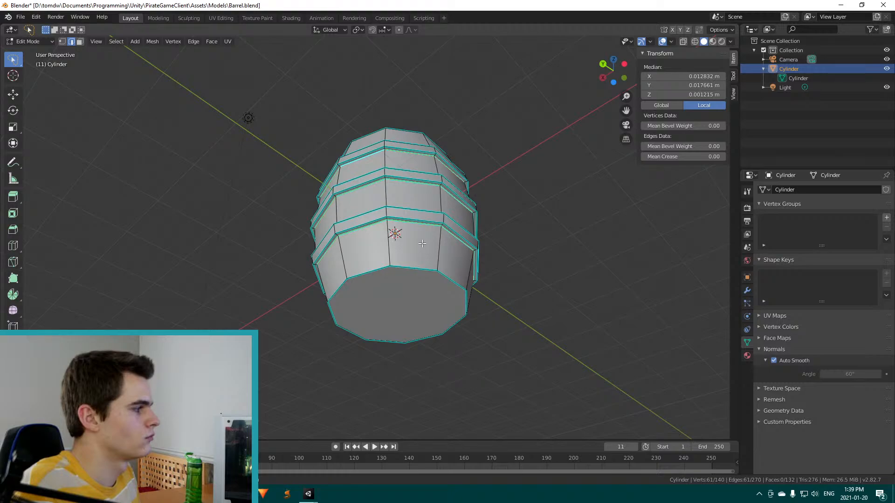
scroll(413, 238, up, 2)
middle_drag(421, 243, 283, 309)
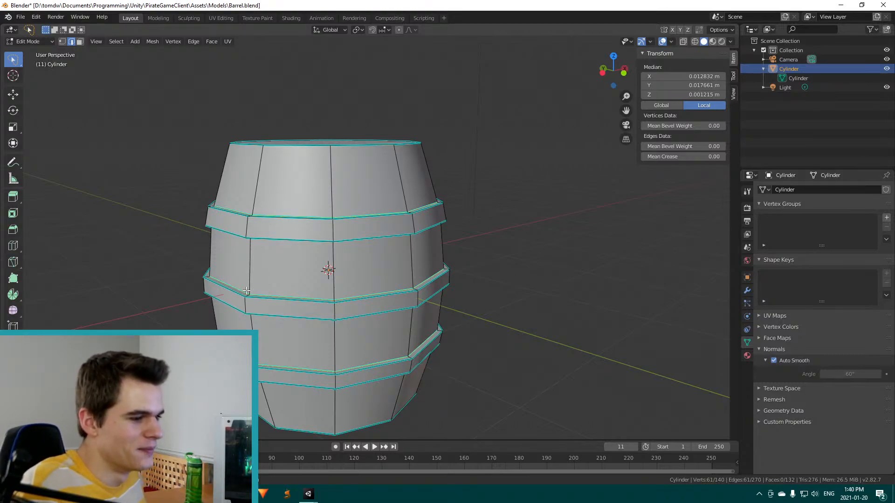
key(ctrl+s)
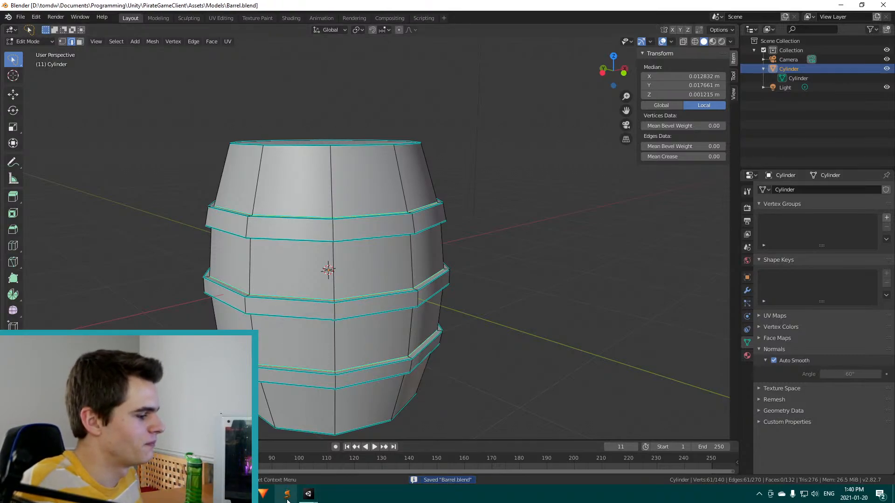
Switch to Unity, open the Barrel prefab, and find the mesh parts of its Cylinder to review the colour groups
click(316, 480)
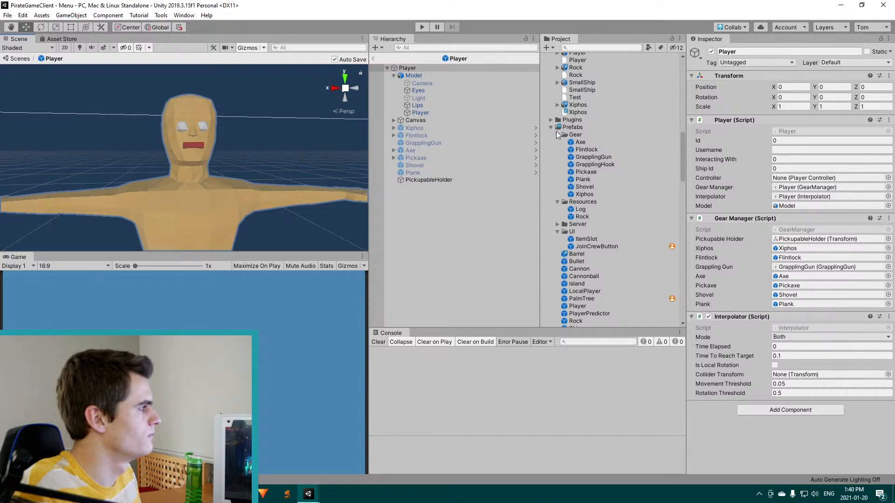
double_click(576, 254)
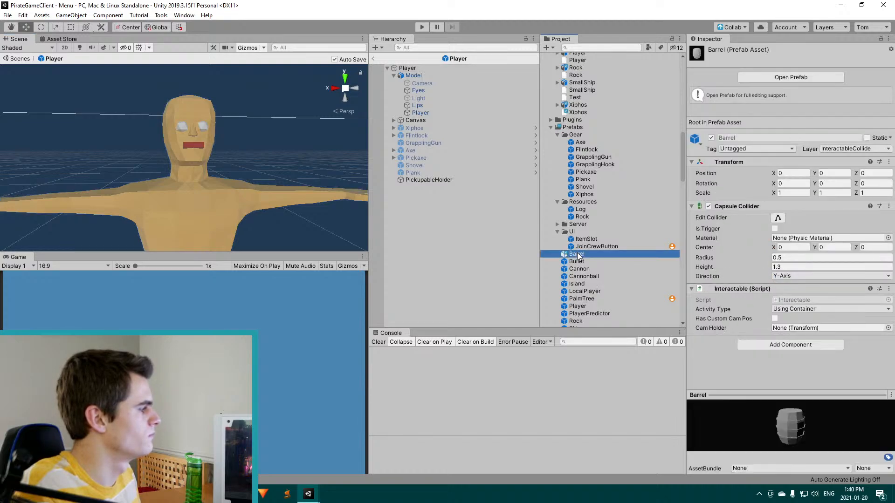
click(423, 98)
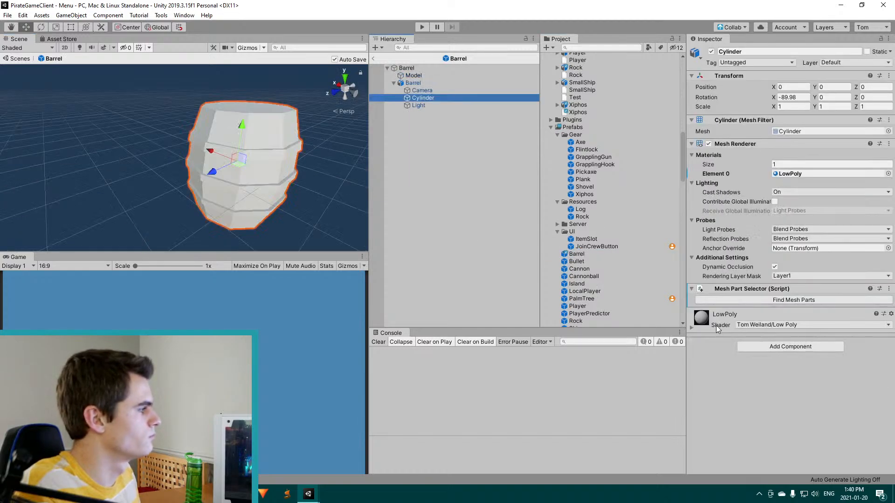
click(731, 300)
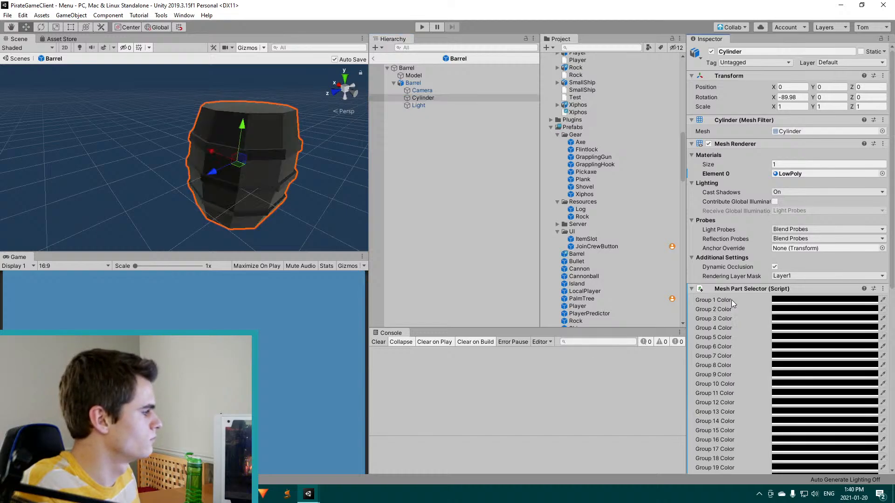
scroll(751, 328, down, 3)
scroll(751, 328, down, 5)
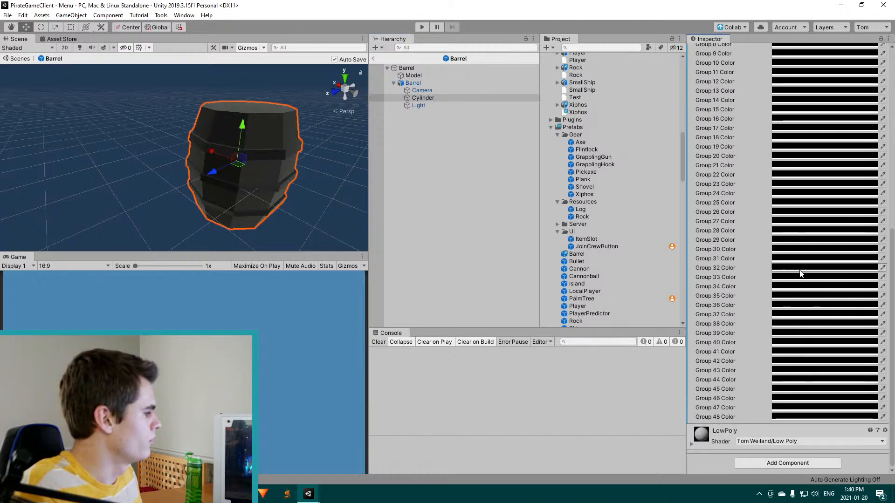
scroll(799, 273, up, 6)
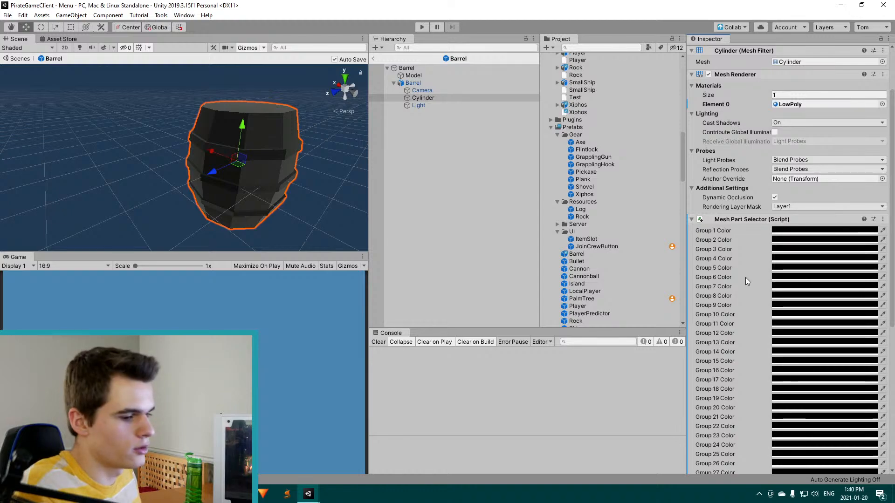
scroll(736, 335, down, 6)
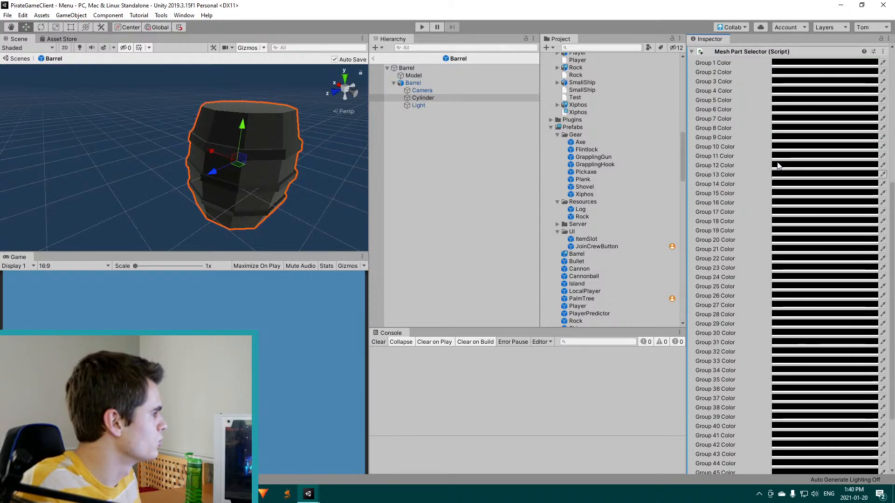
Set the Cylinder's Group 1 Color to red (FF3939) and look for the coloured part from another angle
click(792, 62)
click(652, 205)
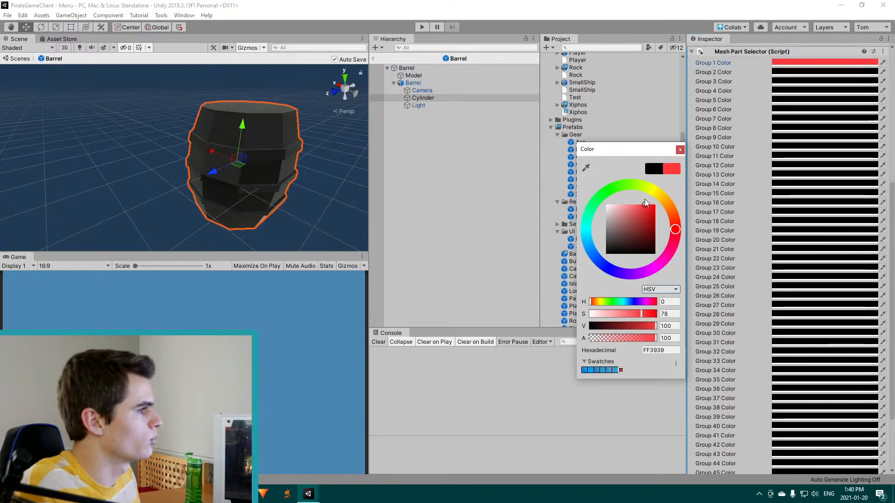
middle_click(230, 180)
alt+drag(231, 180, 242, 136)
Switch to Blender, view the barrel from below, and check the Auto Smooth angle in Xiphos.blend's normals settings
key(alt+Tab)
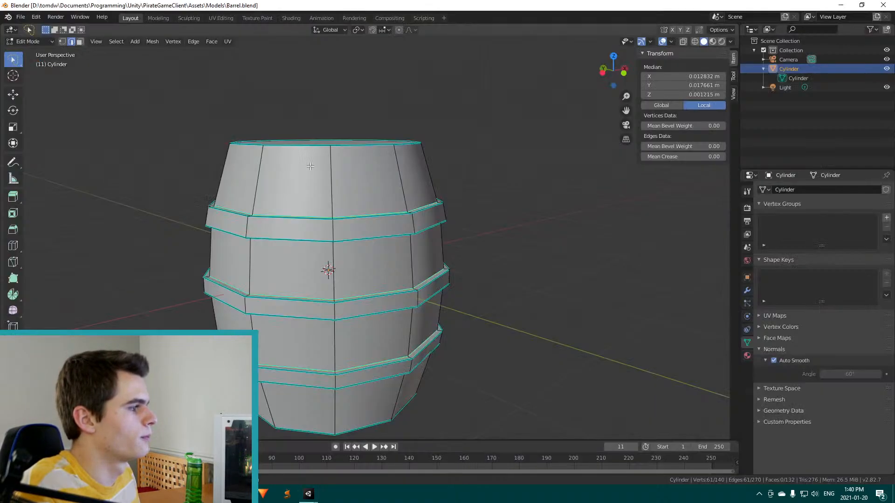
middle_drag(373, 339, 363, 295)
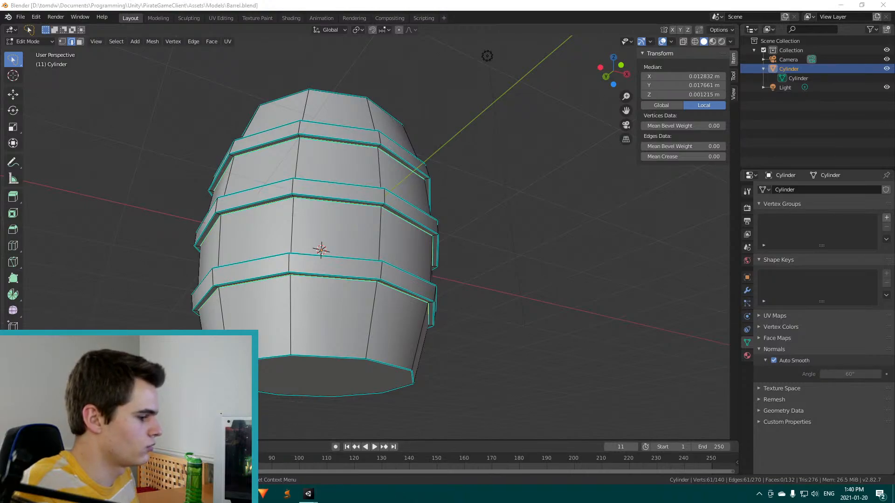
click(263, 493)
click(279, 450)
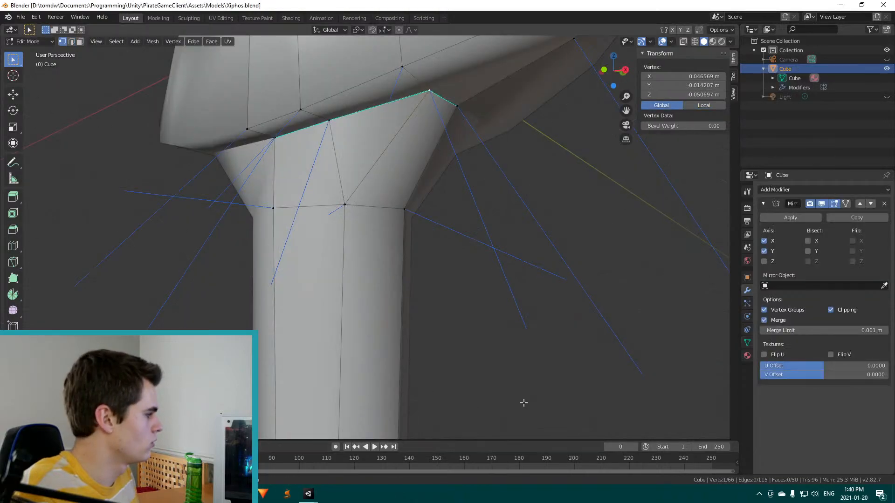
click(746, 342)
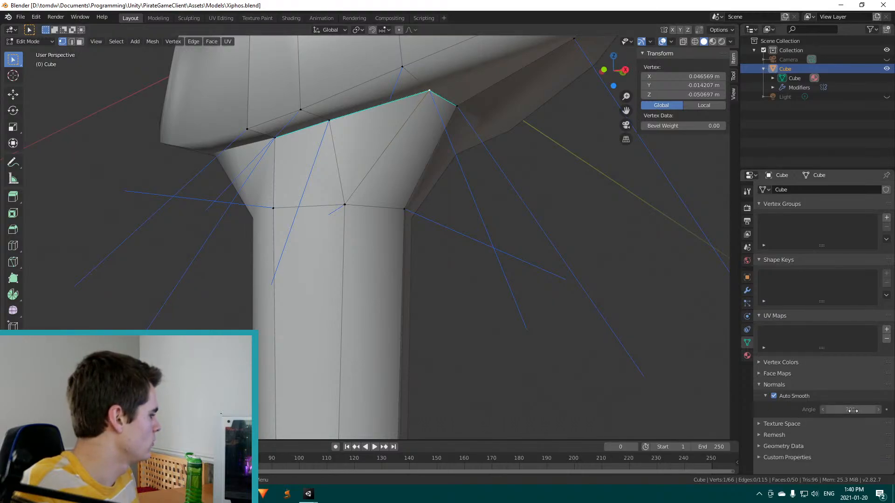
drag(850, 409, 848, 426)
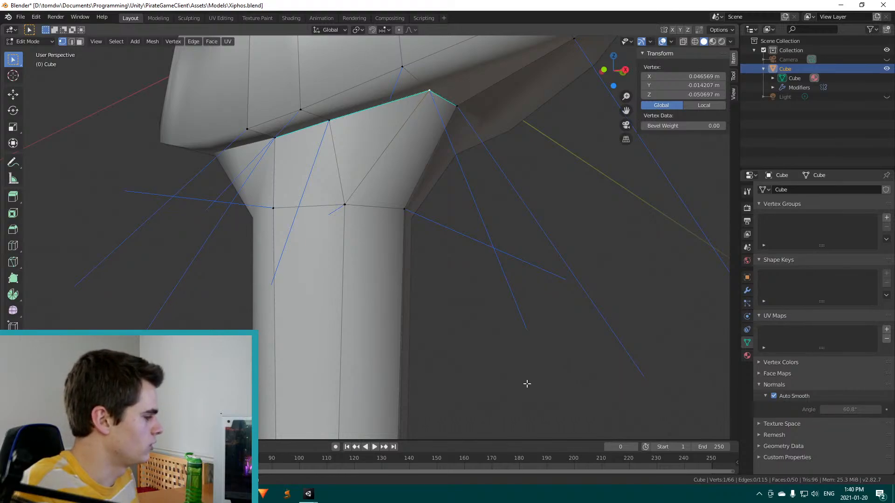
click(548, 379)
key(ctrl+z)
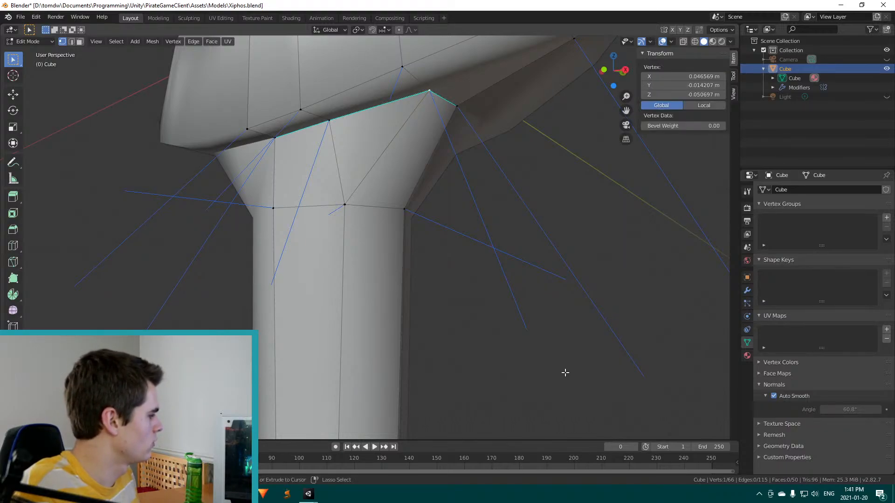
scroll(583, 352, down, 4)
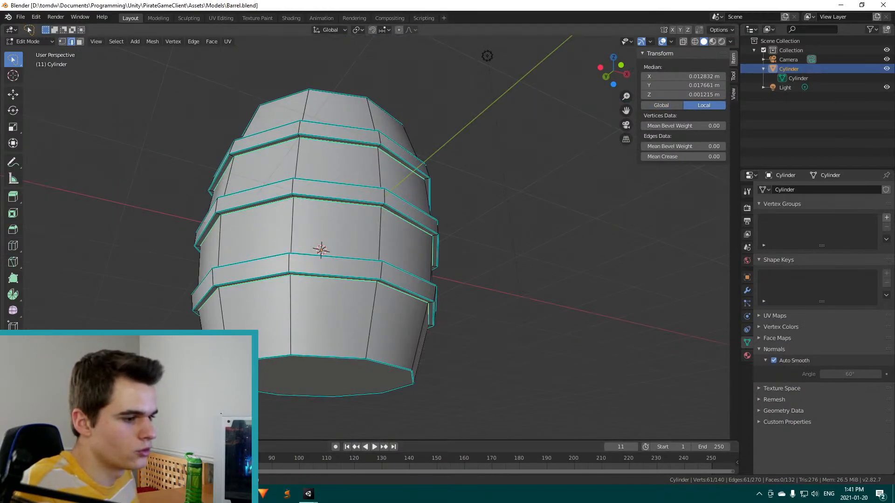
Clear the sharp mark from the edge loop around the barrel's bottom and save Barrel.blend
scroll(480, 66, down, 2)
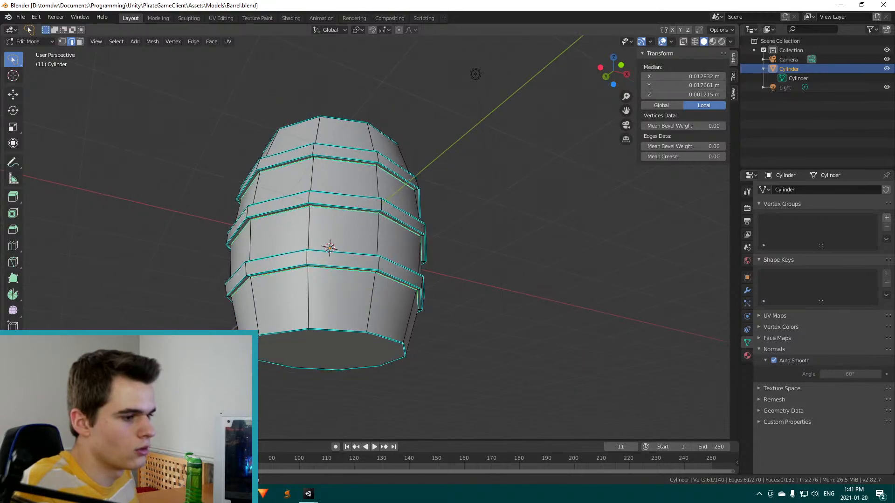
key(KP_Decimal)
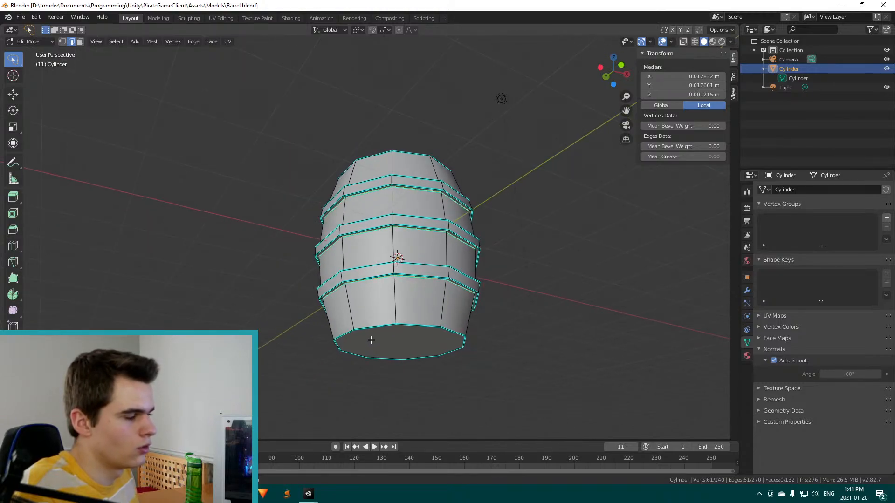
middle_drag(370, 342, 229, 305)
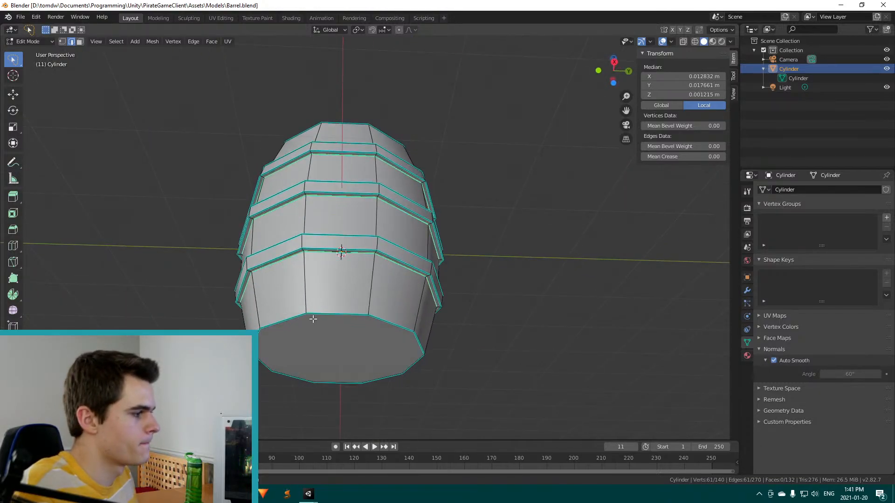
alt+click(333, 320)
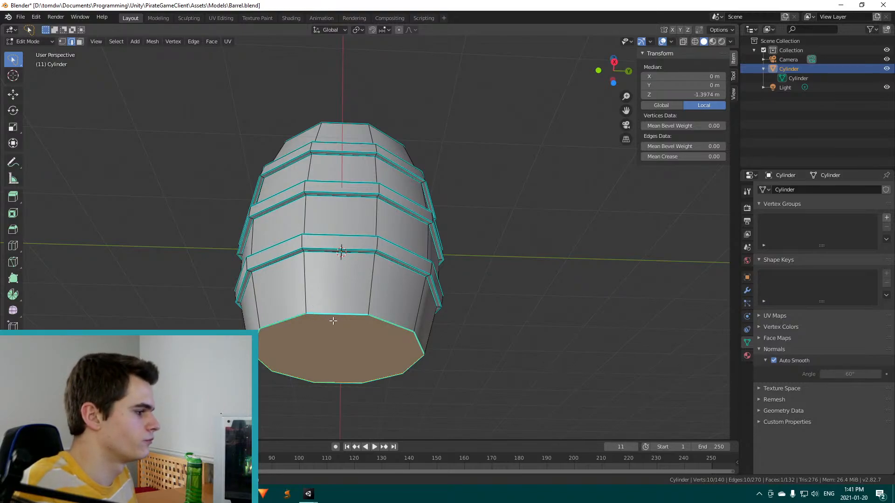
click(194, 41)
click(250, 217)
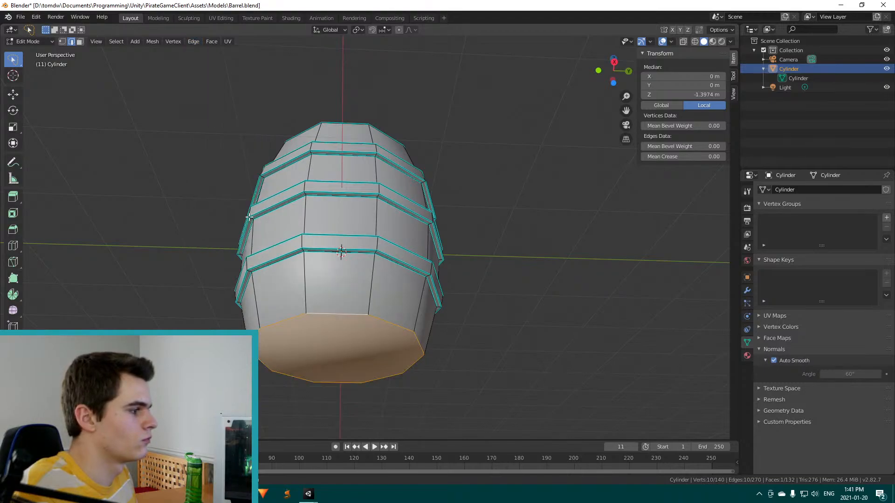
click(143, 279)
Switch to Unity and examine the underside of the Barrel prefab in the 3D perspective view
mouse_move(308, 494)
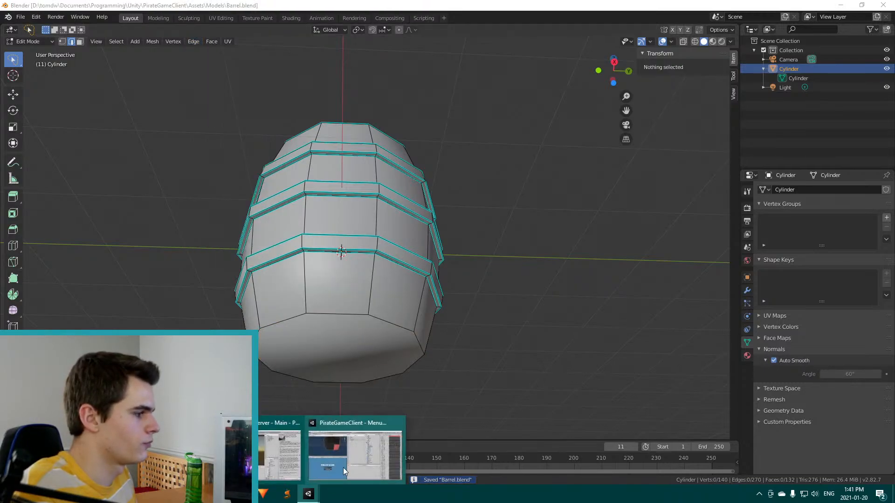
click(357, 451)
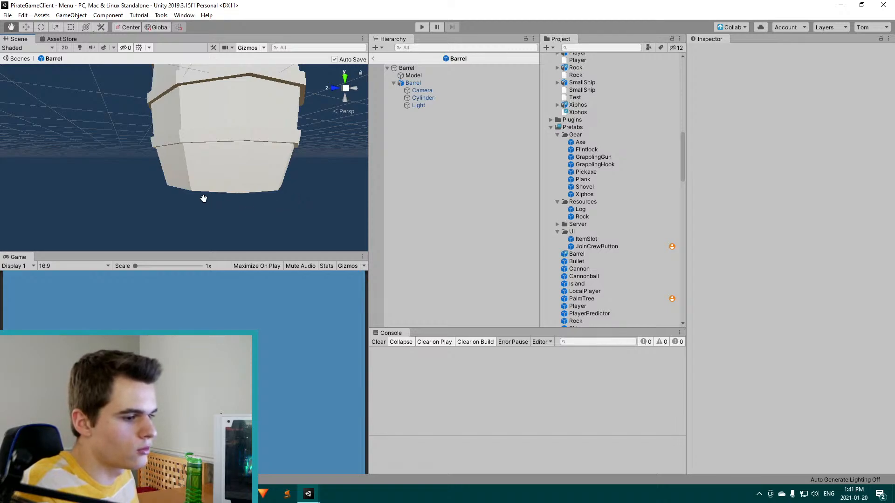
alt+drag(266, 200, 212, 156)
alt+scroll(241, 158, down, 5)
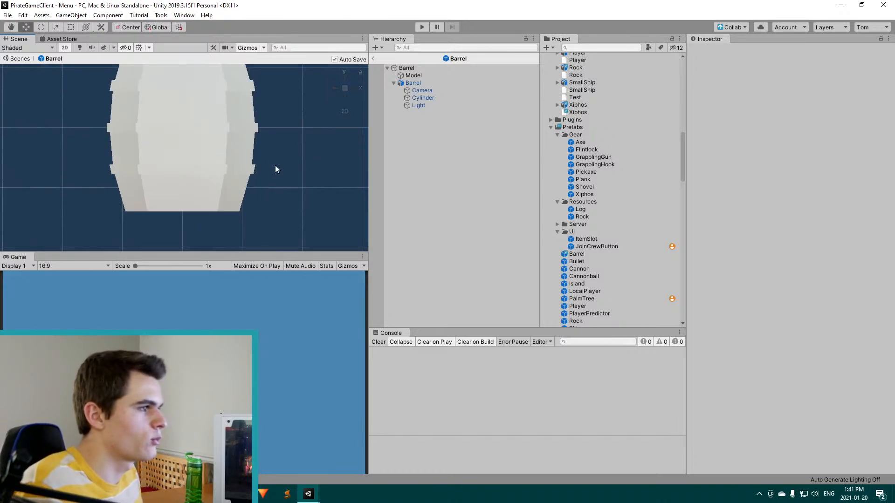
middle_drag(276, 168, 241, 147)
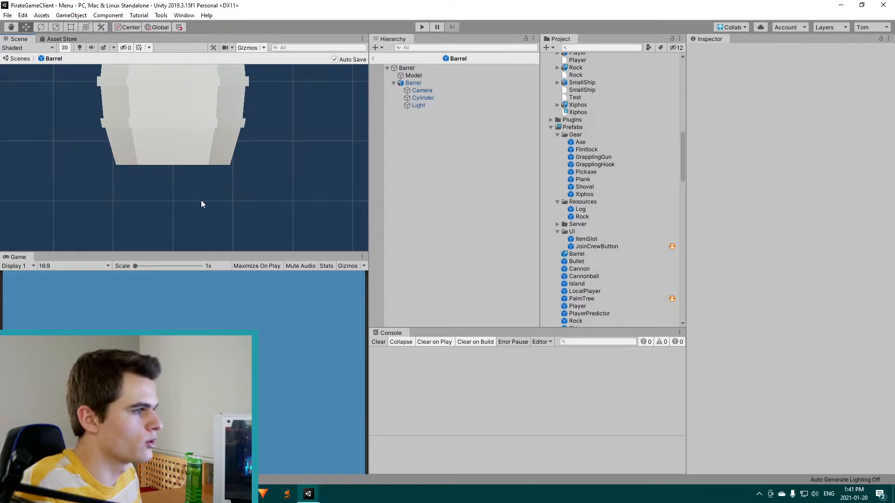
click(65, 48)
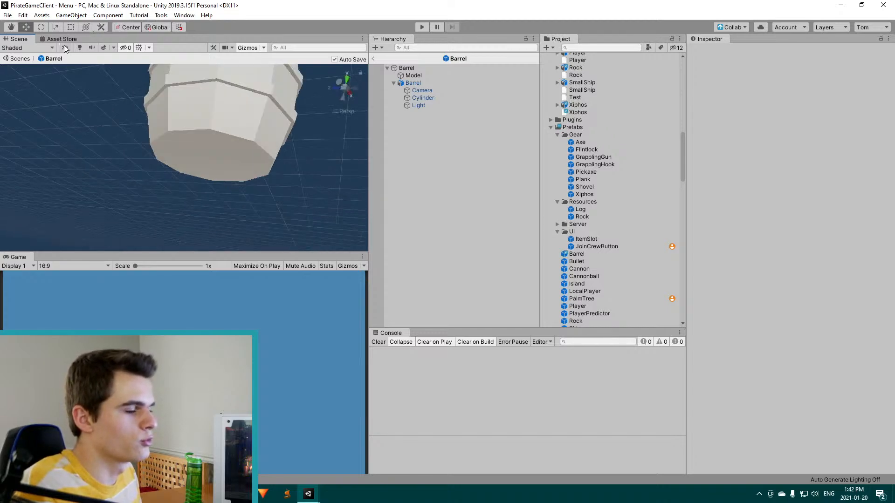
alt+drag(207, 136, 255, 150)
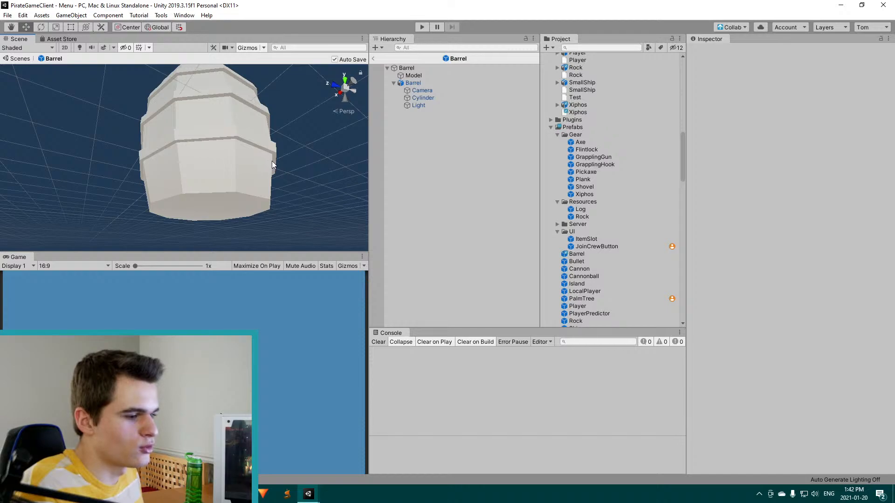
Find the mesh parts of the Barrel's Cylinder and set its Group 1 Color to dark red
click(422, 98)
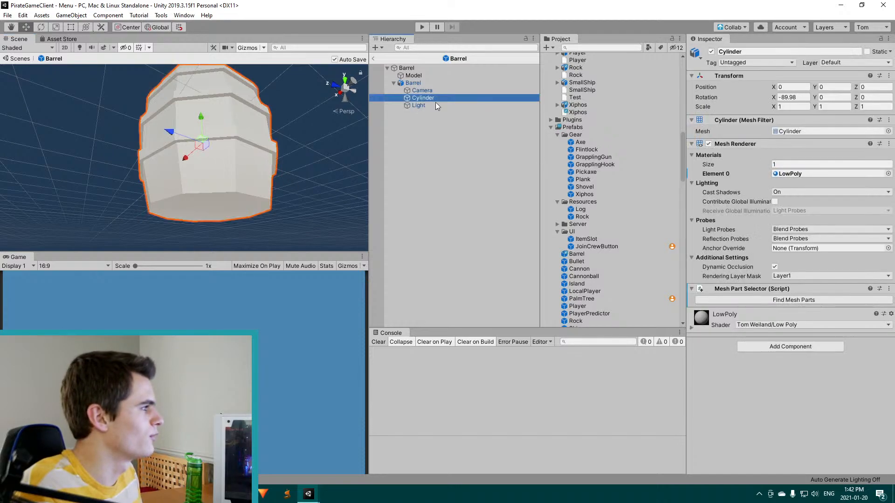
click(725, 300)
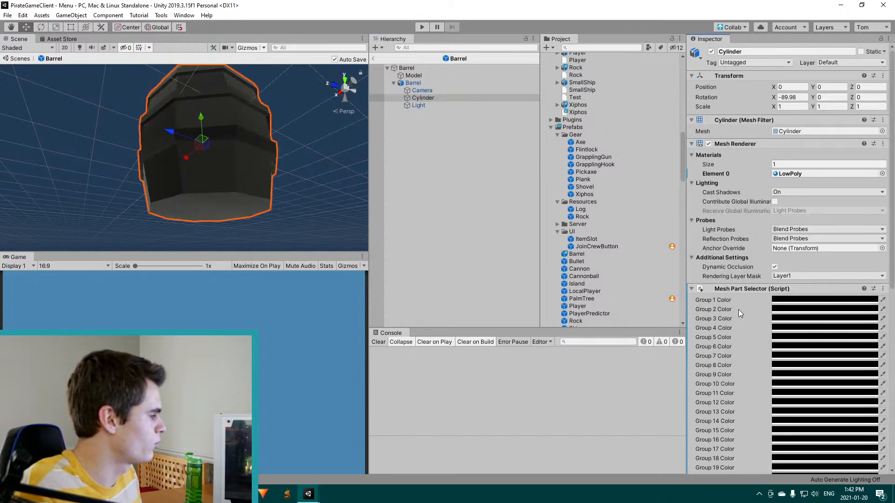
scroll(738, 309, down, 6)
click(820, 132)
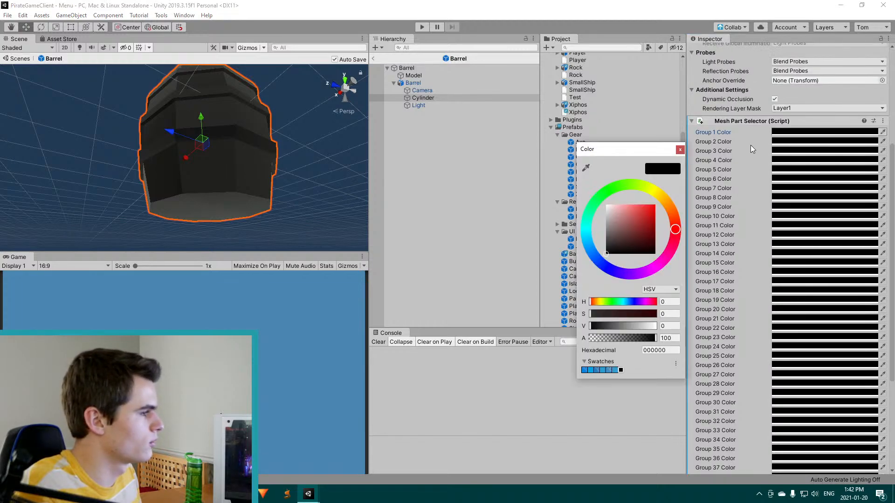
click(646, 217)
Set the Cylinder's Group 7 Color to light red and Group 5 Color to pale pink (FFE1E1), and check the coloured parts from below
click(792, 188)
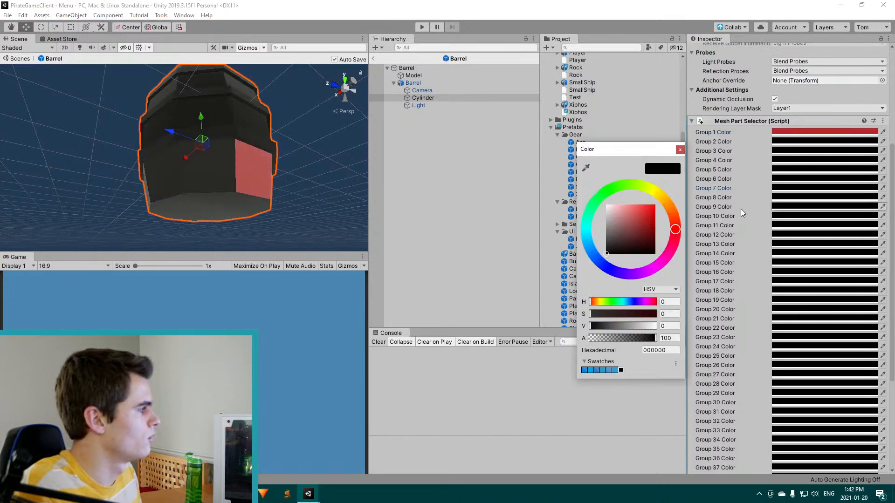
click(631, 213)
click(792, 169)
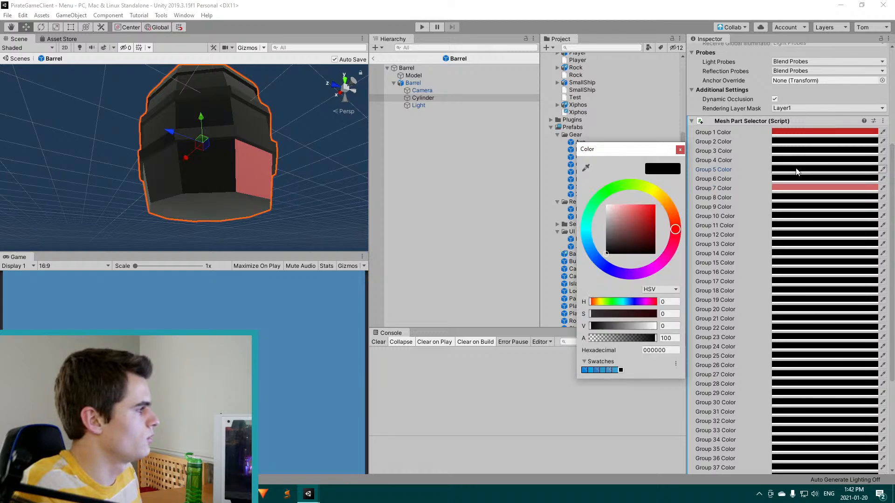
drag(643, 215, 612, 205)
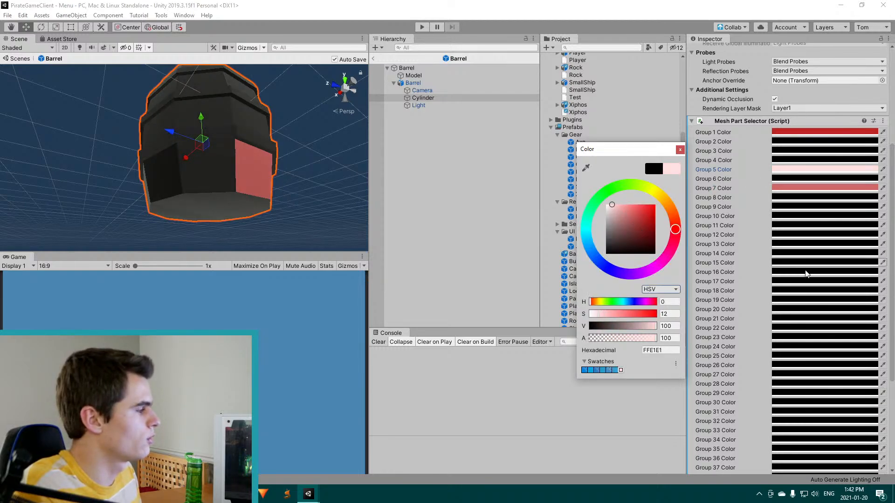
click(777, 281)
click(256, 223)
alt+drag(195, 199, 117, 182)
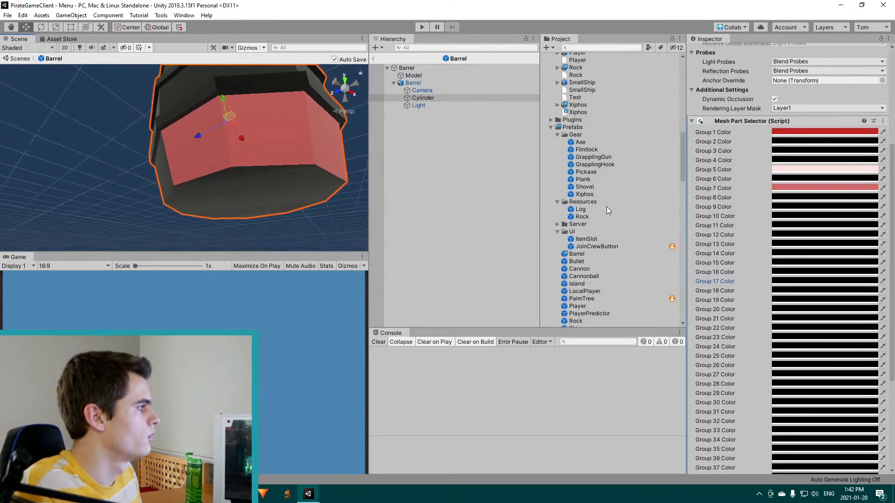
Apply the TempWater material to the barrel and inspect the shading around its hoops up close
scroll(564, 130, up, 3)
scroll(573, 167, up, 10)
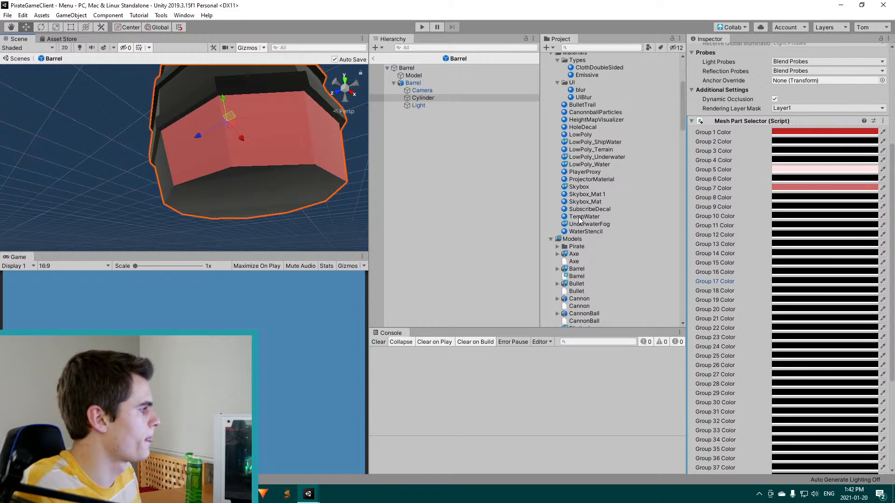
drag(580, 217, 298, 172)
alt+drag(149, 202, 240, 189)
scroll(240, 189, up, 5)
alt+drag(229, 237, 183, 192)
click(183, 193)
alt+drag(326, 200, 150, 138)
click(165, 141)
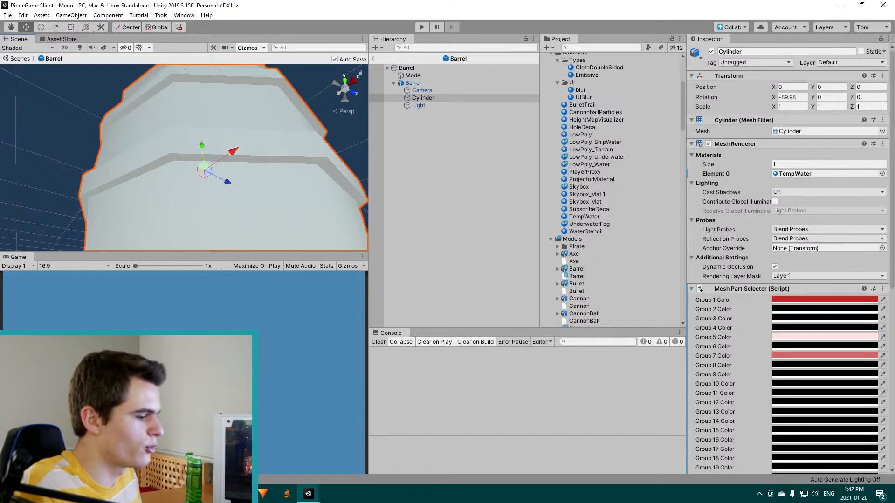
Switch to Blender, clear the sharp marks from all of the barrel's edges, save Barrel.blend, and check the shading in Unity
key(alt+Tab)
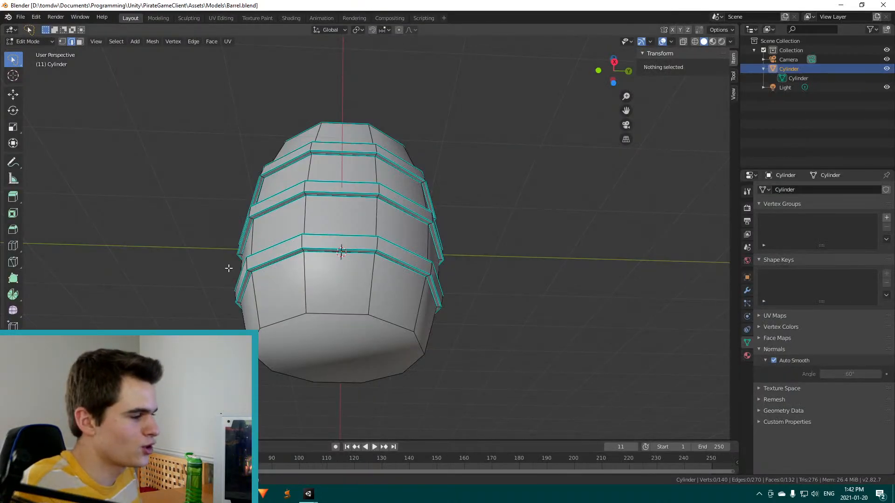
middle_drag(228, 268, 426, 258)
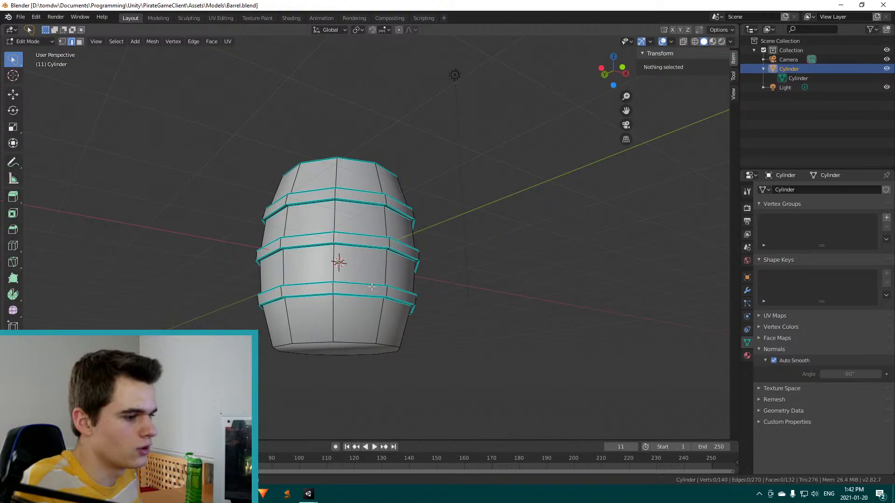
key(a)
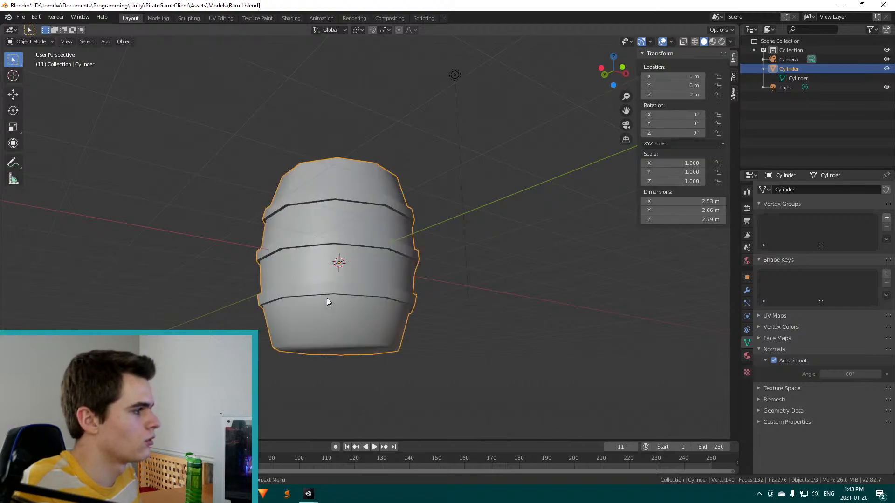
key(alt+a)
key(a)
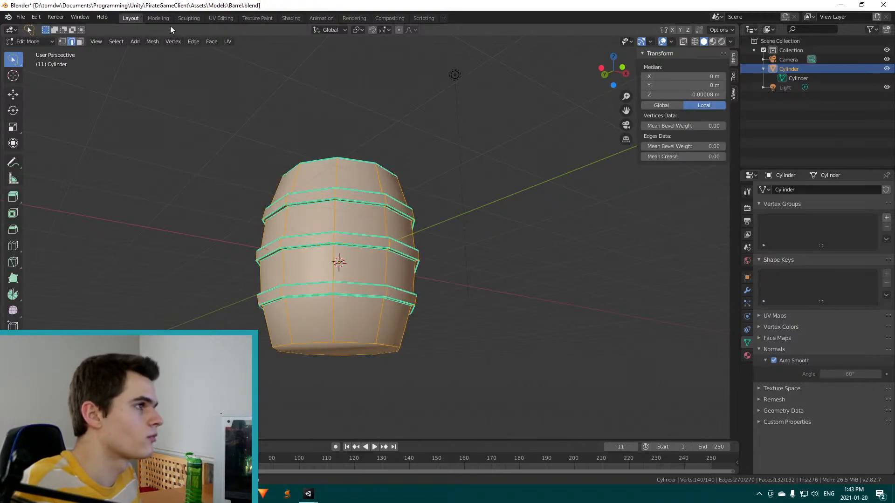
click(194, 41)
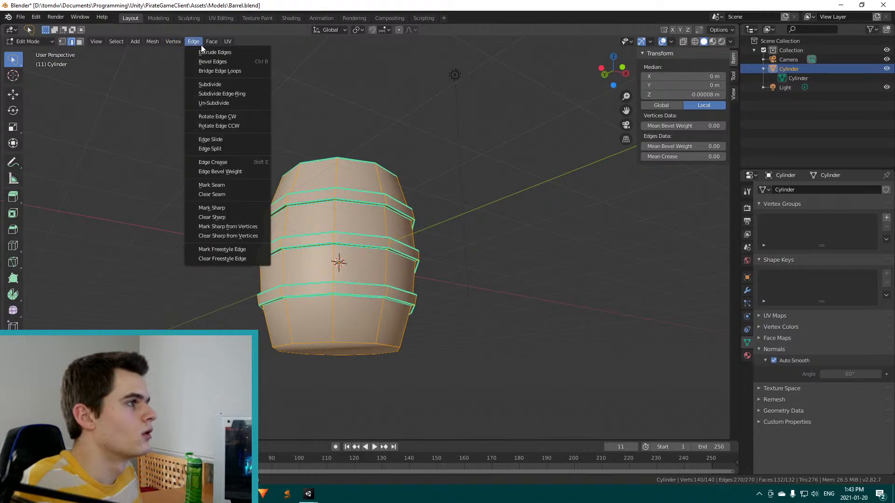
click(226, 217)
key(ctrl+s)
click(309, 492)
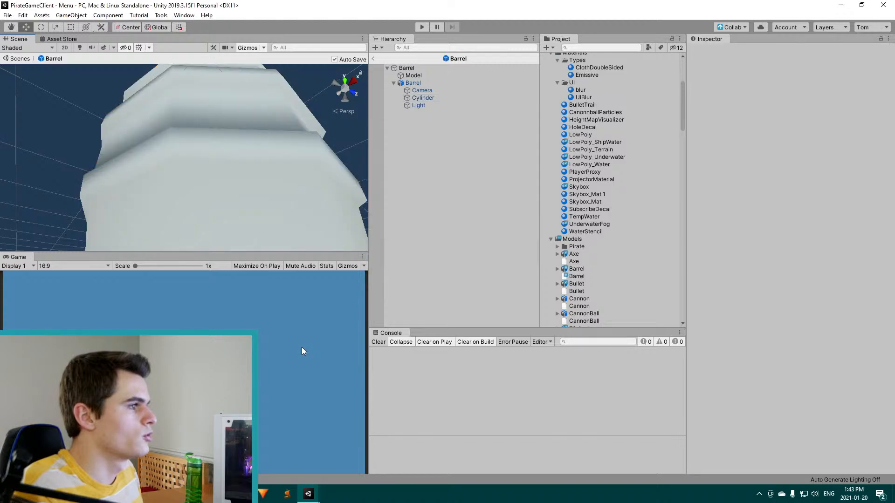
scroll(270, 205, down, 8)
Switch to Blender and mark the upper and lower edge loops of the barrel's three hoops as sharp
key(alt+Tab)
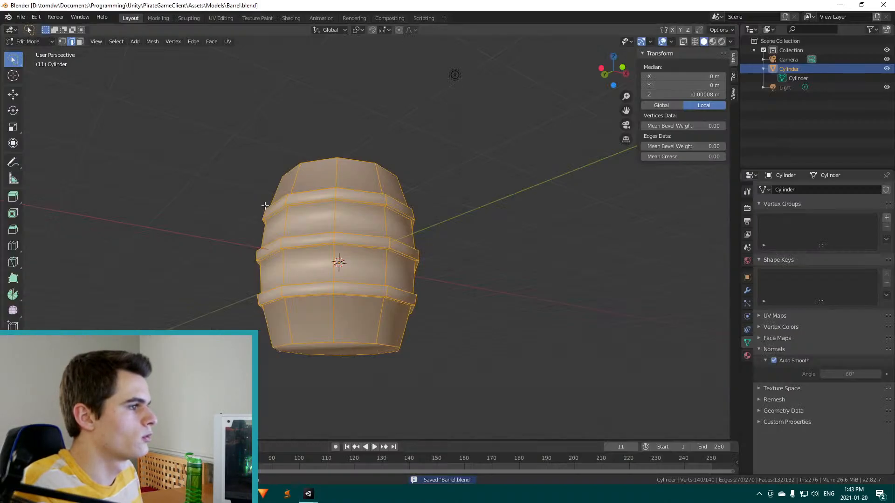
click(343, 297)
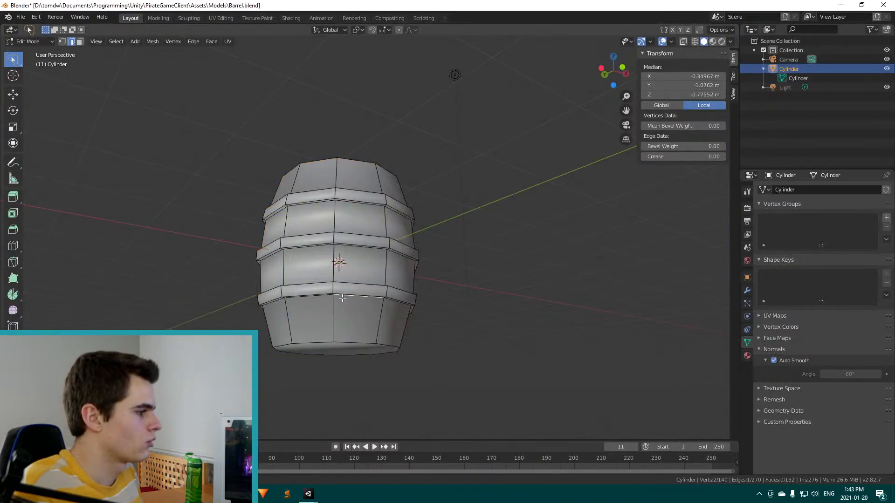
alt+click(327, 296)
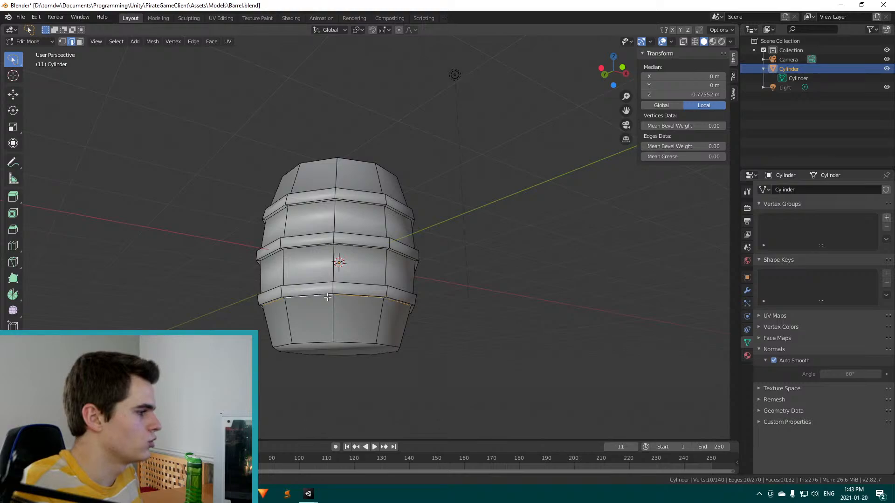
alt+shift+click(319, 246)
alt+shift+click(312, 201)
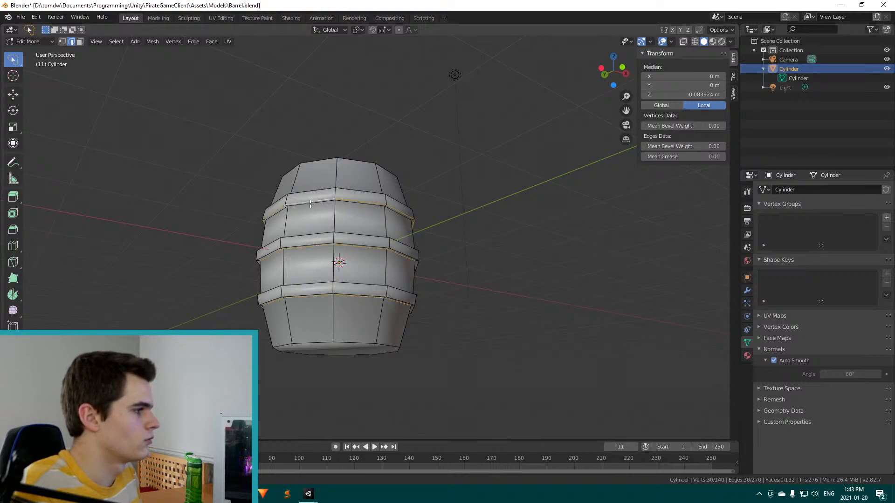
alt+shift+click(310, 203)
alt+shift+click(309, 200)
middle_drag(358, 226, 335, 306)
key(alt+shift)
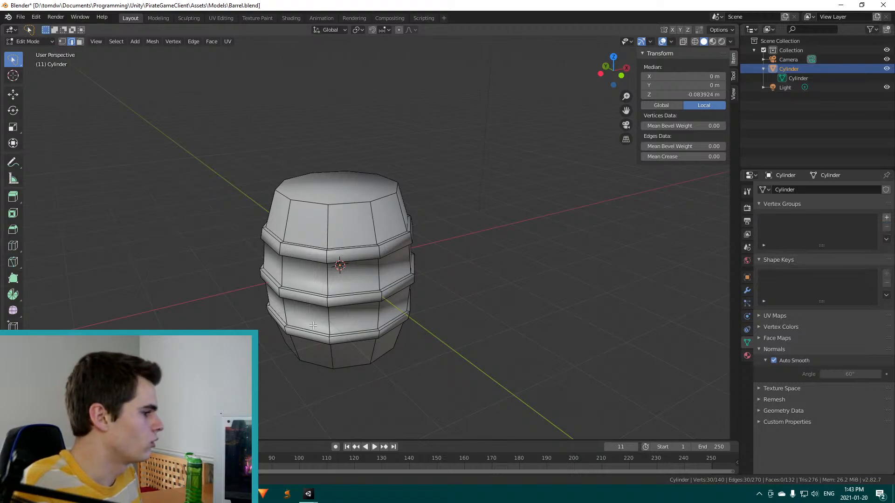
alt+shift+click(308, 331)
alt+shift+click(295, 290)
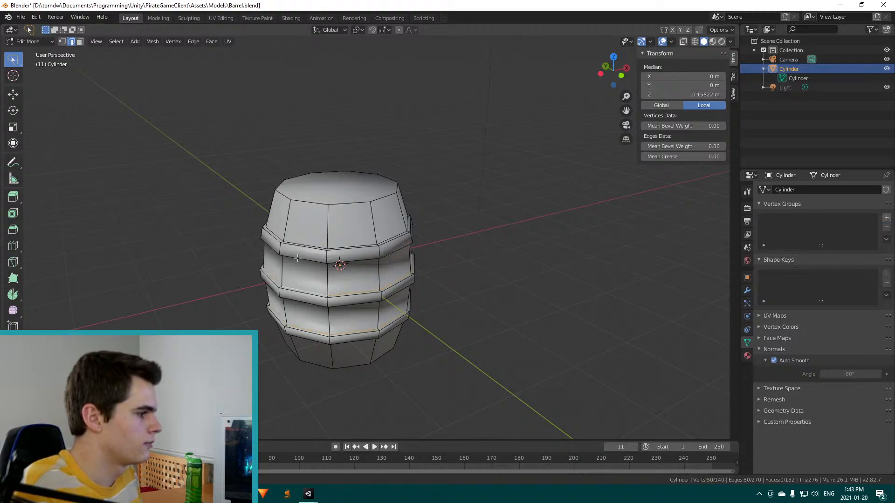
alt+shift+click(299, 241)
middle_drag(331, 327, 154, 80)
key(alt+a)
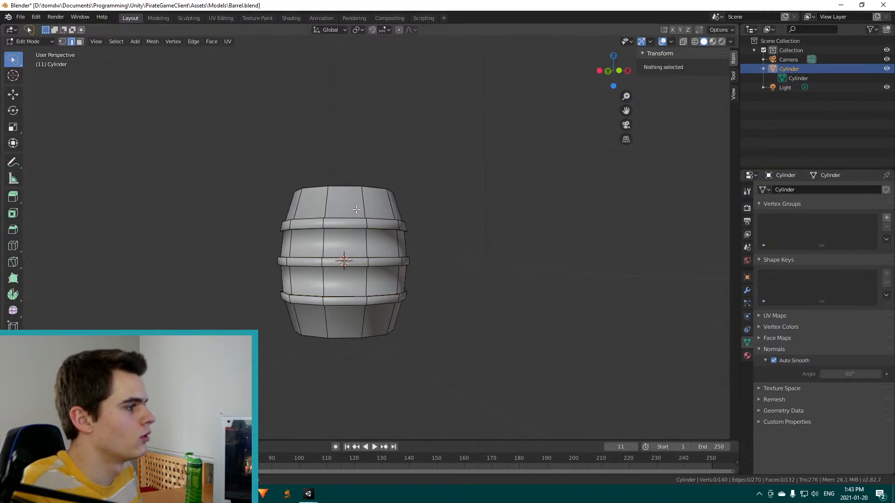
alt+click(407, 242)
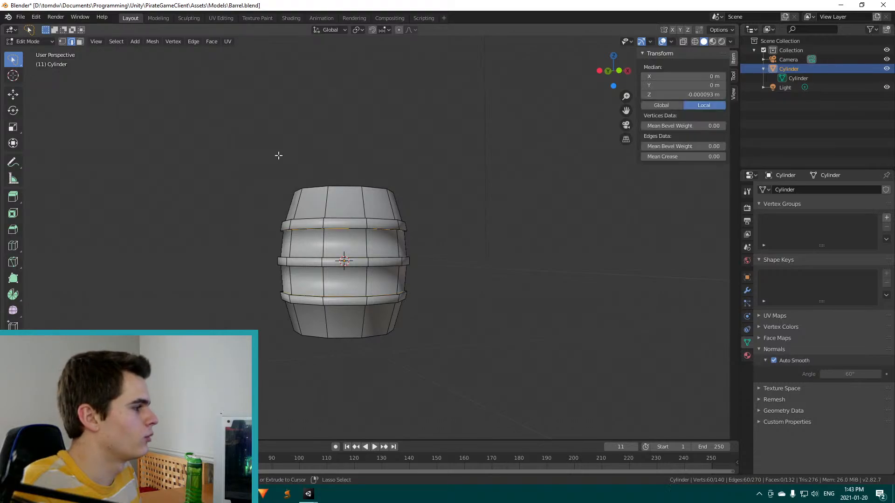
click(193, 41)
click(242, 208)
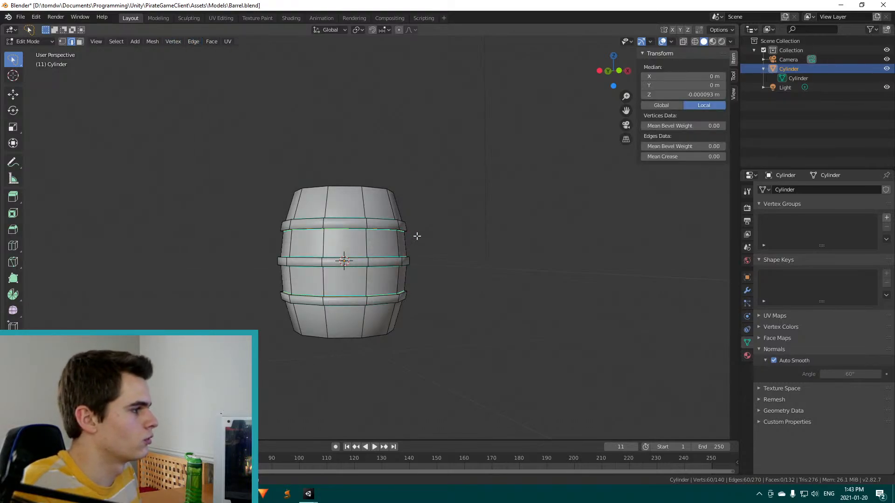
Save Barrel.blend and check the barrel's shading in Object Mode
middle_drag(416, 236, 411, 255)
key(ctrl+s)
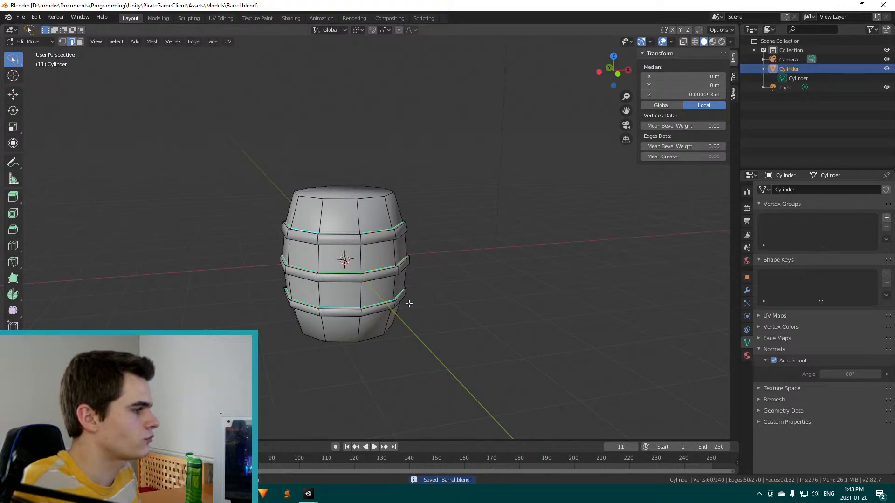
key(Tab)
middle_drag(414, 303, 372, 327)
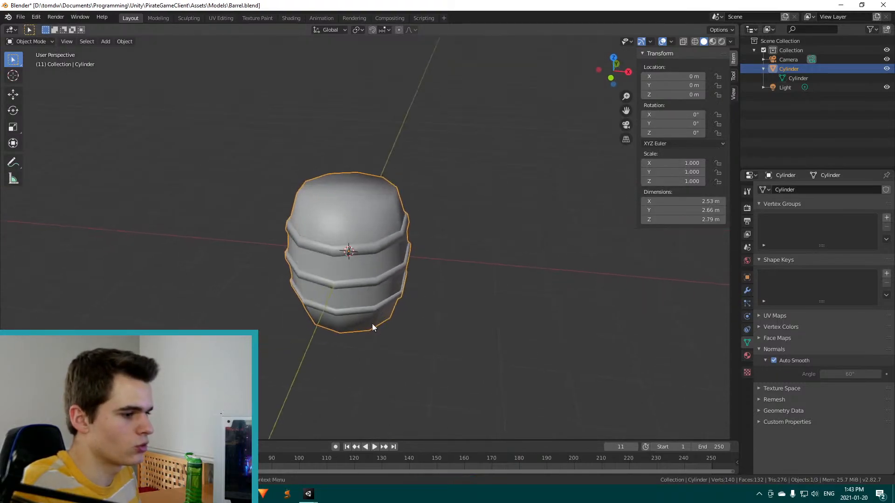
Switch to Unity, apply the LowPoly material to the barrel's Cylinder, and find its mesh parts with the Mesh Part Selector
click(308, 494)
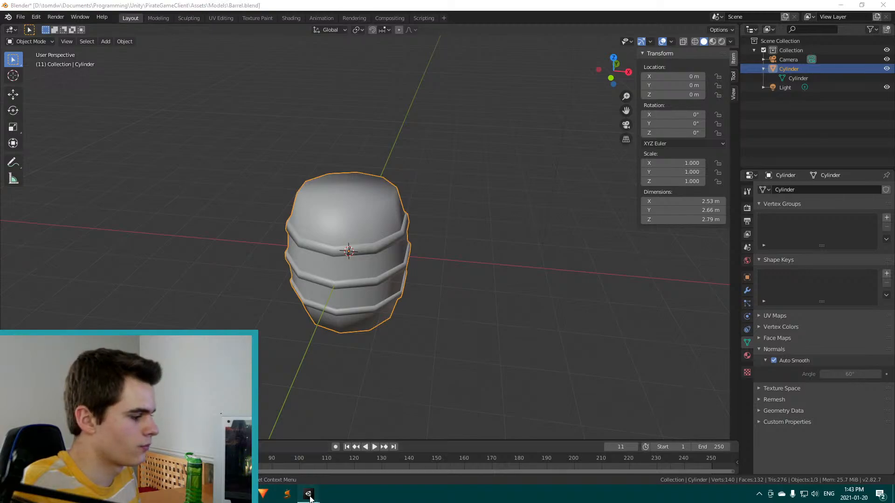
click(315, 460)
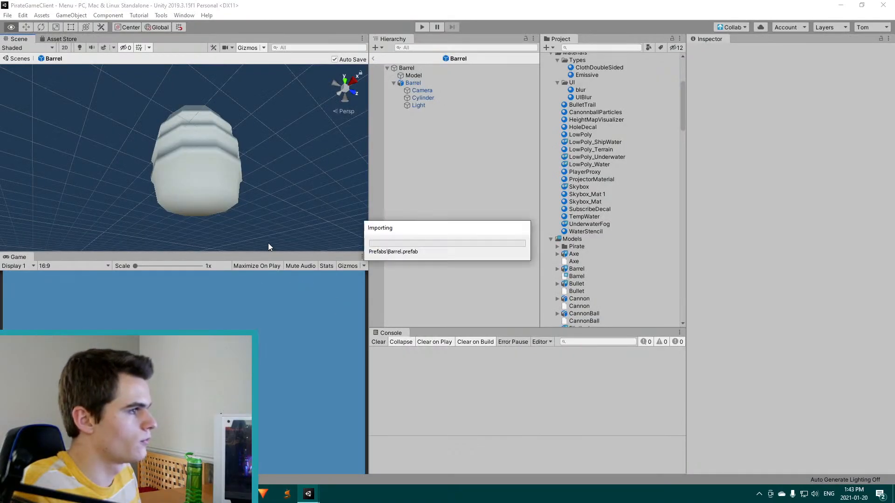
click(428, 97)
scroll(592, 169, up, 3)
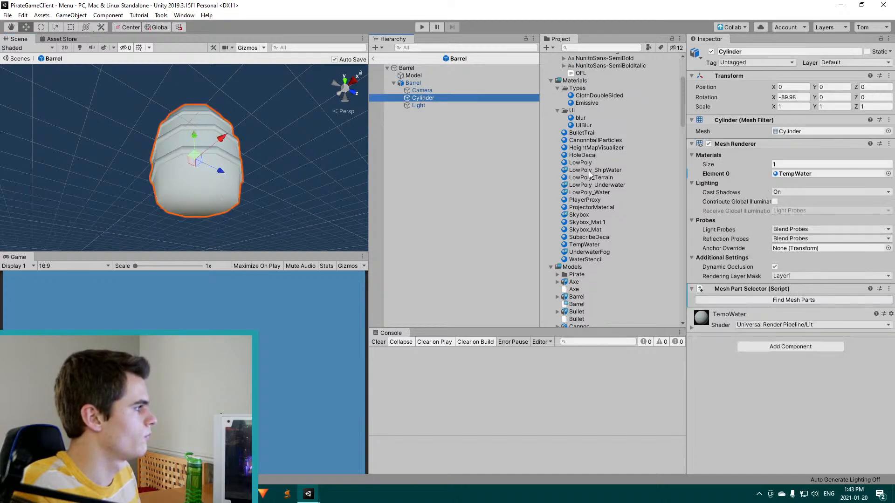
drag(582, 164, 219, 176)
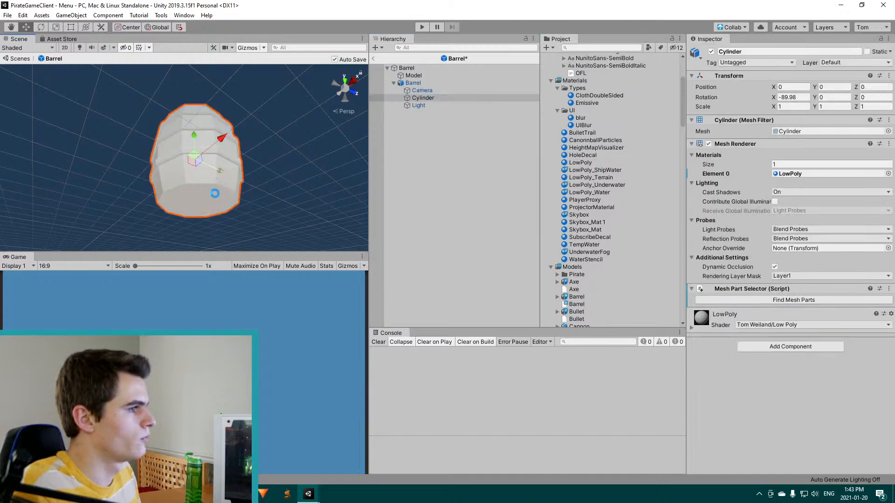
click(727, 300)
scroll(739, 317, down, 3)
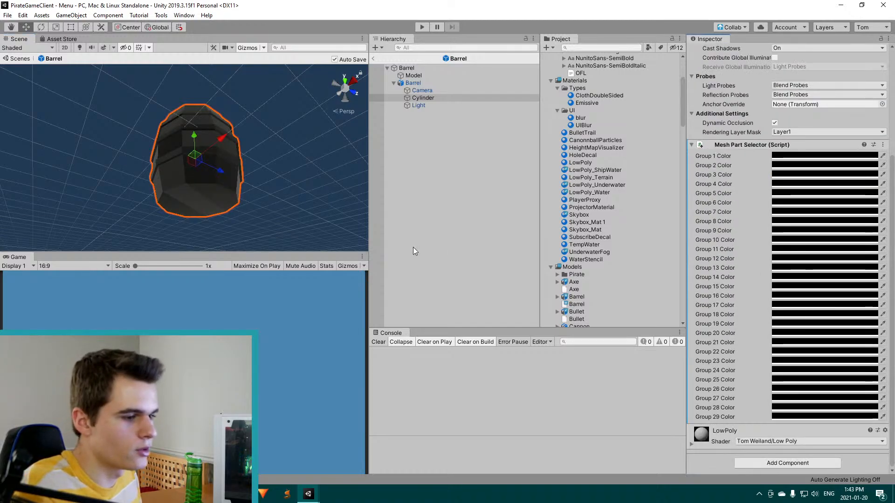
Set the Cylinder's Group 18 Color to light red and inspect which barrel faces the group covers
key(alt)
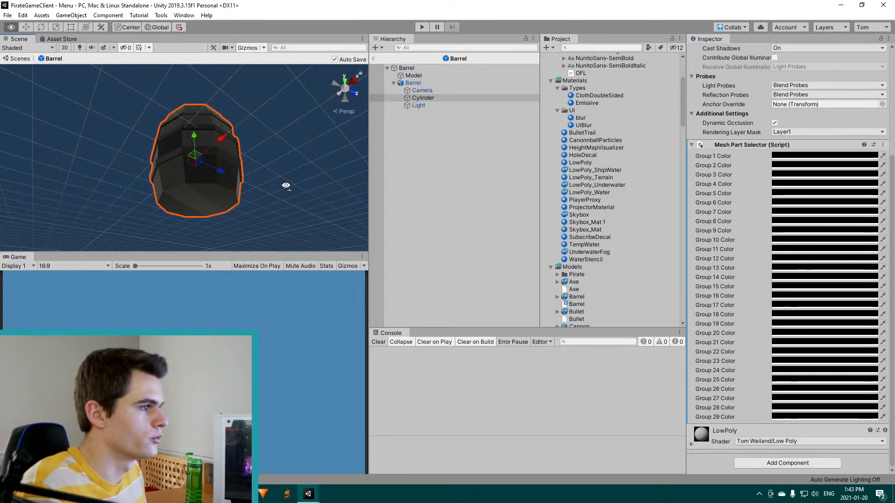
alt+drag(285, 186, 435, 324)
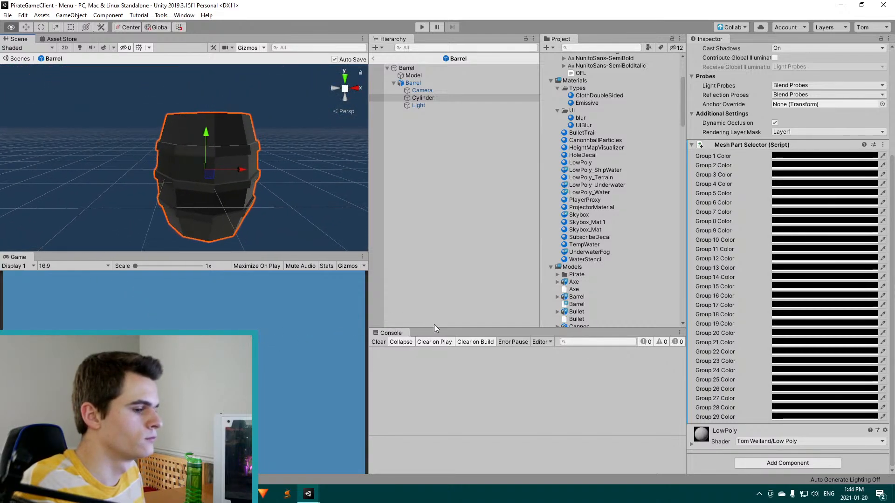
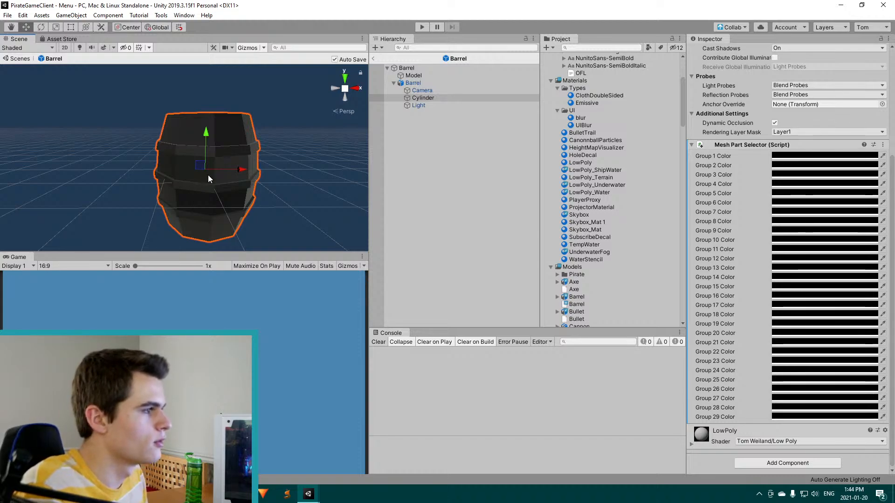
alt+drag(250, 211, 152, 232)
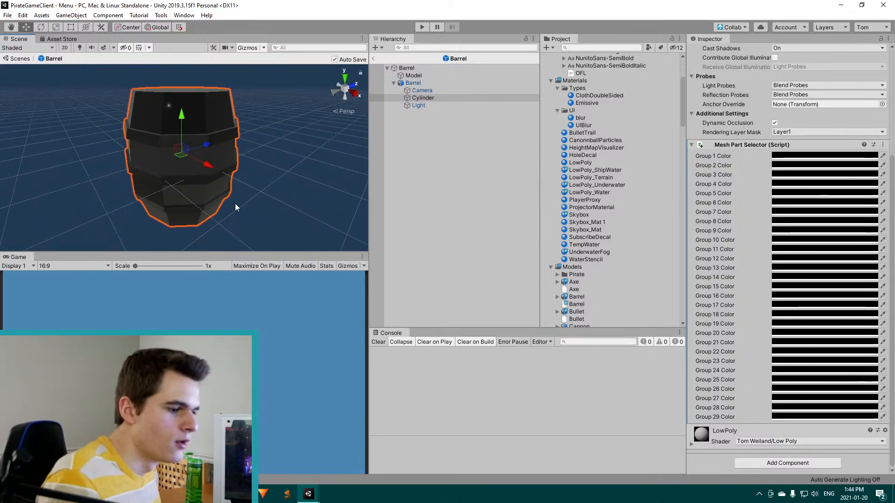
alt+drag(247, 166, 372, 82)
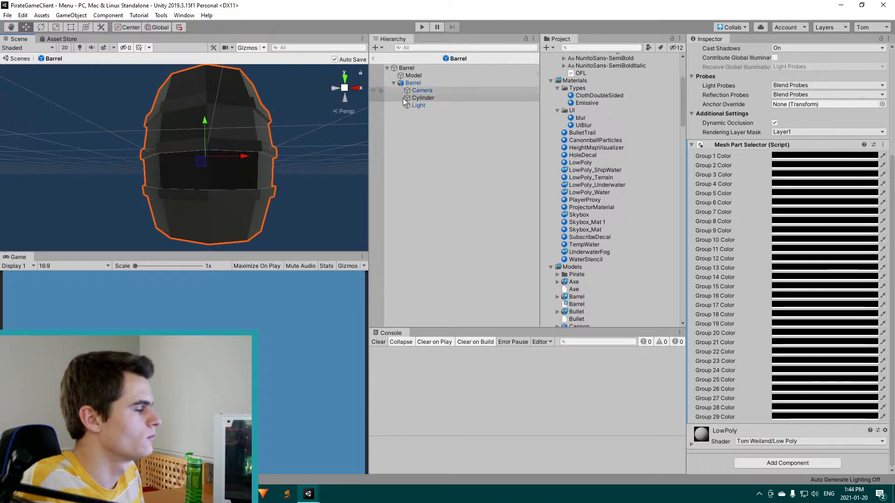
click(809, 314)
click(639, 202)
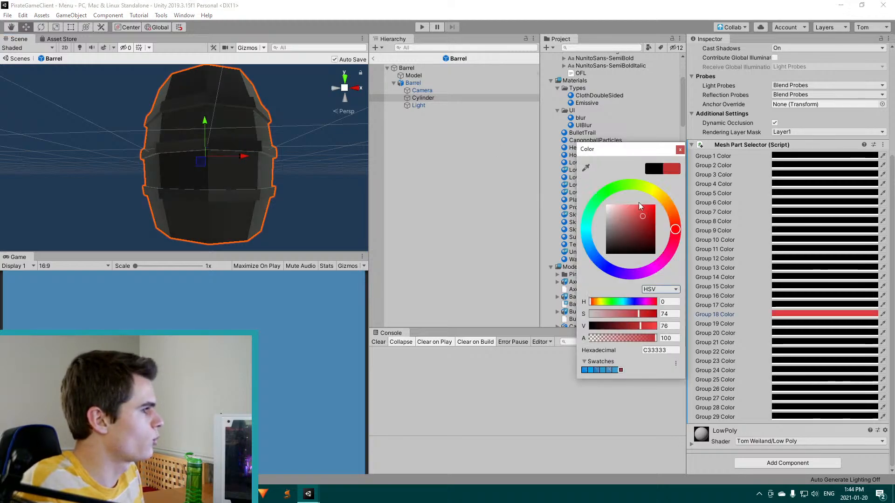
click(219, 192)
alt+drag(244, 188, 585, 208)
scroll(222, 188, up, 3)
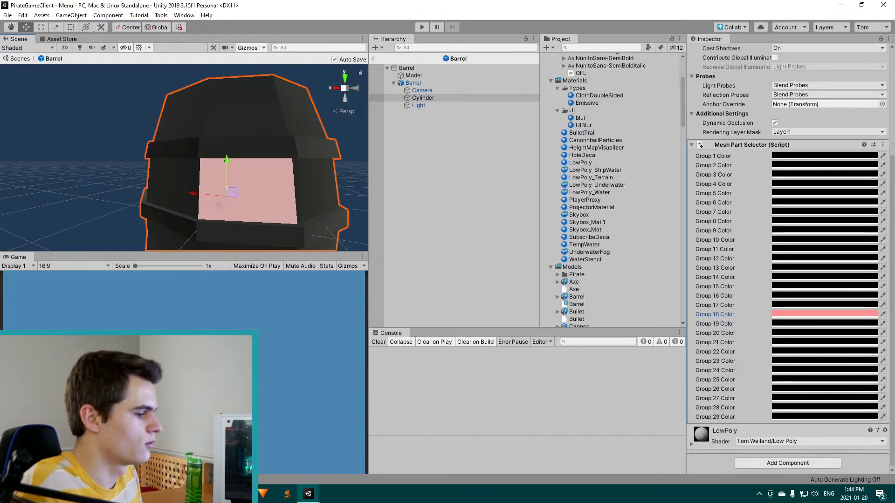
mouse_move(264, 494)
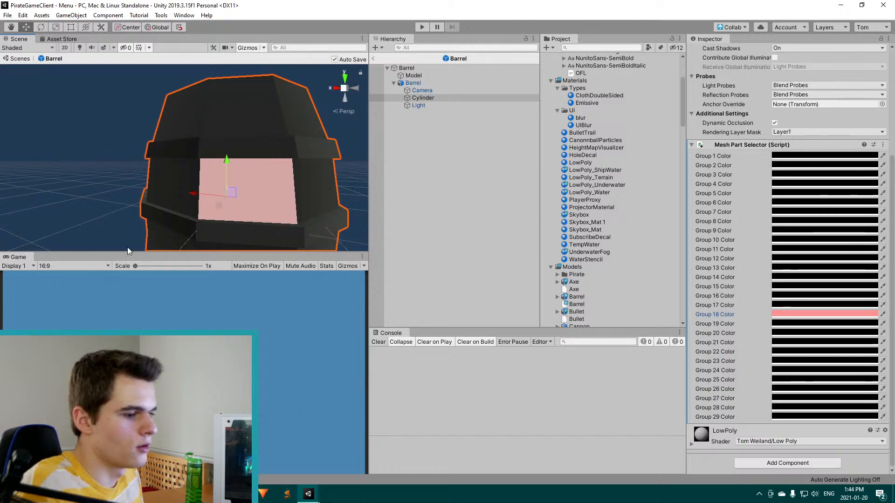
right_drag(203, 191, 280, 186)
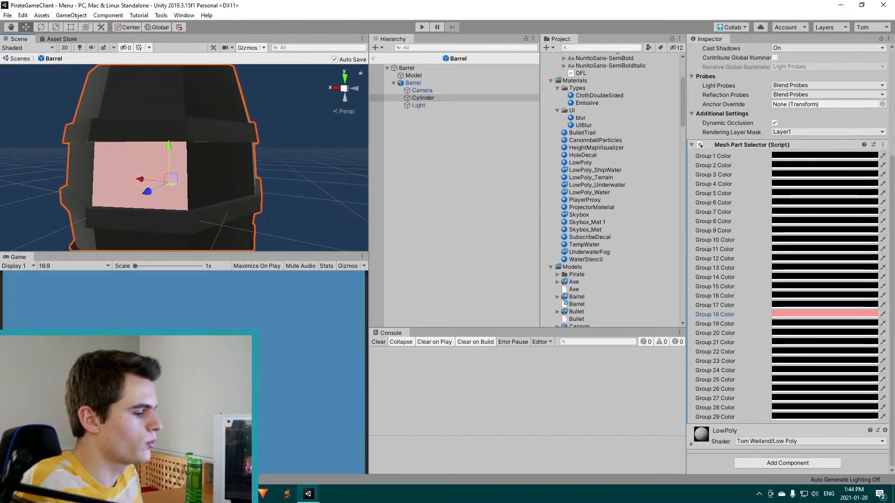
Switch to Xiphos.blend in Blender and examine the smooth shading around the sword's guard, grip and pommel in Object Mode
key(alt+Tab)
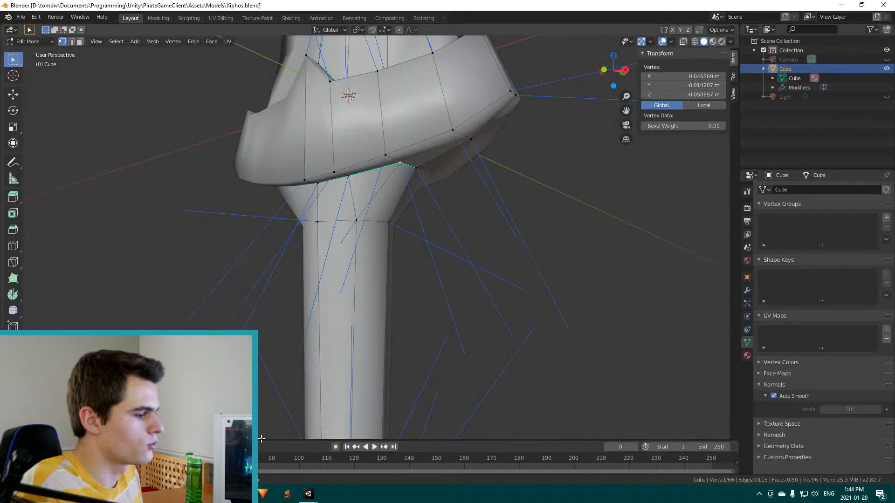
key(Tab)
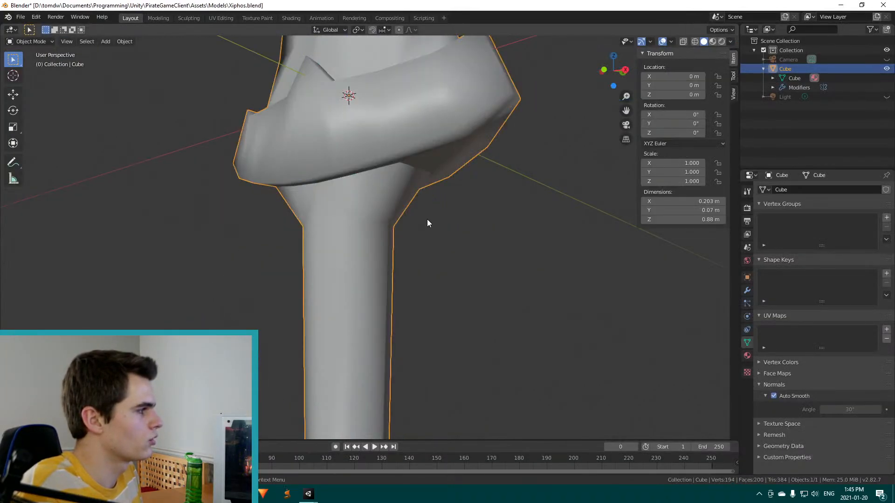
scroll(416, 205, down, 6)
middle_drag(409, 212, 331, 277)
scroll(344, 264, up, 5)
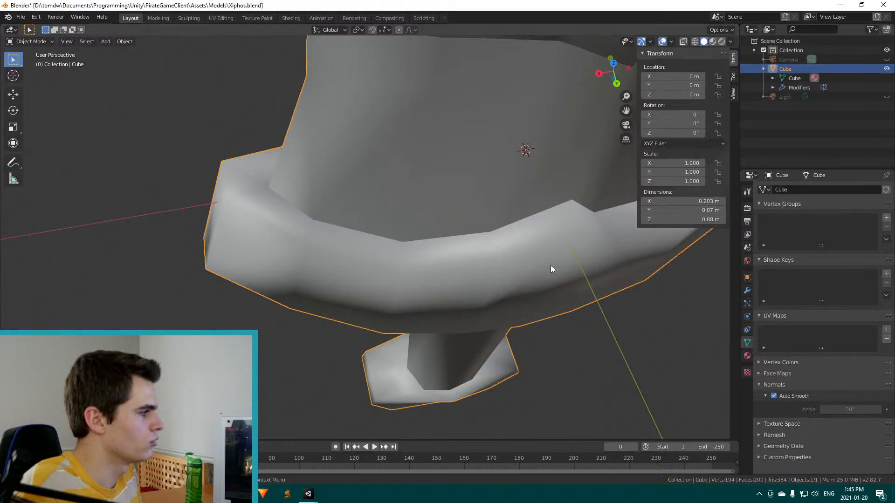
middle_drag(401, 368, 381, 164)
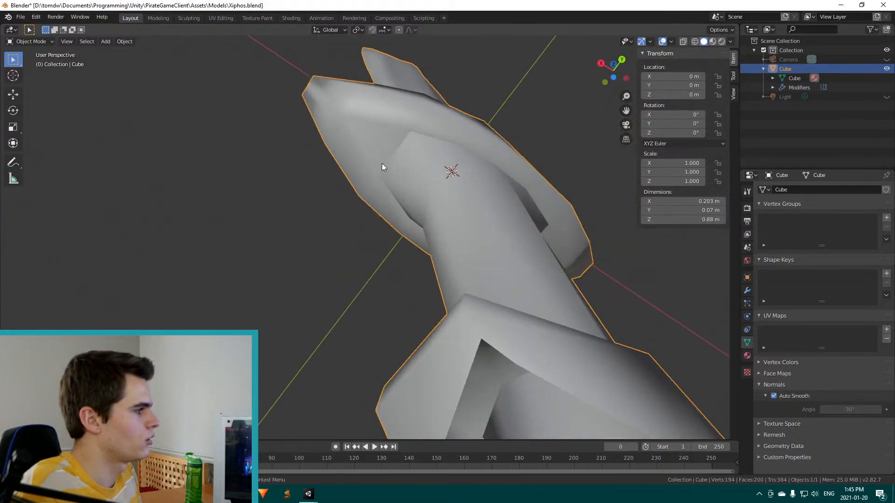
middle_drag(373, 200, 425, 262)
scroll(315, 222, down, 4)
middle_drag(314, 220, 363, 271)
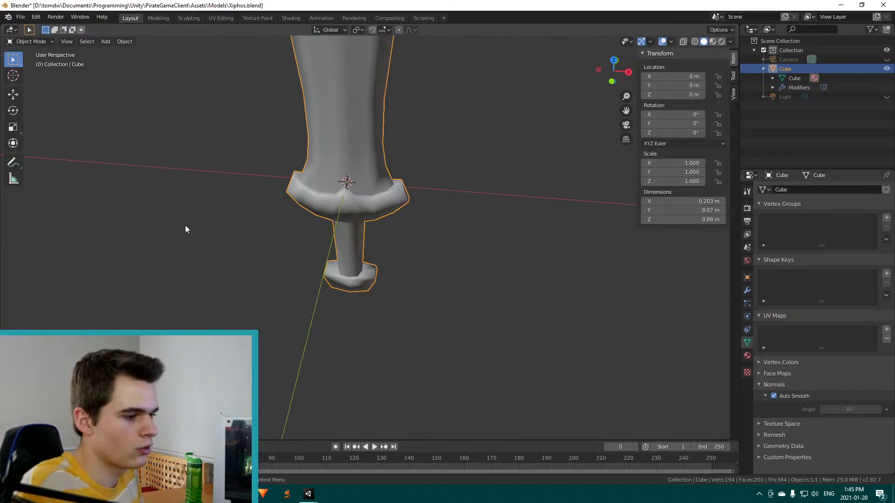
mouse_move(332, 169)
middle_down()
mouse_move(328, 195)
mouse_move(315, 170)
middle_up()
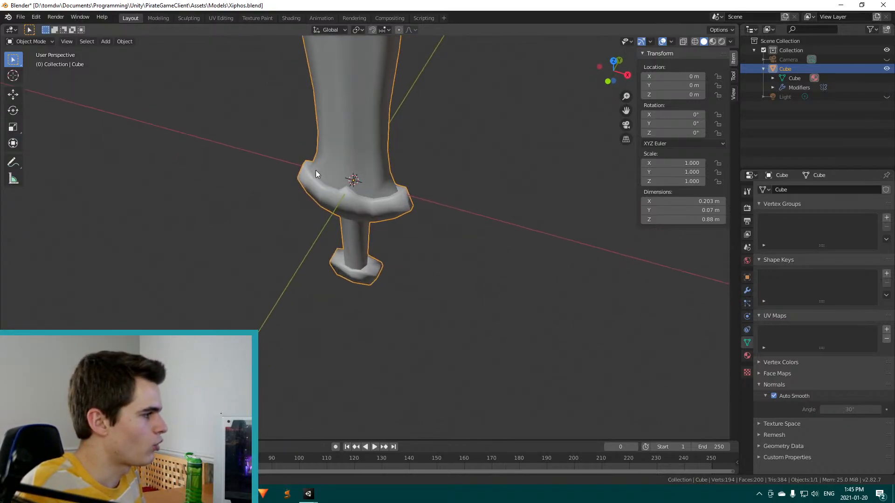
Switch to Barrel.blend and examine the sharp-marked hoop edges in Edit Mode from the side and above
click(277, 455)
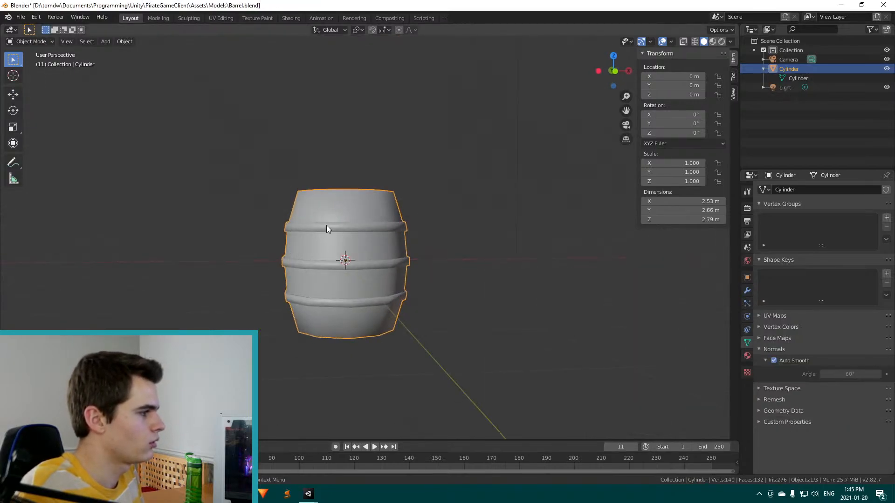
key(Tab)
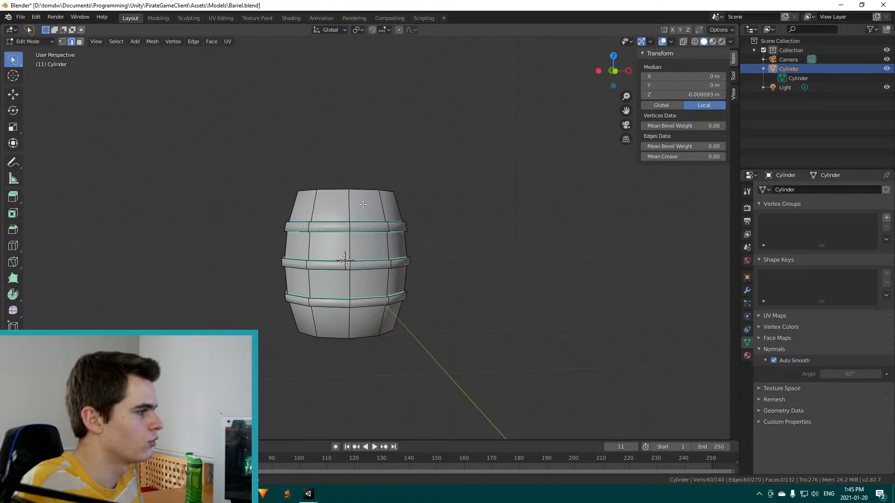
middle_drag(362, 204, 348, 269)
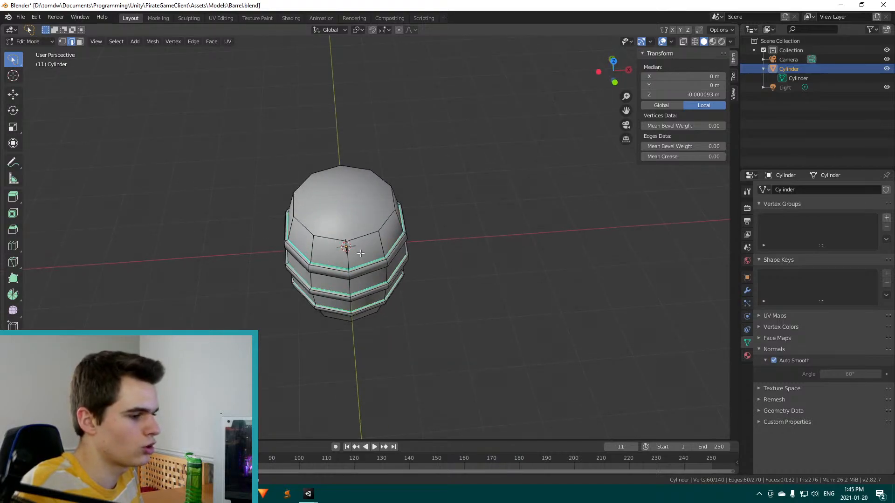
scroll(330, 250, up, 4)
scroll(341, 284, down, 4)
middle_drag(341, 284, 344, 259)
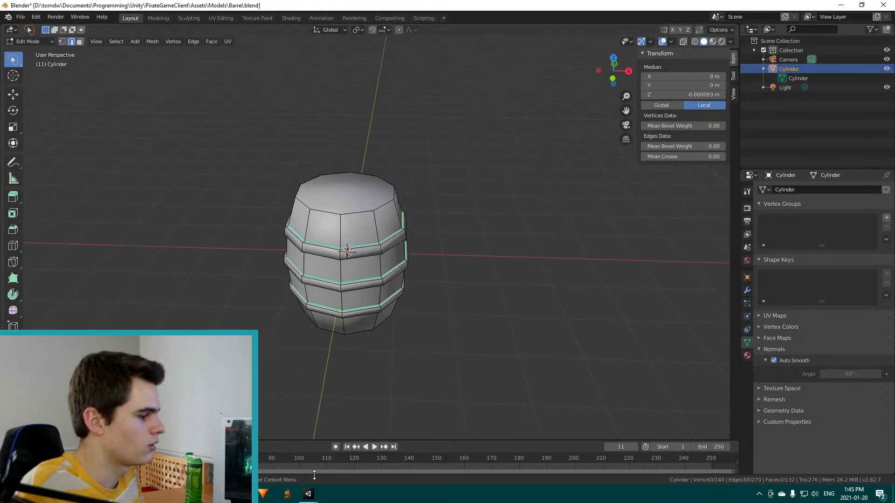
Switch to Unity and compare the coloured Group 18 face with the barrel's neighbouring faces from several sides
mouse_move(308, 497)
click(334, 465)
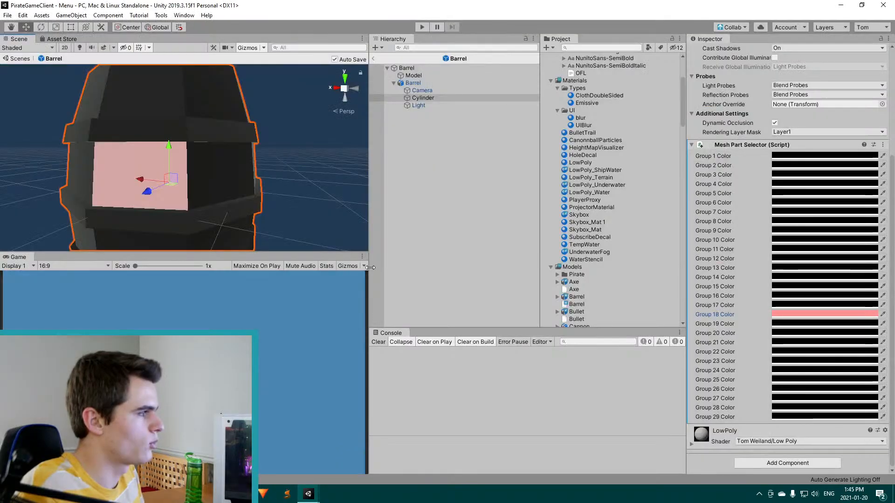
middle_drag(233, 178, 363, 187)
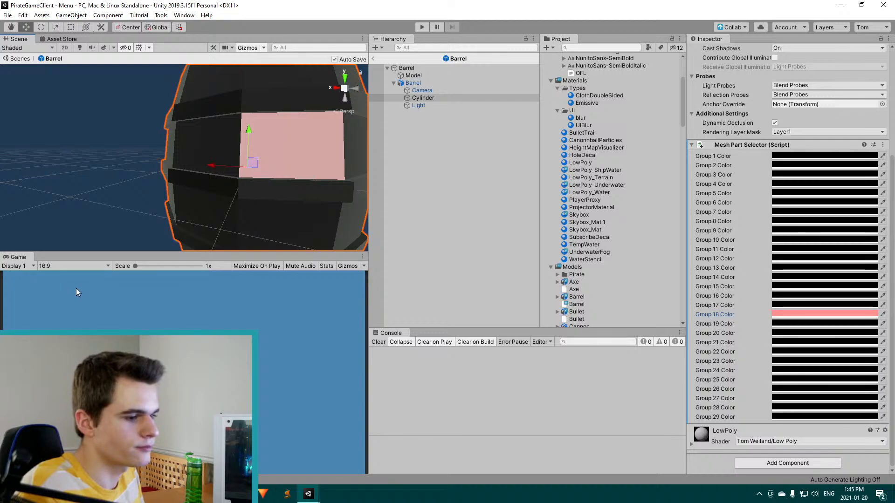
click(70, 170)
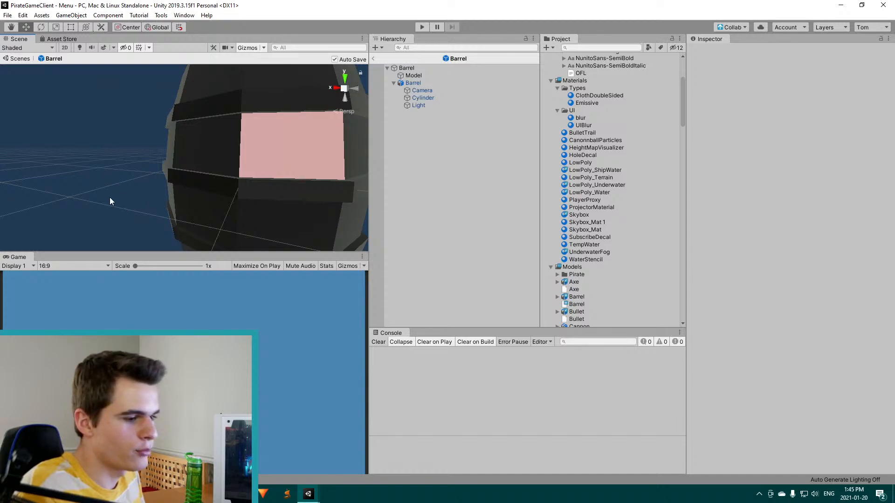
right_drag(110, 201, 893, 212)
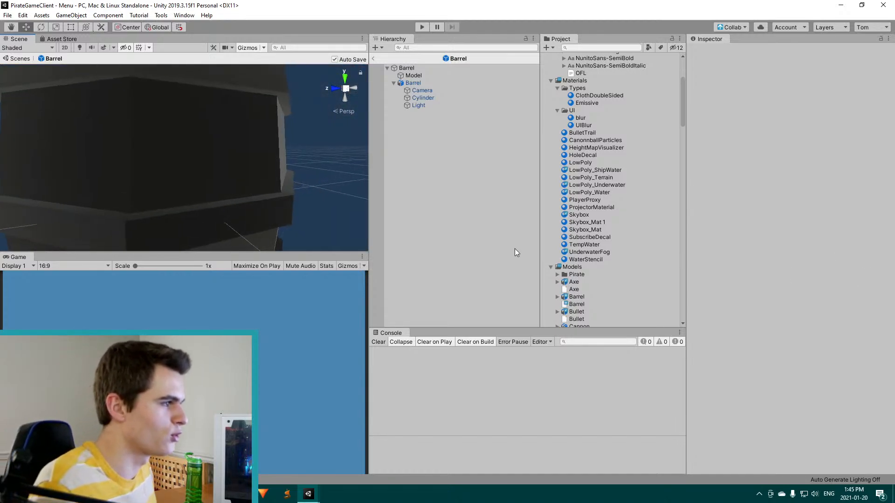
mouse_move(260, 159)
right_down()
mouse_move(250, 147)
mouse_move(259, 142)
mouse_move(267, 152)
right_up()
key(s)
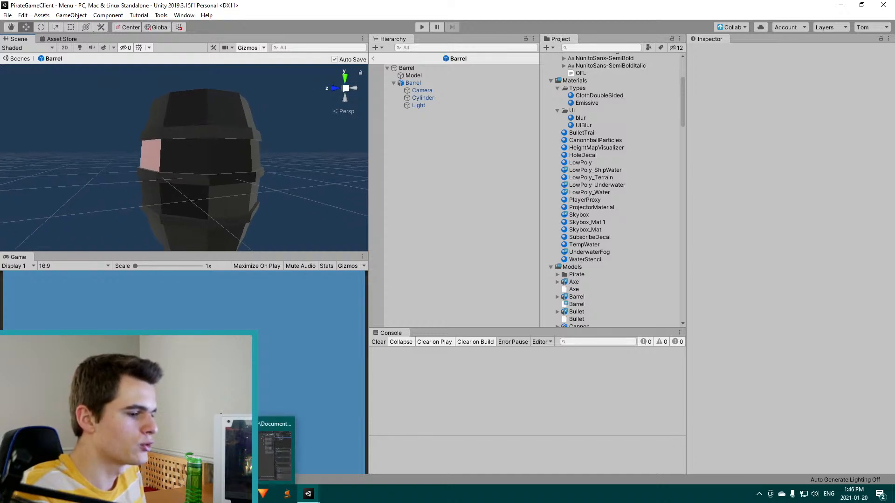
Switch to Blender, adjust the bevel weight of the selected hoop edge loops, and check the barrel's shading in Object Mode
click(241, 494)
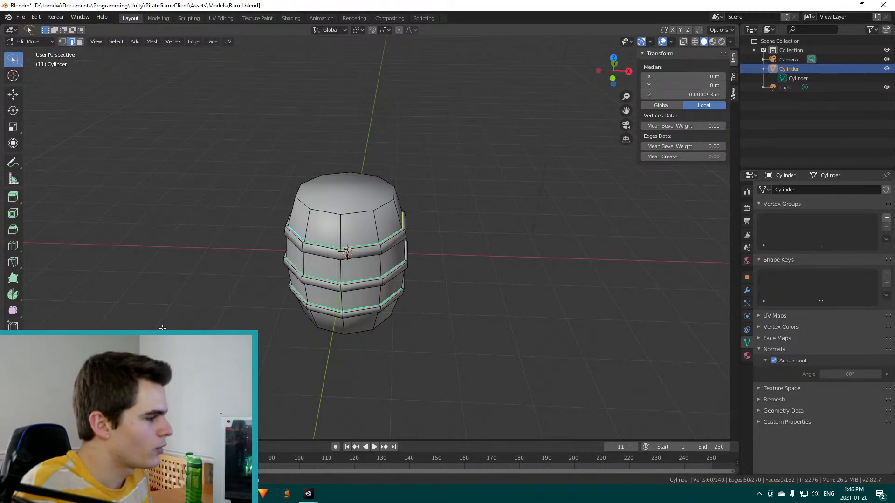
key(ctrl+e)
click(421, 266)
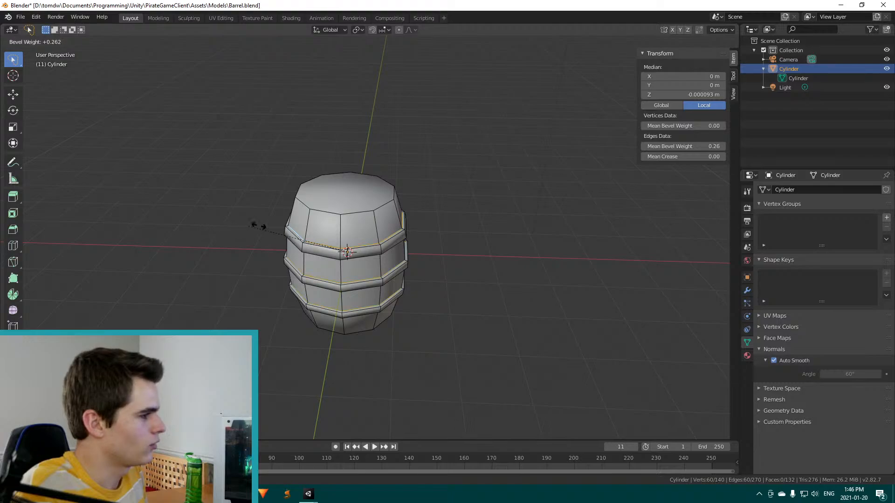
click(554, 239)
key(Tab)
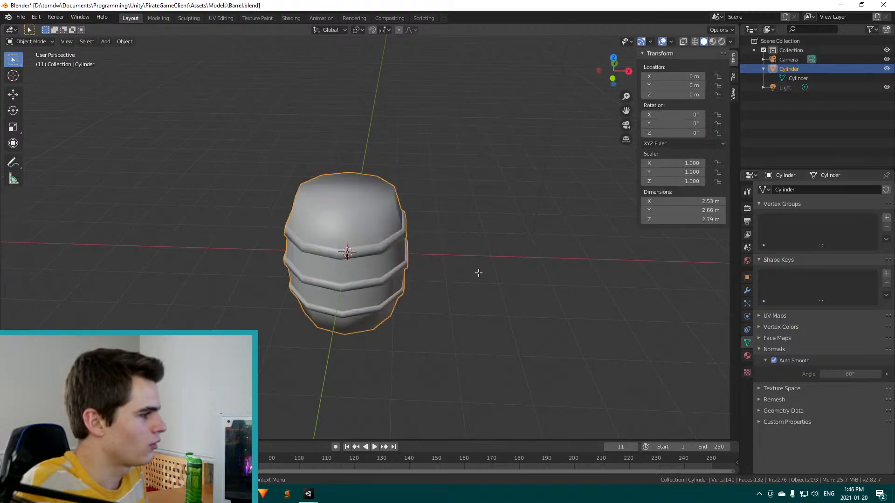
middle_drag(470, 277, 414, 271)
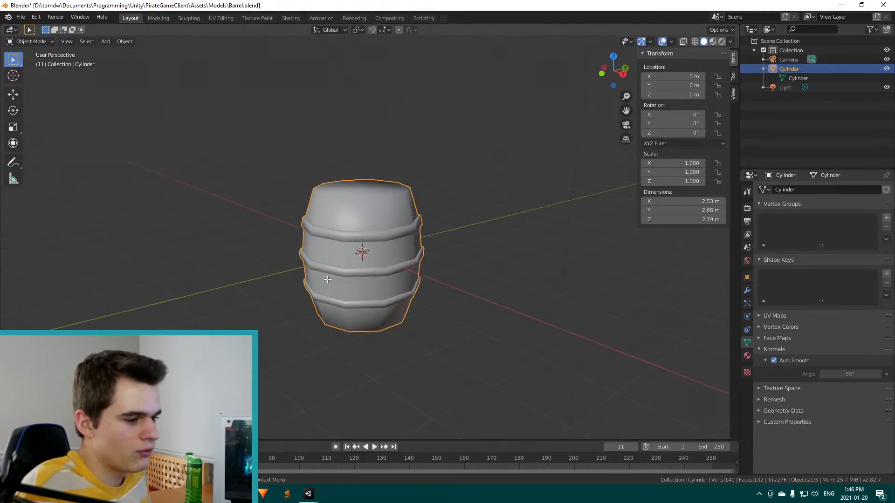
Examine the barrel's smooth shading in Object Mode from below, above and several sides
mouse_move(327, 279)
middle_down()
mouse_move(321, 312)
mouse_move(344, 356)
mouse_move(381, 362)
mouse_move(453, 303)
mouse_move(470, 262)
mouse_move(442, 259)
mouse_move(387, 217)
middle_up()
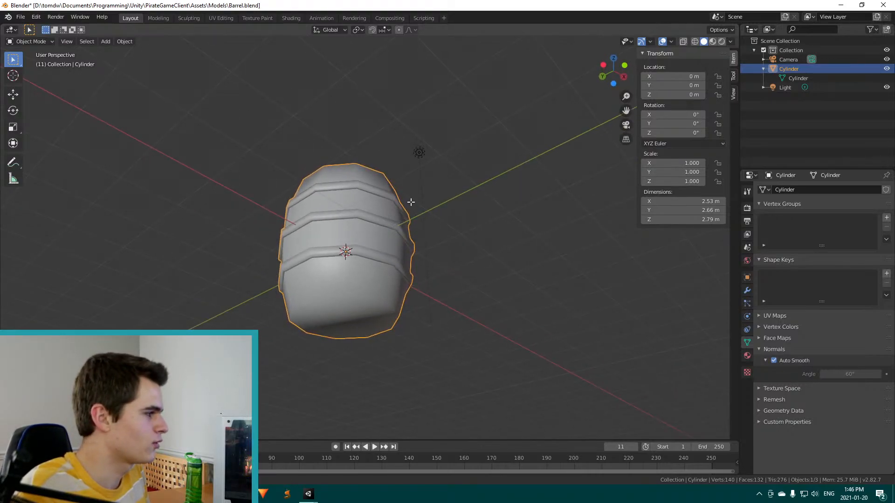
middle_drag(397, 216, 293, 310)
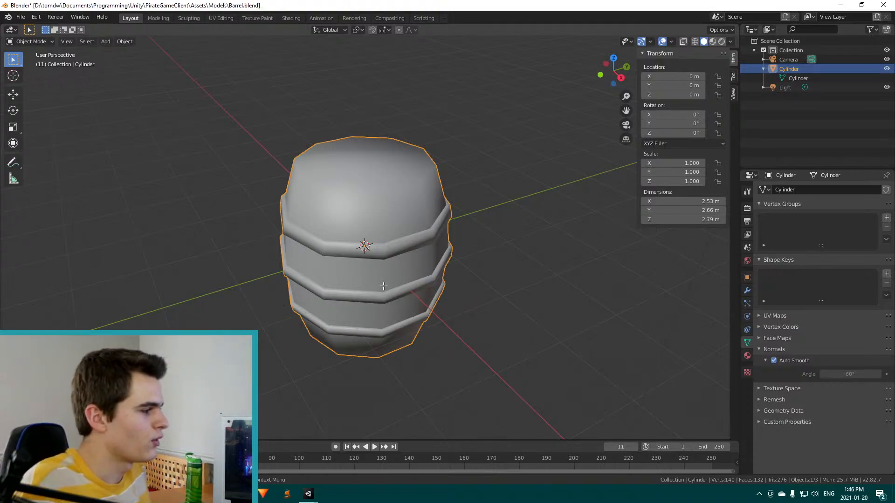
middle_drag(454, 271, 354, 286)
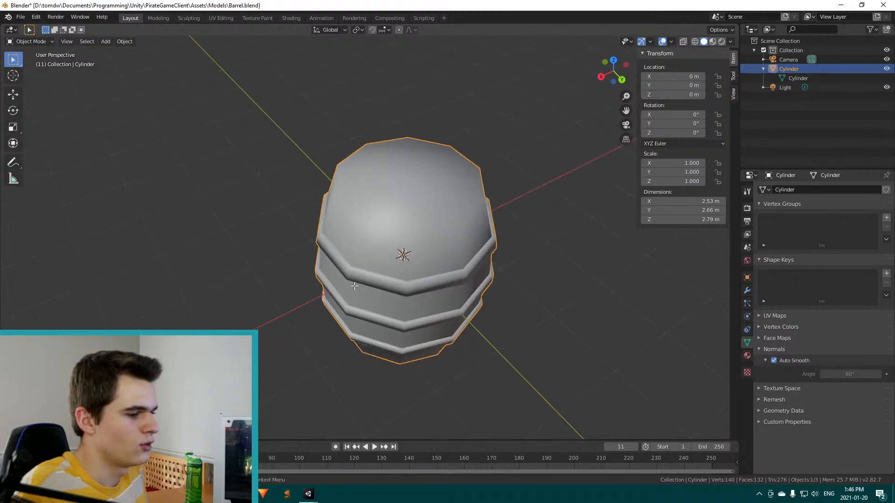
scroll(434, 283, down, 2)
middle_drag(421, 301, 405, 297)
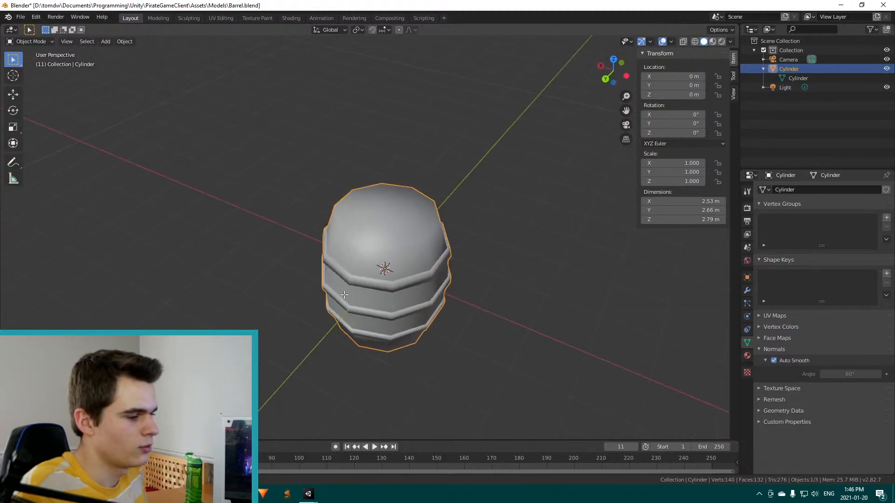
scroll(403, 294, up, 2)
middle_drag(389, 332, 396, 285)
middle_drag(360, 242, 305, 347)
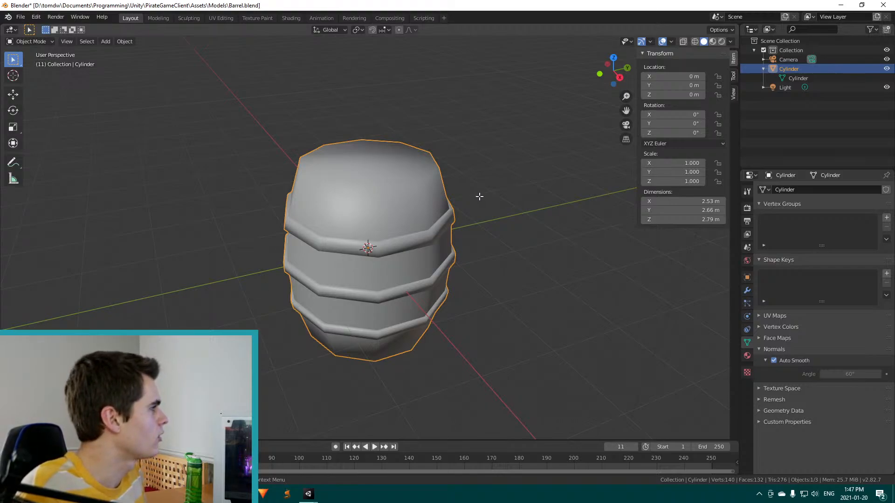
Enter Edit Mode on the barrel and set its Auto Smooth angle to 30°
click(202, 262)
key(Tab)
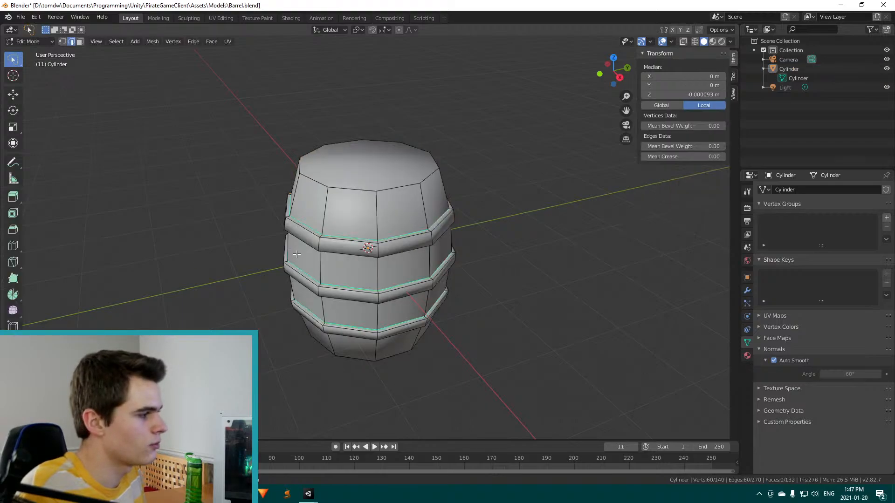
middle_drag(276, 305, 222, 200)
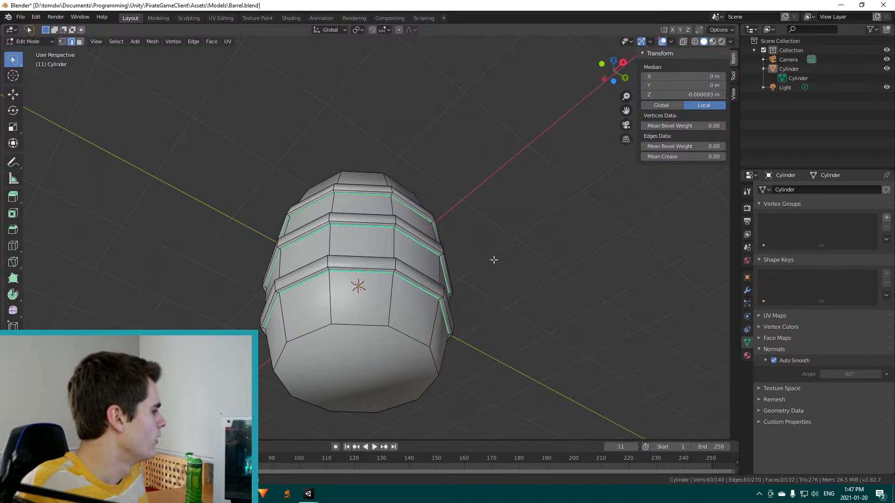
click(850, 374)
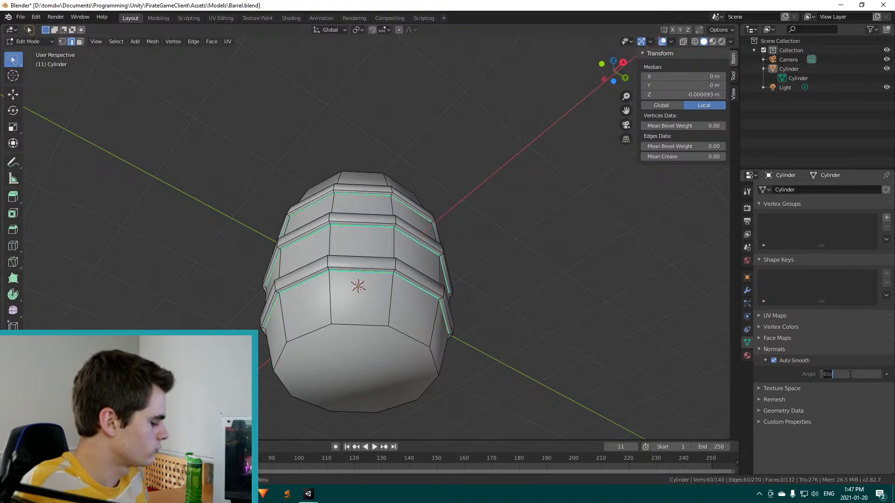
text(30)
key(Return)
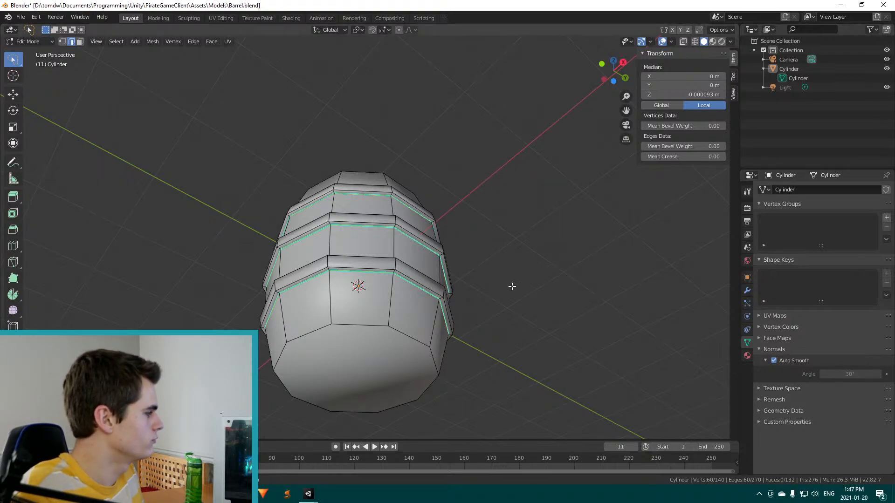
Clear the selection of hoop edge loops and save Barrel.blend
middle_drag(487, 247, 430, 340)
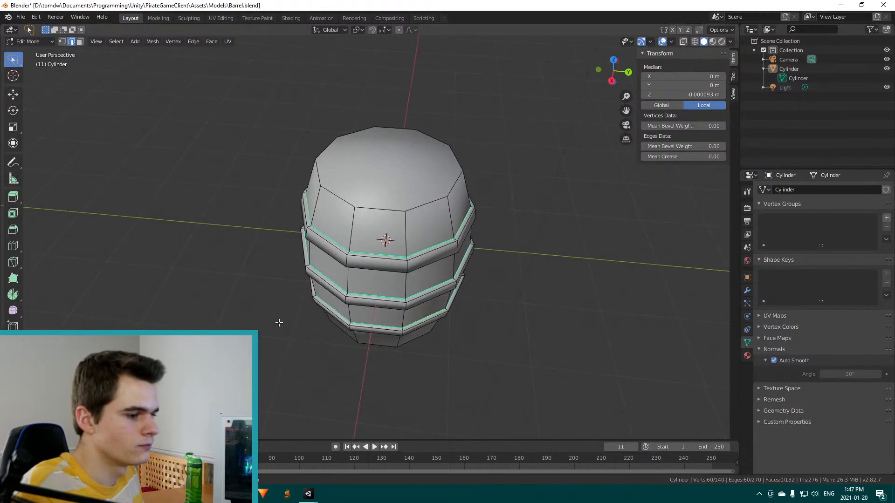
middle_drag(169, 282, 228, 285)
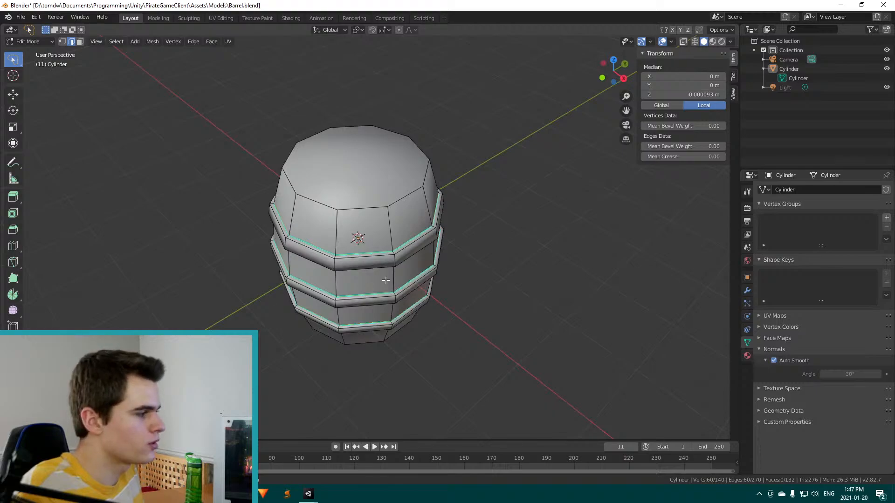
key(alt+a)
key(ctrl+s)
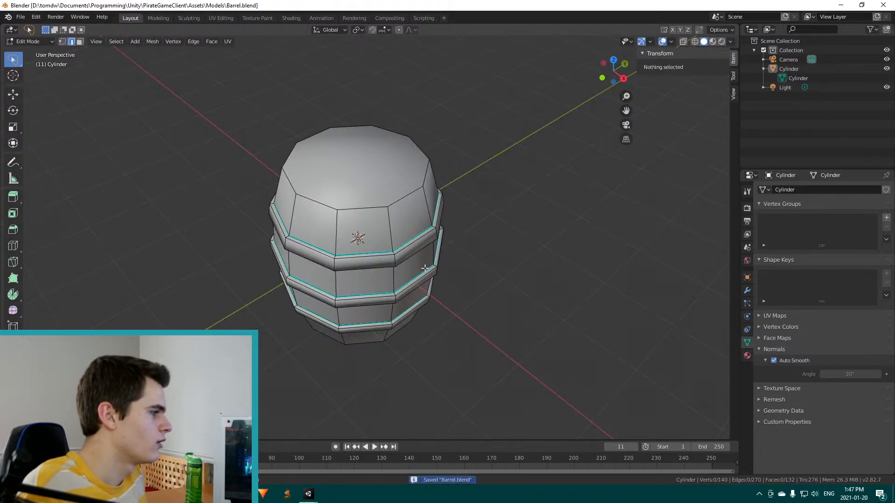
Examine the sharp-marked edges along the barrel's three hoops in Edit Mode from above, below and around
middle_drag(425, 267, 292, 312)
scroll(292, 311, up, 2)
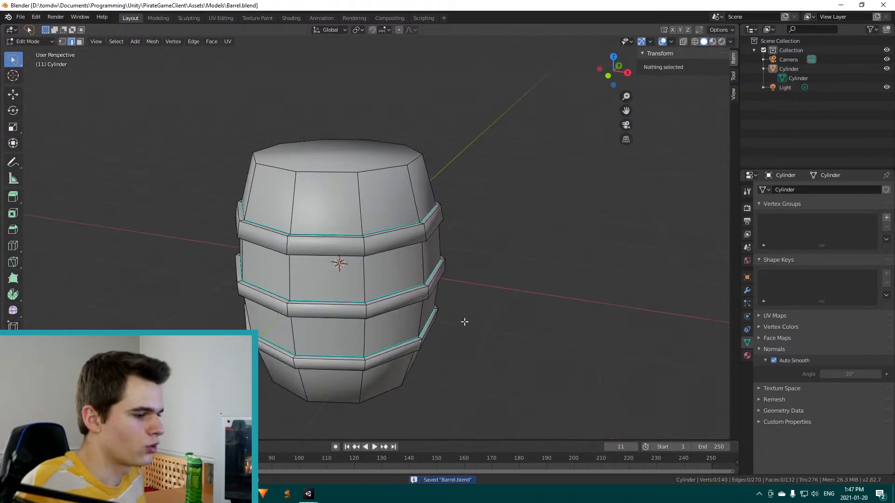
middle_drag(464, 321, 379, 362)
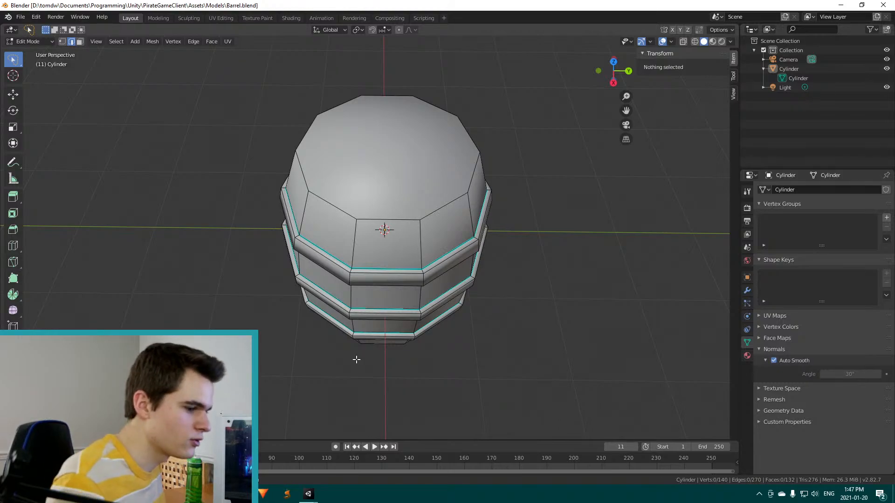
mouse_move(412, 328)
middle_down()
mouse_move(455, 339)
mouse_move(384, 387)
mouse_move(377, 373)
mouse_move(410, 396)
mouse_move(407, 341)
middle_up()
middle_drag(496, 283, 537, 296)
scroll(537, 296, down, 3)
middle_drag(473, 294, 398, 308)
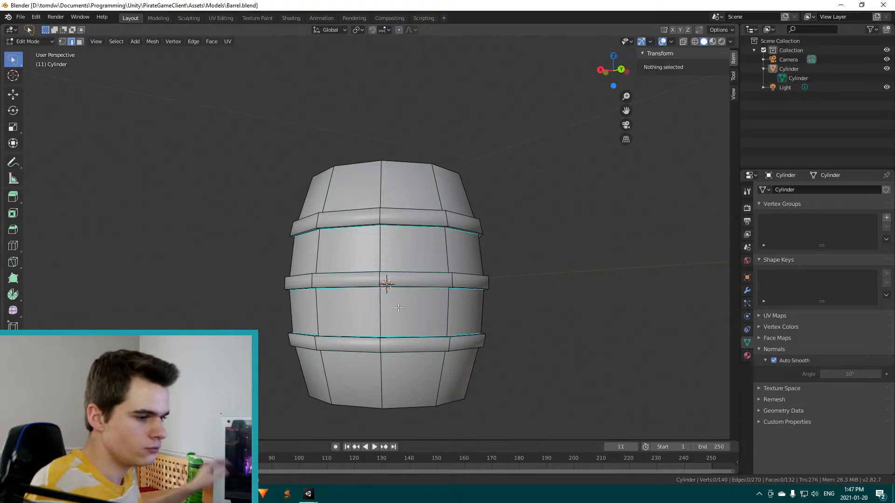
middle_drag(136, 299, 177, 301)
middle_drag(66, 303, 419, 265)
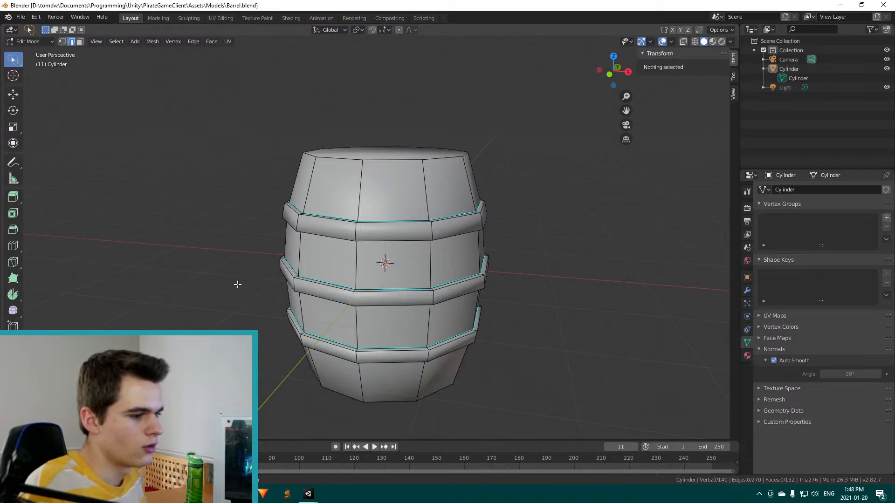
middle_drag(397, 219, 500, 222)
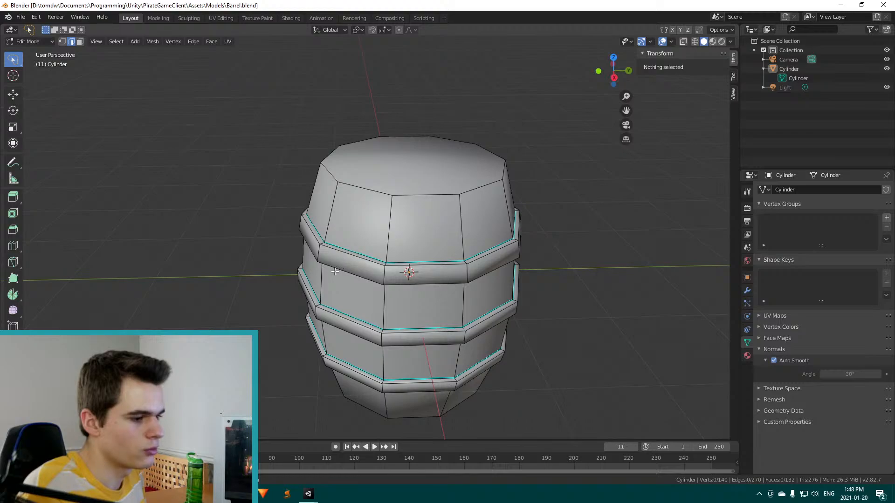
middle_drag(364, 309, 381, 275)
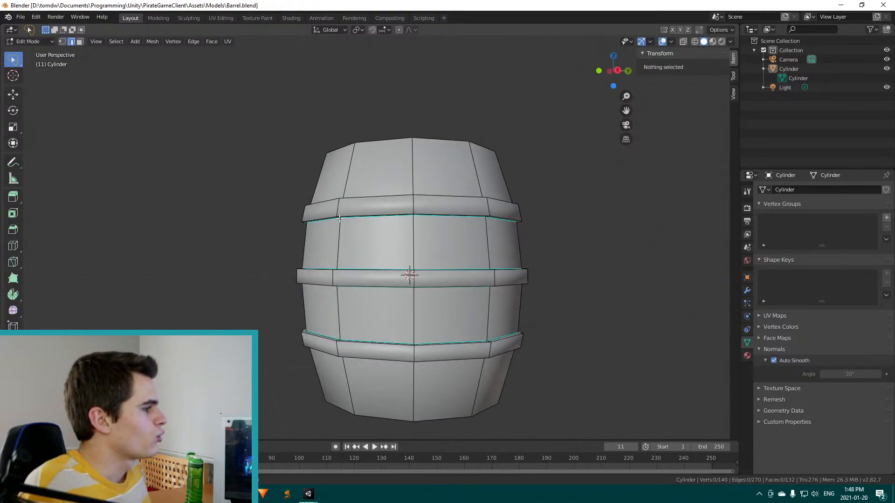
Return to Object Mode, inspect the shading around the hoops from several angles, and deselect the barrel
key(Tab)
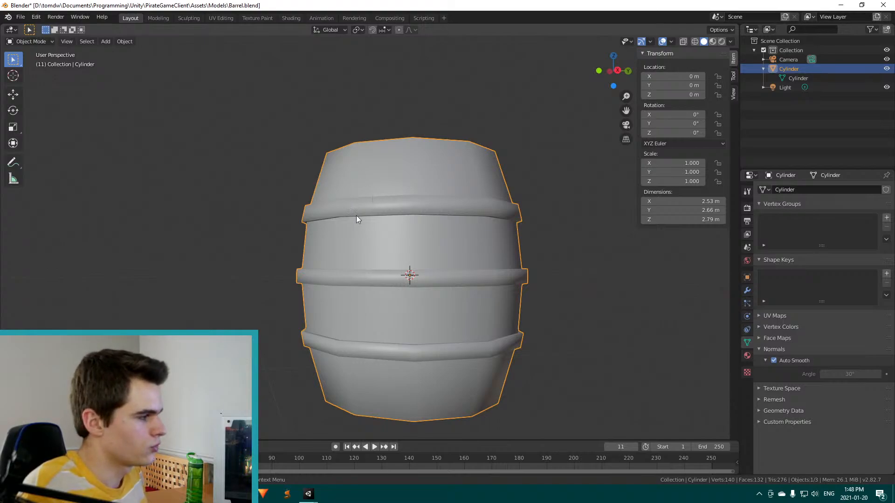
mouse_move(308, 493)
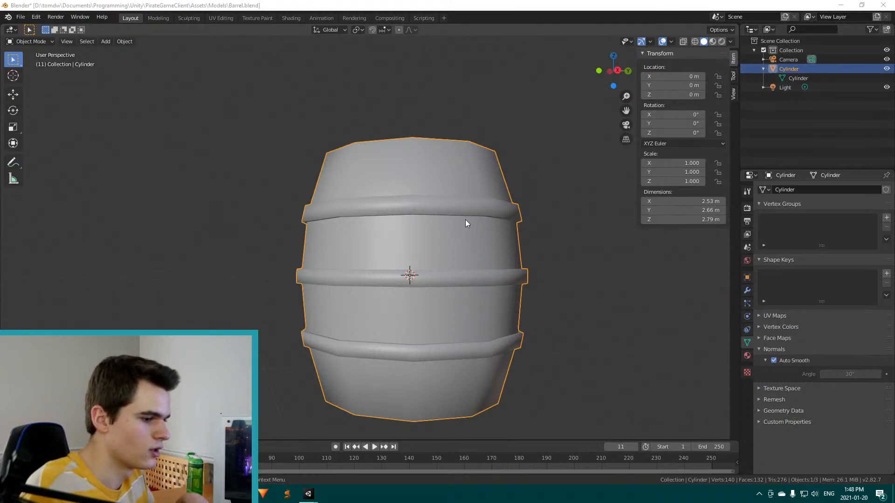
middle_drag(476, 208, 420, 268)
middle_drag(379, 312, 328, 319)
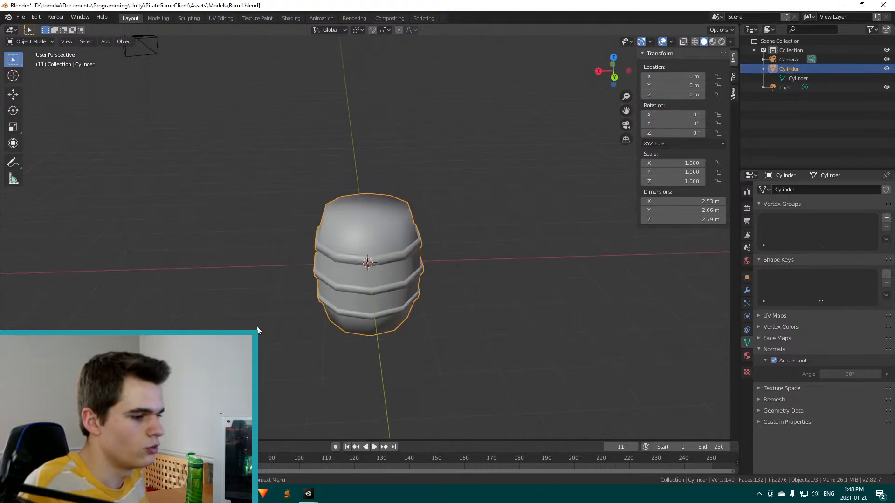
scroll(334, 321, up, 2)
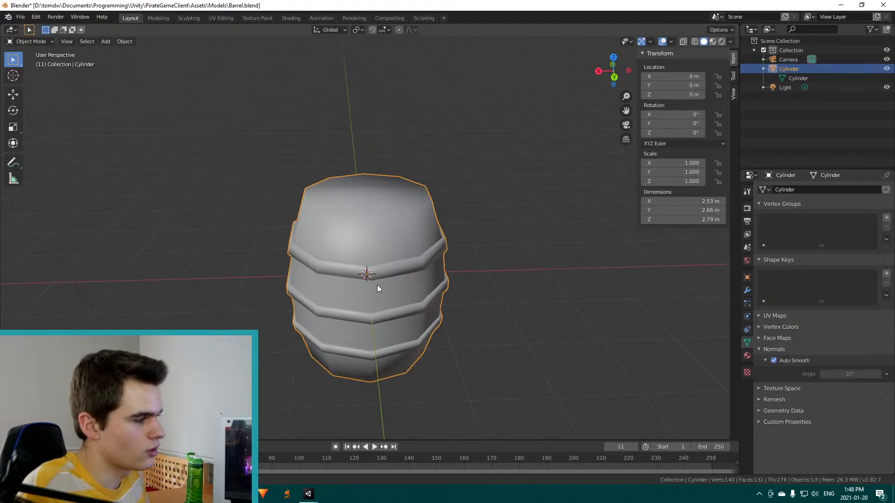
middle_drag(378, 286, 317, 237)
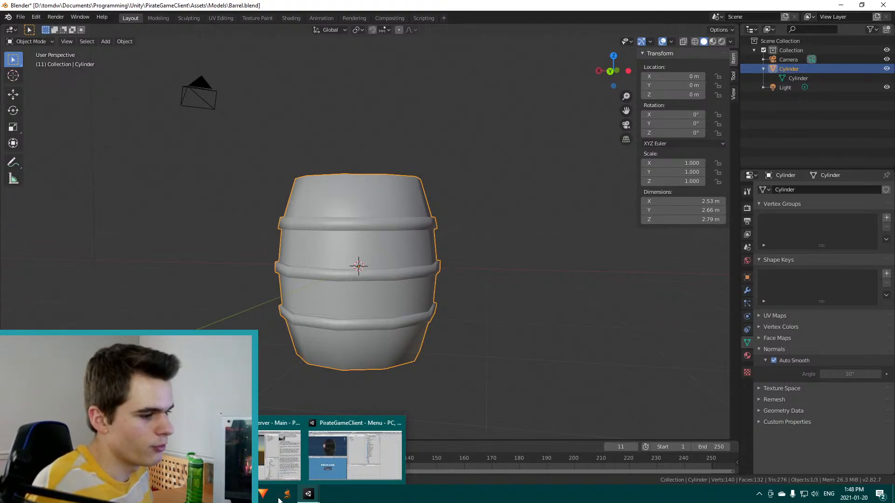
click(402, 391)
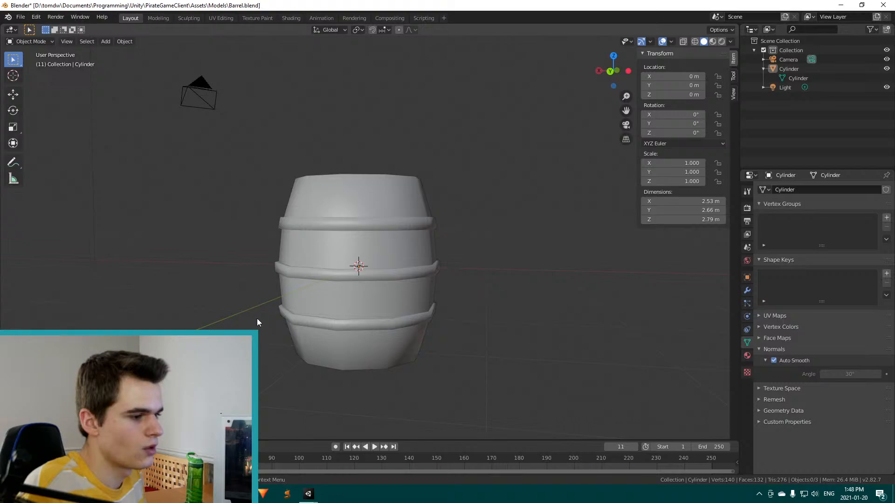
middle_drag(317, 285, 344, 380)
Reopen the barrel in Edit Mode and select the middle hoop's upper outer edge loop, followed by its lower outer loop
click(340, 229)
key(Tab)
scroll(318, 276, up, 3)
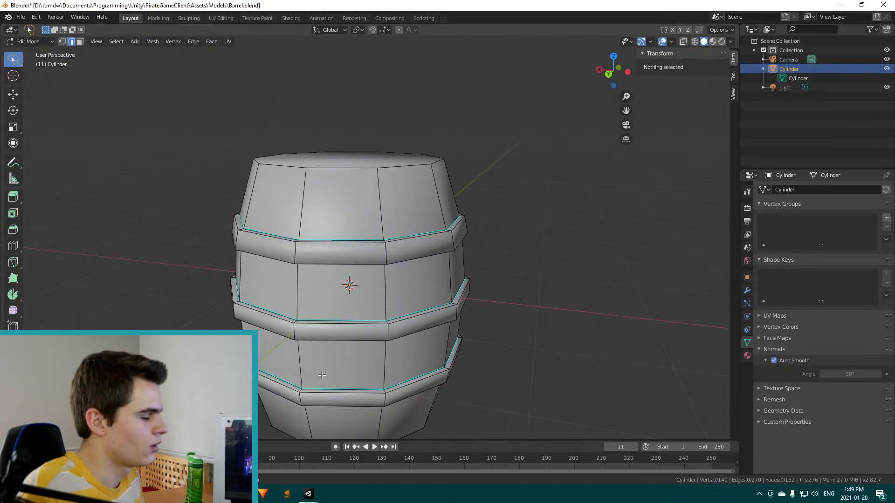
scroll(393, 365, down, 3)
middle_drag(393, 365, 380, 317)
scroll(389, 321, up, 4)
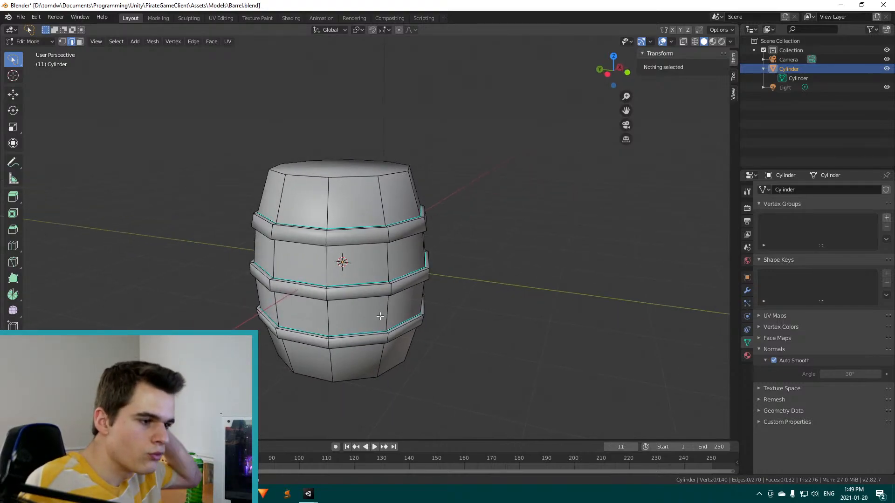
scroll(372, 308, up, 2)
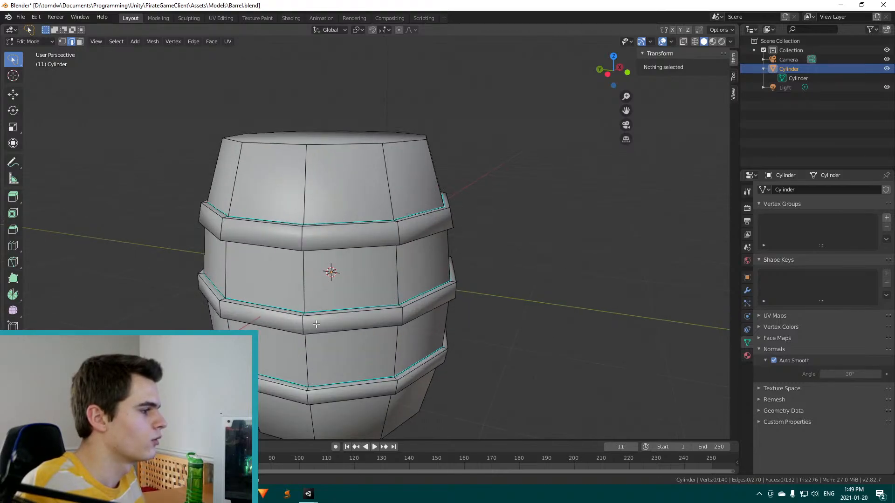
alt+click(315, 315)
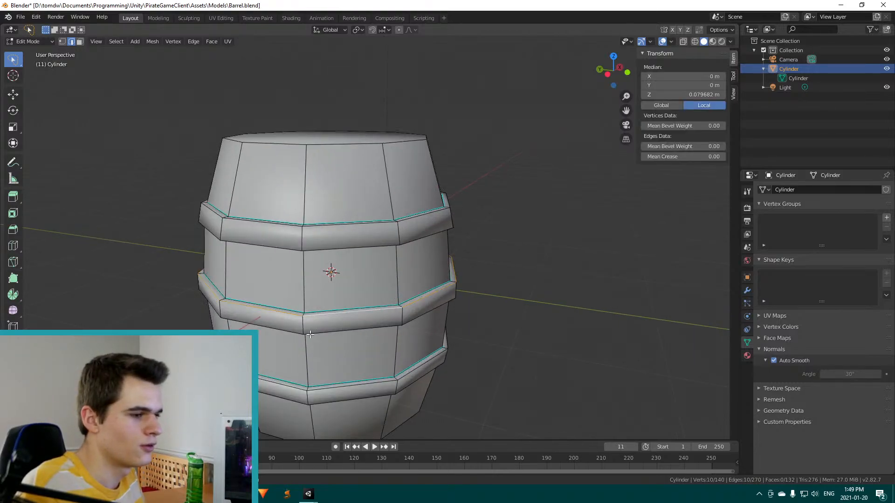
alt+click(311, 331)
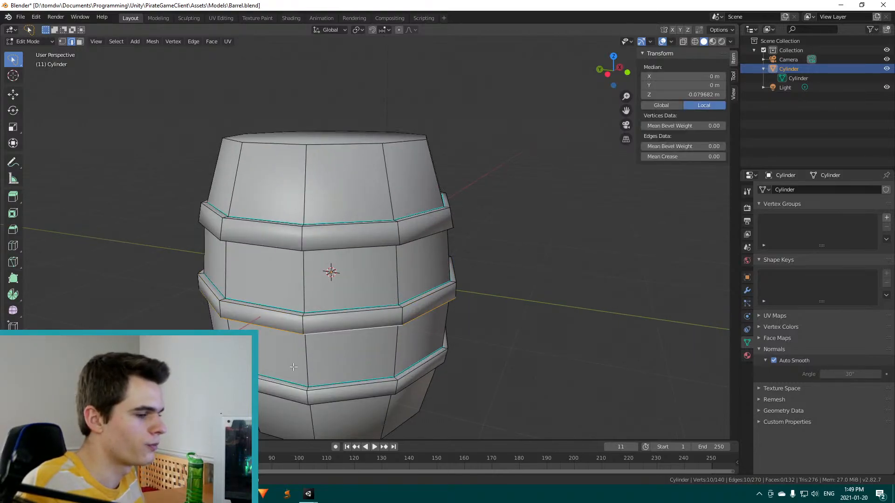
Inspect the middle hoop from below and the sides, selecting a single edge on its upper and lower outer rims
middle_drag(293, 368, 341, 342)
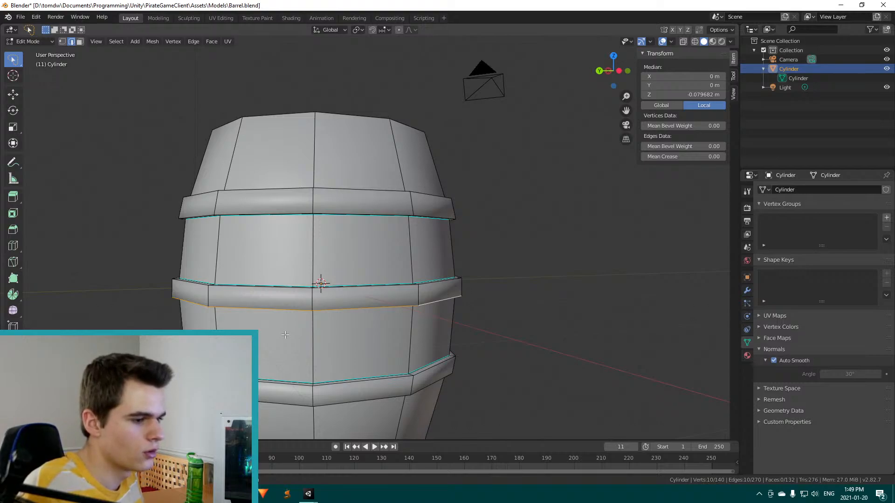
middle_drag(268, 344, 295, 266)
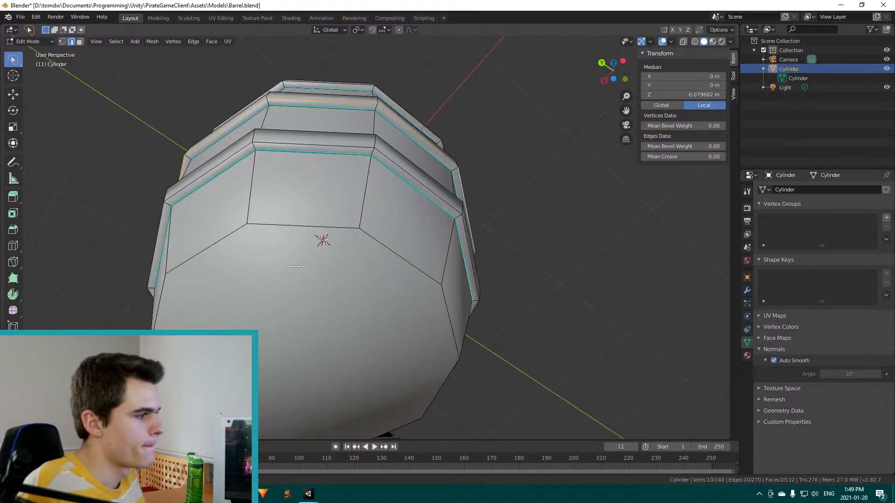
scroll(297, 266, down, 2)
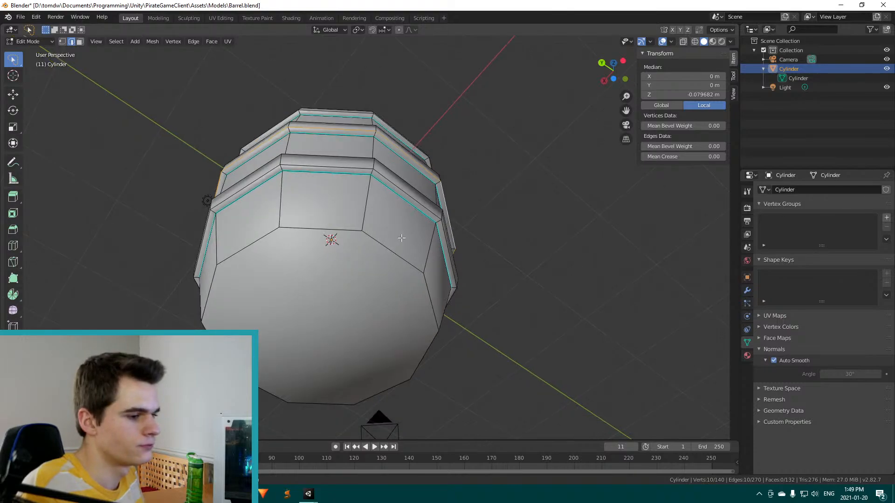
middle_drag(401, 237, 375, 284)
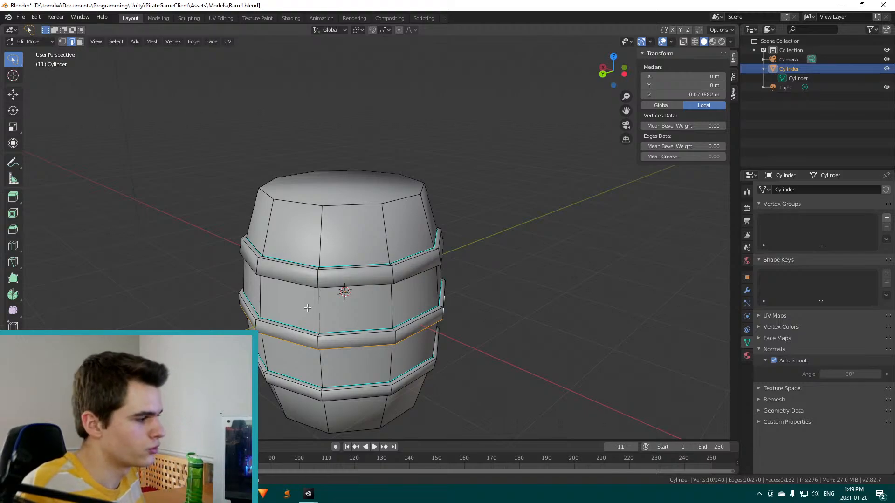
middle_drag(307, 308, 349, 304)
click(259, 344)
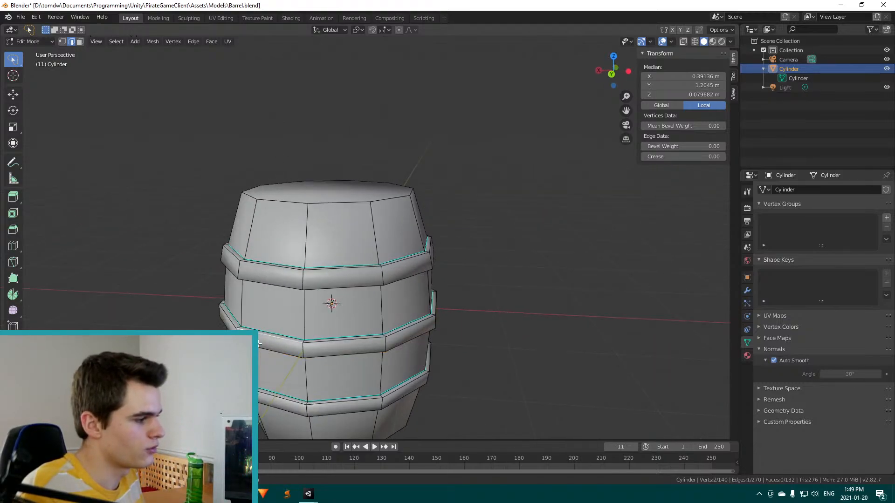
click(279, 353)
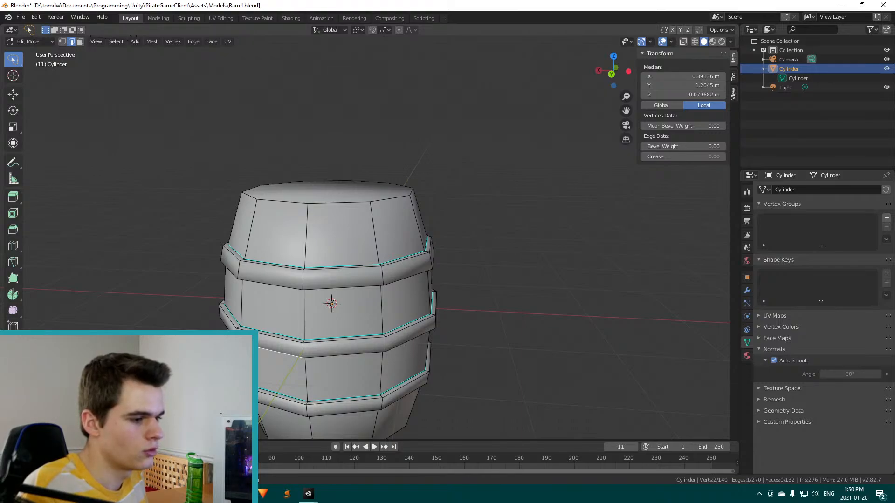
Switch to the Xiphos.blend window and inspect the whole sword, briefly viewing its mesh in Edit Mode
key(alt+Tab)
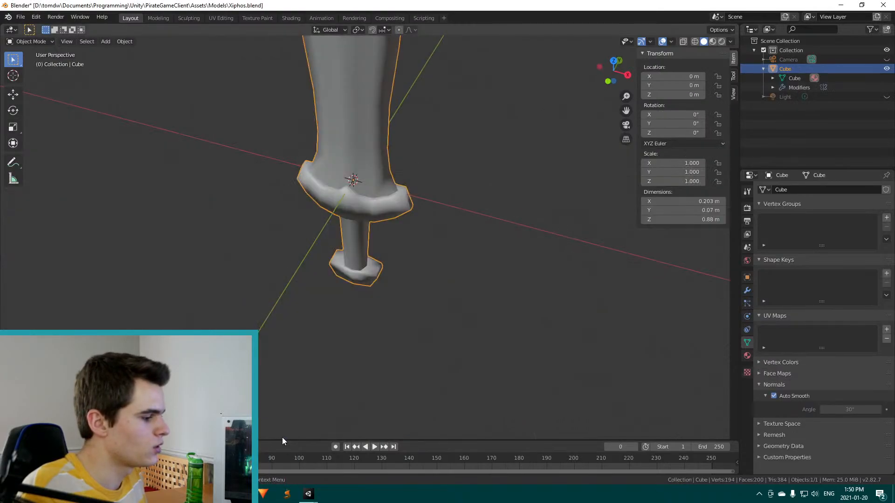
middle_drag(333, 338, 336, 284)
scroll(345, 260, down, 3)
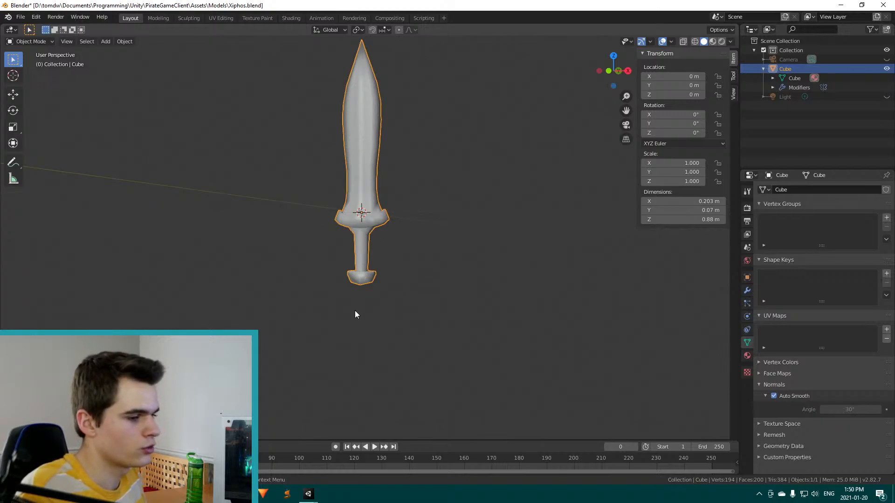
scroll(349, 266, up, 4)
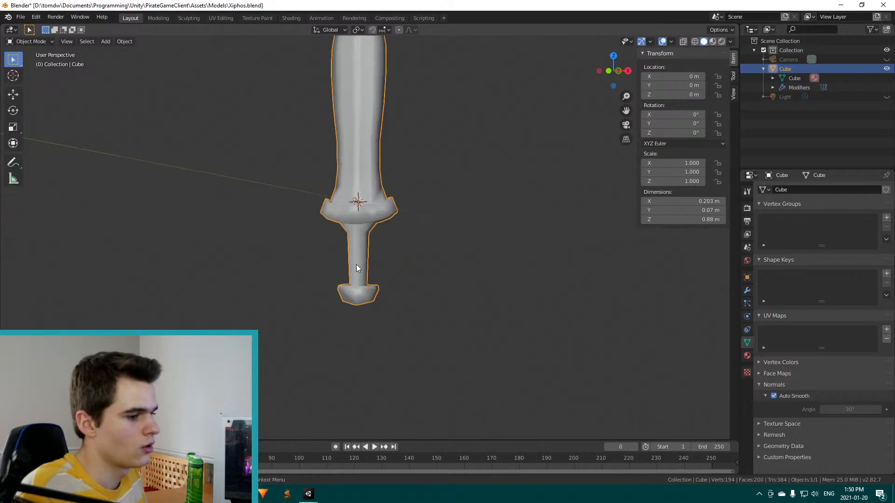
key(Tab)
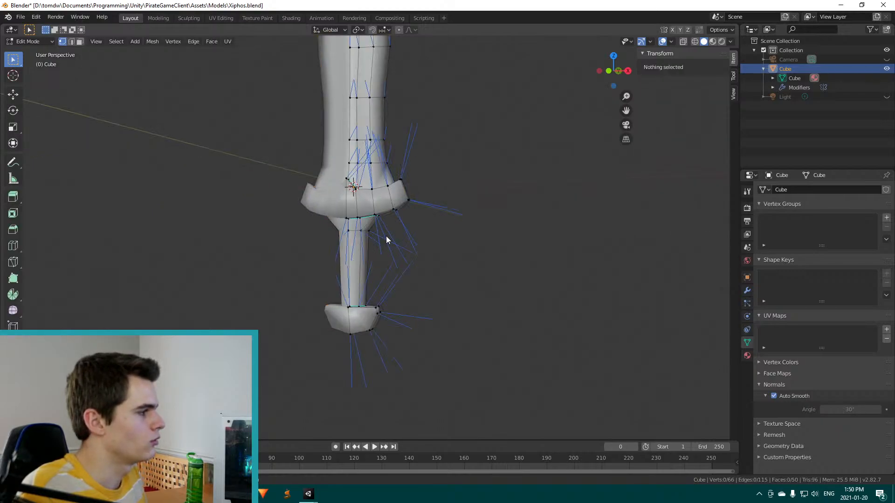
key(Tab)
Inspect the sword's shading around the guard, grip and pommel in Object Mode from above, below and the sides
middle_drag(381, 233, 362, 289)
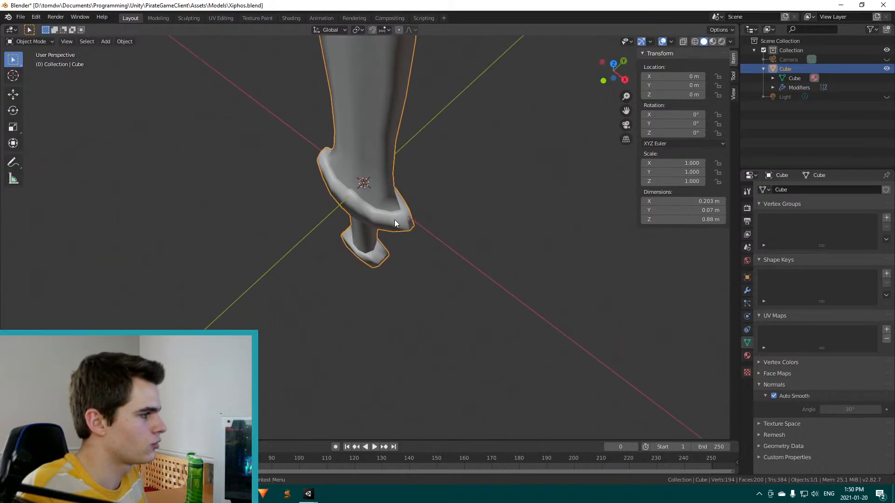
middle_drag(371, 270, 358, 150)
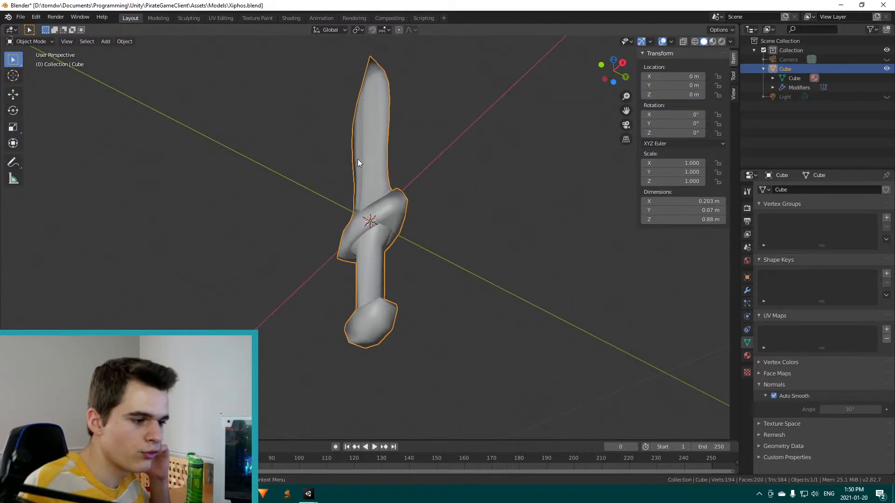
middle_drag(390, 144, 396, 167)
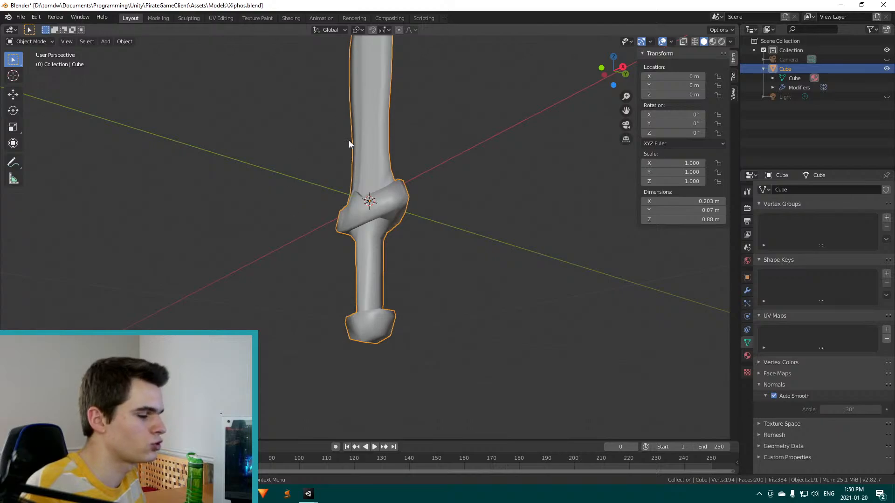
middle_drag(407, 122, 390, 289)
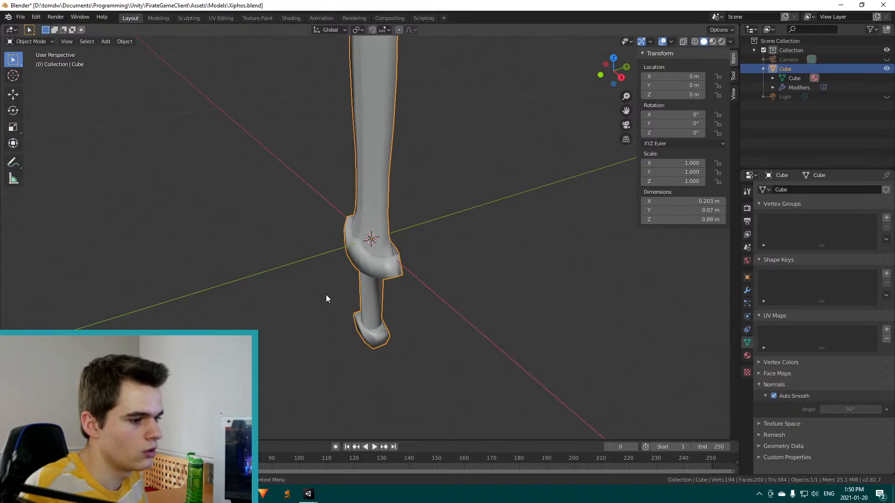
middle_drag(315, 306, 336, 265)
Open the sword in Edit Mode and examine the normals and sharp-marked edges where the grip meets the guard and pommel
key(Tab)
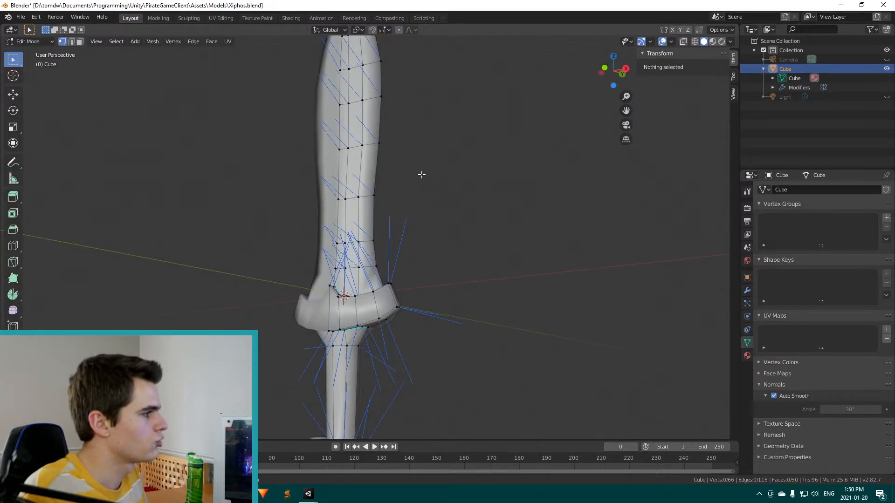
scroll(421, 176, up, 2)
middle_drag(417, 171, 361, 102)
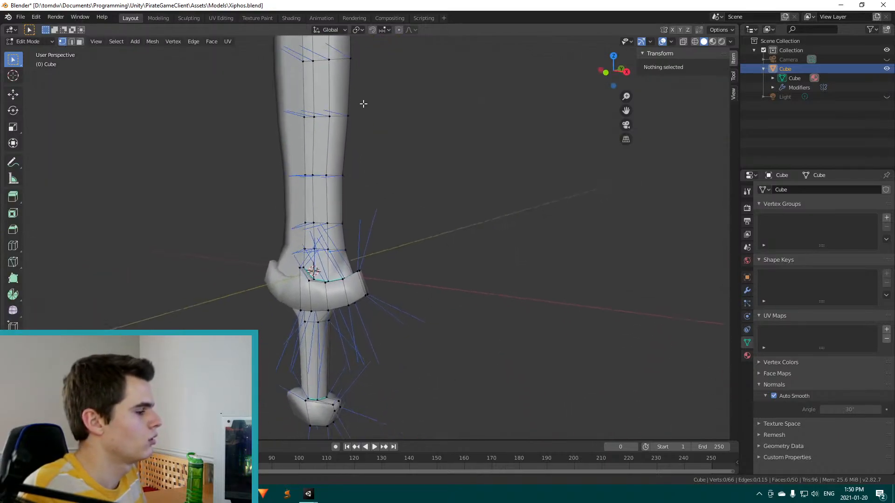
shift+middle_drag(340, 333, 368, 276)
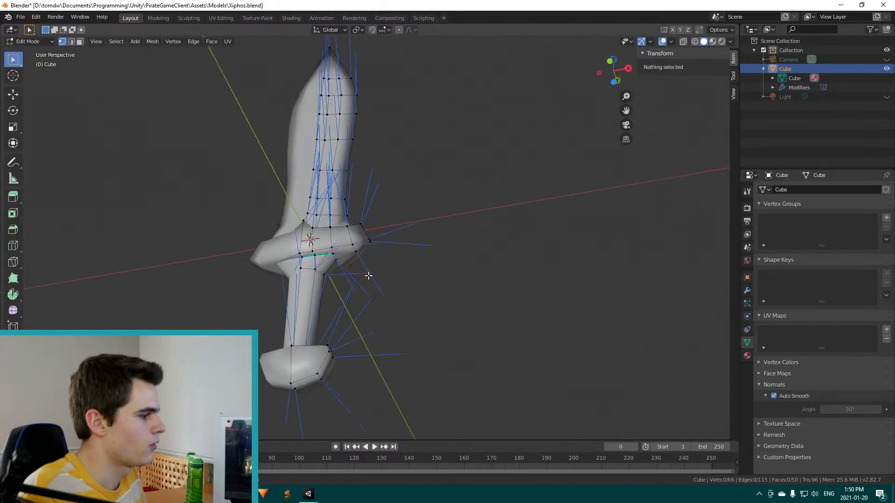
Select the large side face of the sword's pommel in face mode and examine its edges and normals up close
click(304, 362)
key(3)
click(304, 362)
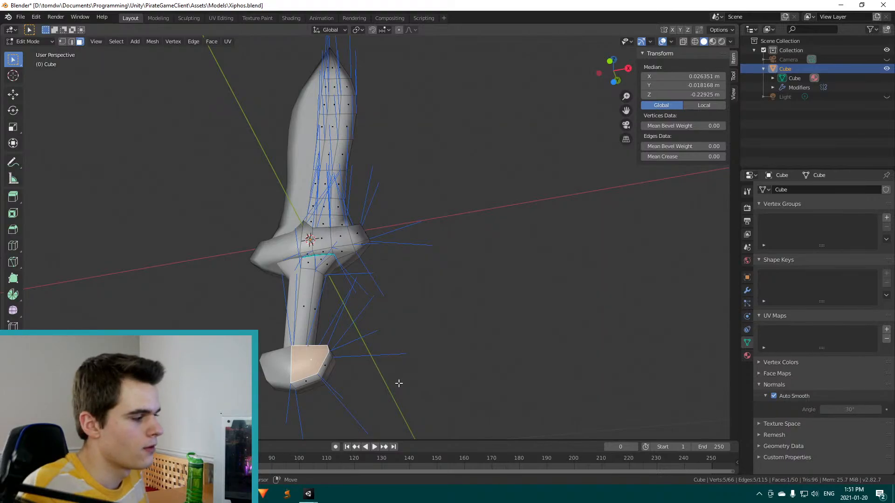
middle_drag(399, 380, 362, 359)
key(KP_3)
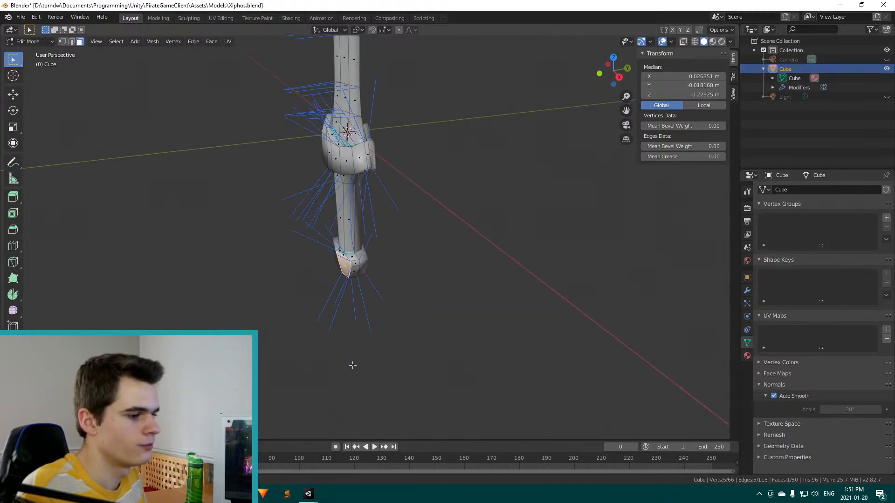
scroll(373, 352, up, 5)
middle_drag(289, 334, 280, 320)
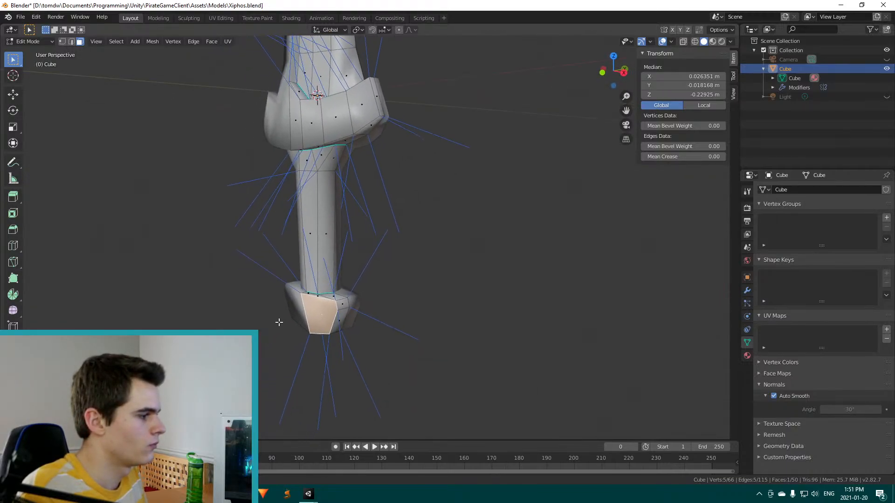
scroll(297, 339, up, 3)
scroll(298, 340, up, 4)
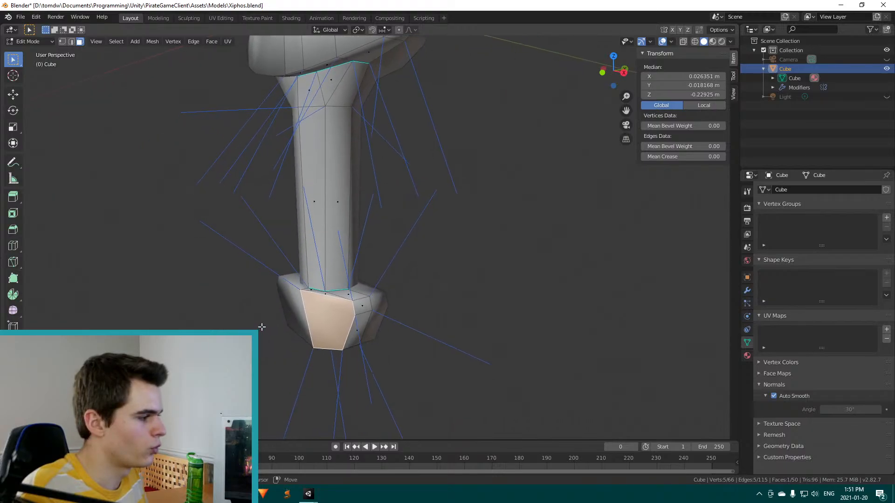
middle_drag(298, 326, 294, 311)
middle_drag(354, 322, 438, 271)
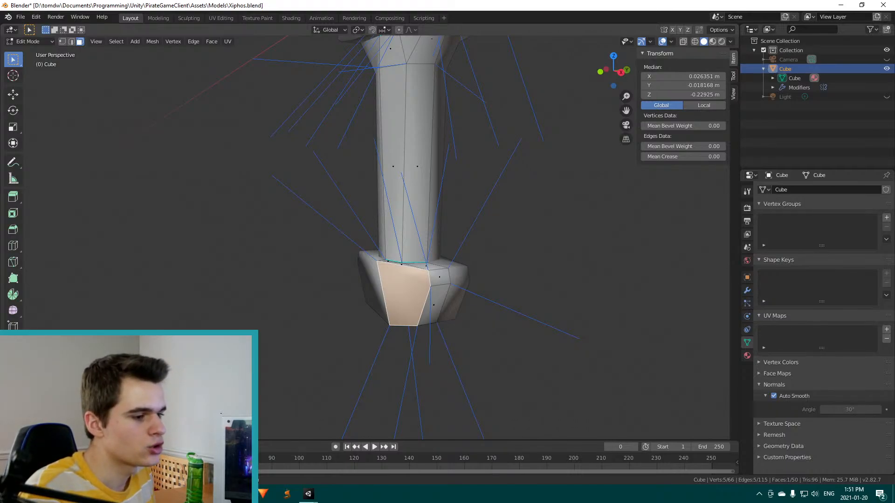
middle_drag(261, 326, 284, 324)
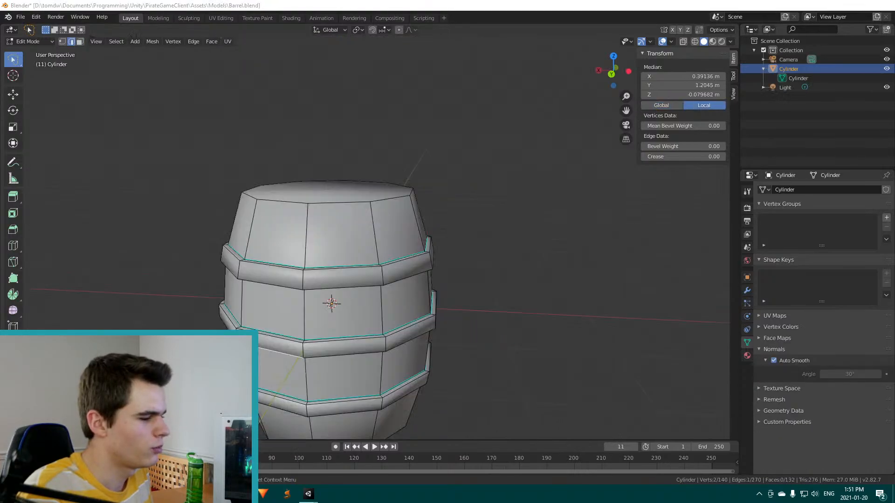
Return to the Barrel.blend window and examine the sharp-marked hoop edges from above, below and around, then close up
middle_drag(507, 301, 491, 320)
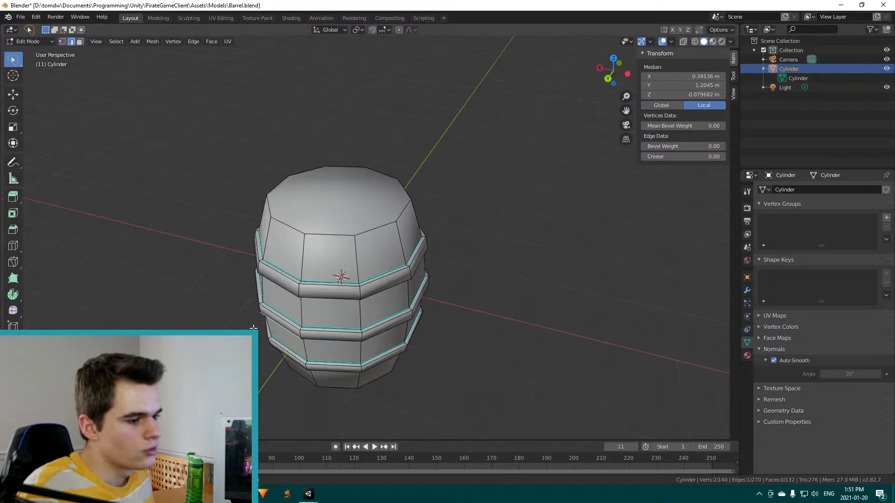
middle_drag(308, 355, 357, 309)
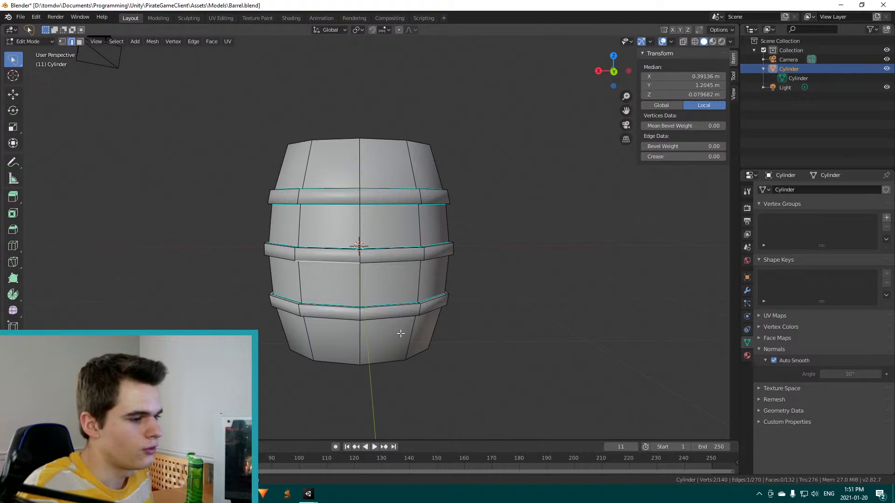
middle_drag(401, 335, 365, 262)
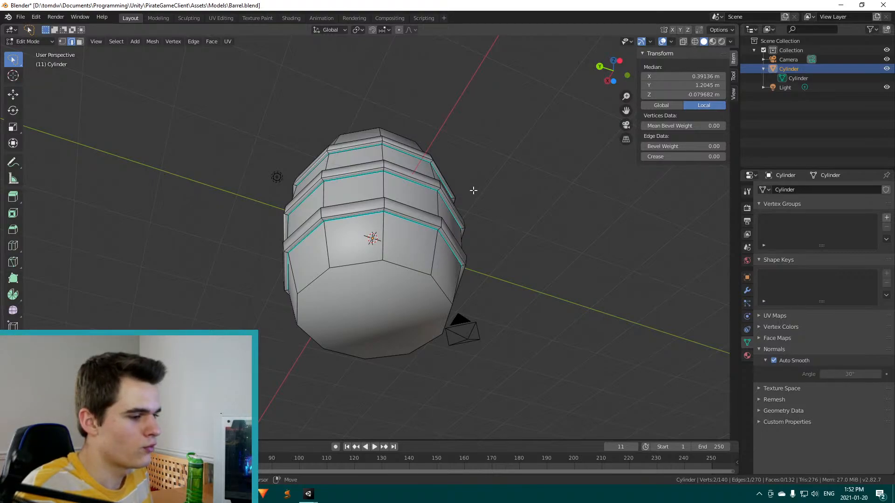
middle_drag(473, 191, 397, 294)
middle_drag(440, 218, 415, 280)
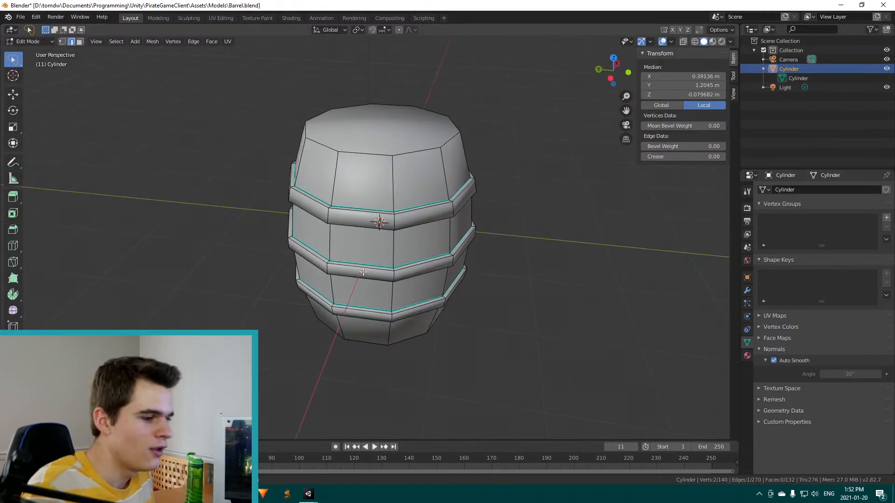
middle_drag(457, 223, 354, 218)
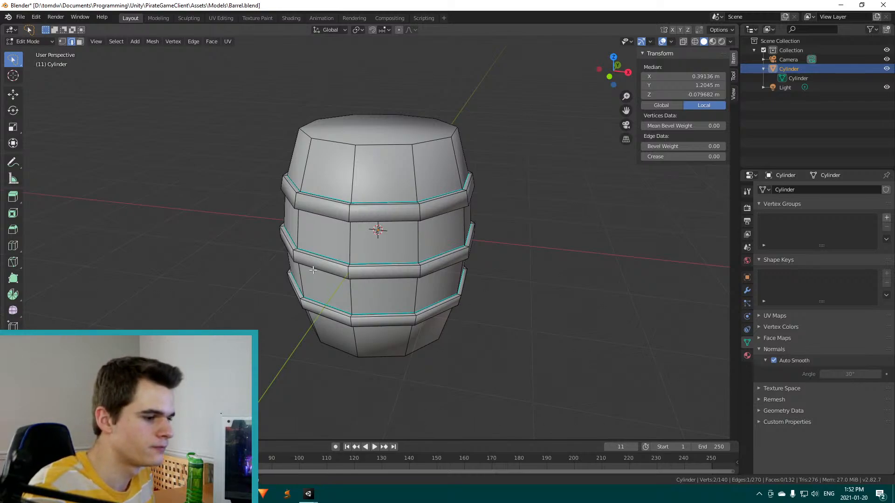
middle_drag(346, 237, 387, 244)
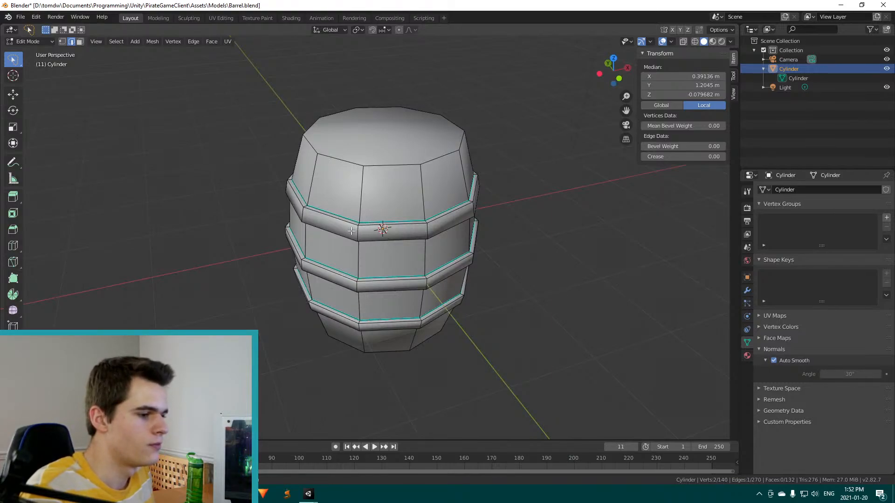
scroll(353, 226, up, 5)
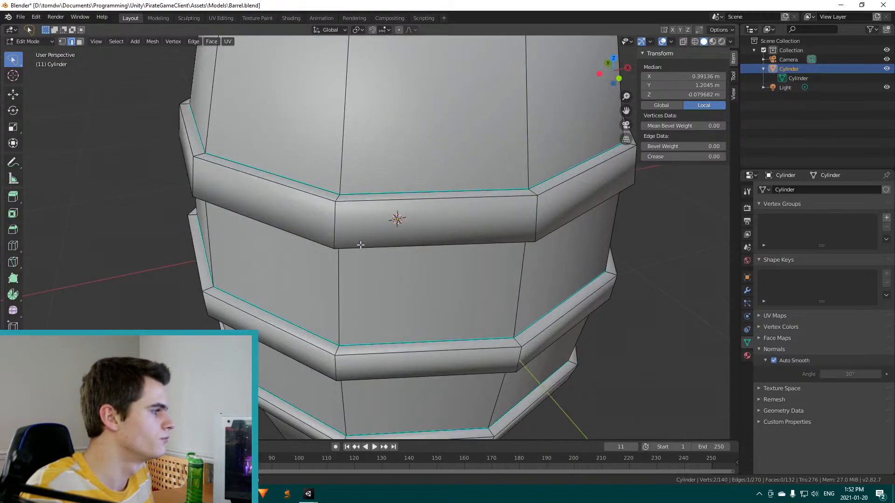
Put the barrel back in Object Mode and view its overall shading from the side
key(Tab)
scroll(382, 211, down, 6)
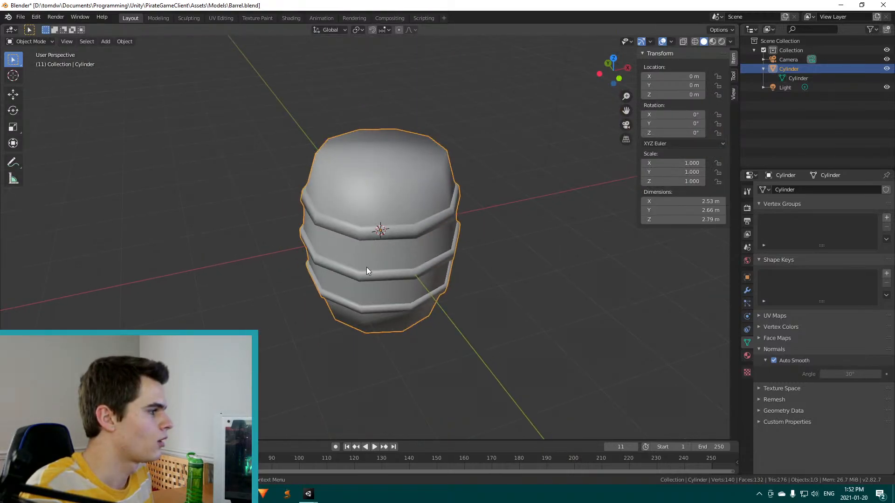
middle_drag(366, 267, 348, 246)
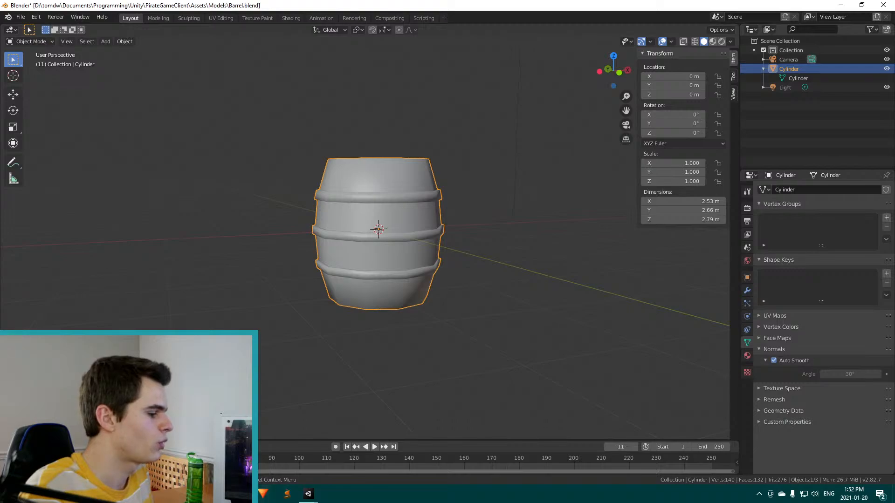
Look through the viewport gizmo and overlay options in the barrel file
mouse_move(307, 495)
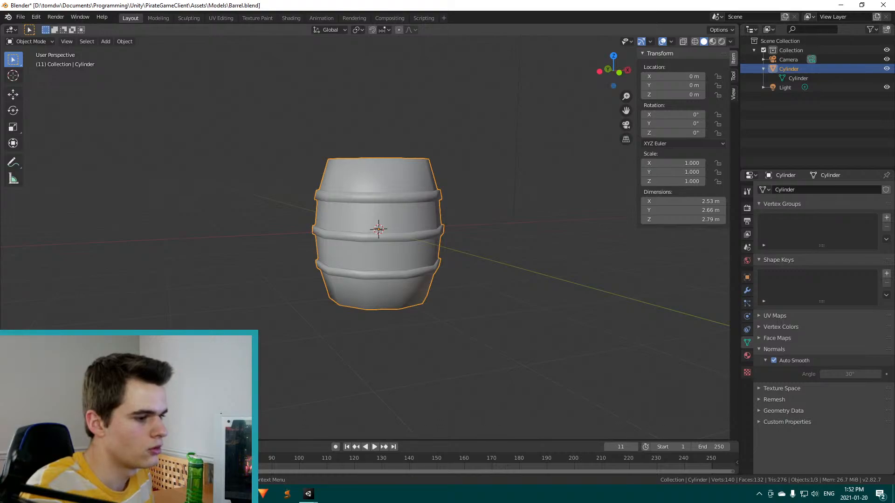
mouse_move(241, 494)
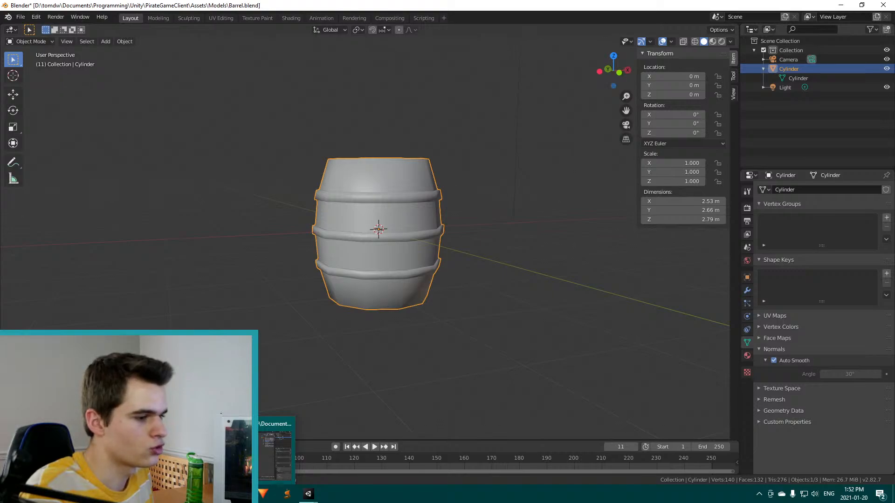
click(672, 41)
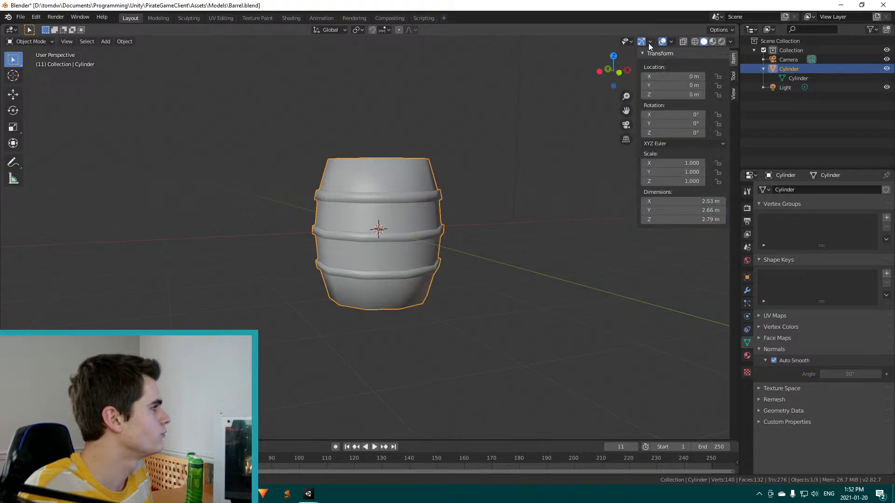
click(650, 41)
mouse_move(672, 43)
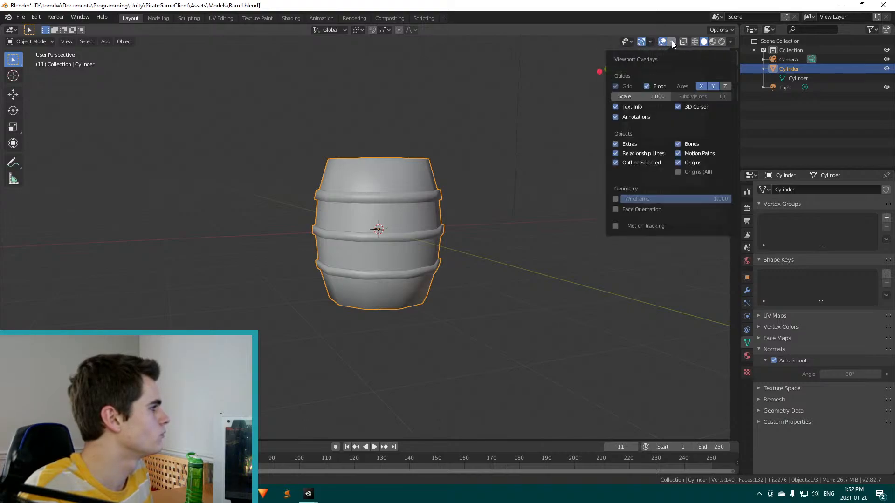
key(n)
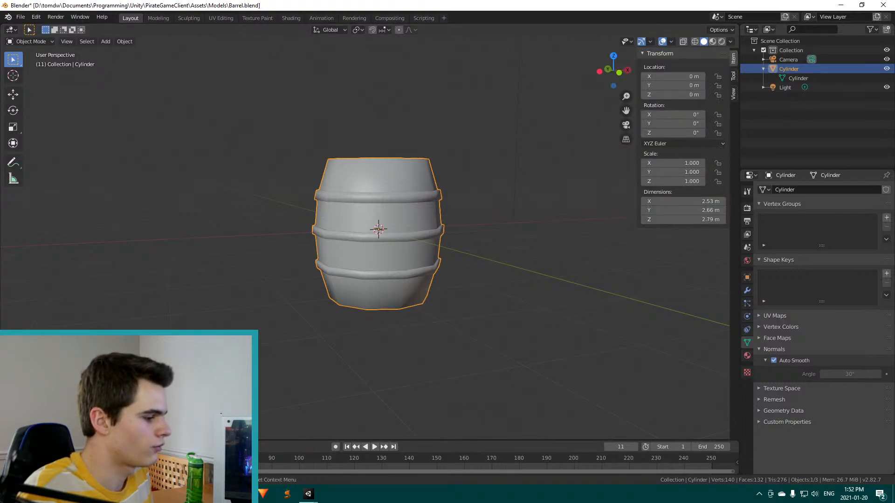
Switch to the Xiphos.blend window, check its overlay options and inspect the normals around the sword's grip and pommel
click(273, 452)
click(671, 41)
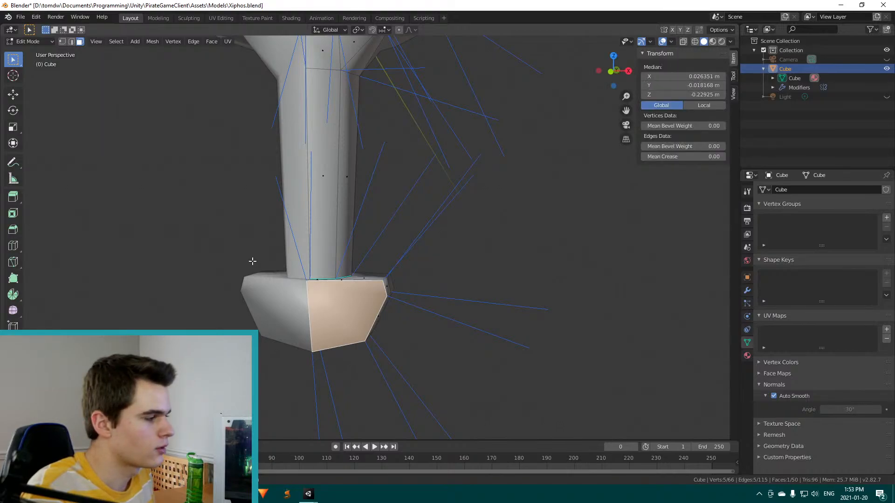
middle_drag(252, 261, 207, 303)
middle_drag(457, 213, 387, 280)
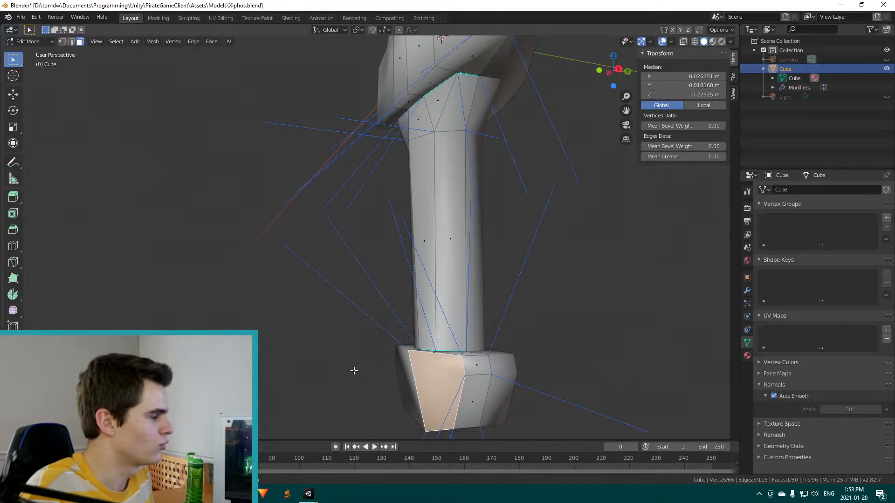
middle_drag(354, 370, 351, 297)
middle_drag(424, 290, 448, 302)
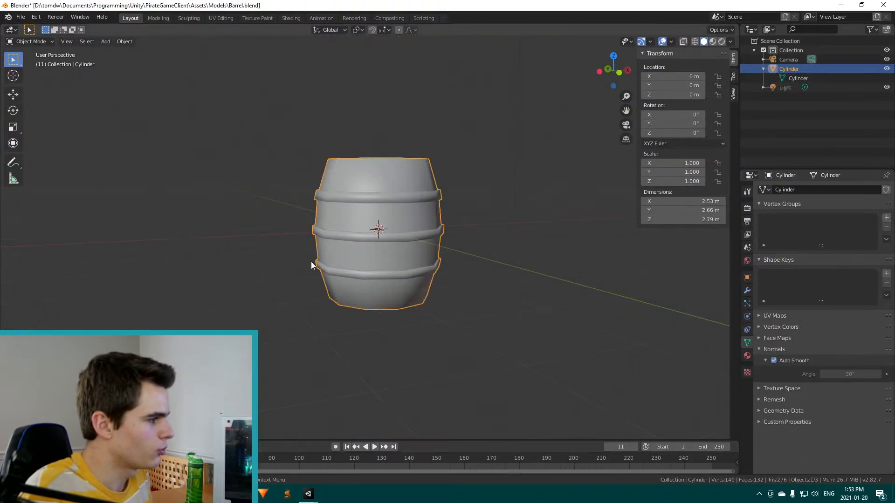
Put the barrel in Edit Mode and examine its sharp-marked hoop edges from above and from the side
key(Tab)
middle_drag(311, 264, 382, 265)
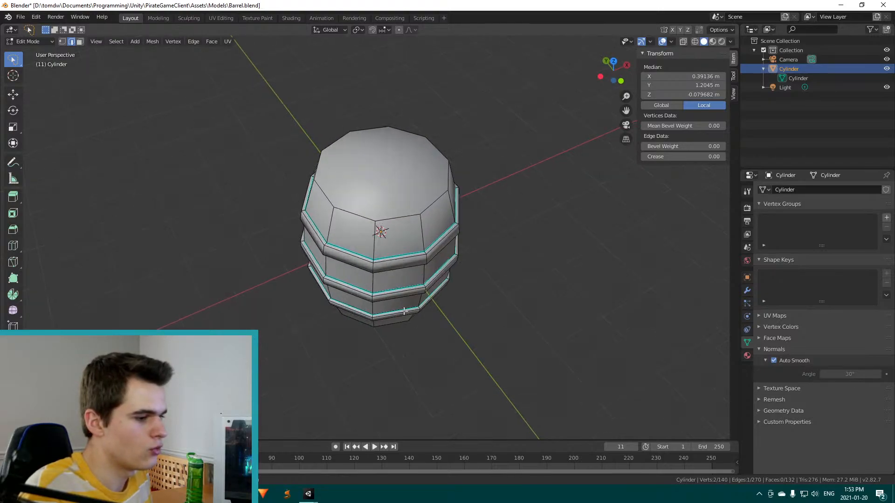
middle_drag(404, 311, 428, 269)
middle_drag(392, 304, 385, 295)
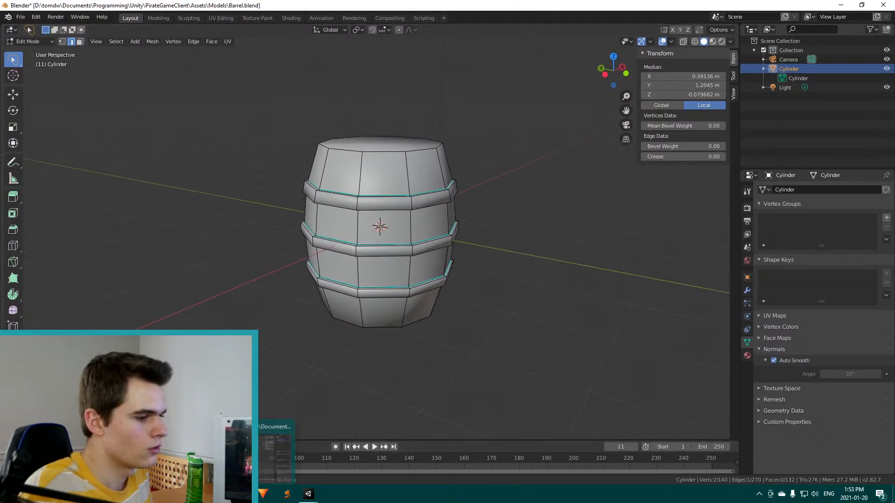
Switch to the Xiphos.blend window, check its overlay options and examine the vertex normals around the sword's grip and pommel
click(276, 452)
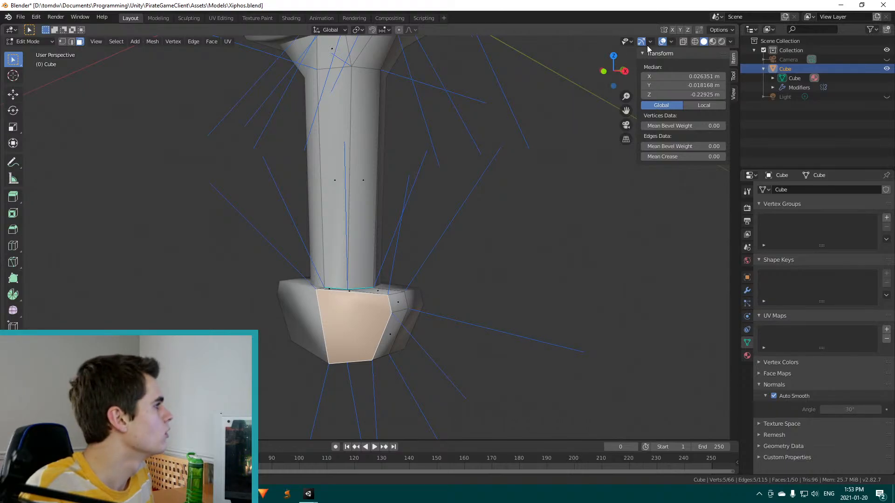
click(672, 40)
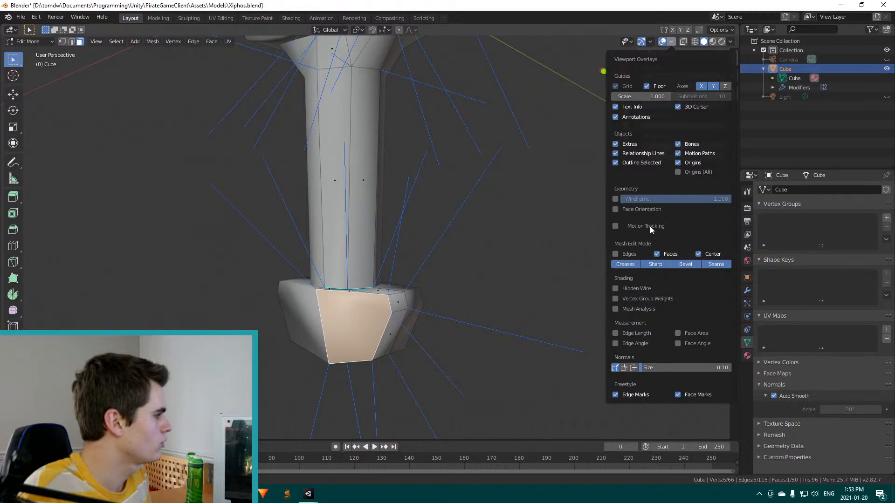
key(n)
scroll(373, 234, up, 2)
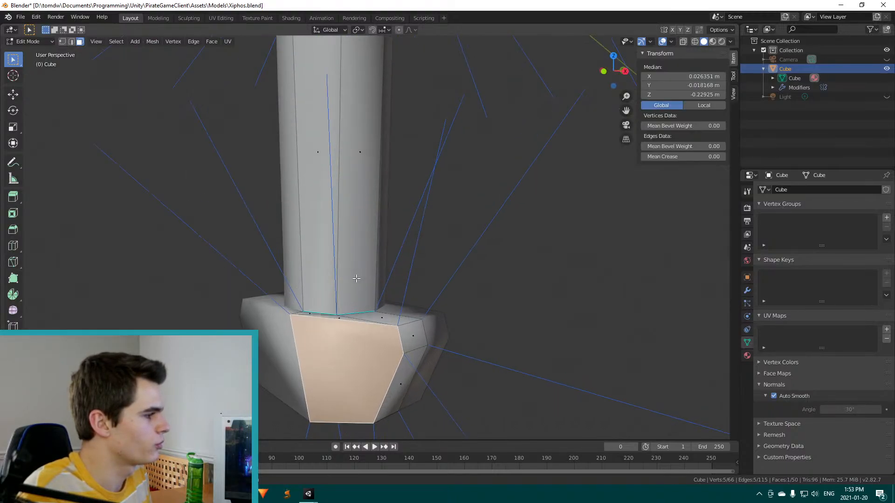
mouse_move(356, 279)
middle_down()
mouse_move(336, 294)
mouse_move(349, 287)
middle_up()
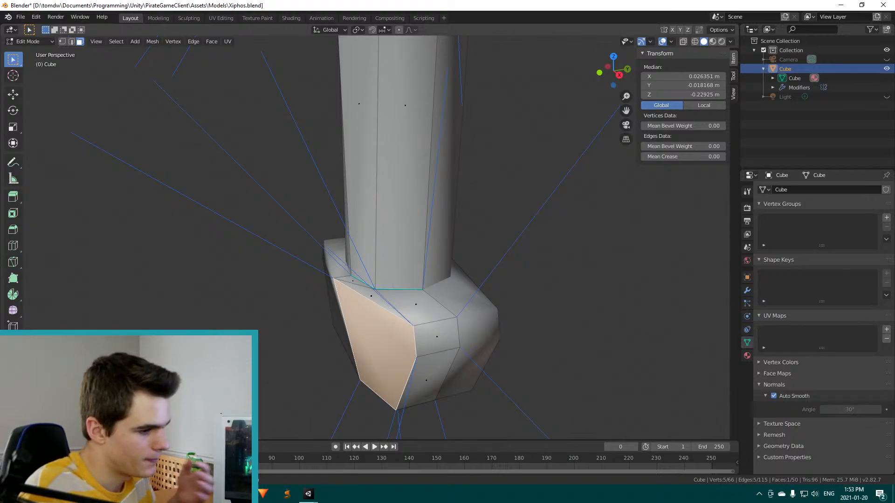
middle_drag(356, 277, 360, 307)
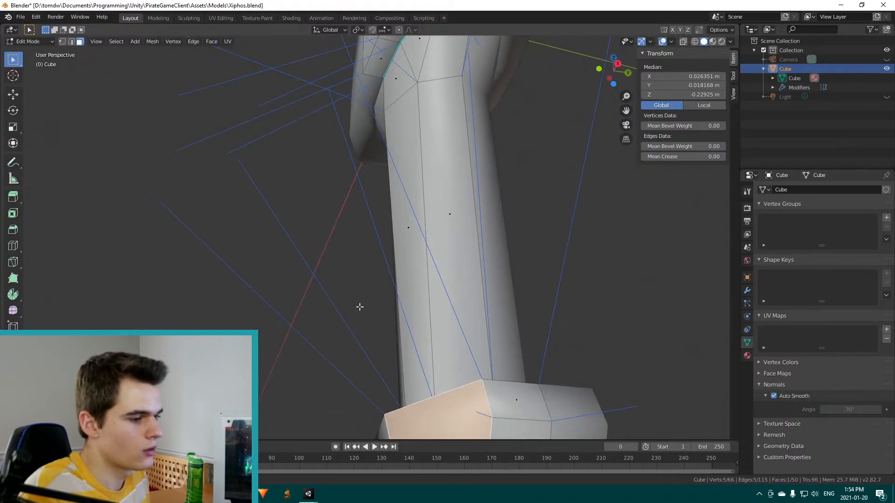
middle_drag(405, 163, 437, 237)
middle_drag(424, 302, 394, 286)
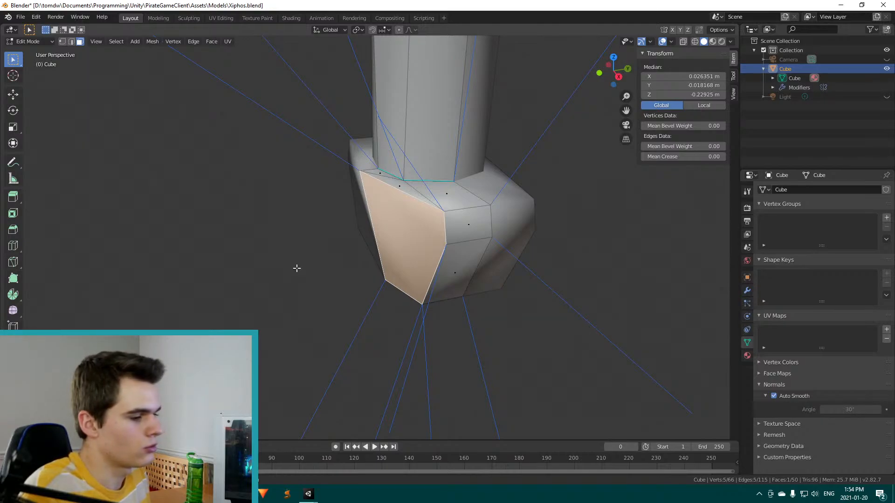
mouse_move(323, 259)
shift+middle_down()
mouse_move(498, 226)
mouse_move(503, 251)
mouse_move(473, 266)
shift+middle_up()
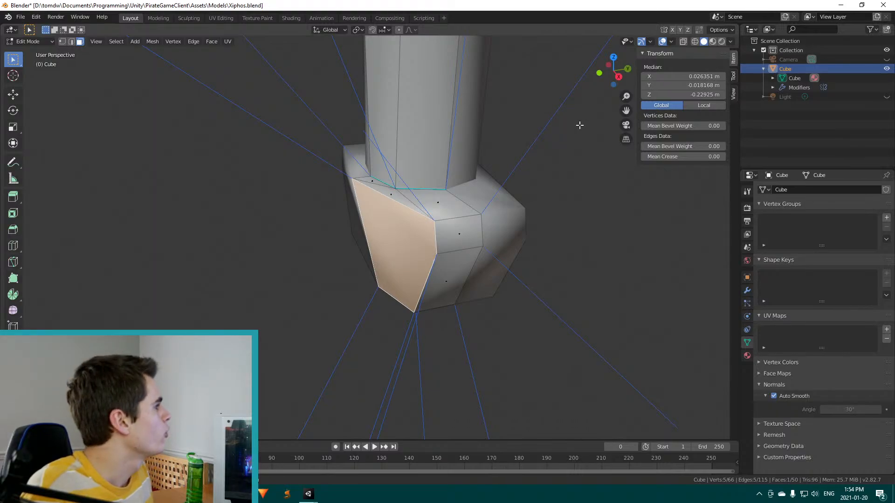
Turn on the split normals display for the sword and inspect those normals around the pommel's selected face
click(673, 42)
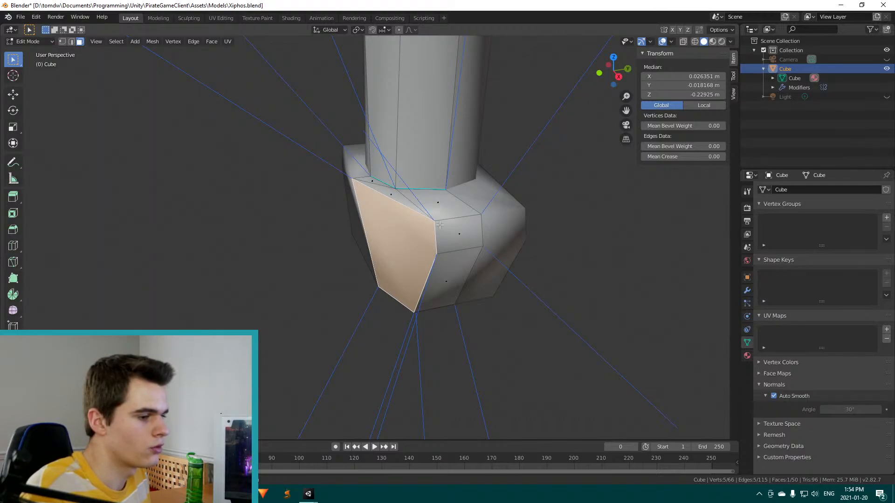
click(671, 41)
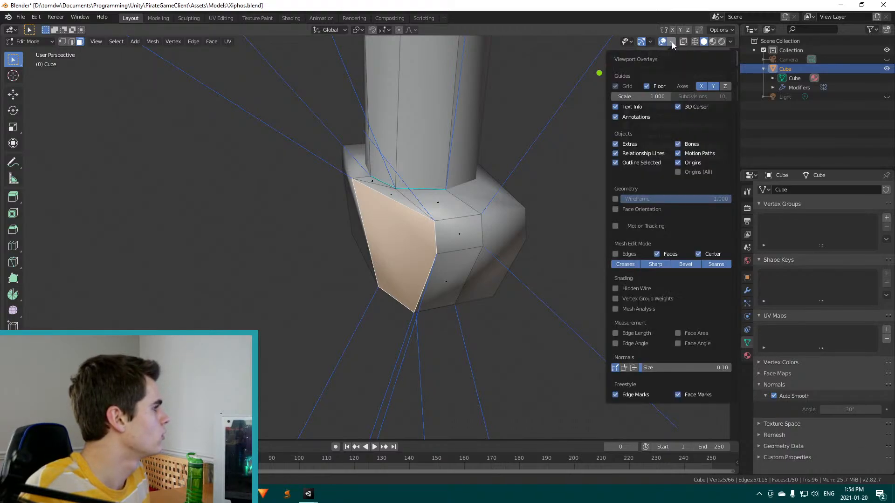
click(624, 368)
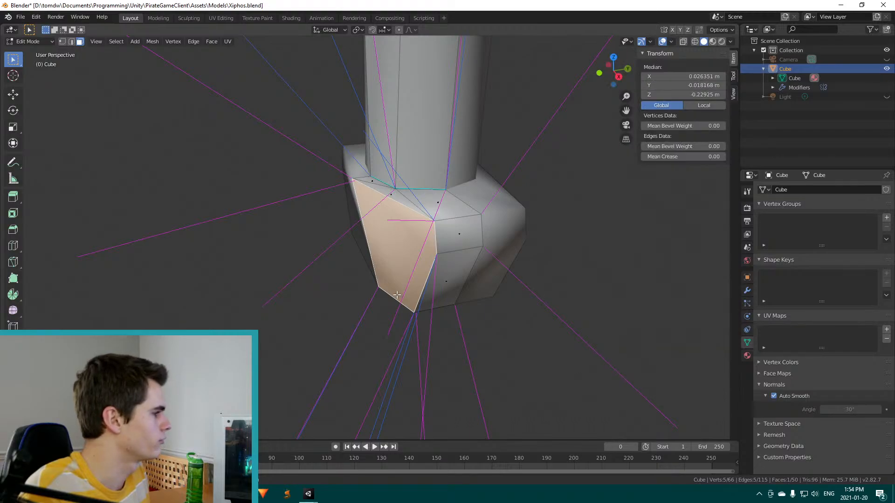
middle_drag(396, 295, 419, 214)
scroll(422, 201, up, 4)
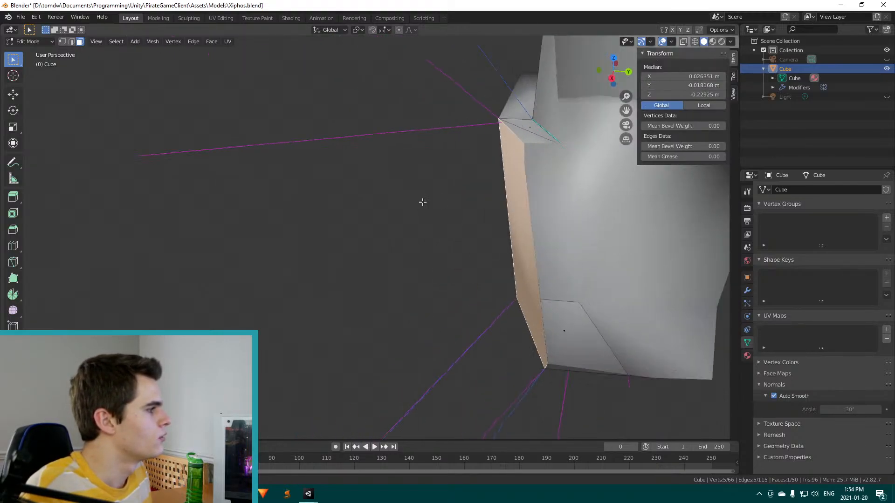
scroll(422, 202, down, 3)
scroll(420, 187, up, 3)
middle_drag(417, 182, 475, 187)
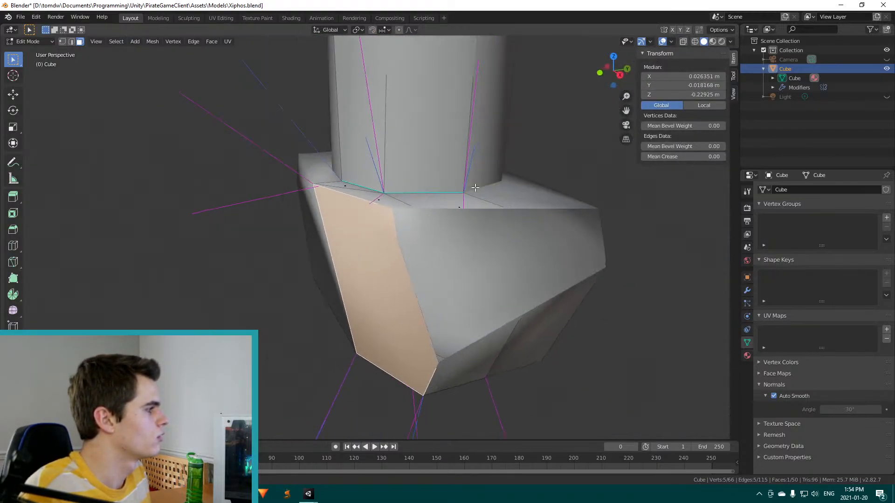
scroll(475, 187, down, 4)
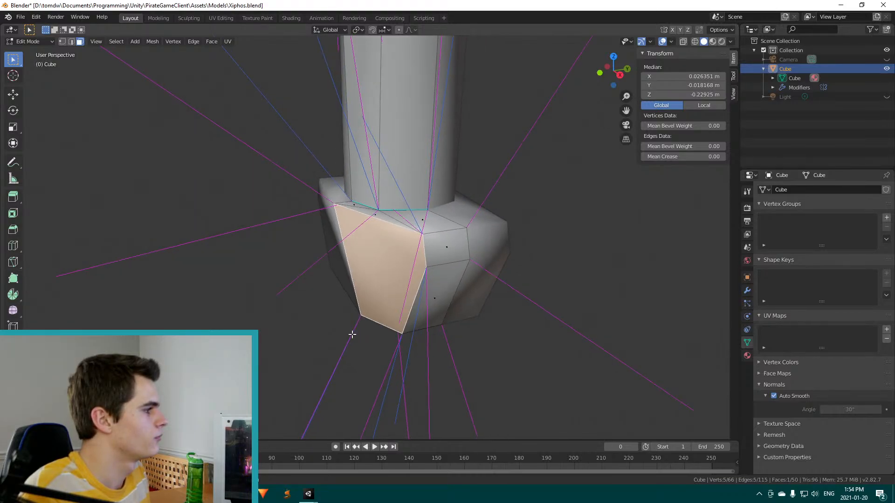
Switch to the Barrel.blend window and turn on the split normals display for the barrel mesh
mouse_move(264, 494)
click(275, 447)
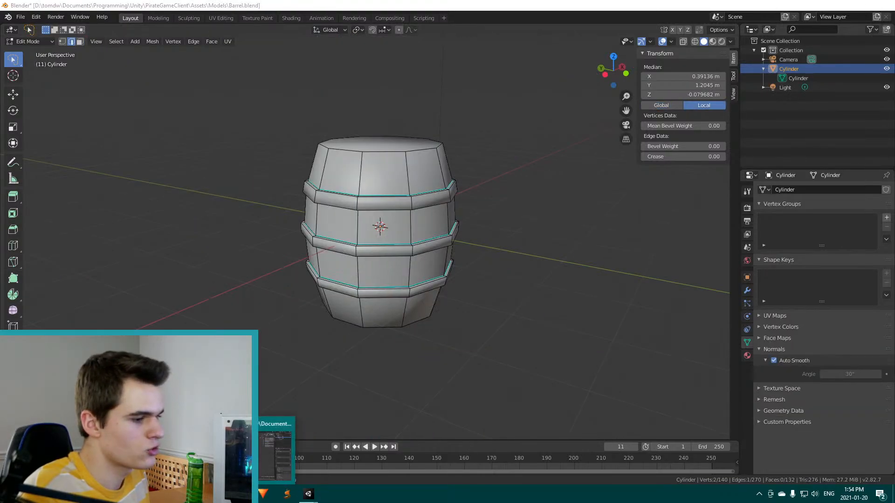
scroll(609, 59, up, 3)
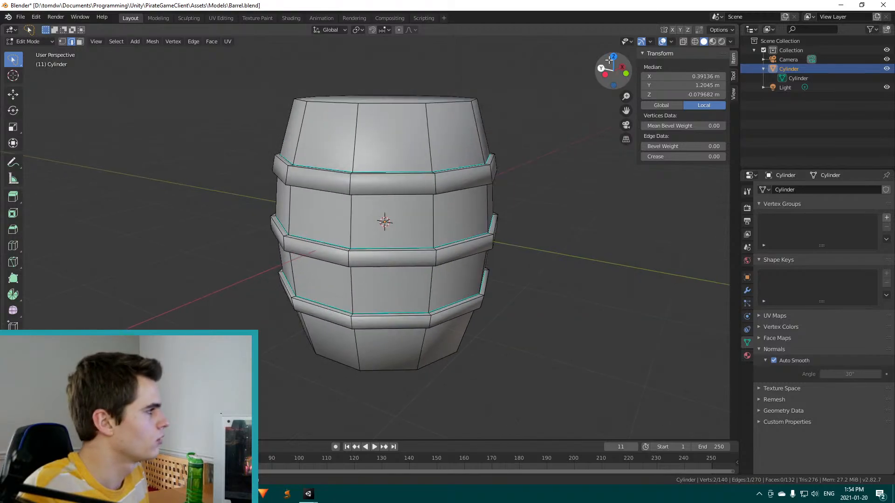
click(671, 42)
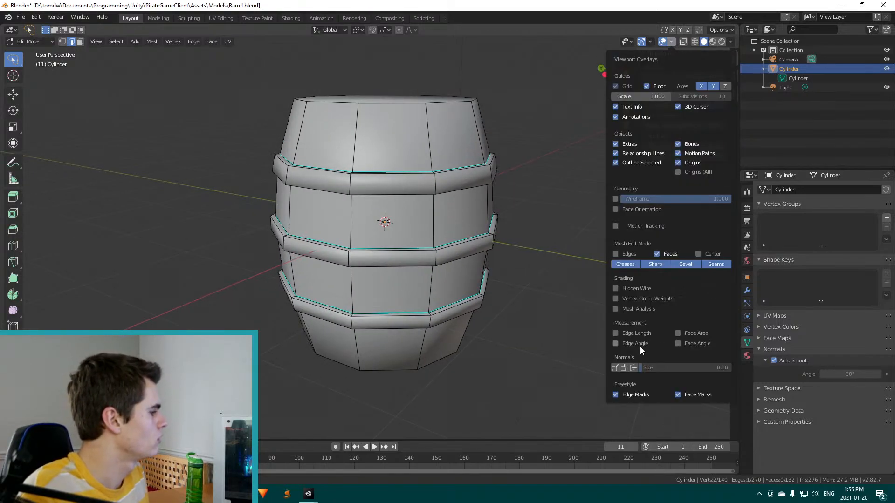
click(624, 368)
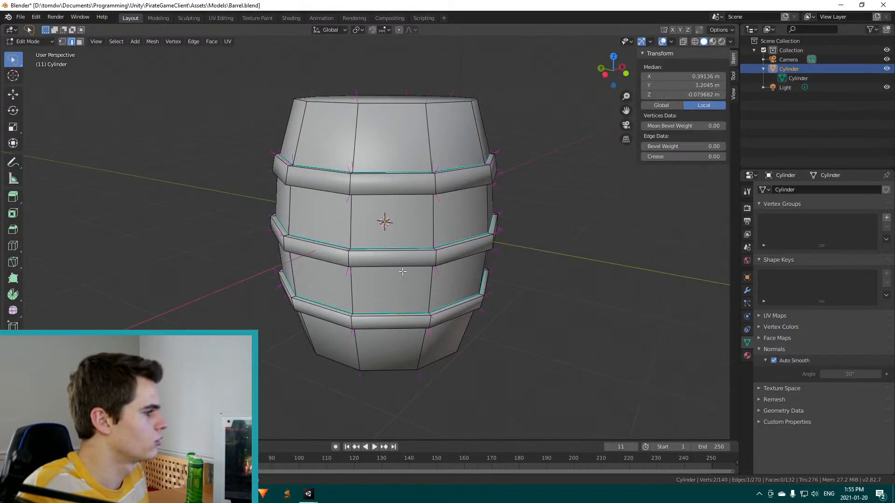
Examine the split normals at the corners of the barrel's middle hoop up close
middle_drag(450, 277, 354, 286)
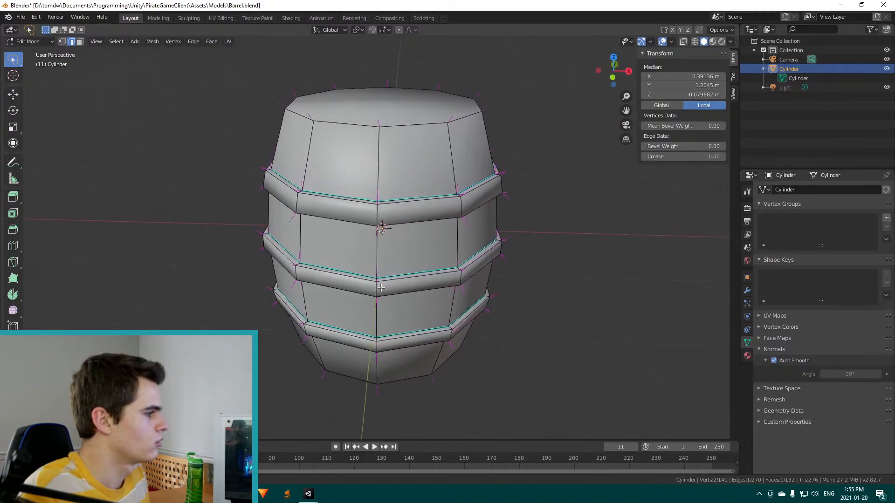
scroll(354, 286, up, 5)
scroll(251, 294, up, 3)
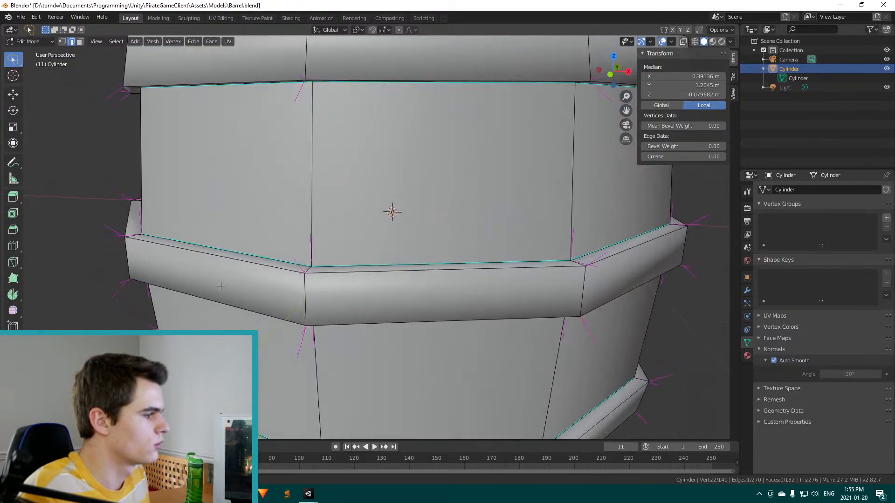
middle_drag(251, 293, 206, 291)
scroll(207, 290, up, 2)
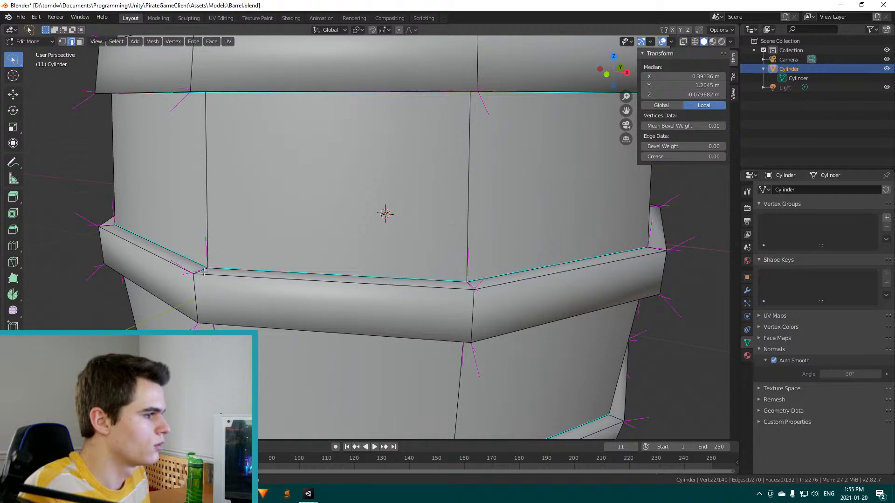
scroll(207, 291, up, 2)
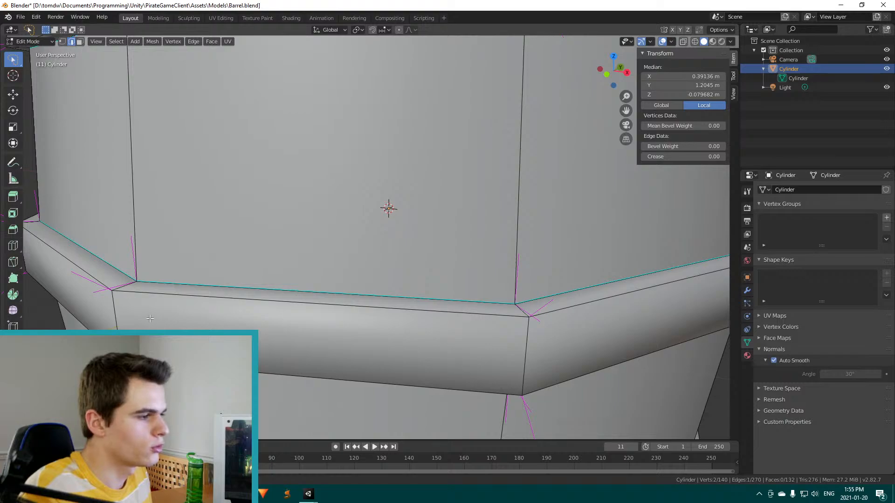
shift+middle_drag(150, 319, 313, 295)
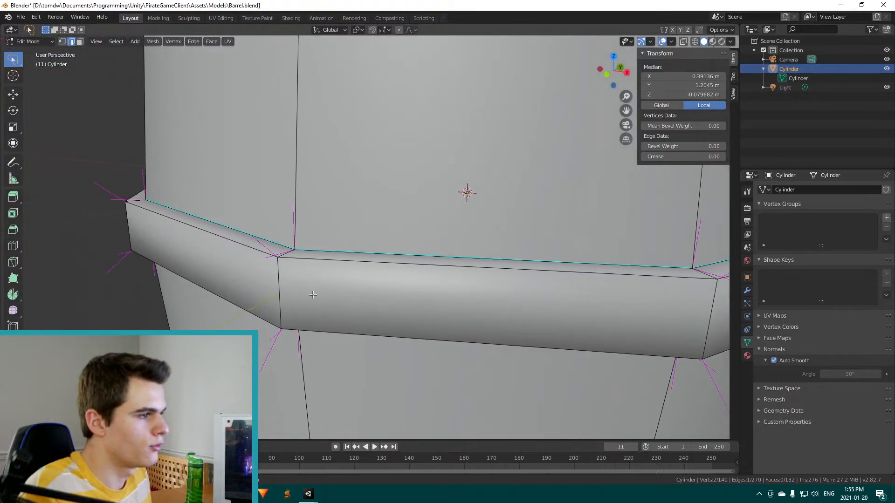
scroll(313, 294, up, 3)
scroll(308, 292, down, 5)
scroll(351, 264, up, 2)
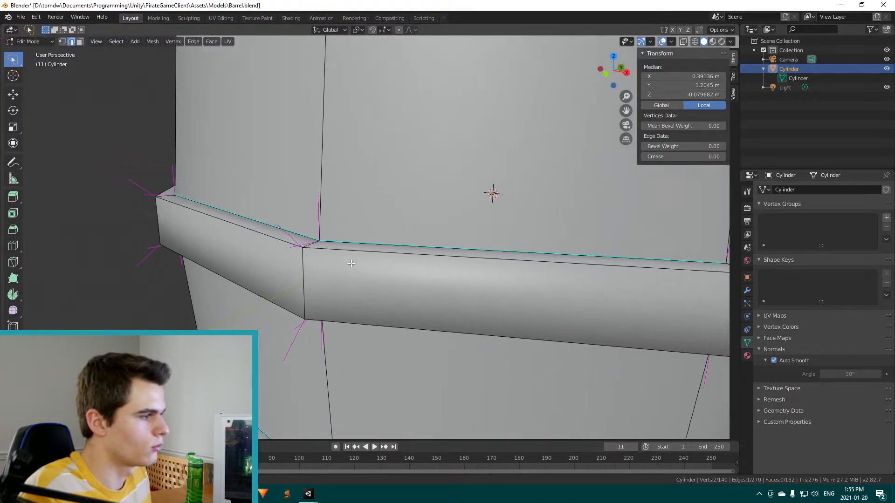
scroll(351, 263, down, 2)
scroll(440, 259, up, 4)
scroll(412, 259, down, 1)
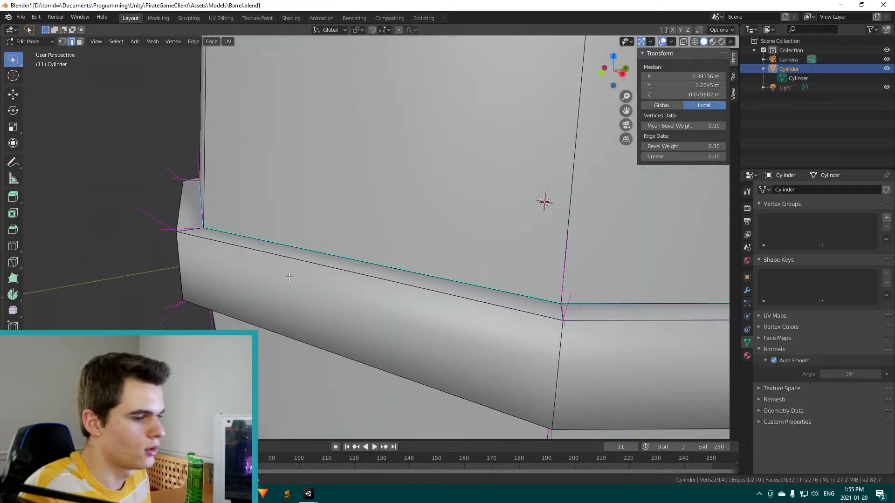
Compare the split normals along the sharp and unmarked edges of the middle and lower hoops from several angles
middle_drag(288, 277, 257, 281)
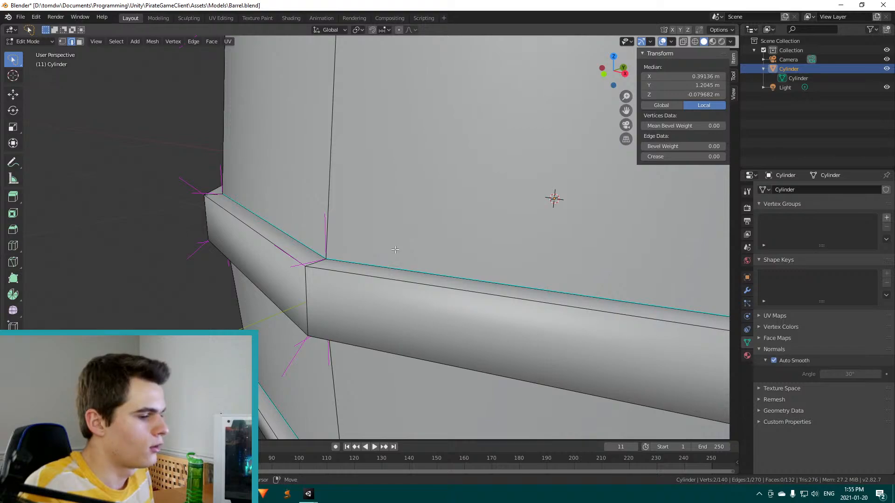
middle_drag(395, 250, 368, 251)
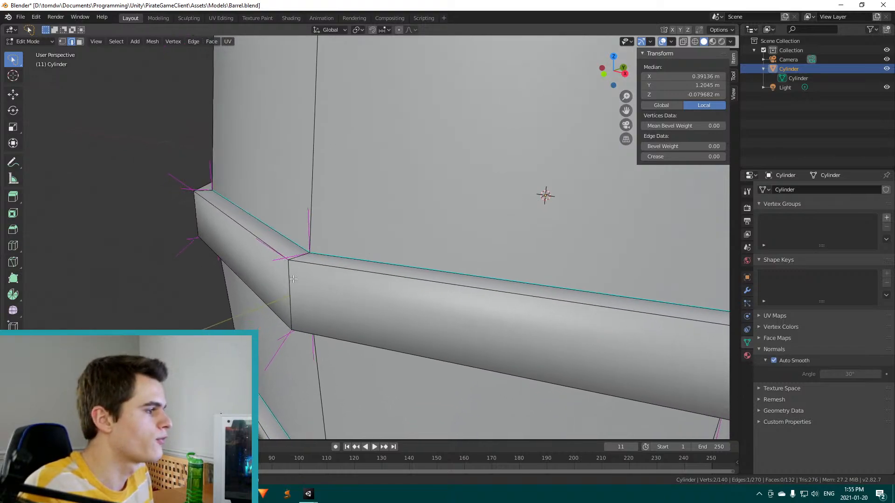
middle_drag(293, 278, 283, 283)
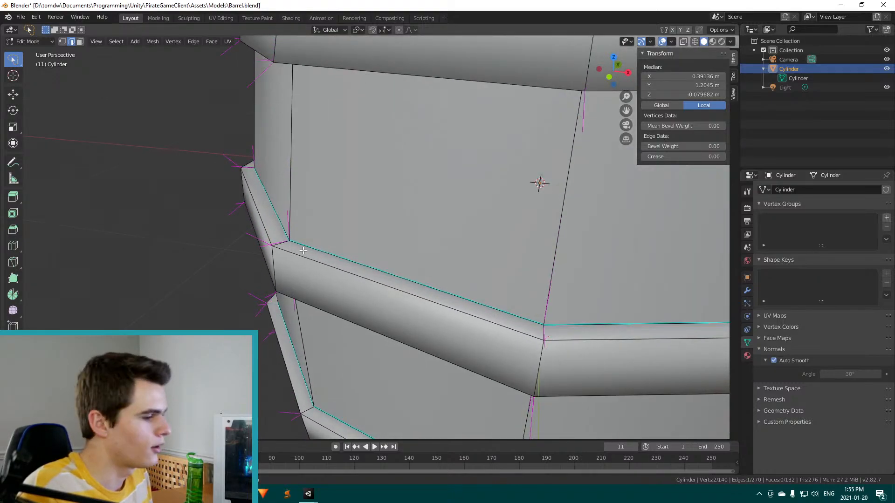
middle_drag(355, 304, 620, 332)
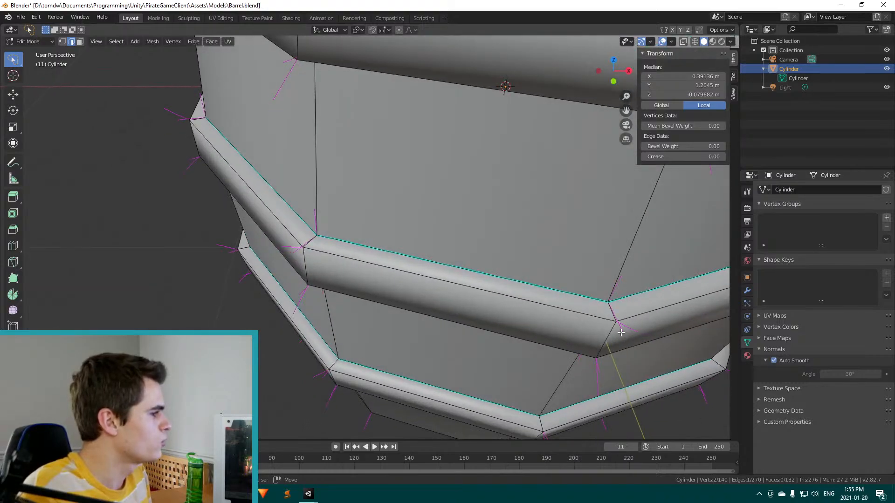
middle_drag(582, 292, 446, 242)
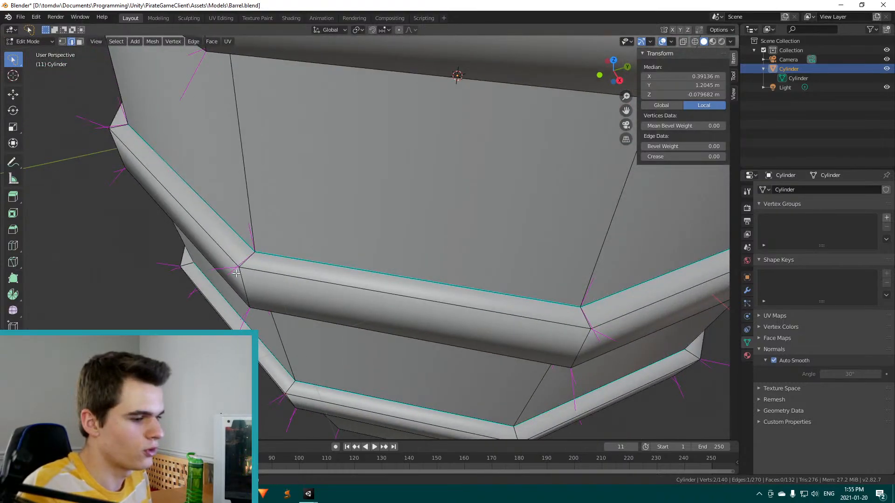
middle_drag(235, 273, 230, 258)
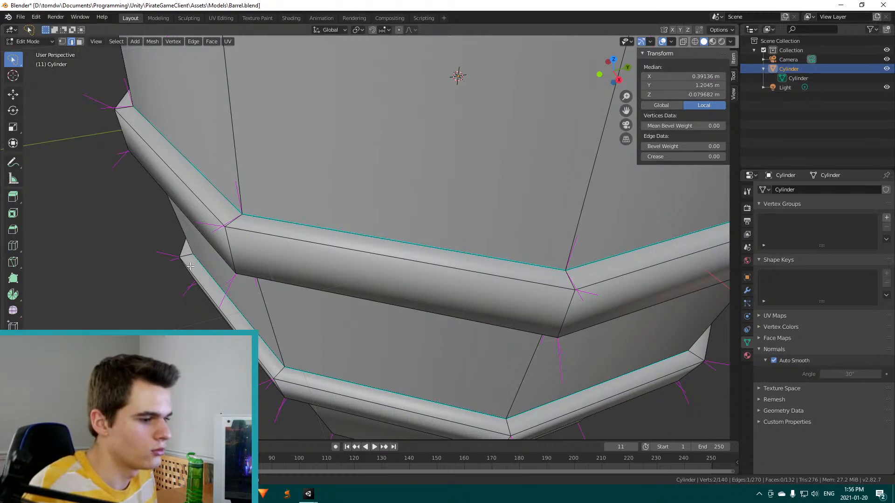
middle_drag(209, 270, 237, 292)
scroll(182, 266, down, 3)
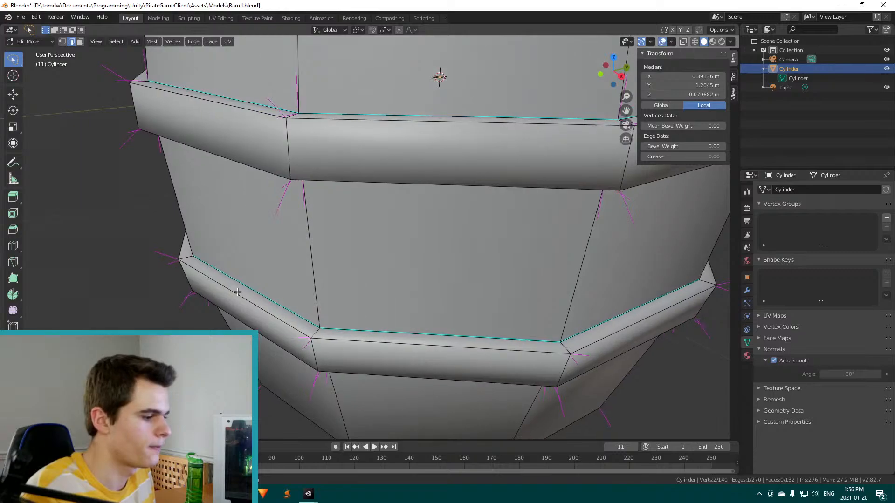
Save the barrel file and switch to the PirateGameClient project in Unity
key(ctrl+s)
mouse_move(308, 493)
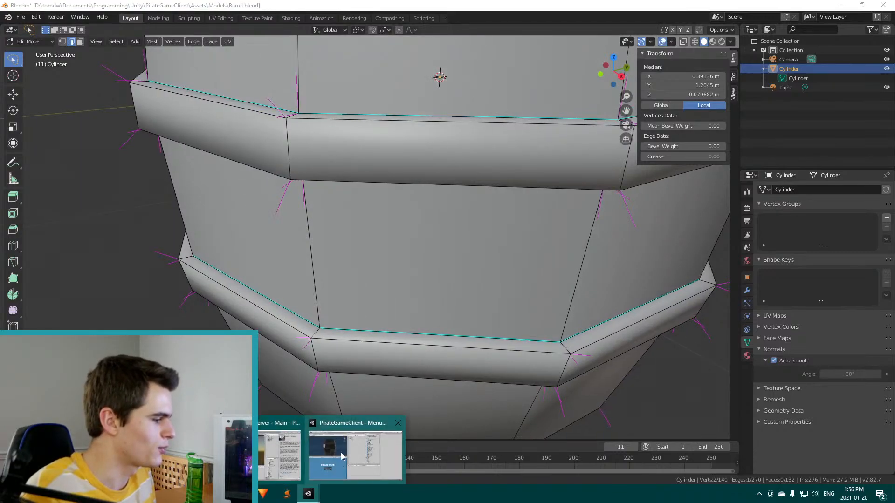
click(298, 466)
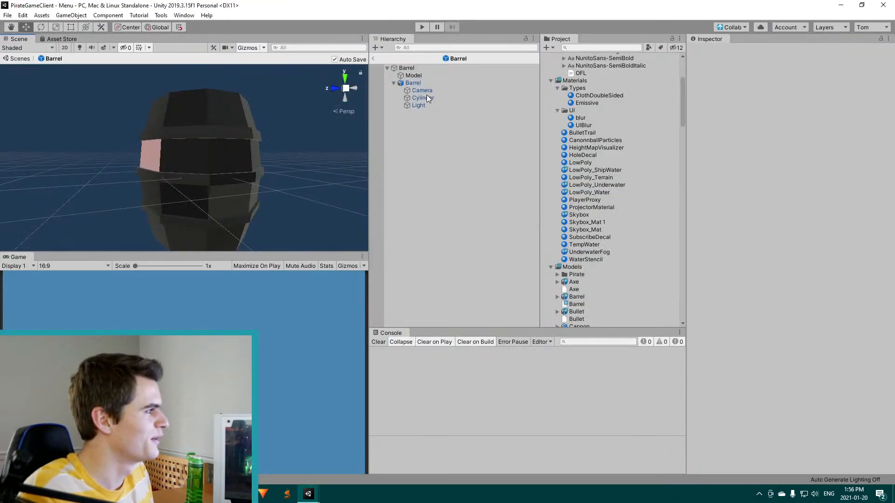
Select the barrel's Cylinder object and open the MeshPartSelector script from the Helper scripts folder
click(425, 96)
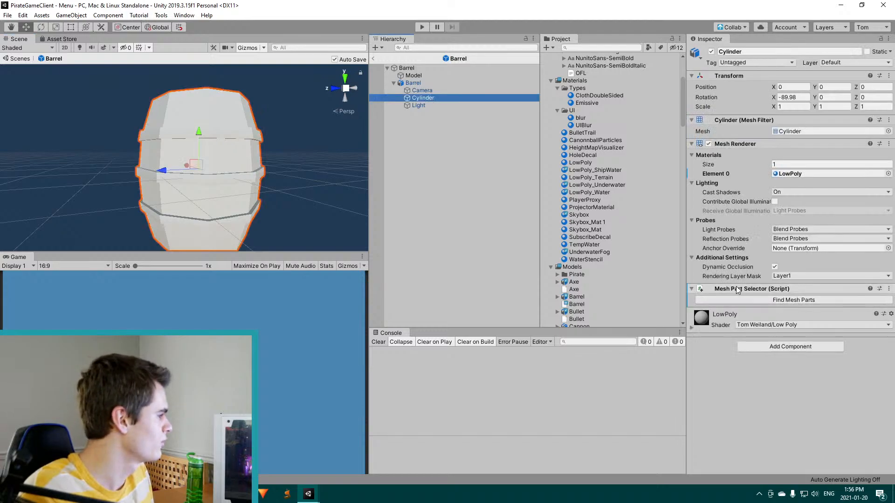
scroll(582, 266, down, 7)
scroll(577, 249, down, 10)
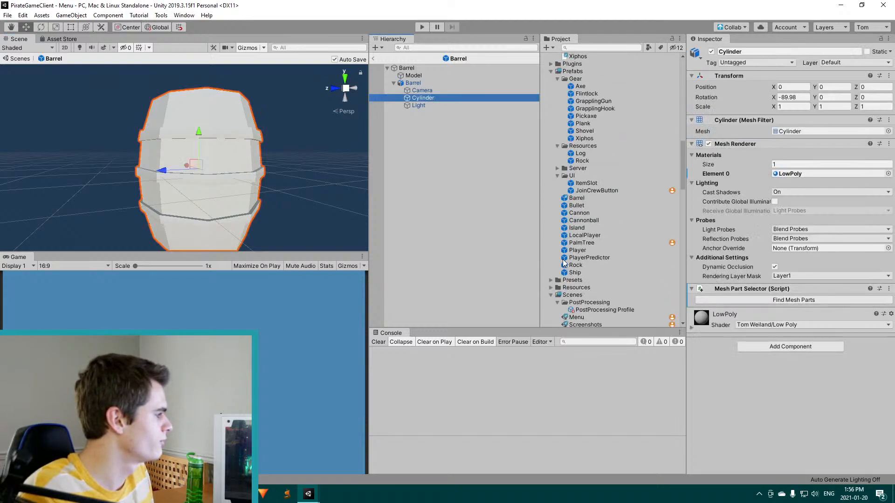
click(610, 204)
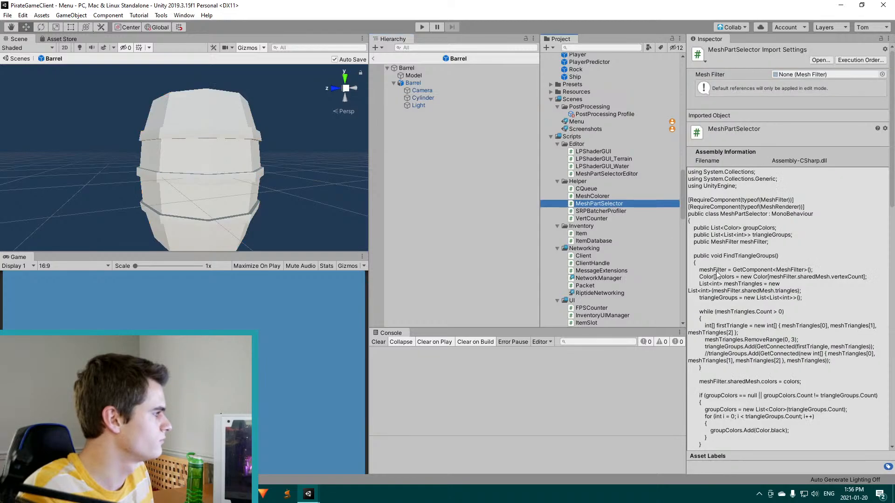
double_click(622, 203)
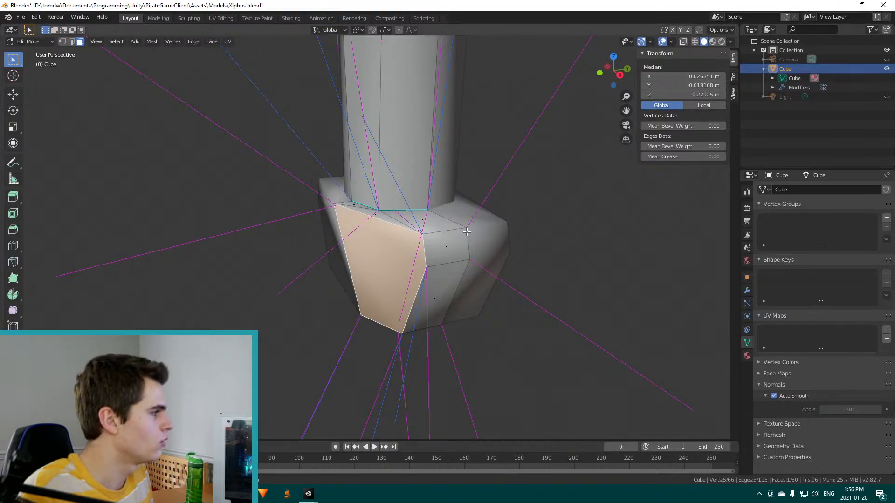
Switch to the Xiphos.blend window and examine the normals around the pommel's edges and corners up close from several angles
scroll(471, 273, up, 3)
scroll(470, 272, down, 3)
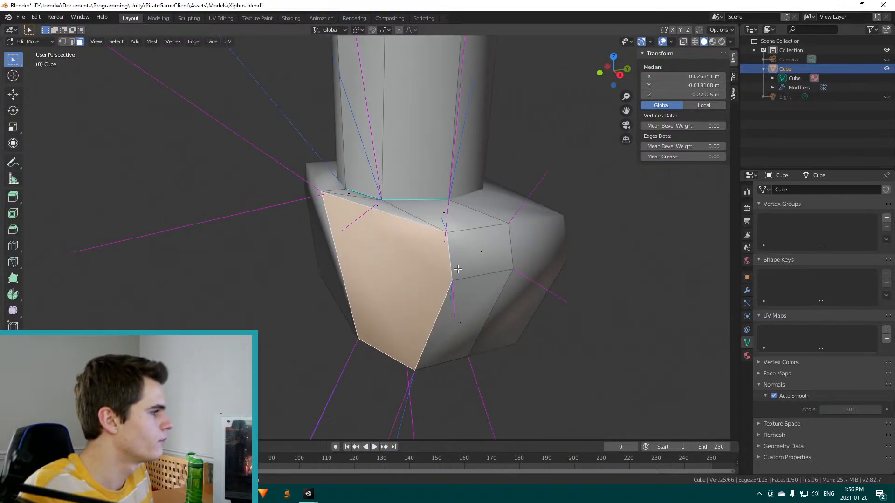
middle_drag(495, 263, 412, 270)
scroll(527, 272, up, 4)
middle_drag(527, 273, 552, 289)
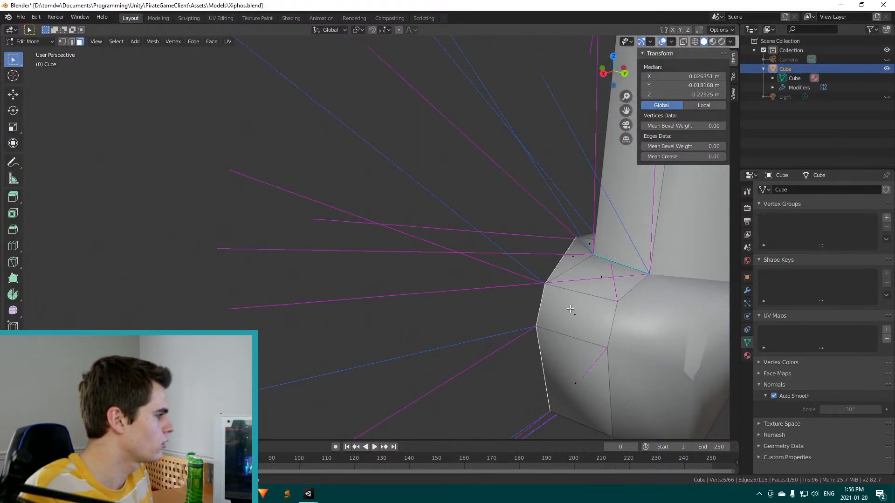
scroll(535, 334, down, 2)
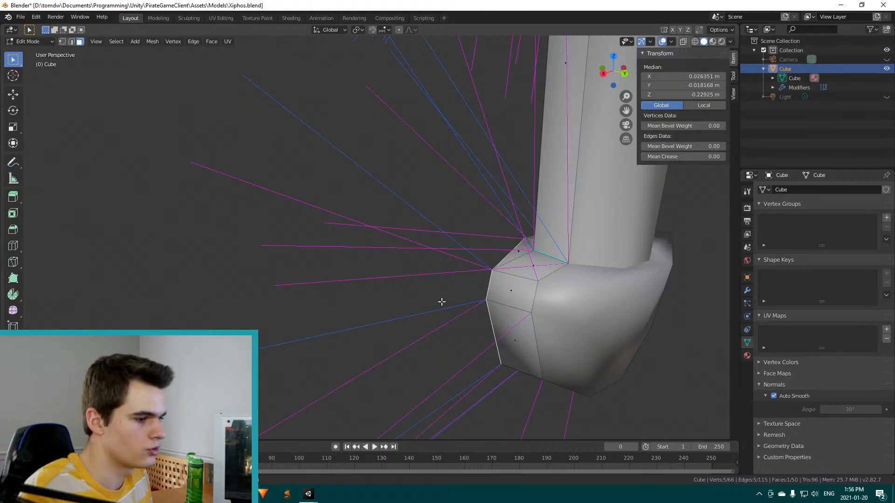
mouse_move(459, 299)
middle_down()
mouse_move(529, 300)
mouse_move(639, 262)
mouse_move(590, 284)
mouse_move(595, 269)
middle_up()
Toggle the vertex normals overlay on the Xiphos mesh to tell them from the split normals, and switch to the Barrel.blend window
click(672, 41)
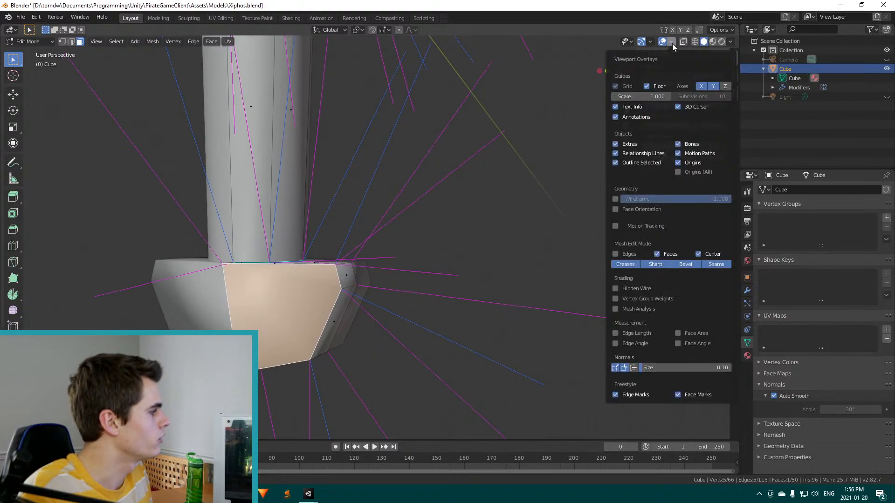
click(617, 370)
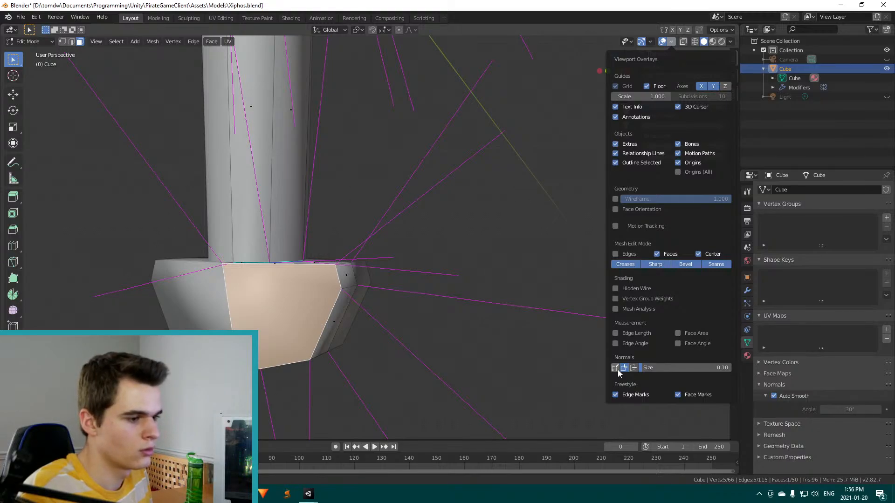
click(617, 370)
key(n)
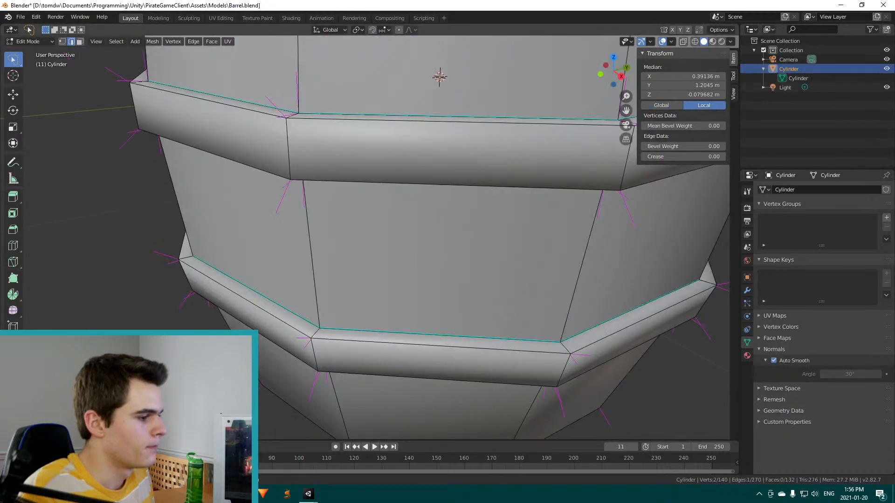
click(279, 454)
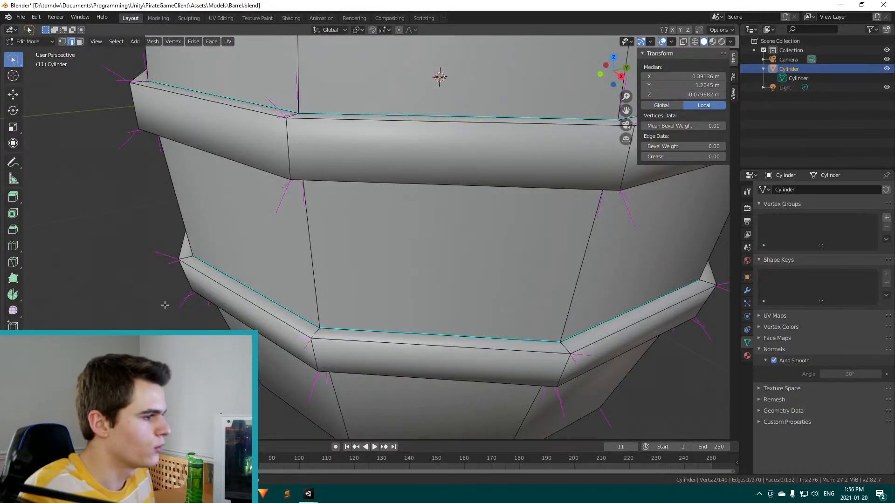
Examine the split normals along the upper and lower edges of the barrel's hoops, up close and from farther away
middle_drag(165, 305, 313, 274)
scroll(200, 296, up, 5)
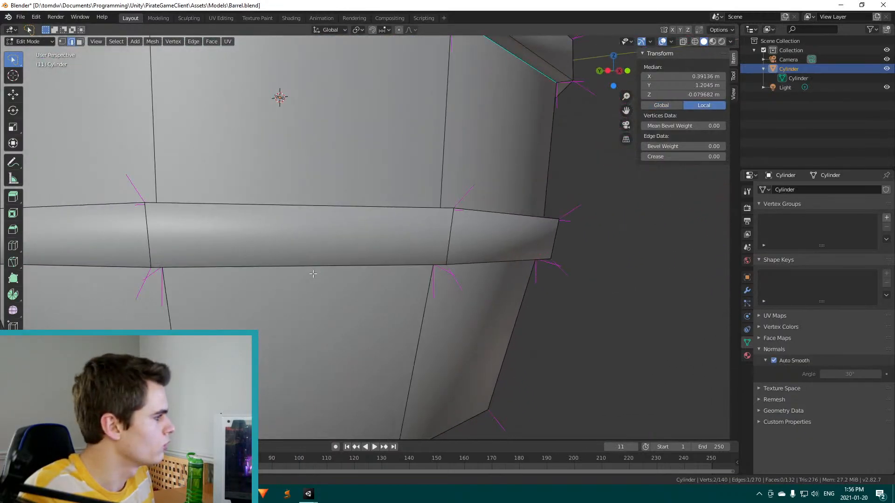
middle_drag(578, 214, 590, 246)
middle_drag(576, 249, 516, 278)
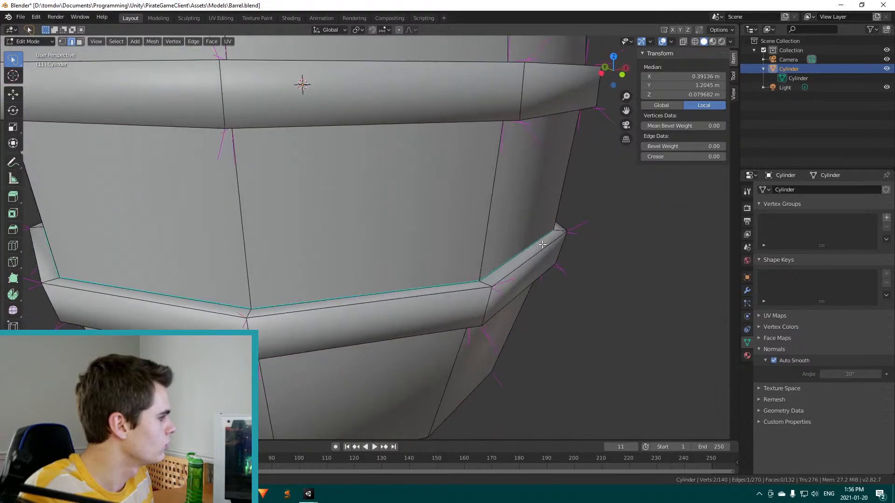
scroll(498, 280, up, 1)
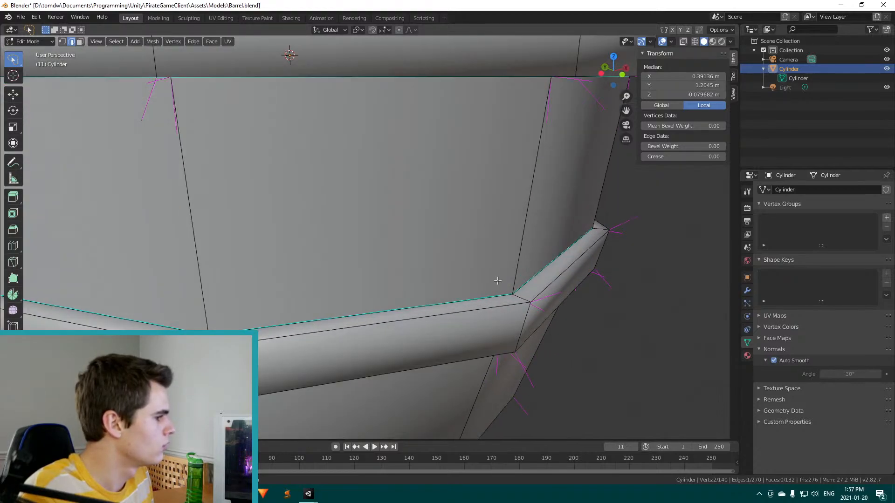
middle_drag(501, 336, 501, 243)
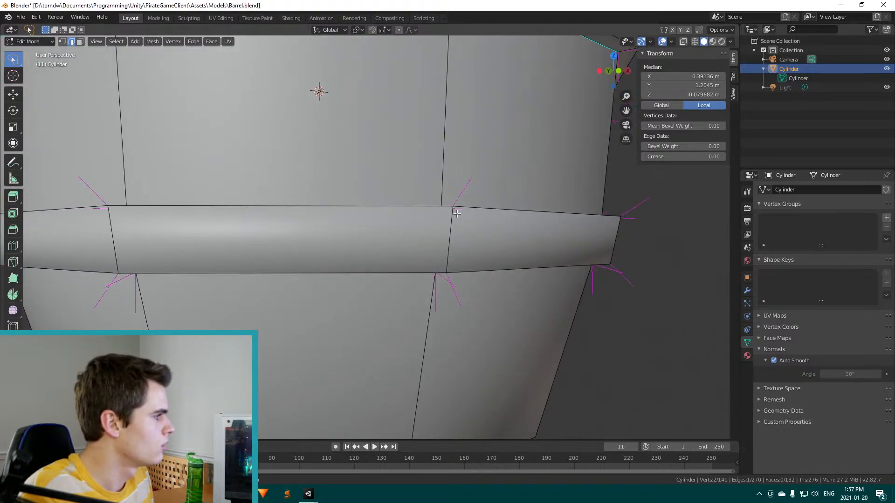
scroll(456, 213, down, 5)
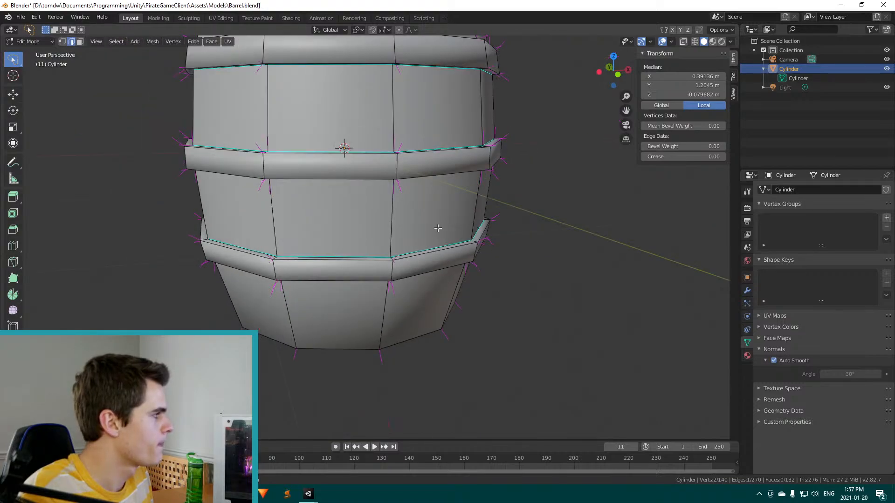
Examine the sharp edges and normals along the barrel's hoops, selecting a lower corner vertex of the middle hoop
scroll(438, 228, down, 2)
mouse_move(441, 215)
middle_down()
mouse_move(442, 177)
mouse_move(435, 197)
middle_up()
scroll(381, 238, up, 5)
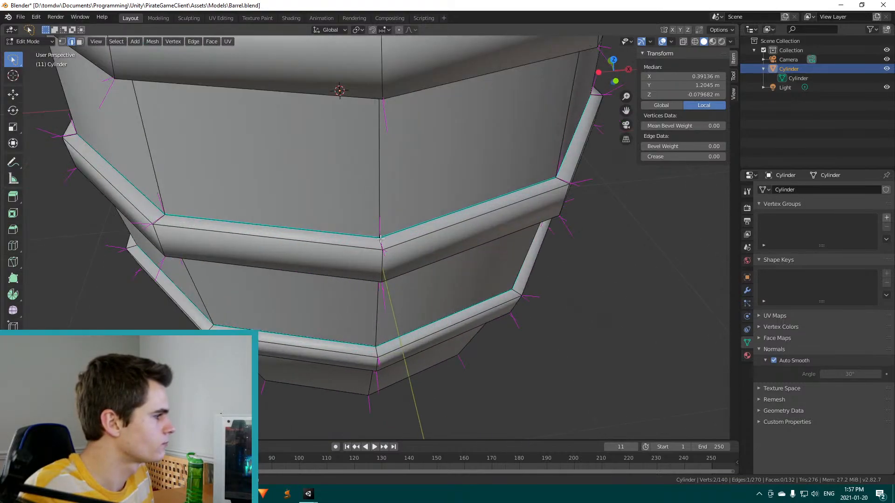
scroll(381, 238, down, 3)
middle_drag(380, 238, 187, 235)
scroll(121, 234, up, 5)
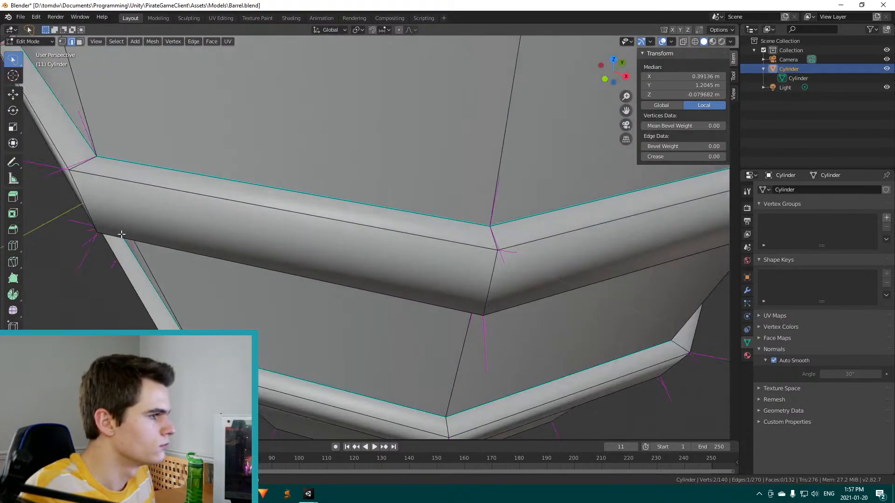
middle_drag(63, 185, 82, 184)
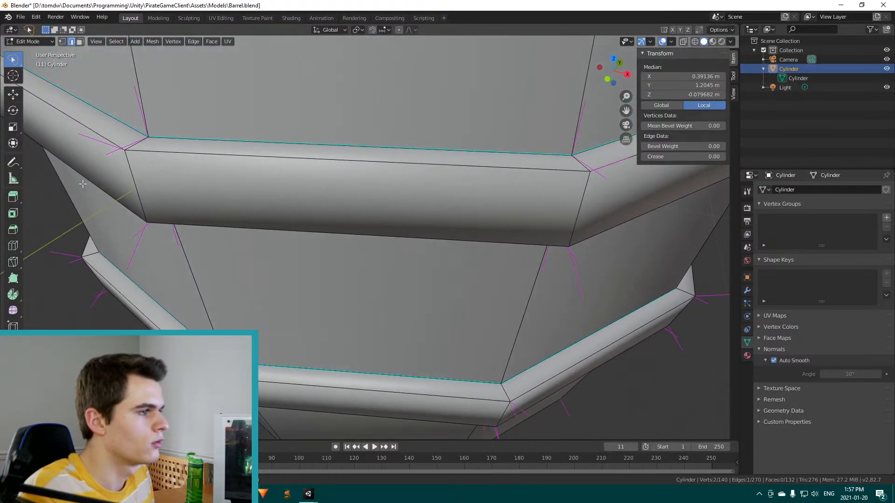
key(1)
click(146, 220)
middle_drag(152, 262, 306, 204)
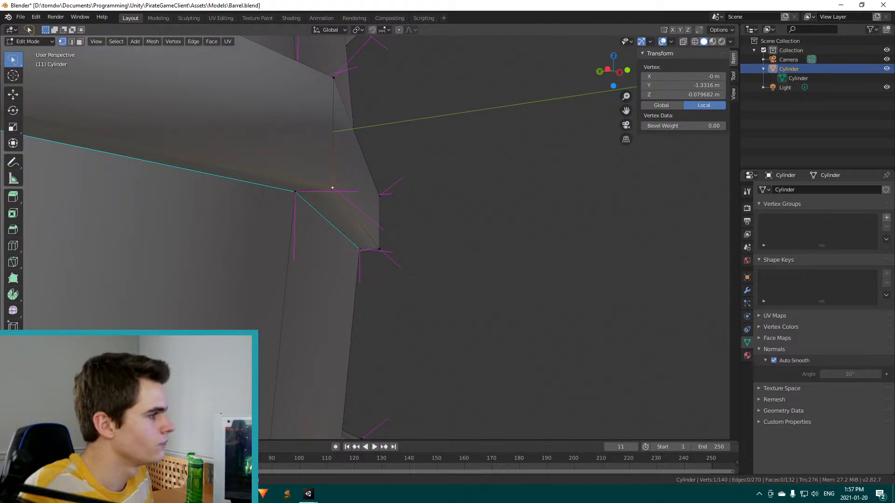
Switch to Visual Studio and delete the comment-only else block from the GetConnected method in MeshPartSelector.cs
key(alt+Tab)
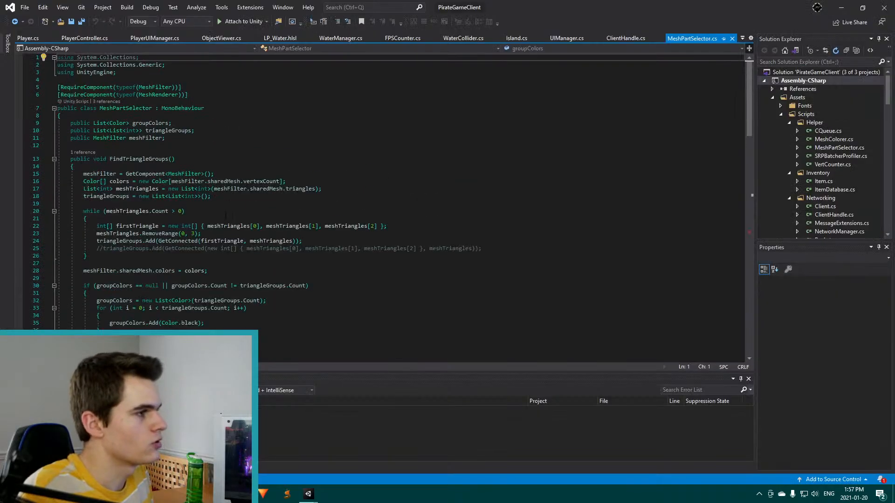
scroll(234, 218, down, 20)
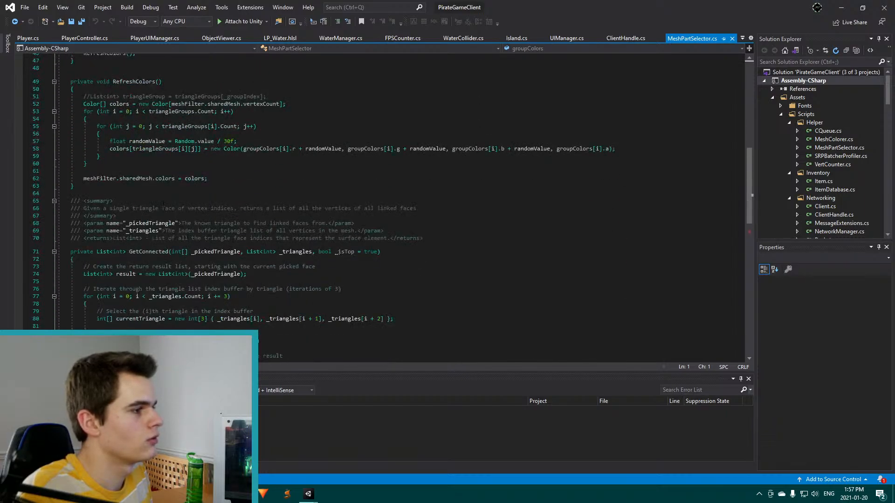
scroll(163, 203, up, 1)
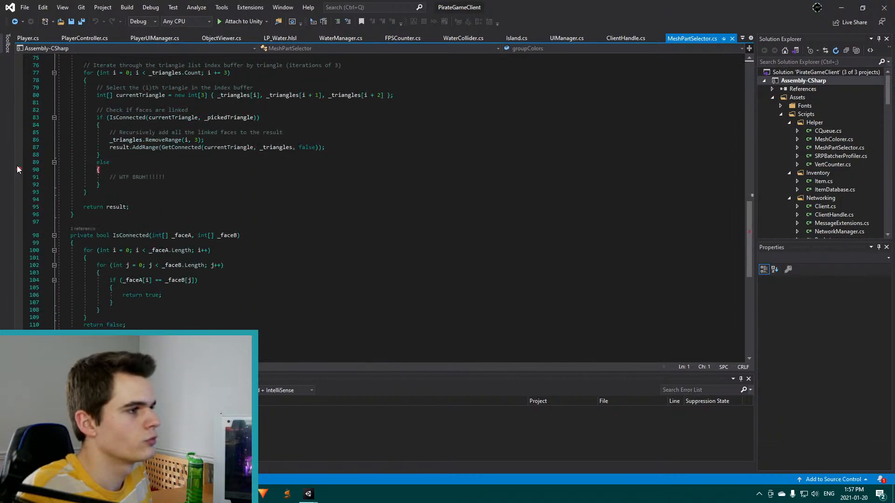
click(98, 170)
drag(134, 186, 123, 153)
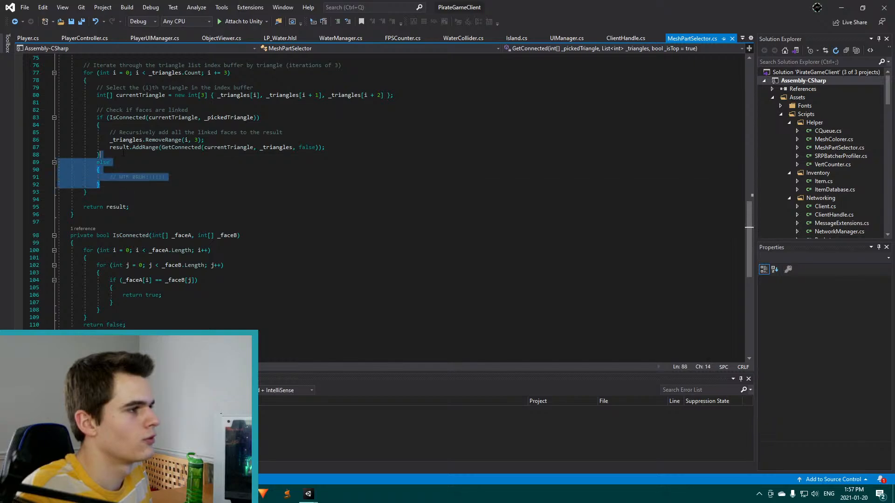
key(BackSpace)
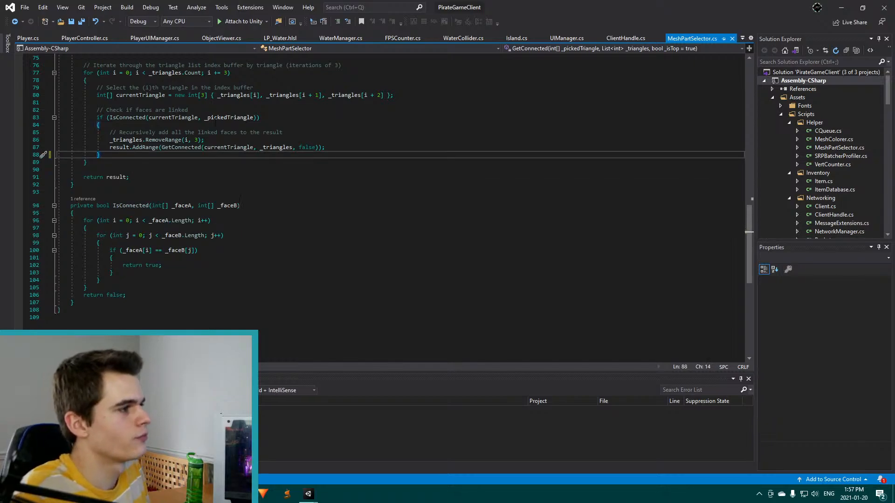
Review how FindTriangleGroups collects the triangle groups and how RefreshColors assigns their vertex colors in MeshPartSelector.cs
scroll(229, 139, up, 10)
scroll(230, 138, up, 14)
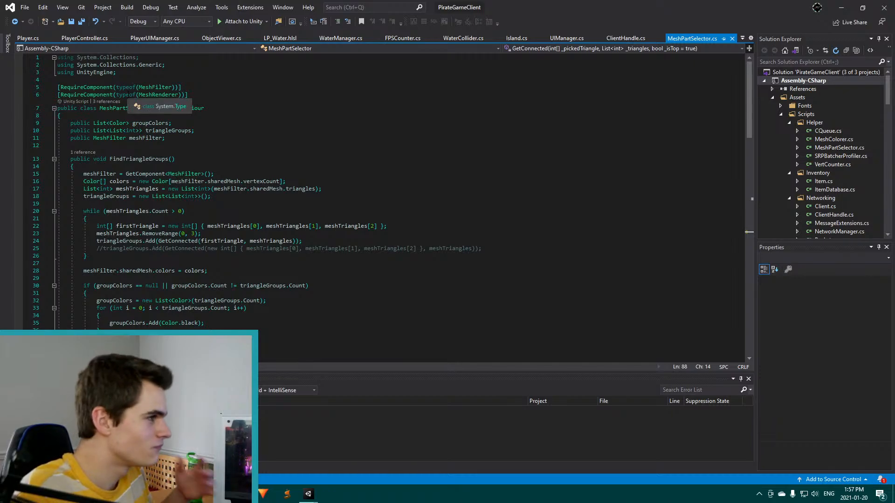
scroll(107, 103, down, 3)
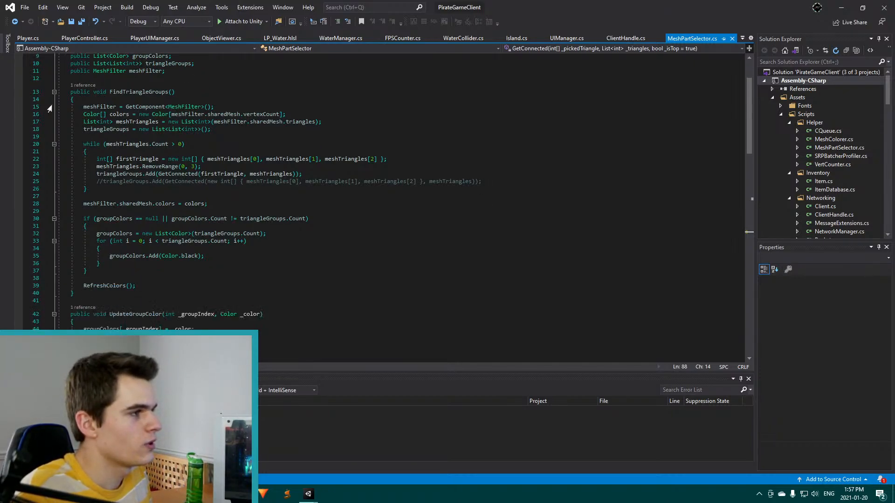
drag(84, 107, 189, 285)
scroll(189, 285, down, 10)
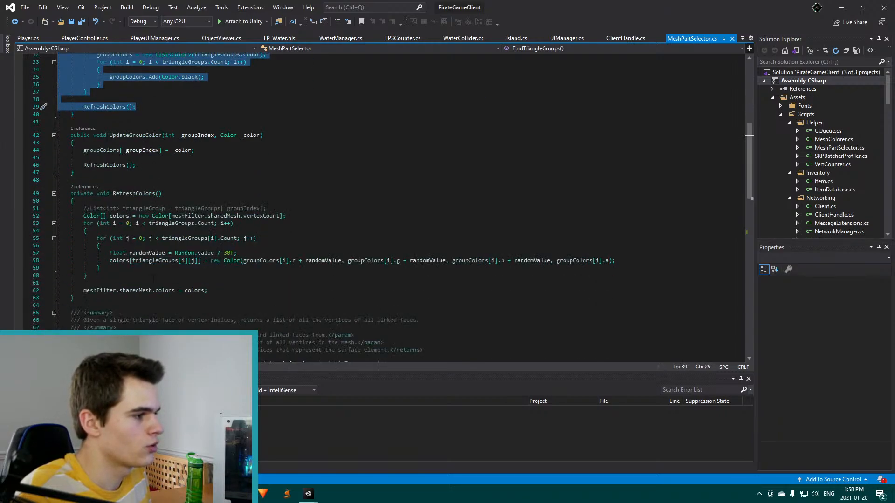
scroll(154, 277, down, 1)
scroll(154, 275, up, 1)
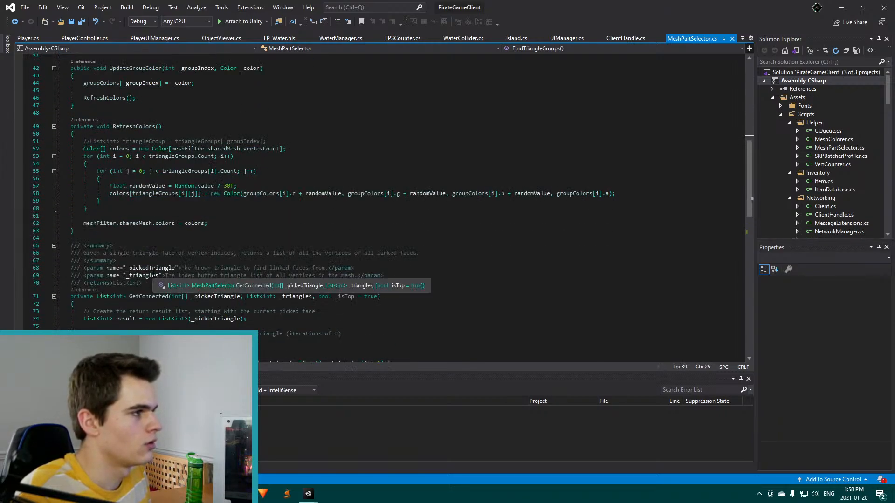
drag(113, 193, 239, 186)
drag(188, 140, 227, 212)
click(227, 223)
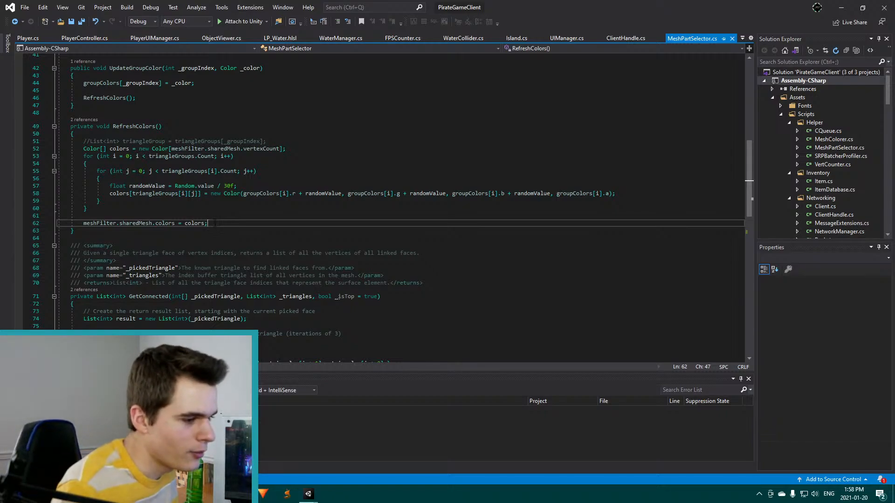
scroll(214, 223, up, 2)
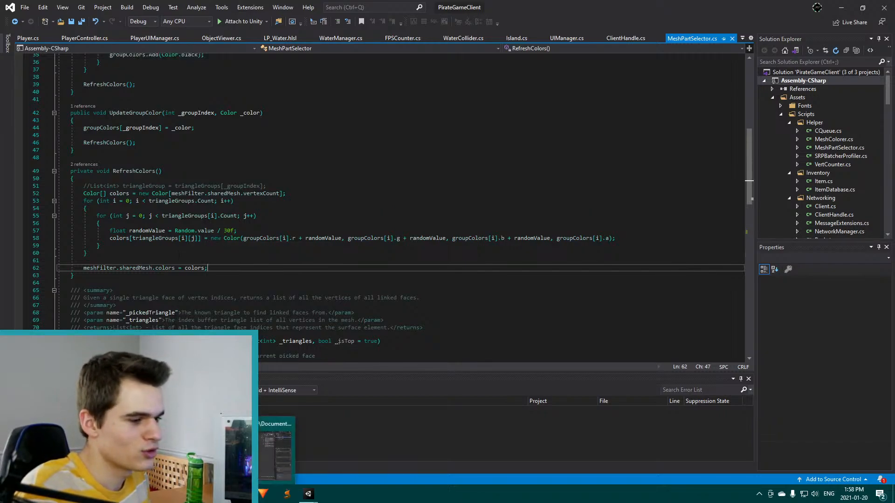
Switch back to Blender and inspect the vertex normals and sharp edges around the barrel's middle and lower hoops
mouse_move(240, 493)
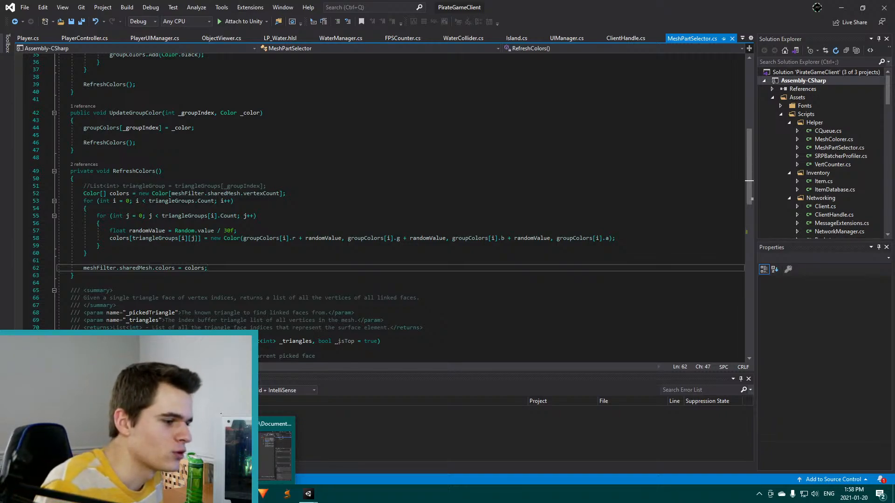
click(240, 447)
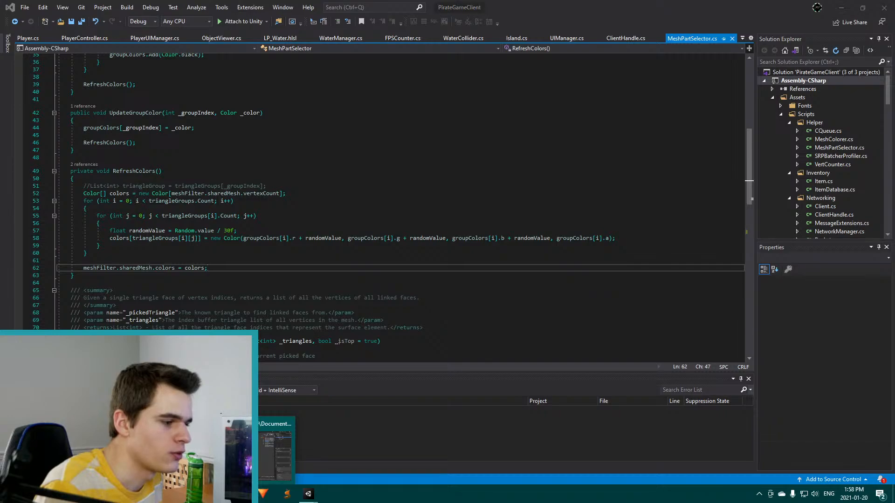
middle_drag(283, 206, 311, 245)
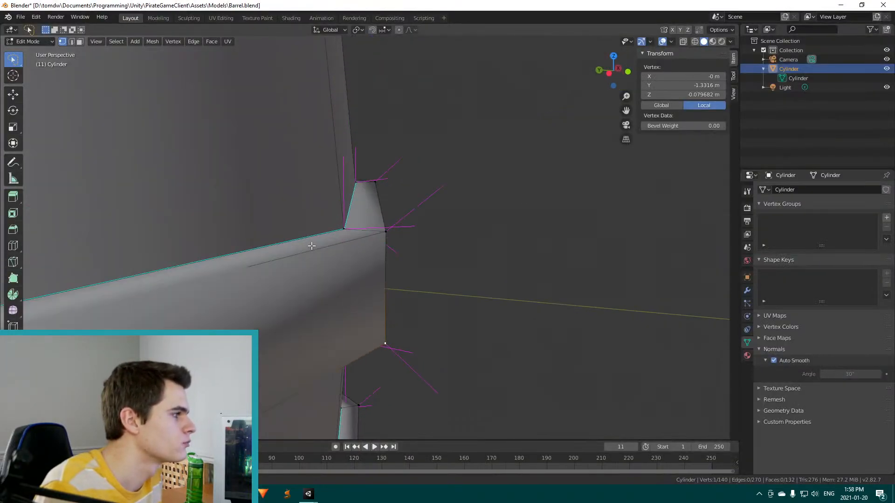
scroll(343, 220, down, 5)
middle_drag(343, 220, 326, 165)
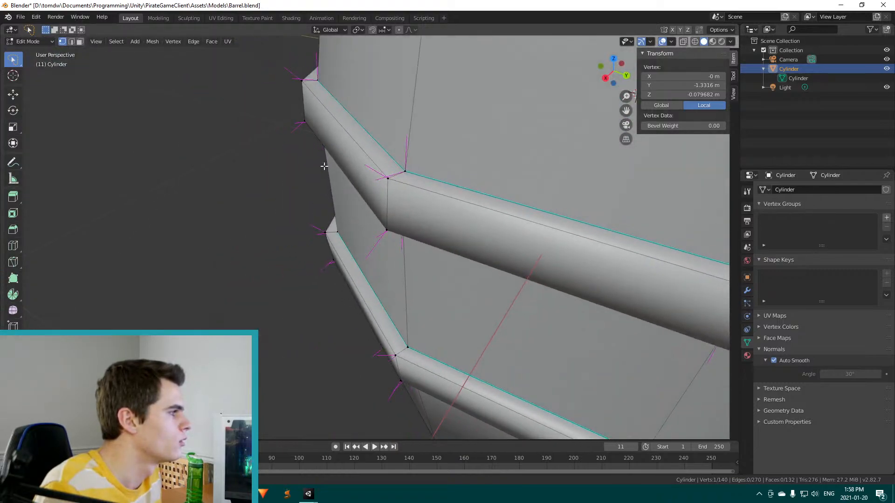
middle_drag(626, 245, 236, 154)
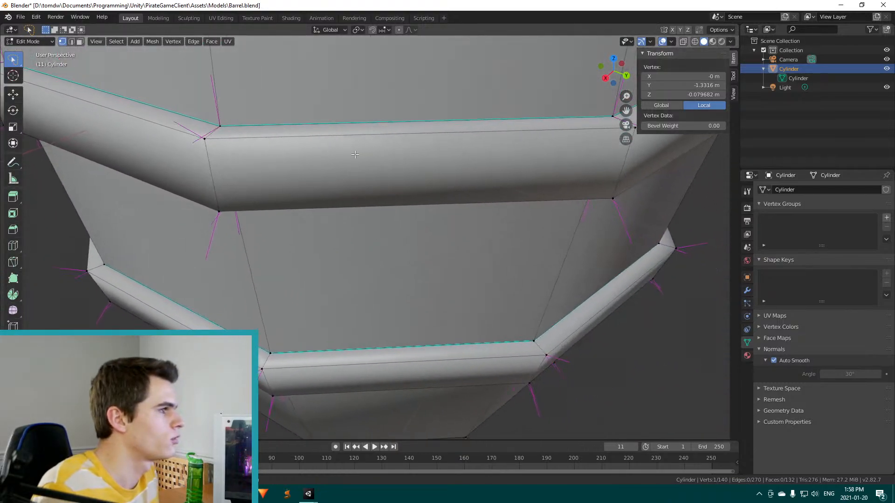
middle_drag(355, 155, 360, 351)
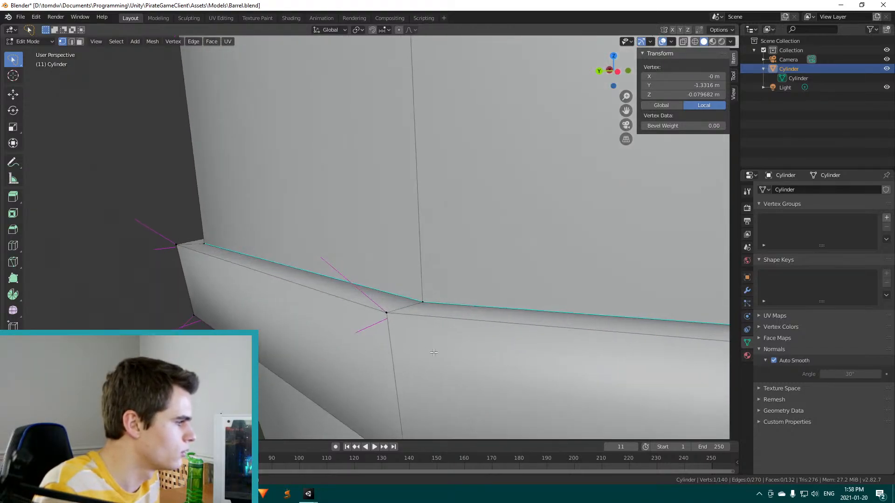
Display the barrel in wireframe and examine the vertices, normals and sharp edges around its hoops
click(694, 41)
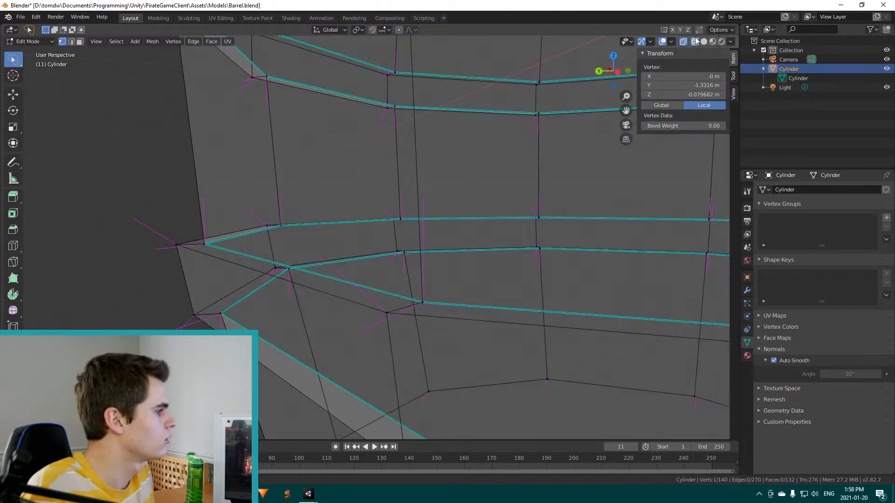
scroll(431, 295, up, 2)
mouse_move(430, 295)
middle_down()
mouse_move(421, 320)
mouse_move(415, 298)
middle_up()
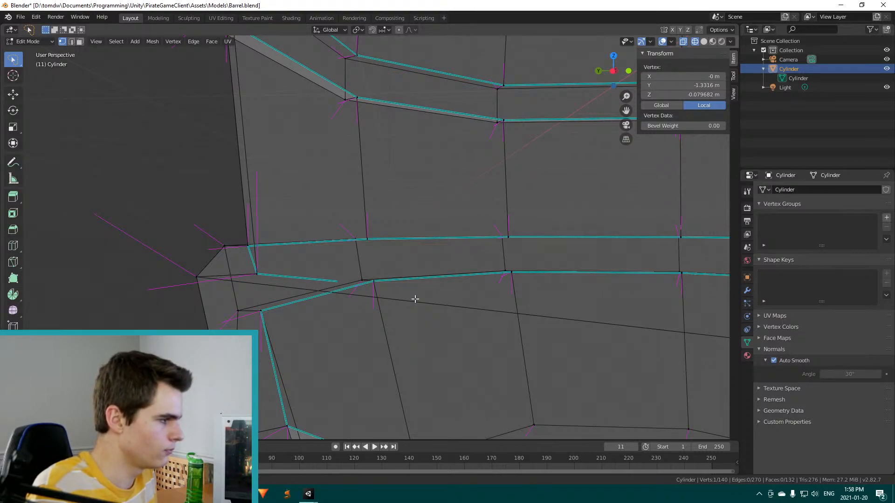
middle_drag(415, 298, 487, 313)
middle_drag(294, 349, 318, 297)
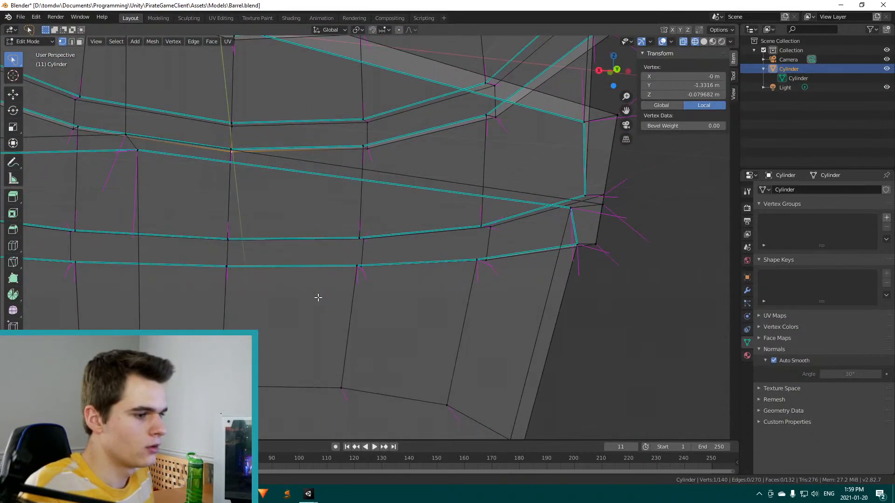
shift+scroll(318, 297, down, 3)
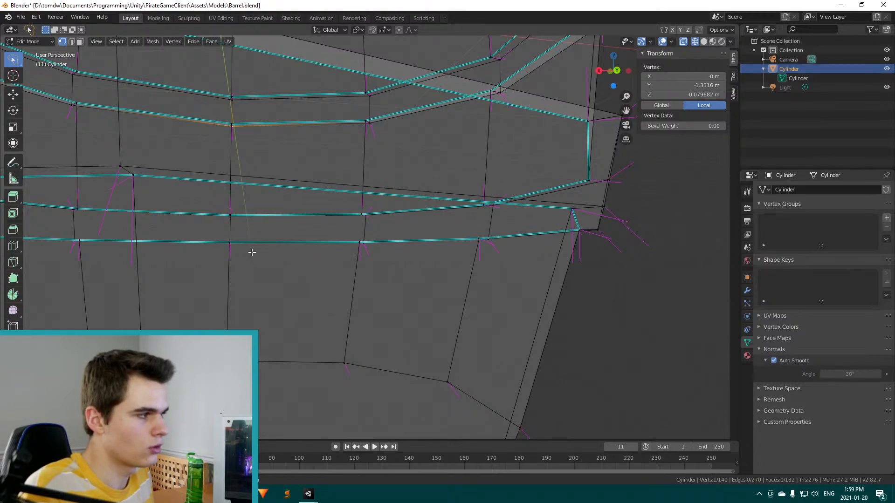
middle_drag(251, 252, 331, 203)
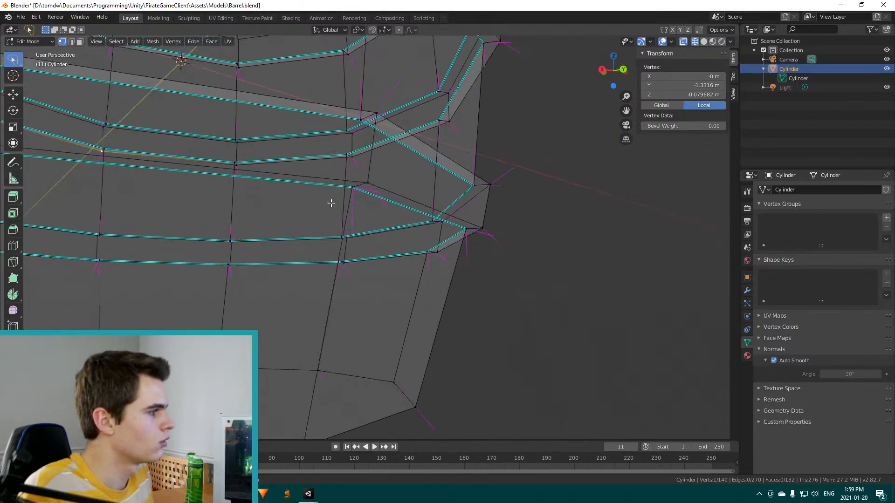
Try moving two vertices along the lowest hoop's bottom sharp edge, one at a time
click(349, 187)
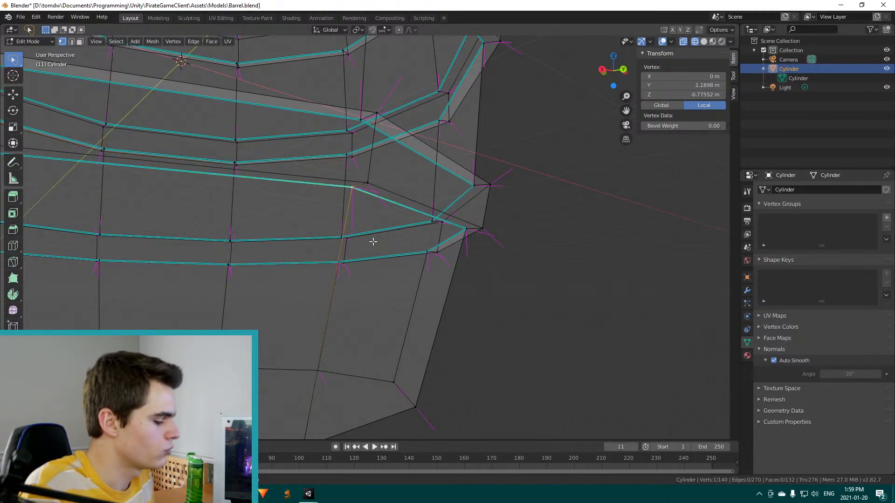
key(g)
key(Escape)
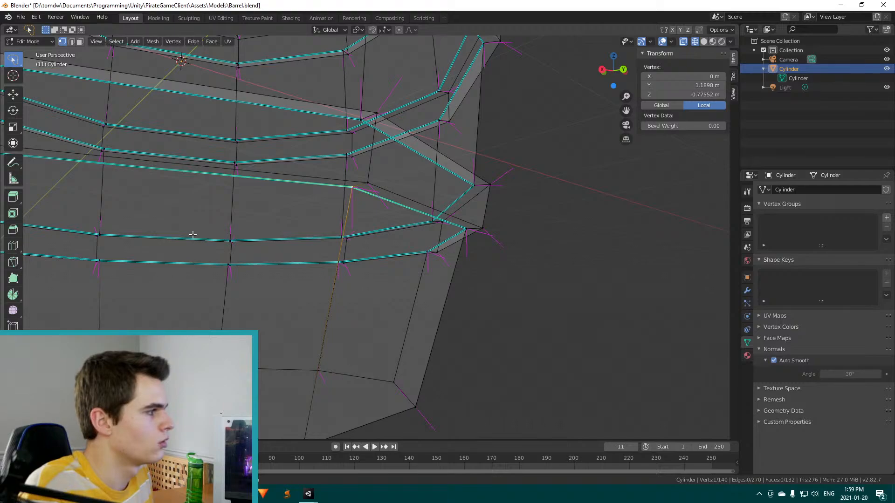
shift+middle_drag(158, 230, 301, 219)
click(240, 137)
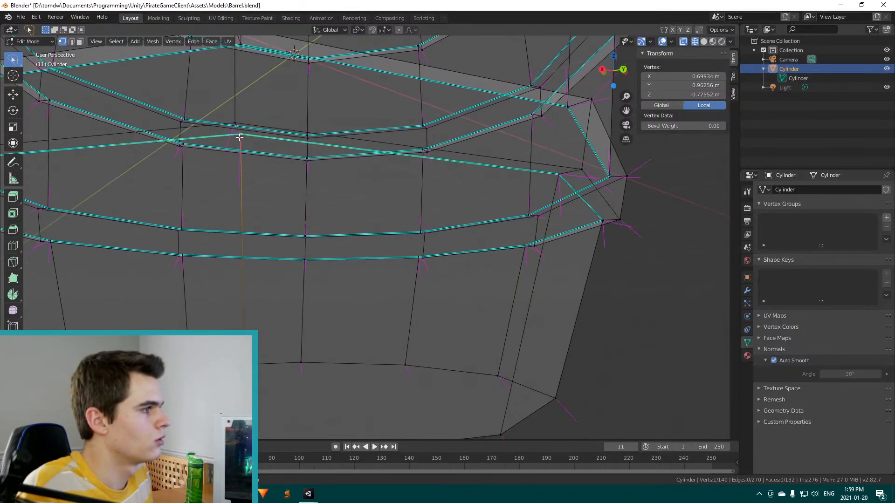
key(g)
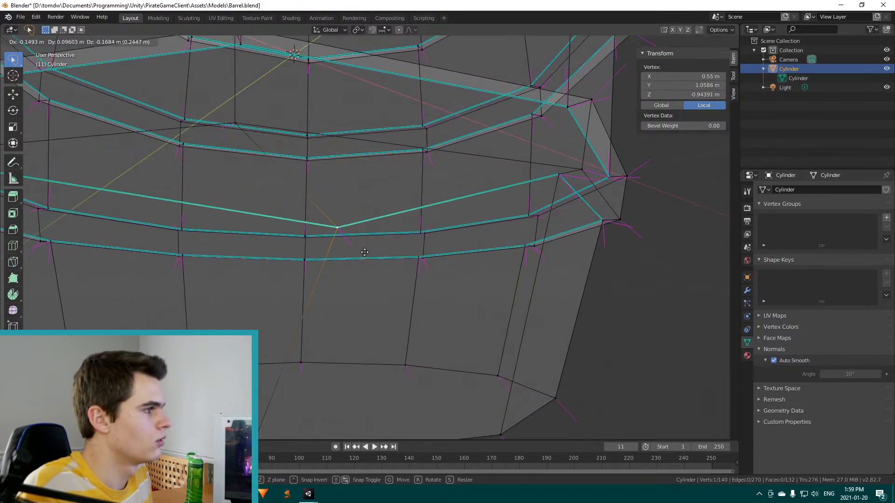
key(Escape)
scroll(299, 263, down, 8)
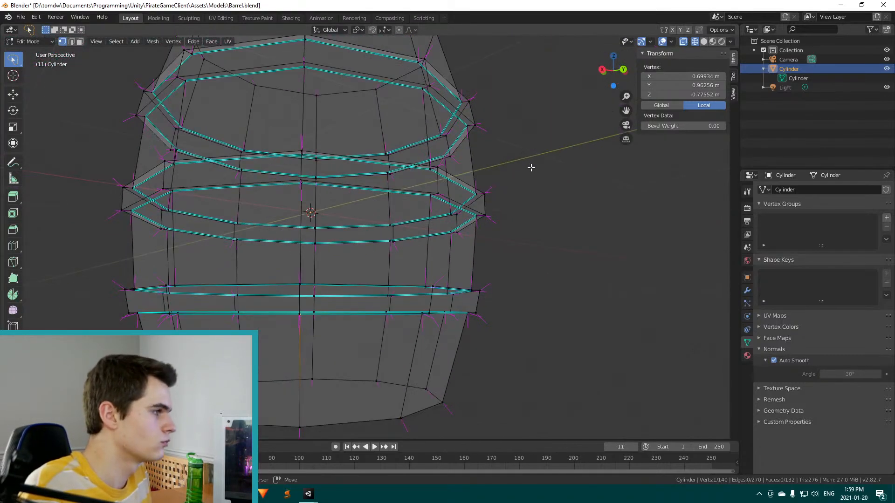
Return the barrel to solid shading and try moving a corner vertex on the middle hoop's lower edge
key(shift+z)
middle_drag(301, 209, 313, 193)
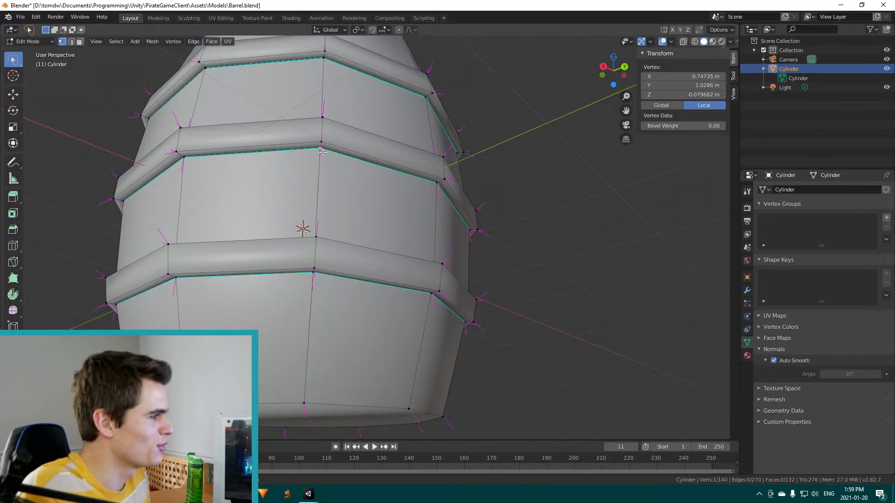
middle_drag(328, 166, 362, 156)
scroll(367, 181, up, 3)
scroll(391, 174, up, 2)
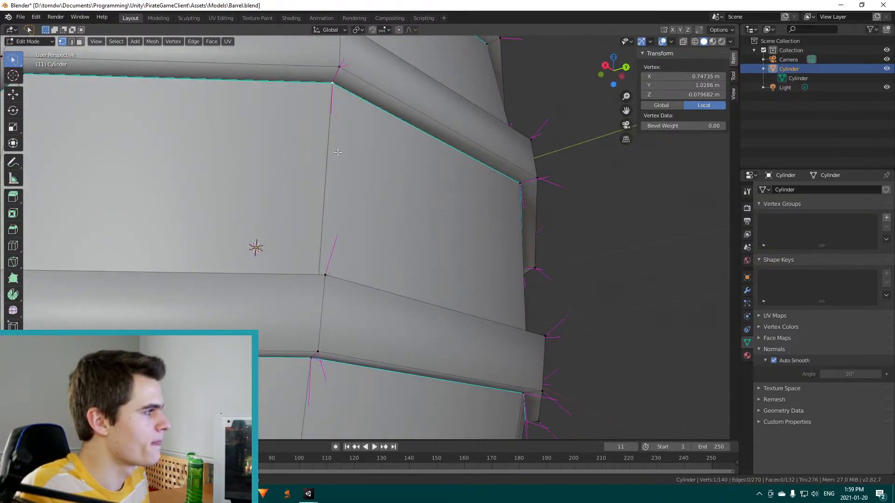
key(g)
key(Escape)
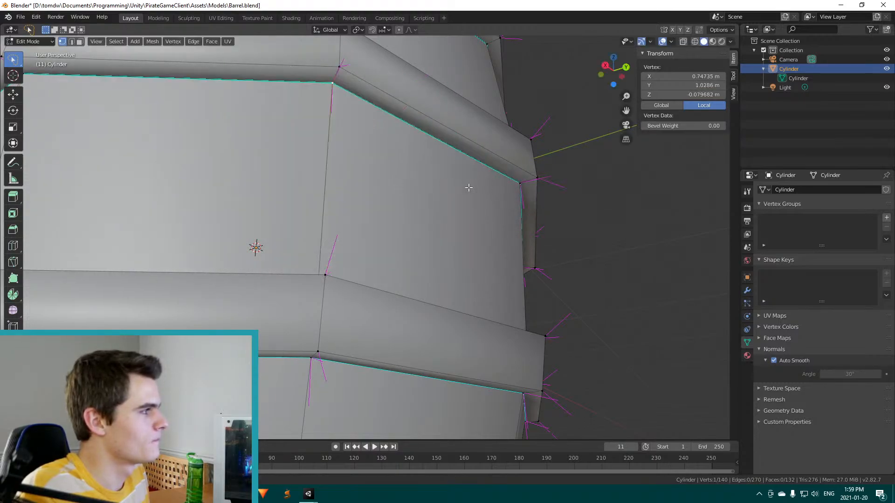
middle_drag(468, 187, 239, 250)
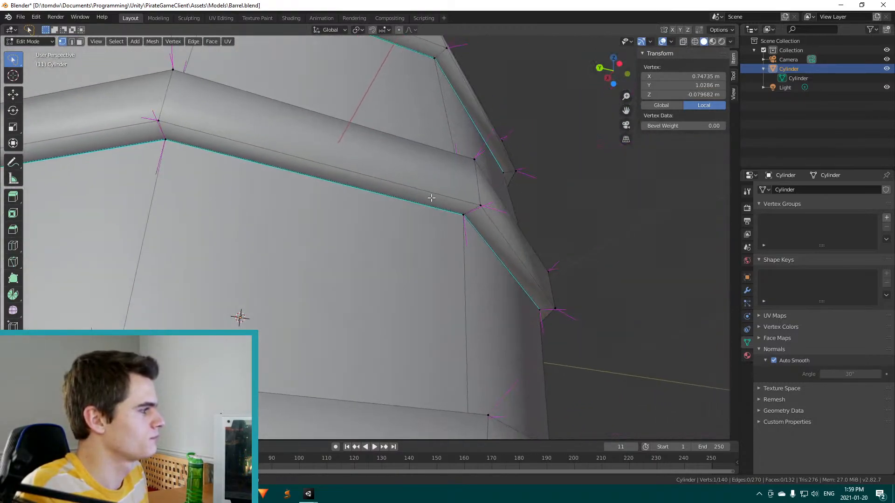
Try moving a corner vertex on the middle hoop's lower edge, and one on the upper hoop's lower edge
click(456, 213)
key(g)
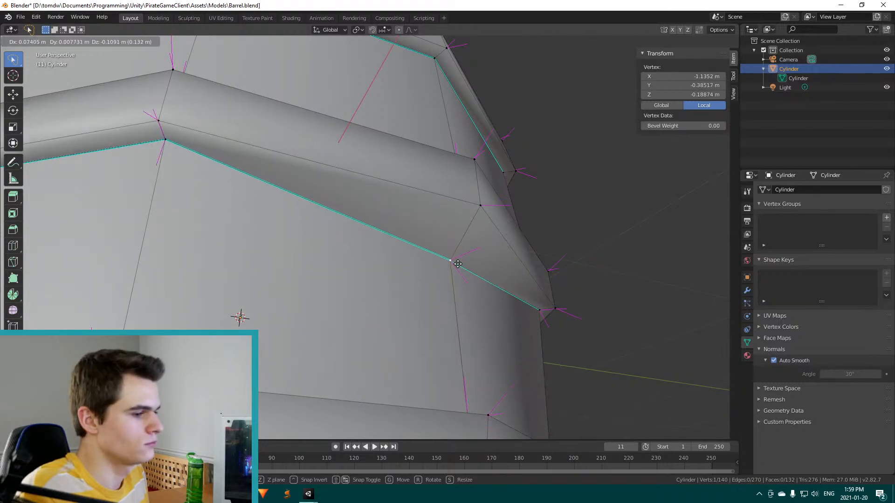
click(402, 266)
scroll(402, 266, down, 3)
middle_drag(403, 266, 489, 196)
scroll(534, 159, up, 2)
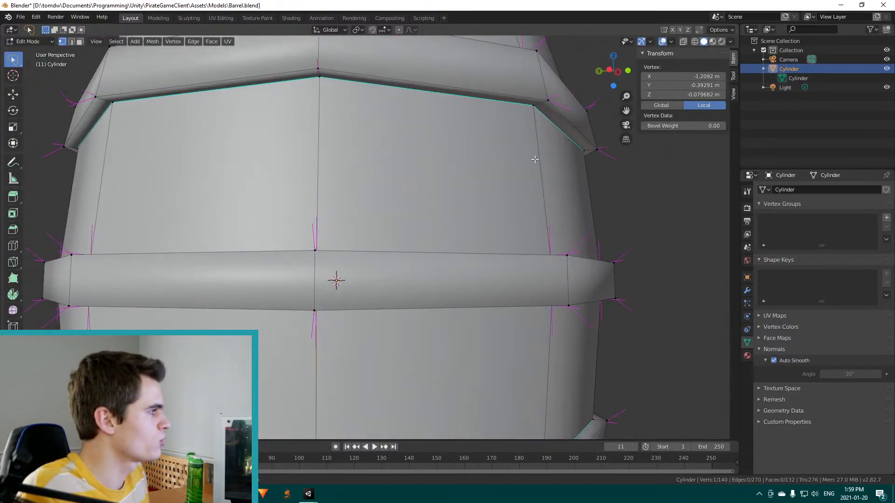
click(533, 105)
key(g)
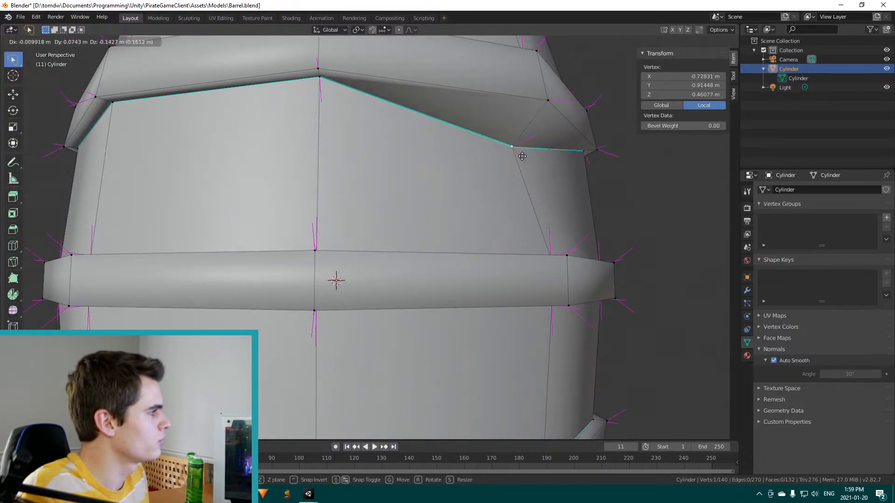
click(507, 148)
scroll(559, 186, down, 2)
middle_drag(559, 186, 232, 286)
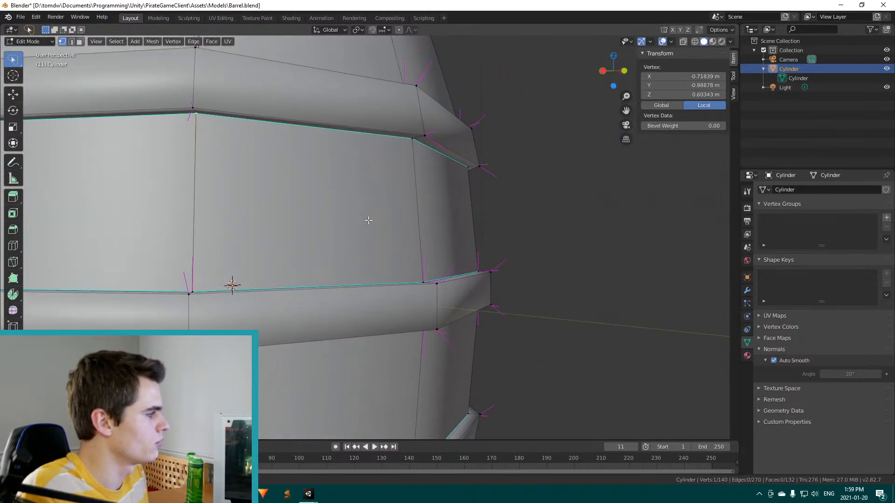
Try moving a vertex on the middle hoop's upper sharp edge, and save the file
scroll(332, 258, up, 2)
middle_drag(332, 258, 330, 325)
click(317, 331)
key(g)
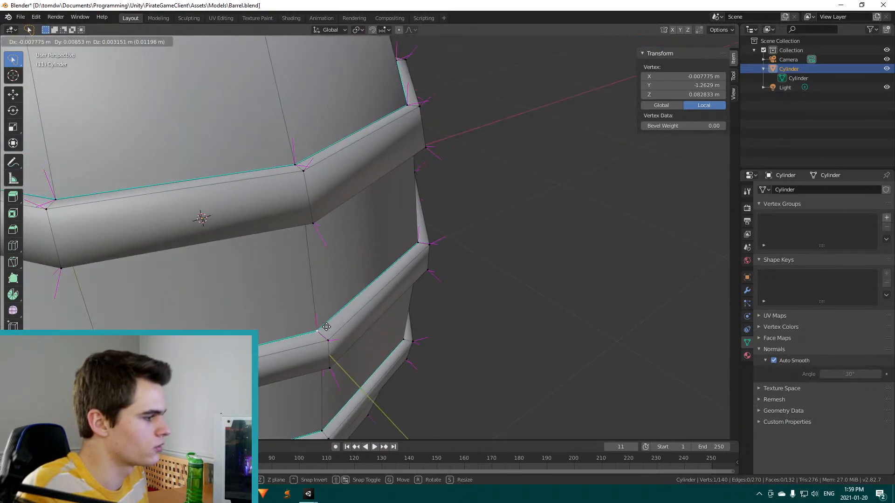
right_click(325, 284)
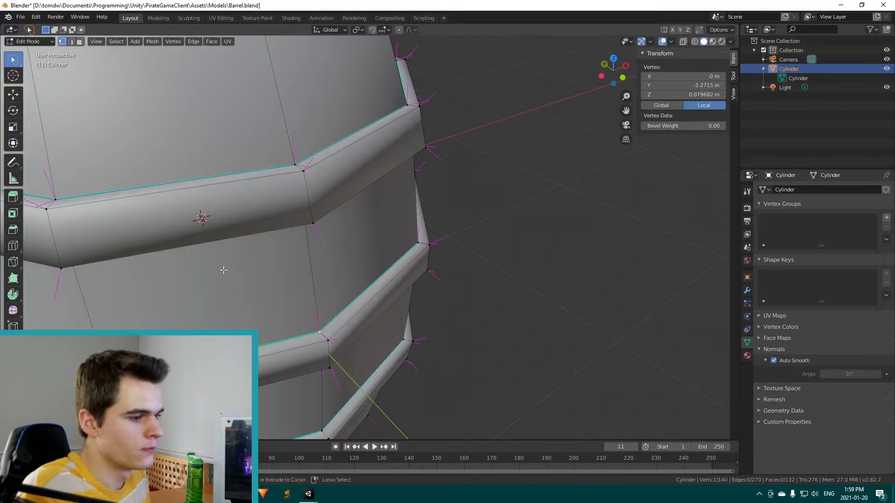
key(ctrl+s)
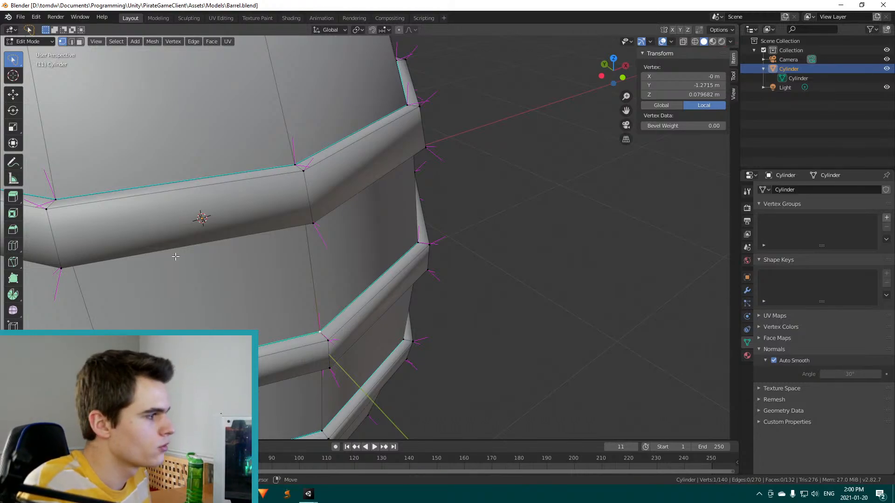
Clear the vertex selection, and in face select mode select a single face on the barrel's upper hoop
middle_drag(153, 279, 394, 381)
key(alt+a)
key(3)
click(301, 345)
Examine the hoops and their sharp edges from inside the barrel, then from the outside as a whole
shift+middle_drag(428, 381, 365, 176)
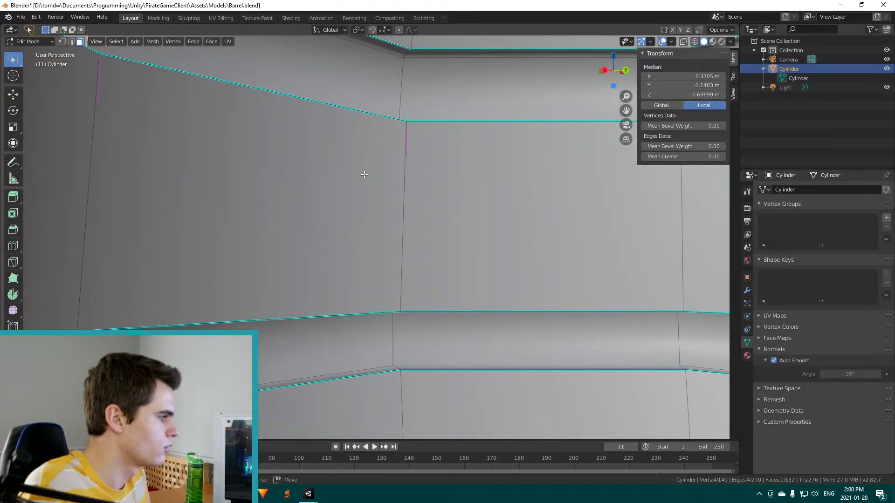
shift+middle_drag(408, 298, 423, 281)
shift+middle_drag(146, 281, 420, 273)
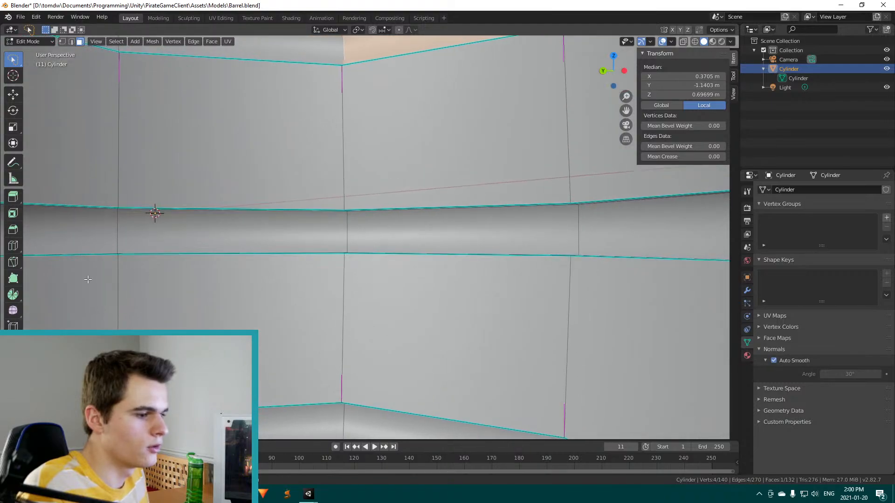
middle_drag(81, 282, 200, 254)
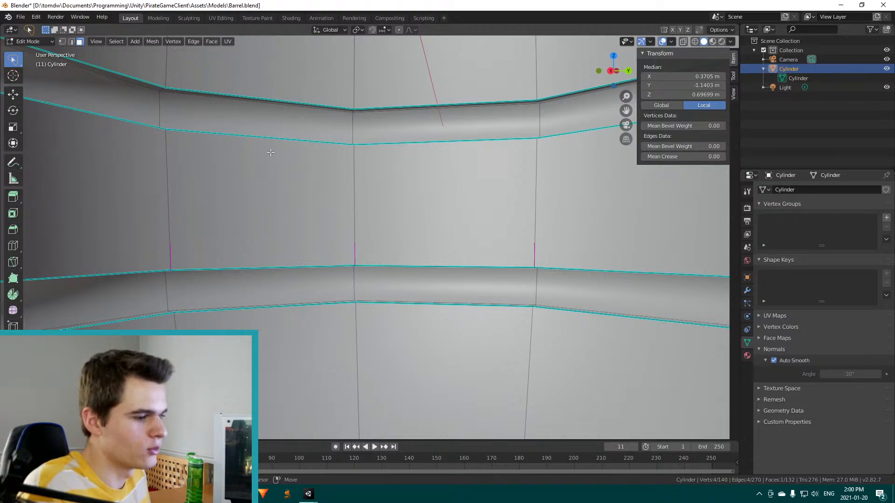
shift+middle_drag(270, 152, 354, 228)
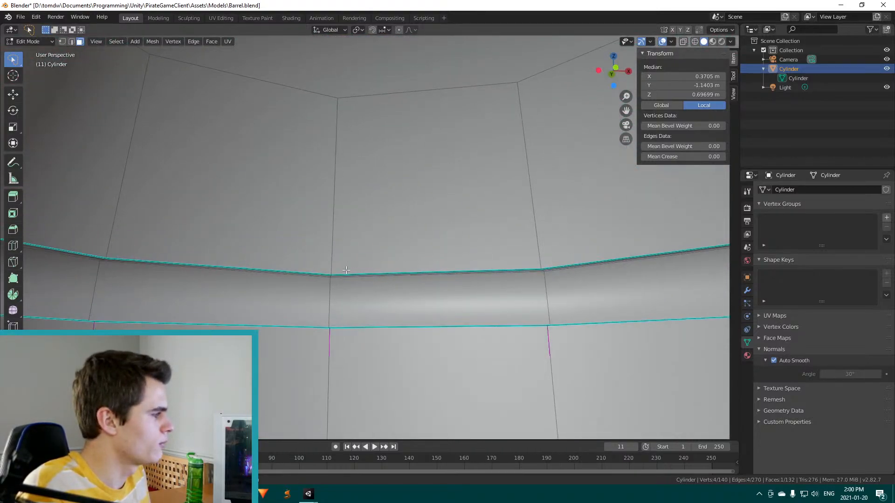
middle_drag(346, 270, 527, 278)
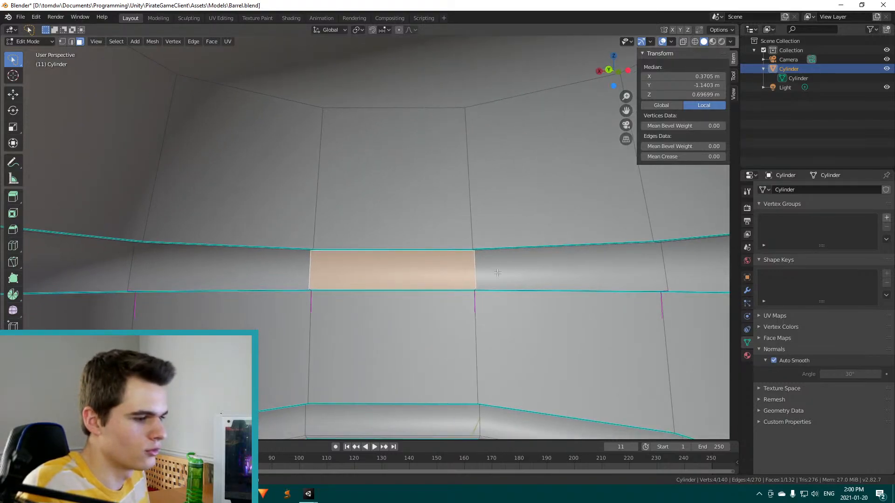
middle_drag(507, 278, 308, 246)
scroll(354, 288, down, 5)
scroll(353, 289, down, 4)
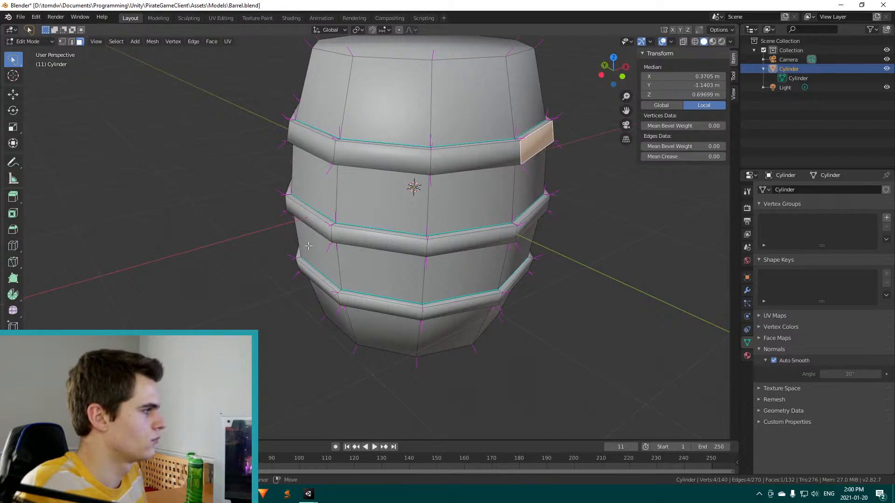
Turn off the split normals overlay, clear the face selection and save the barrel file
shift+middle_drag(471, 186, 381, 202)
key(ctrl+s)
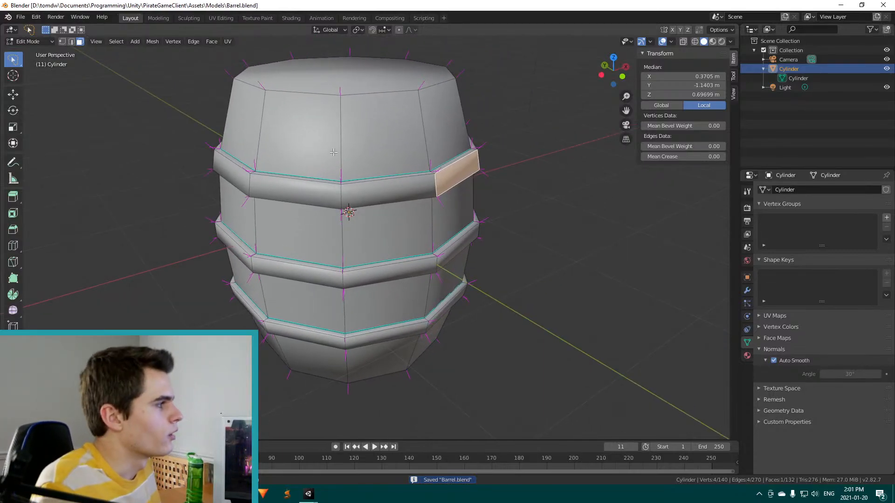
scroll(360, 98, up, 1)
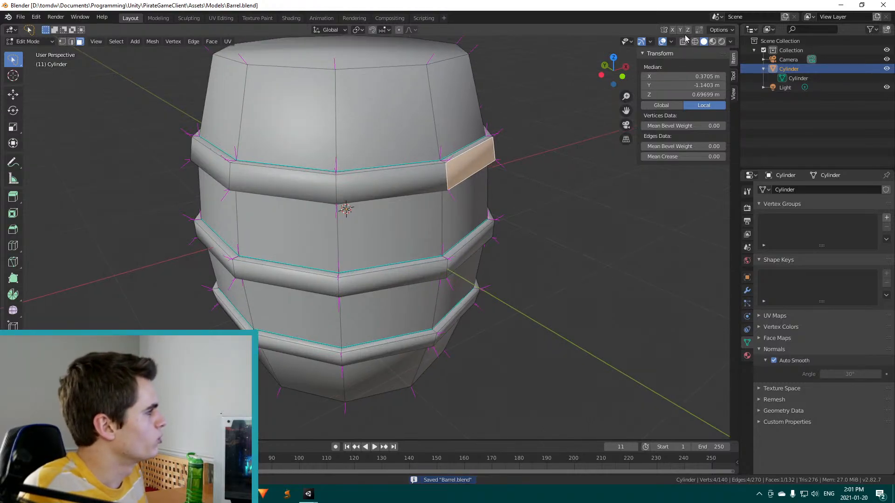
click(650, 42)
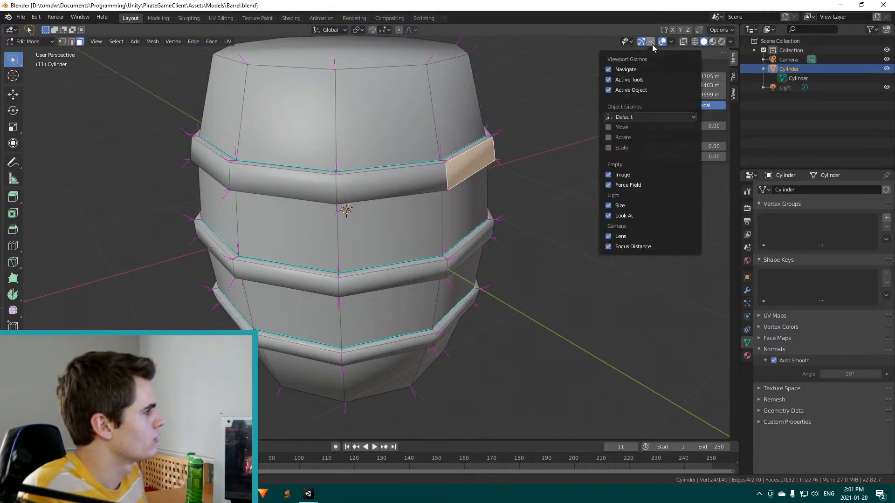
click(670, 42)
click(671, 42)
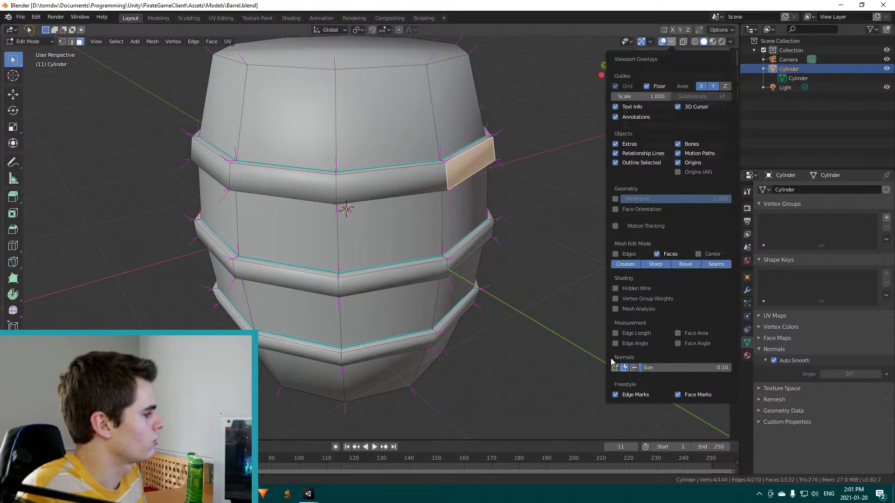
click(624, 368)
key(n)
click(520, 246)
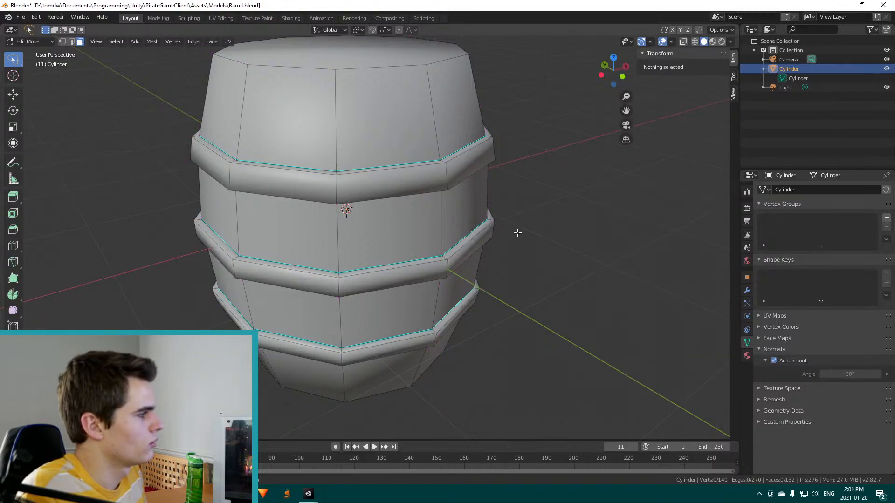
key(ctrl+s)
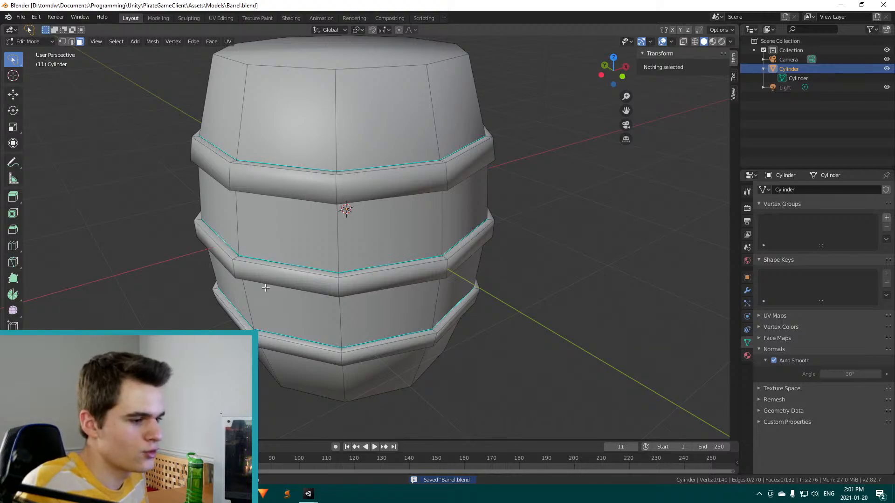
Switch to the PirateGameClient project in Unity and find the mesh parts of the barrel's Cylinder object
mouse_move(308, 494)
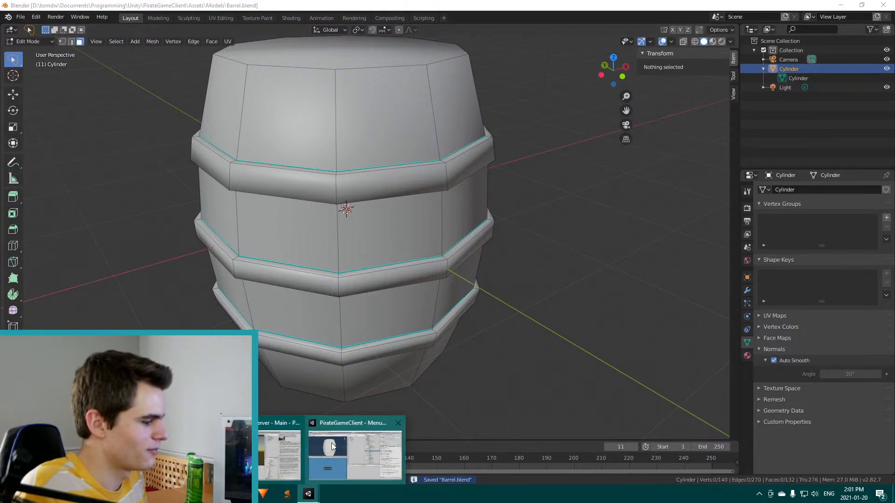
click(339, 444)
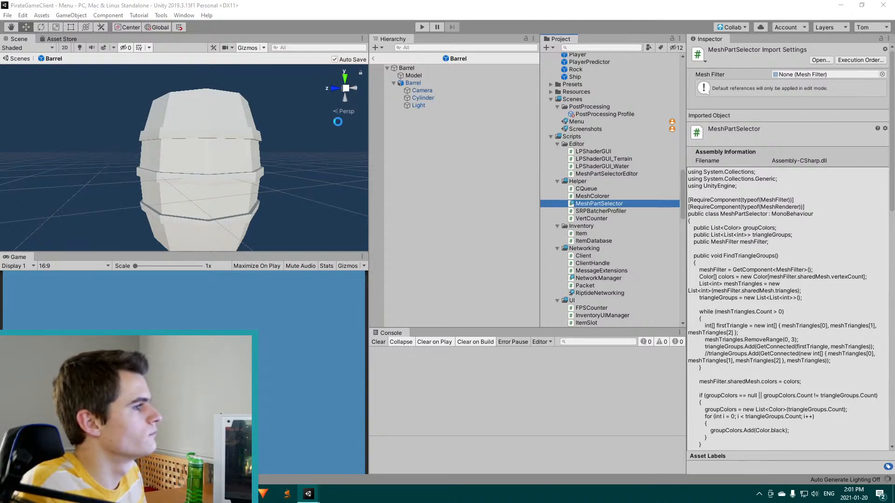
click(415, 97)
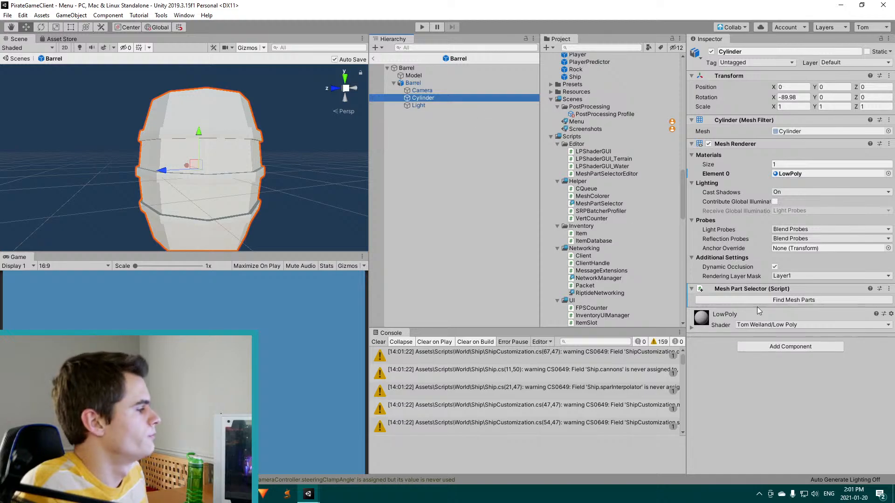
click(759, 299)
scroll(759, 298, down, 5)
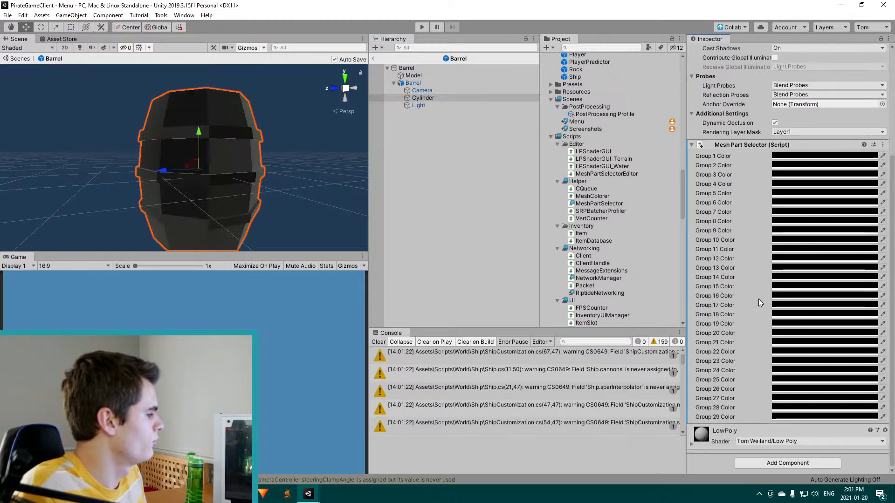
Set the Group 14 color to red and inspect which part of the barrel it covers
click(778, 277)
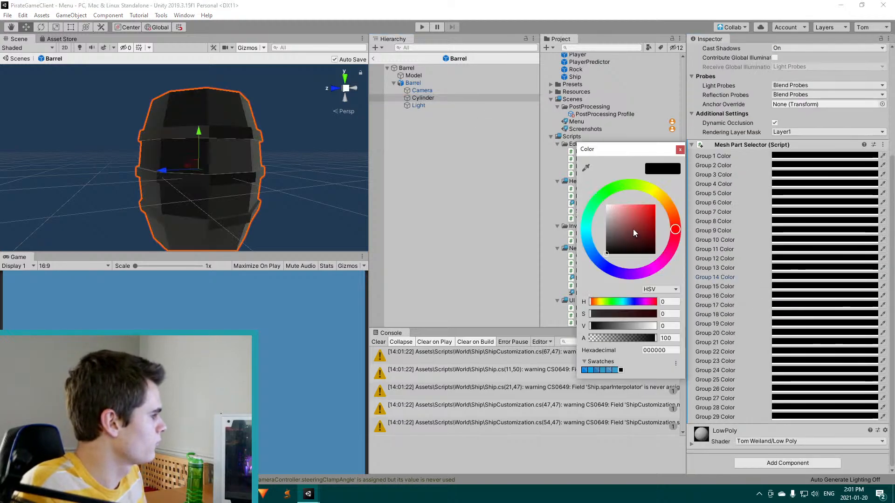
drag(633, 231, 654, 205)
click(283, 164)
scroll(283, 164, up, 2)
middle_drag(245, 163, 290, 77)
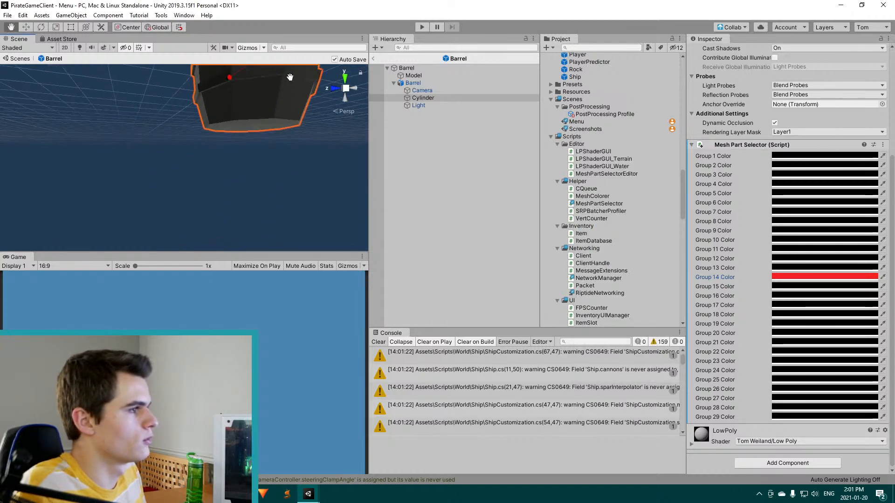
right_drag(290, 77, 298, 168)
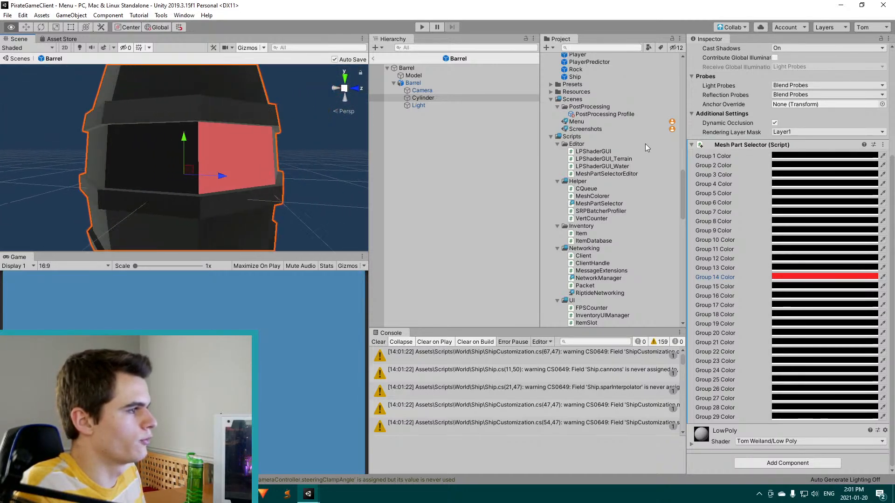
right_drag(645, 147, 272, 192)
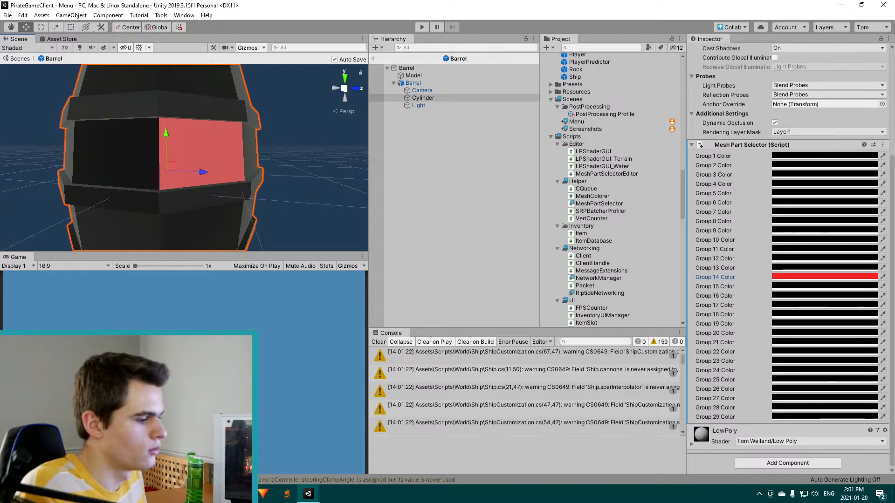
Switch back to Blender, display the barrel in wireframe and look through the available selection commands
key(alt+Tab)
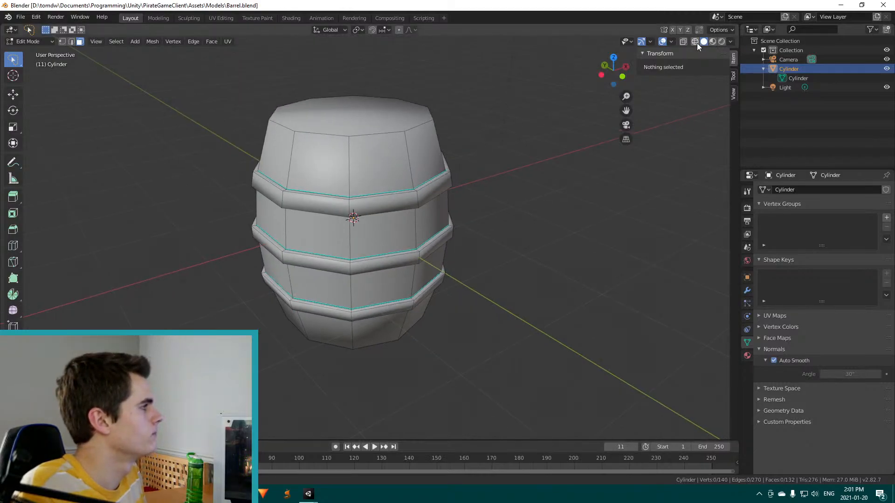
click(694, 41)
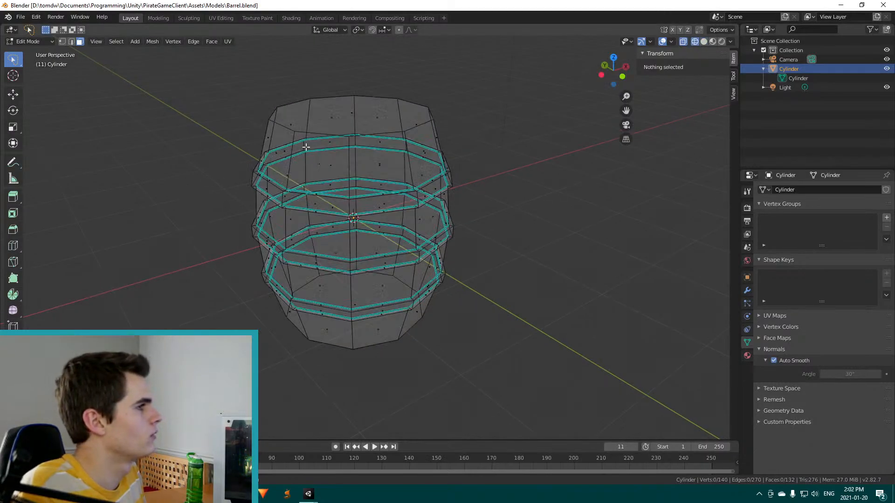
click(116, 42)
click(117, 92)
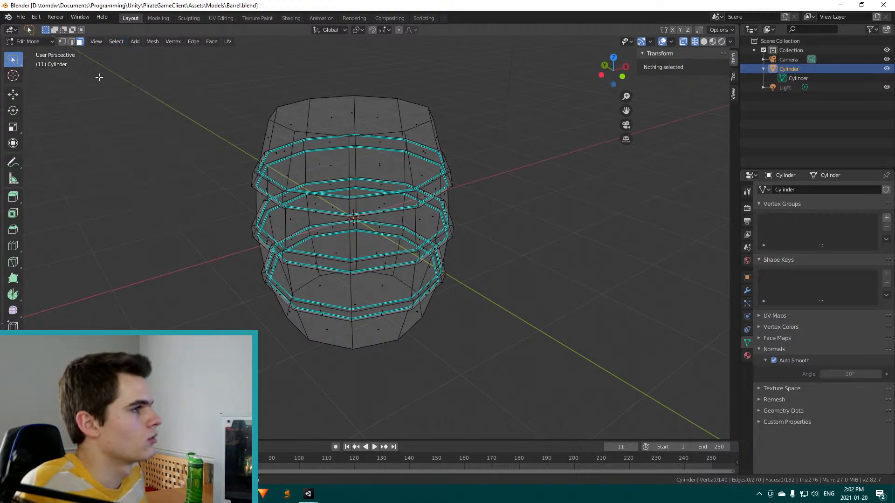
click(112, 41)
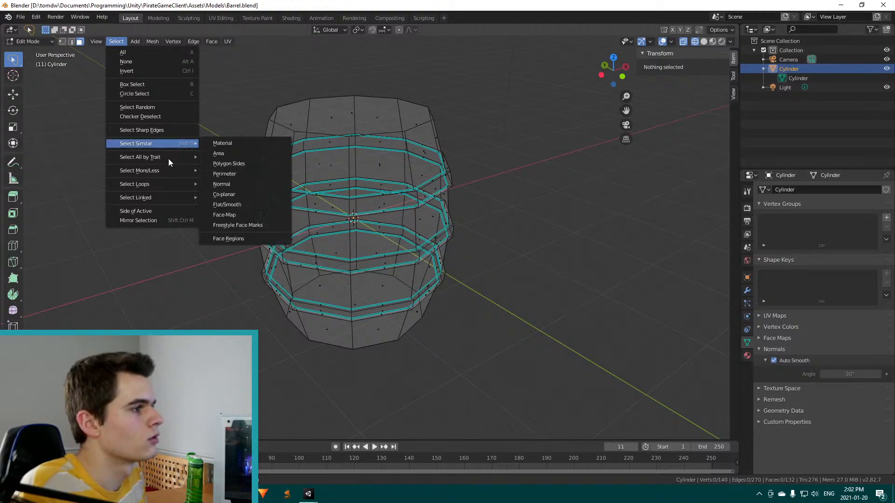
mouse_move(180, 158)
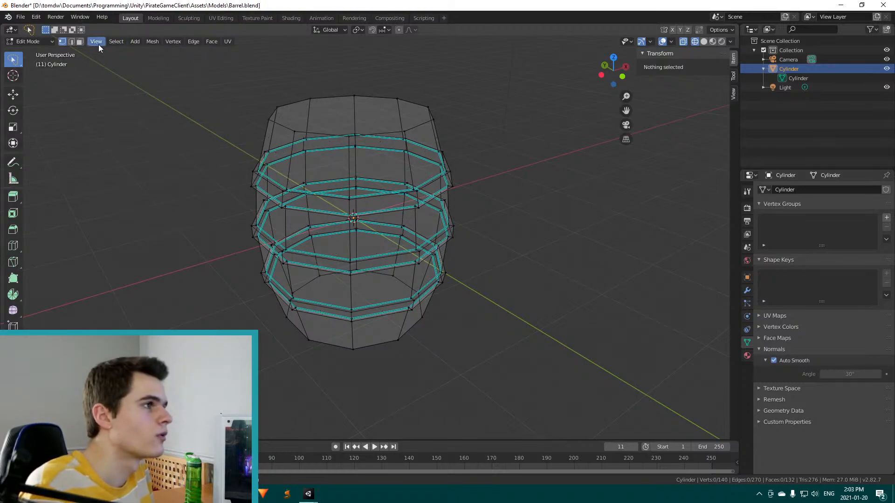
Check the barrel for non-manifold geometry by selecting it by trait, and inspect the wireframe around the hoops
click(116, 41)
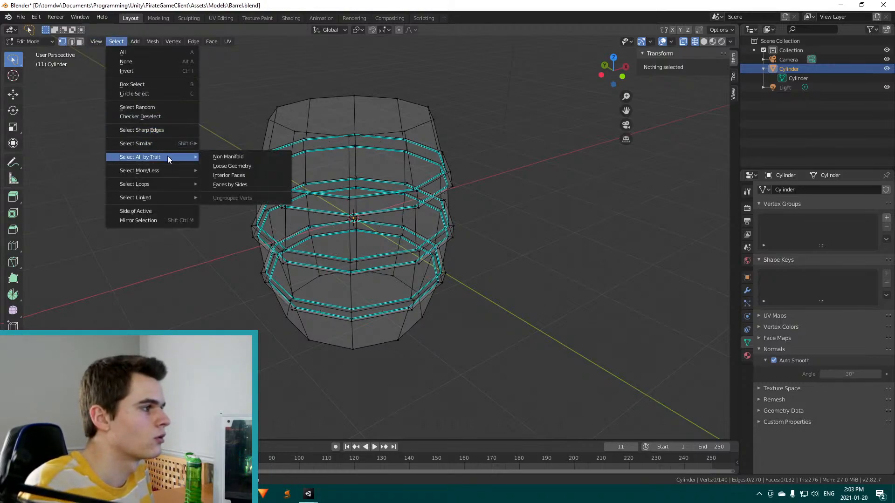
click(219, 157)
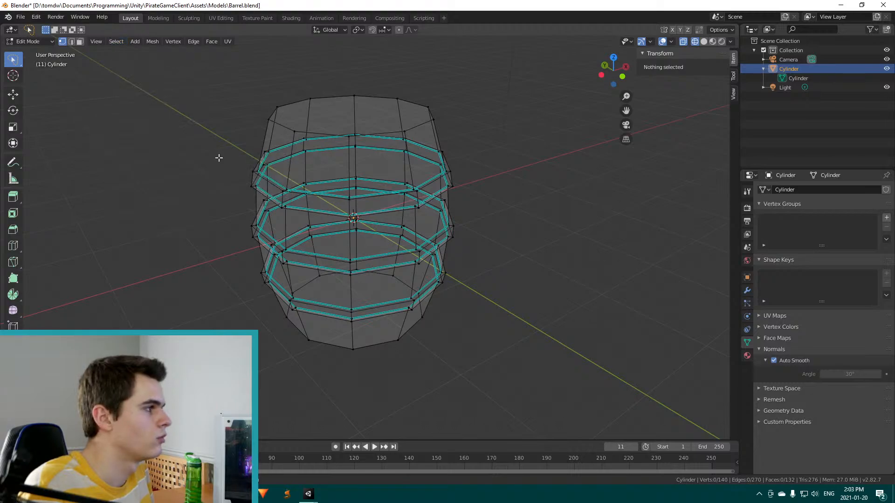
middle_drag(317, 247, 321, 312)
shift+middle_drag(244, 292, 361, 297)
scroll(360, 302, up, 1)
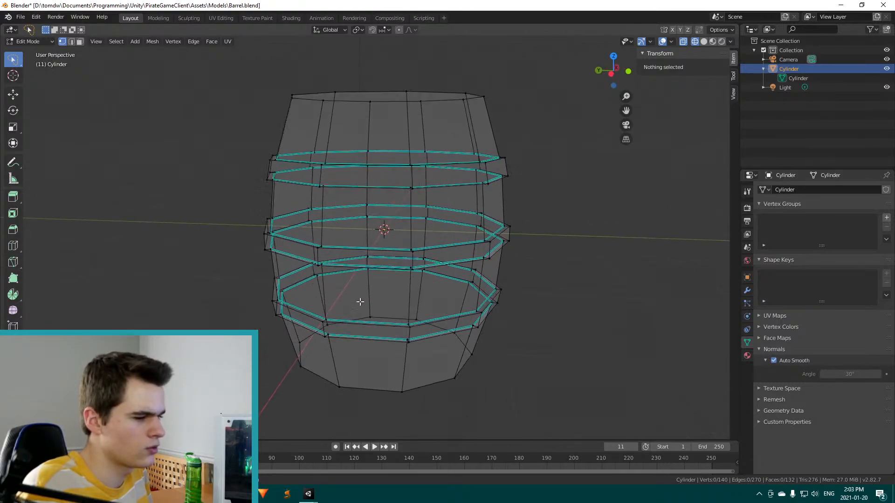
Save the barrel file and examine the sharp edges along its hoops in wireframe from several angles
scroll(307, 348, up, 1)
middle_drag(275, 351, 322, 353)
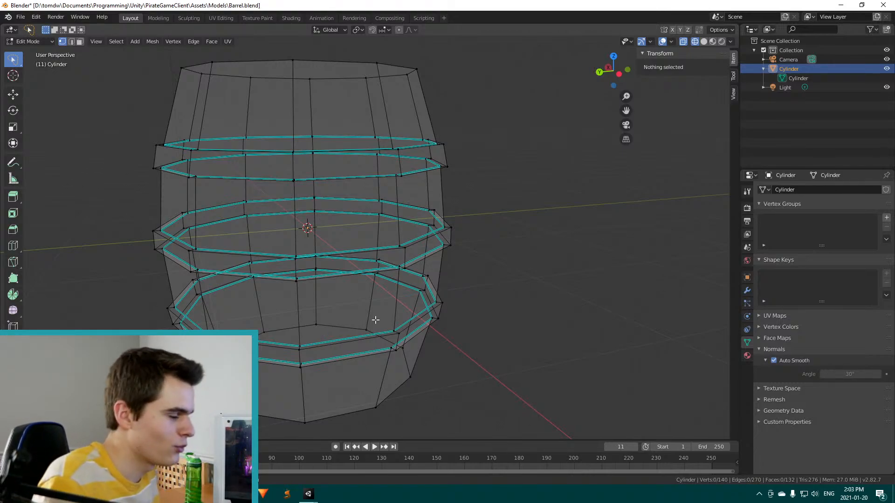
key(ctrl+s)
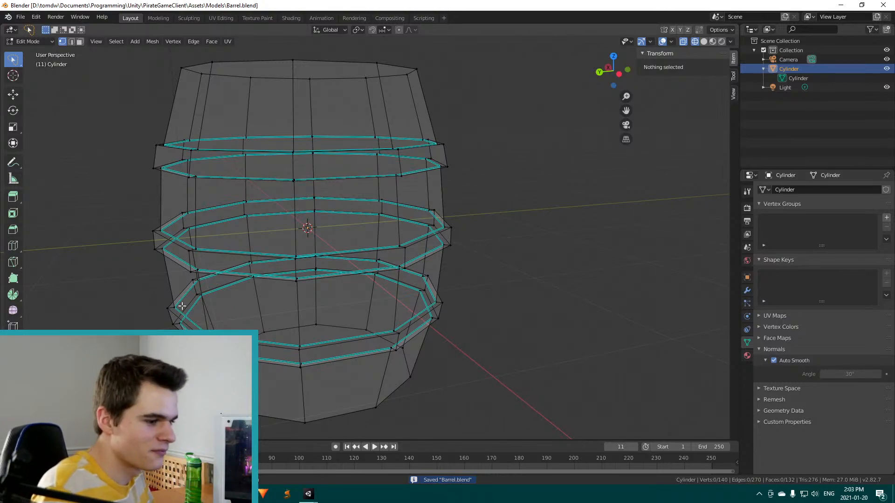
middle_drag(168, 297, 219, 281)
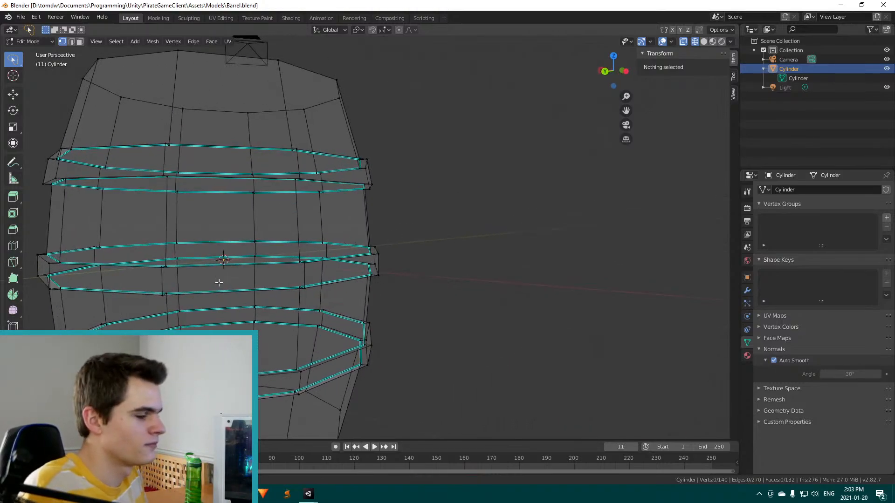
middle_drag(194, 309, 351, 239)
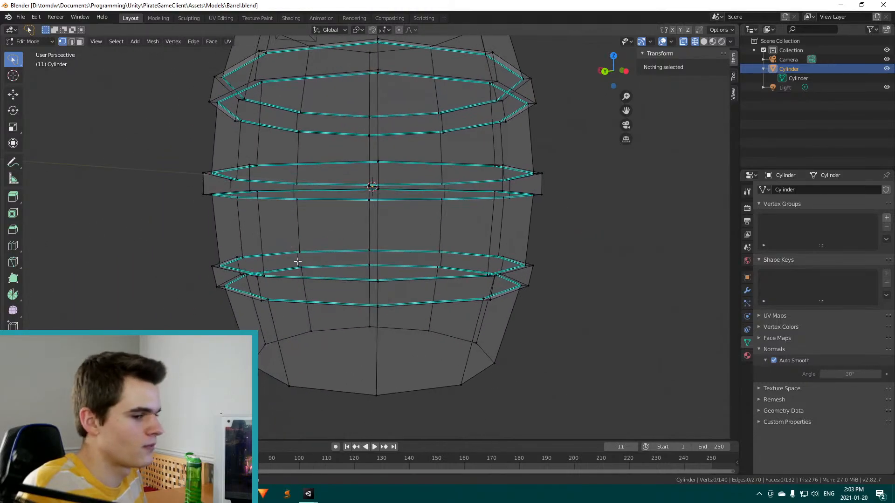
middle_drag(291, 263, 313, 258)
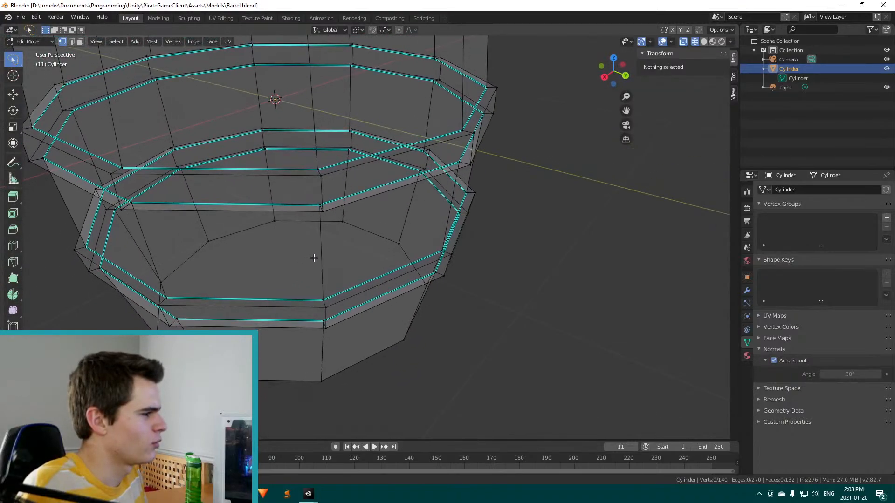
scroll(180, 313, down, 6)
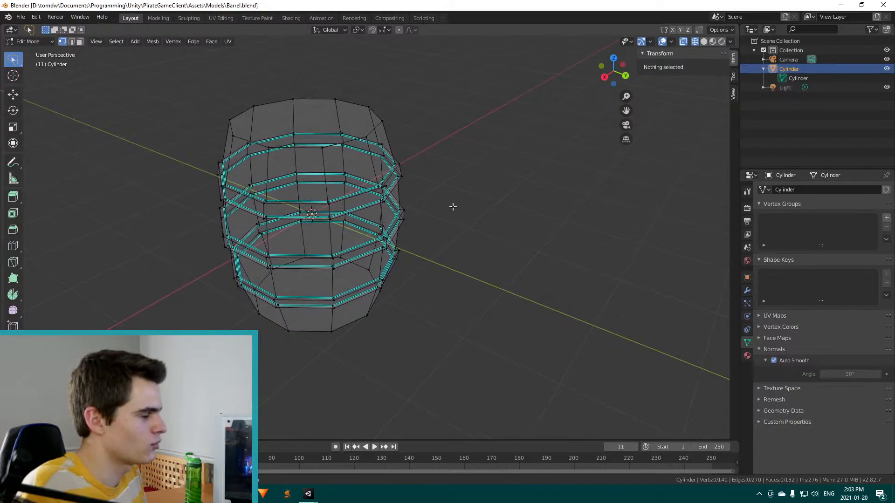
scroll(404, 228, up, 2)
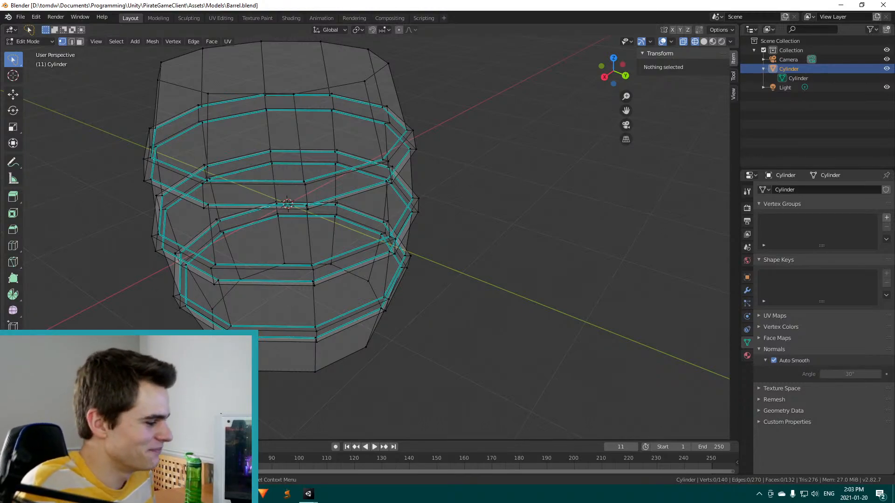
Switch to the PirateGameClient project in Unity, clear the console messages, and return to the barrel in Blender
mouse_move(308, 493)
click(349, 453)
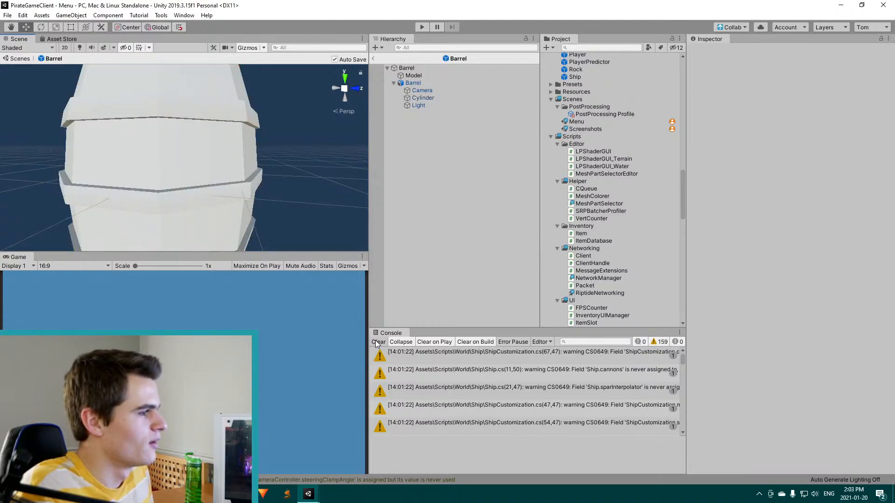
click(375, 340)
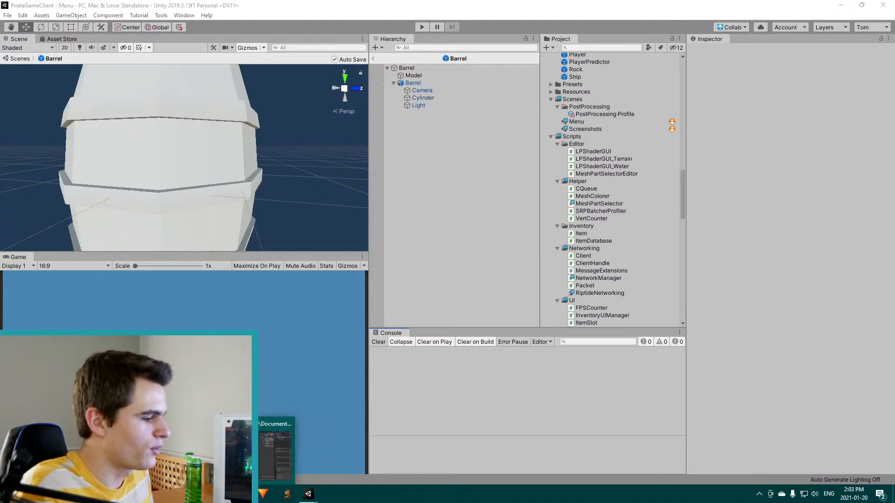
click(263, 494)
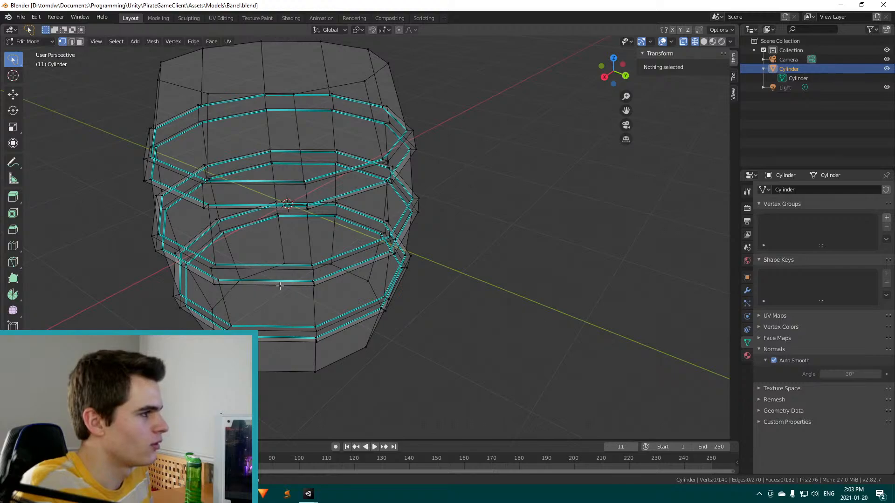
Display the barrel in solid shading and inspect its hoops and sharp edges from several sides
key(Tab)
key(Tab)
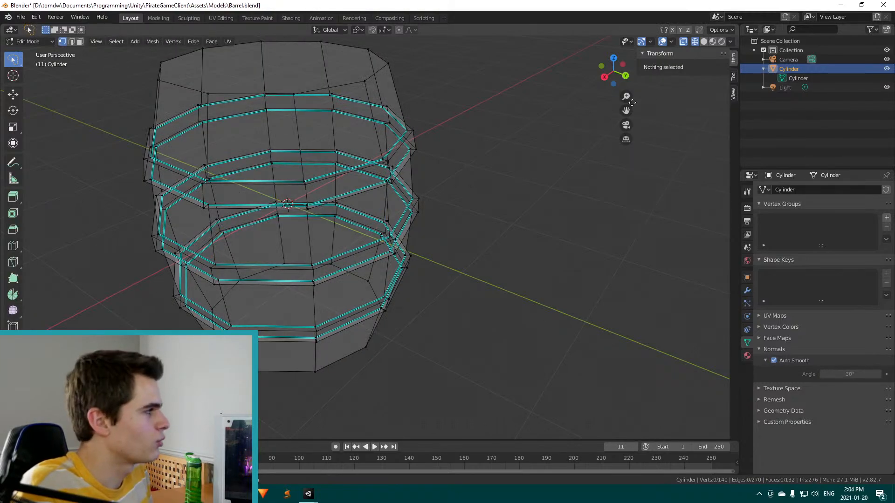
click(704, 42)
scroll(347, 274, down, 3)
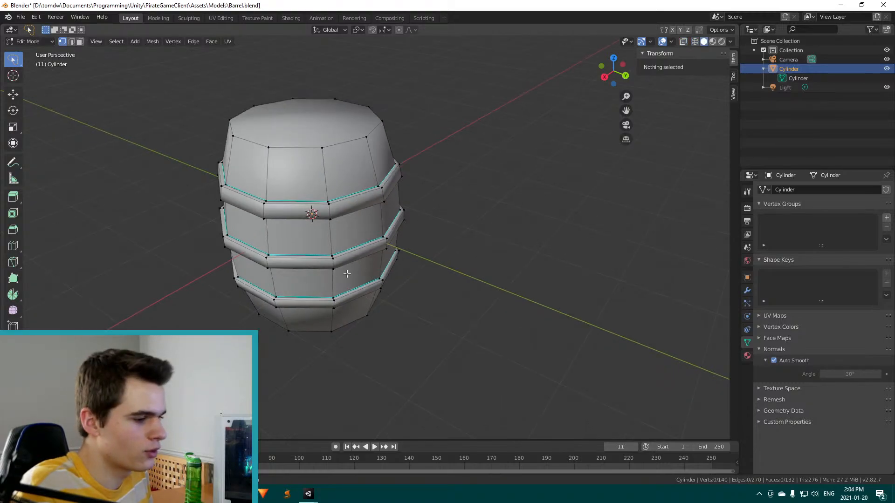
mouse_move(250, 319)
middle_down()
mouse_move(230, 309)
mouse_move(233, 292)
middle_up()
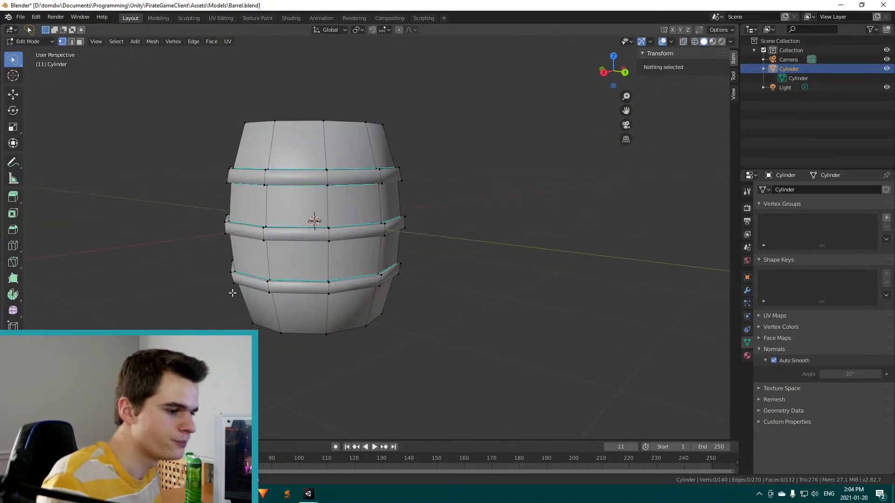
middle_drag(447, 229, 477, 242)
key(a)
click(461, 236)
middle_drag(529, 233, 466, 243)
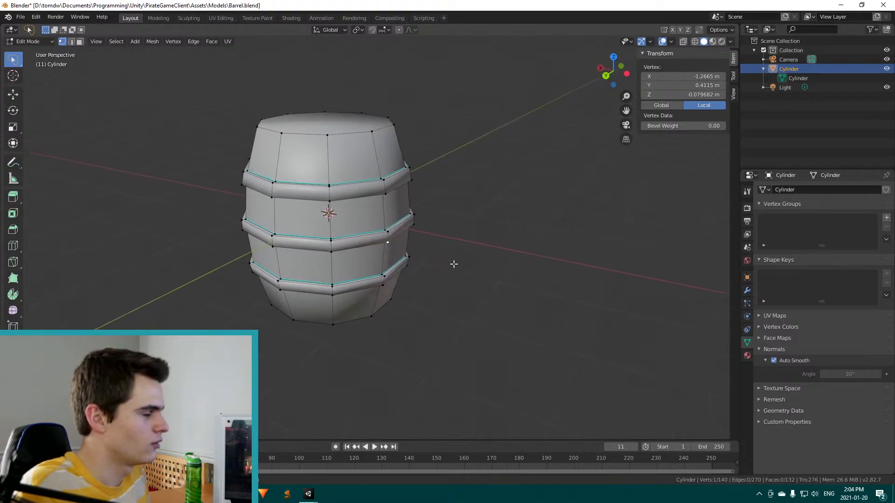
scroll(419, 211, up, 2)
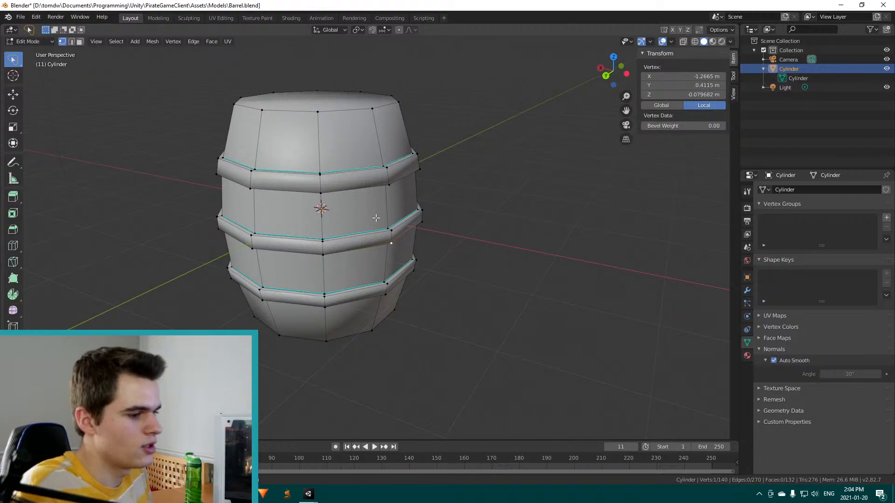
middle_drag(377, 218, 336, 224)
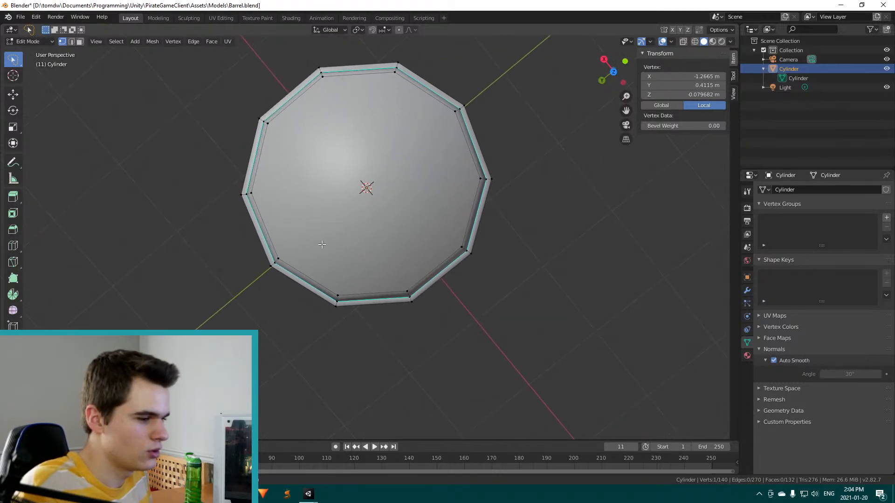
Select the barrel's top face in face selection mode and save the file
click(328, 218)
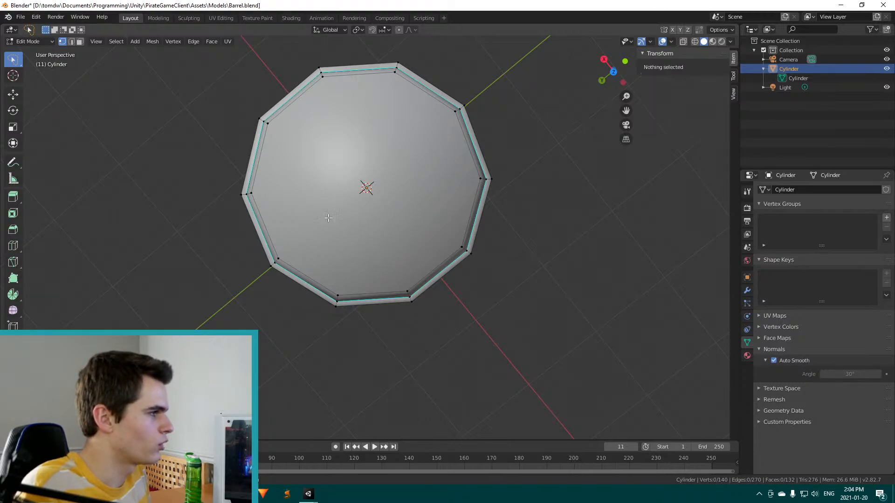
key(3)
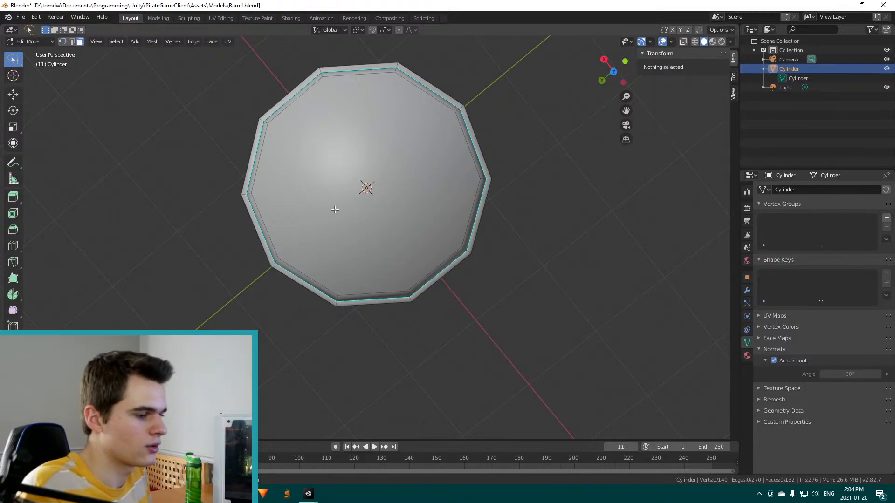
click(324, 179)
middle_drag(324, 178, 332, 200)
middle_drag(557, 176, 414, 203)
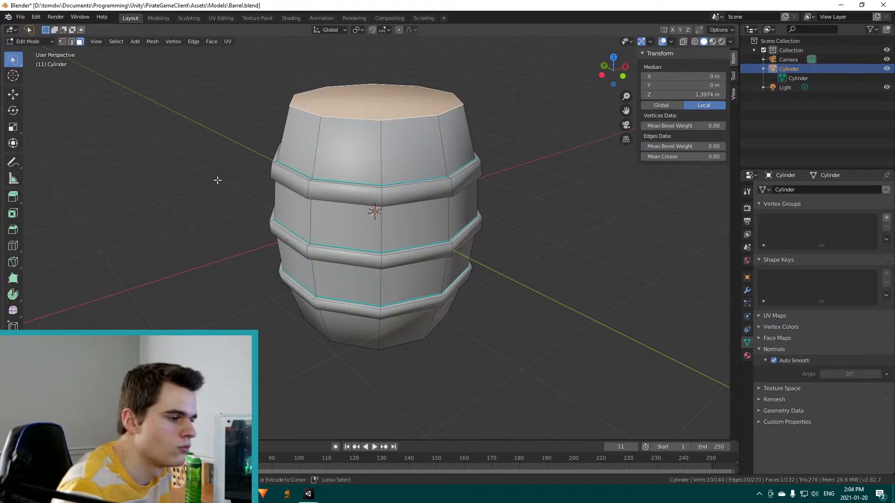
key(ctrl+s)
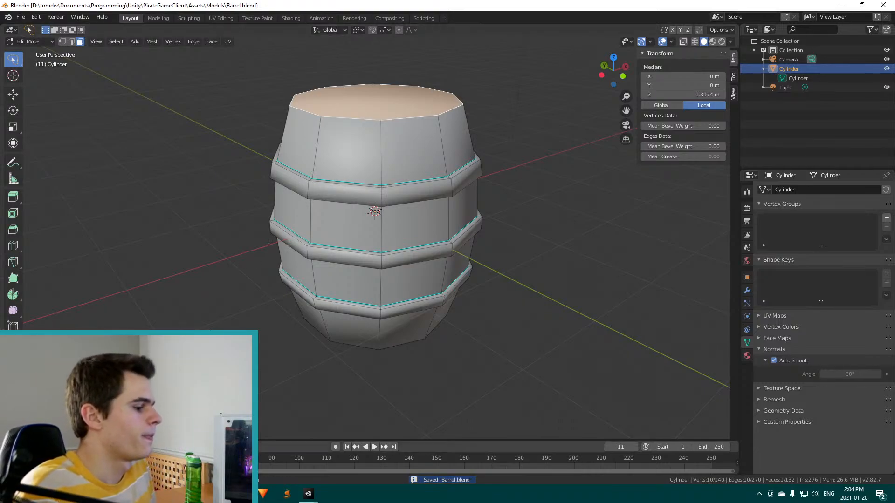
Create a new General file, saving the changes to Barrel before it closes
right_click(195, 493)
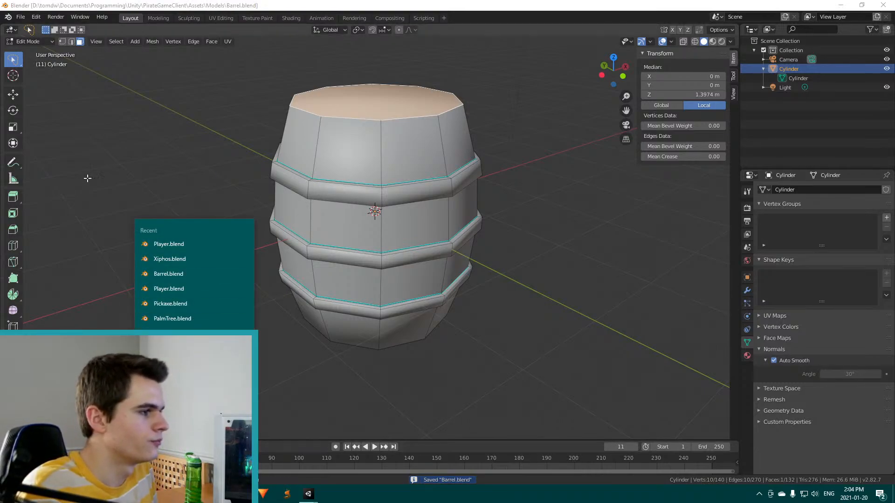
click(153, 186)
click(20, 17)
mouse_move(26, 27)
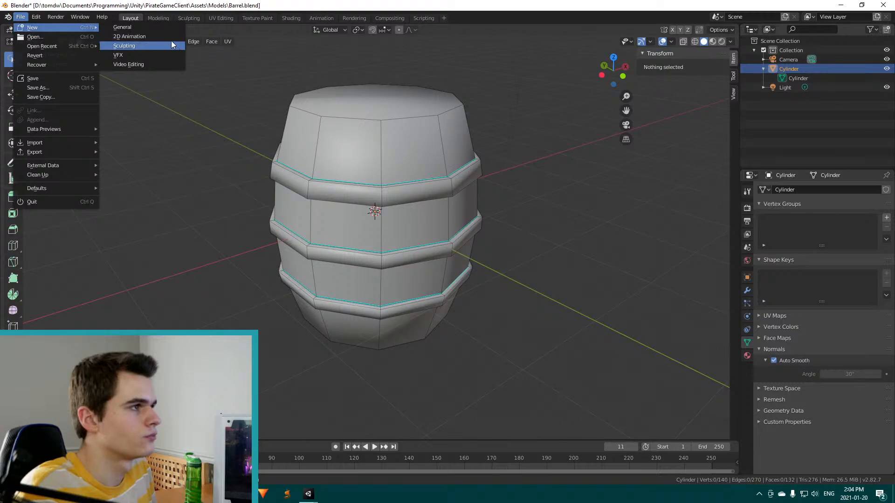
click(152, 28)
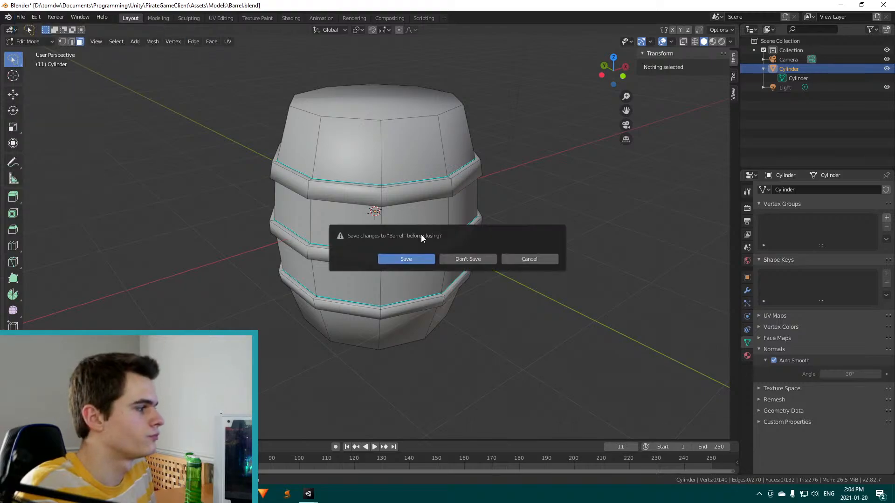
click(410, 256)
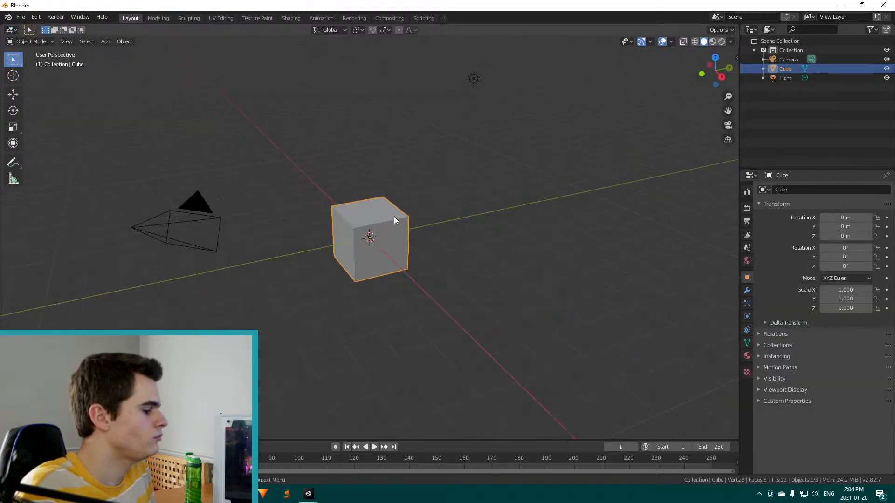
Add a horizontal loop cut around the default cube, near the middle of its height
scroll(346, 231, up, 4)
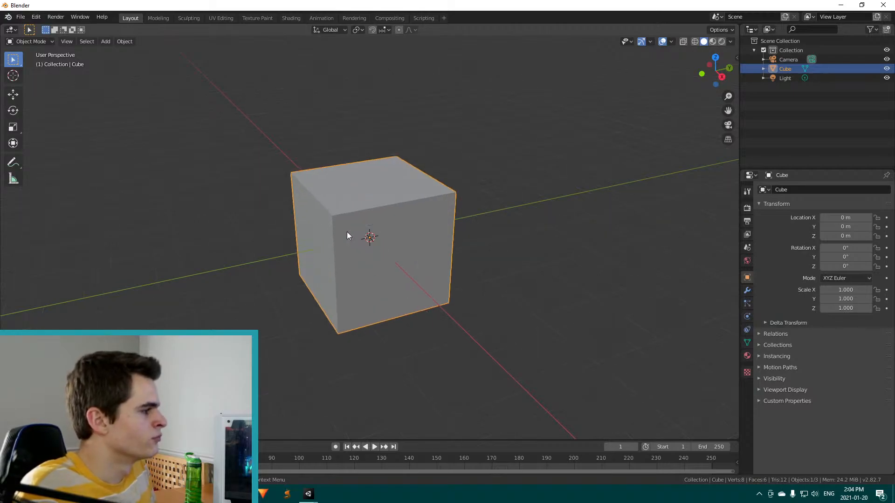
key(Tab)
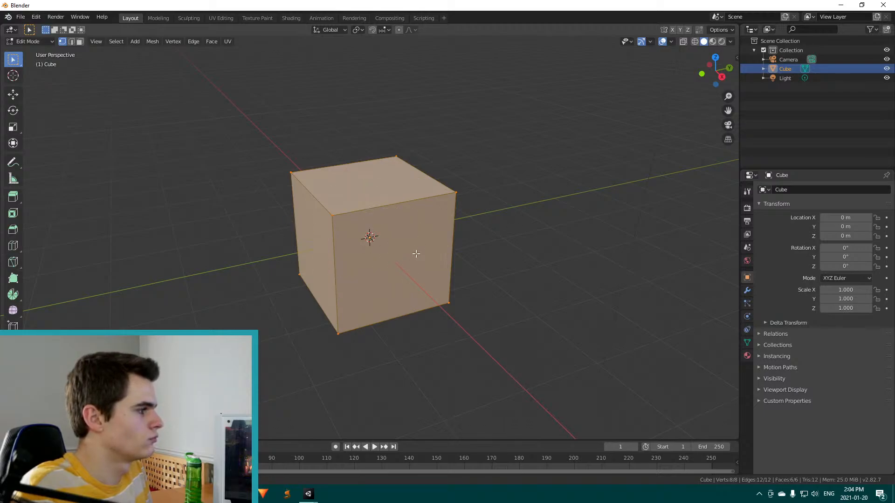
key(ctrl+r)
click(359, 266)
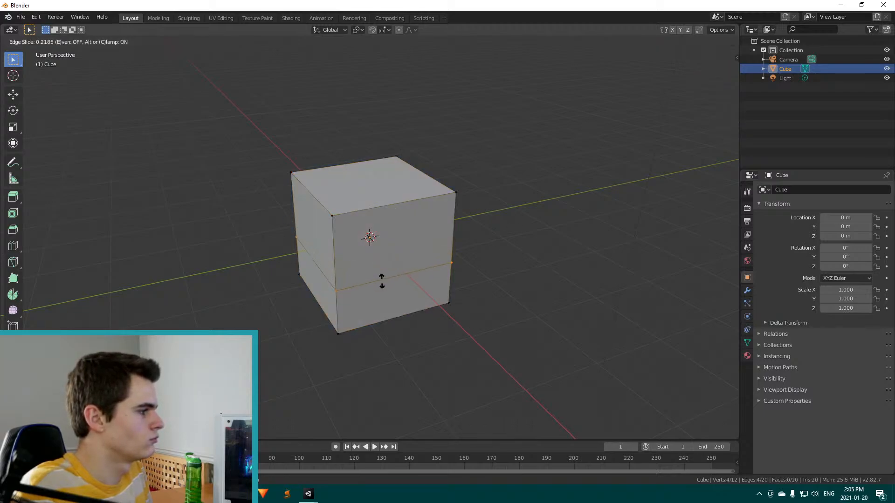
click(402, 268)
middle_drag(523, 296, 427, 263)
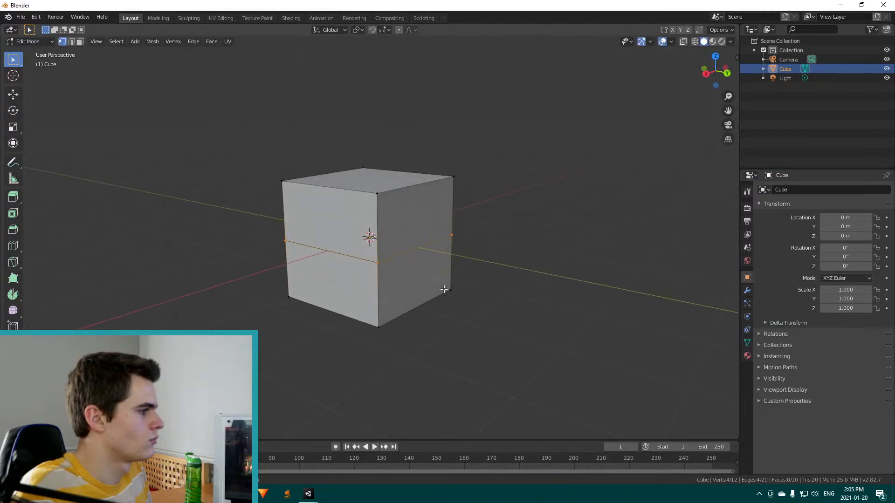
Apply smooth shading to the whole cube in Object Mode
key(Tab)
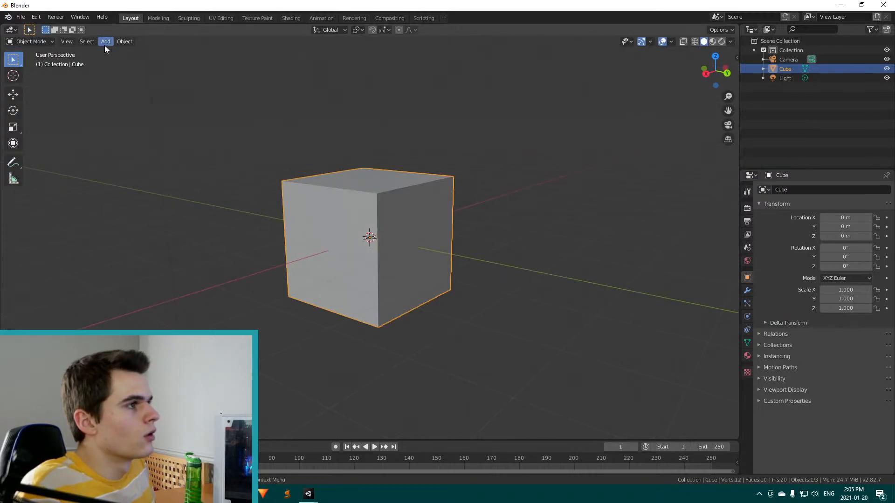
click(124, 41)
click(143, 228)
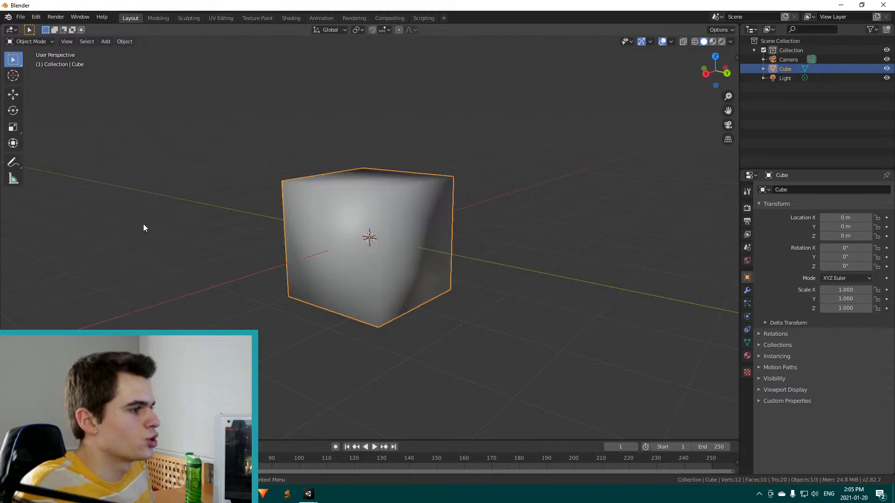
middle_drag(449, 251, 397, 244)
Mark the cube's horizontal edge loop as sharp in Edit Mode
key(Tab)
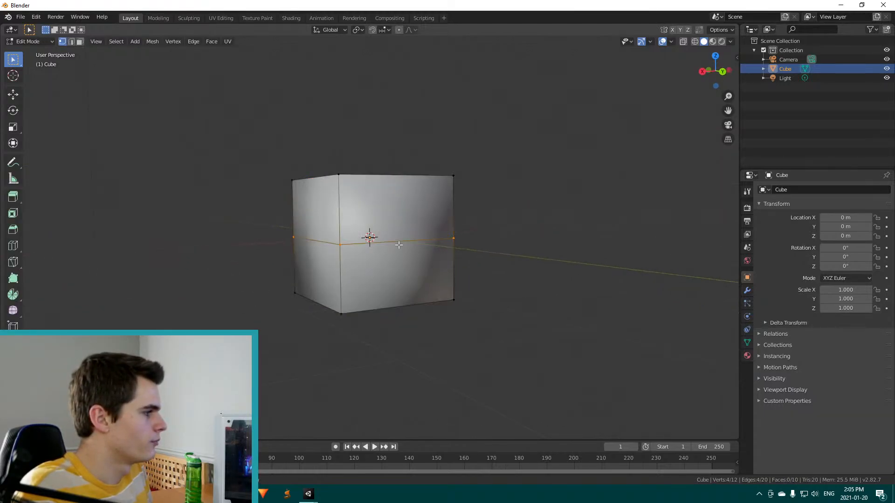
middle_drag(379, 276, 193, 127)
click(193, 41)
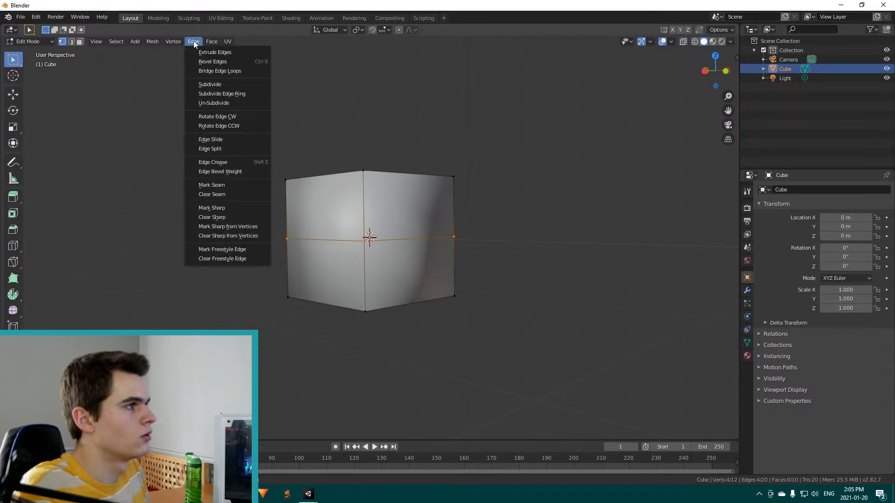
click(215, 209)
Save the Blender file as Test.blend in the project's Models folder
key(ctrl+s)
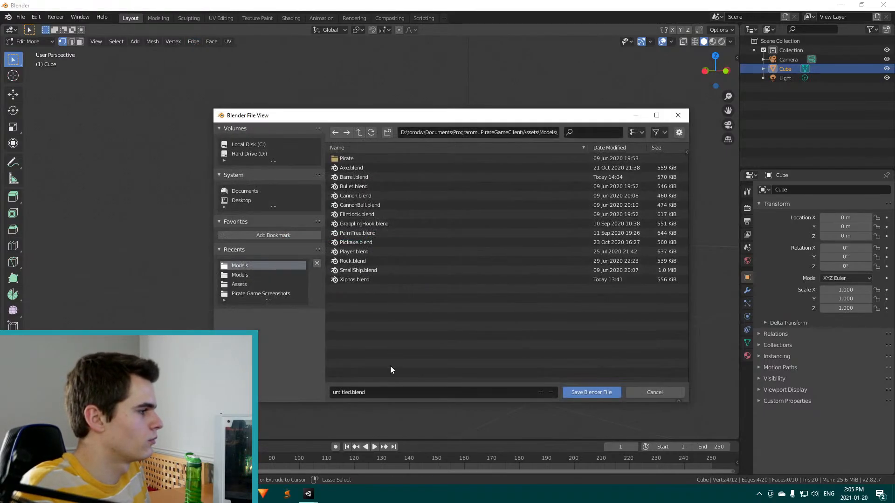
click(395, 392)
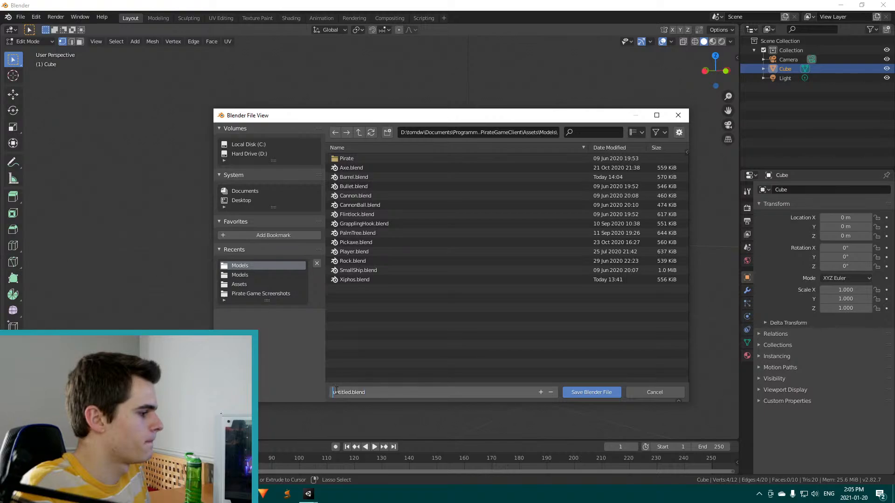
text(Test)
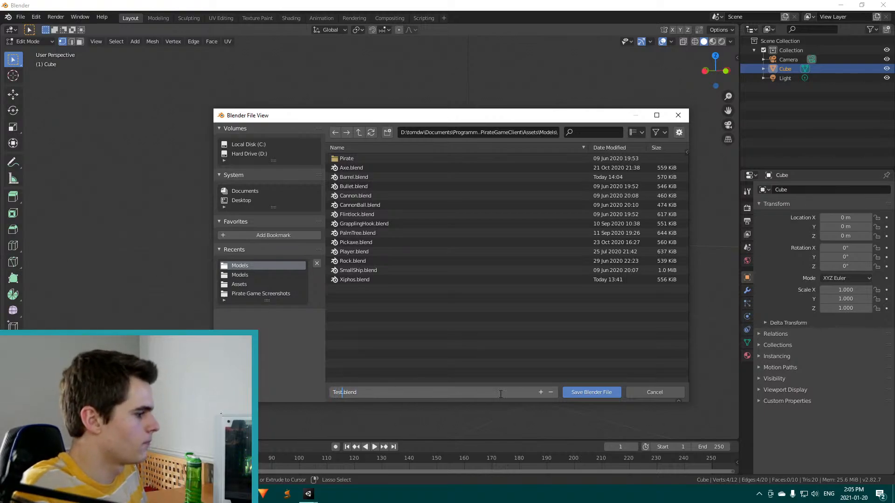
click(590, 392)
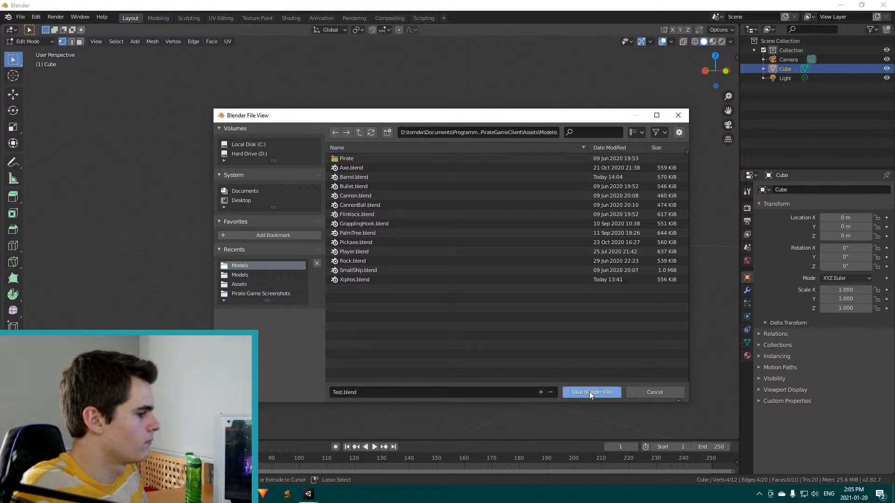
click(589, 391)
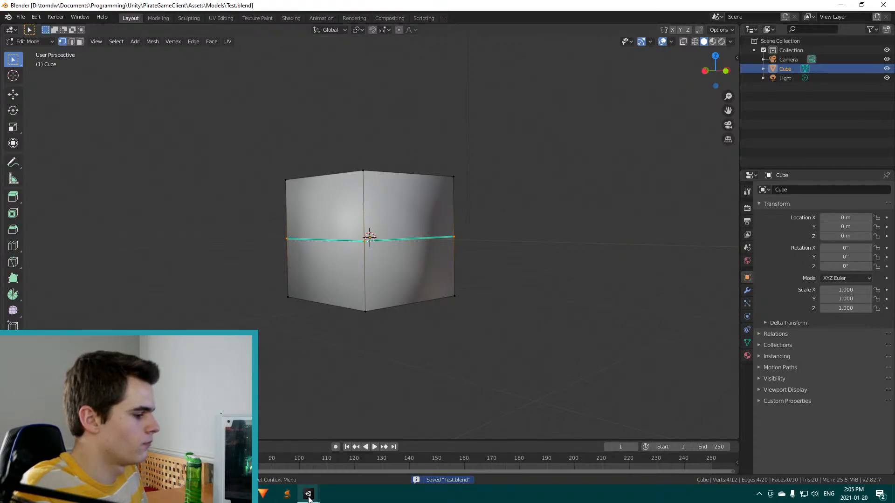
Switch to Unity, leave the Barrel prefab and reopen it from the Barrel object in the Menu scene
mouse_move(308, 493)
click(355, 454)
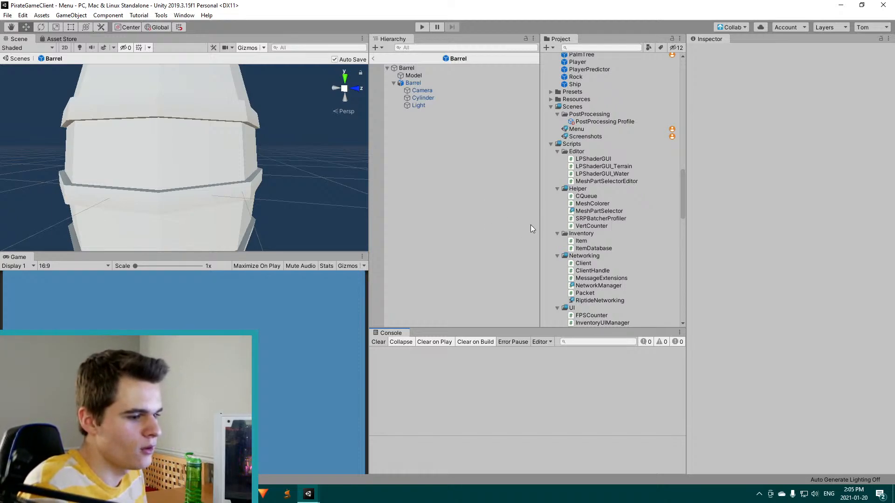
scroll(607, 211, up, 6)
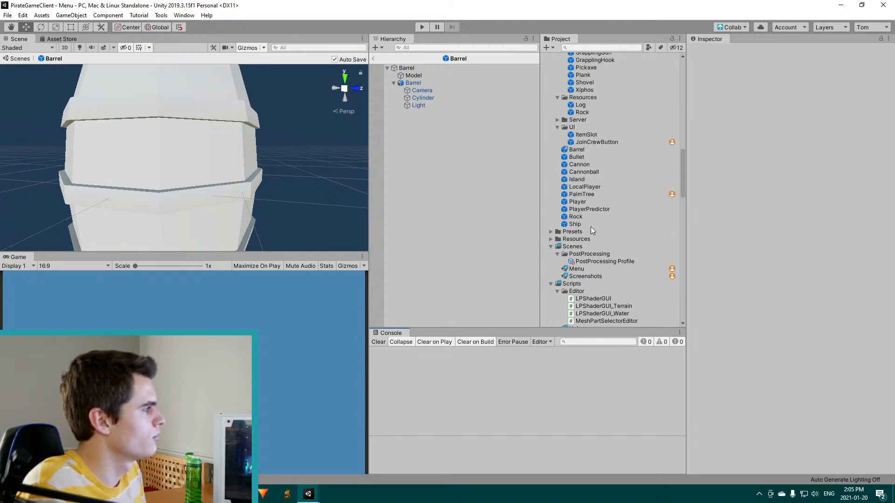
scroll(597, 233, up, 1)
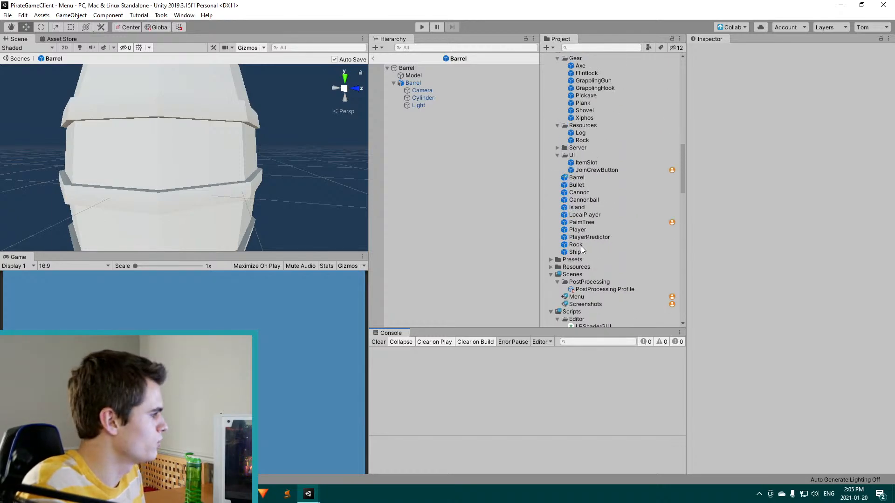
scroll(561, 159, up, 4)
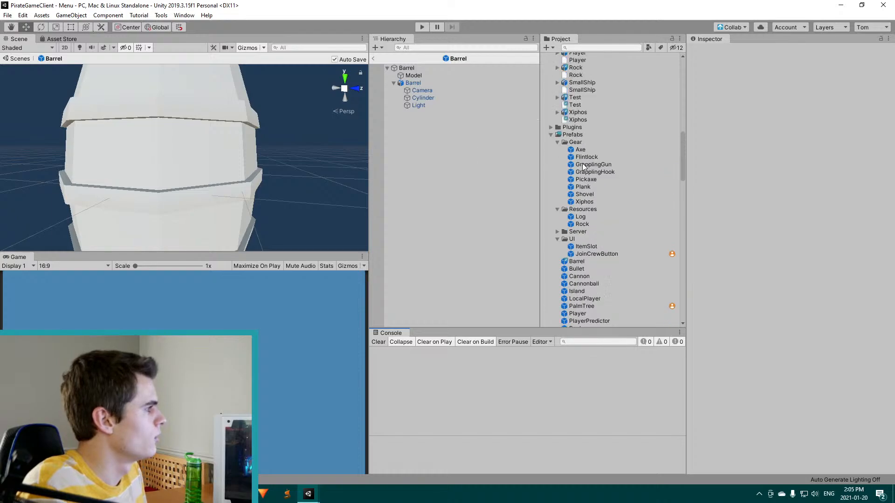
click(374, 58)
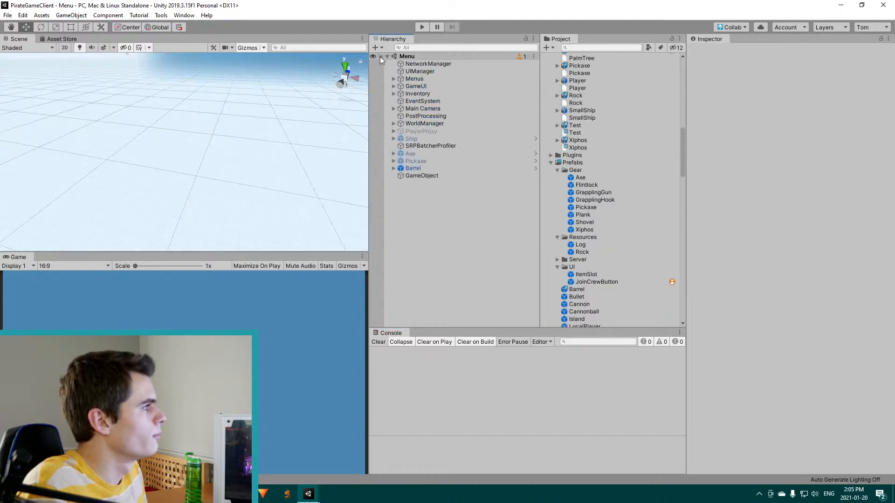
double_click(412, 168)
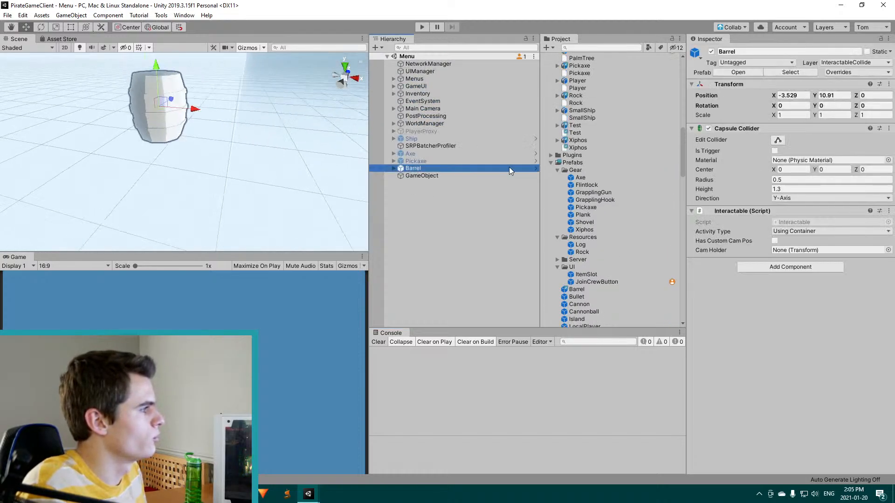
click(535, 169)
Add the Test model from the Models folder to the Barrel prefab's hierarchy
scroll(582, 210, up, 4)
click(556, 237)
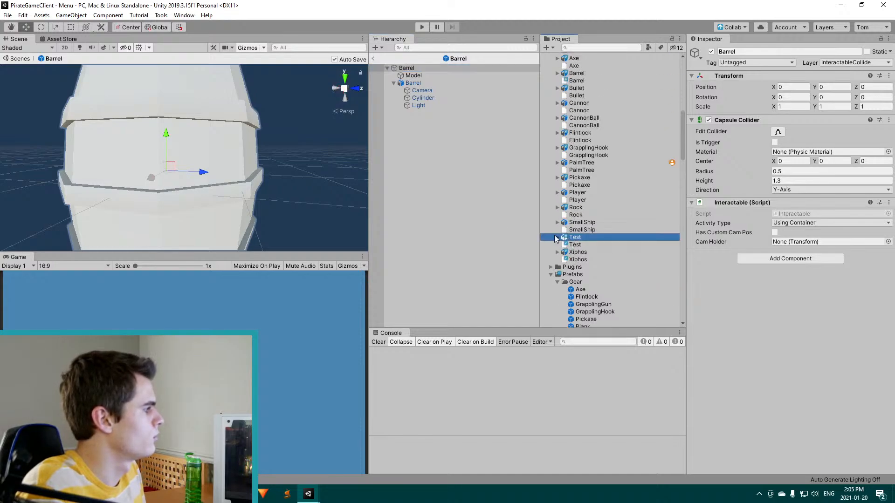
drag(555, 238, 480, 214)
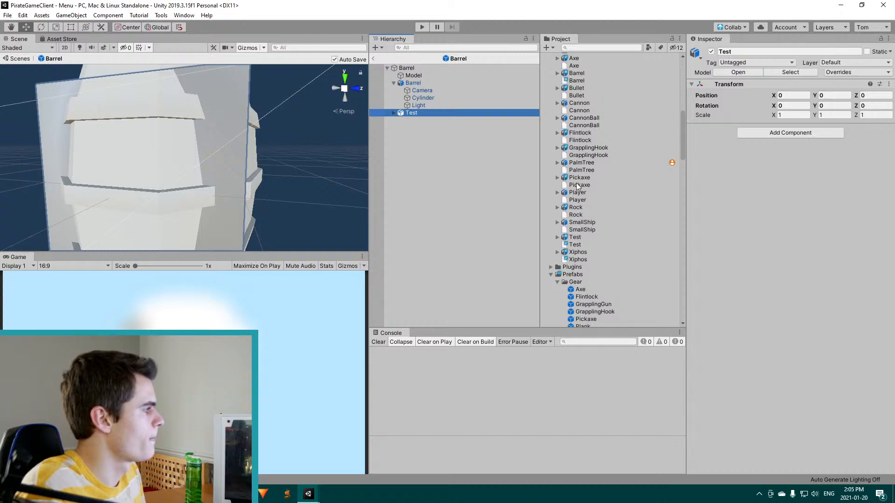
Disable Import Lights and Import Cameras in the Test model's import settings and apply the changes
click(575, 238)
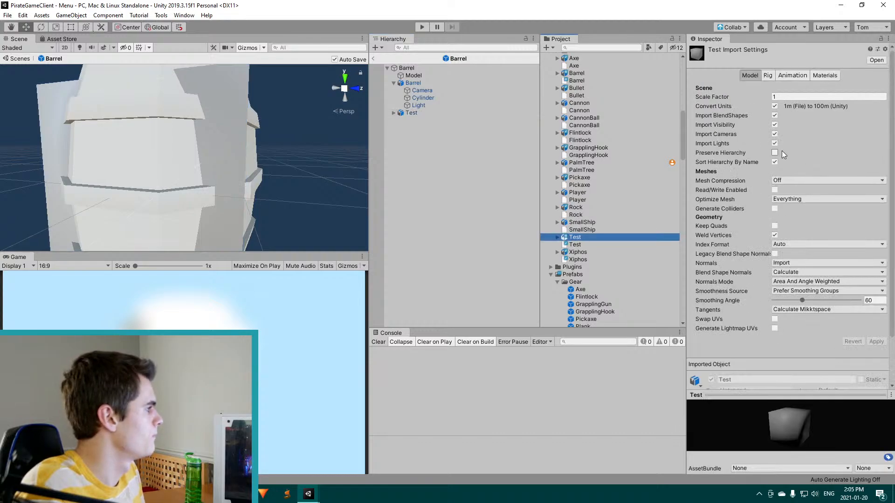
click(774, 143)
click(774, 134)
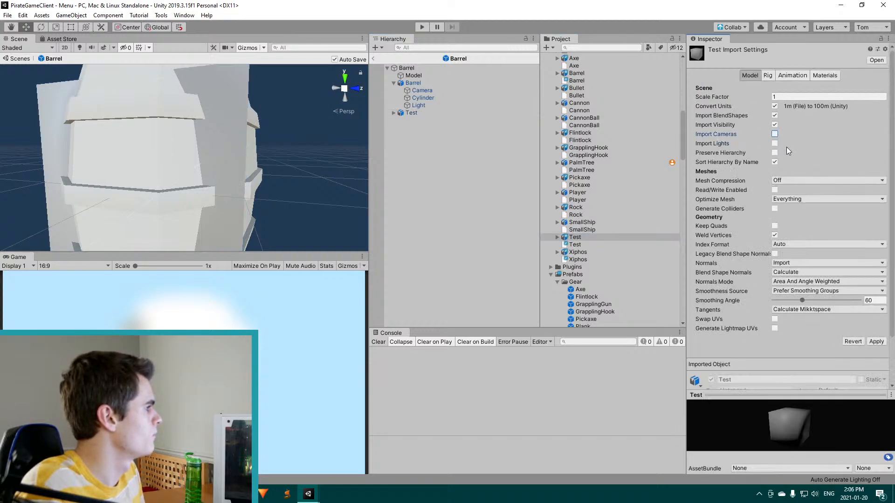
click(873, 342)
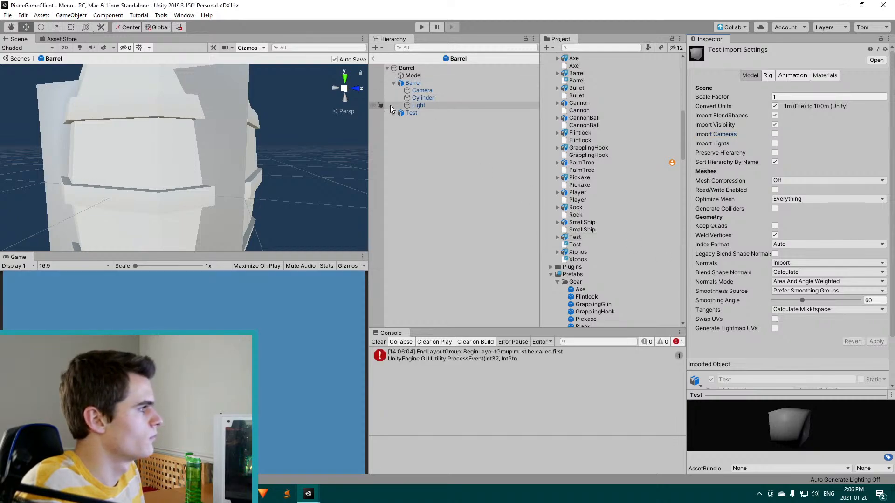
Expand the Test object and move it beside the barrel, to about 2.67 on Z
click(393, 112)
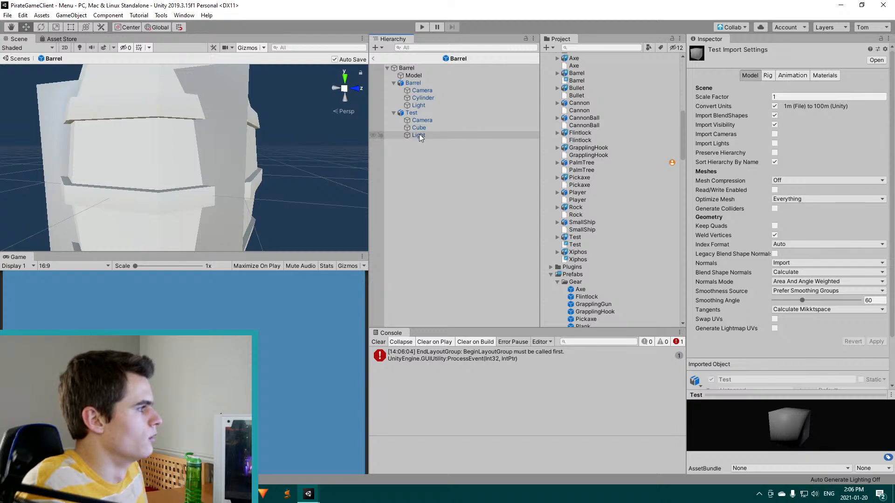
double_click(417, 130)
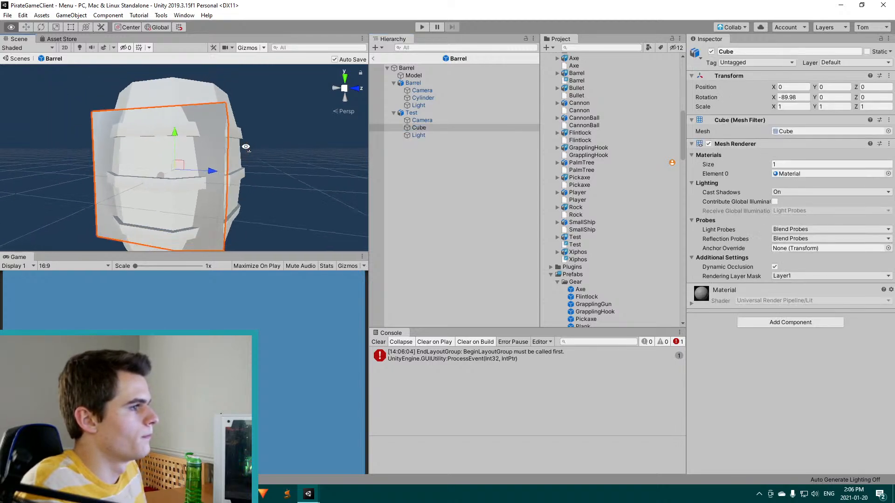
click(389, 113)
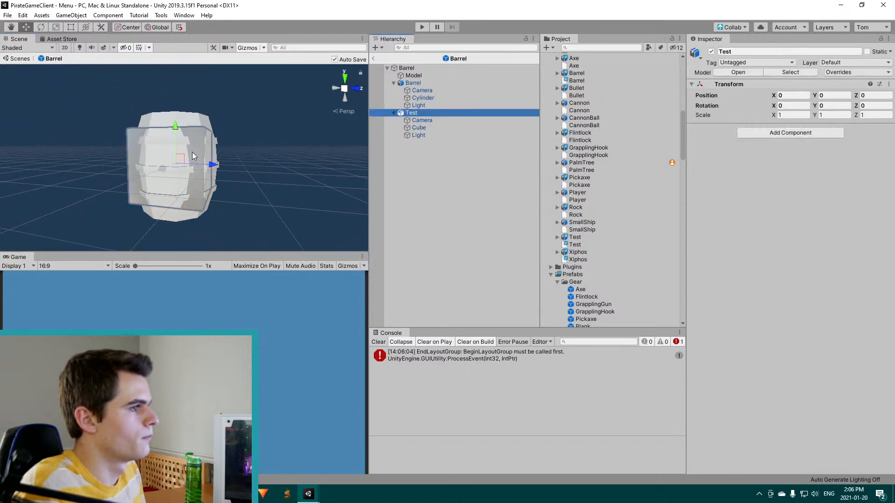
drag(207, 166, 274, 213)
Assign the LowPoly material to the Test model's cube
scroll(574, 170, up, 5)
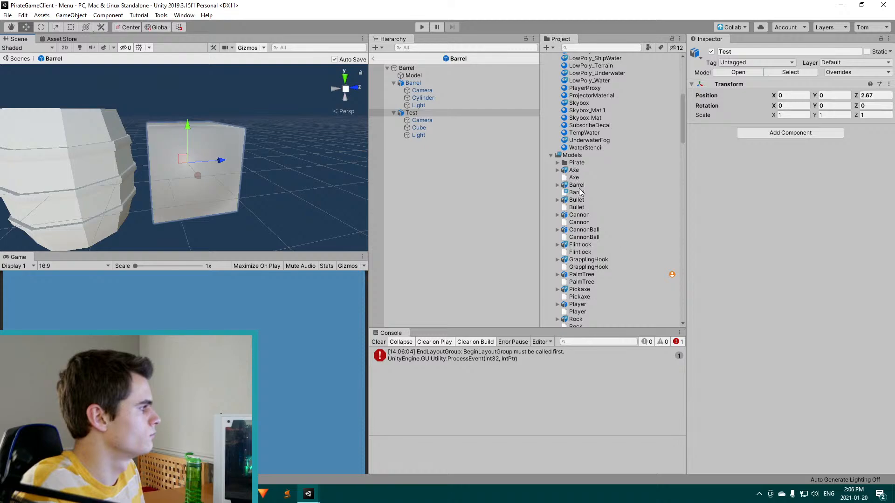
scroll(577, 171, up, 4)
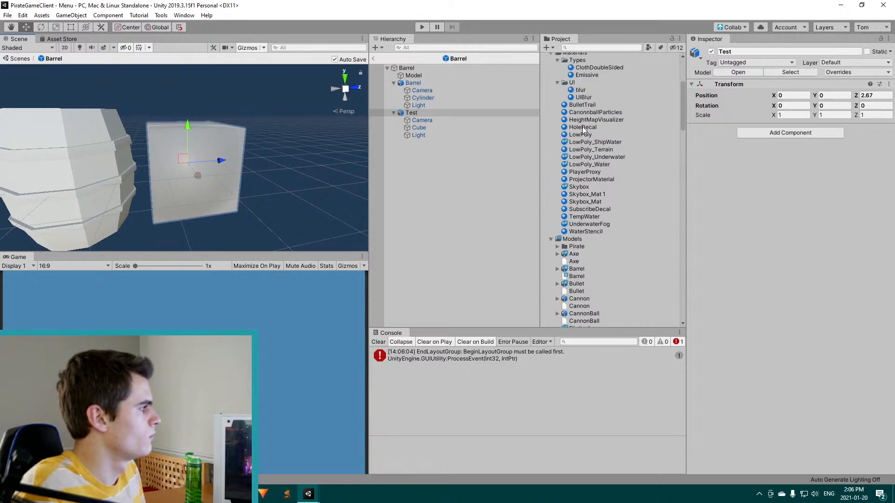
drag(580, 134, 240, 164)
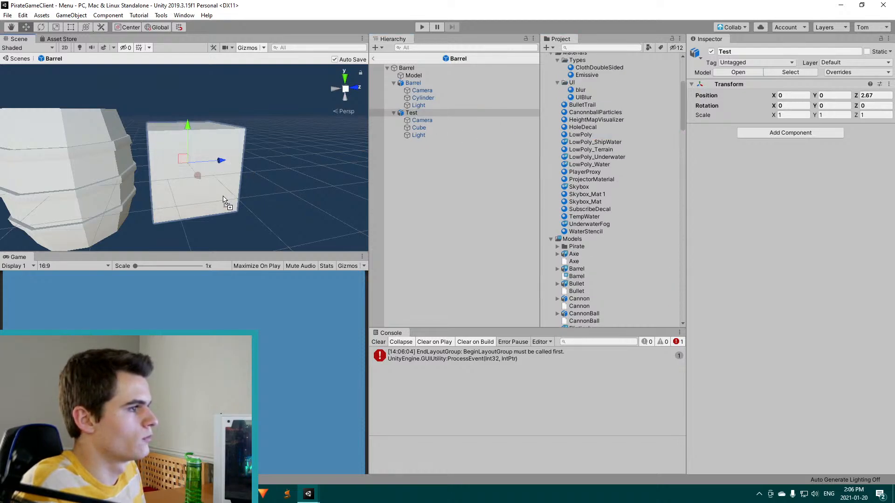
Add a Mesh Part Selector component to Test's Cube and run Find Mesh Parts
click(419, 127)
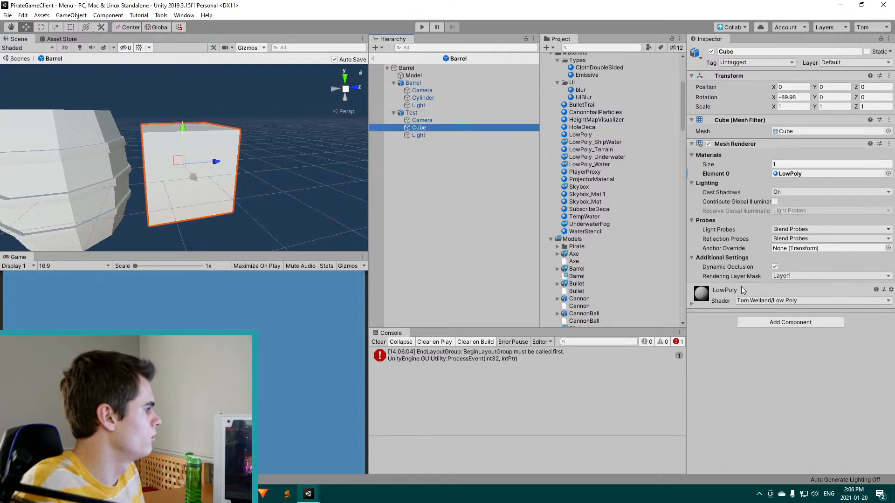
click(763, 322)
text(mesh)
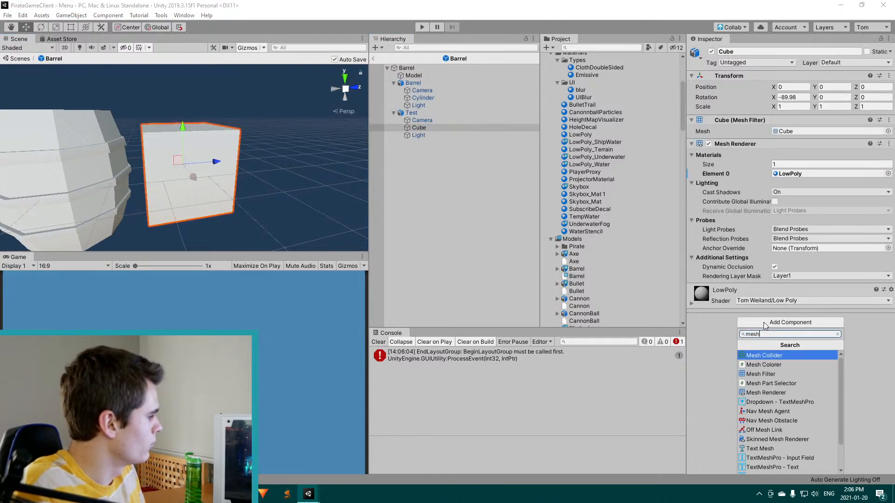
key(Down)
key(Down)
key(Down)
key(Return)
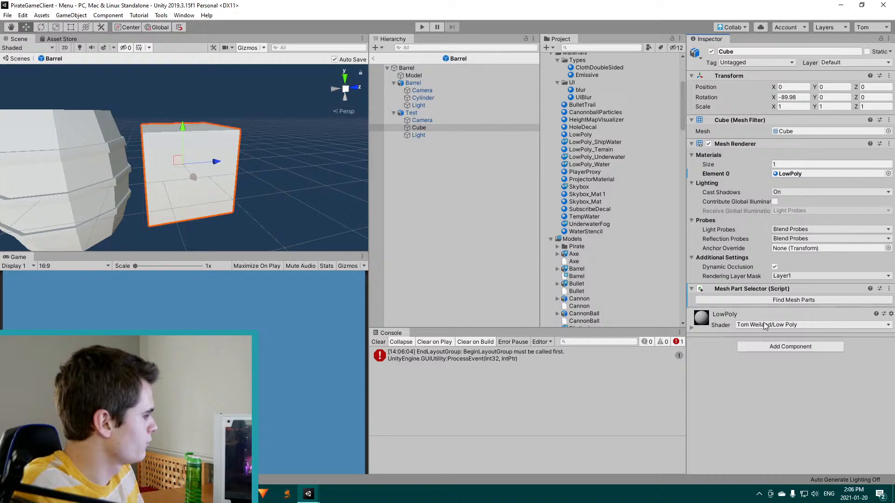
click(777, 302)
Examine the Test cube's grouping and shading around its sharp edge loop, and the barrel's top, from several angles
alt+drag(259, 228, 81, 208)
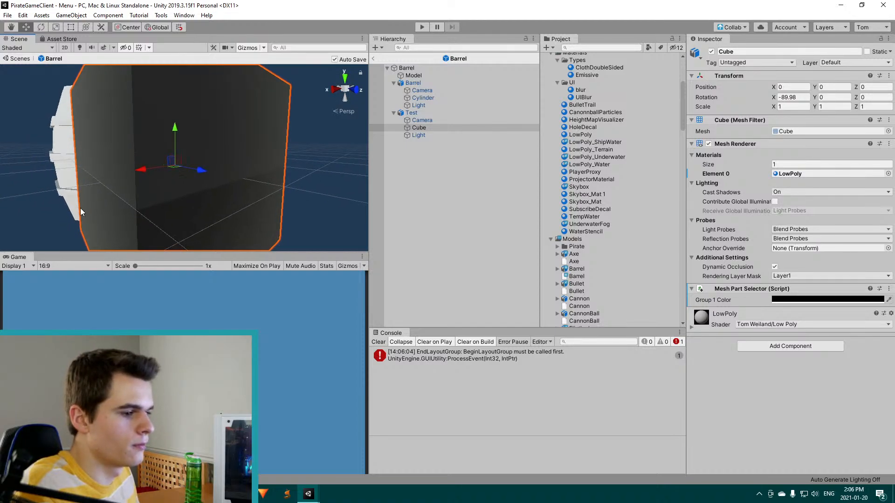
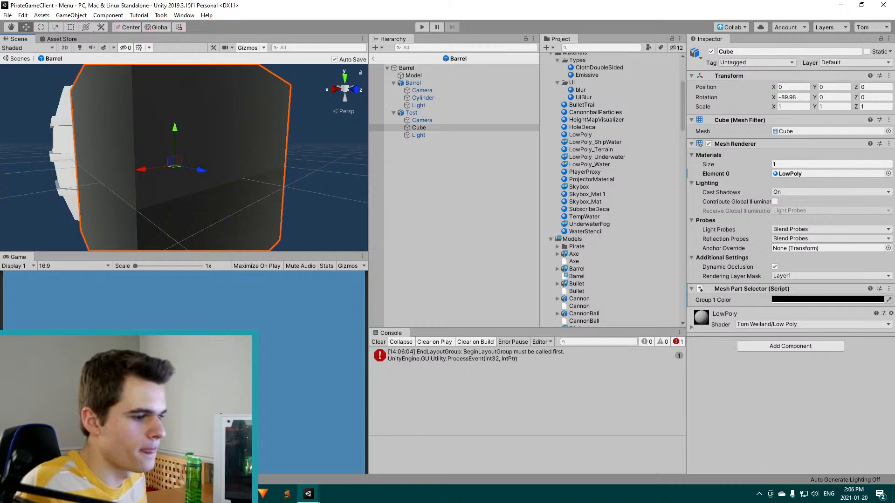
mouse_move(262, 140)
alt+mouse_down()
mouse_move(305, 114)
mouse_move(274, 144)
alt+mouse_up()
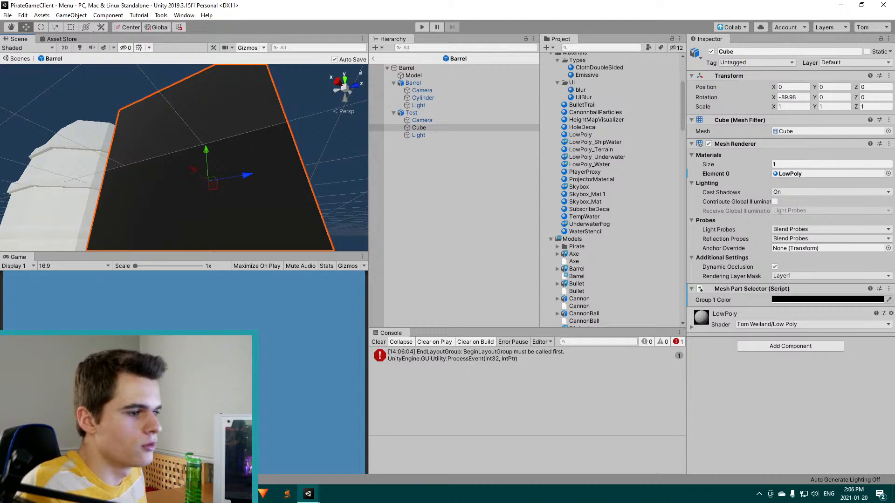
alt+drag(201, 151, 340, 235)
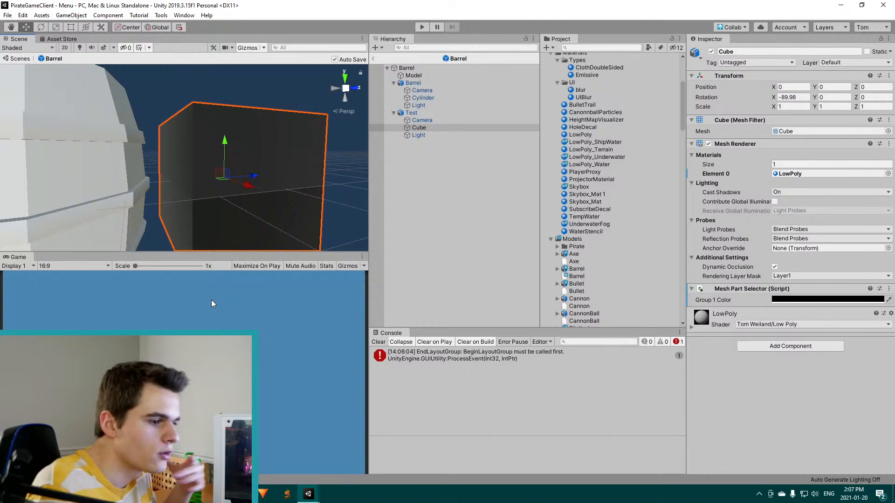
alt+drag(95, 246, 128, 183)
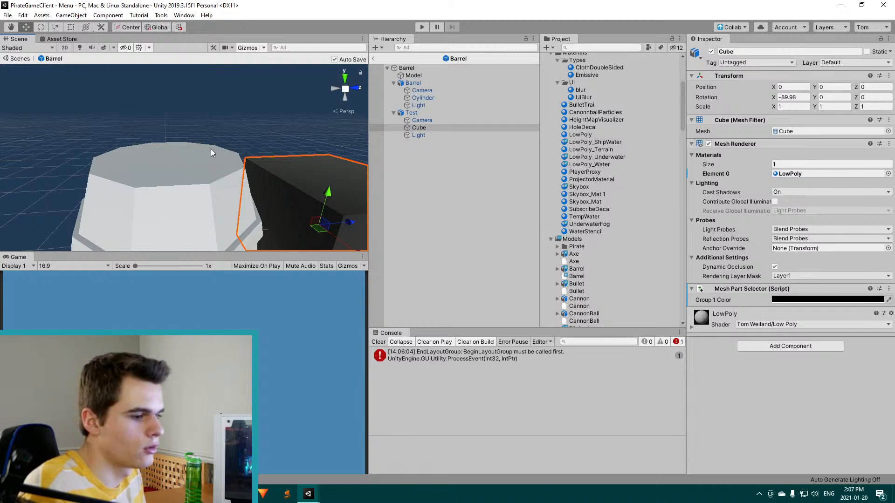
scroll(158, 202, up, 5)
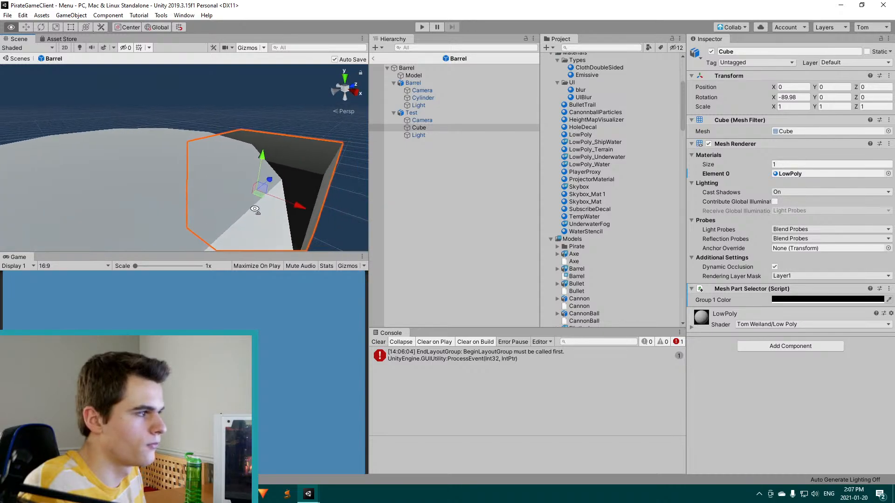
click(226, 97)
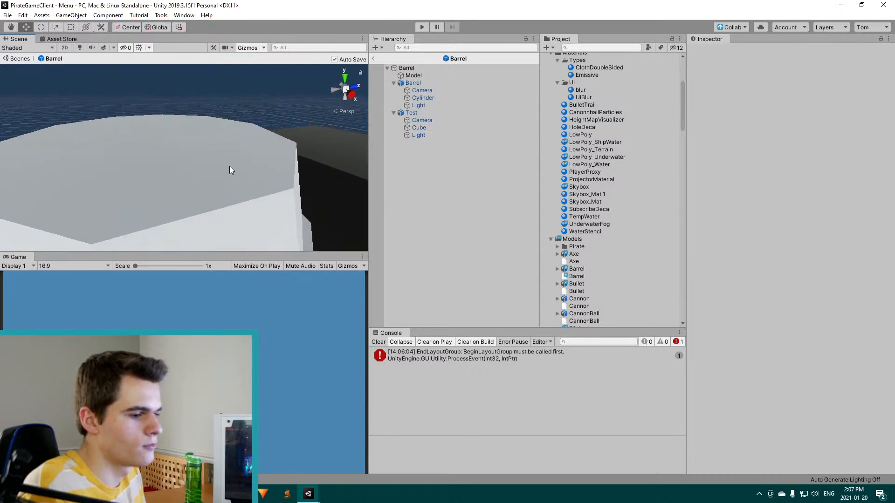
scroll(231, 171, down, 3)
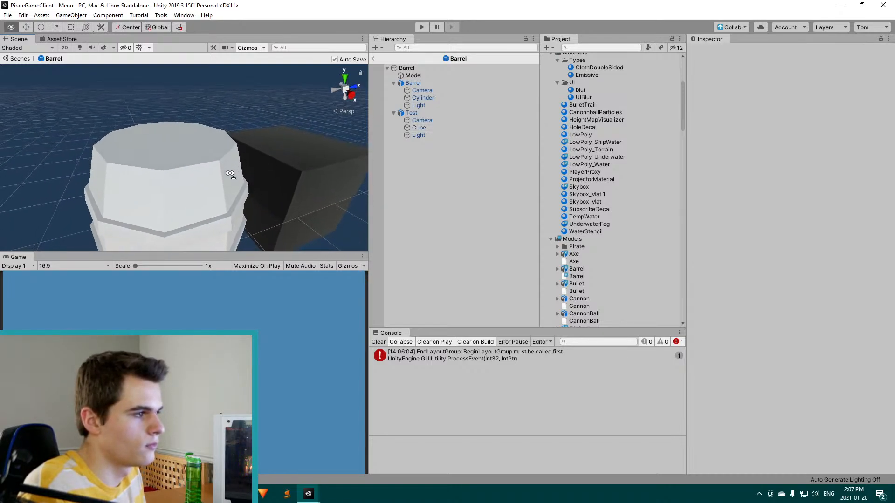
alt+drag(230, 174, 161, 108)
Raise the Test object to about 0.73 on Y and select its Cube child
click(189, 141)
alt+drag(218, 185, 288, 293)
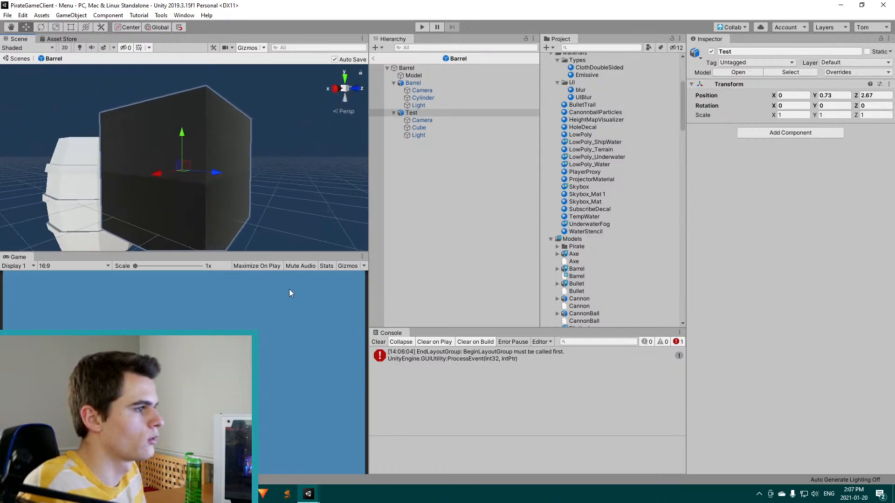
click(413, 127)
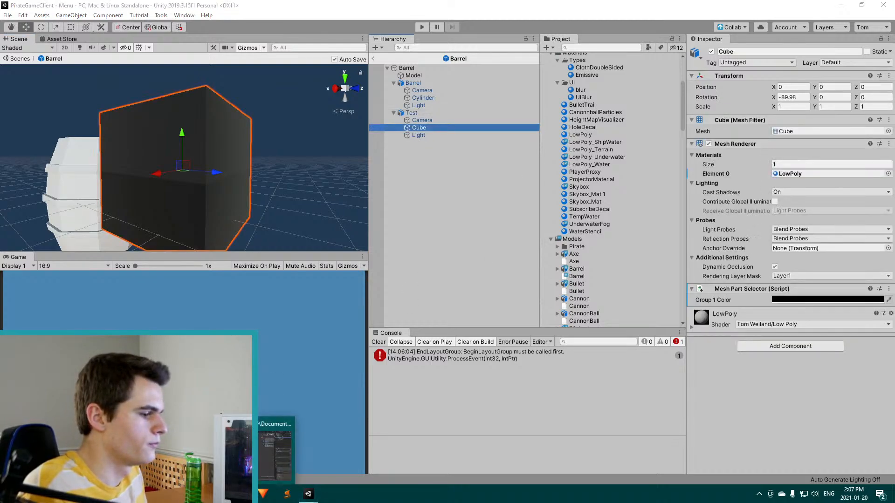
Switch to Blender and apply Smooth Edges shading to the cube's selected middle edge loop
key(alt+Tab)
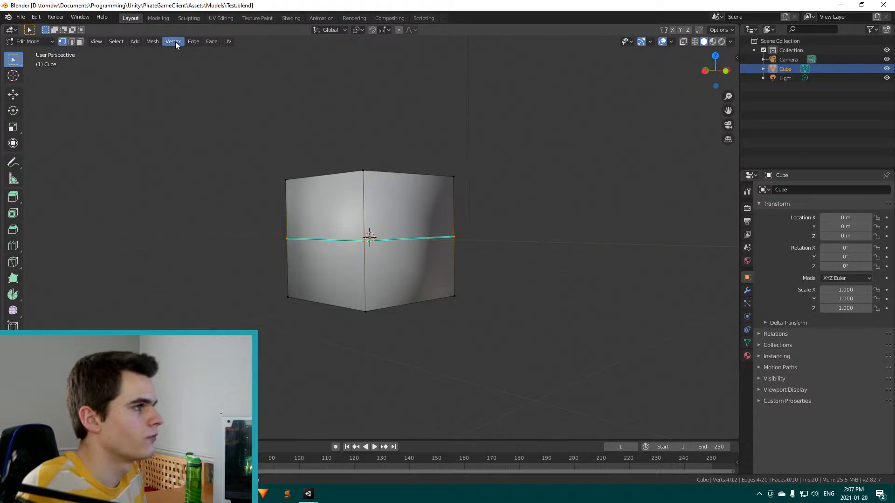
click(195, 41)
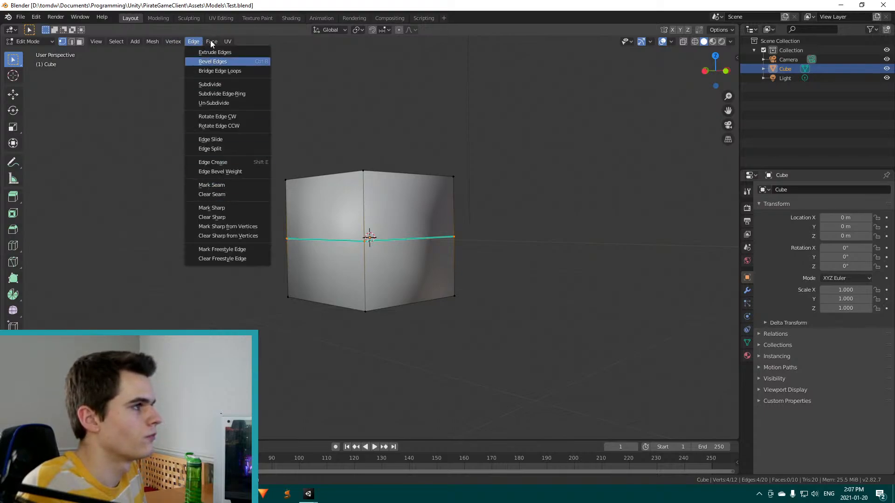
click(174, 41)
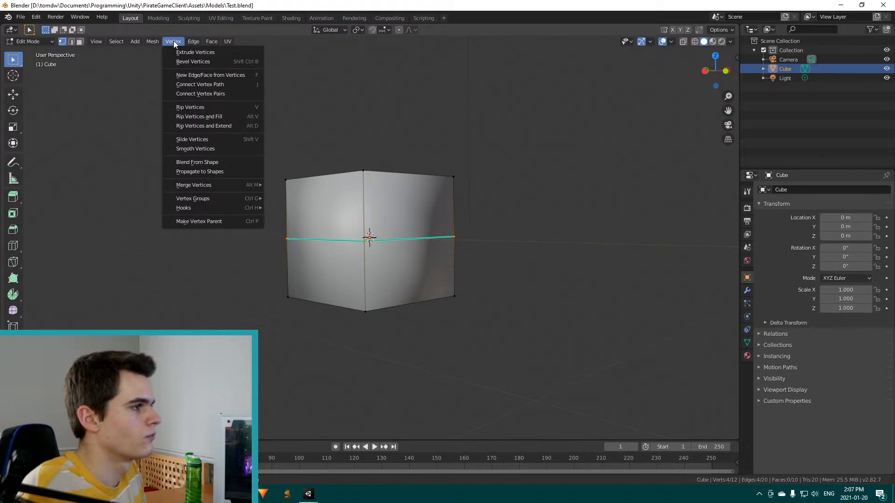
mouse_move(152, 44)
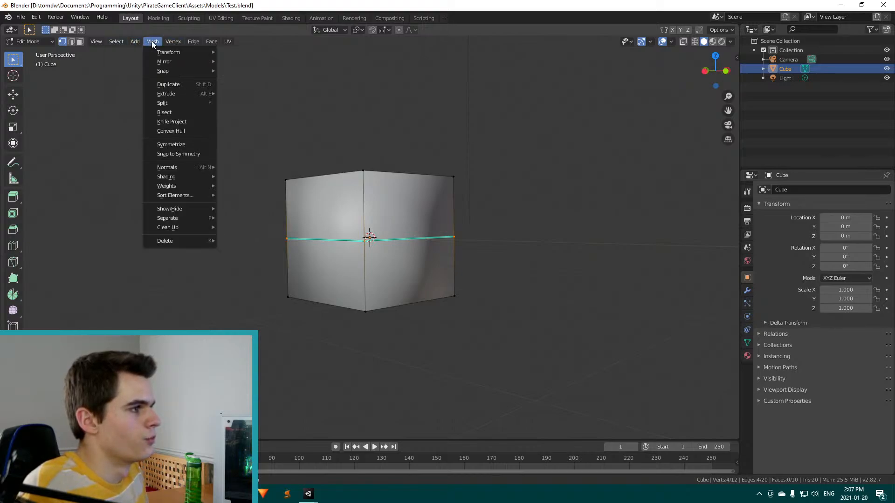
mouse_move(186, 174)
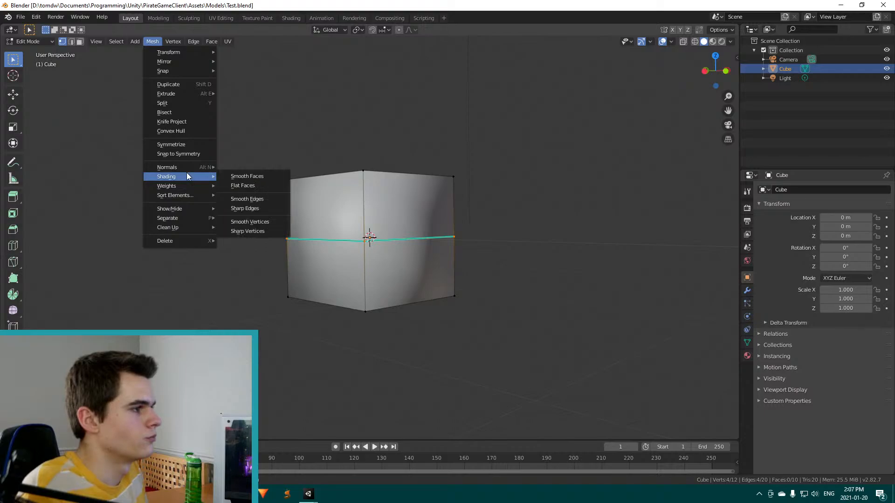
click(254, 200)
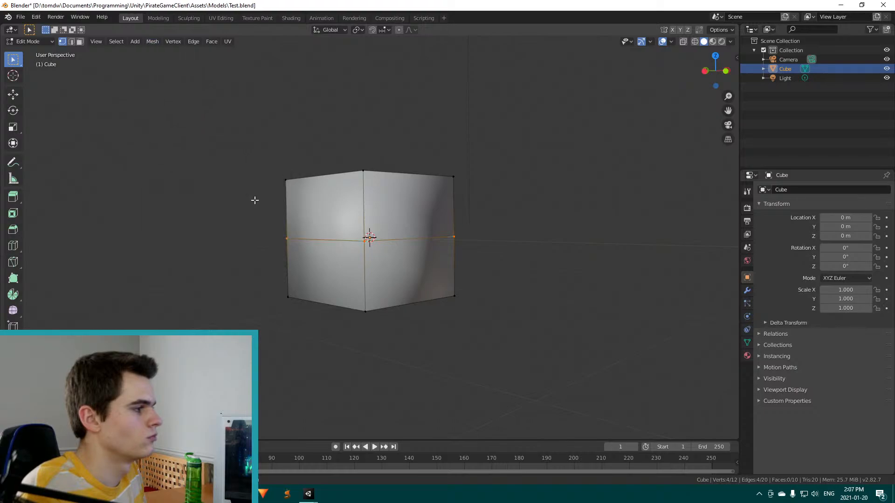
Apply Sharp Edges shading to the cube's middle edge loop and save Test.blend
click(154, 42)
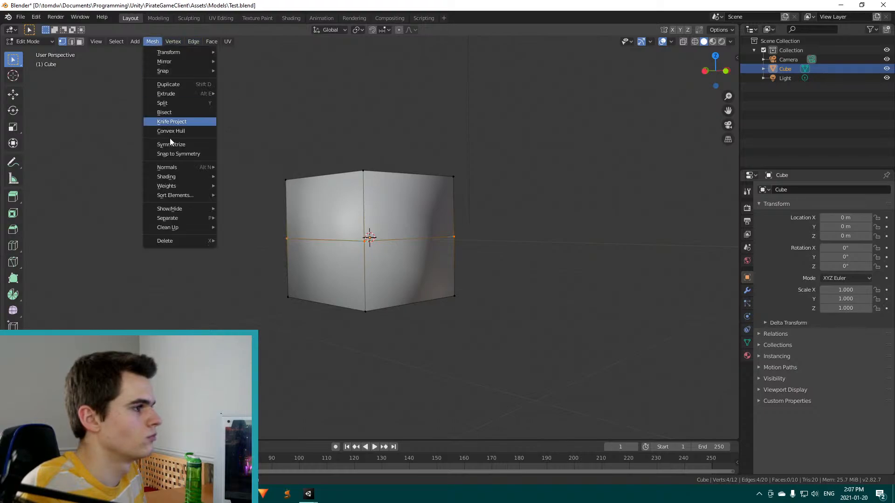
mouse_move(177, 176)
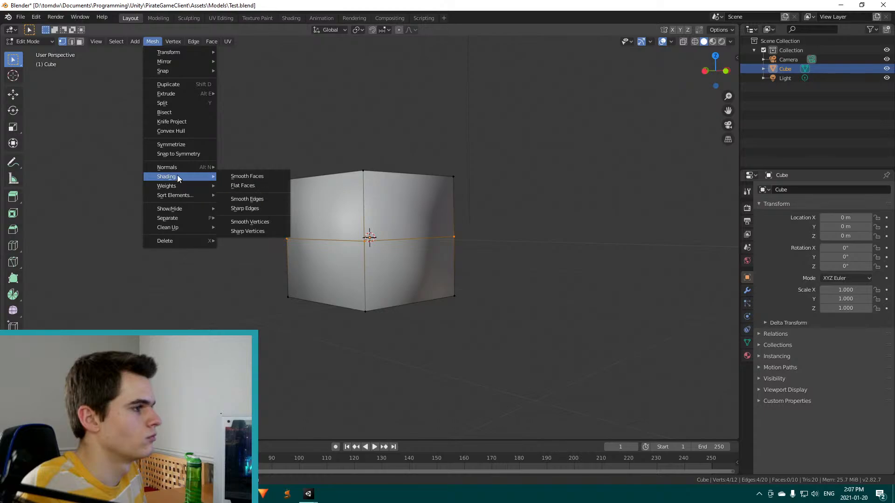
click(250, 206)
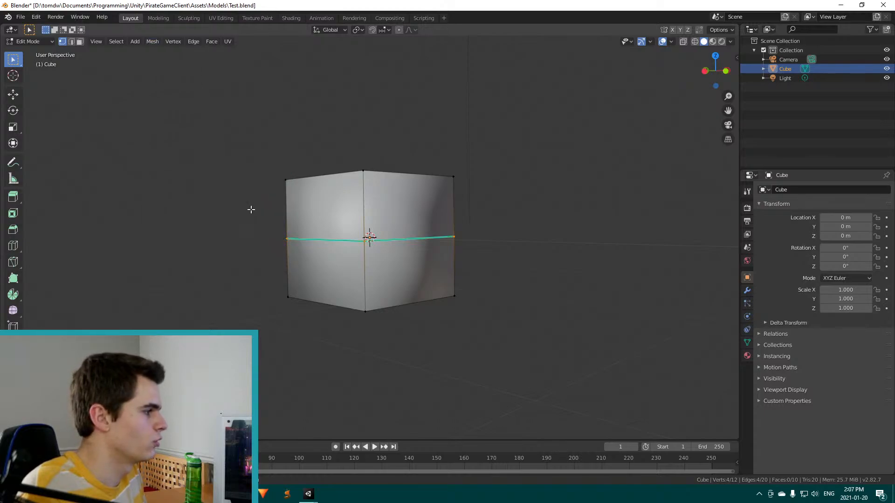
middle_drag(254, 246, 252, 224)
click(160, 41)
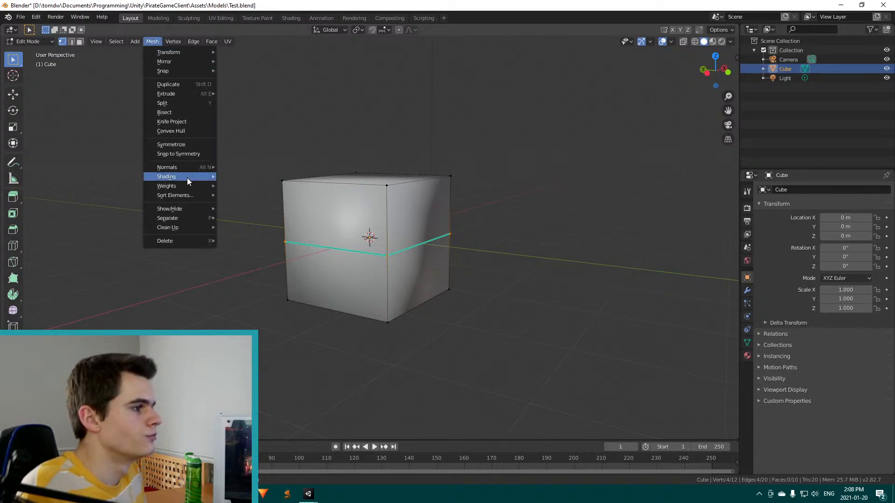
mouse_move(186, 176)
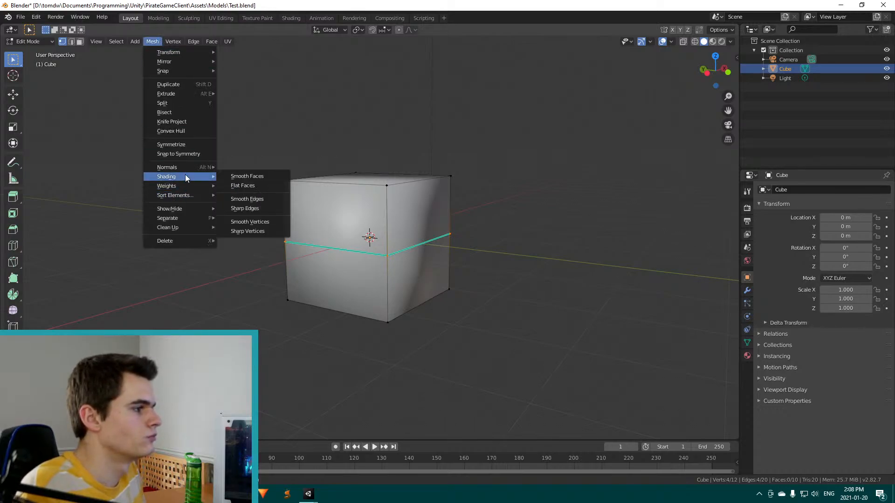
key(ctrl+s)
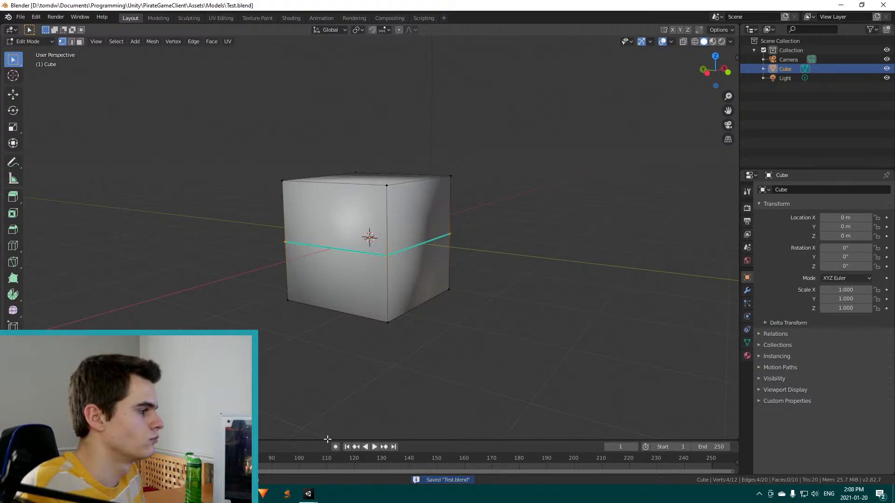
Return to the PirateGameClient project in Unity and run Find Mesh Parts on Test's Cube
mouse_move(307, 496)
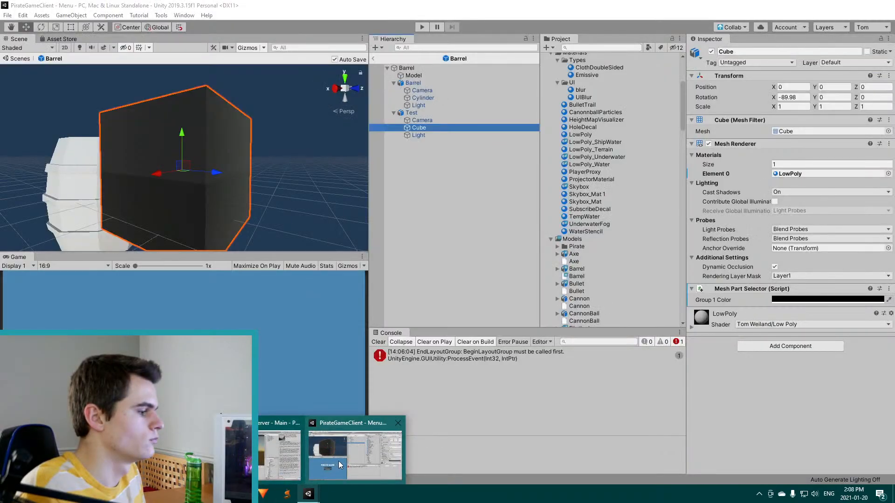
click(339, 464)
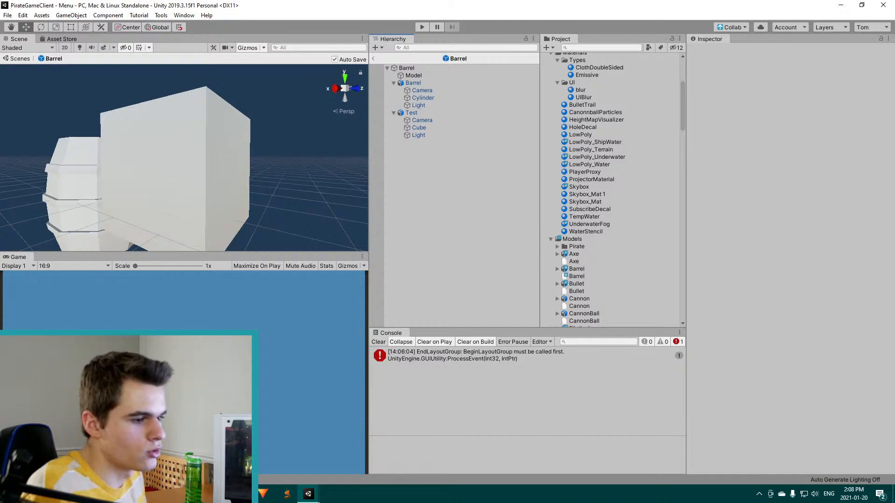
click(447, 127)
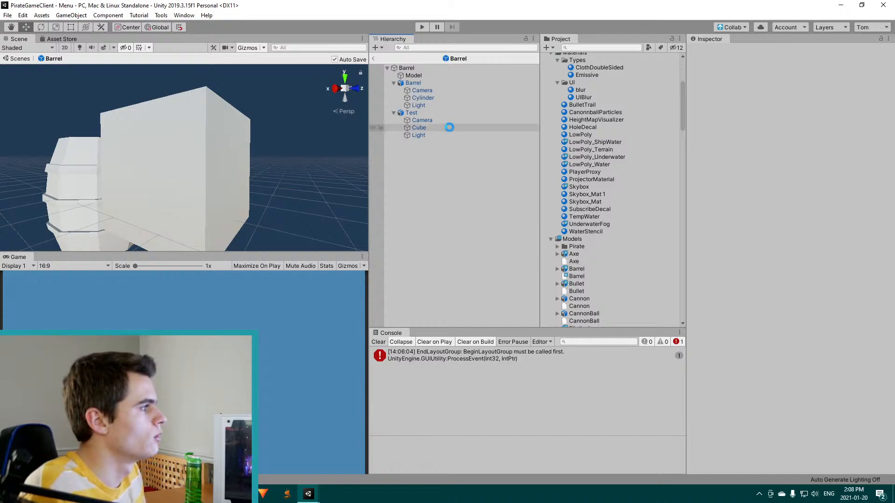
click(764, 302)
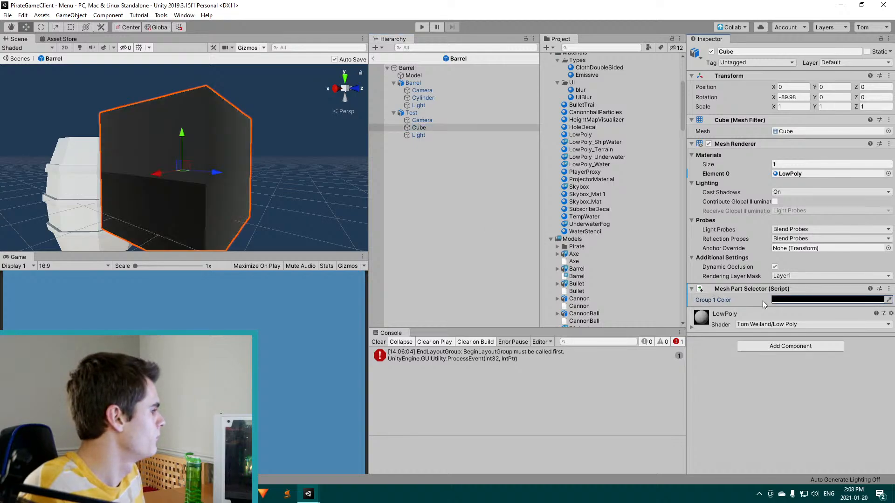
Set the Mesh Part Selector's Group 1 Color to a bright red, about FF3434
click(792, 300)
click(641, 222)
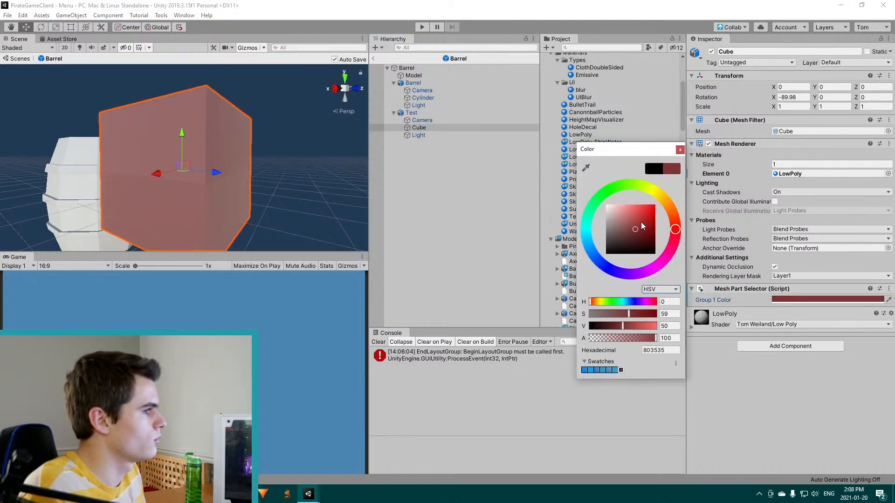
click(656, 214)
click(614, 204)
drag(602, 201, 653, 206)
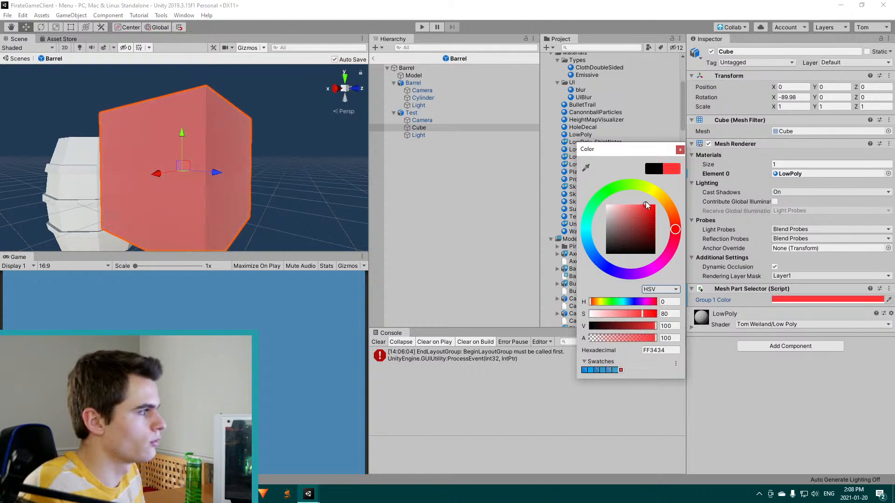
click(269, 167)
alt+drag(209, 205, 355, 195)
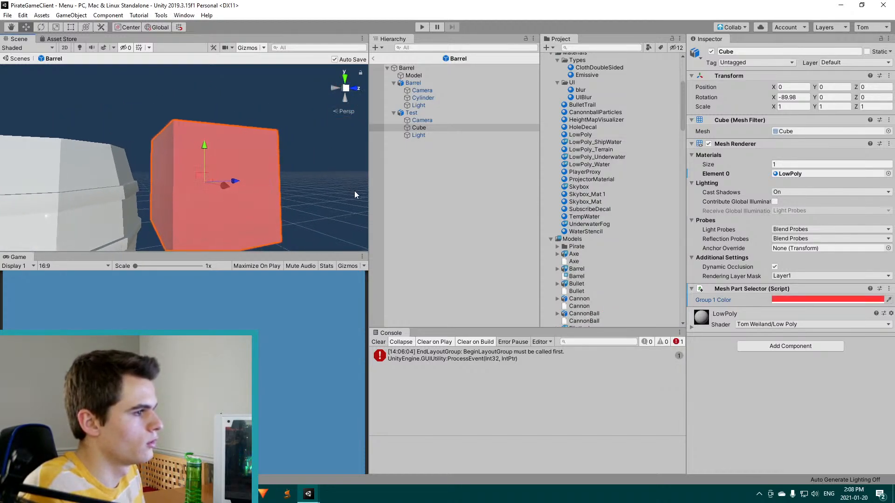
Switch to Blender, apply Sharp Vertices shading to the cube's selected middle loop, and save Test.blend
key(alt+Tab)
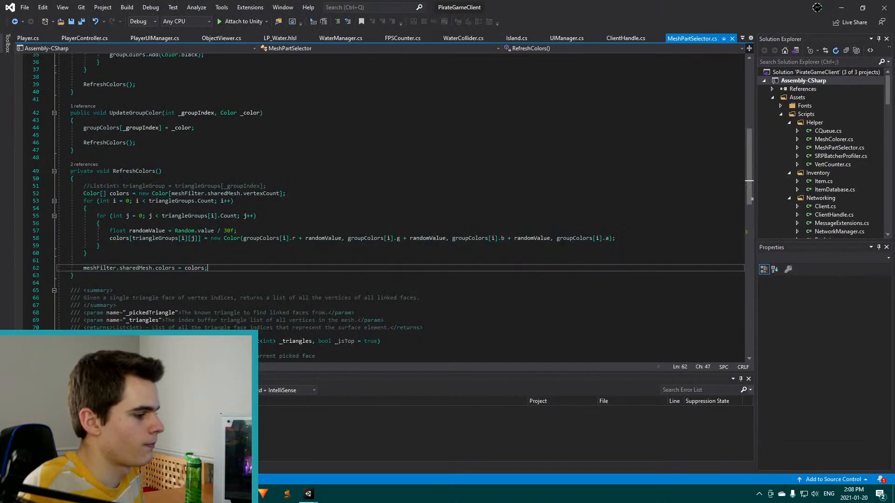
click(264, 493)
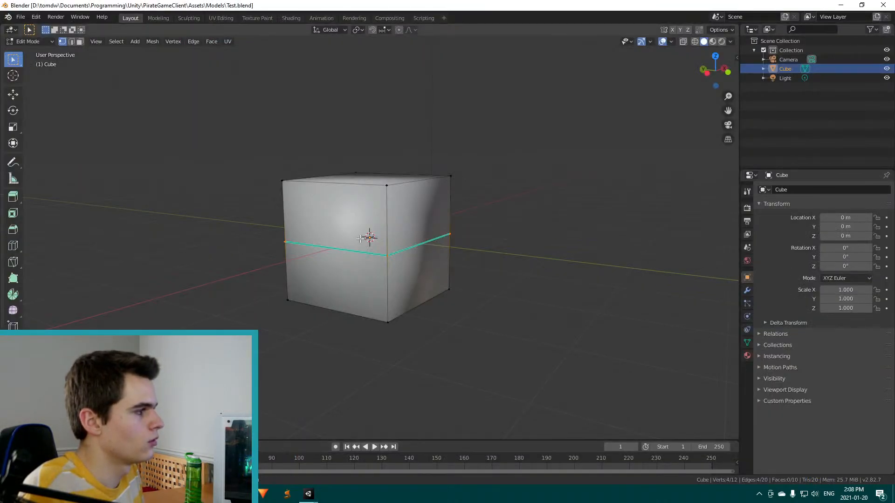
click(152, 41)
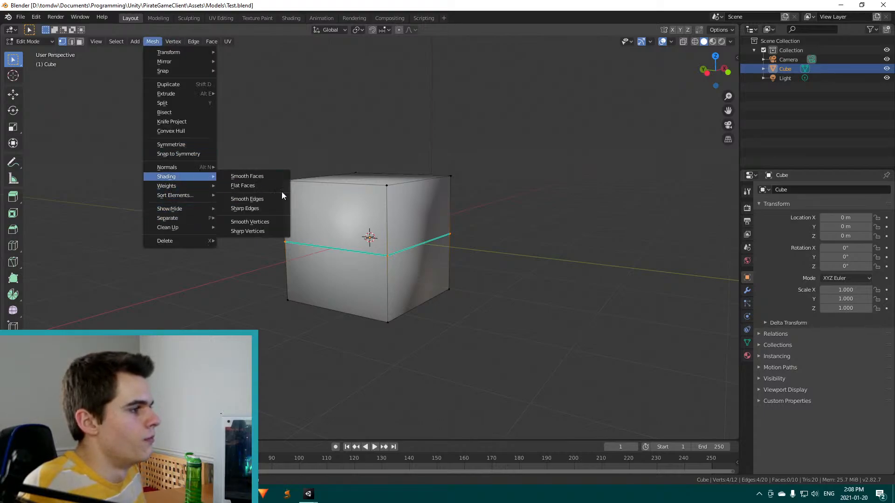
click(248, 231)
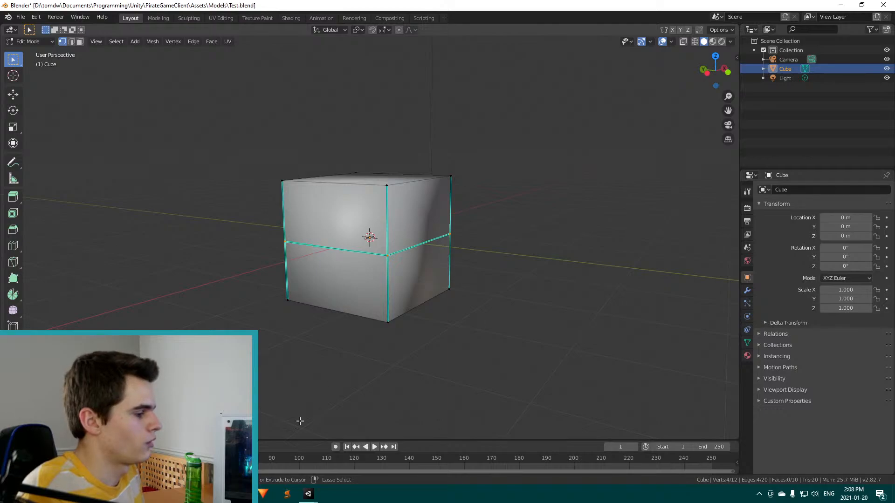
Return to Unity, run Find Mesh Parts on Test's Cube again, and inspect its grouping from several angles
mouse_move(308, 493)
click(354, 455)
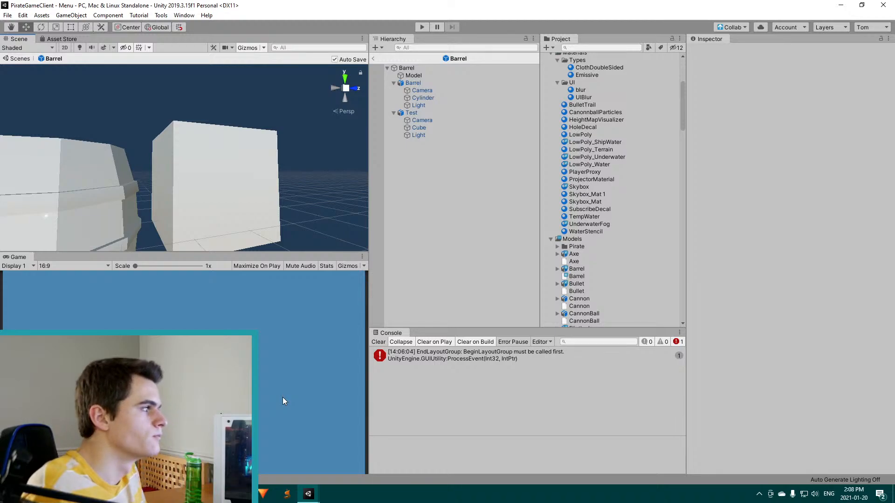
click(419, 120)
click(410, 127)
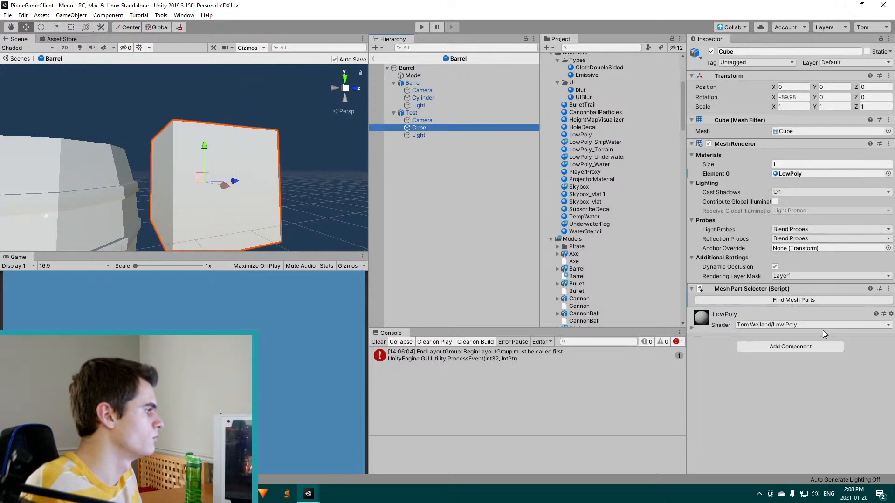
click(802, 302)
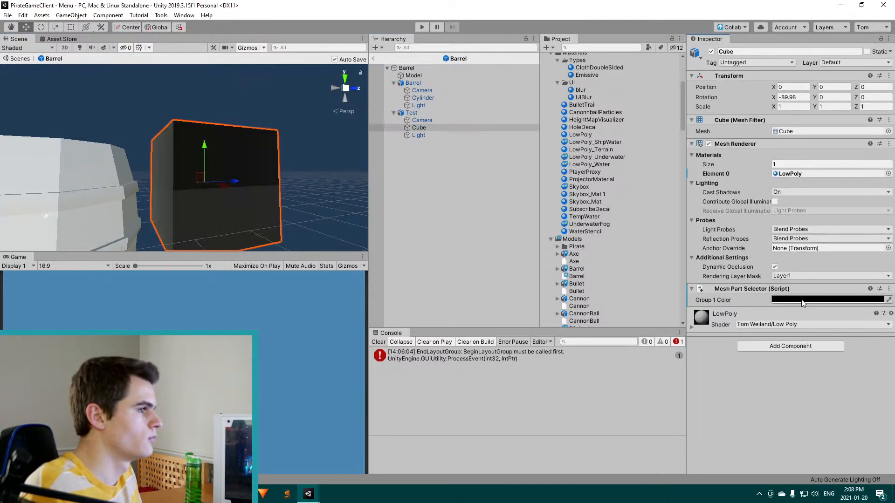
alt+drag(281, 213, 213, 192)
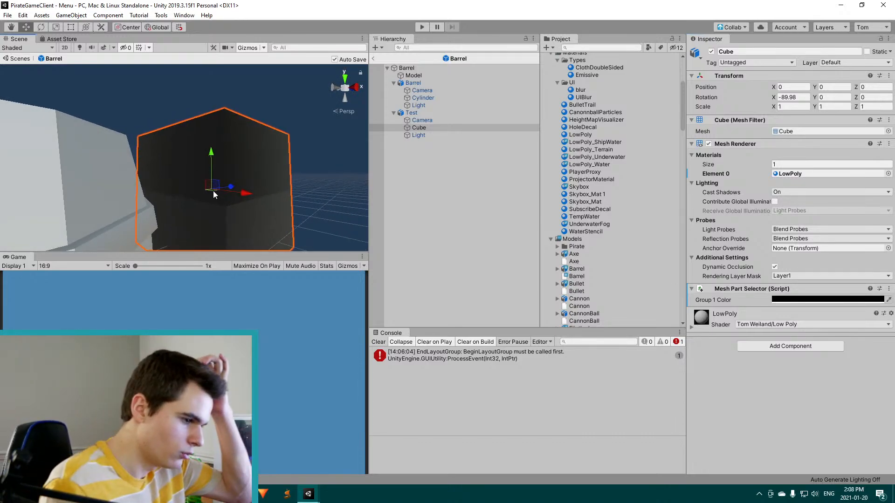
alt+drag(254, 185, 195, 204)
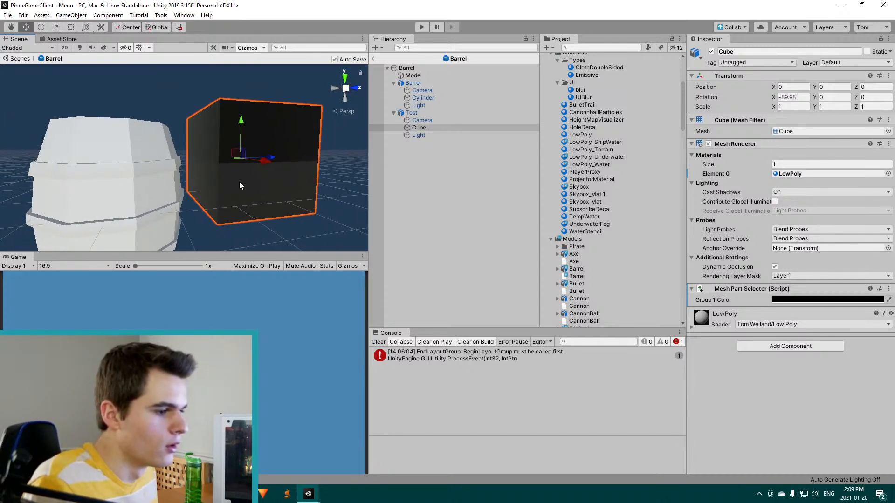
click(446, 128)
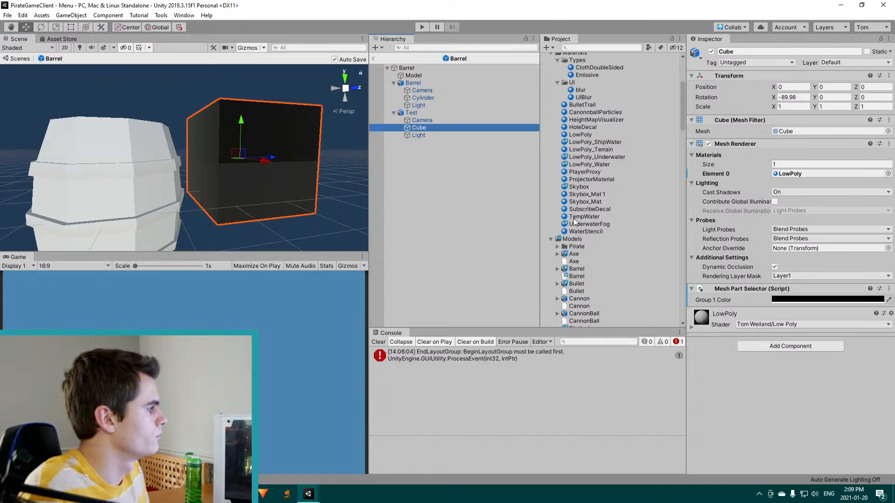
Switch to Blender, save Test.blend, and open Barrel.blend from the Models folder
click(264, 494)
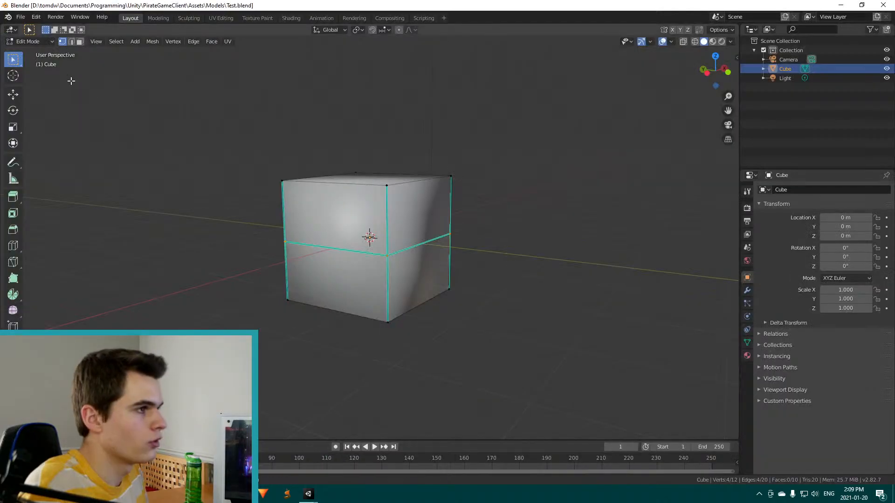
click(21, 17)
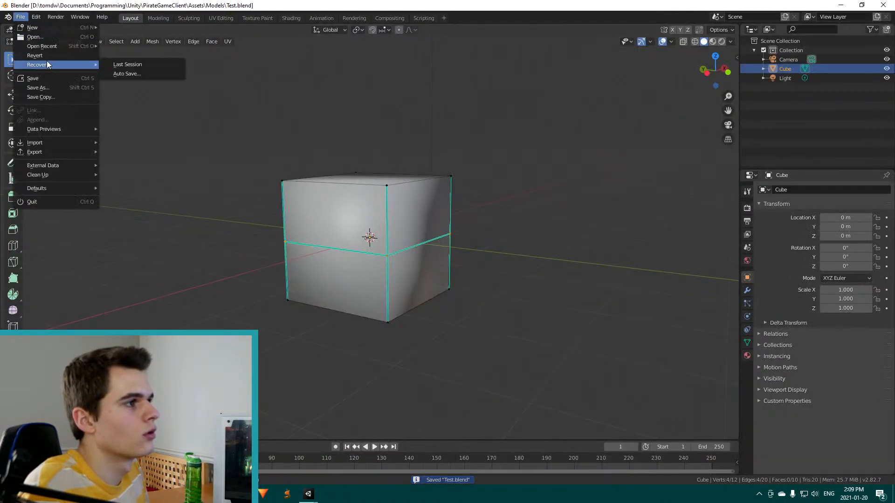
click(40, 36)
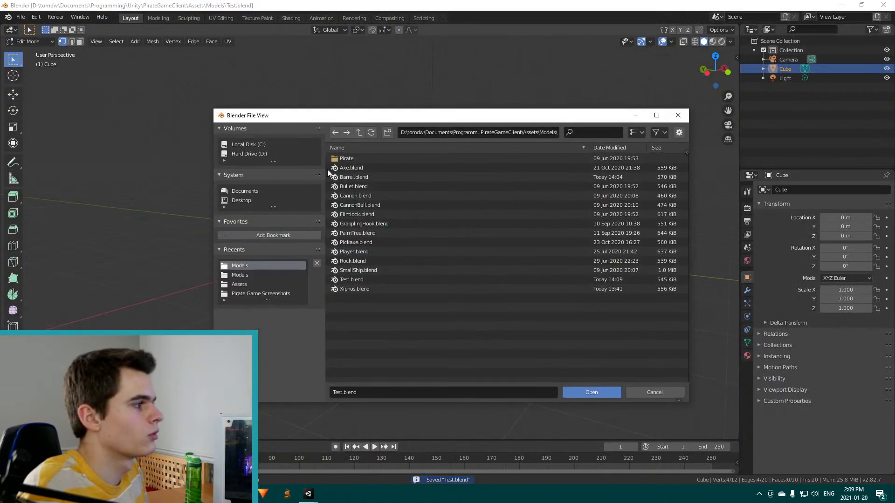
double_click(345, 178)
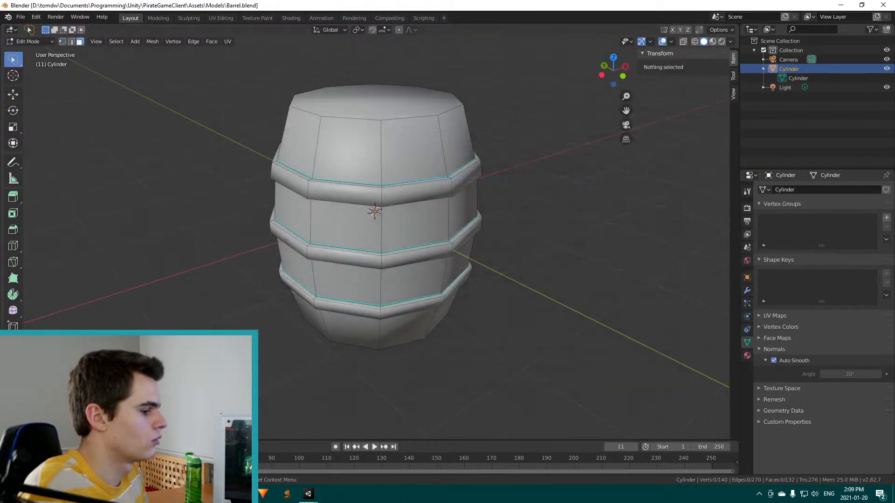
Switch to Unity and open the Xiphos prefab from the Gear folder under Prefabs
mouse_move(315, 488)
click(320, 455)
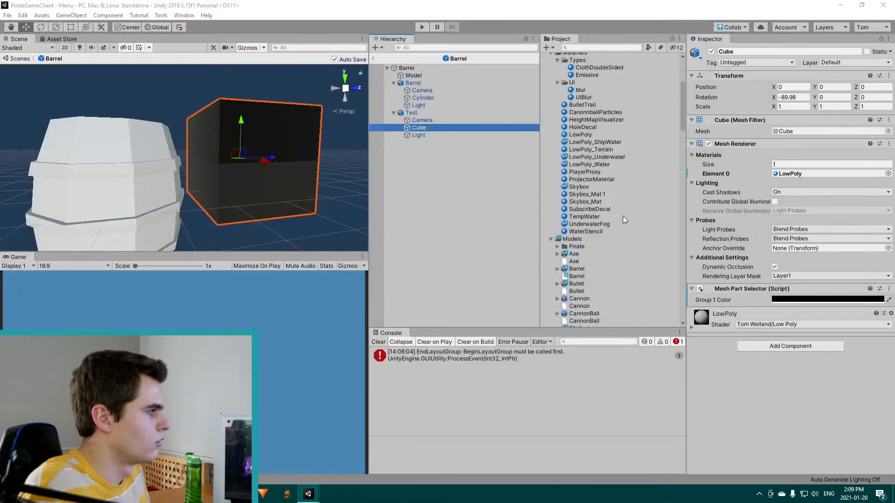
scroll(595, 217, down, 3)
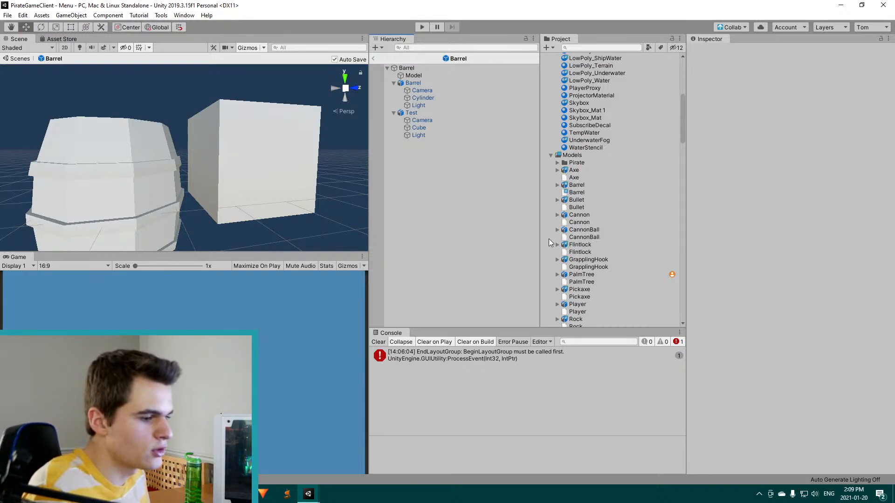
scroll(580, 236, up, 1)
scroll(581, 234, down, 5)
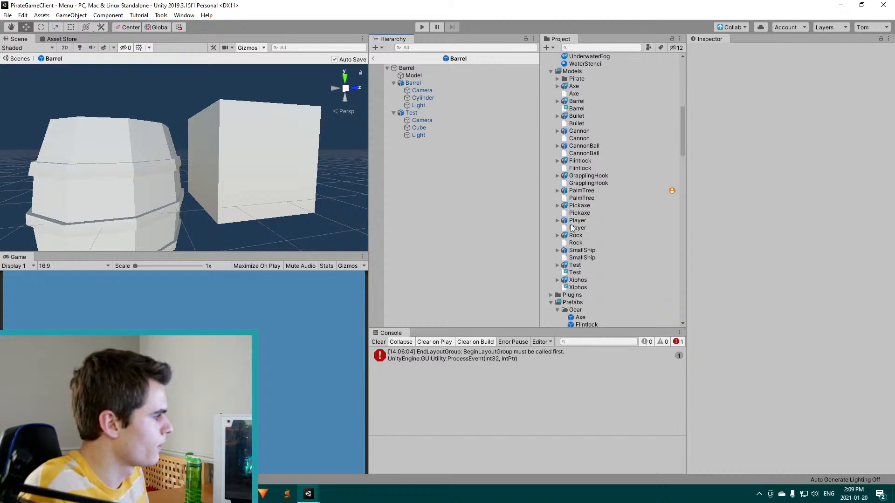
scroll(573, 231, up, 3)
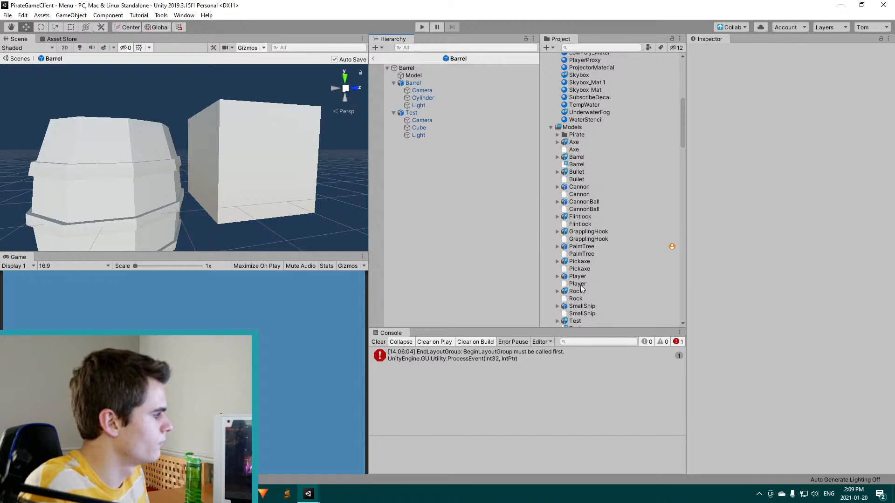
scroll(580, 298, down, 2)
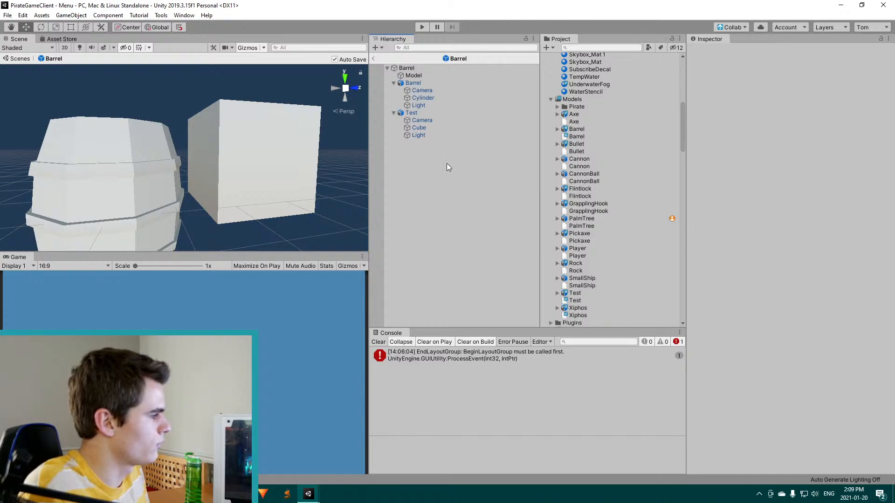
scroll(579, 298, down, 10)
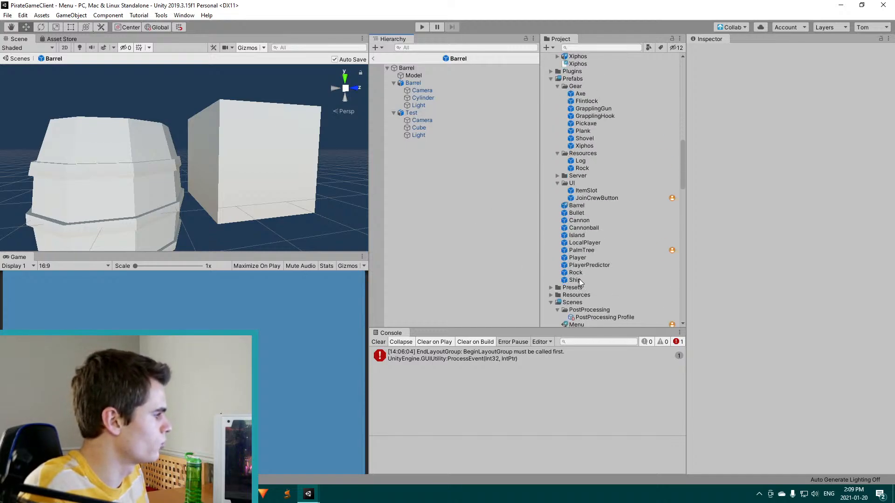
scroll(576, 250, down, 2)
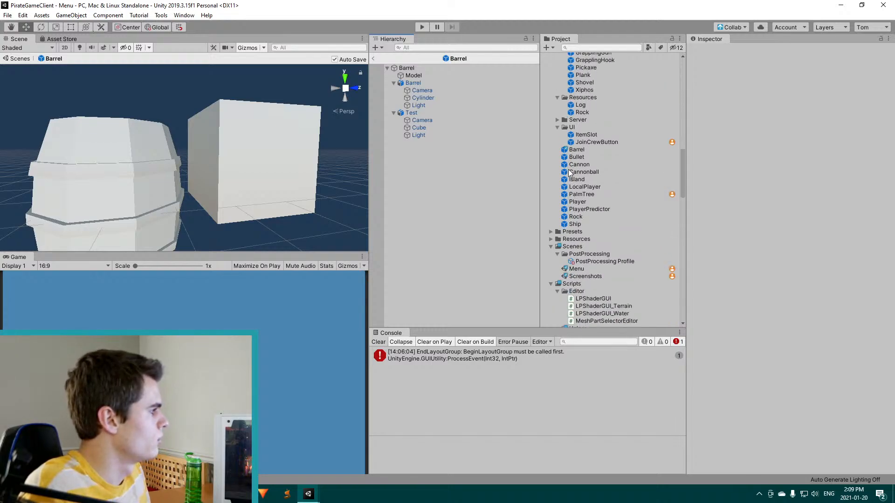
double_click(584, 89)
Run Find Mesh Parts on the Xiphos prefab's Cube and inspect the colour groups up close
click(408, 90)
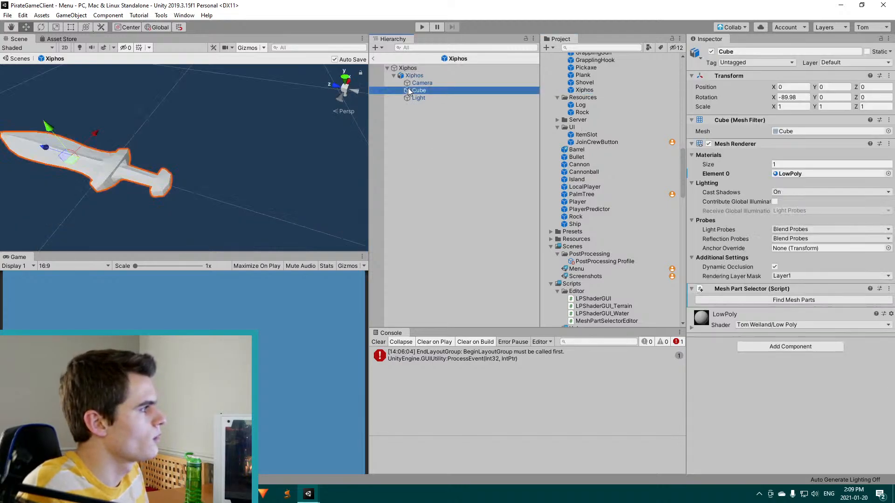
double_click(408, 91)
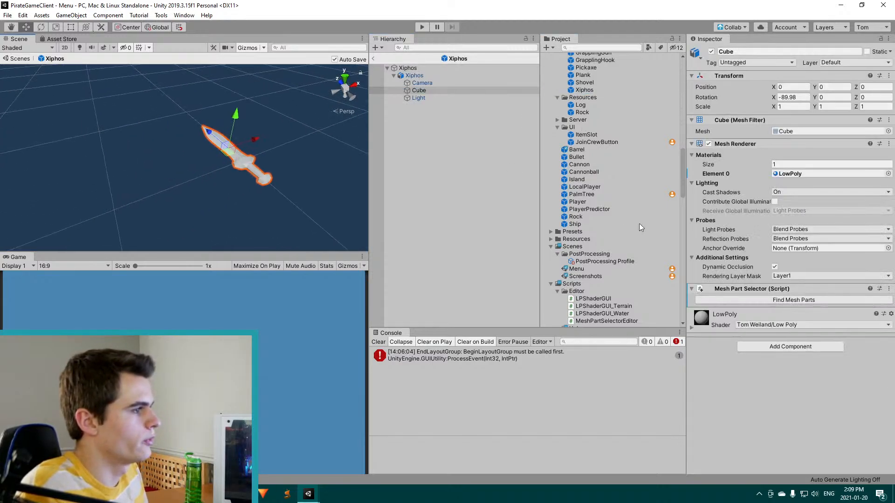
click(737, 300)
alt+drag(359, 205, 443, 219)
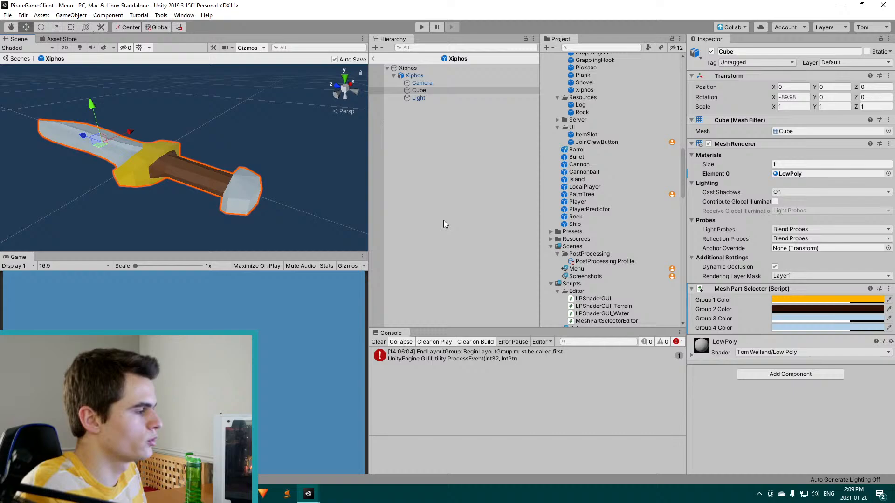
Try a muted beige of about C3B89E as the Xiphos Cube's Group 1 Color, and reselect the Cube
click(781, 300)
mouse_move(633, 217)
mouse_down()
mouse_move(608, 196)
mouse_move(652, 224)
mouse_move(627, 203)
mouse_move(622, 225)
mouse_up()
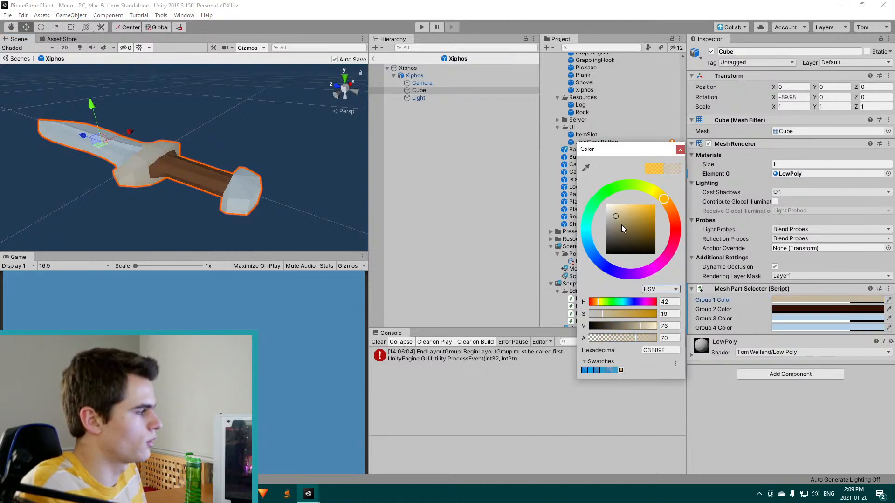
click(679, 149)
click(497, 182)
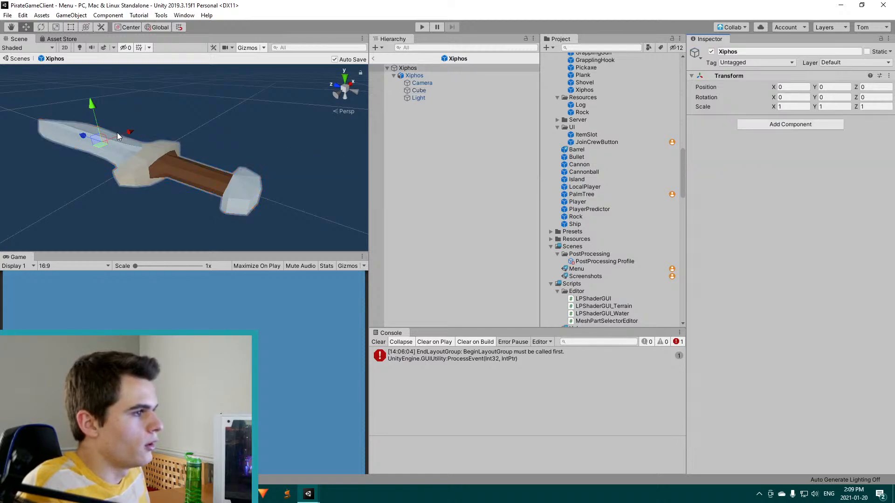
click(414, 90)
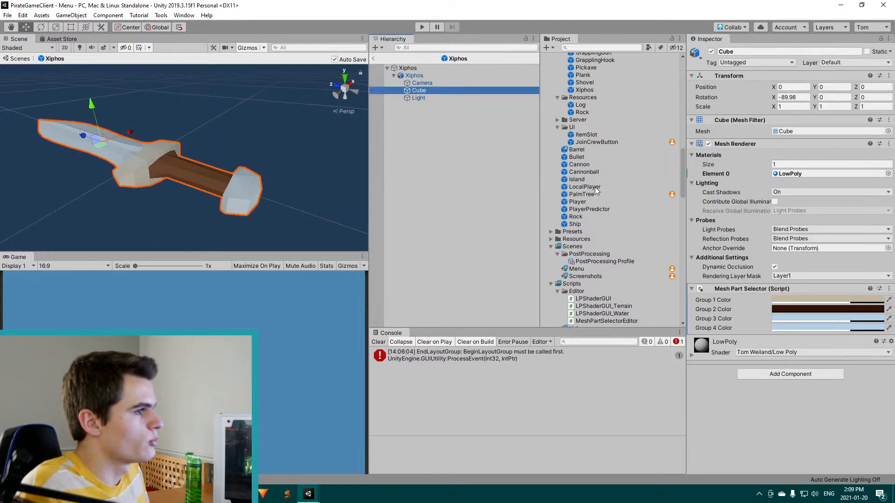
Set the Xiphos Cube's Group 1 Color to a saturated gold, FFB600
click(821, 300)
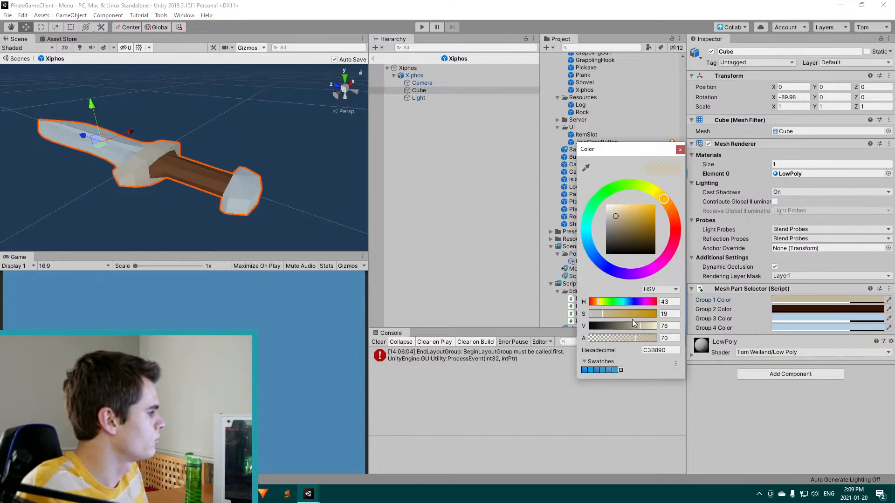
drag(629, 220, 666, 186)
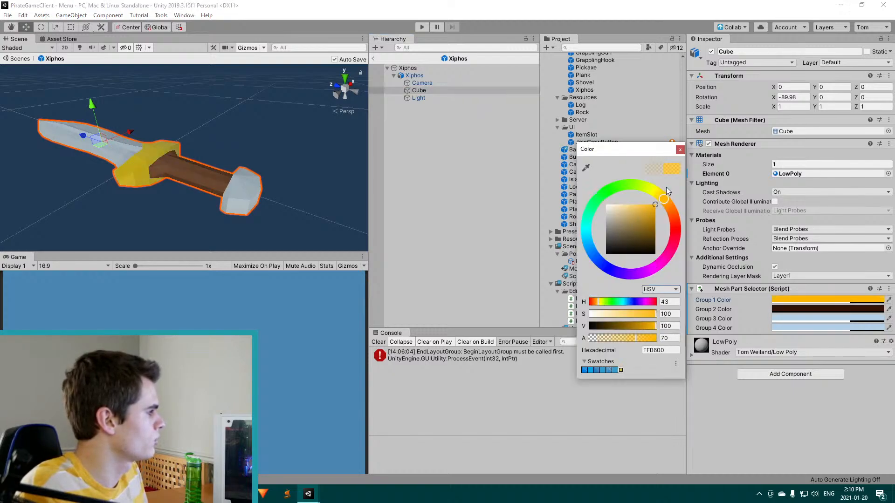
click(680, 149)
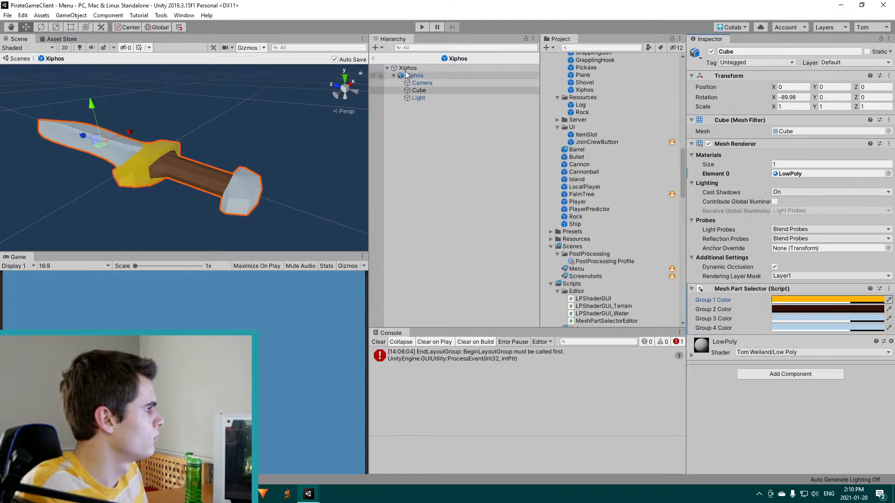
Leave the Xiphos prefab, open the Barrel prefab from the Menu scene, and delete its Test object
click(374, 59)
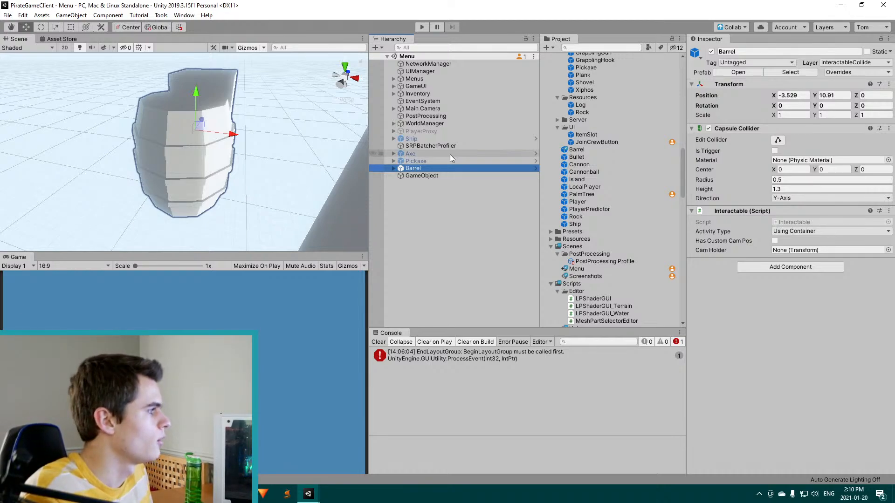
right_drag(276, 174, 224, 156)
click(536, 168)
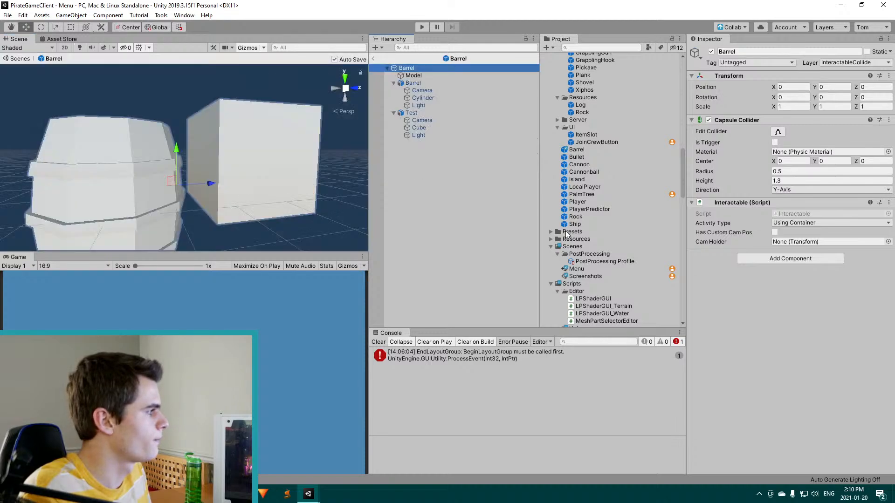
click(432, 114)
key(Delete)
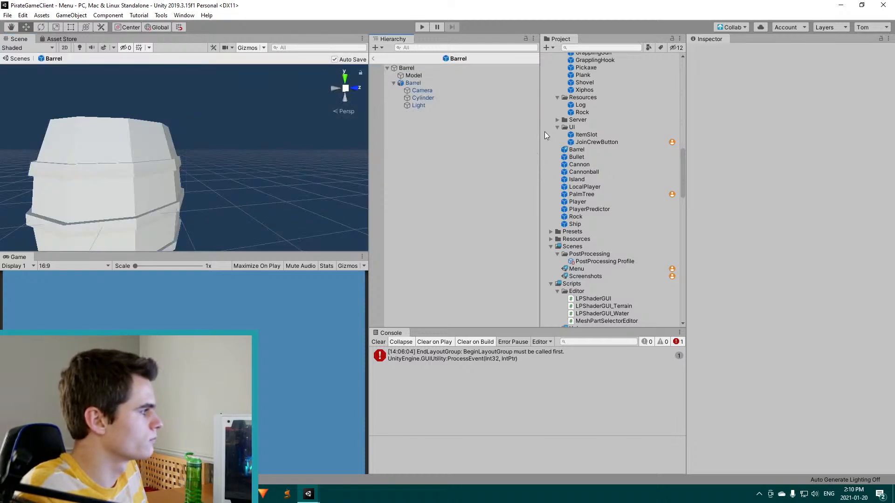
Delete the Test model from the Models folder and return to the Menu scene
scroll(625, 194, up, 8)
click(587, 206)
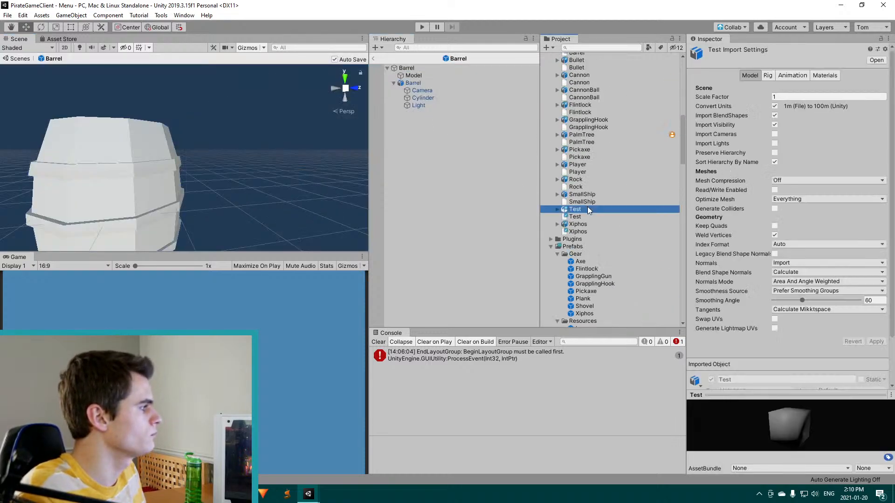
key(Delete)
key(Return)
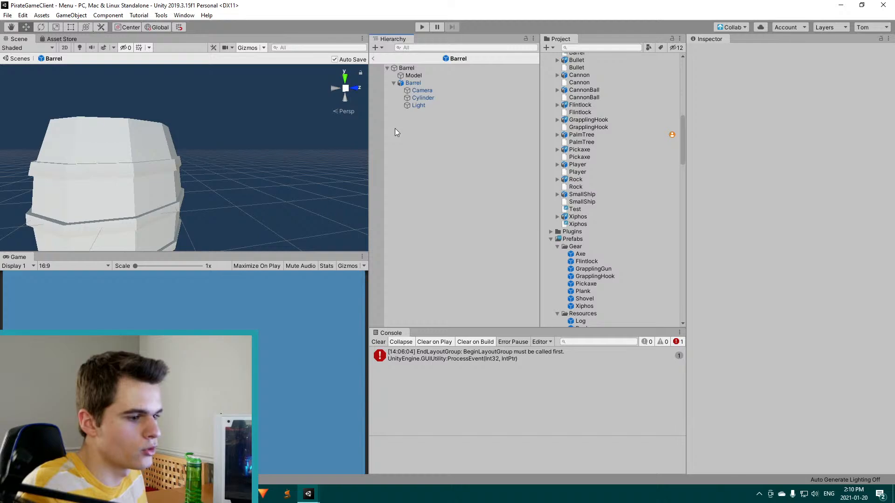
click(373, 58)
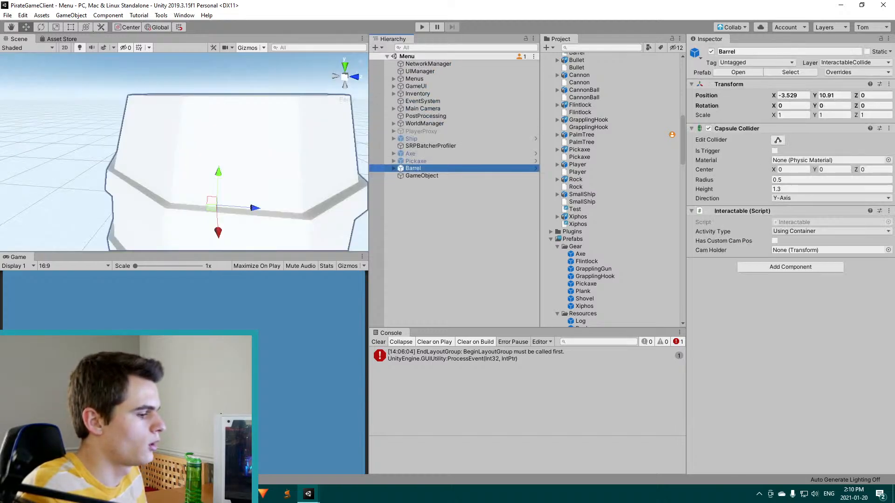
Switch to Xiphos.blend in Blender and examine the sharp edges and normals where the guard meets the handle
key(alt+Tab)
click(374, 204)
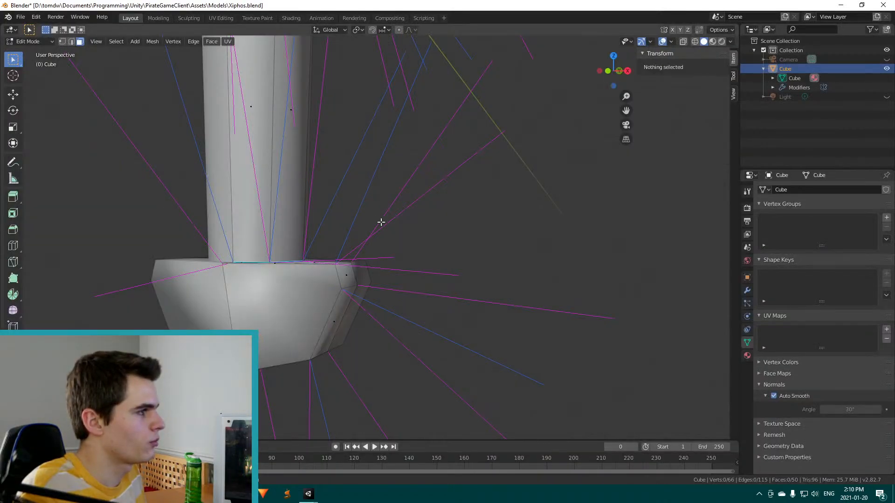
middle_drag(384, 236, 360, 202)
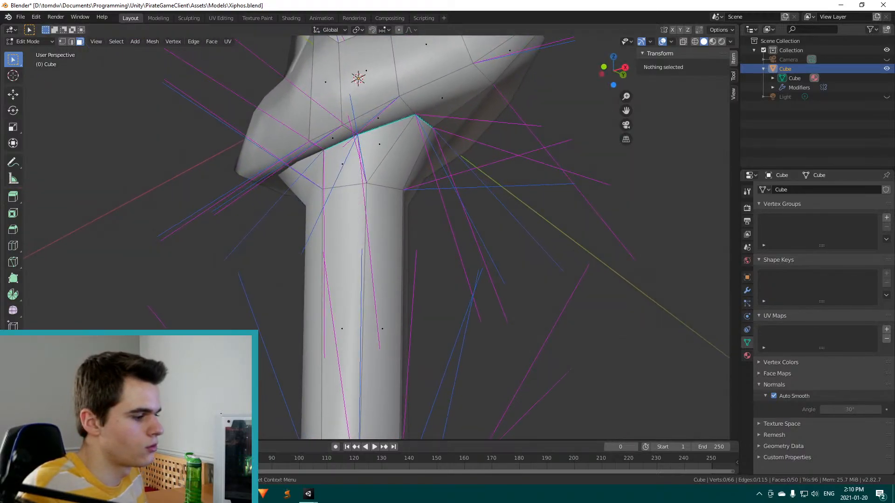
Switch to the Barrel.blend window and bevel the edge loop around the barrel's top rim by about 0.063 m
mouse_move(263, 493)
click(278, 447)
mouse_move(288, 323)
middle_down()
mouse_move(308, 273)
mouse_move(299, 335)
middle_up()
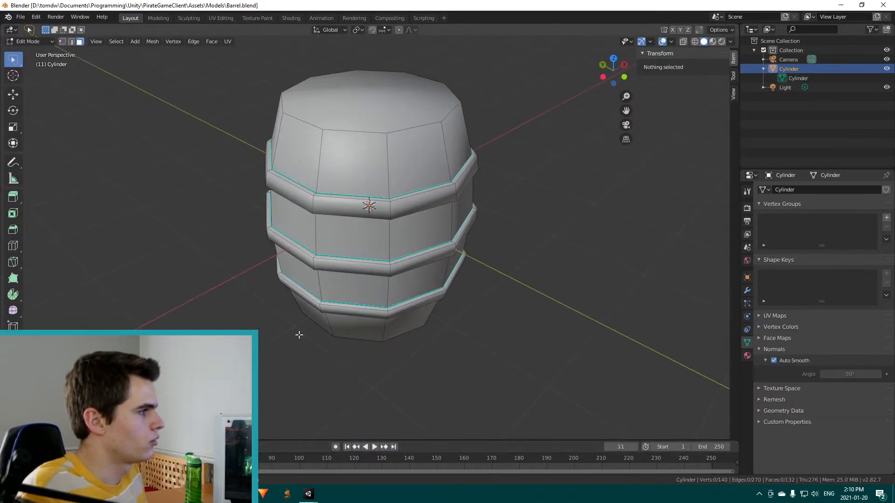
scroll(360, 172, down, 1)
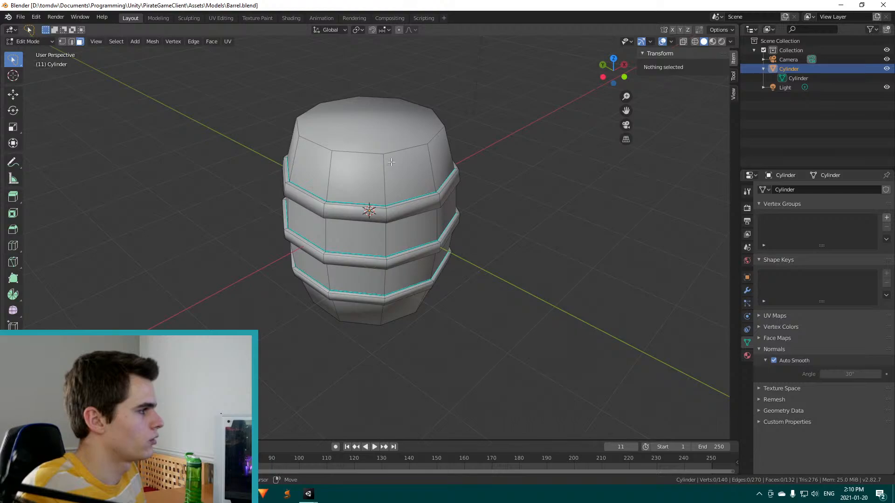
shift+middle_drag(391, 162, 334, 214)
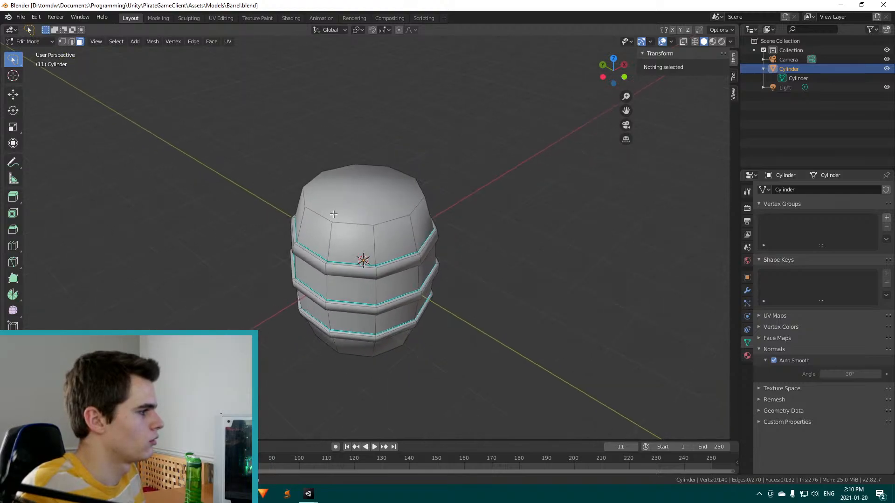
alt+click(347, 222)
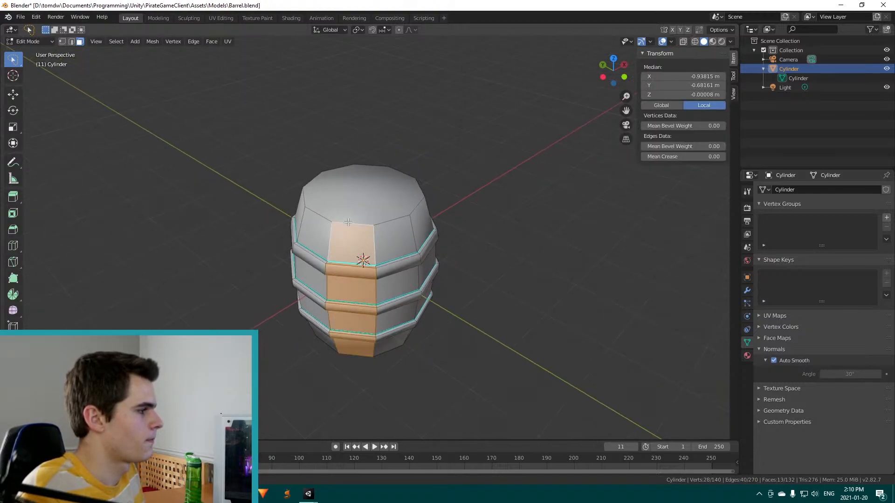
key(2)
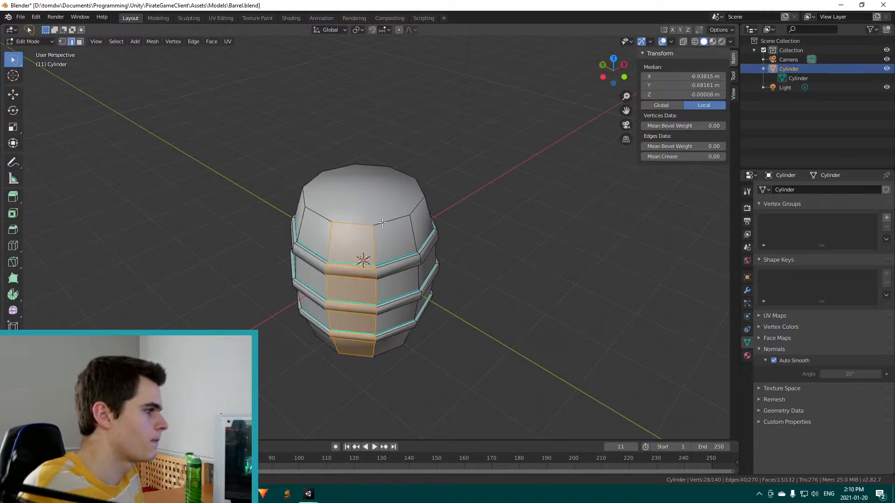
alt+click(392, 222)
scroll(374, 243, up, 2)
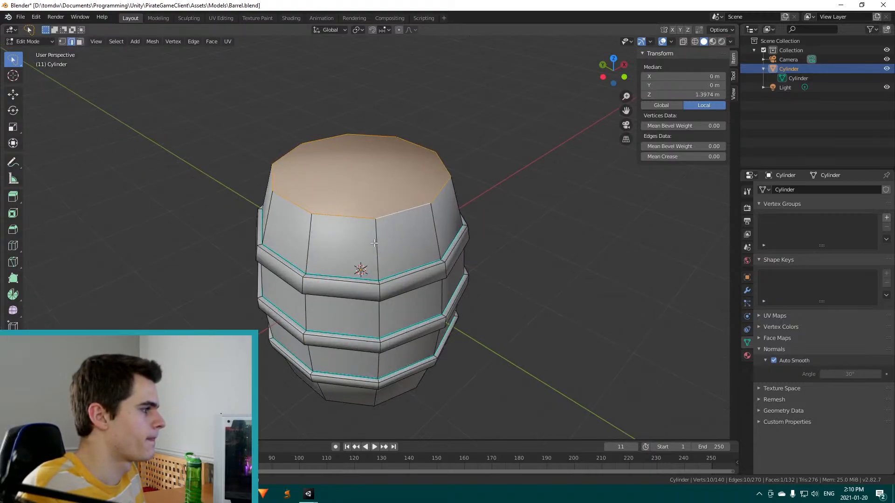
key(ctrl+b)
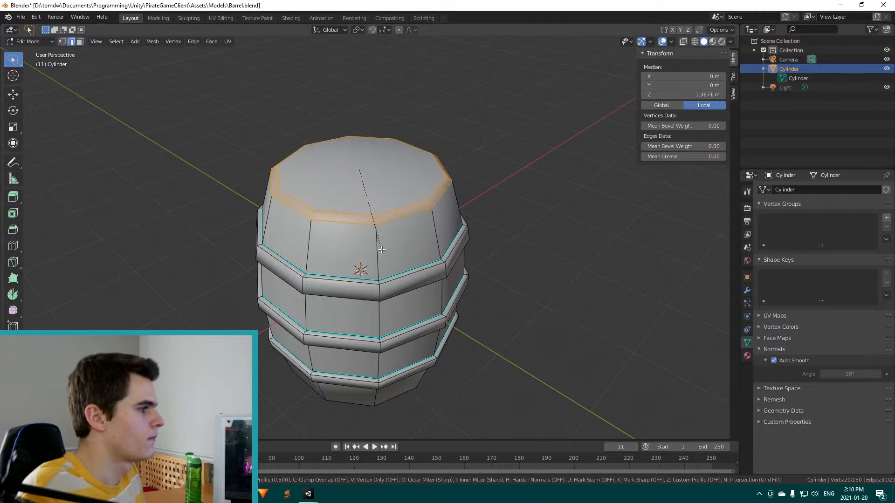
click(381, 250)
Set the top rim bevel's offset to 0.08 m and check the rim from another angle
middle_drag(381, 249, 330, 229)
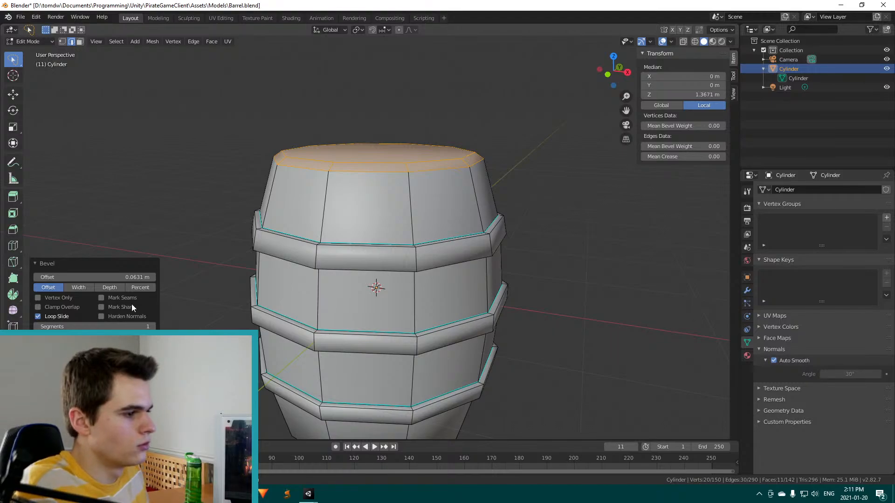
click(131, 277)
text(0.08)
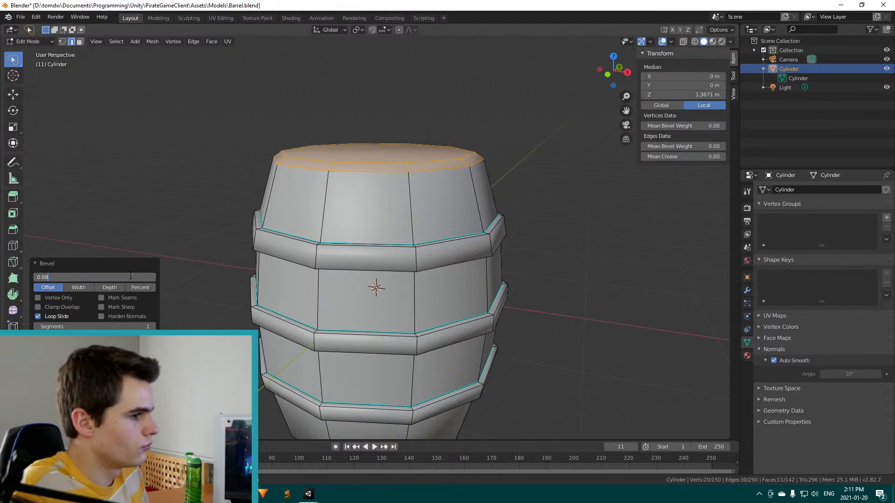
key(Return)
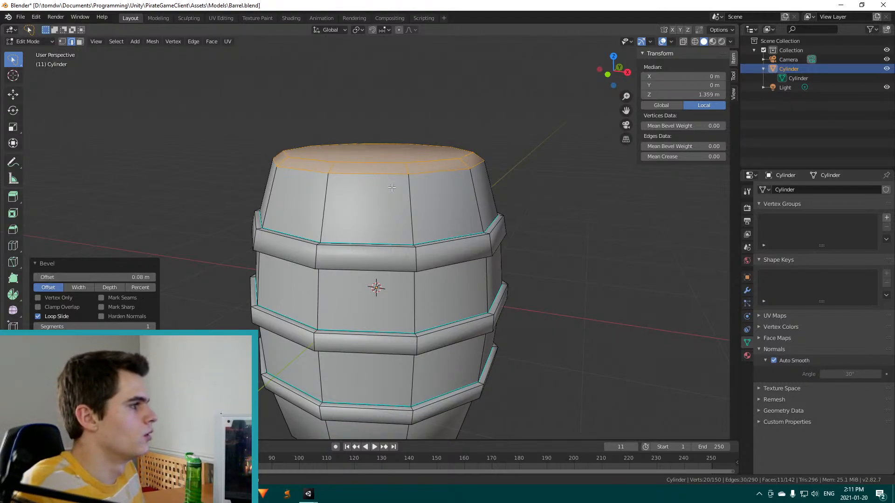
middle_drag(454, 189, 482, 251)
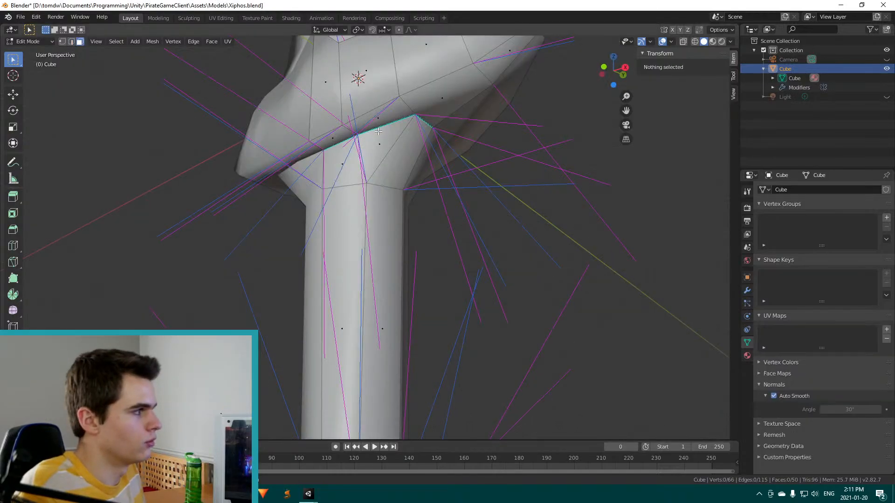
middle_drag(388, 83, 368, 146)
scroll(368, 146, up, 6)
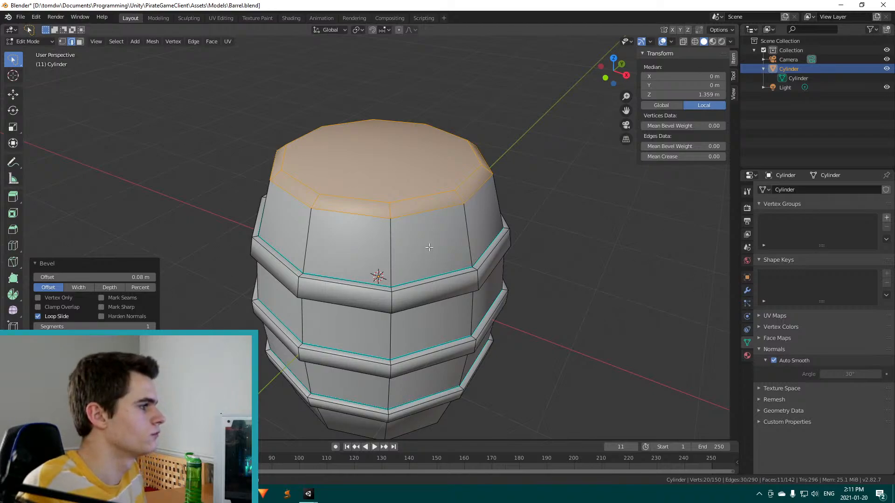
middle_drag(388, 254, 383, 260)
key(e)
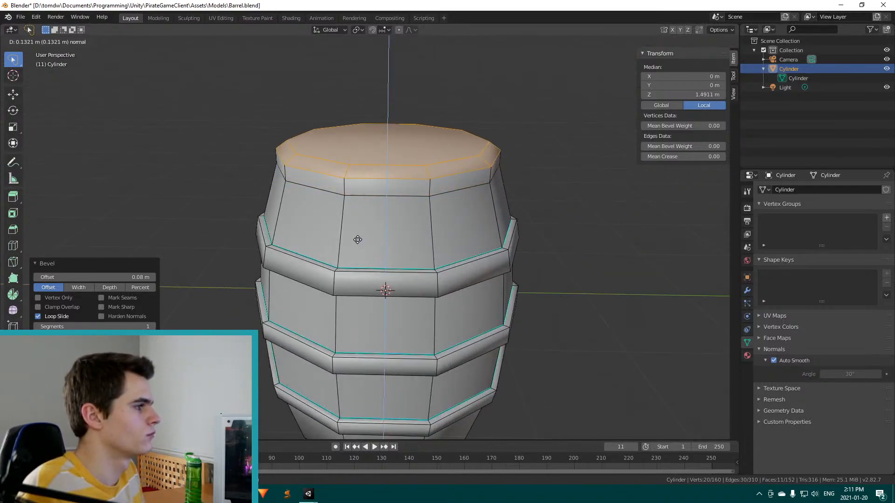
key(Escape)
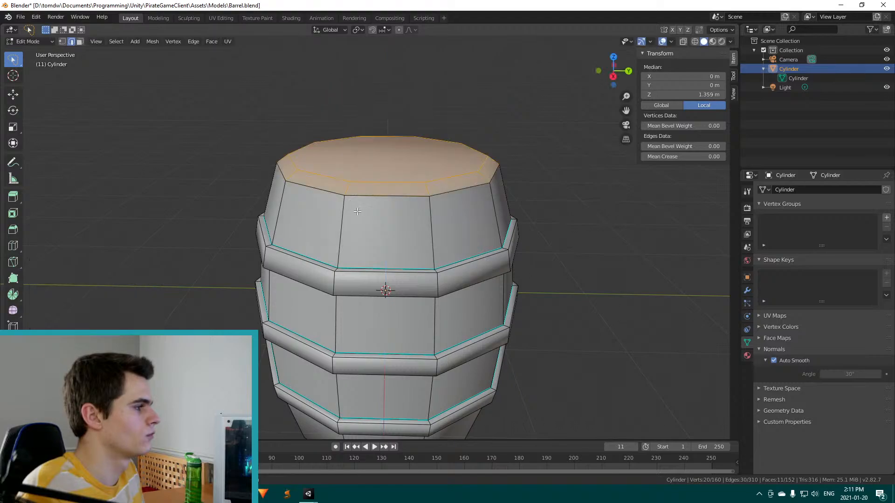
Try to loop-select the ring of bevelled faces around the barrel's top rim in face select mode
key(1)
key(3)
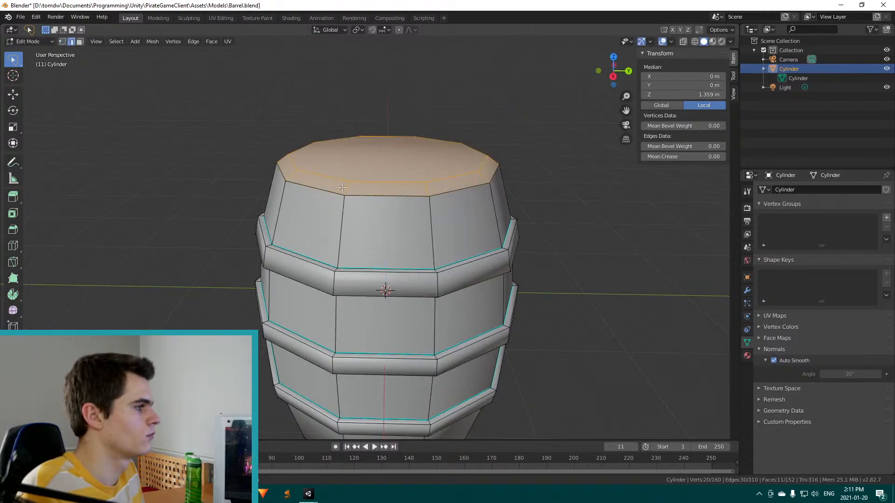
shift+click(330, 184)
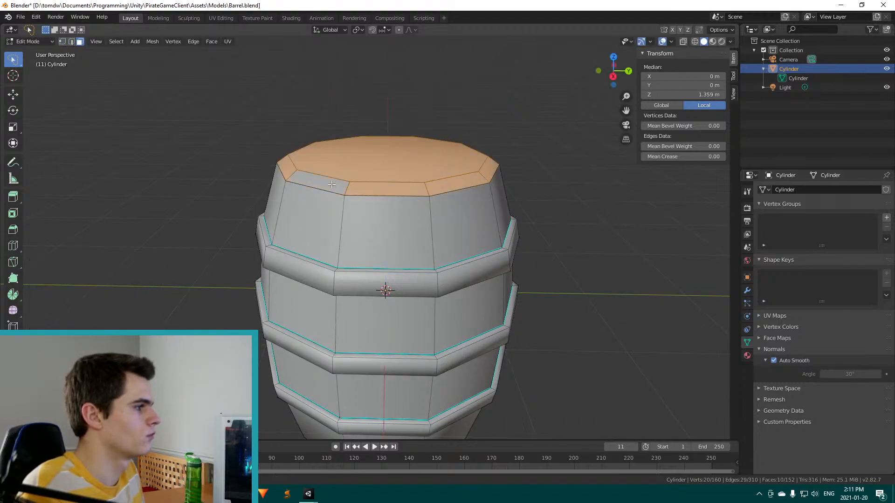
alt+click(331, 186)
click(356, 190)
alt+click(438, 185)
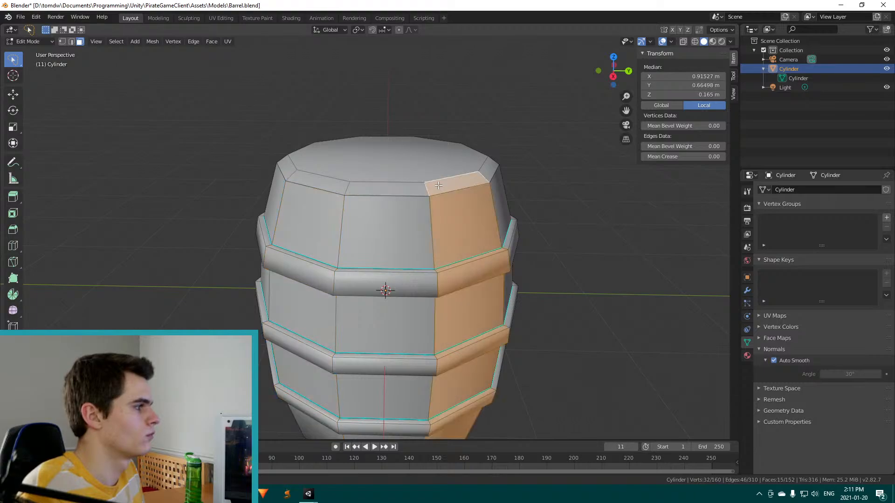
alt+click(389, 187)
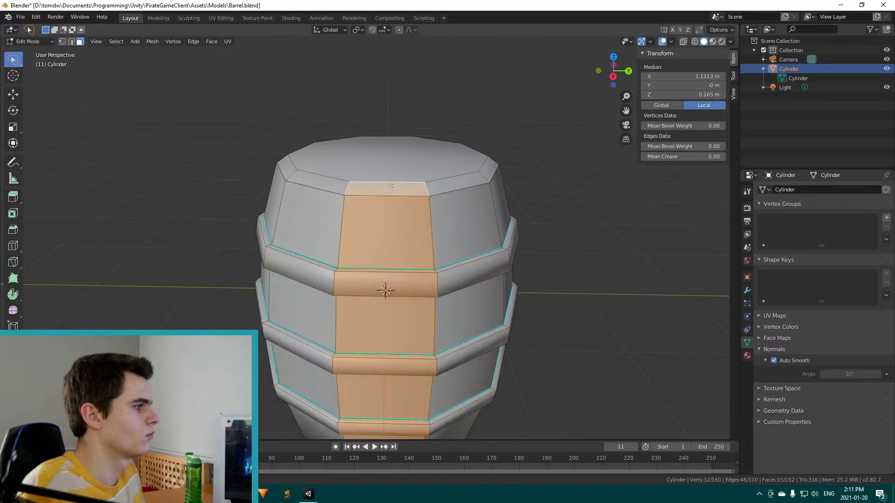
alt+shift+click(330, 181)
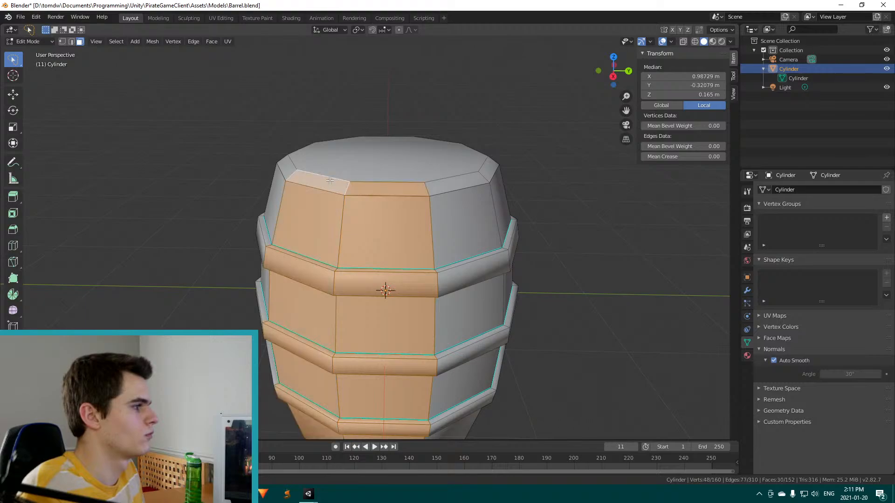
click(389, 193)
middle_drag(413, 202, 404, 236)
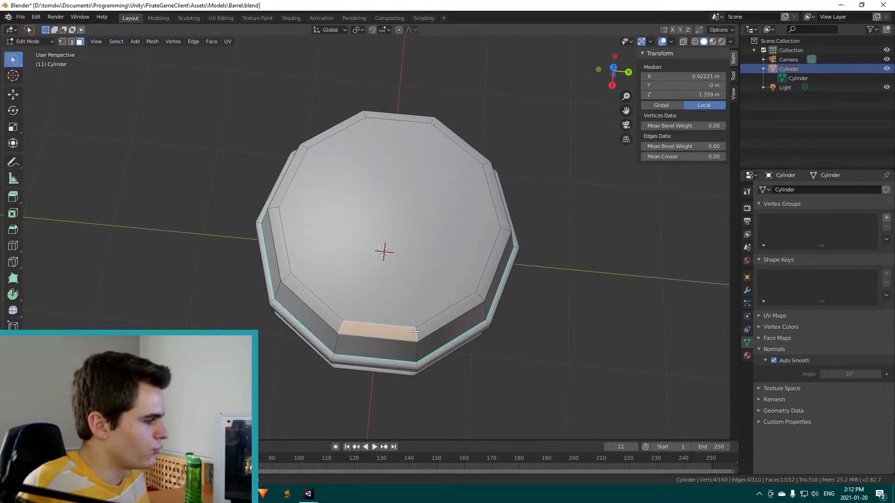
alt+shift+click(435, 326)
click(434, 323)
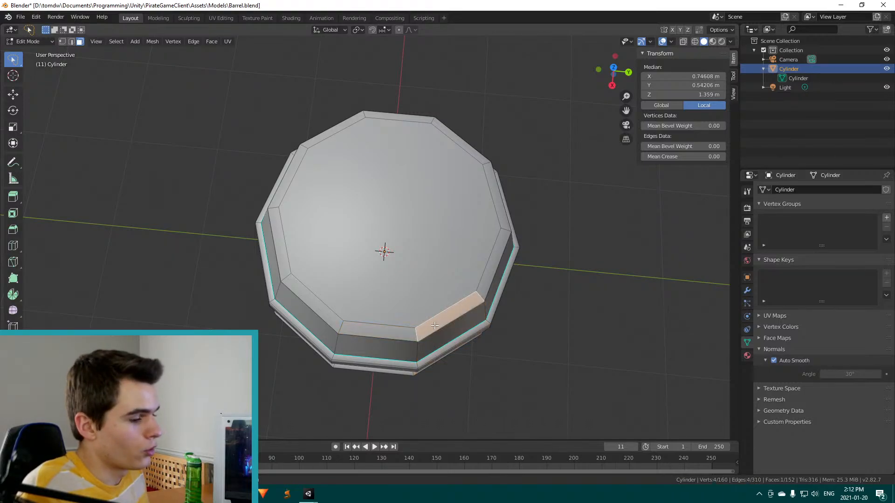
alt+click(366, 329)
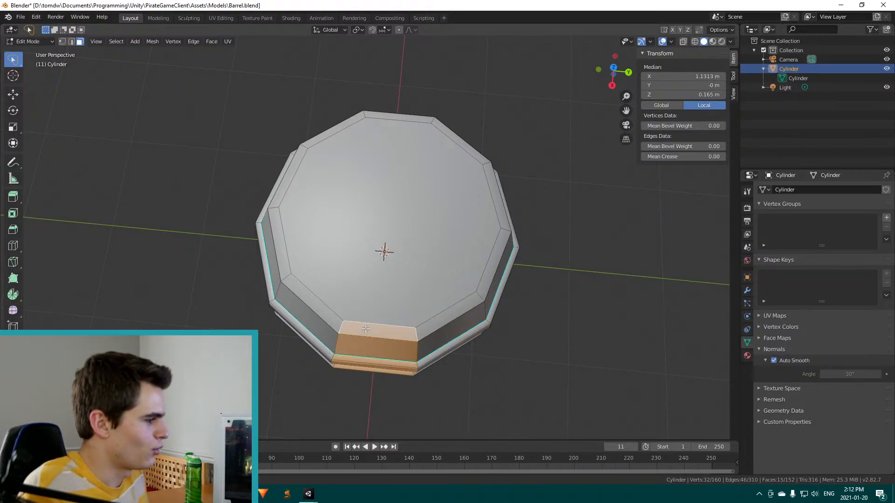
shift+click(307, 298)
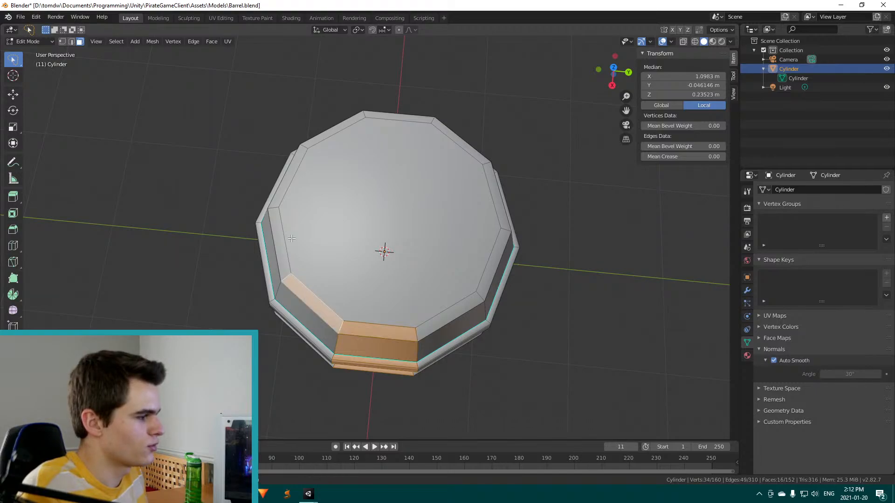
Select all the bevelled faces around the barrel's top rim one by one, leaving out the central top face
click(273, 239)
shift+click(280, 198)
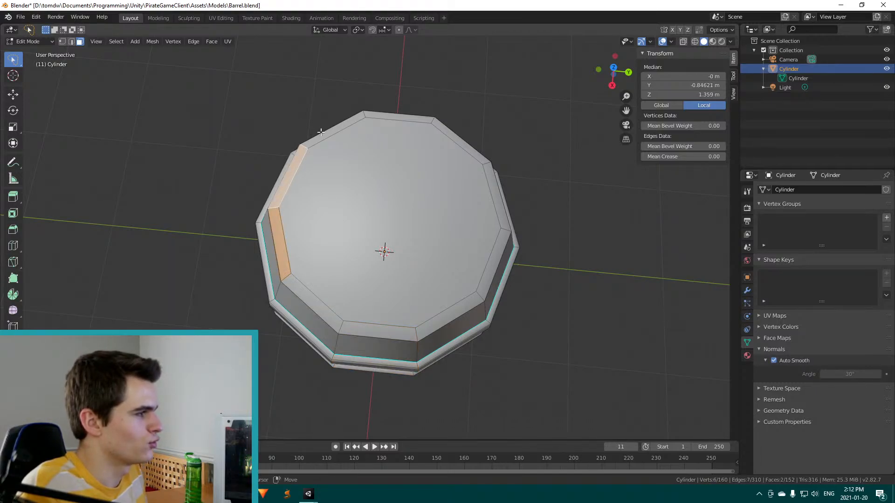
shift+click(325, 139)
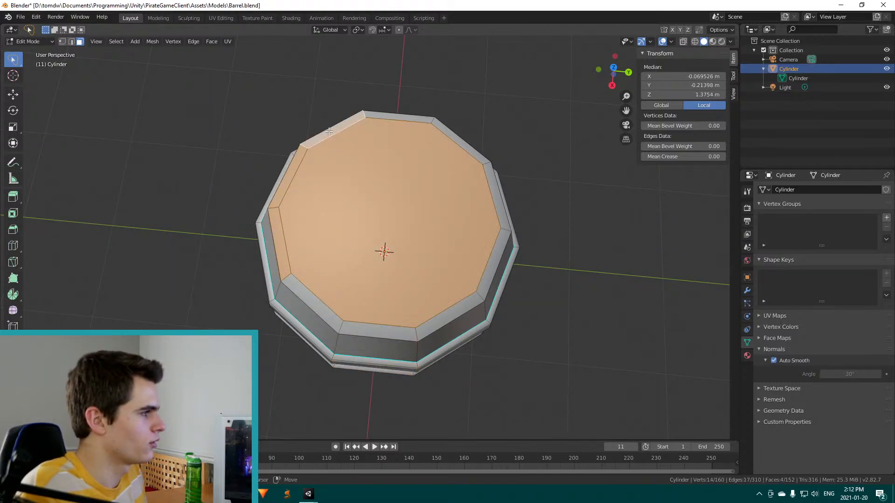
key(ctrl+z)
shift+click(363, 126)
shift+click(375, 118)
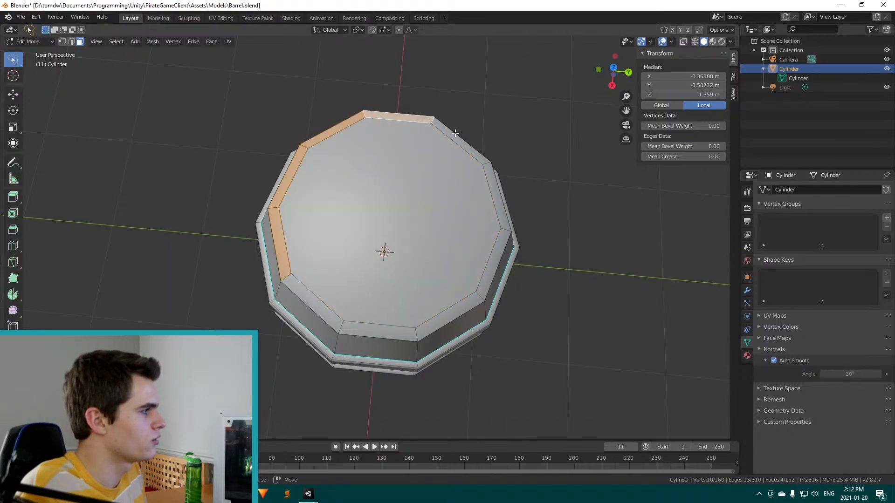
shift+click(459, 137)
shift+click(496, 188)
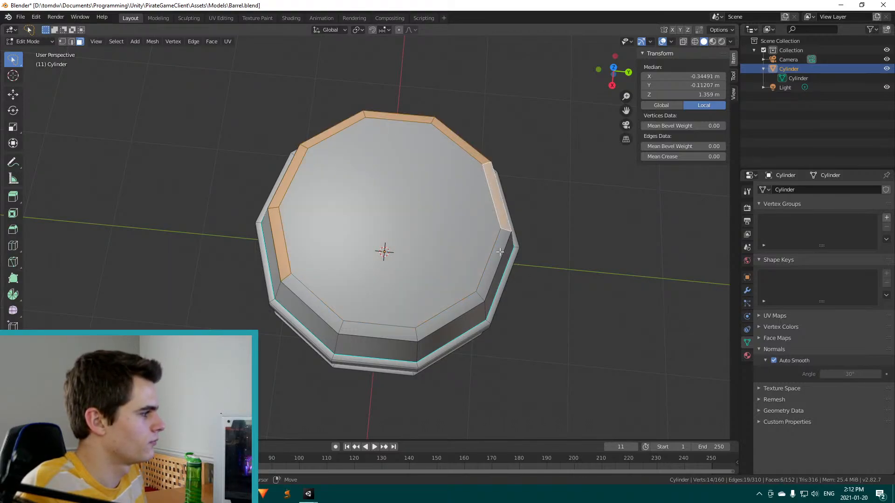
shift+click(500, 251)
shift+click(466, 306)
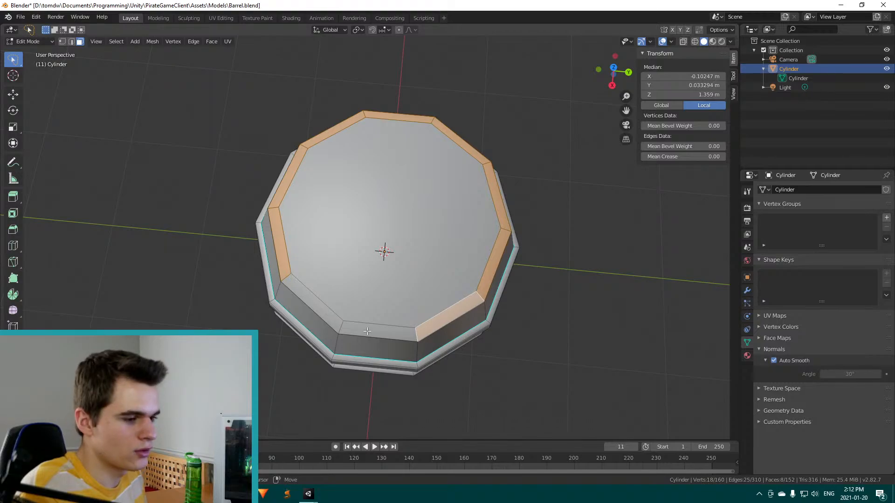
shift+click(368, 331)
shift+click(307, 300)
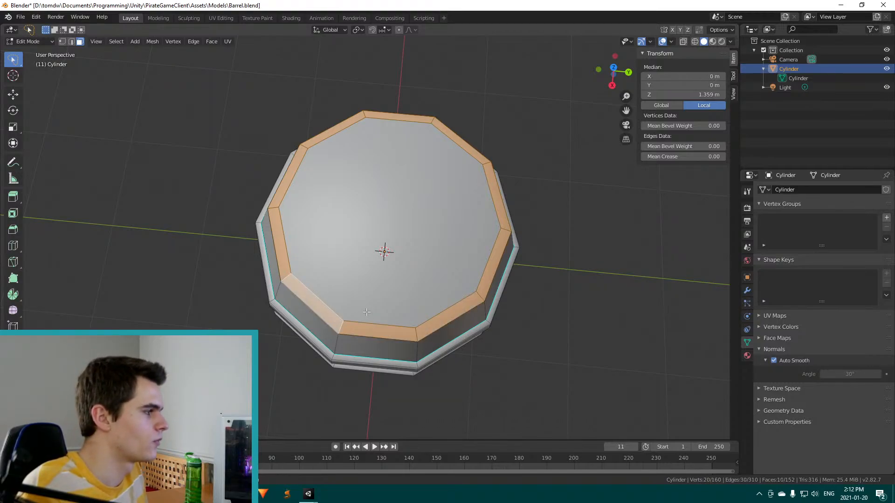
Extrude the selected top rim faces upward by about 0.069 m and check the raised rim from several angles
middle_drag(367, 312, 288, 253)
key(e)
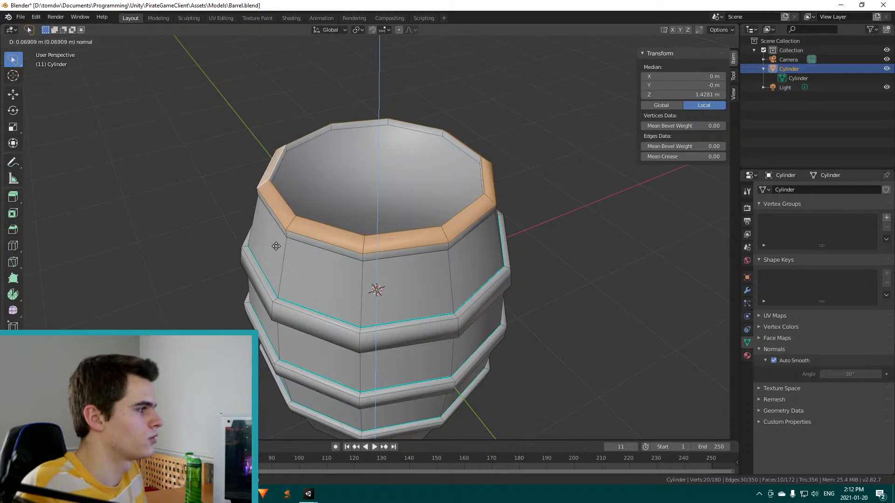
click(276, 246)
middle_drag(276, 246, 336, 238)
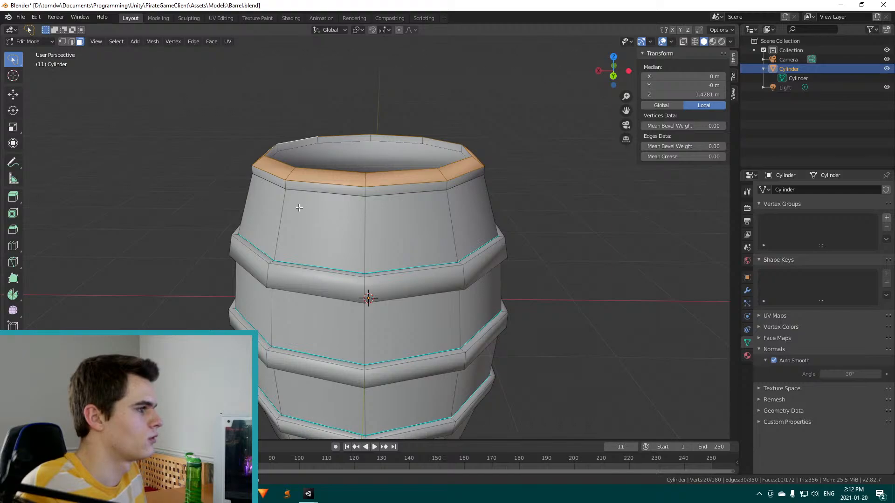
middle_drag(346, 205, 523, 184)
Undo the rim extrusion, the face selections and the top rim bevel, back to the barrel's plain top face
key(ctrl+z)
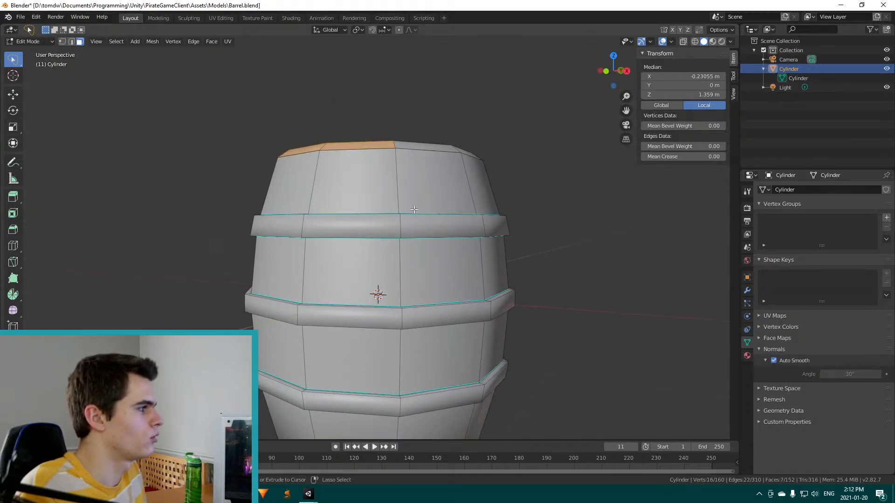
key(ctrl+z)
key(ctrl+z)
key(ctrl+z)
key(ctrl+z)
key(ctrl+z)
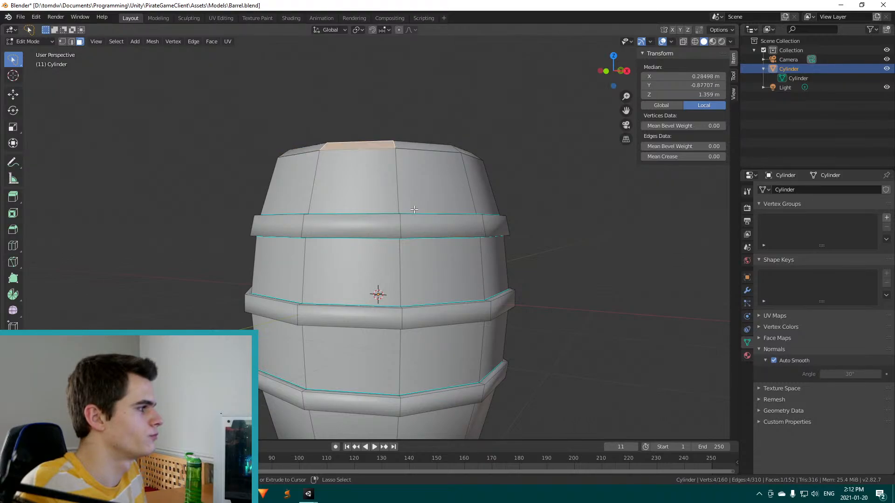
key(ctrl+z)
key(ctrl+z)
key(ctrl+z)
key(ctrl+z)
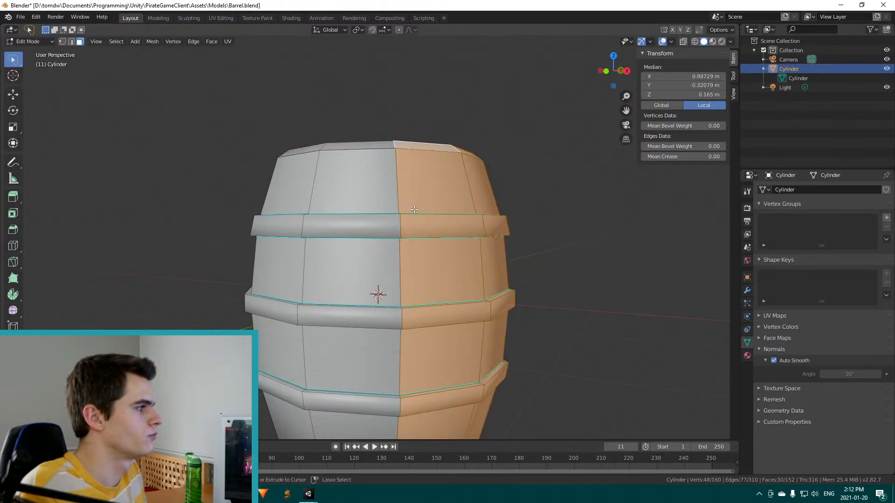
key(ctrl+z)
key(ctrl+z)
key(ctrl+z)
key(ctrl+z)
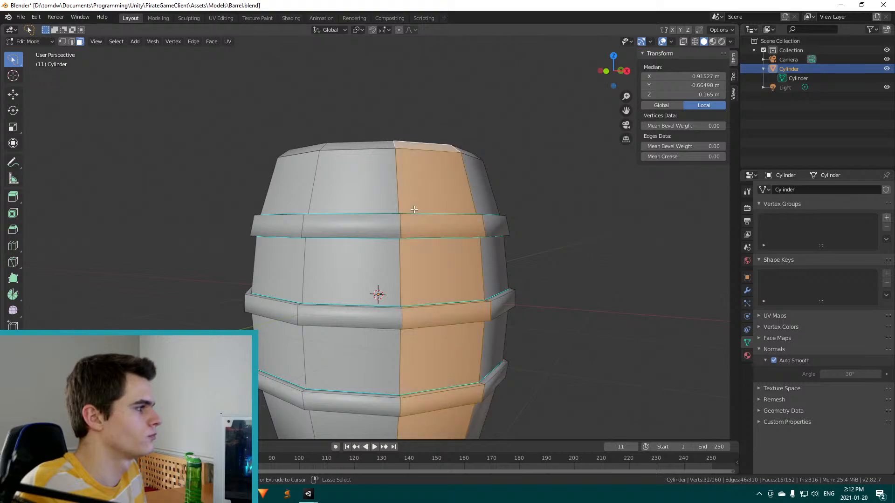
key(ctrl+z)
key(ctrl+z)
key(ctrl+z)
key(ctrl+z)
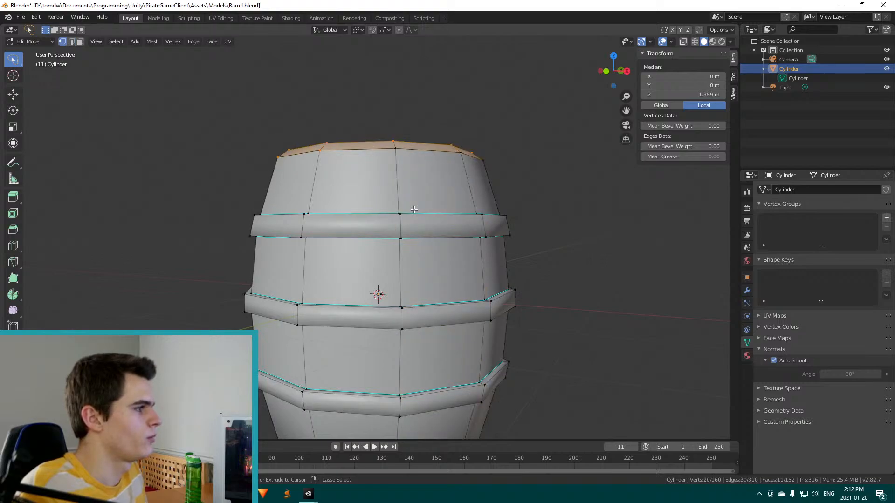
key(ctrl+z)
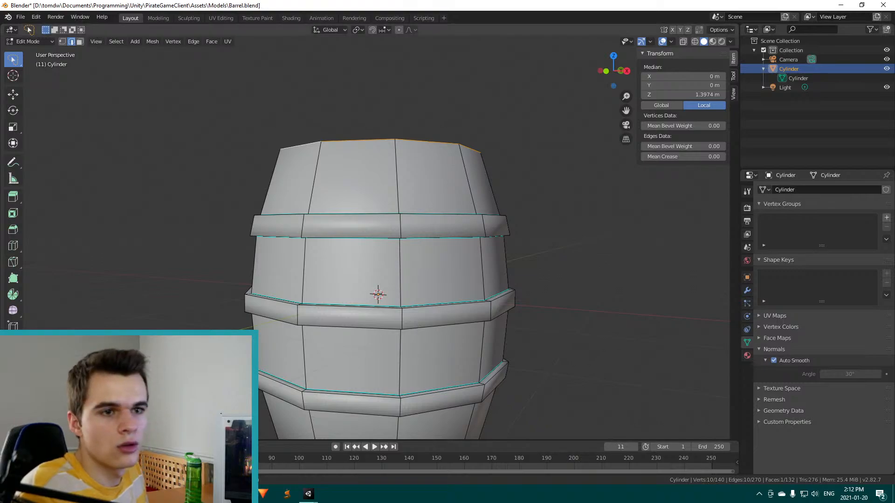
Switch to the browser to examine the oak wine barrel reference photo, and return to Barrel.blend in Blender
key(alt+Tab)
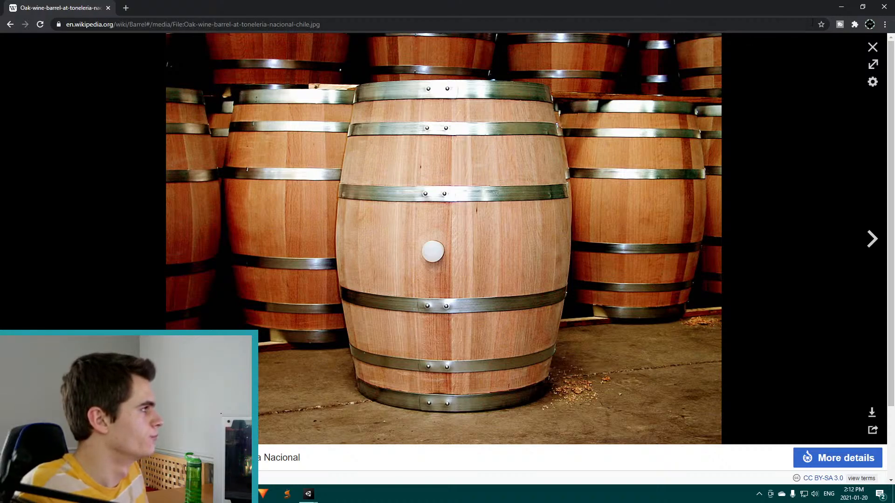
key(alt+Tab)
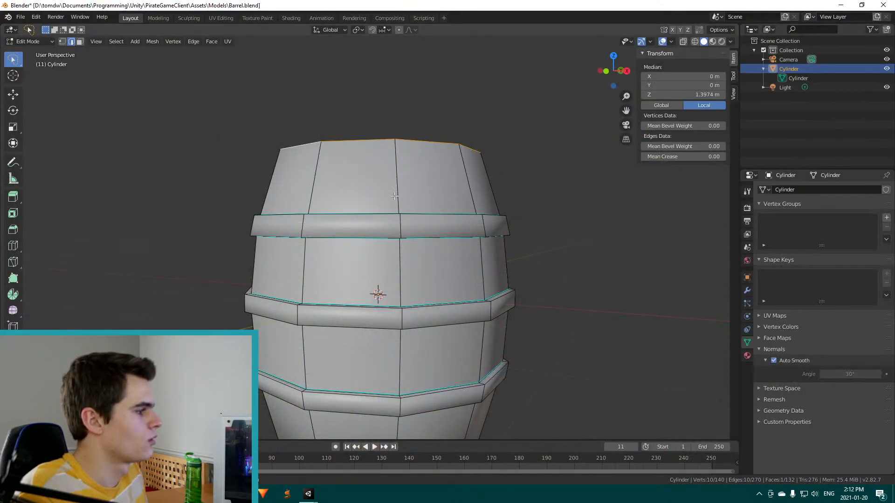
Inset the barrel's top face by about 0.13 m and extrude it about 0.085 m down into the barrel
middle_drag(395, 187, 388, 361)
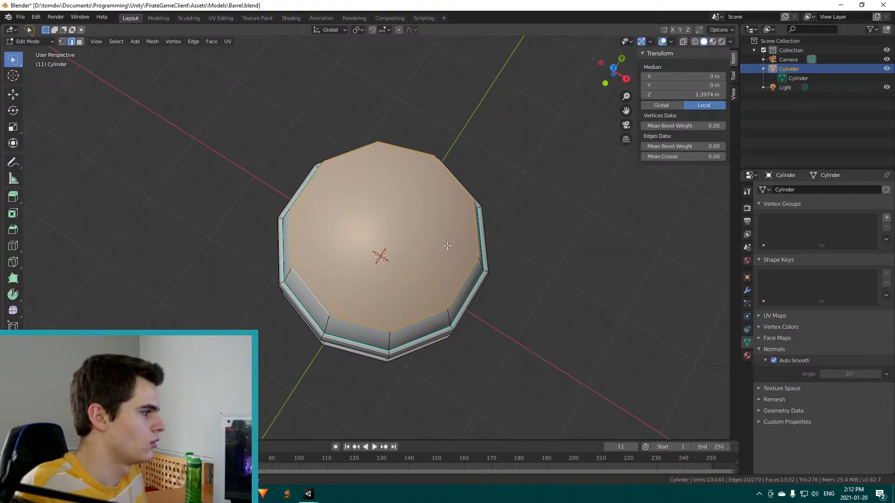
key(i)
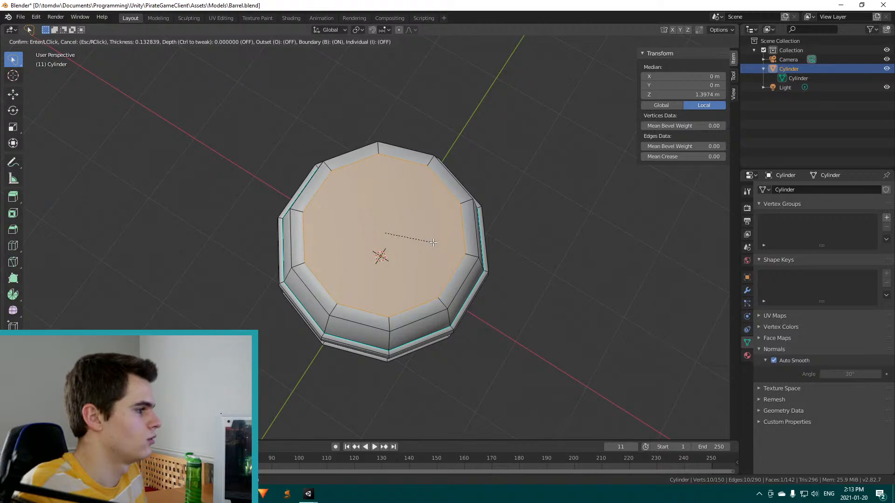
click(433, 242)
middle_drag(433, 242, 406, 246)
key(e)
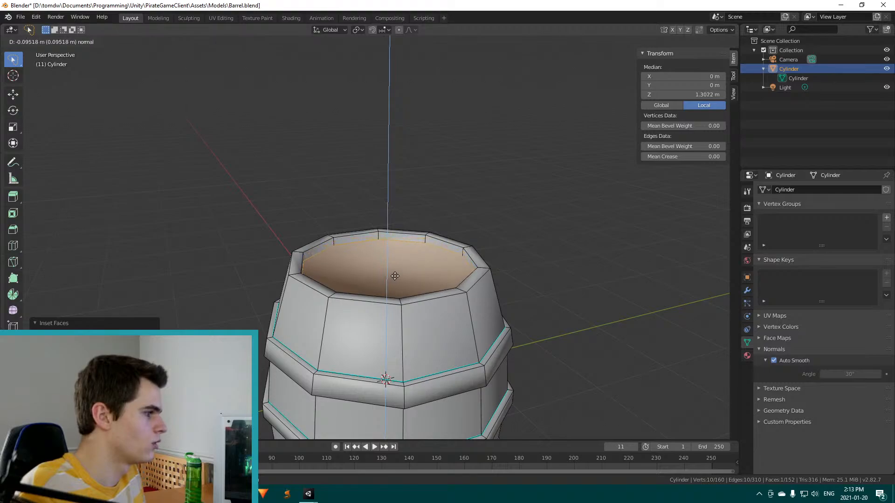
click(396, 274)
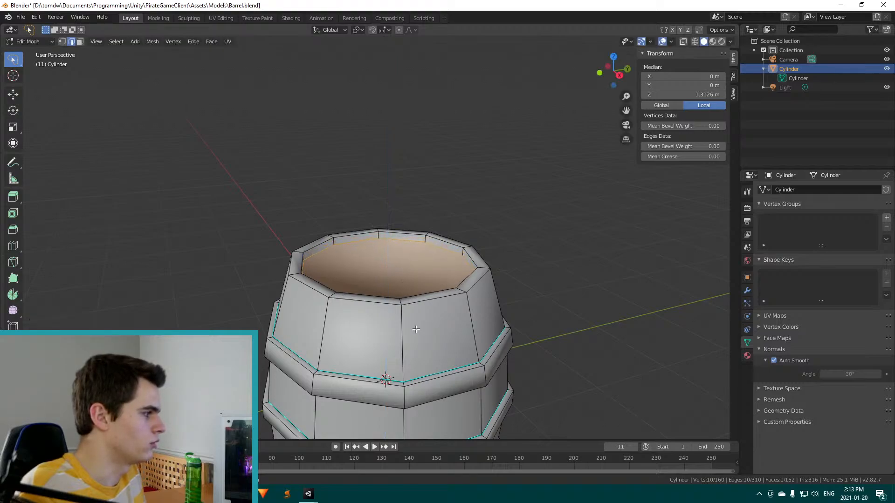
Lower the recessed lid about 0.02 m further along Z and check the barrel from the side and above
middle_drag(396, 275, 302, 305)
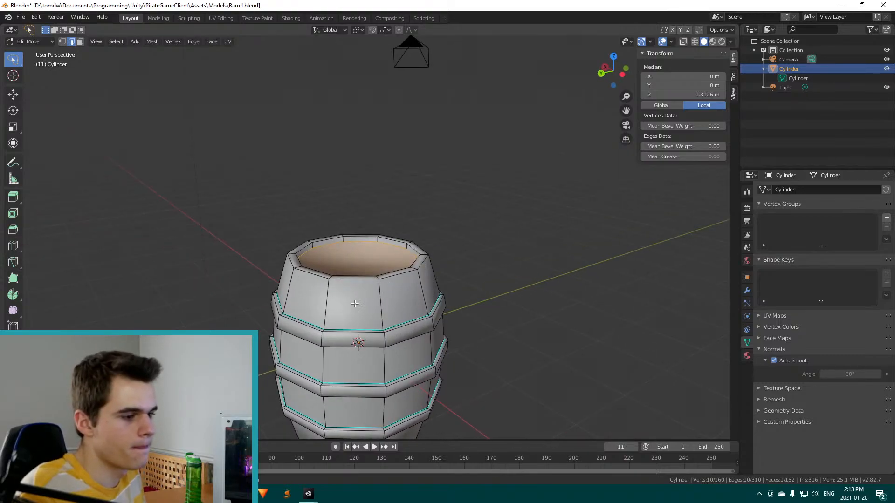
middle_drag(351, 266, 302, 261)
scroll(305, 256, up, 5)
scroll(316, 244, down, 2)
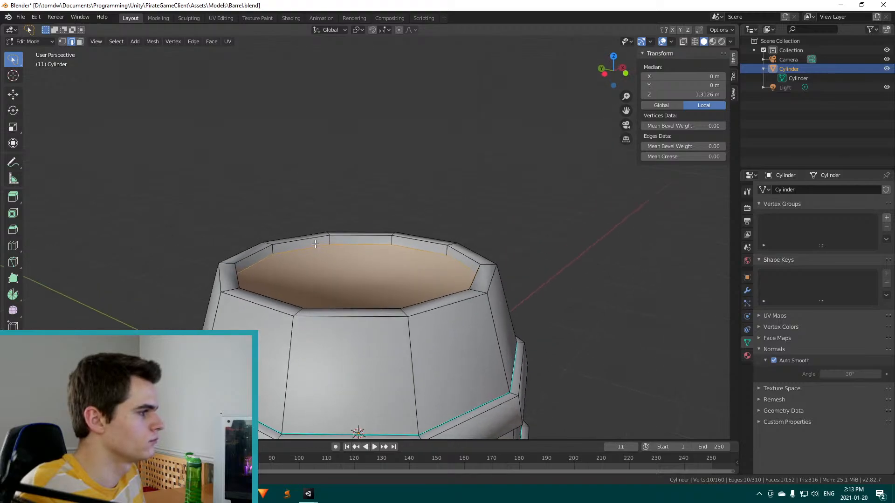
key(g)
key(z)
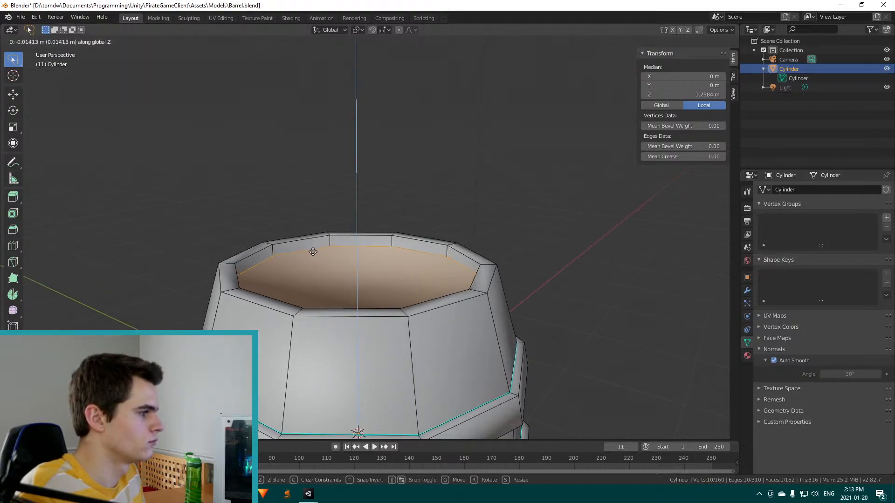
click(313, 252)
middle_drag(319, 301, 321, 308)
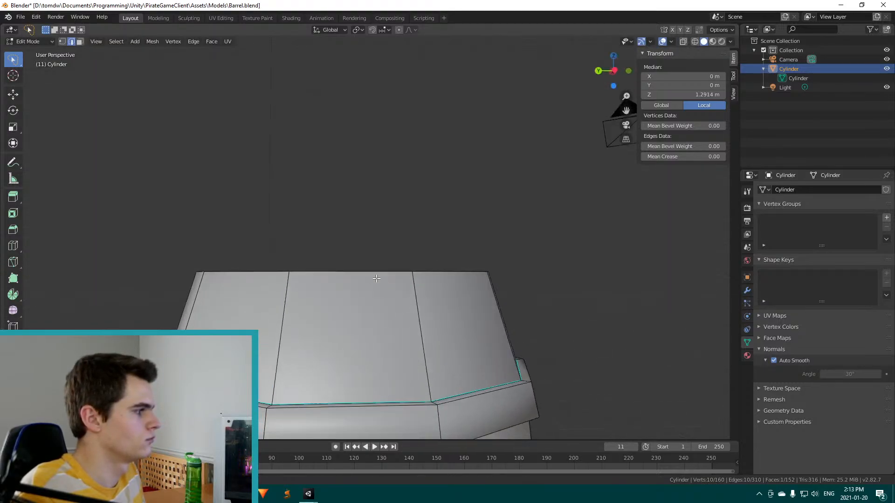
scroll(321, 308, down, 4)
scroll(325, 315, down, 2)
middle_drag(337, 339, 420, 411)
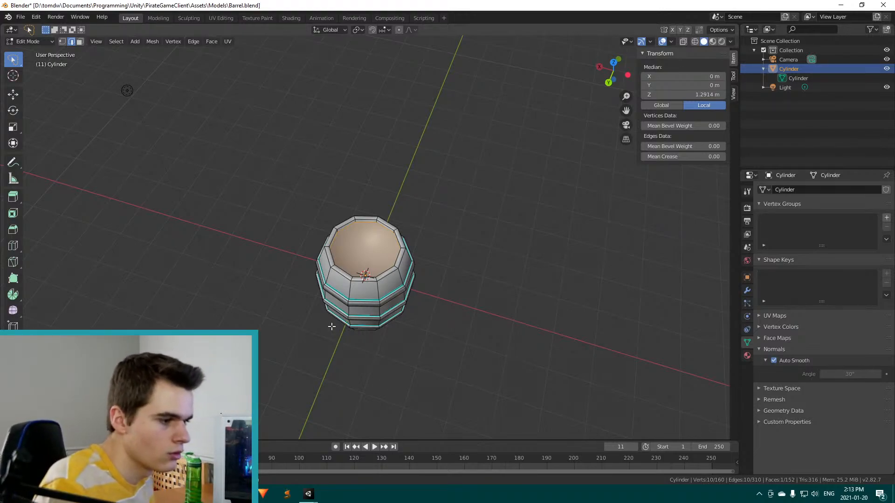
middle_drag(313, 315, 332, 244)
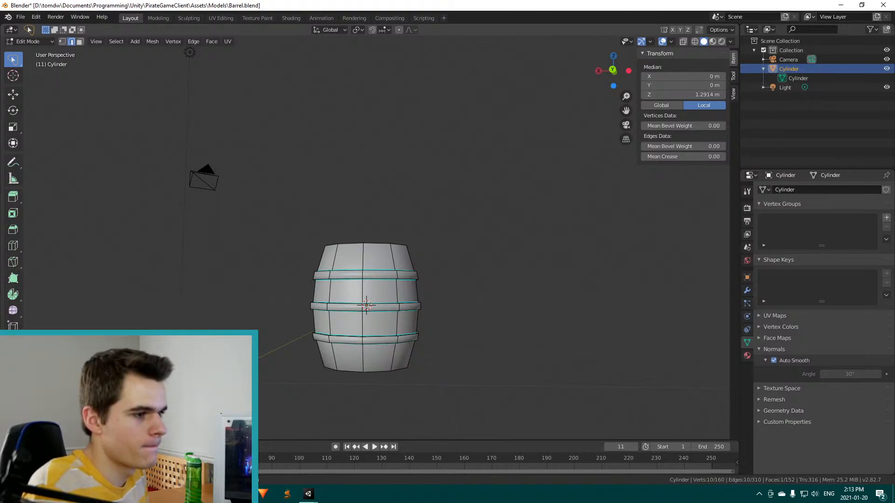
middle_drag(270, 366, 330, 321)
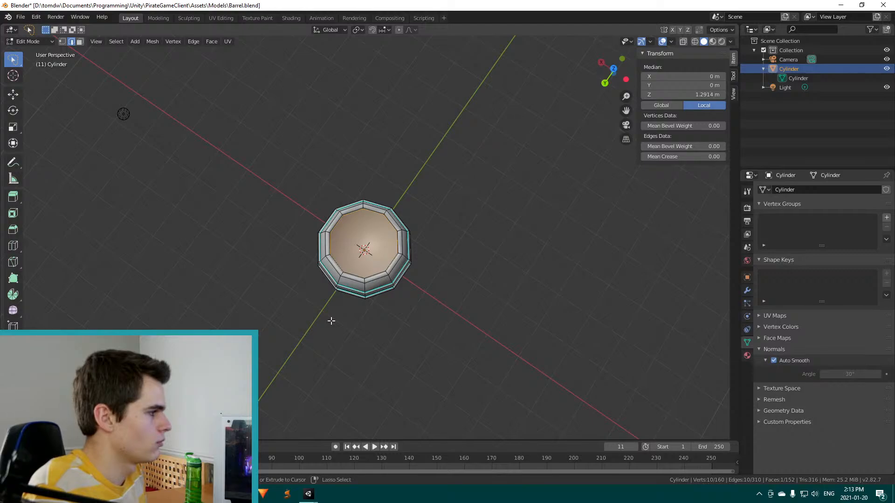
Undo the lid's lowering, extrusion and inset, and select the barrel's plain top face in face select mode
key(ctrl+z)
key(ctrl+z)
key(ctrl+z)
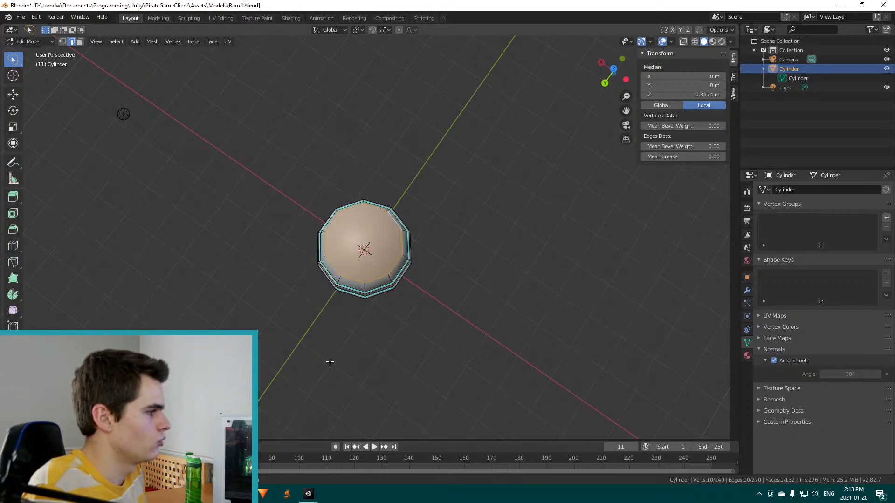
middle_drag(328, 359, 331, 296)
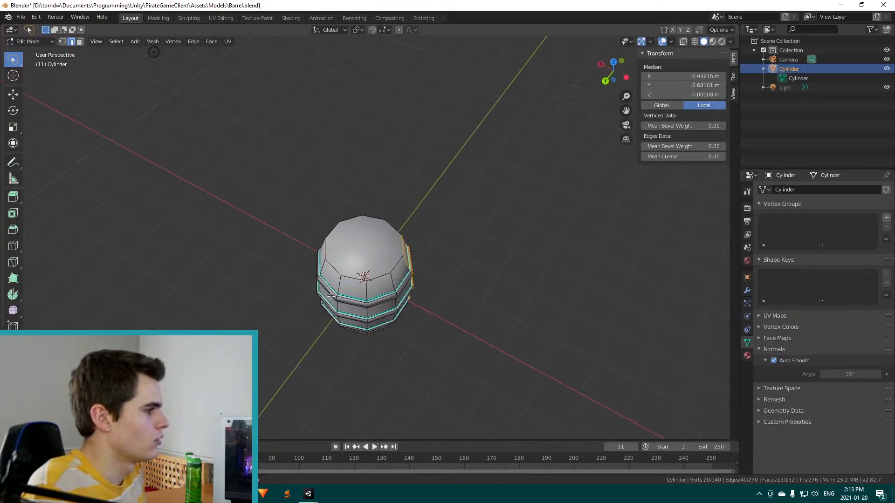
click(357, 254)
key(3)
click(356, 264)
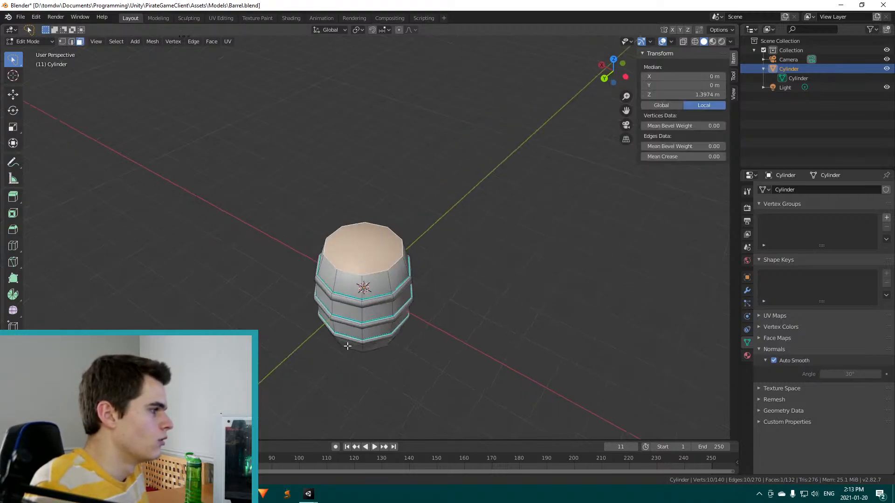
Add the bottom face to the selection and inset both end faces of the barrel together
middle_drag(357, 264, 414, 392)
shift+click(355, 271)
key(i)
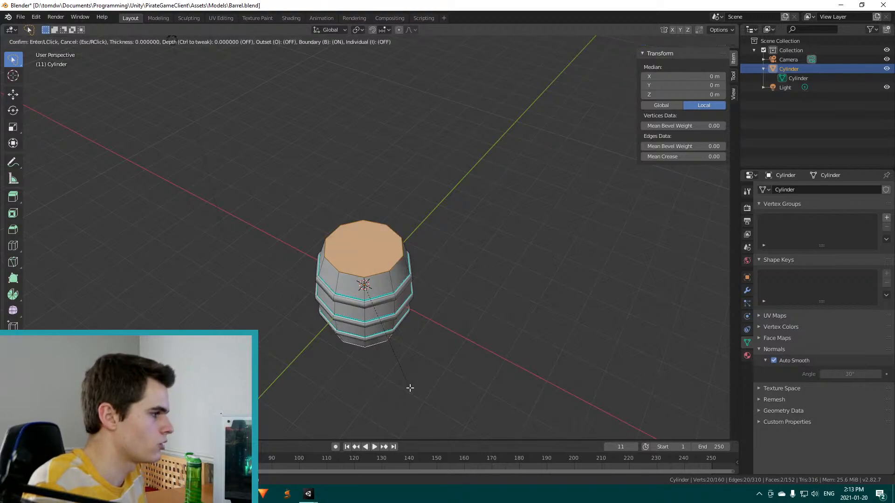
click(380, 348)
Try to extrude the two inset end faces, and the bottom face alone about 0.16 m inward
middle_drag(380, 349, 339, 311)
key(e)
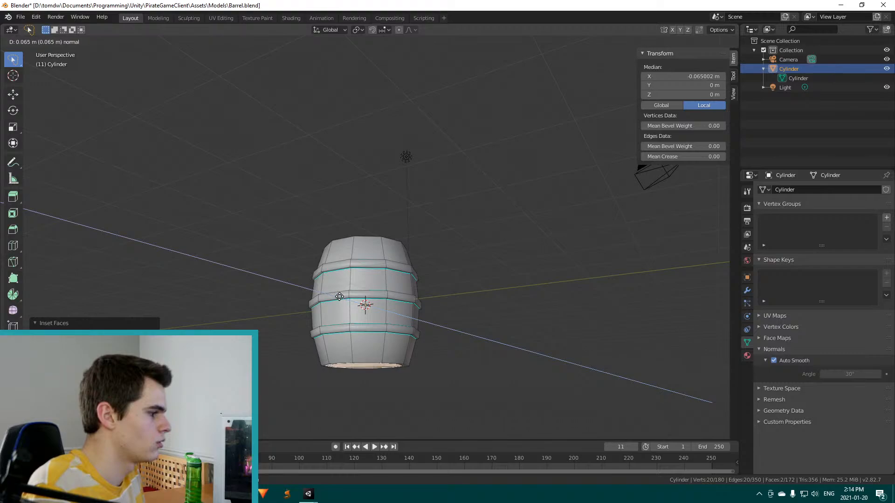
key(Escape)
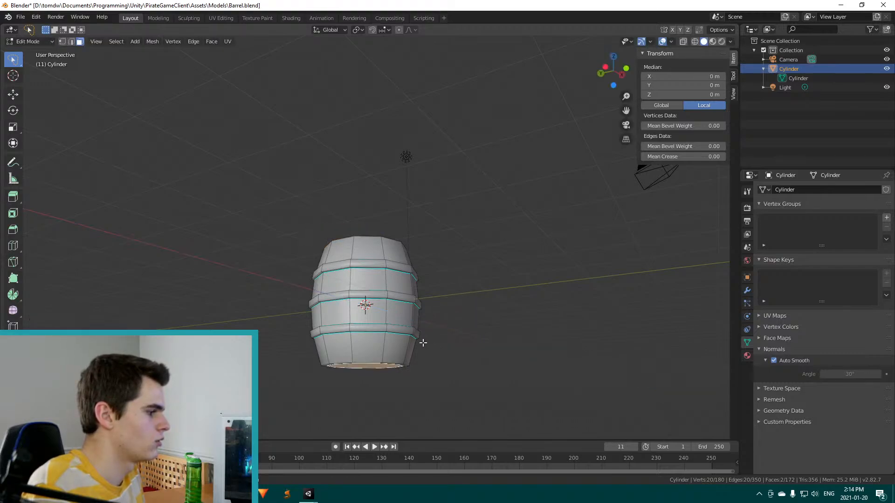
middle_drag(374, 391, 400, 332)
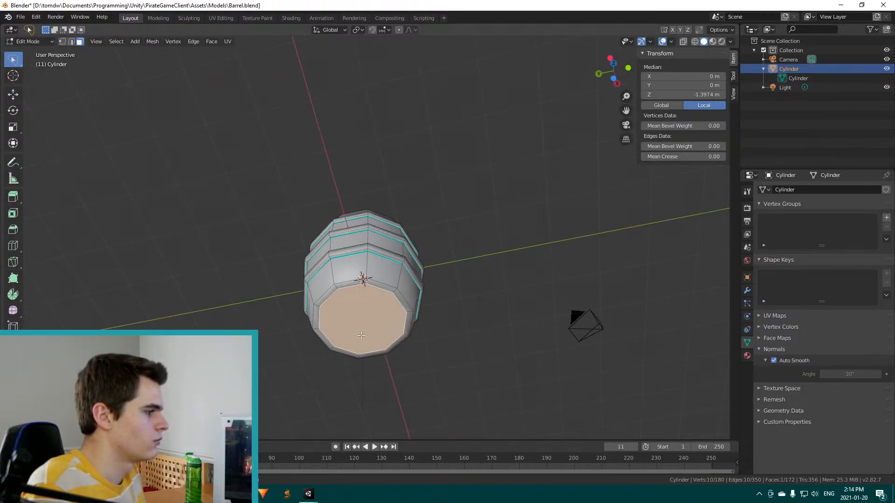
key(e)
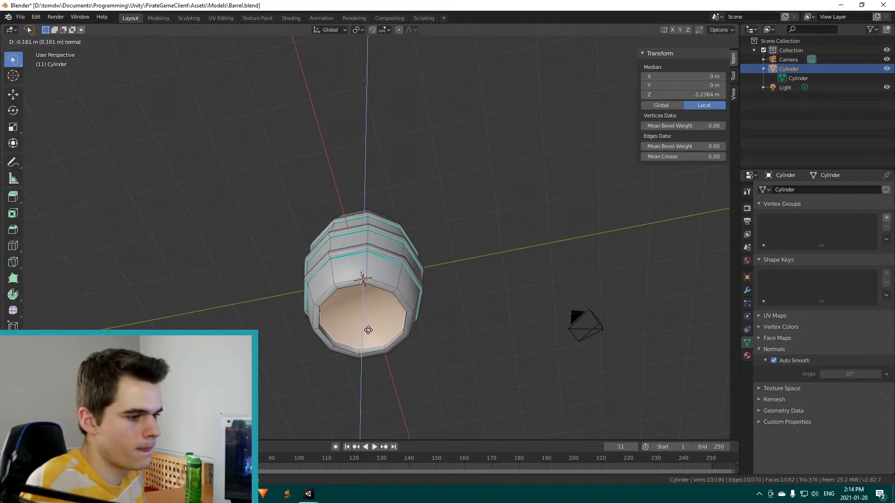
key(Escape)
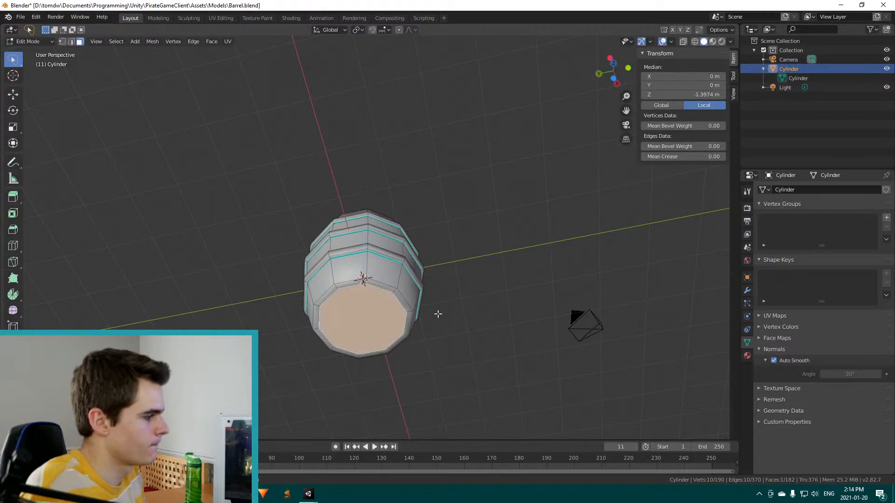
Undo the inset of both end faces and the bottom face's selection, back to only the plain top face
middle_drag(418, 264, 408, 281)
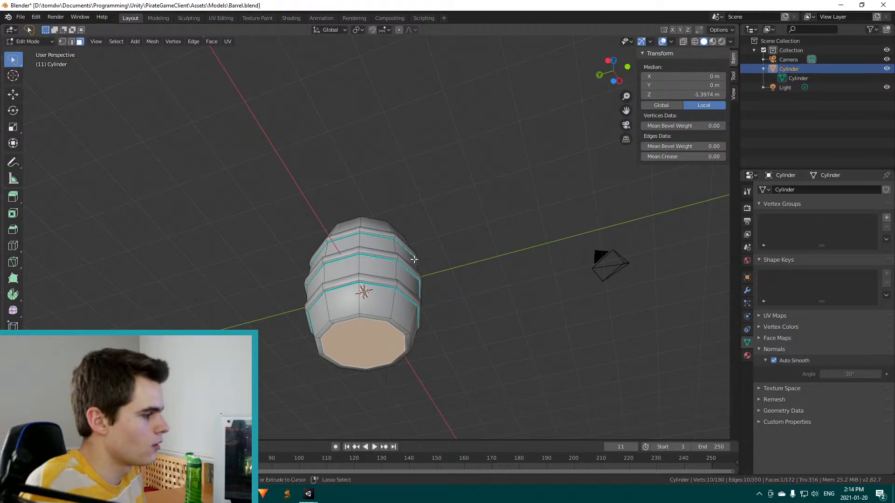
key(ctrl+z)
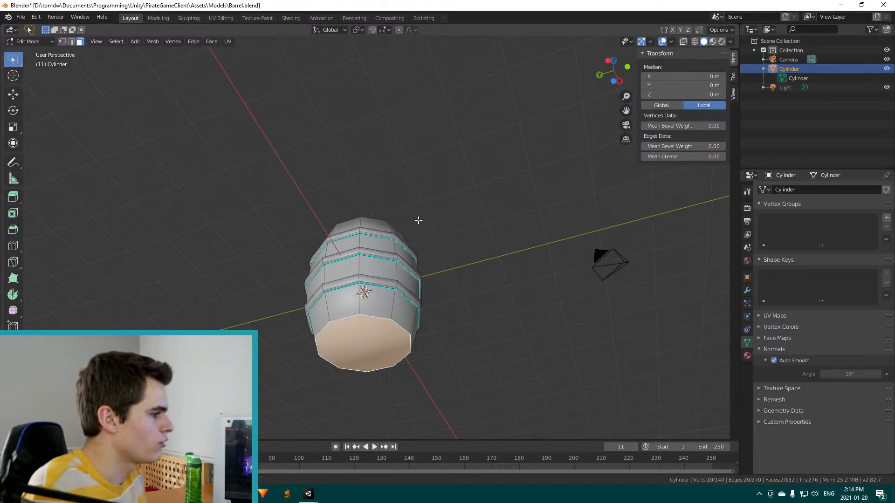
middle_drag(417, 216, 387, 327)
key(ctrl+z)
middle_drag(365, 271, 364, 247)
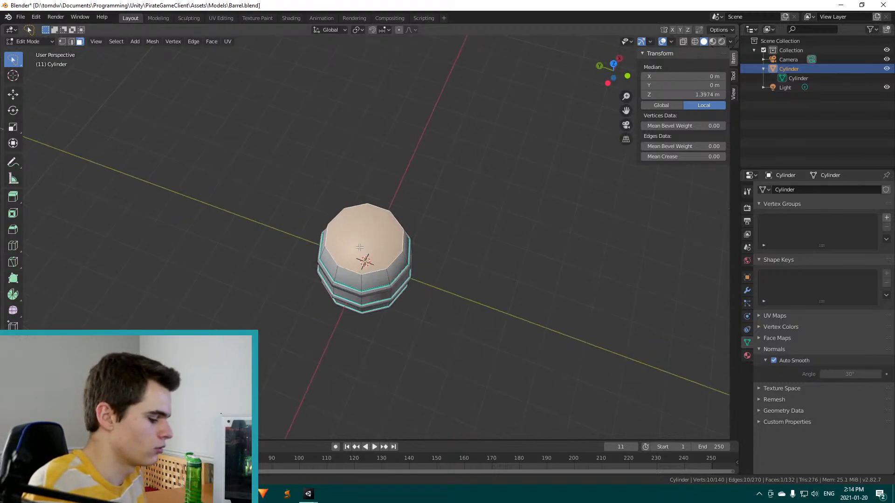
Inset the barrel's top face by about 0.15 m and extrude it about 0.17 m down into the barrel
key(i)
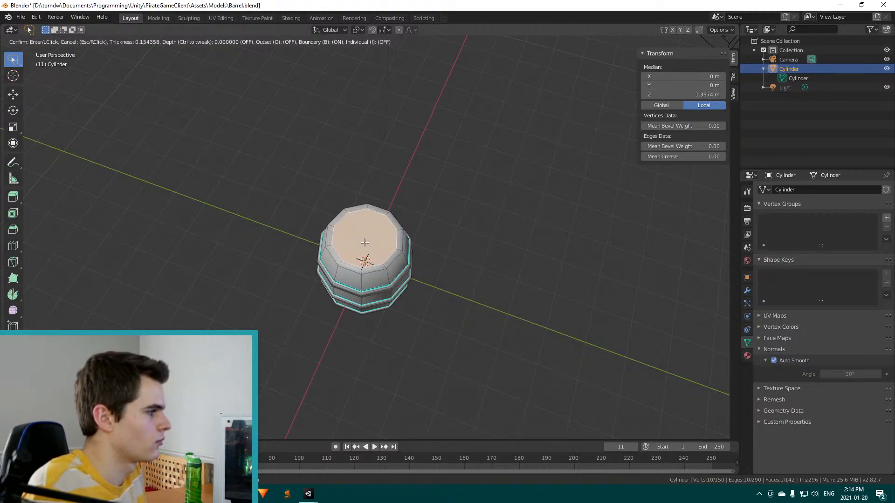
click(369, 250)
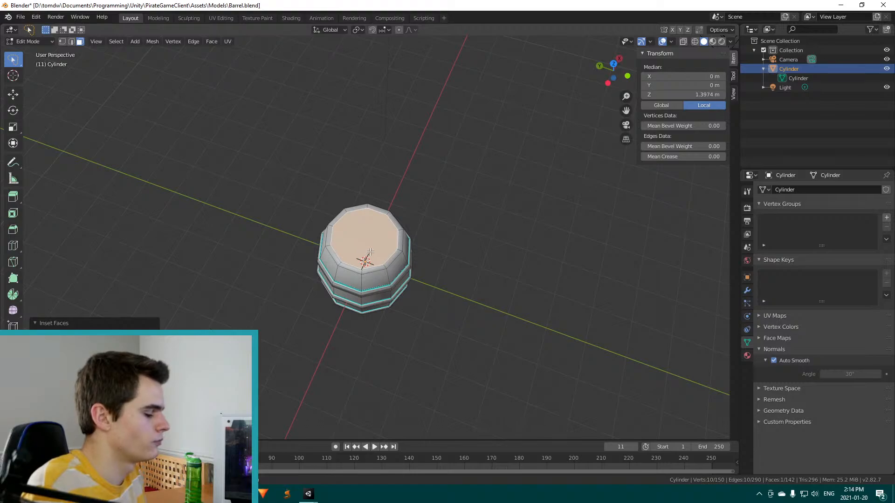
key(e)
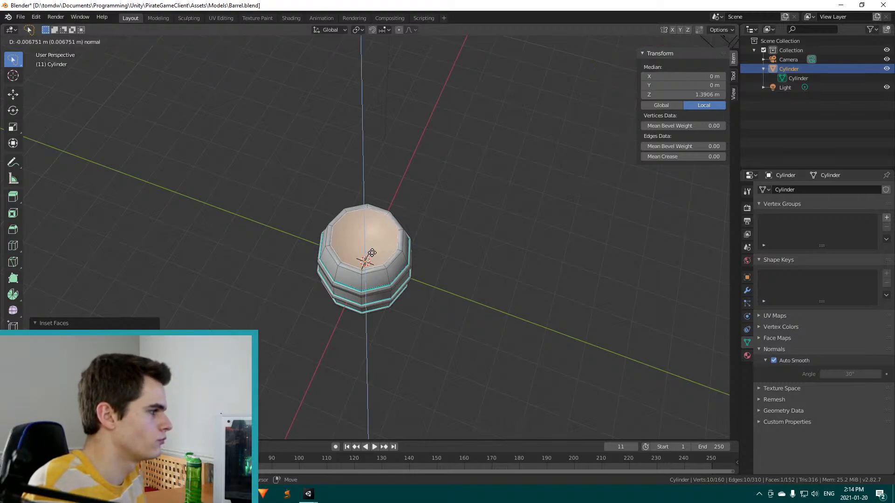
click(365, 282)
scroll(396, 256, up, 3)
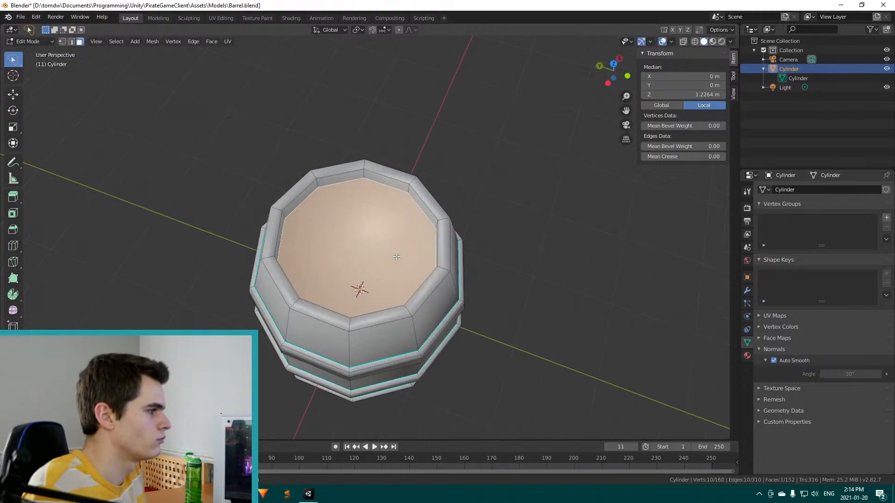
middle_drag(397, 256, 335, 244)
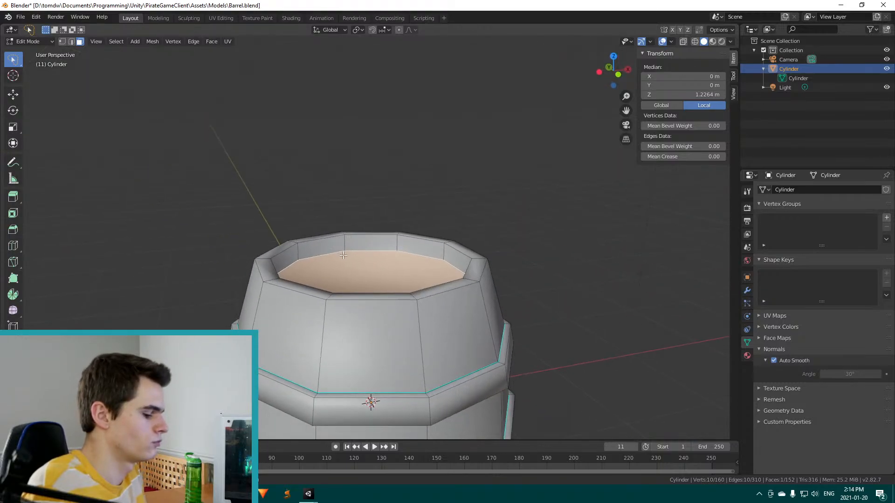
Raise the recessed lid about 0.04 m along Z and save Barrel.blend
key(g)
key(z)
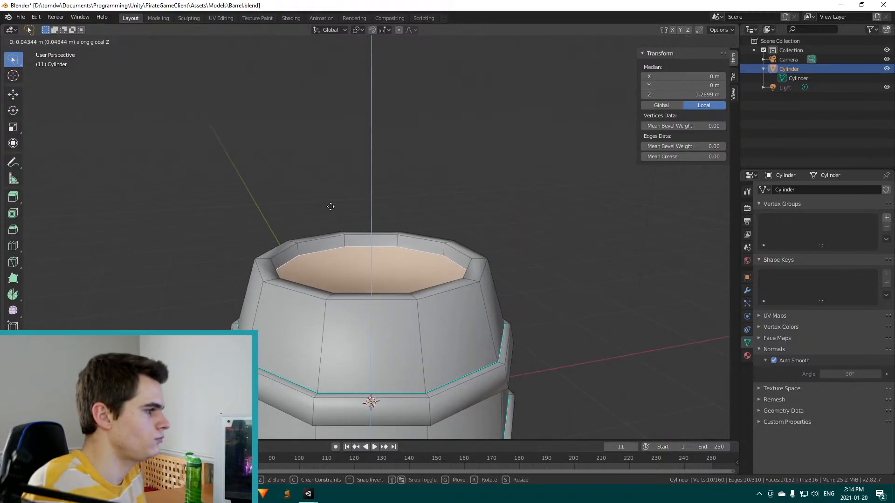
click(326, 211)
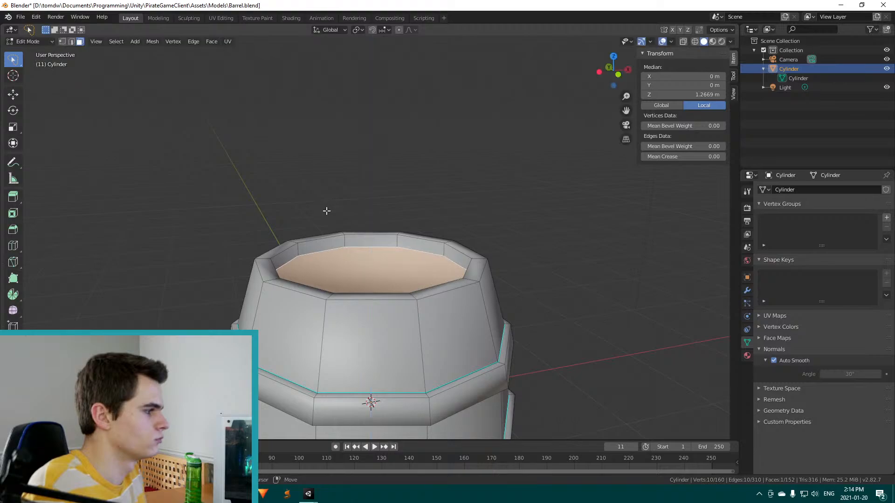
middle_drag(341, 288, 391, 284)
scroll(391, 284, down, 4)
key(ctrl+s)
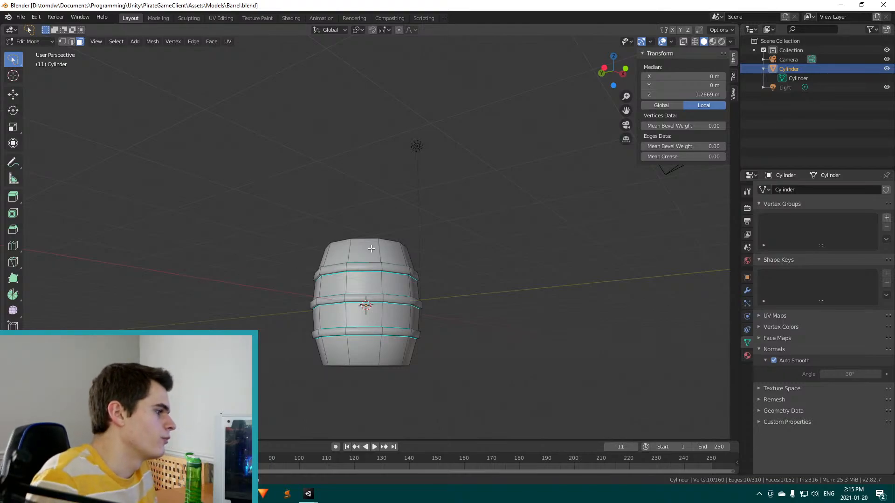
Examine the barrel's staves, hoops and side profile from several angles and distances
middle_drag(380, 203, 369, 379)
scroll(334, 345, up, 4)
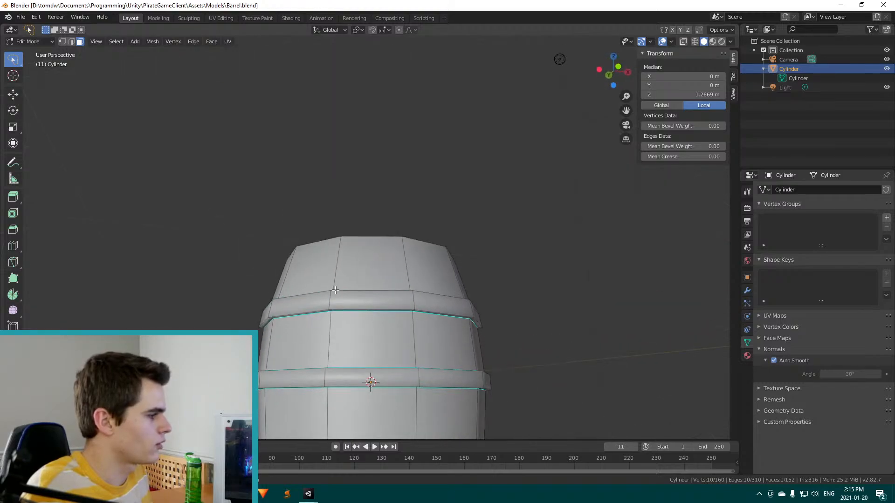
scroll(370, 339, down, 3)
middle_drag(370, 340, 456, 309)
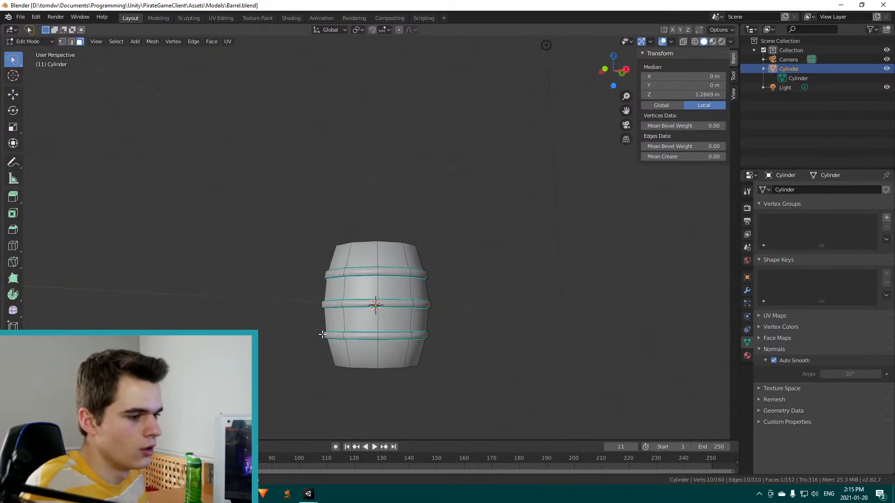
scroll(368, 345, up, 4)
scroll(446, 298, down, 3)
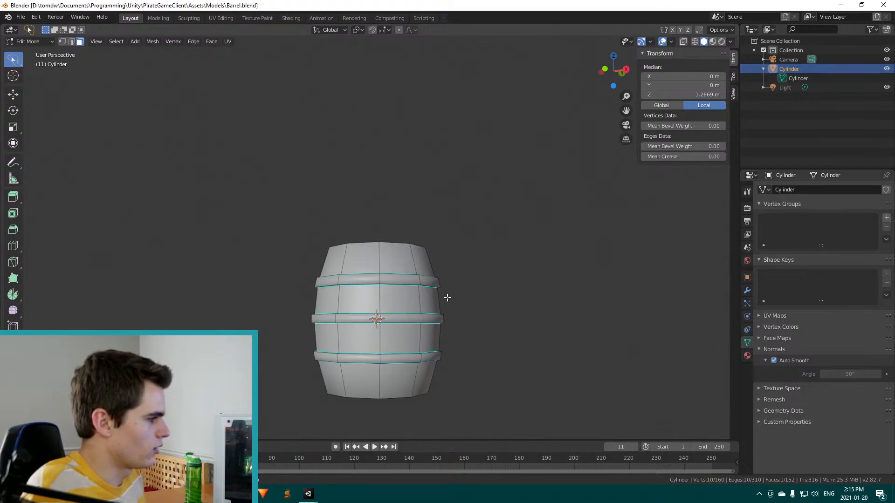
shift+middle_drag(445, 298, 471, 343)
scroll(375, 319, up, 2)
middle_drag(374, 319, 437, 331)
middle_drag(381, 366, 430, 295)
scroll(370, 288, up, 2)
Switch to Object Mode and inspect the barrel's shaded surface and hoops
key(Tab)
middle_drag(317, 306, 350, 275)
middle_drag(370, 243, 443, 326)
scroll(368, 303, up, 5)
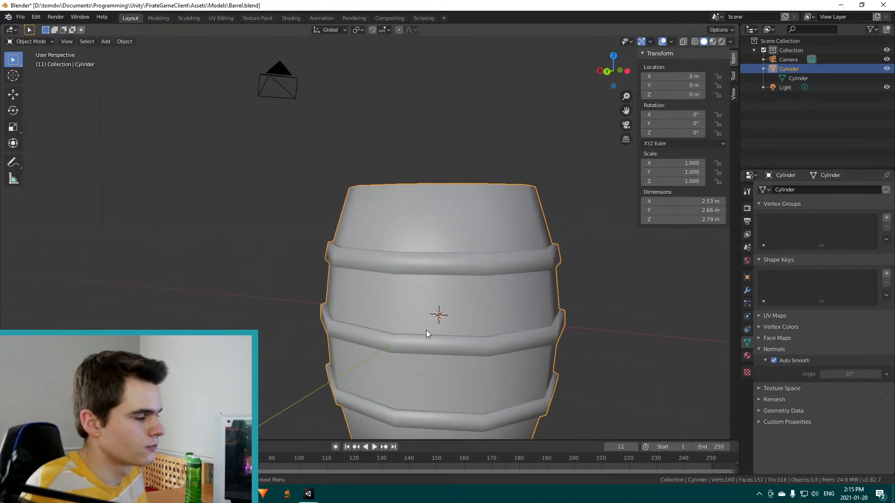
scroll(426, 330, down, 4)
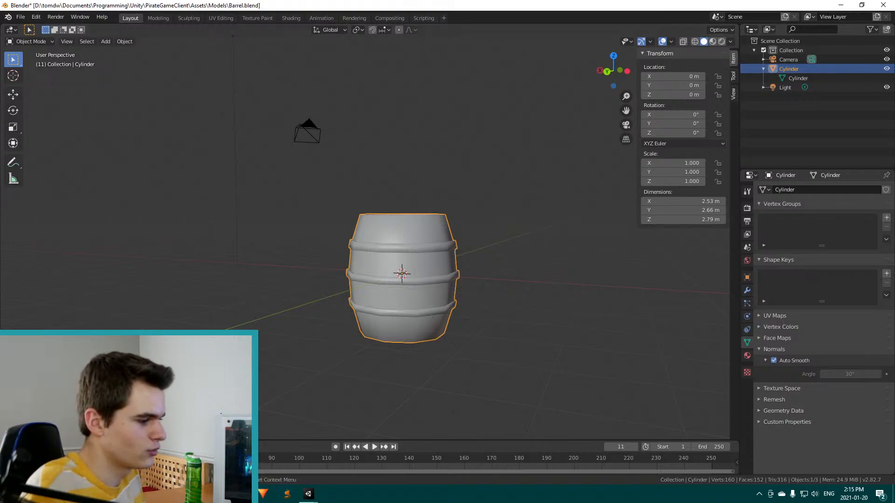
Switch to the browser, return to Wikipedia's Barrel article and open the Castle Rock microbrewery casks photo
key(alt+Tab)
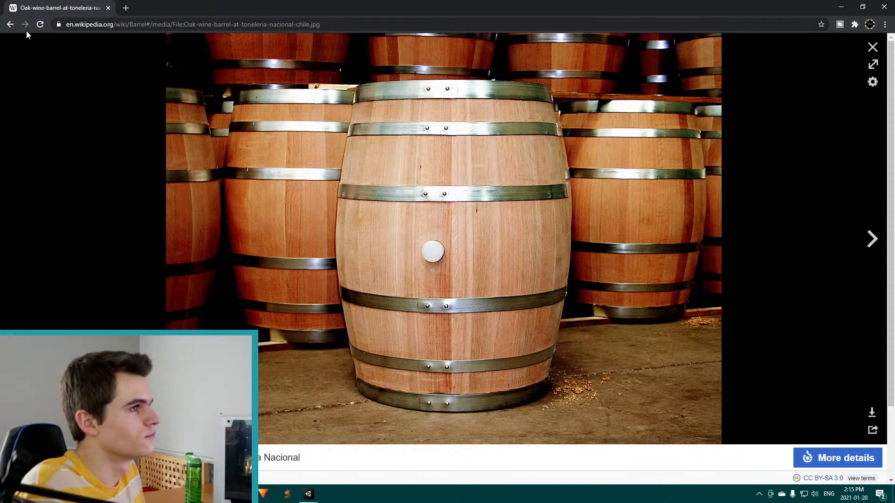
click(9, 24)
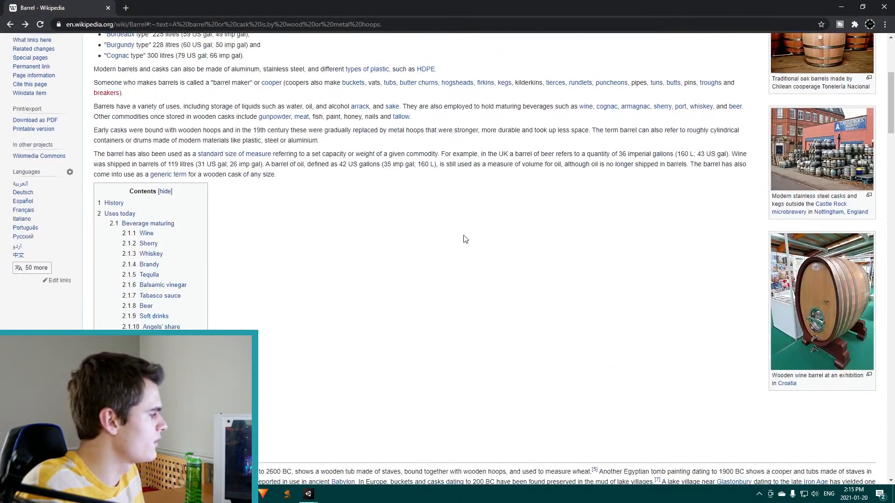
click(810, 157)
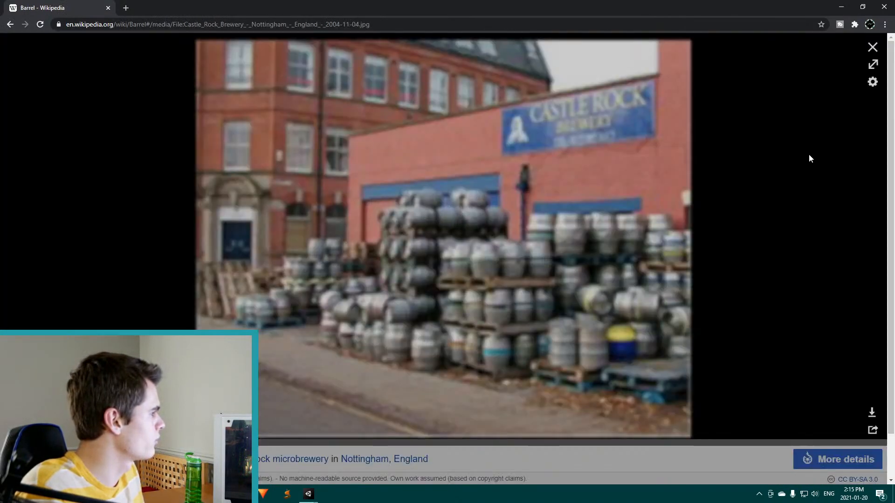
Close the reference photo, switch to Blender and inspect the barrel in Object Mode from several angles
click(14, 25)
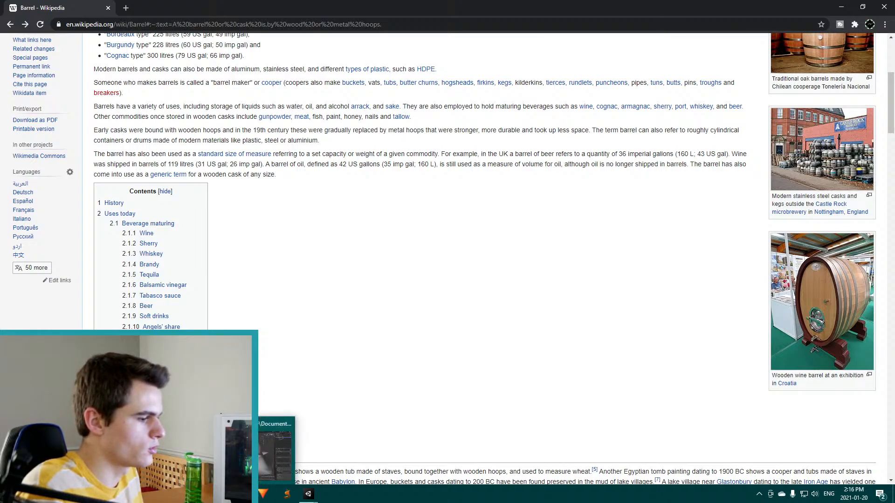
click(241, 494)
key(Tab)
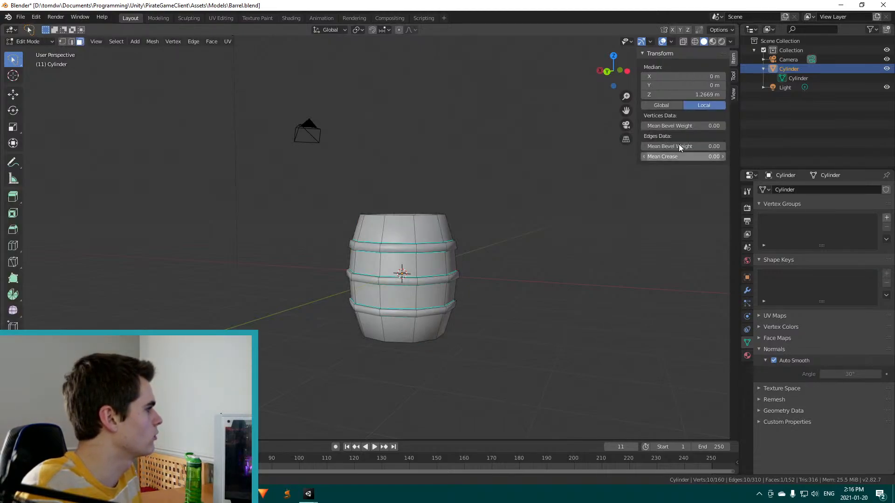
key(Tab)
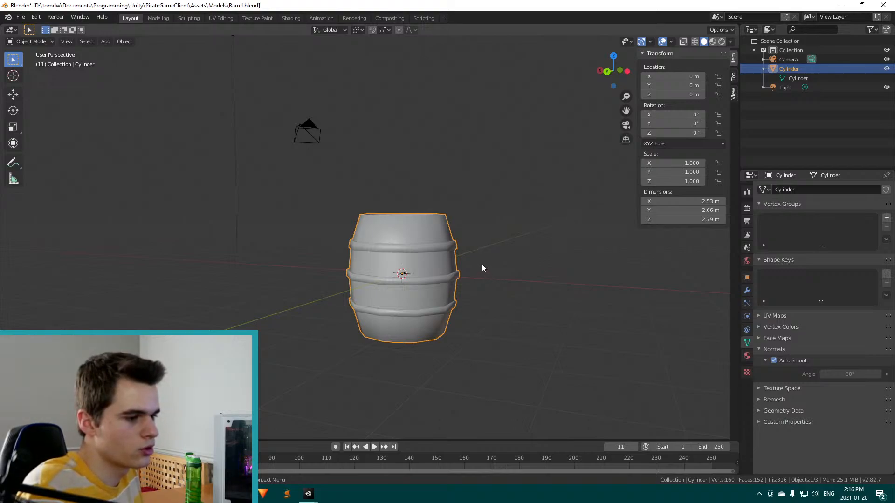
middle_drag(485, 278, 467, 284)
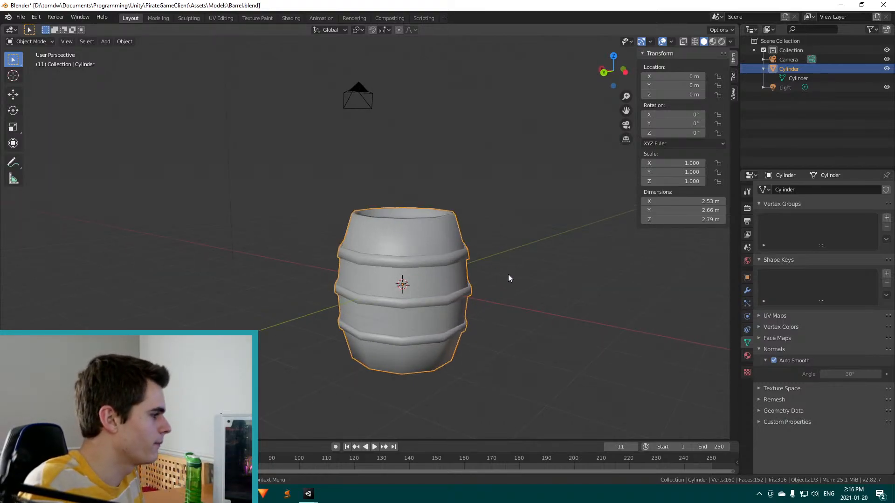
middle_drag(508, 278, 476, 286)
middle_drag(456, 384, 438, 358)
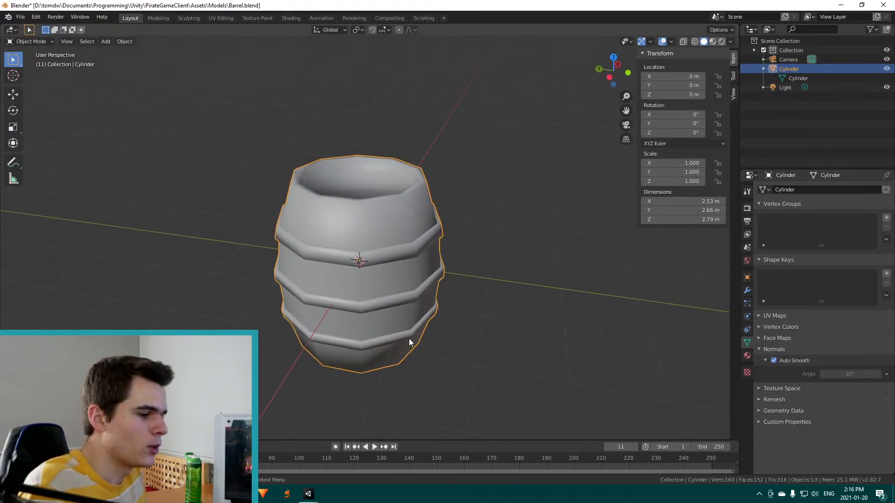
middle_drag(486, 319, 322, 380)
Switch to the PirateGameClient project in Unity, let the barrel model reimport and clear the console
mouse_move(311, 501)
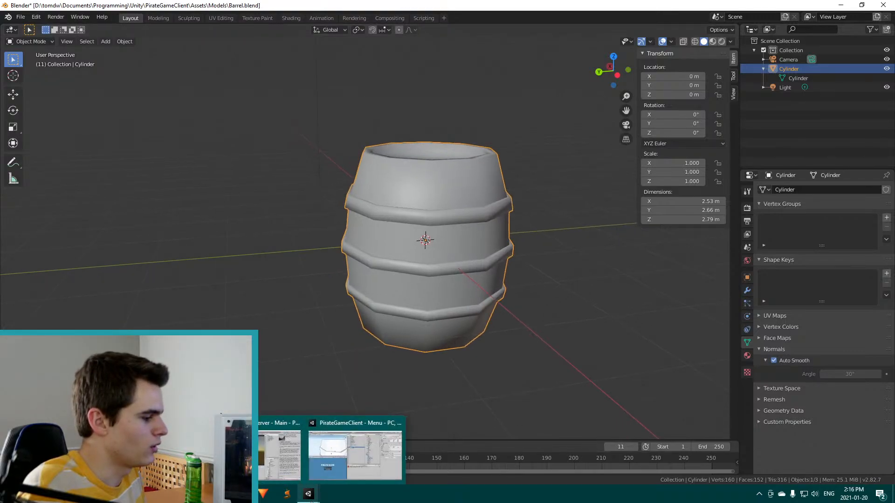
click(323, 451)
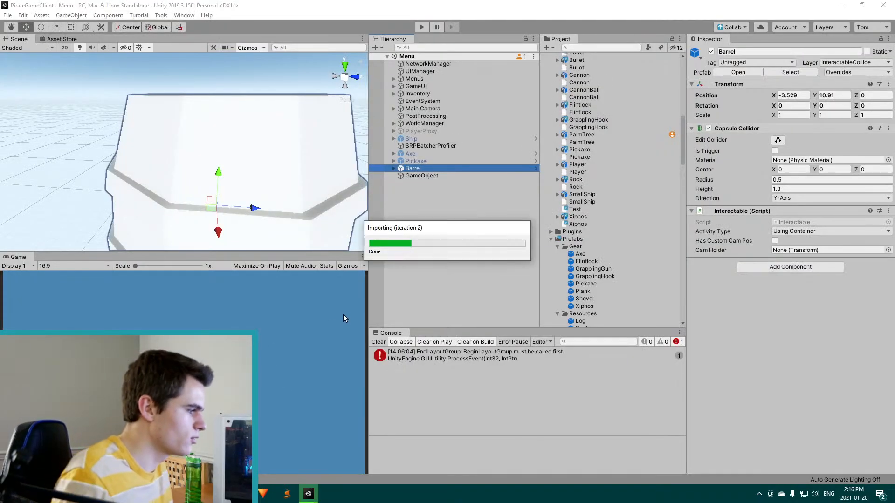
click(377, 342)
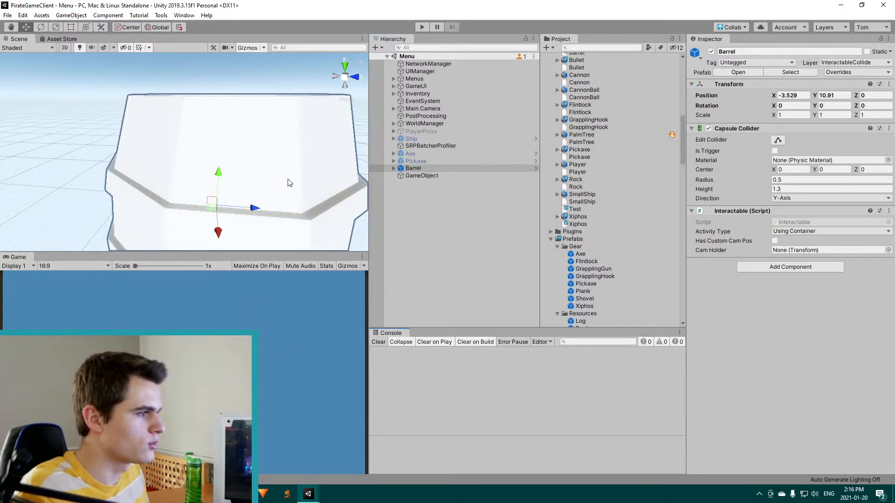
Deselect the barrel and examine its reimported mesh in the scene from several angles and distances
scroll(289, 180, down, 6)
alt+drag(246, 174, 248, 201)
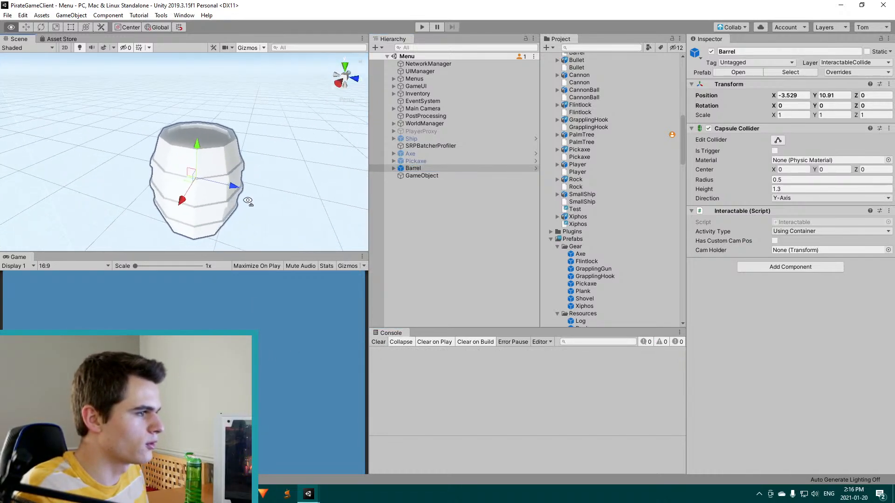
click(259, 140)
scroll(273, 182, up, 5)
alt+drag(195, 183, 145, 188)
scroll(154, 186, down, 5)
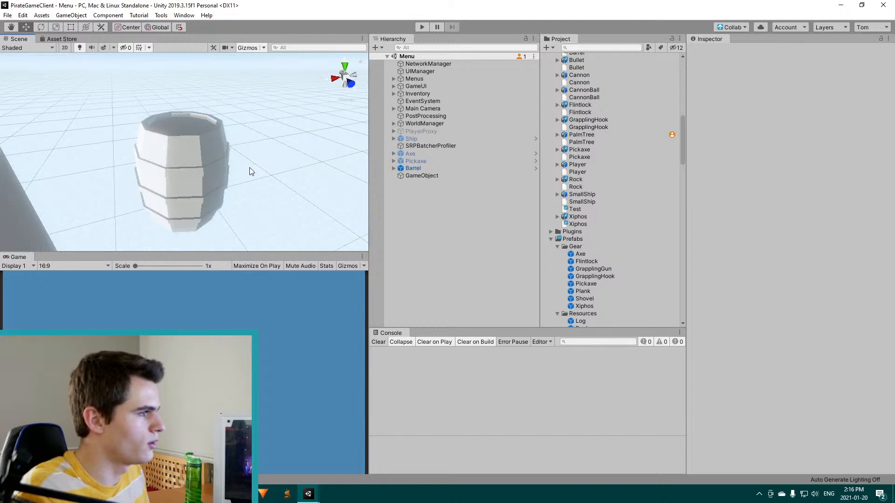
alt+drag(249, 172, 233, 163)
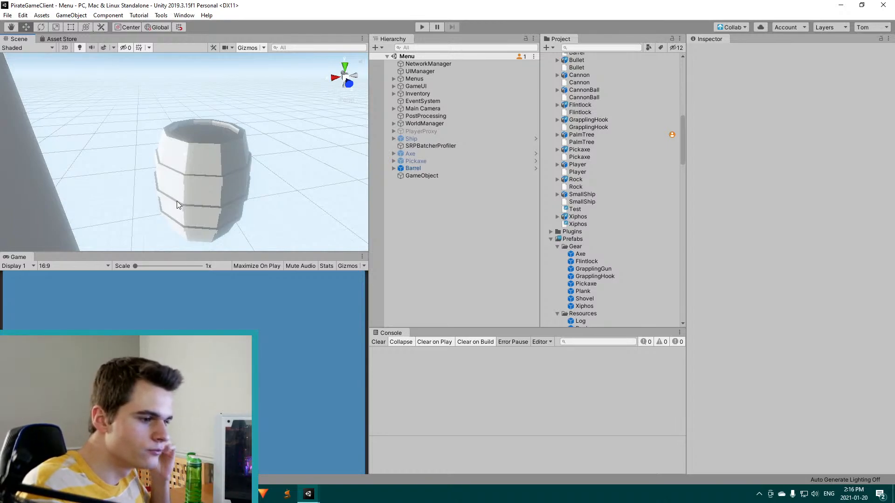
scroll(266, 174, down, 5)
alt+drag(219, 177, 206, 155)
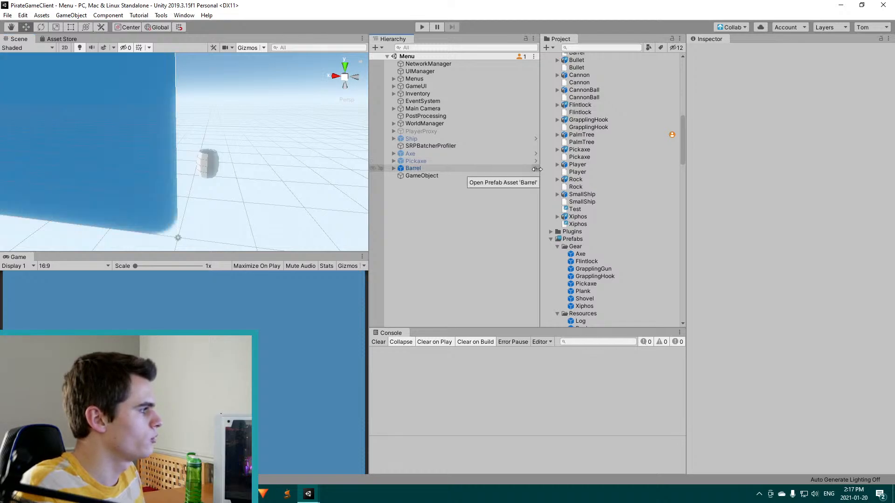
Open the Barrel prefab and move the Model capsule along Z to 1.94, beside the barrel mesh
click(536, 169)
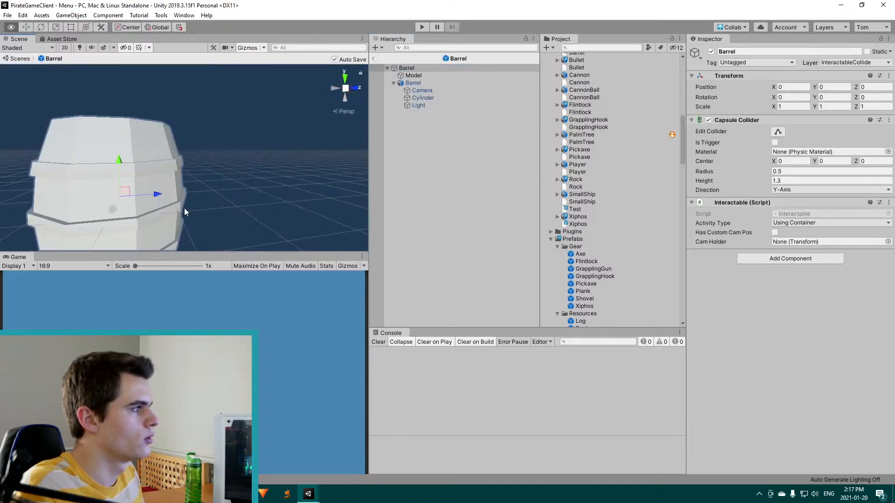
alt+drag(184, 208, 245, 172)
click(412, 84)
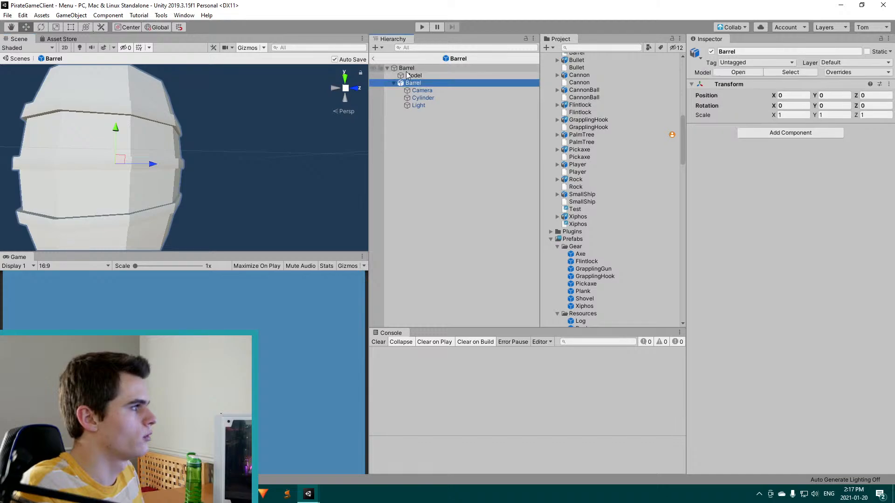
key(f)
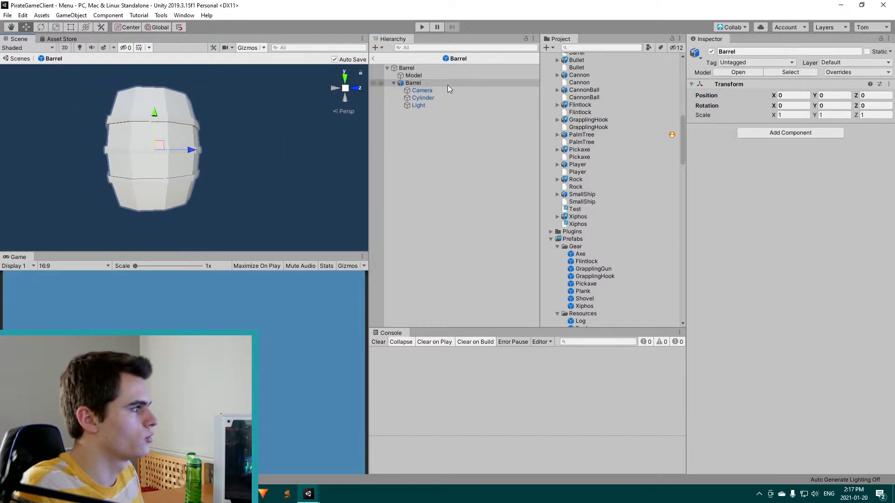
click(438, 76)
drag(196, 153, 214, 210)
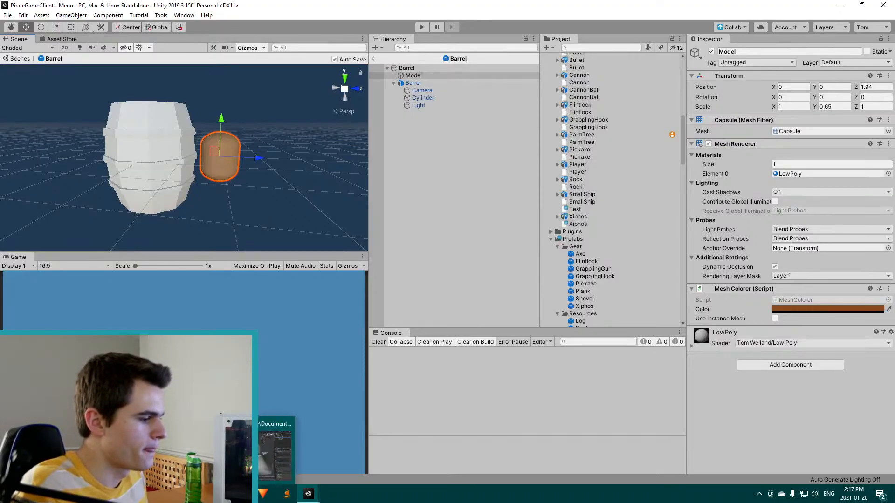
Switch to Blender, scale the whole barrel uniformly to about 0.478 and save Barrel.blend
click(263, 494)
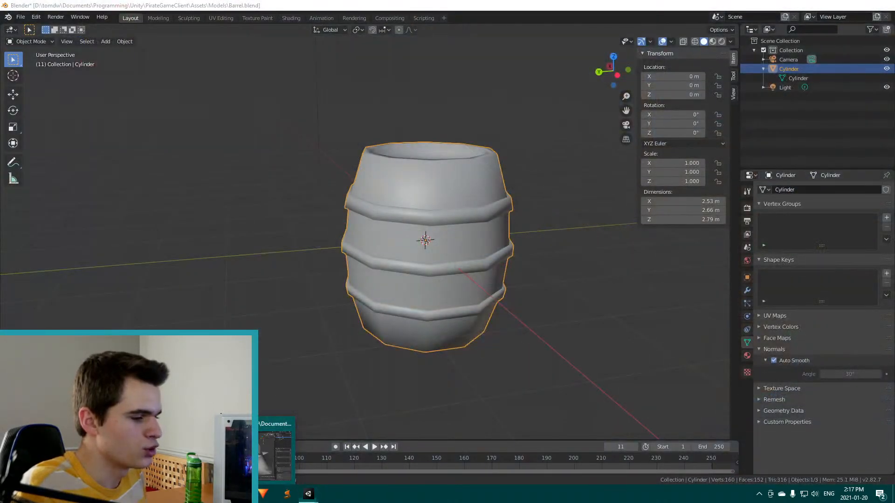
middle_drag(392, 169, 407, 141)
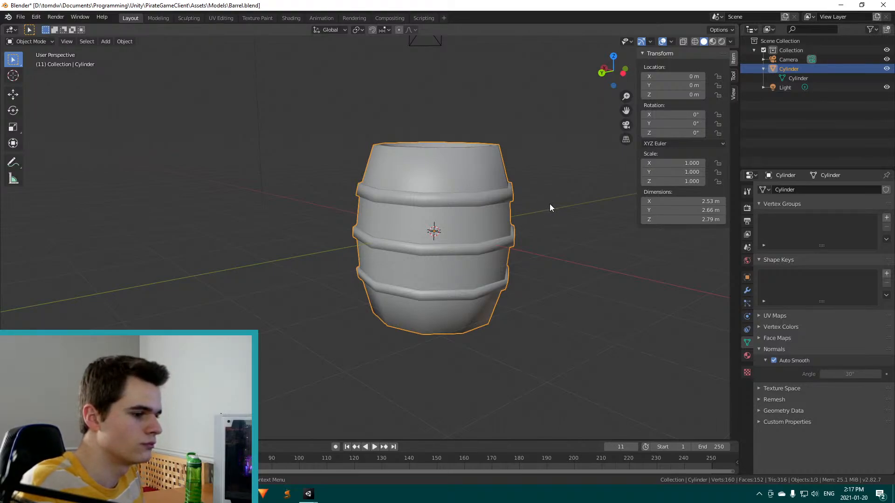
middle_drag(515, 222, 484, 237)
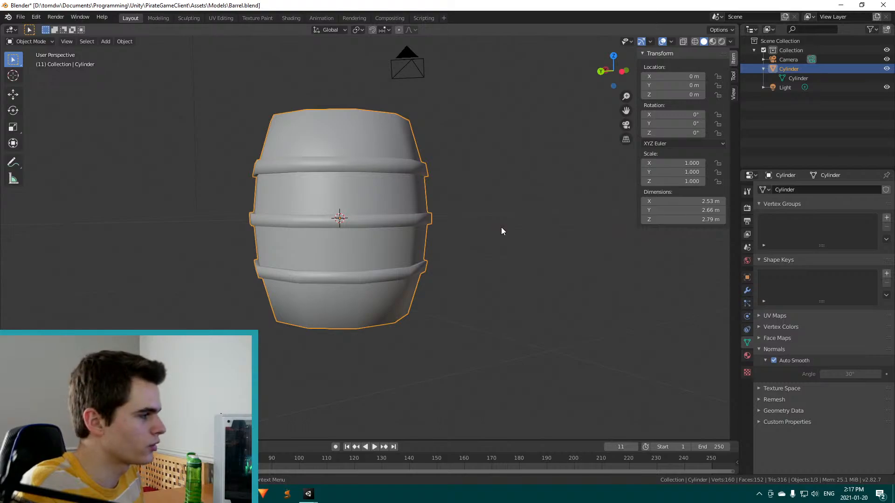
key(s)
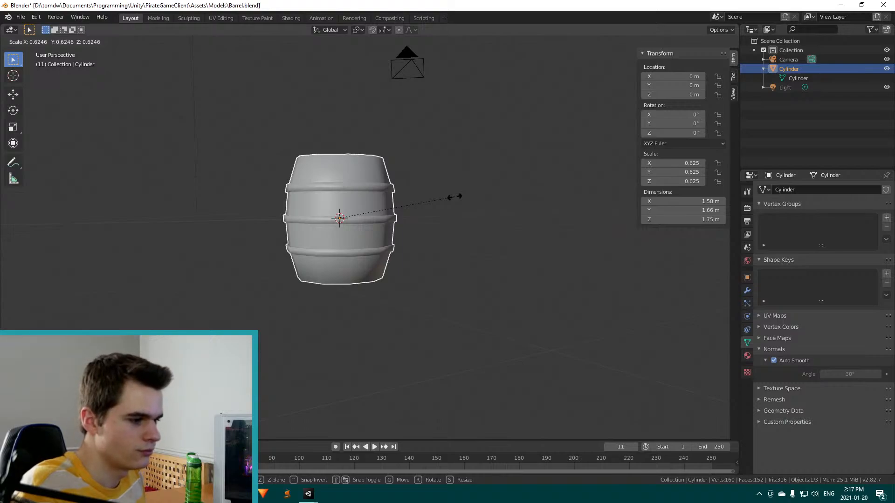
click(428, 212)
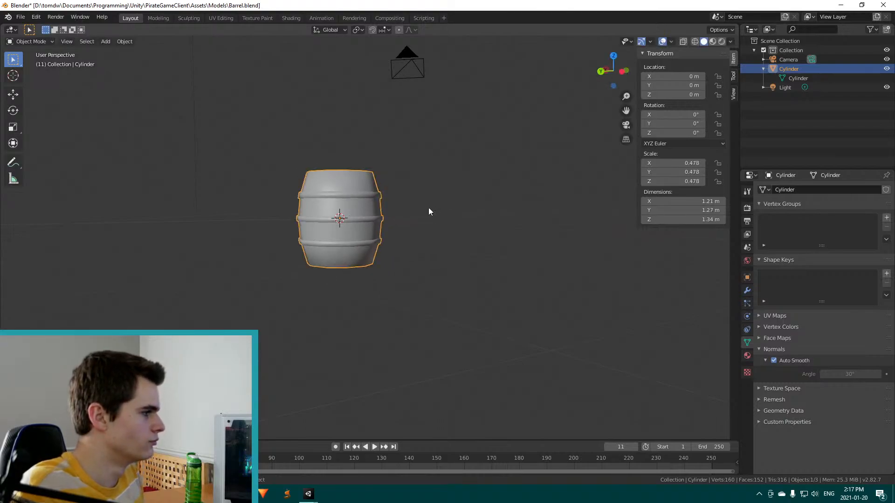
key(ctrl+s)
Return to Unity, compare the barrel with the capsule and set the Model capsule's Z position to 0
key(alt+Tab)
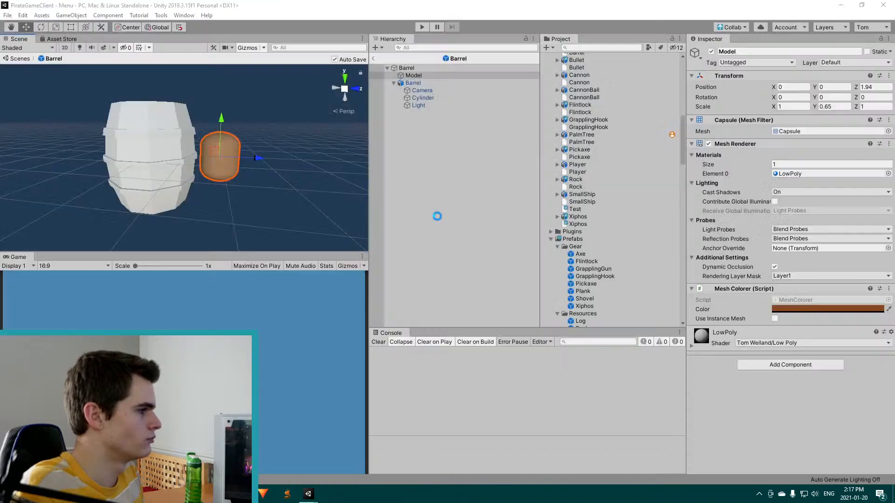
scroll(251, 206, down, 3)
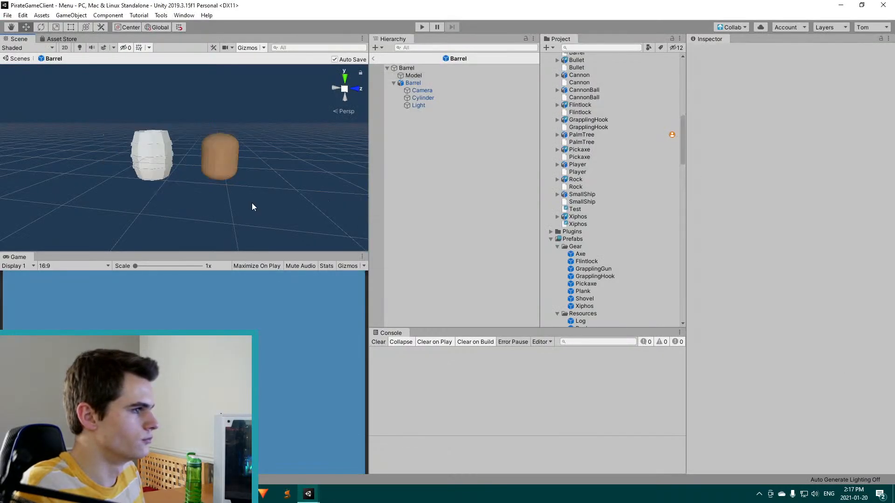
alt+drag(252, 205, 261, 148)
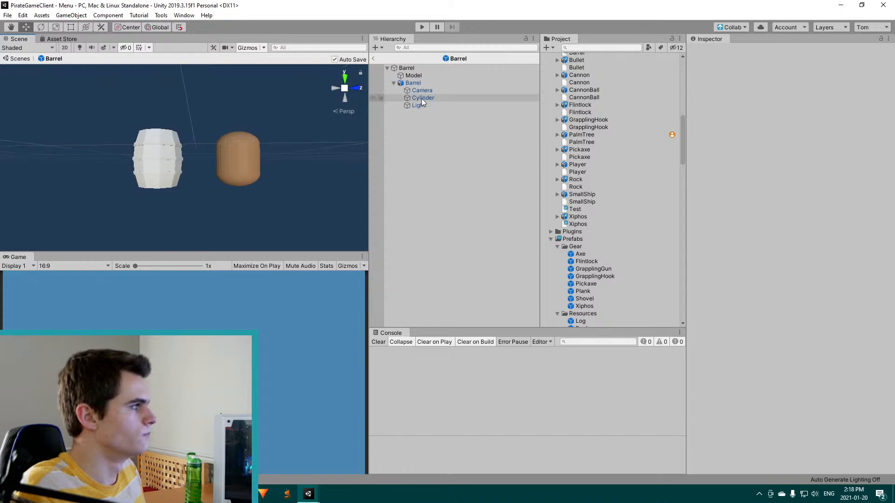
click(403, 76)
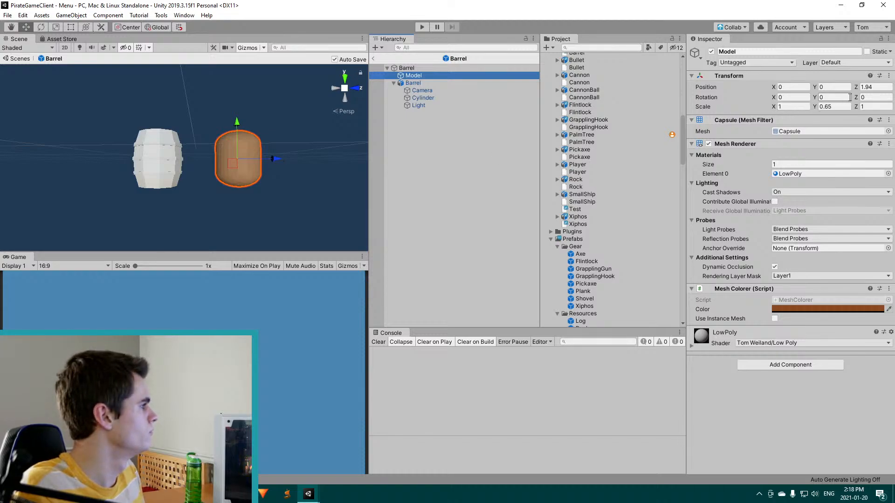
click(872, 87)
text(0)
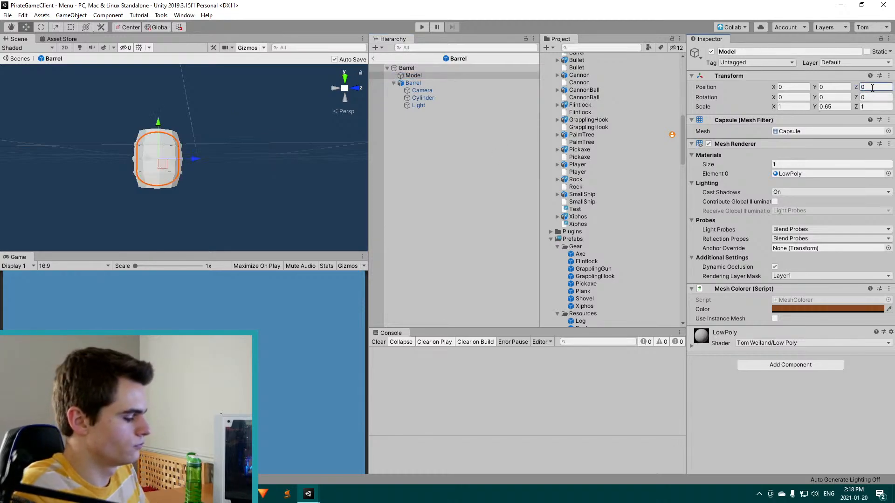
Activate the Rect tool and the 2D scene view to compare the capsule's bounds with the barrel
mouse_move(359, 135)
alt+mouse_down()
mouse_move(339, 134)
mouse_move(351, 134)
alt+mouse_up()
key(t)
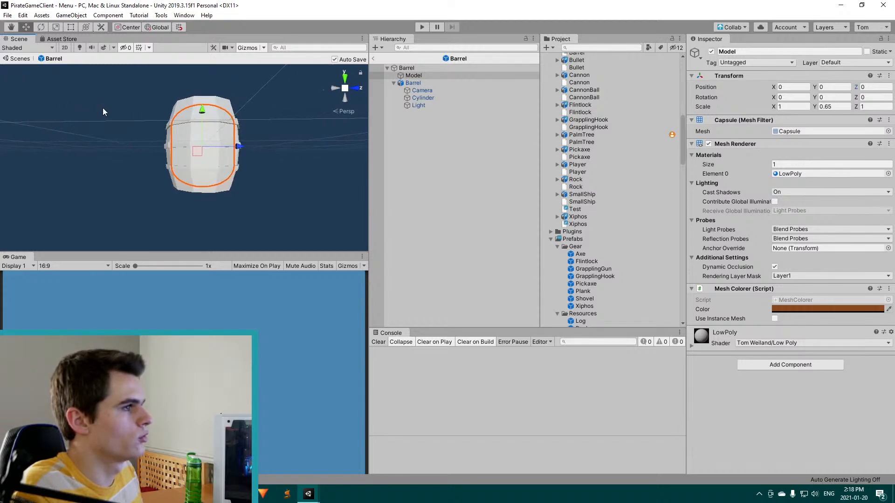
click(65, 47)
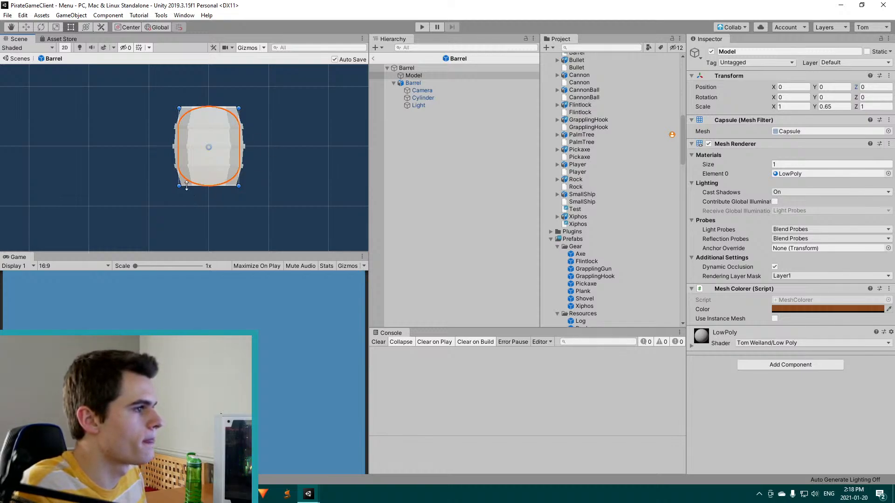
mouse_move(263, 494)
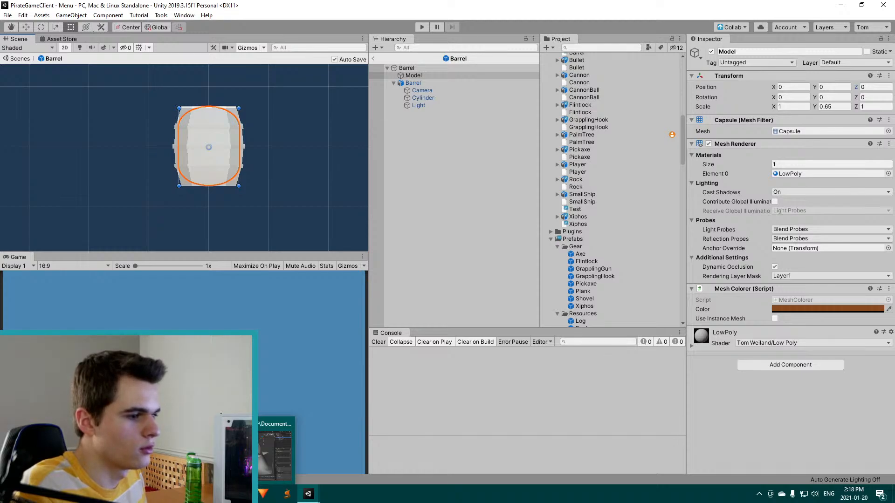
Switch to Blender, scale the barrel to about 0.45 in X and Y with Z locked, and save Barrel.blend
click(276, 447)
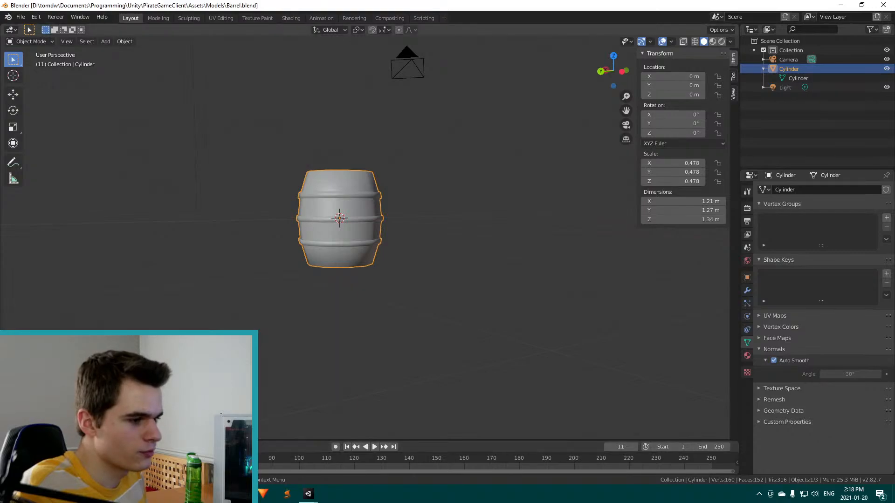
scroll(272, 252, up, 5)
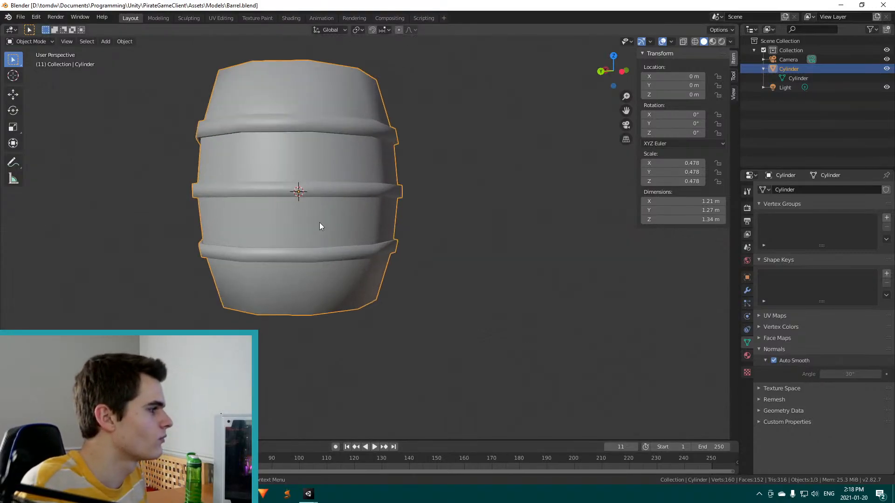
scroll(320, 227, down, 3)
middle_drag(398, 195, 449, 217)
key(s)
key(shift+z)
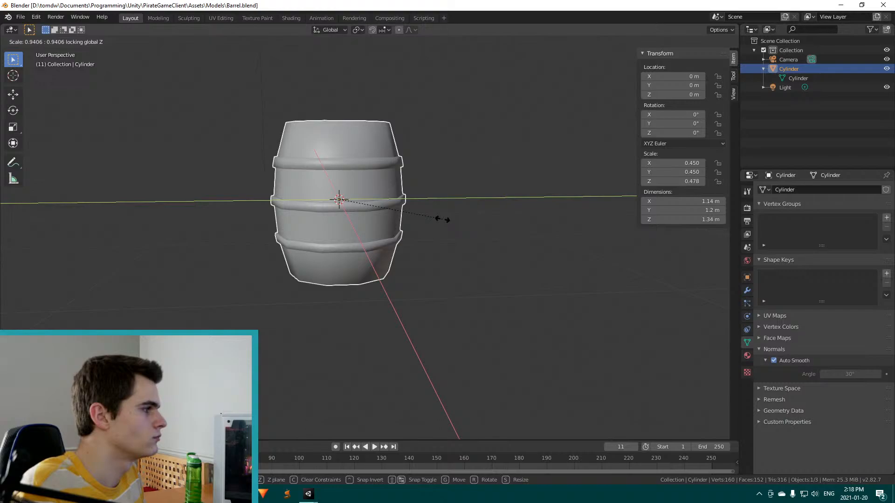
click(441, 219)
middle_drag(443, 219, 414, 223)
key(Tab)
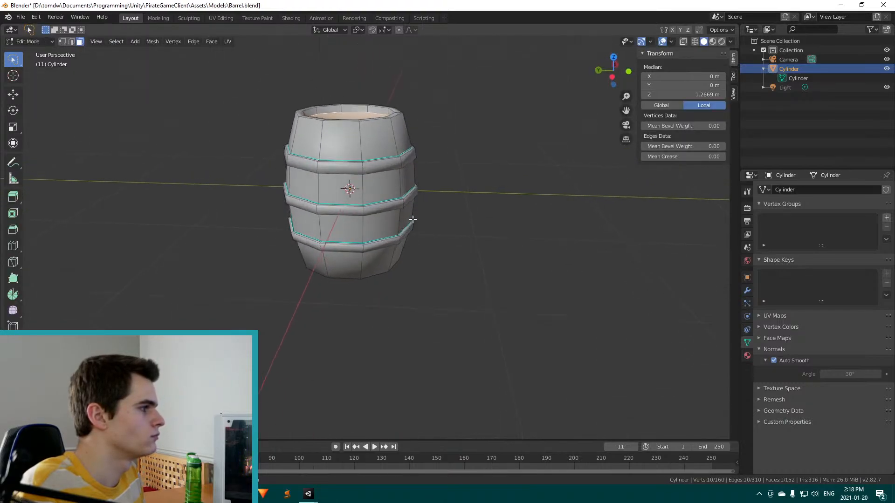
key(Tab)
key(ctrl+s)
Return to Unity and select the Model capsule to compare its outline with the narrowed barrel
key(alt+Tab)
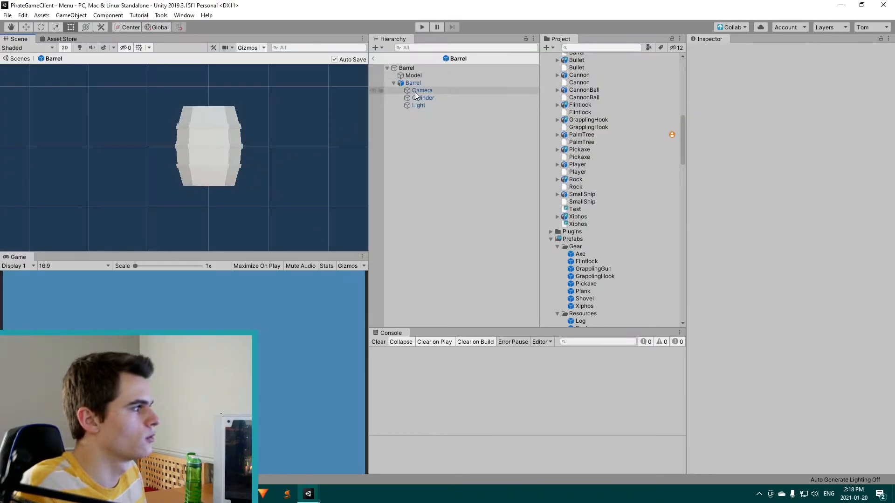
click(415, 76)
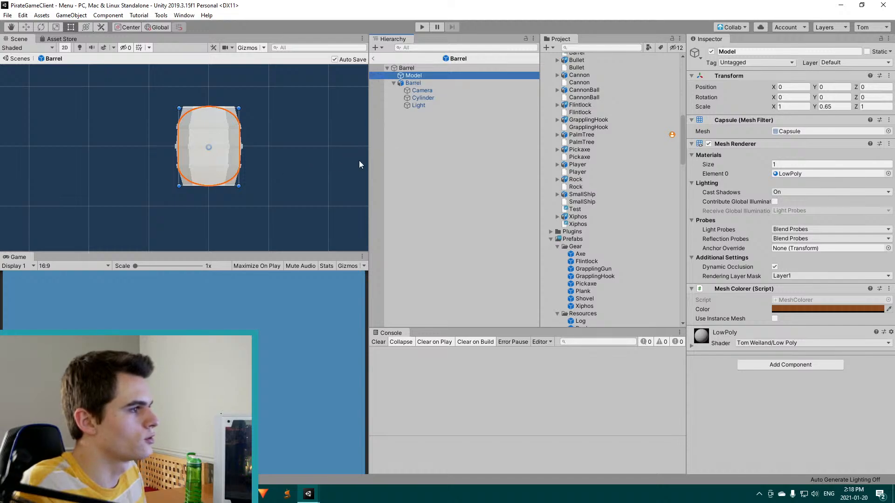
Switch to Blender and examine the resized barrel's shape and rings from several angles
key(alt+Tab)
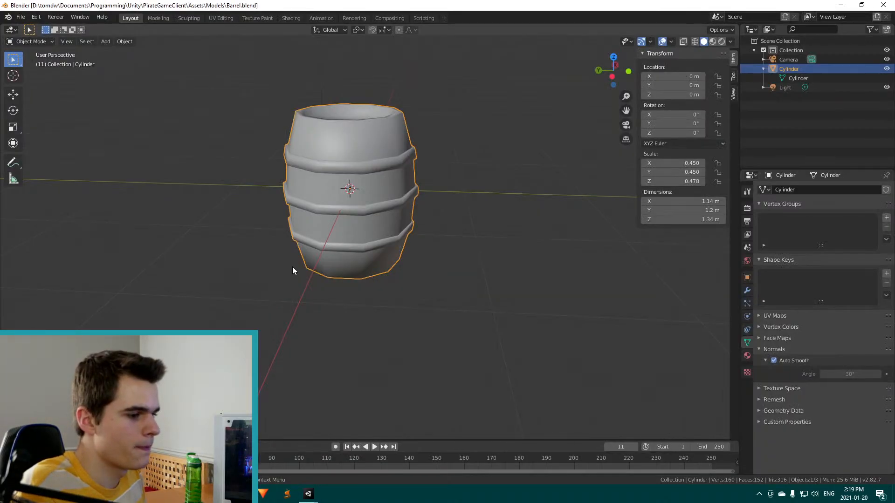
middle_drag(223, 252, 413, 183)
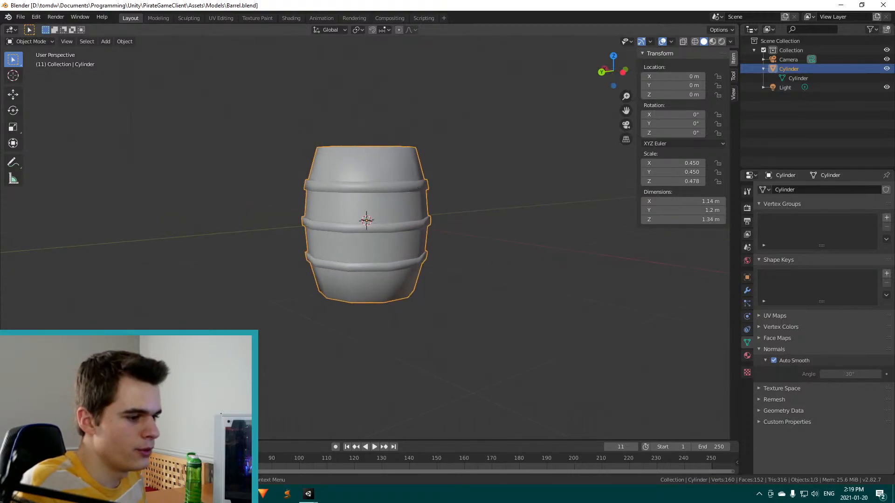
middle_drag(158, 219, 177, 194)
middle_drag(379, 208, 398, 259)
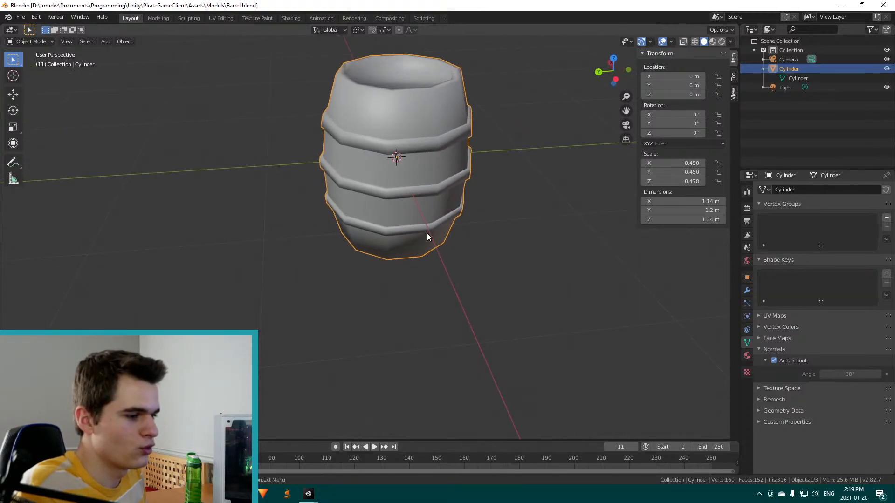
scroll(461, 143, down, 1)
middle_drag(489, 238, 441, 235)
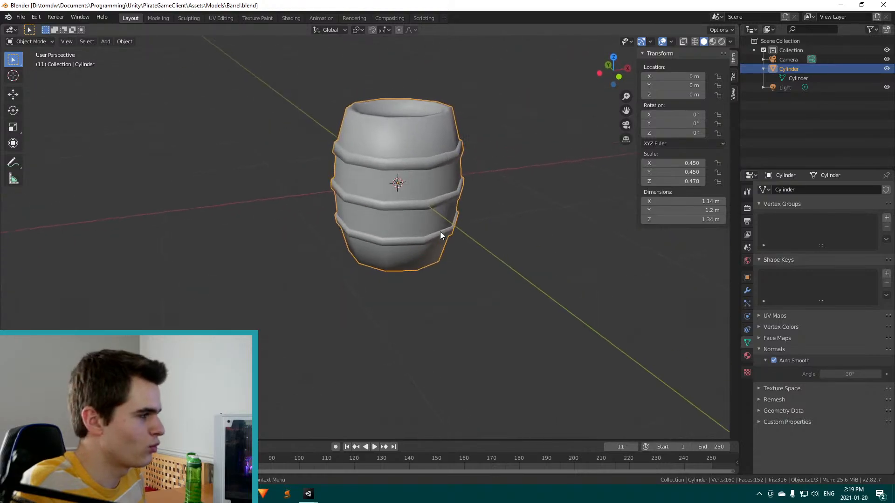
middle_drag(320, 220, 295, 221)
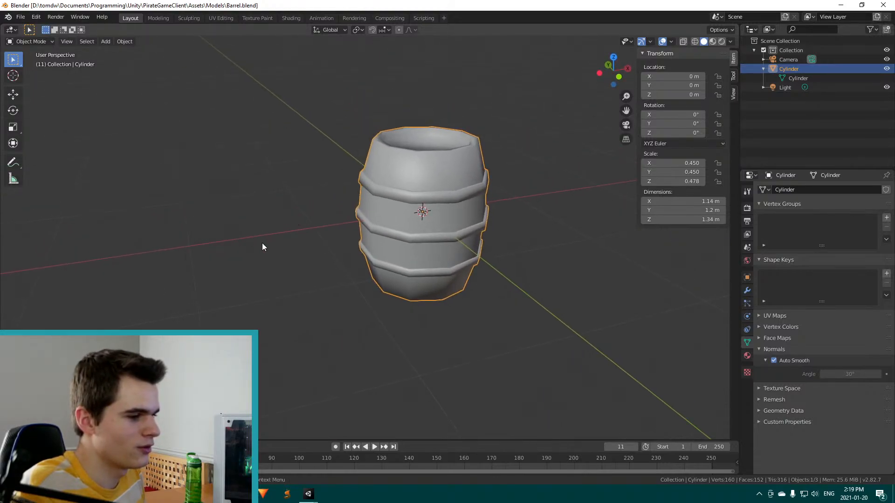
middle_drag(261, 246, 309, 254)
middle_drag(487, 219, 425, 199)
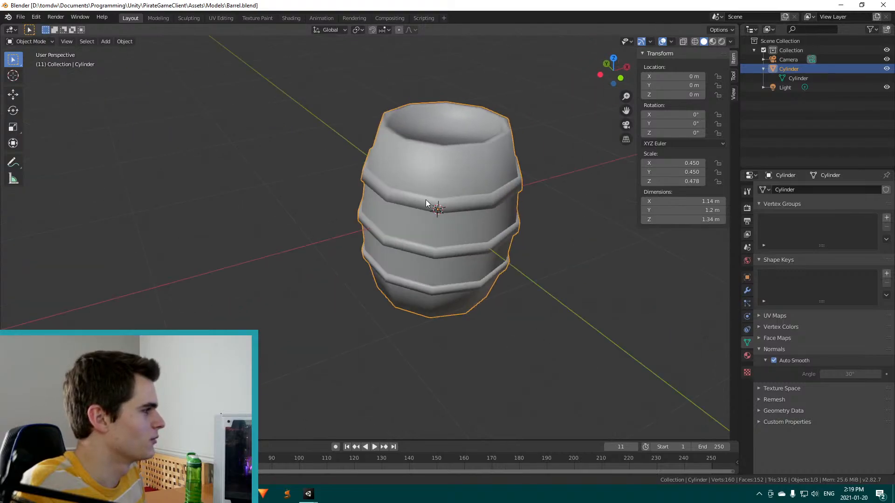
scroll(350, 177, up, 2)
scroll(355, 211, up, 2)
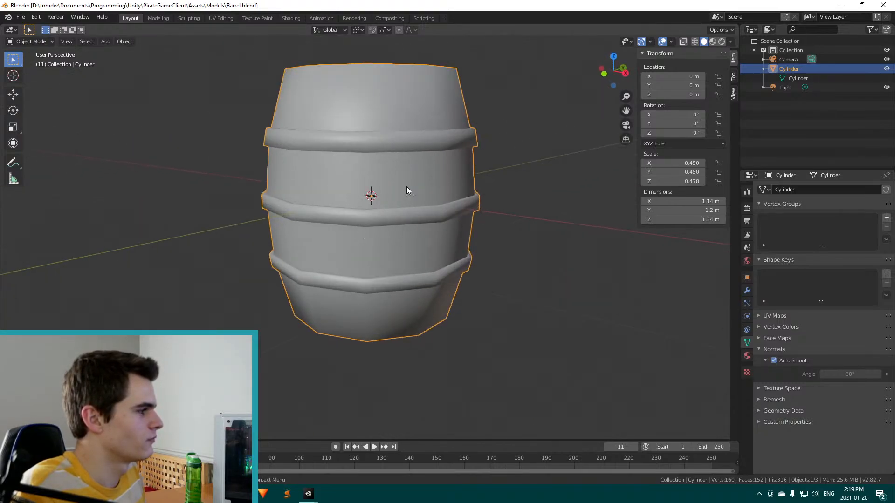
Apply the barrel object's scale so it resets to 1 on all axes, and save Barrel.blend
key(ctrl+a)
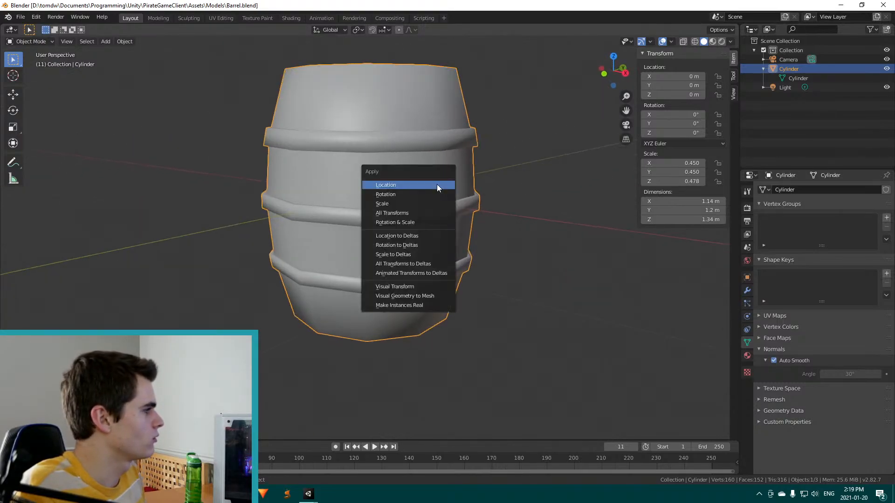
click(402, 203)
scroll(462, 225, down, 4)
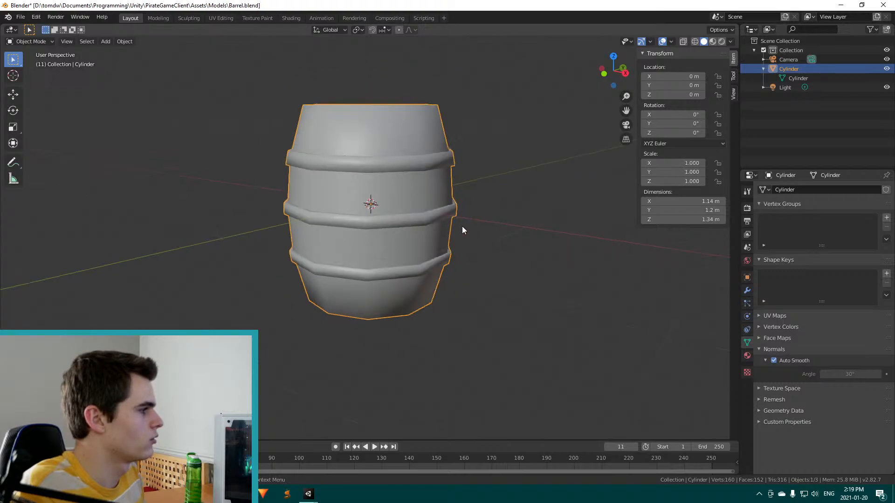
key(ctrl+s)
key(Tab)
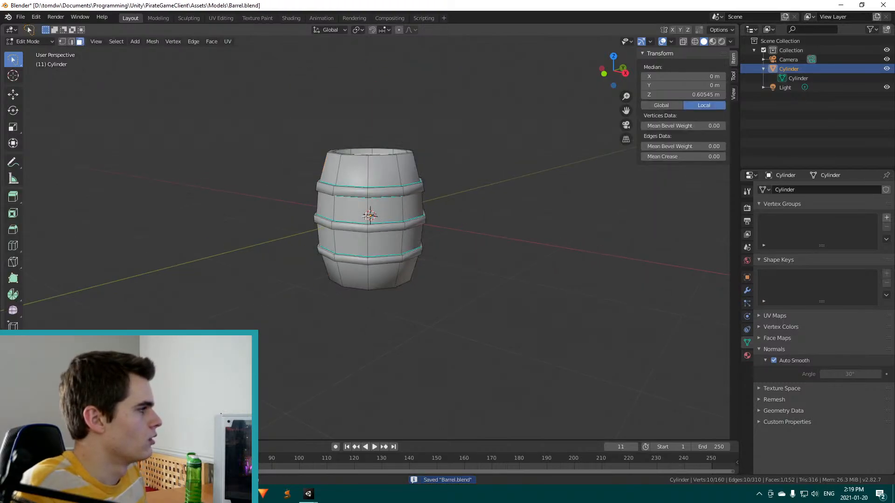
key(Tab)
Return to the PirateGameClient project in Unity and change the scene view from 2D back to 3D perspective
mouse_move(308, 493)
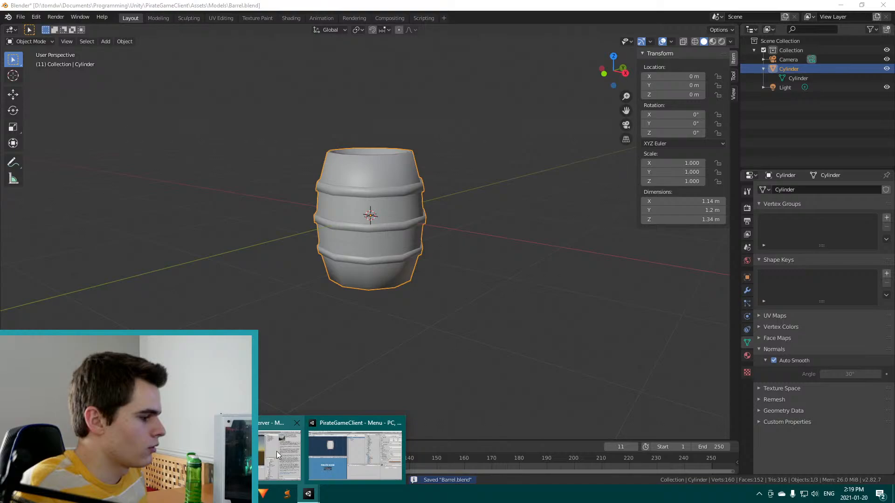
click(357, 449)
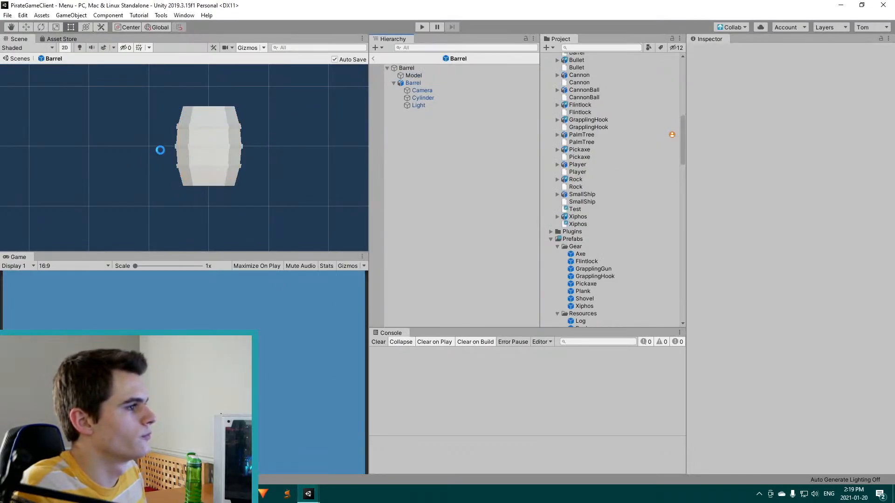
middle_drag(160, 149, 202, 157)
alt+drag(65, 75, 254, 211)
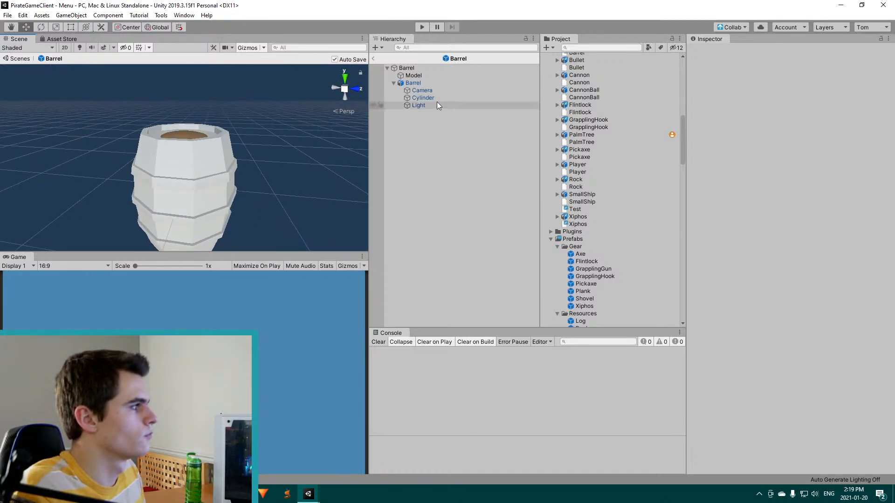
Replace the Mesh Part Selector component on the Cylinder object with a Mesh Colorer component
click(419, 98)
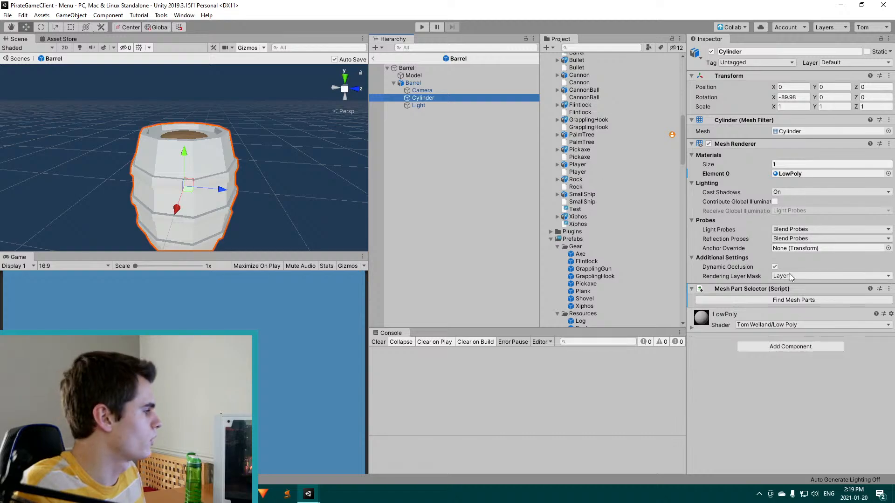
right_click(712, 292)
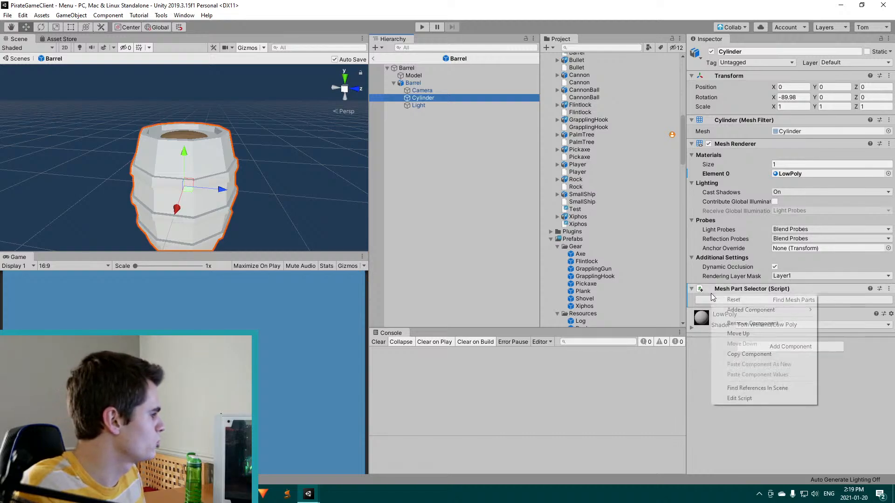
click(748, 324)
click(776, 326)
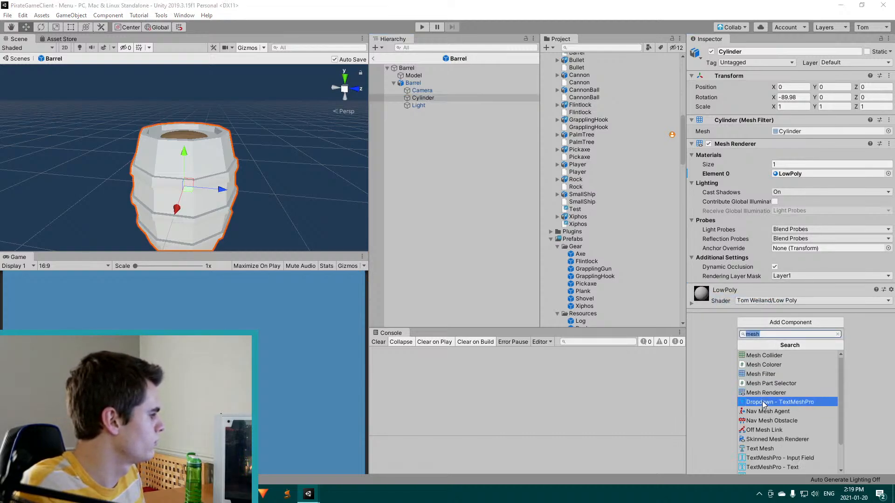
click(748, 369)
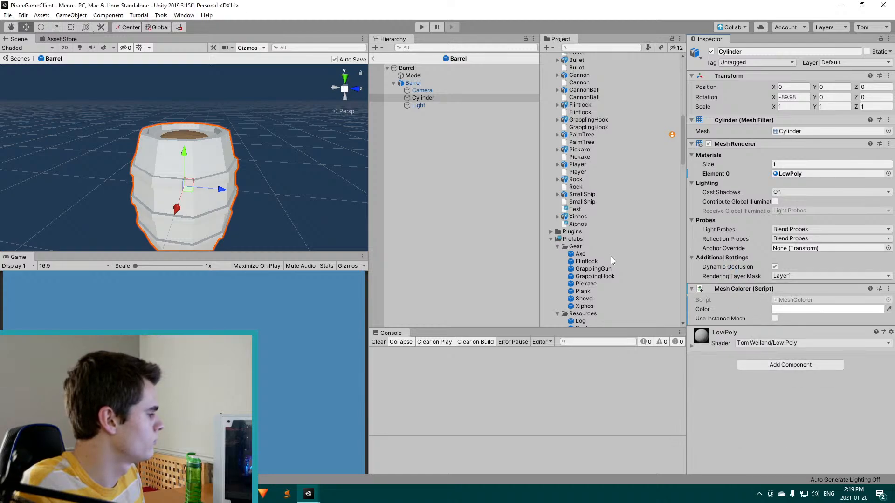
Copy the brown hex color 894922 from the Model capsule's Mesh Colorer to the Cylinder's Mesh Colorer
click(418, 76)
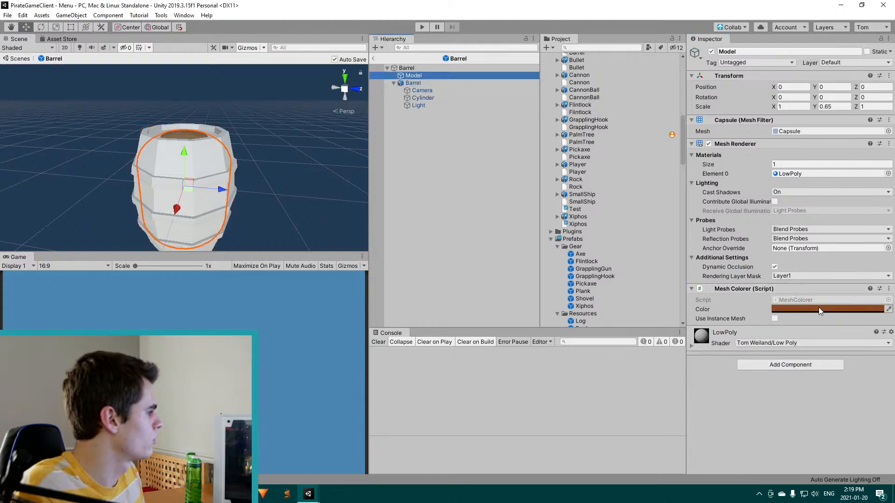
click(827, 309)
click(653, 350)
key(ctrl+c)
click(423, 97)
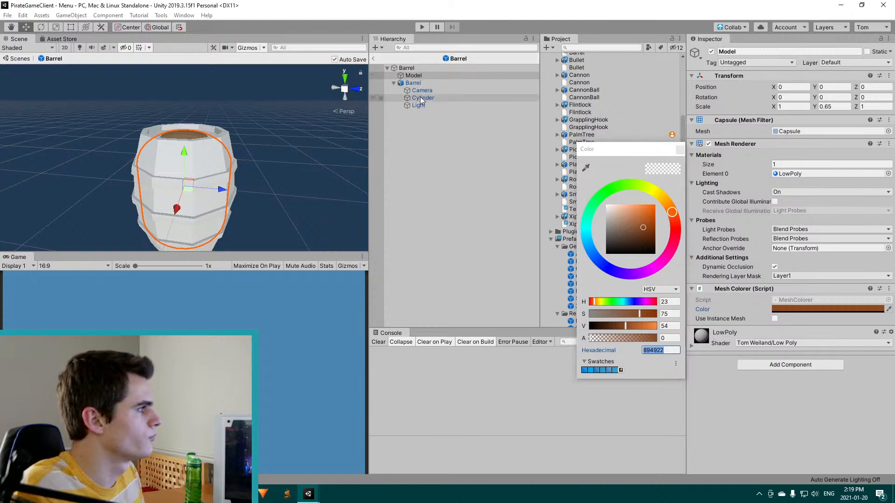
click(794, 309)
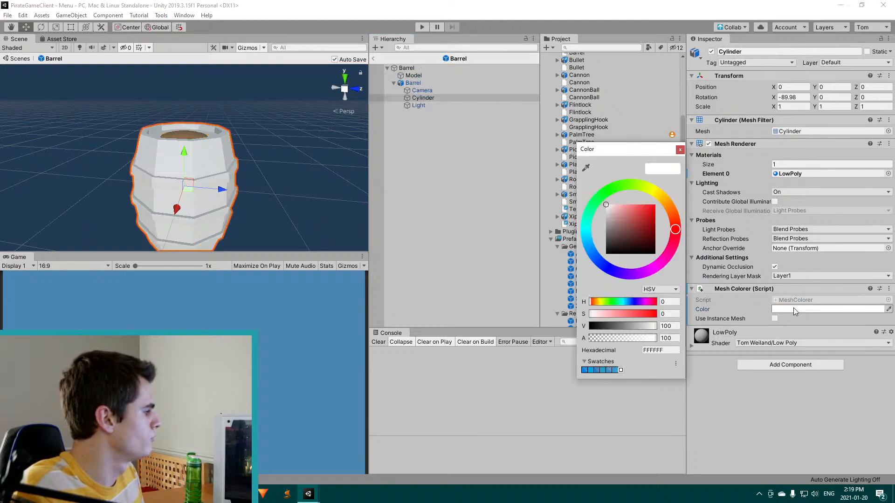
click(654, 350)
key(ctrl+v)
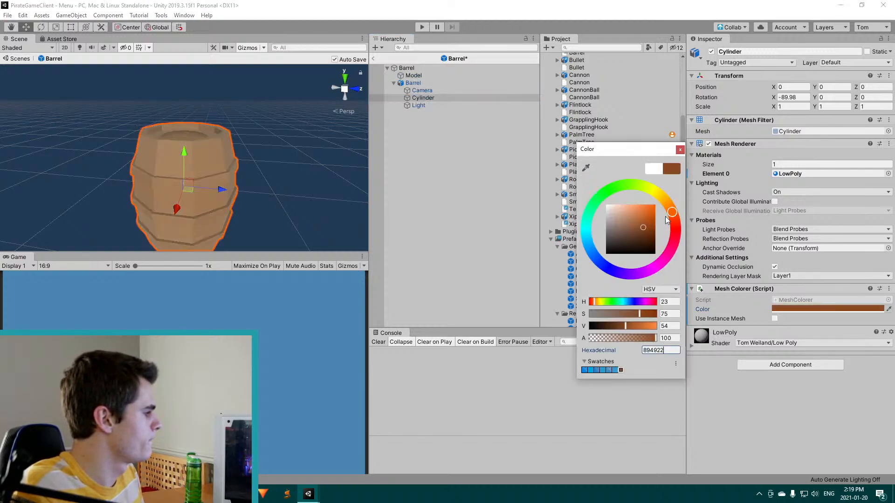
click(679, 150)
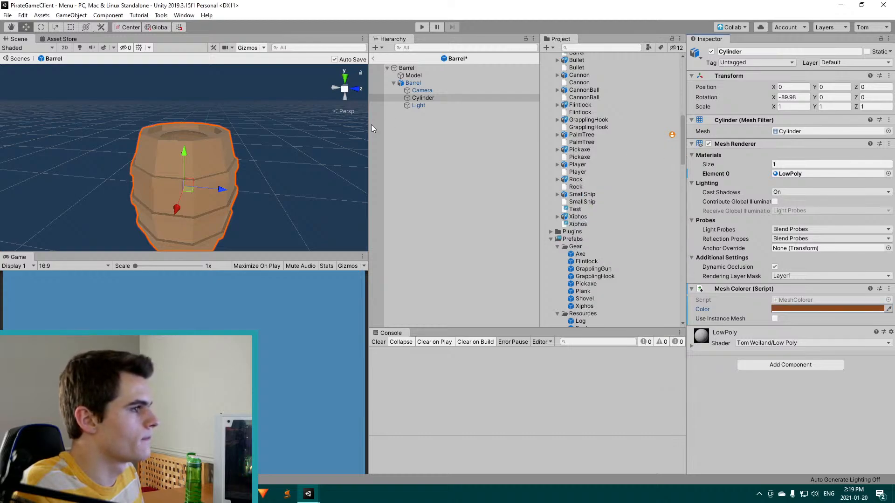
Delete the placeholder Model capsule from the Barrel prefab and select the Cylinder
click(413, 75)
key(Delete)
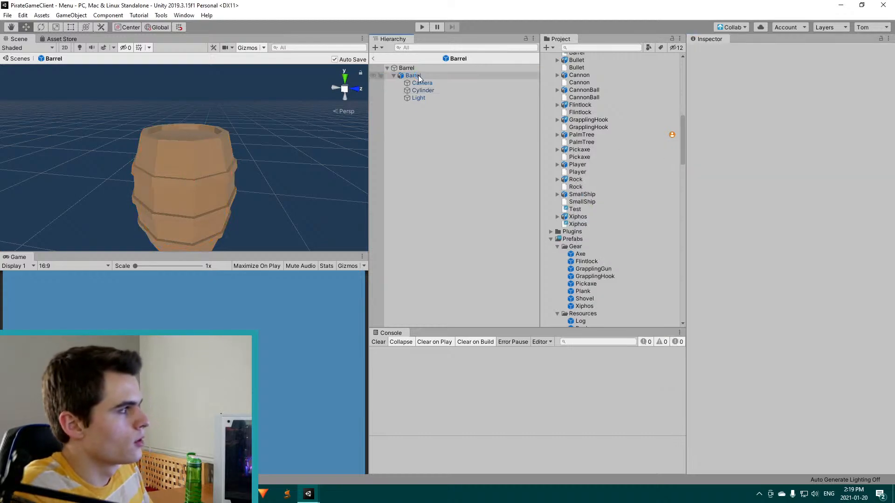
click(409, 90)
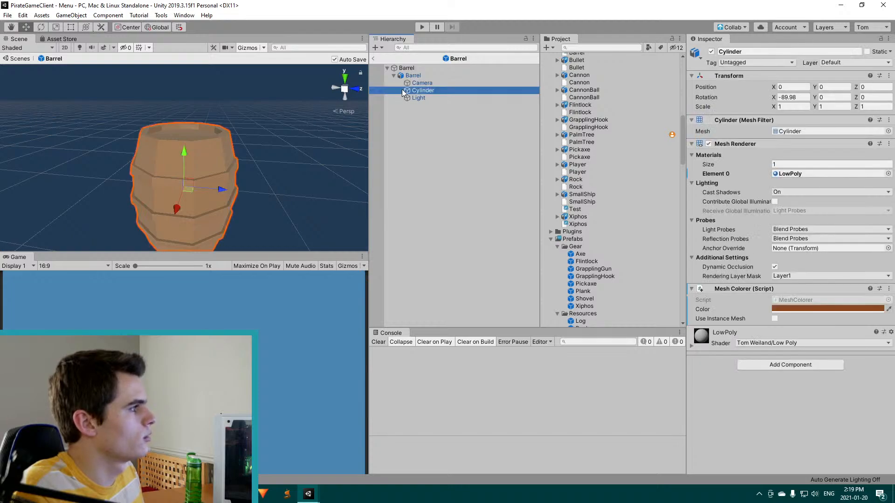
Examine the brown barrel in the prefab scene view from several angles and distances
alt+drag(242, 184, 215, 120)
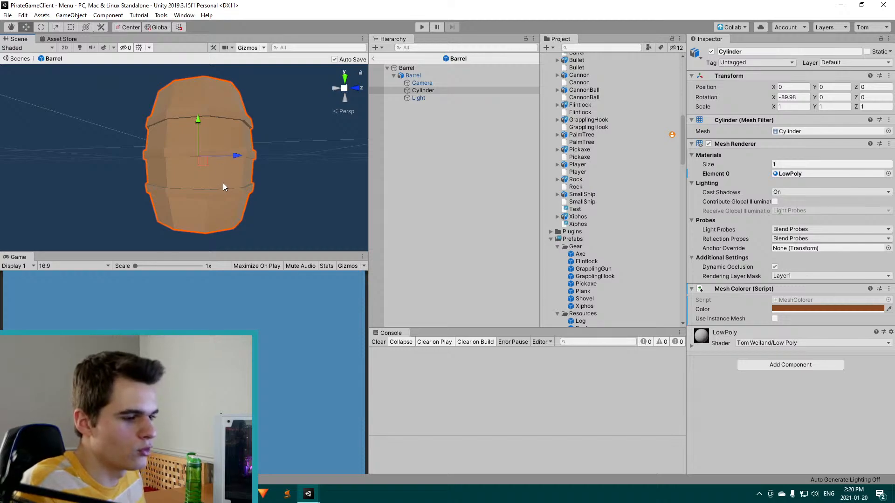
alt+drag(186, 179, 185, 185)
scroll(185, 186, up, 3)
click(314, 178)
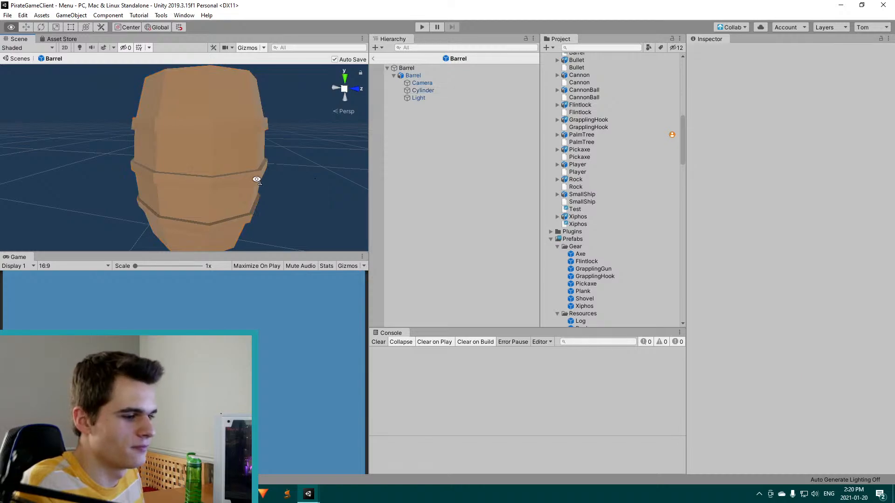
alt+drag(255, 181, 247, 191)
scroll(248, 192, down, 2)
scroll(319, 137, down, 3)
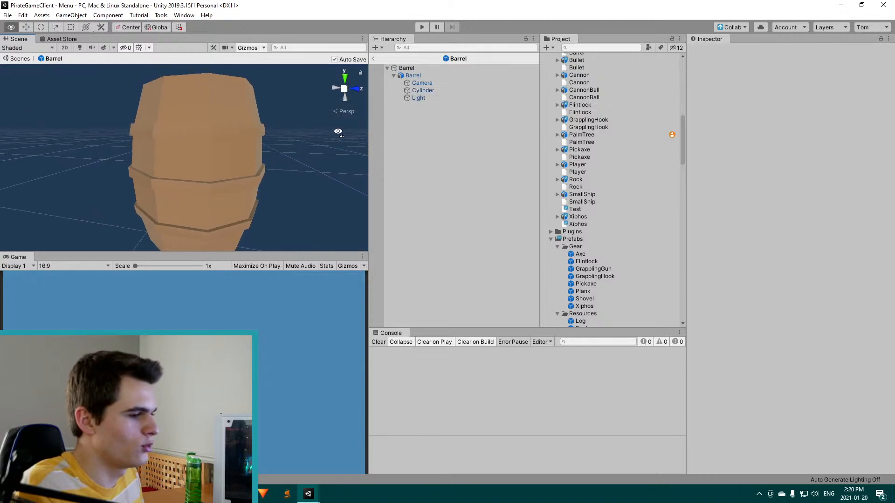
alt+drag(319, 138, 280, 140)
scroll(290, 139, up, 2)
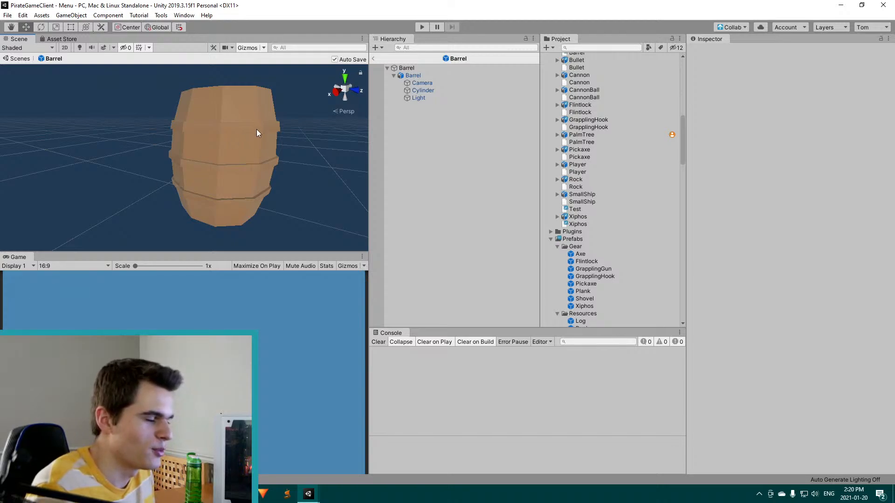
Leave the Barrel prefab for the Menu scene, start play mode and create a new crew in the game
click(374, 58)
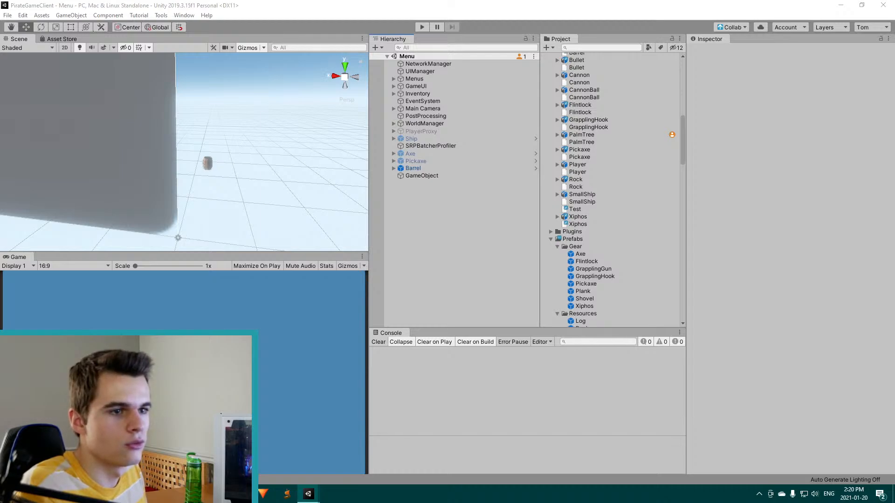
click(421, 28)
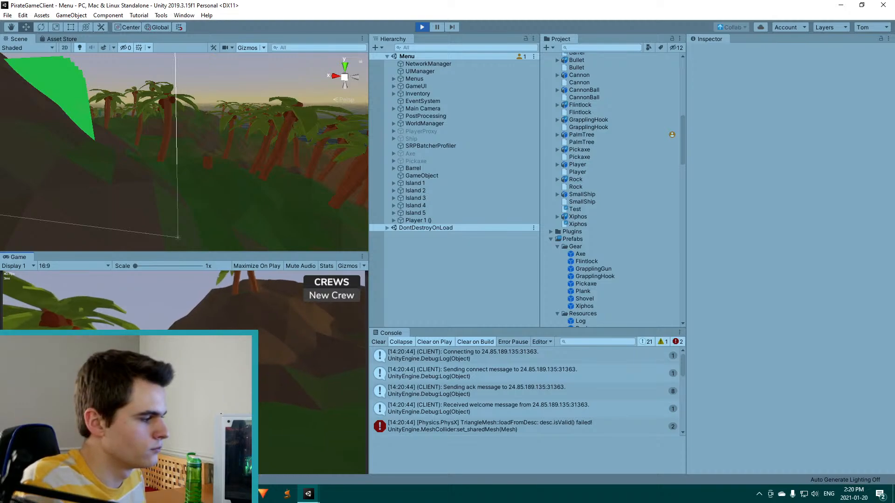
scroll(402, 351, down, 5)
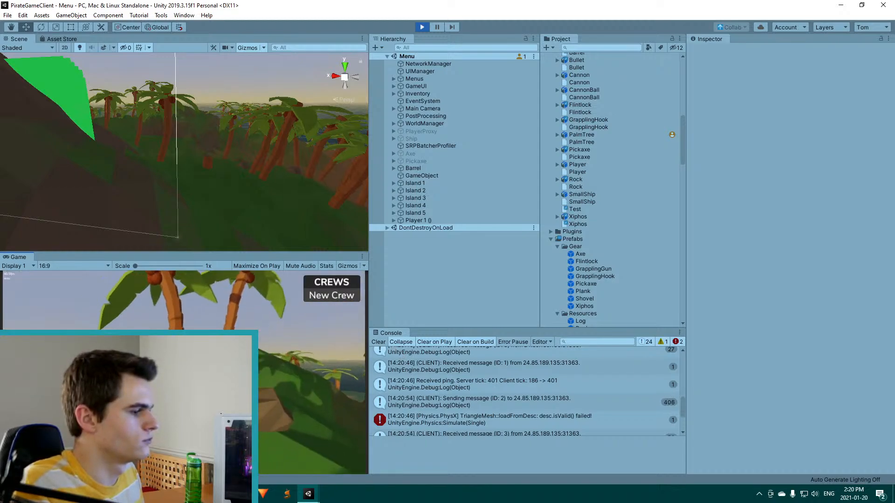
click(334, 296)
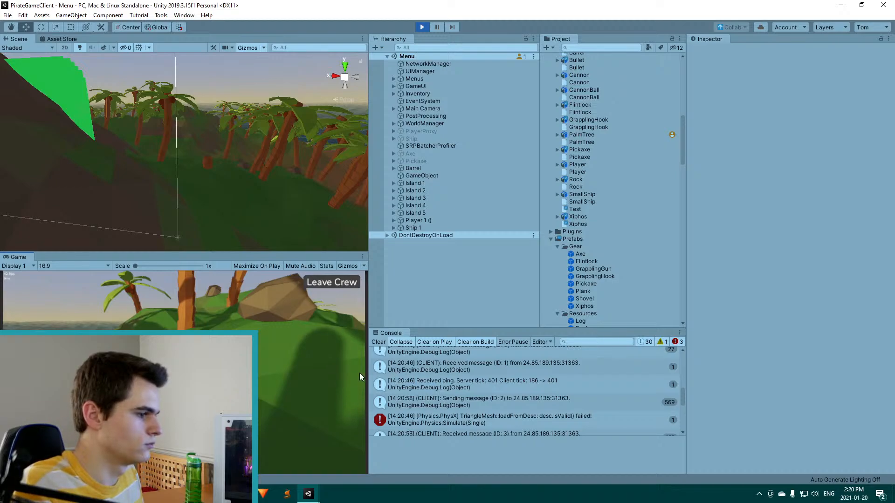
Release the cursor from the game, then frame the Barrel in the scene view and compare its mesh with the capsule collider
key(Escape)
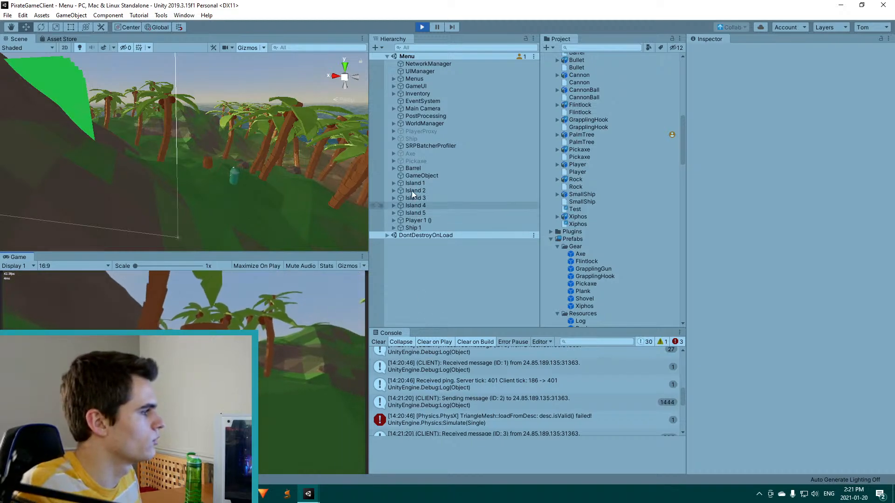
click(414, 167)
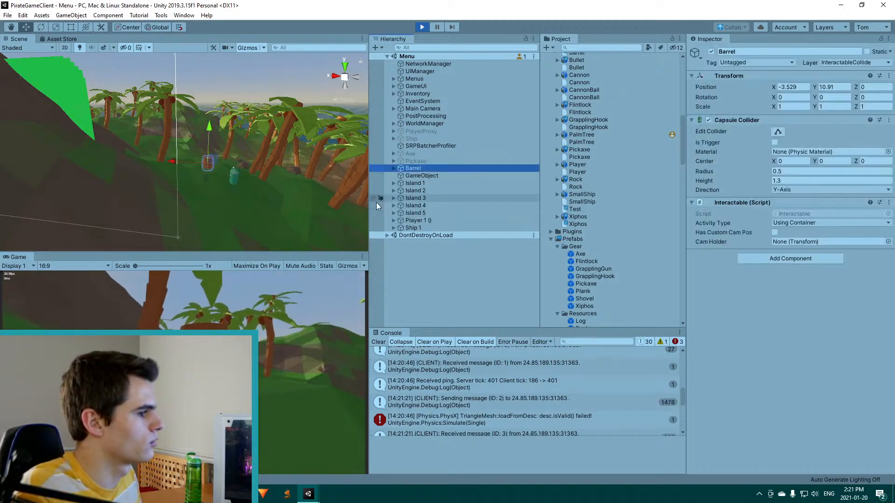
click(410, 161)
double_click(414, 168)
right_drag(283, 205, 238, 161)
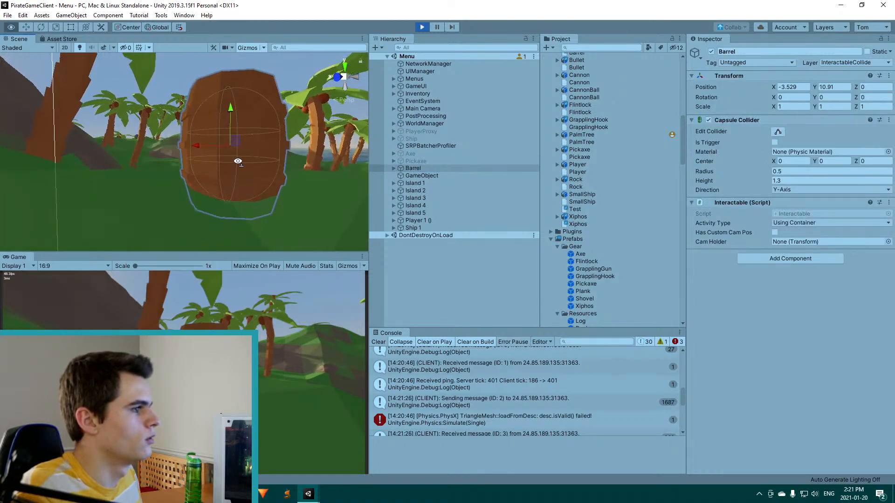
Raise the Barrel in the scene view to a Y position of 11.054
right_drag(233, 115, 242, 130)
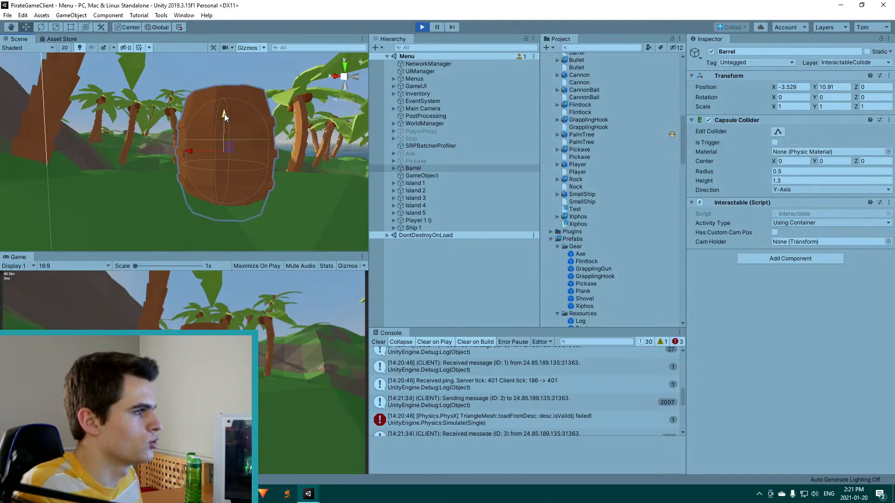
drag(225, 113, 229, 106)
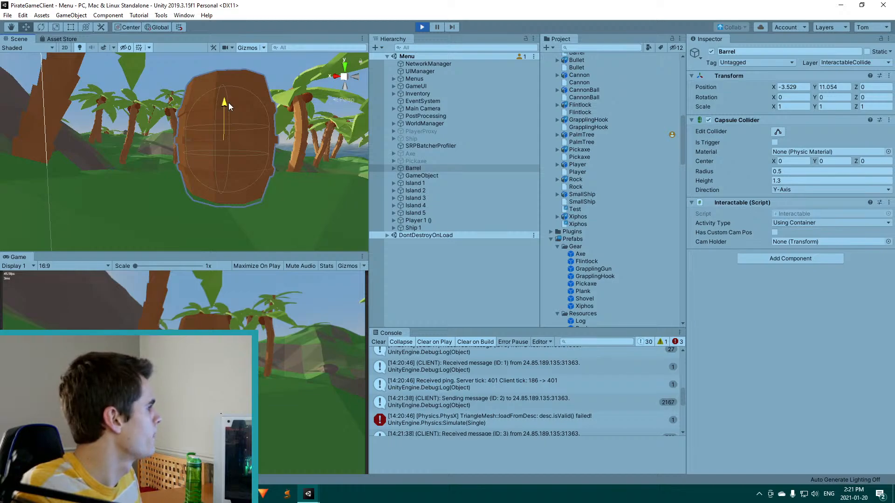
drag(228, 103, 229, 102)
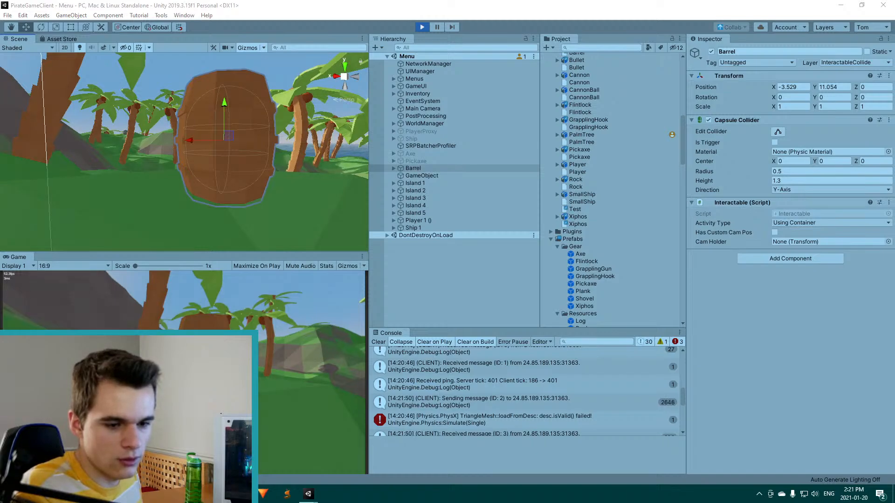
Maximize the Game view, return control to the game and walk around the barrel on the island
right_click(18, 262)
click(51, 289)
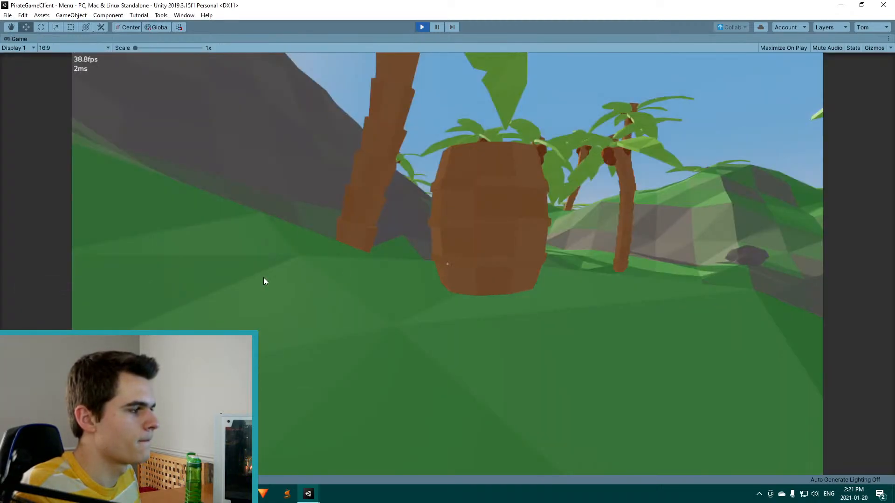
click(596, 299)
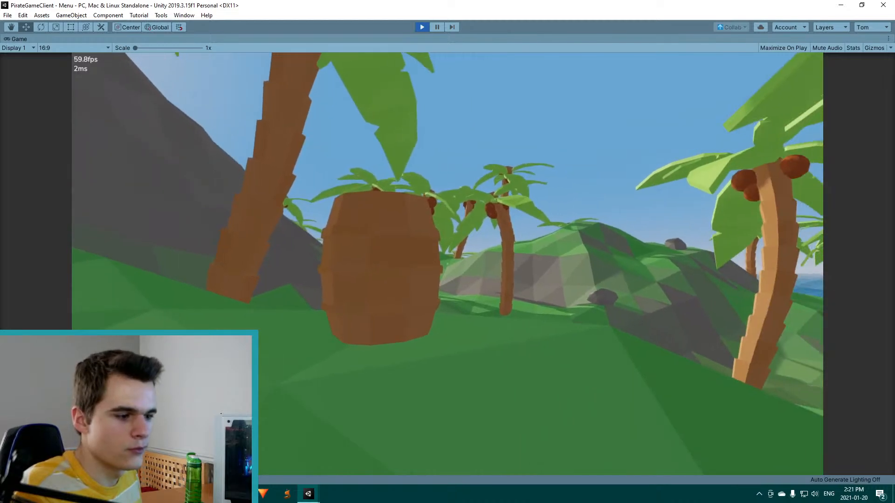
key(a)
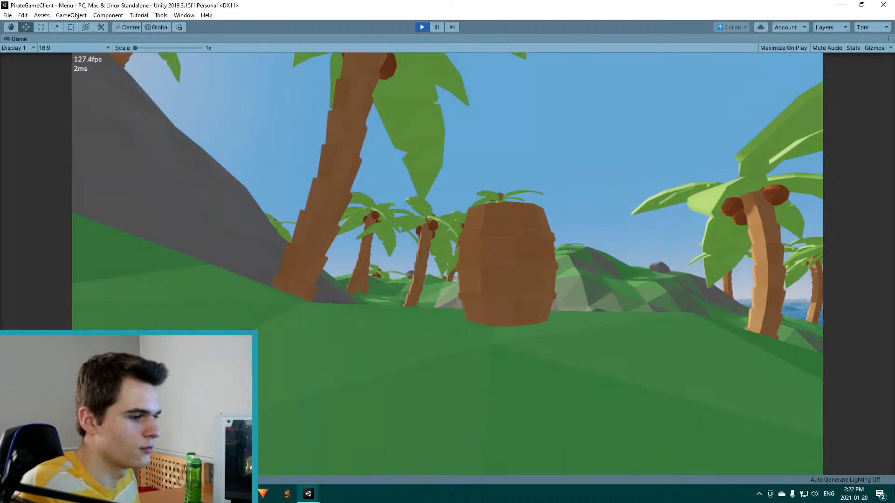
key(w)
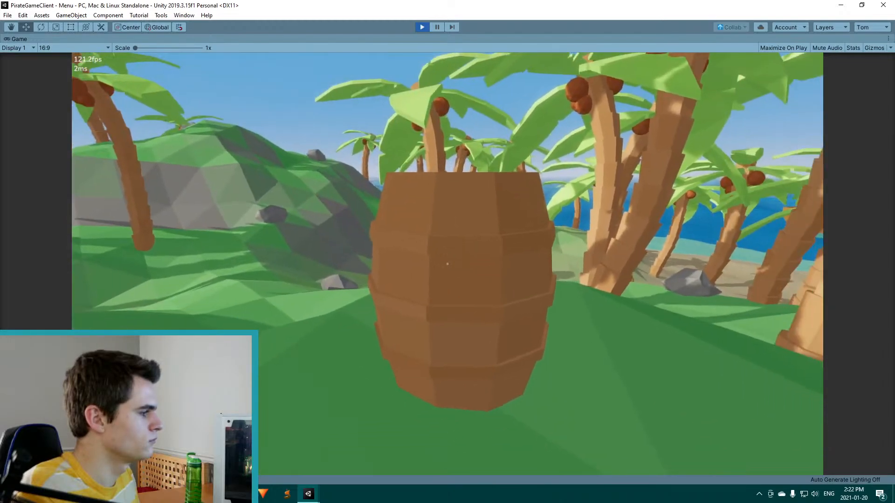
Open the barrel's container in the game to check its contents, and close it
key(e)
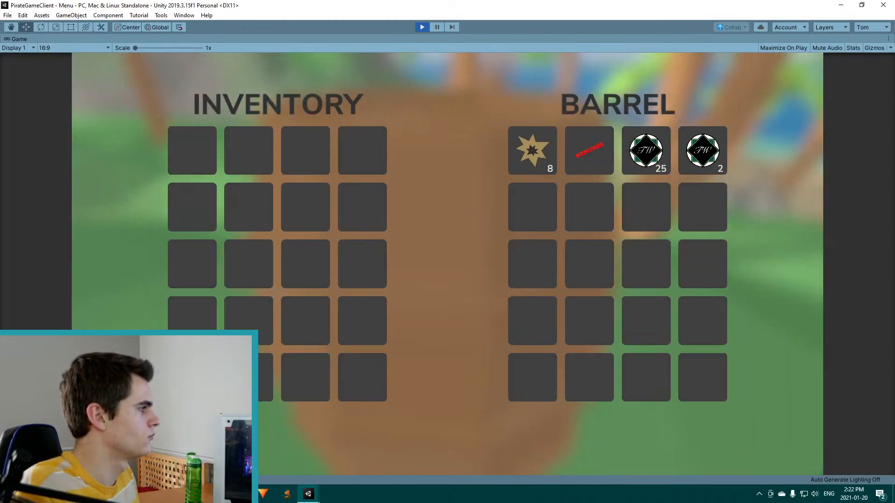
key(e)
key(e)
key(e)
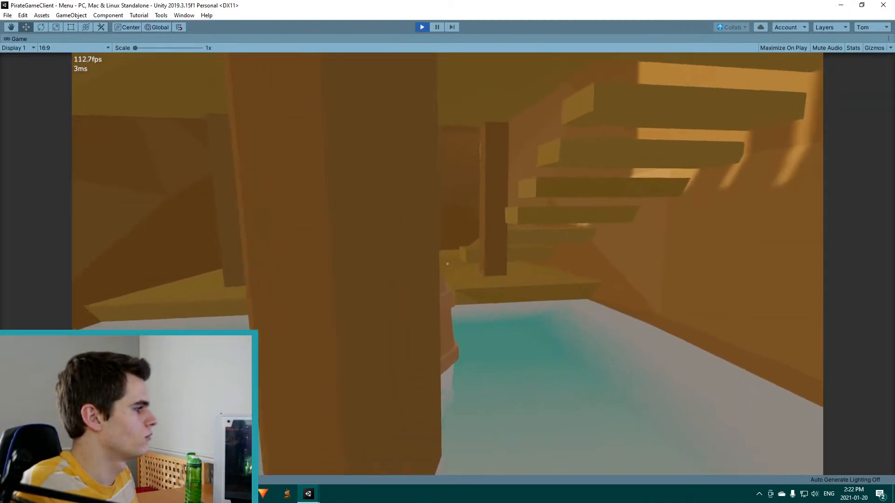
Examine the barrel in the ship's flooded hold from close up and from the stairs
key(s)
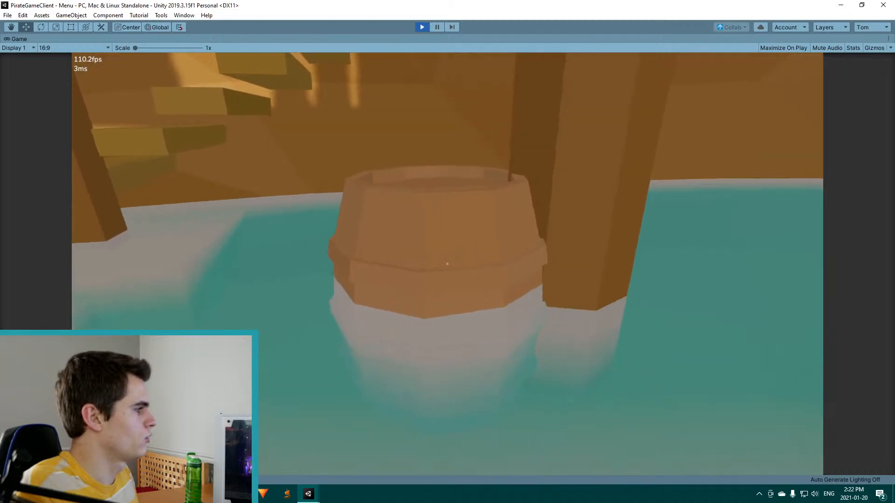
key(w)
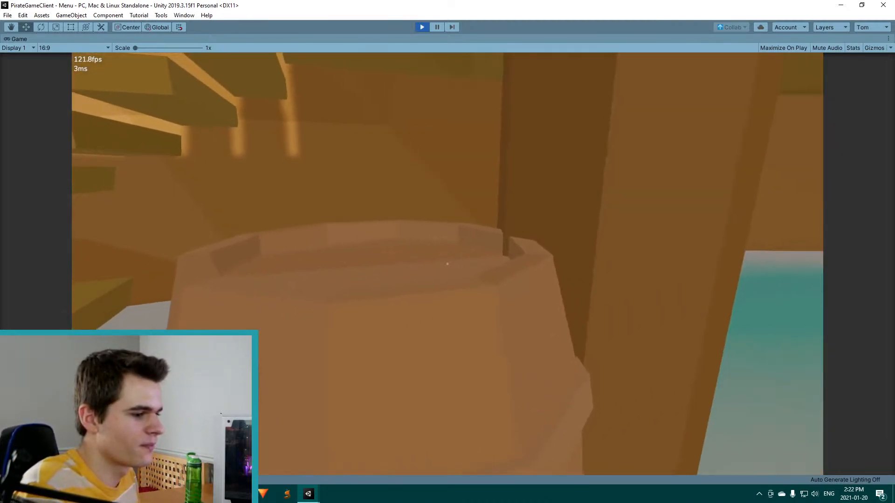
key(s)
key(w)
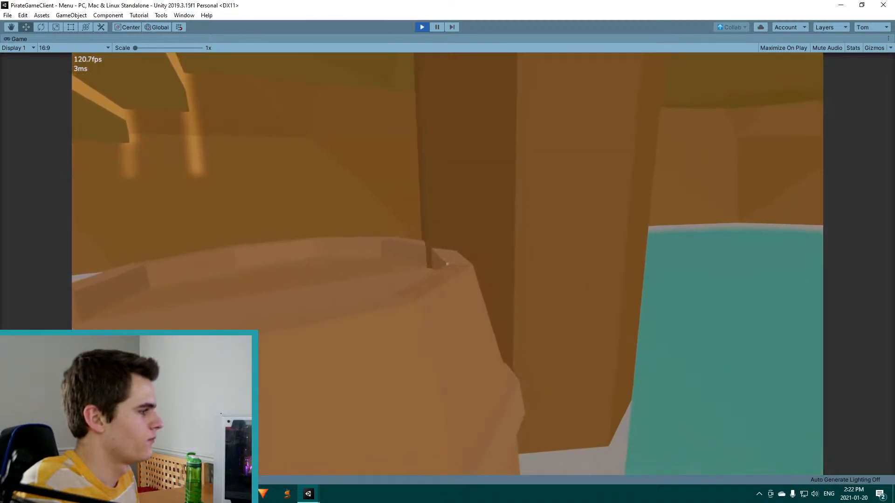
key(s)
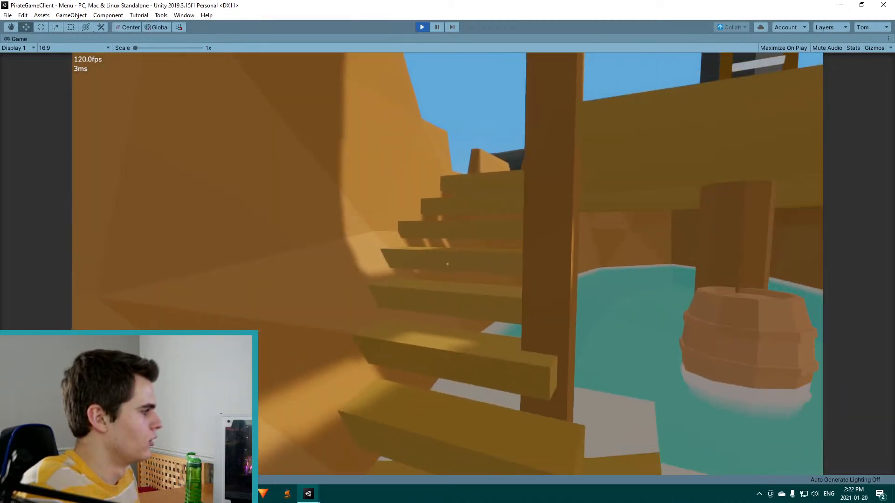
key(w)
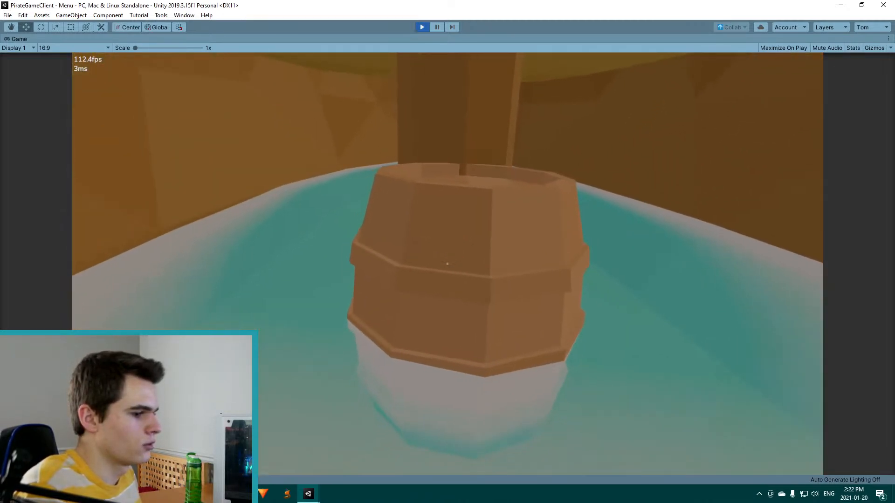
Climb the stairs out of the hold and look around the ship's deck, cannons and nearby island
key(w)
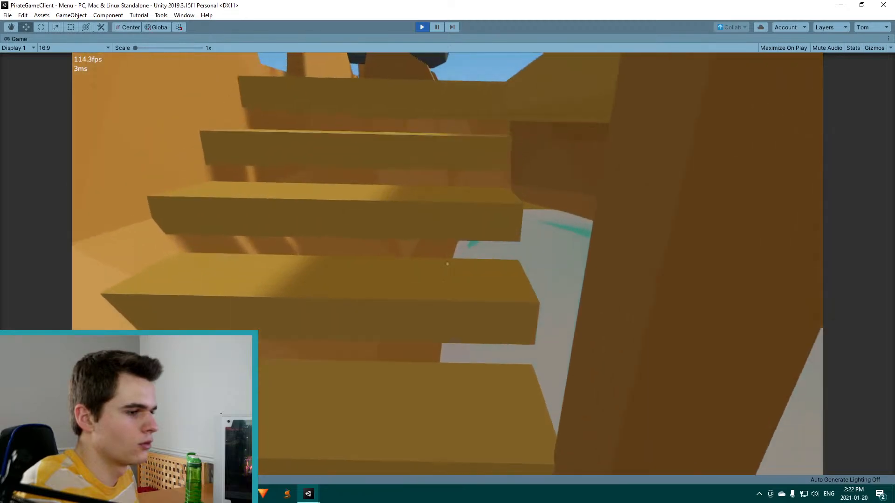
key(w)
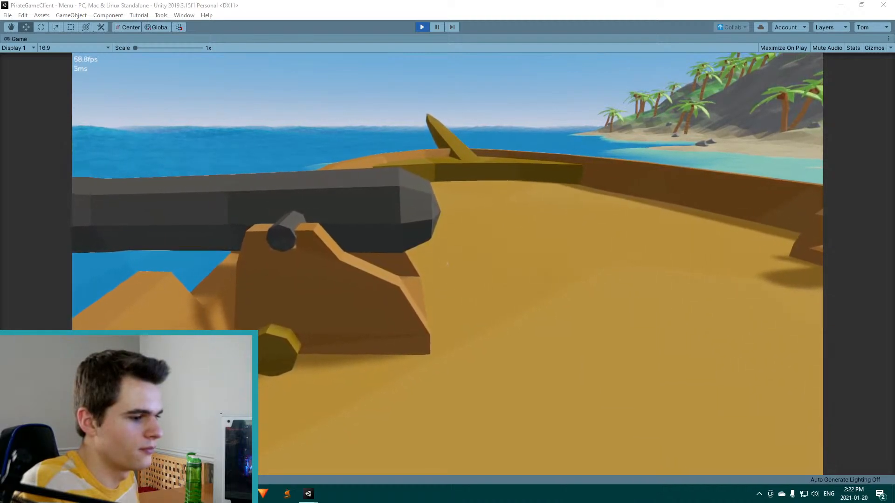
click(466, 389)
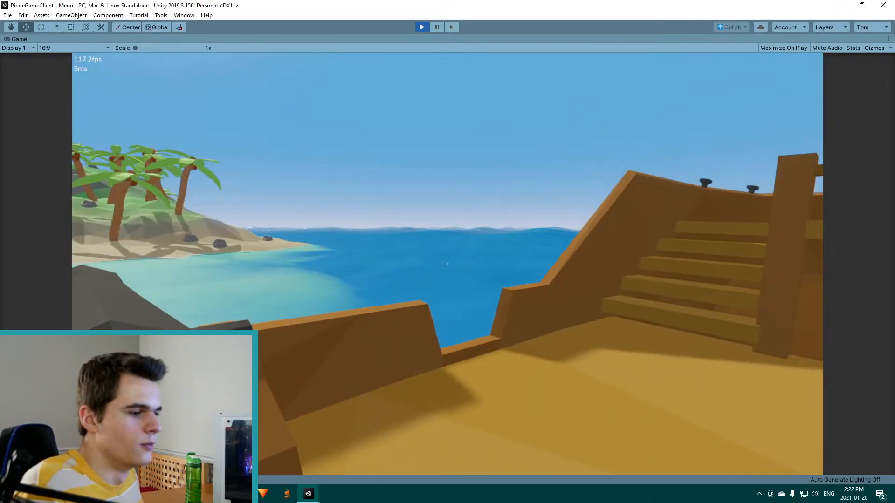
key(w)
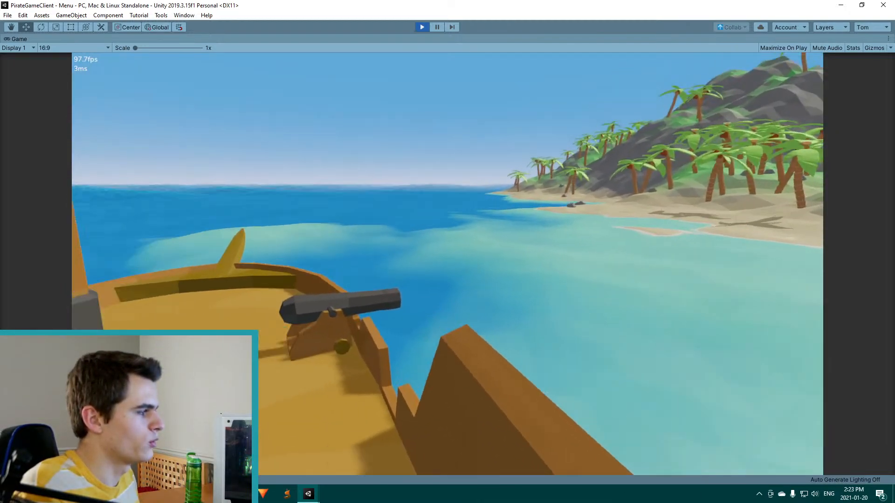
key(w)
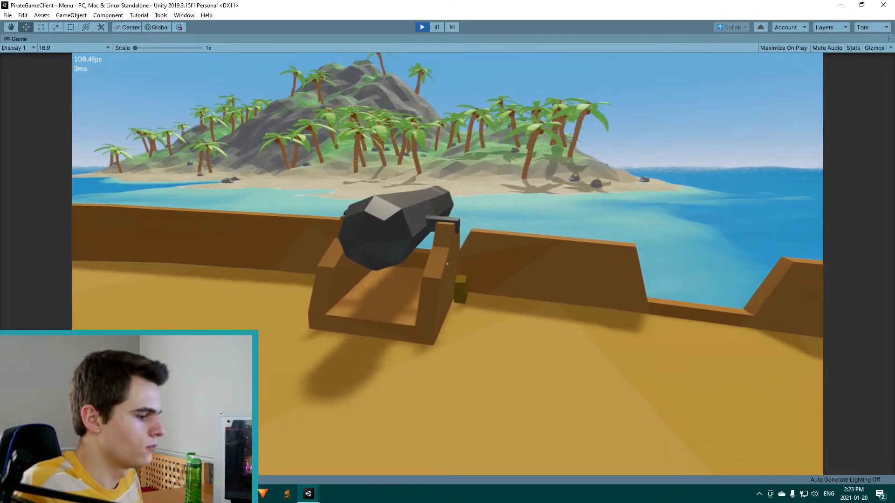
Switch to Visual Studio, open FPSCounter.cs and examine how Update calculates the frame rate from timeSinceUpdate and framesSinceUpdate
key(alt+Tab)
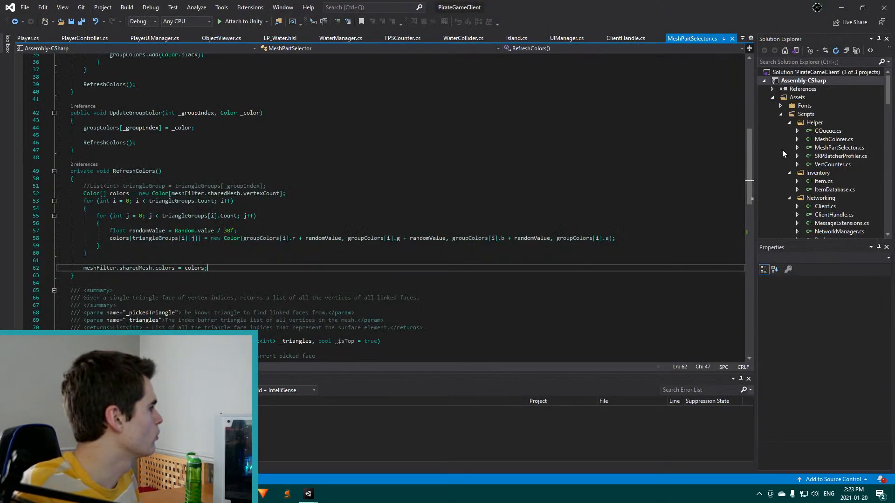
scroll(850, 182, down, 2)
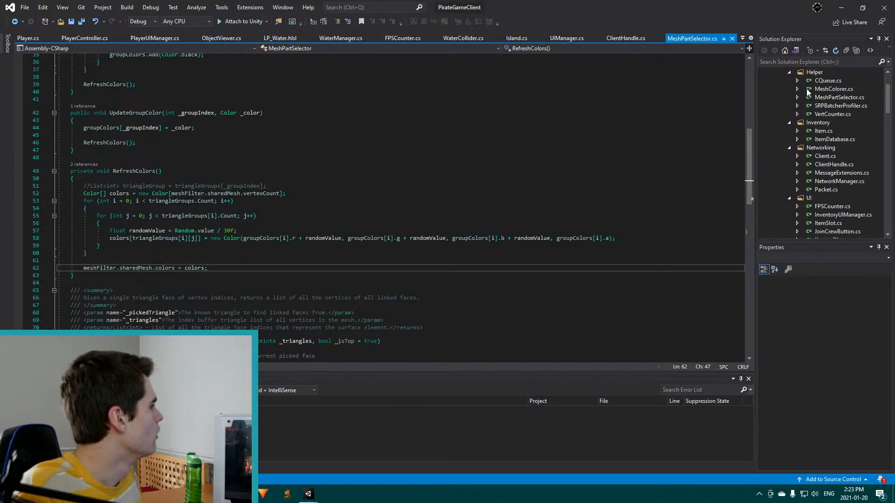
double_click(829, 206)
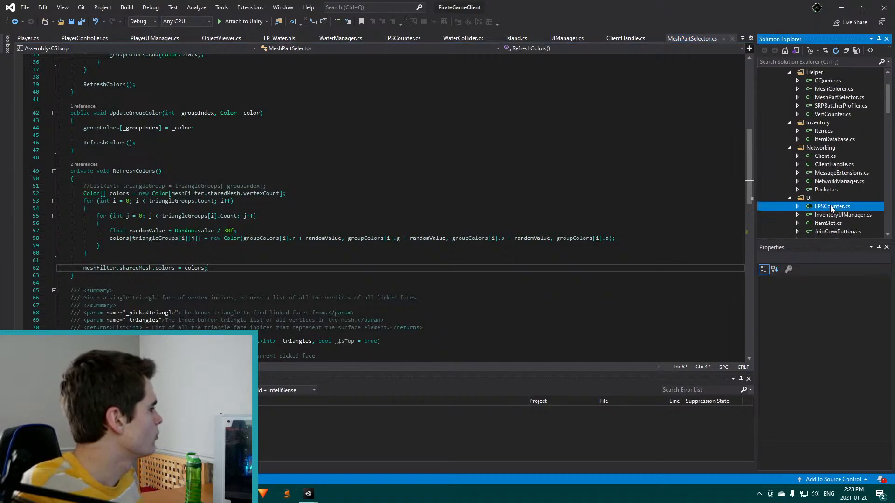
scroll(243, 245, up, 1)
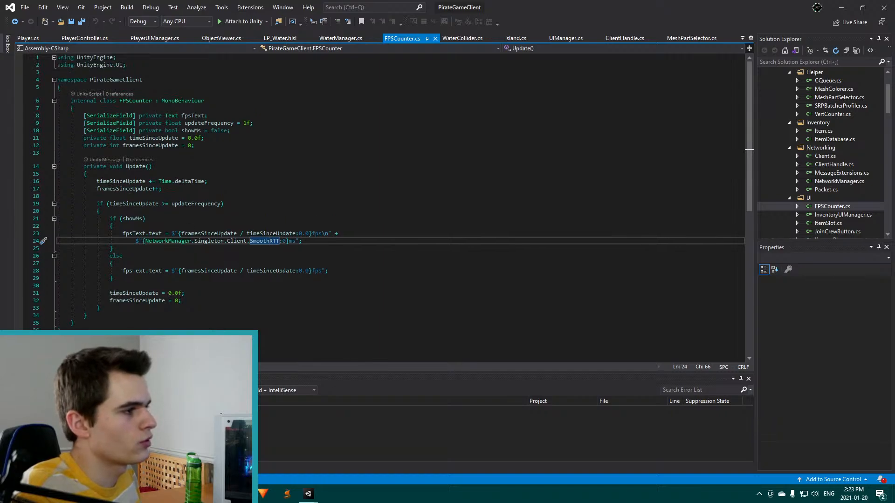
drag(96, 181, 113, 181)
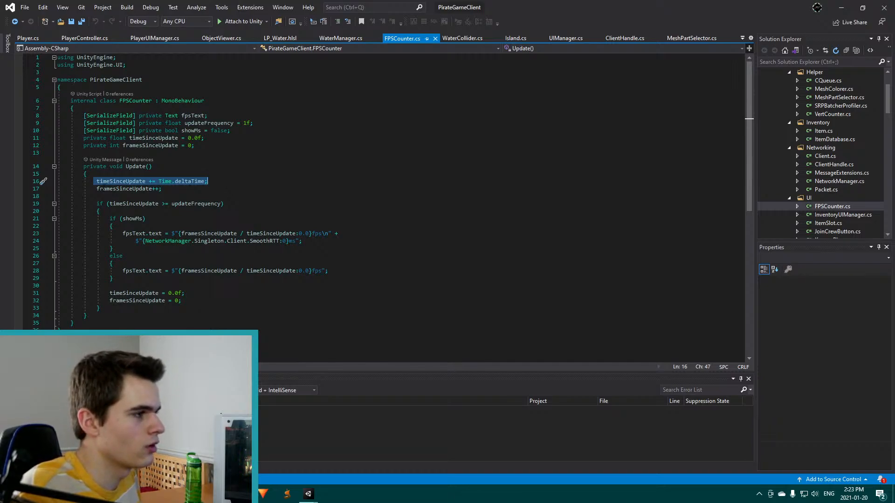
drag(96, 189, 162, 189)
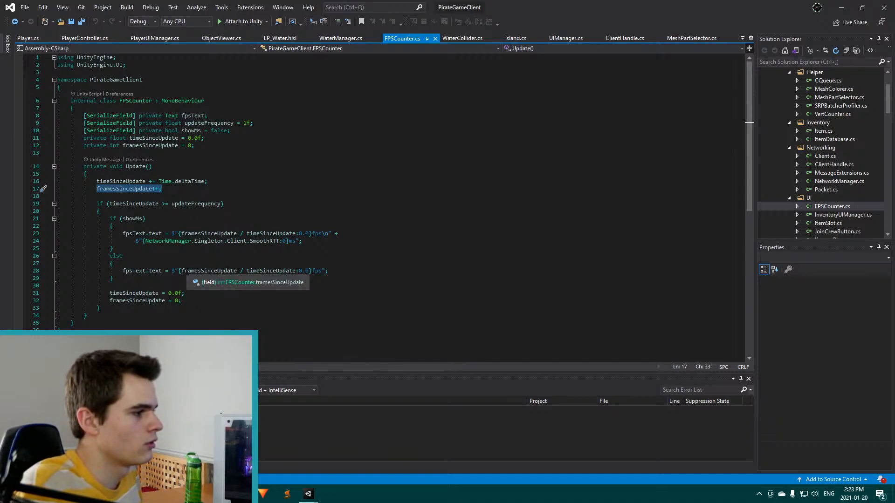
click(280, 271)
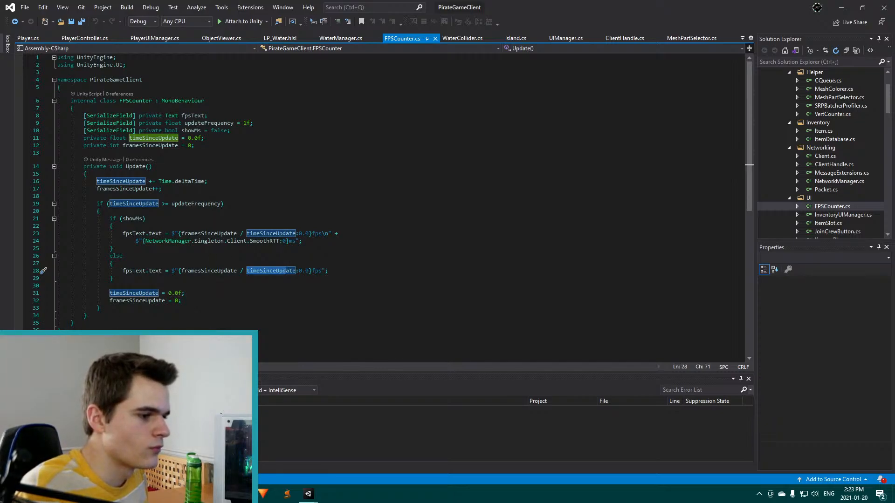
Return to the running PirateGameClient in Unity, look around the ship from its upper deck, and stop play mode
mouse_move(309, 495)
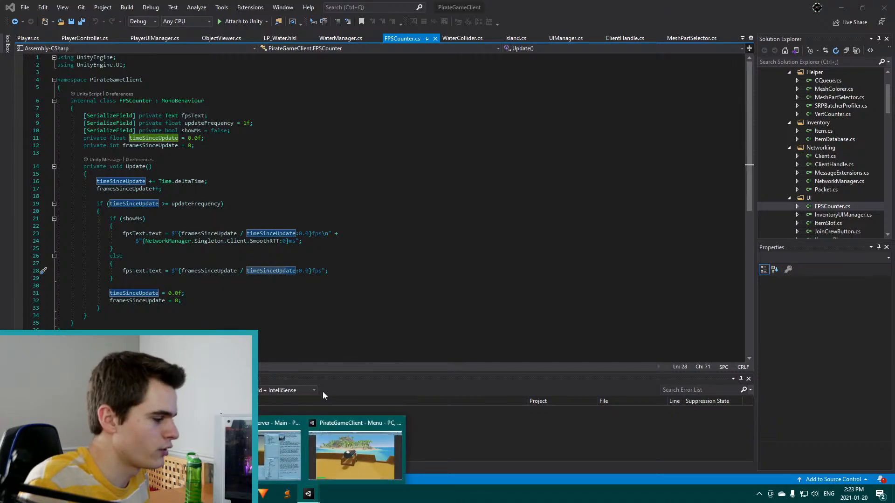
click(341, 441)
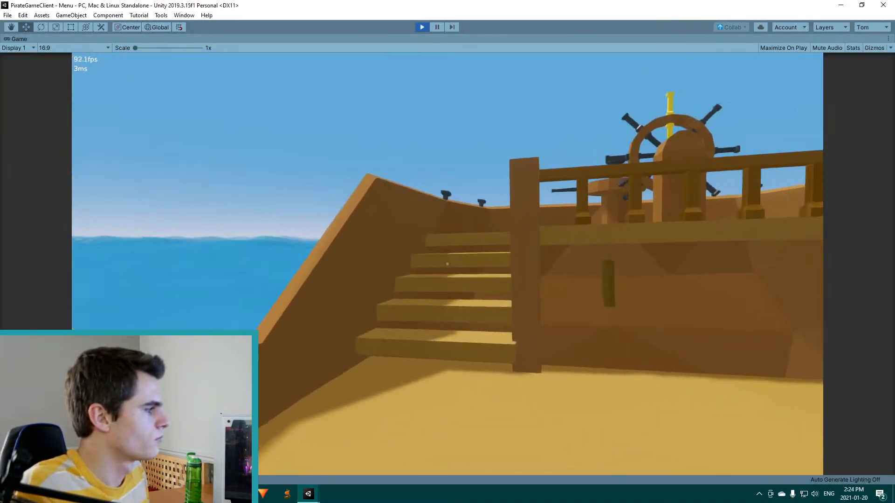
key(w)
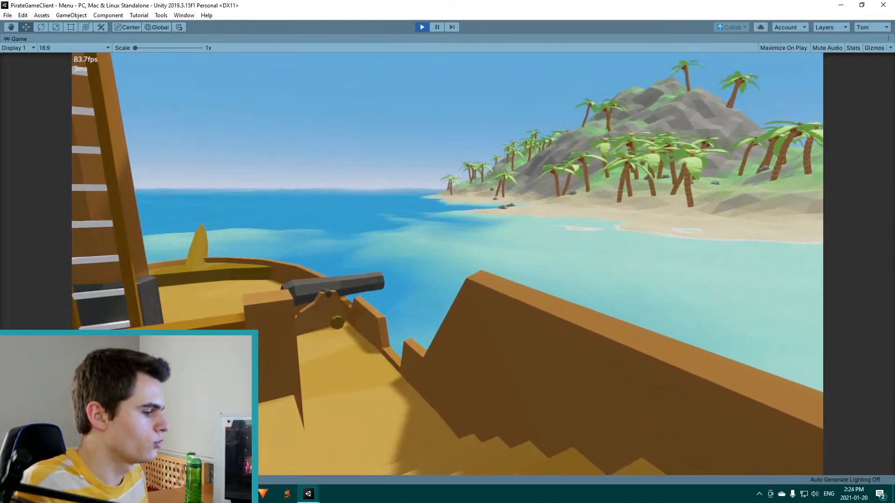
click(424, 27)
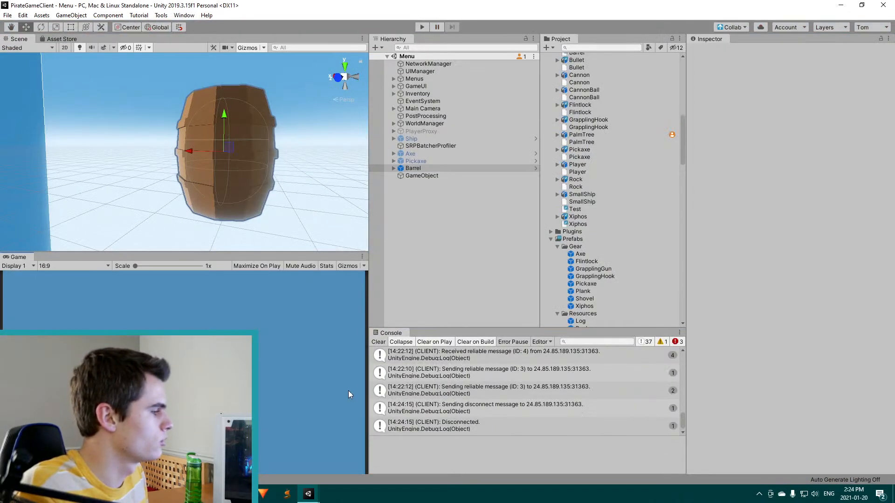
Switch to Blender and save the Barrel.blend file
mouse_move(242, 494)
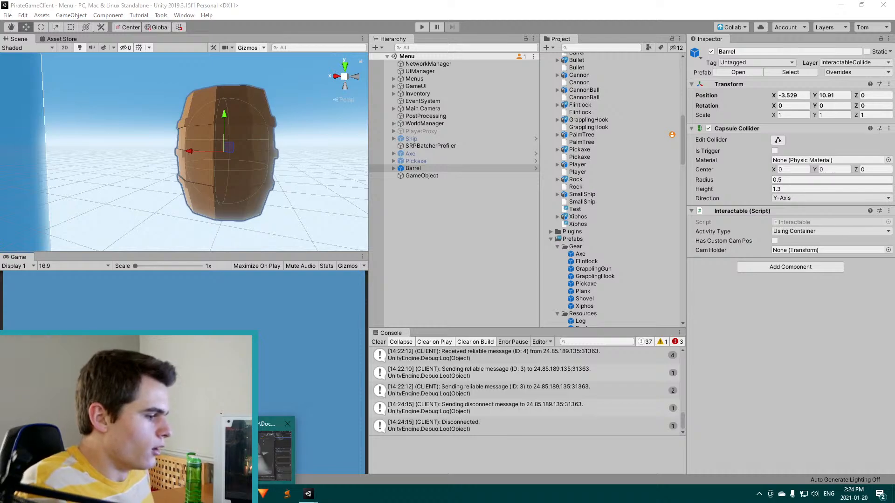
click(275, 447)
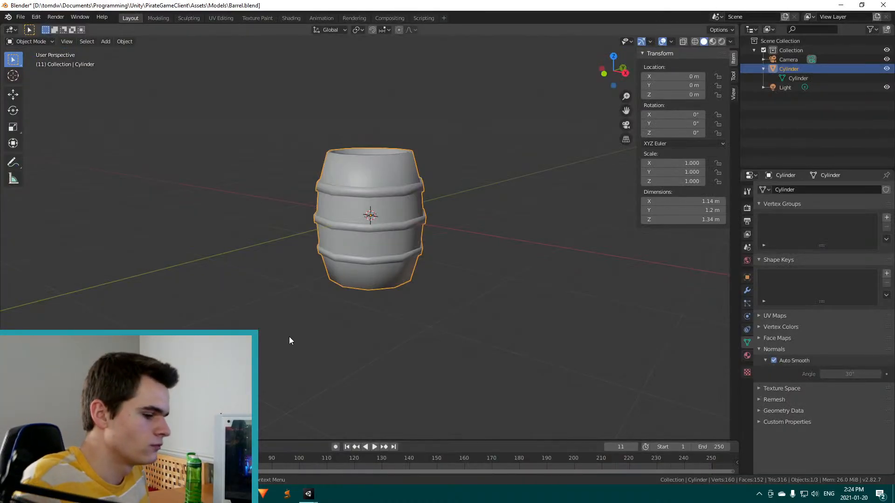
key(ctrl+s)
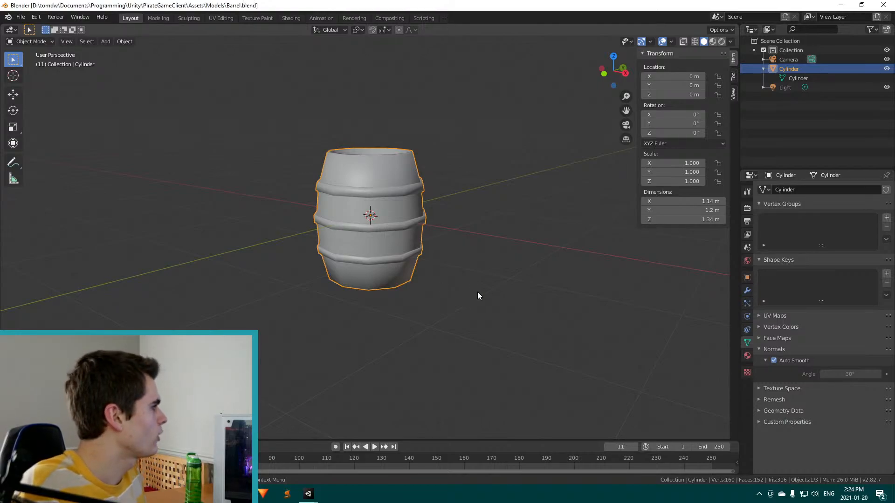
Deselect the barrel and examine its hollow top and hoops from above and from the side
click(447, 300)
middle_drag(474, 256, 452, 315)
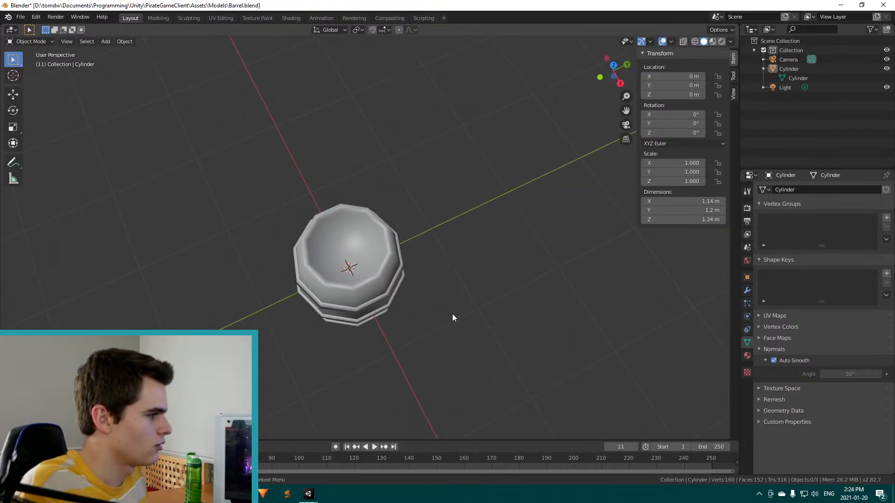
middle_drag(348, 359, 348, 304)
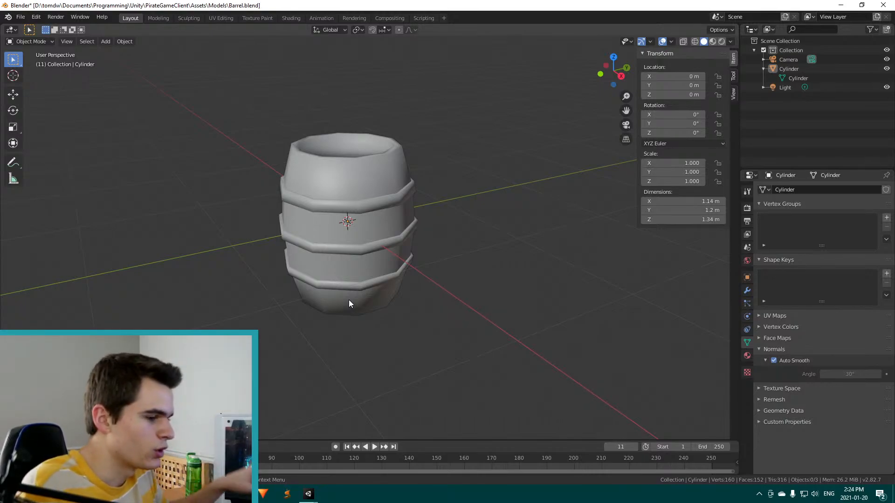
Inspect the barrel's staves, lower edge, three hoops and open rim from low and raised angles, both close up and at a distance
middle_drag(412, 308, 411, 284)
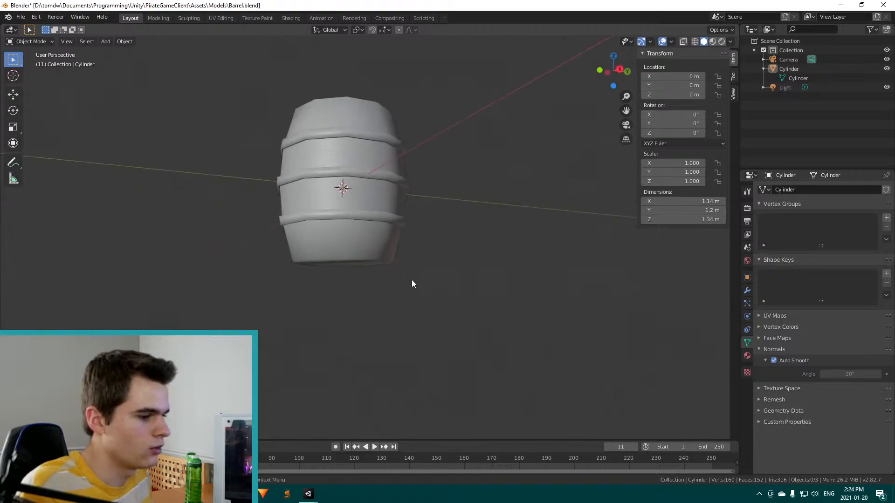
middle_drag(319, 284, 424, 282)
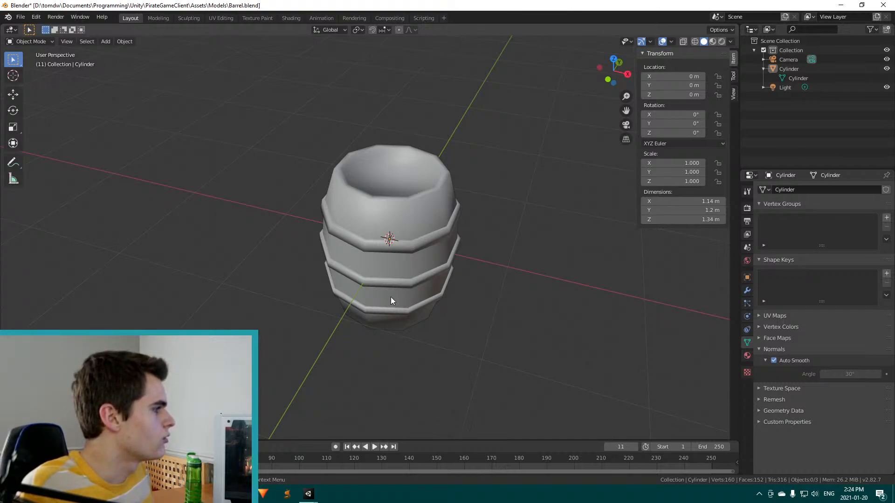
scroll(391, 297, up, 3)
middle_drag(399, 338, 388, 286)
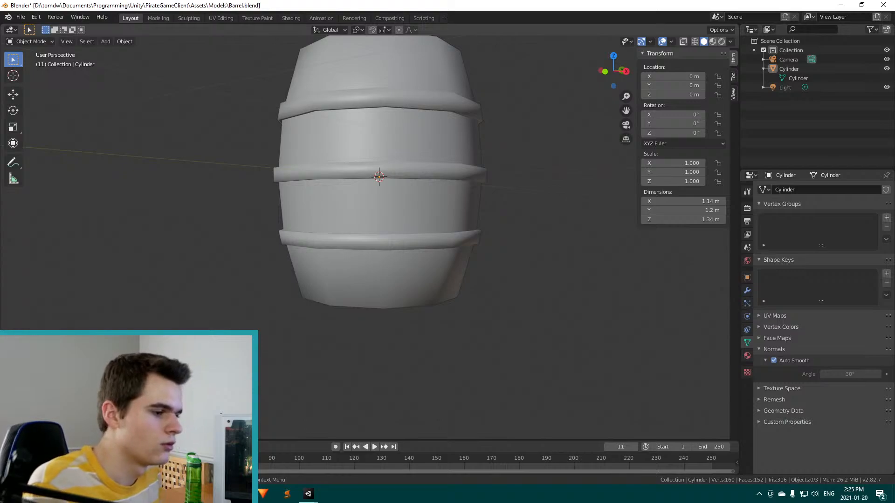
scroll(375, 238, down, 5)
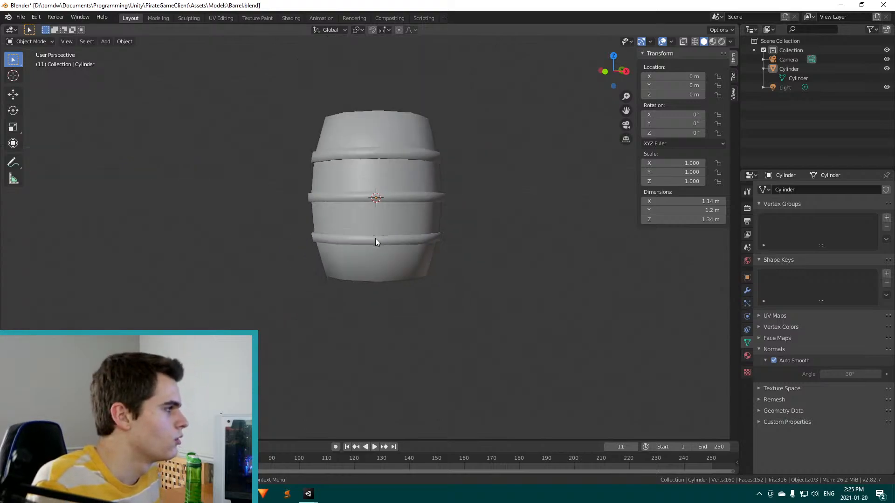
middle_drag(465, 175, 471, 204)
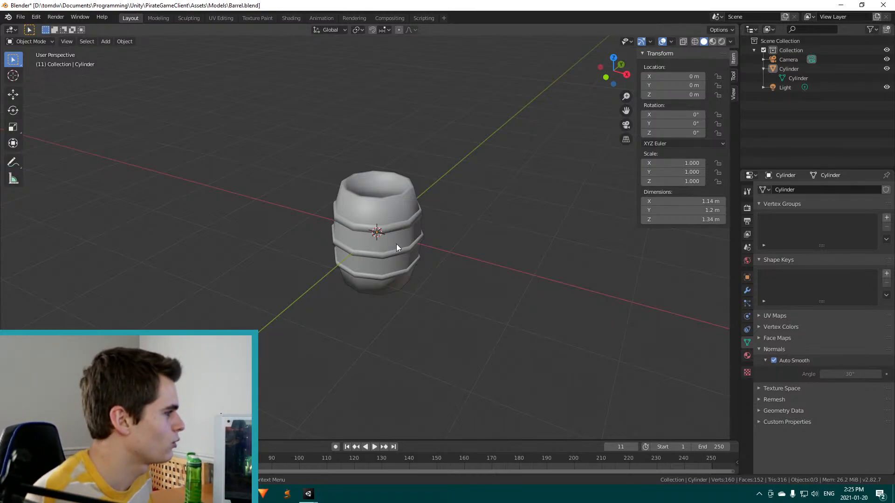
middle_drag(396, 244, 399, 225)
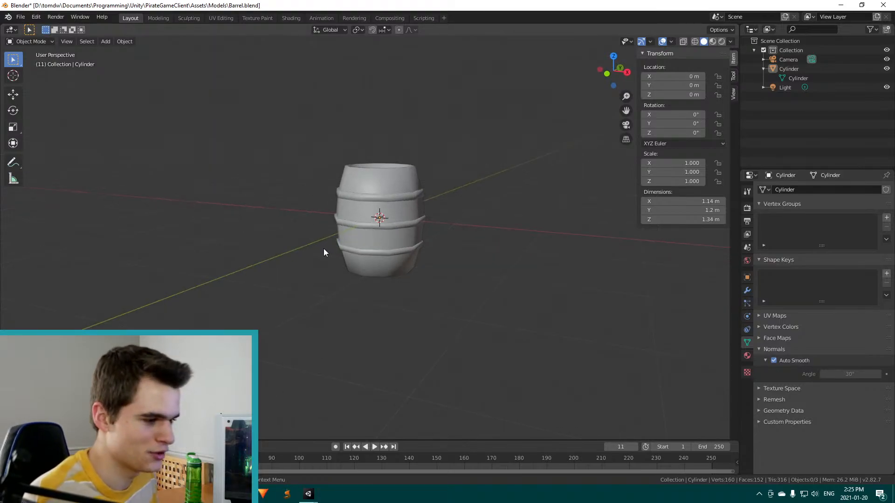
middle_drag(334, 198, 340, 218)
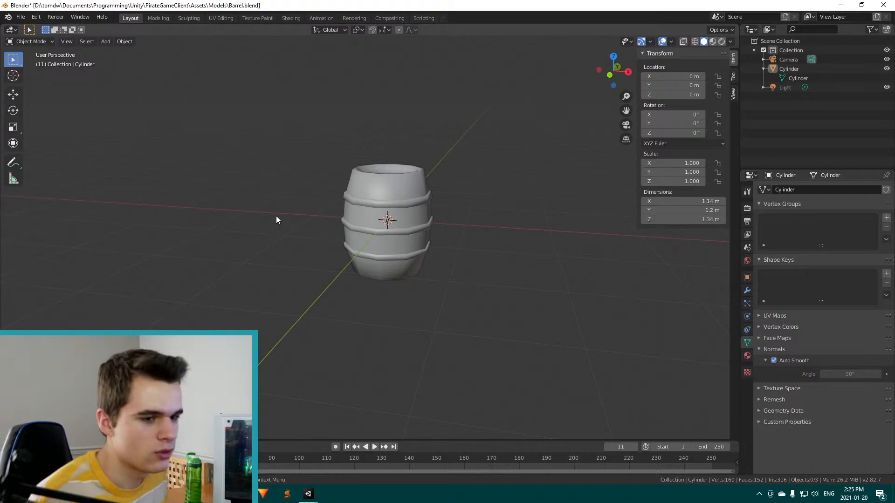
scroll(404, 226, up, 3)
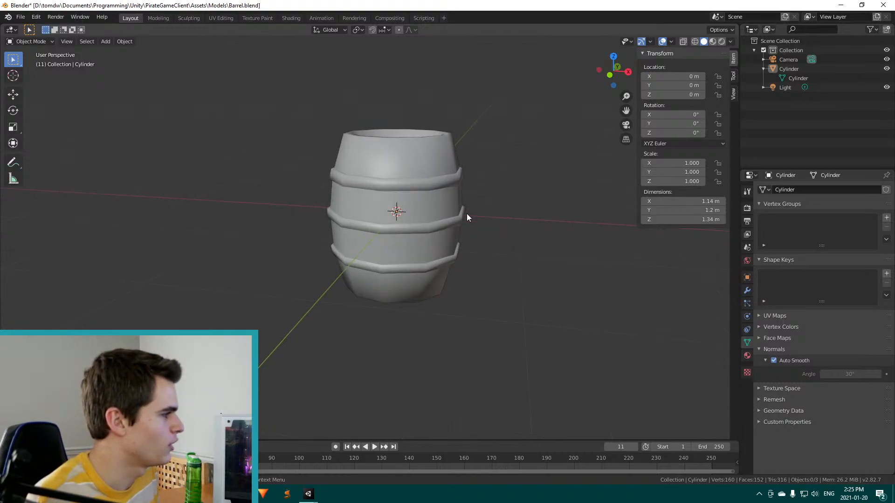
middle_drag(466, 214, 444, 219)
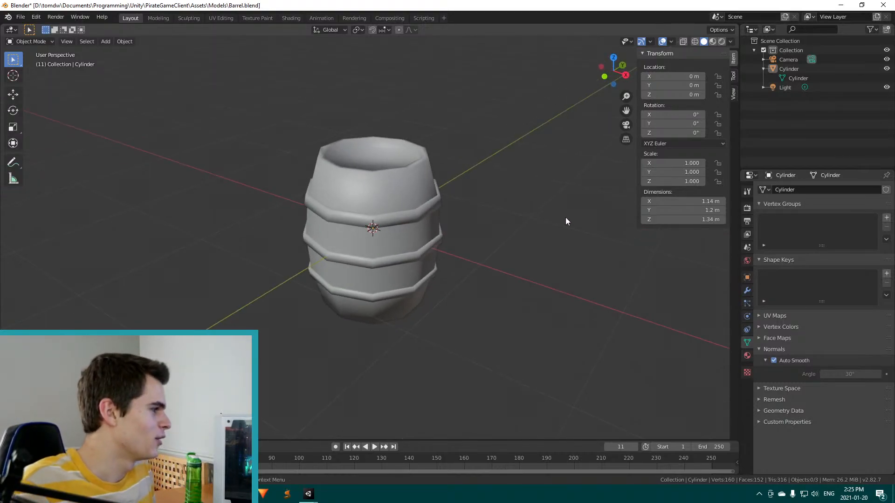
shift+middle_drag(565, 217, 432, 222)
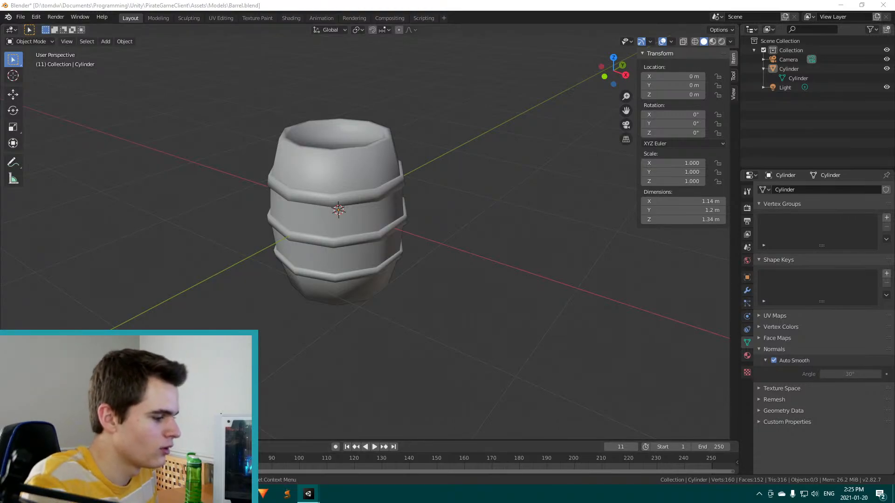
mouse_move(264, 494)
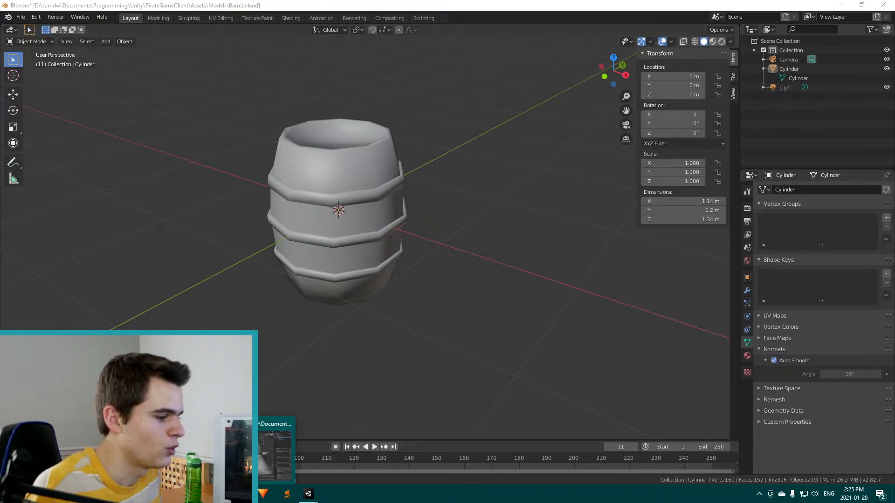